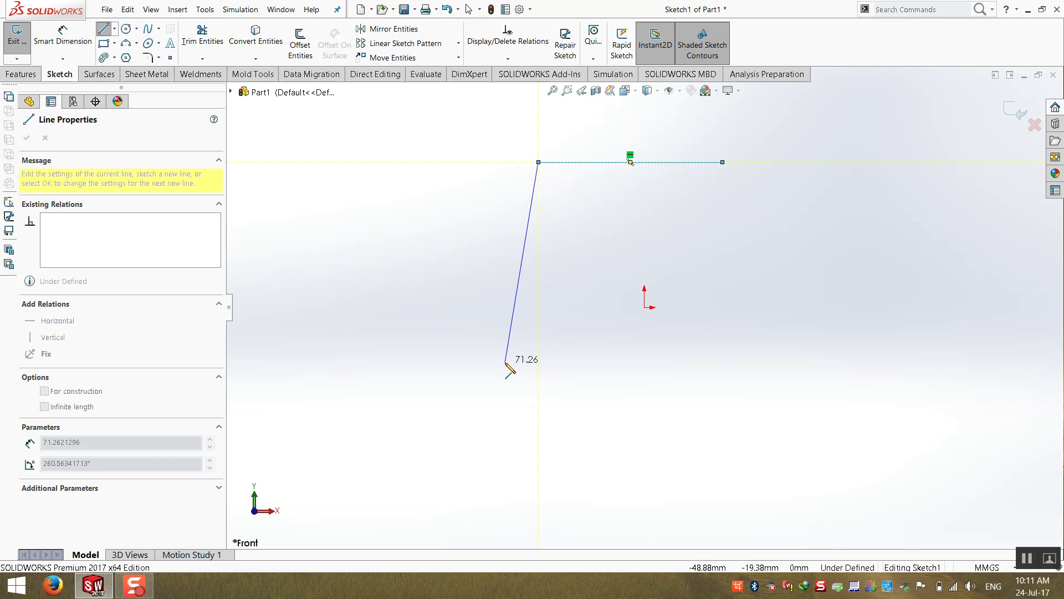
- Stop drawing lines and delete both existing lines from the sketch
{"action": "key", "text": "Escape"}
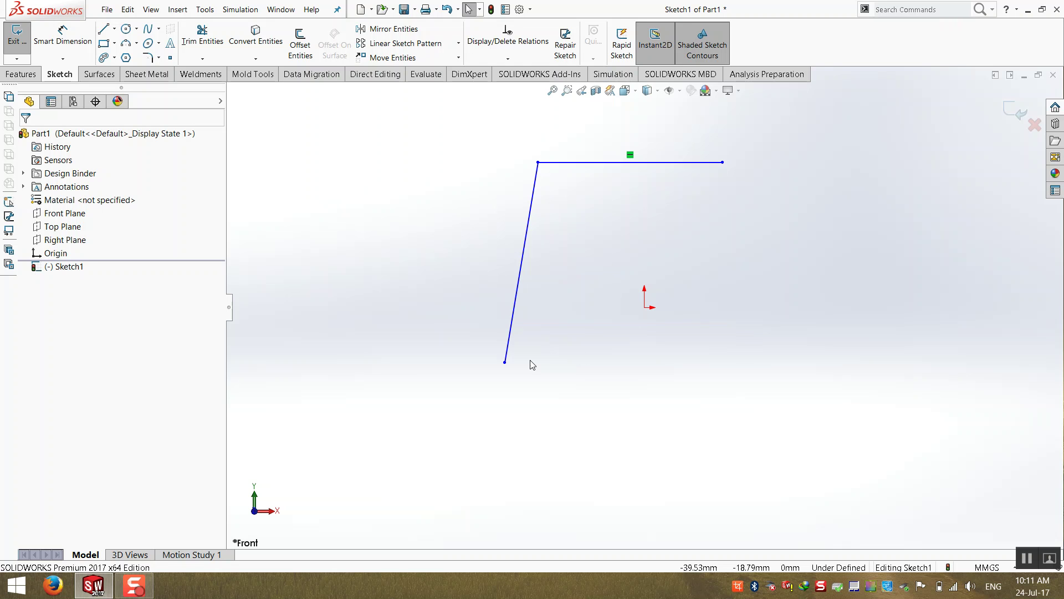
{"action": "left_click_drag", "start_coordinate": [506, 363], "coordinate": [537, 327]}
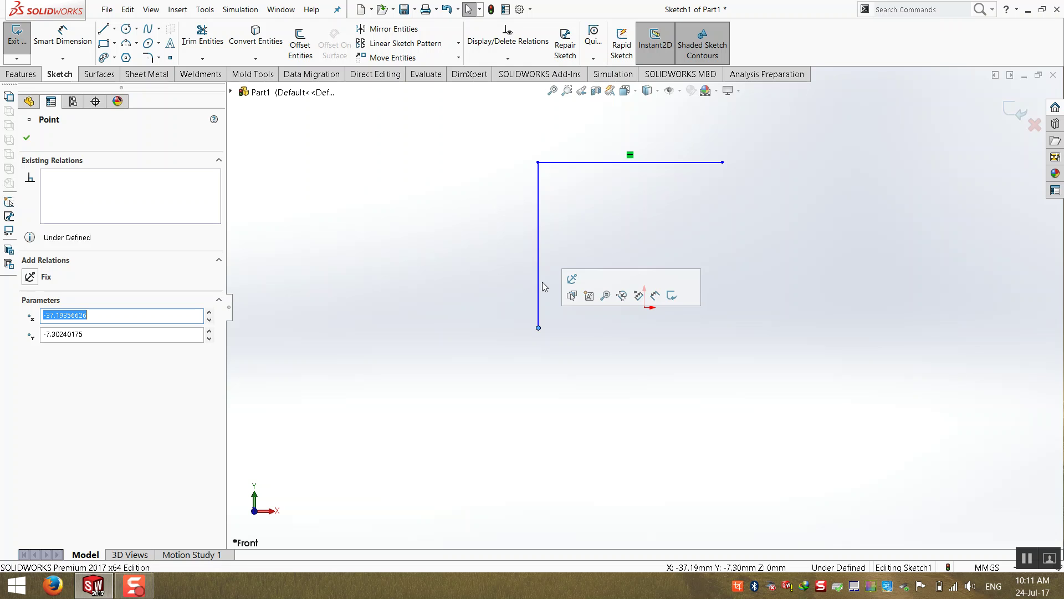
{"action": "left_click", "coordinate": [477, 161]}
{"action": "left_click_drag", "start_coordinate": [478, 140], "coordinate": [853, 383]}
{"action": "key", "text": "Delete"}
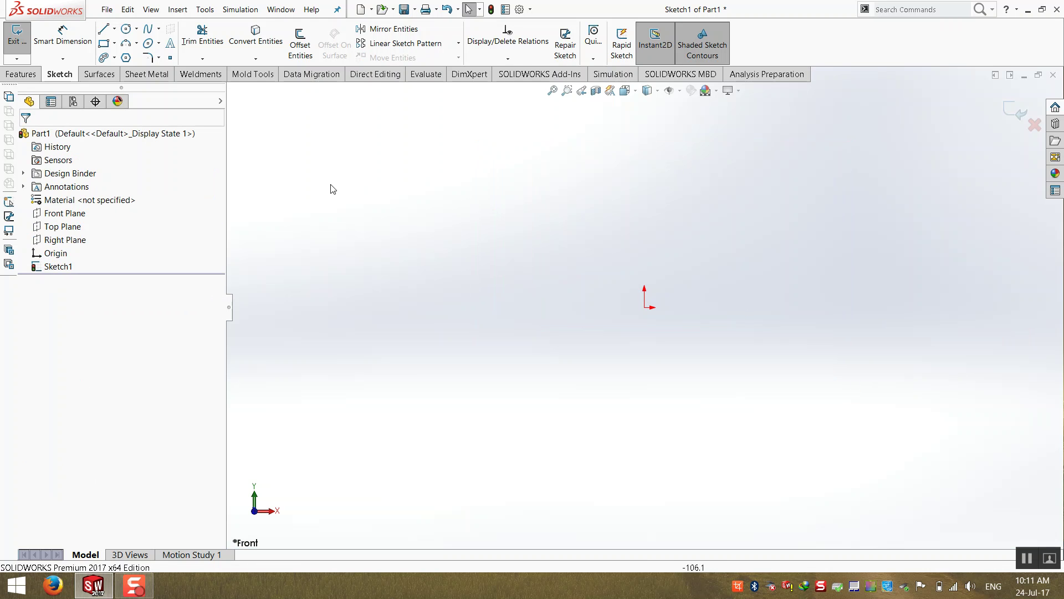
- Sketch a center rectangle about 156 mm wide, centred on the origin
{"action": "left_click", "coordinate": [115, 43]}
{"action": "left_click", "coordinate": [147, 72]}
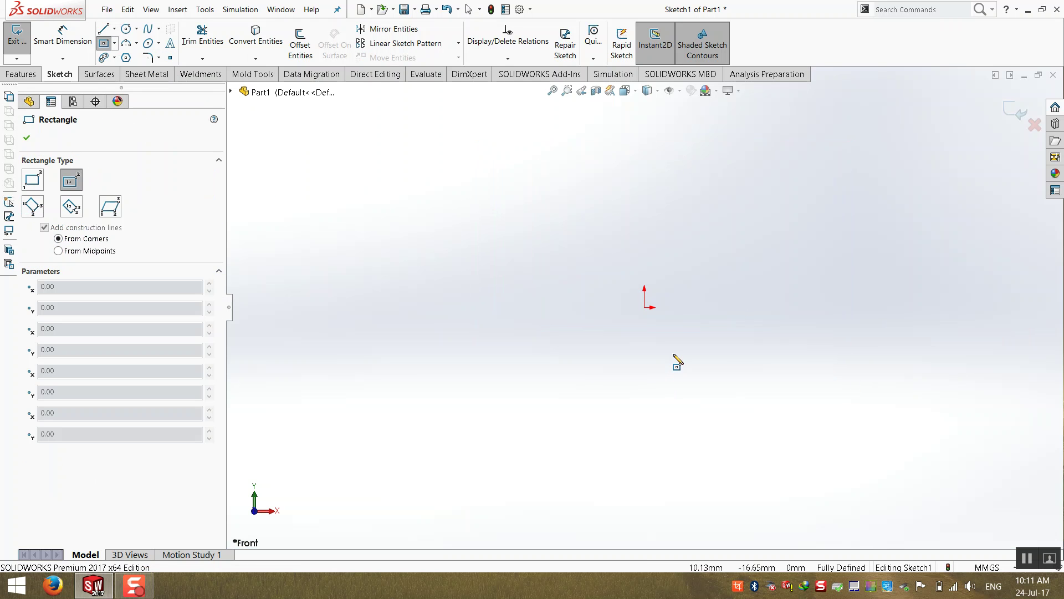
{"action": "left_click", "coordinate": [644, 306]}
{"action": "left_click", "coordinate": [422, 186]}
{"action": "key", "text": "Escape"}
- Dimension the rectangle 200 mm wide and 100 mm high
{"action": "left_click", "coordinate": [63, 36]}
{"action": "left_click", "coordinate": [566, 187]}
{"action": "left_click", "coordinate": [584, 136]}
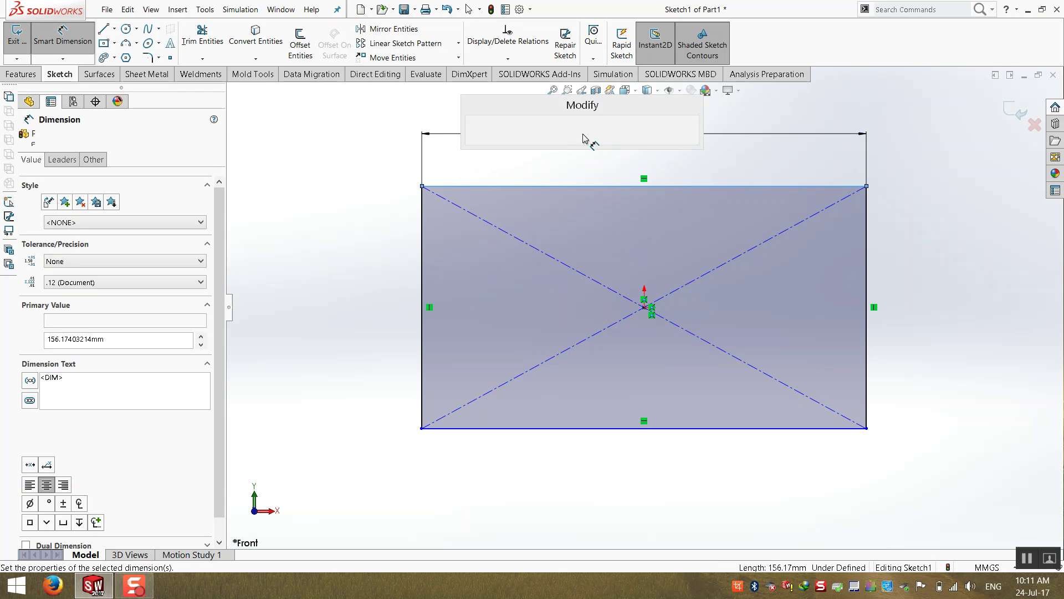
{"action": "type", "text": "200"}
{"action": "key", "text": "Return"}
{"action": "left_click", "coordinate": [423, 282]}
{"action": "left_click", "coordinate": [370, 285]}
{"action": "type", "text": "100"}
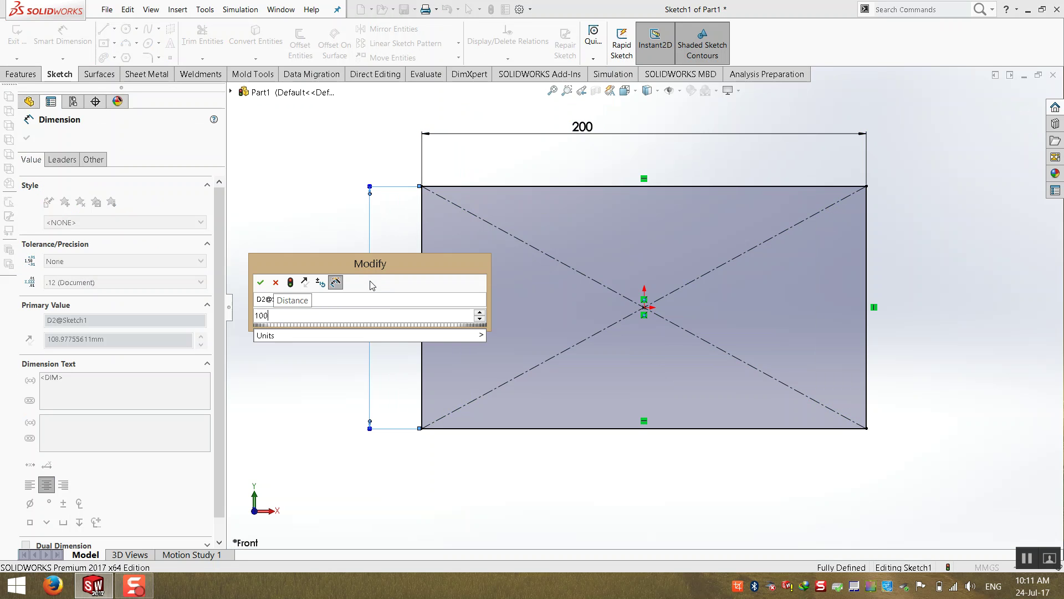
{"action": "key", "text": "Return"}
{"action": "key", "text": "Escape"}
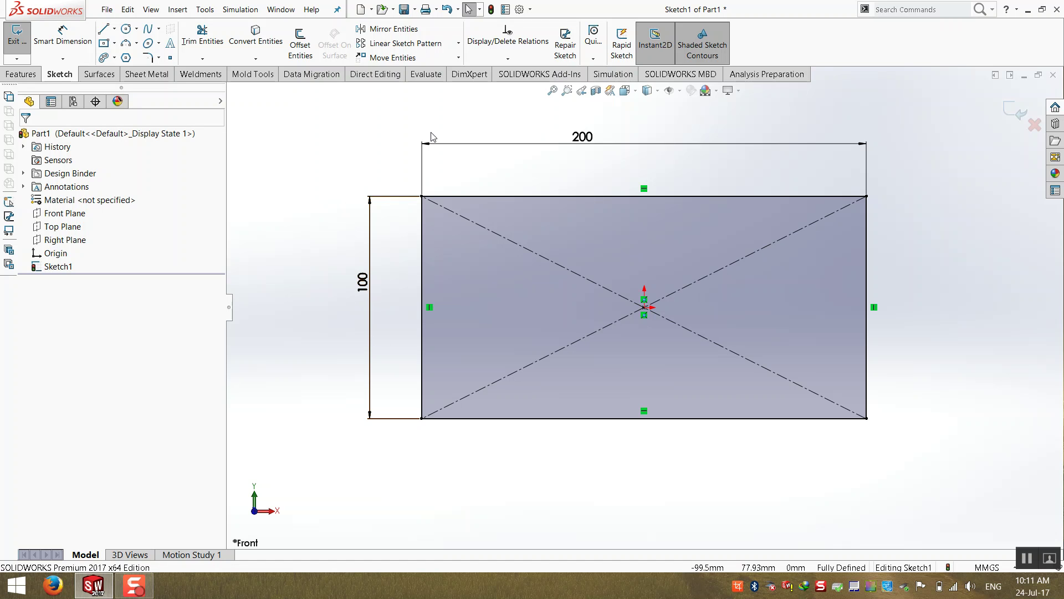
- Drive the rectangle's width by its height with the equation ="D2@Sketch1"*0.5, and rebuild the sketch
{"action": "double_click", "coordinate": [583, 137]}
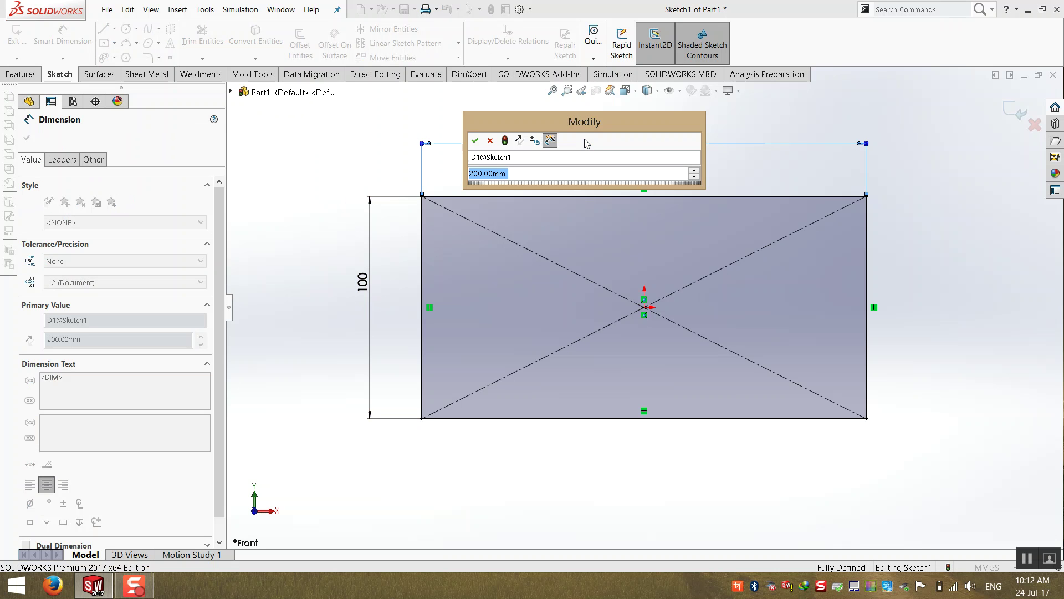
{"action": "type", "text": "="}
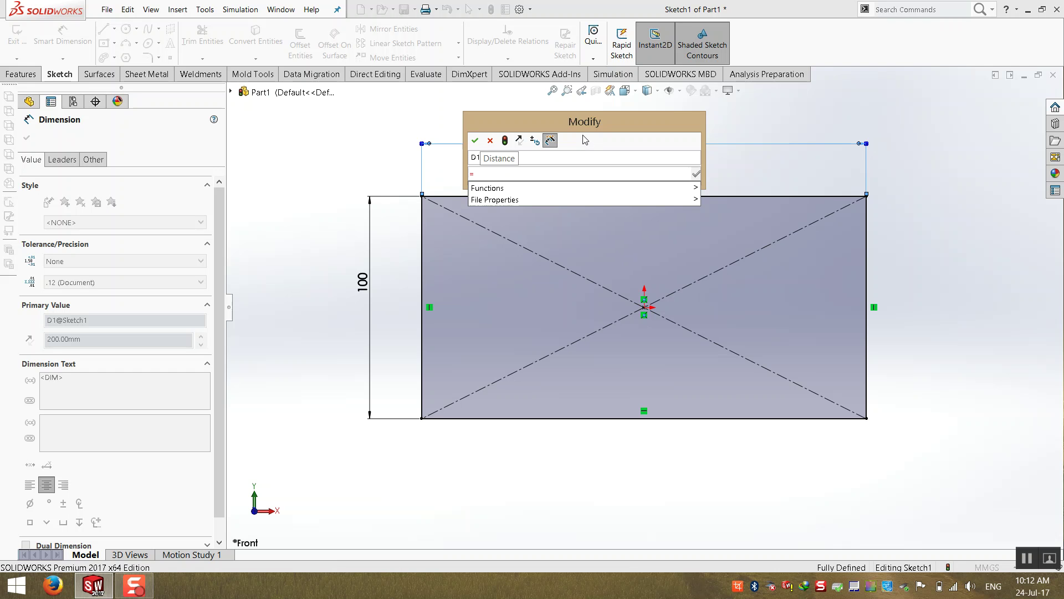
{"action": "left_click", "coordinate": [574, 125]}
{"action": "left_click_drag", "start_coordinate": [526, 121], "coordinate": [202, 43]}
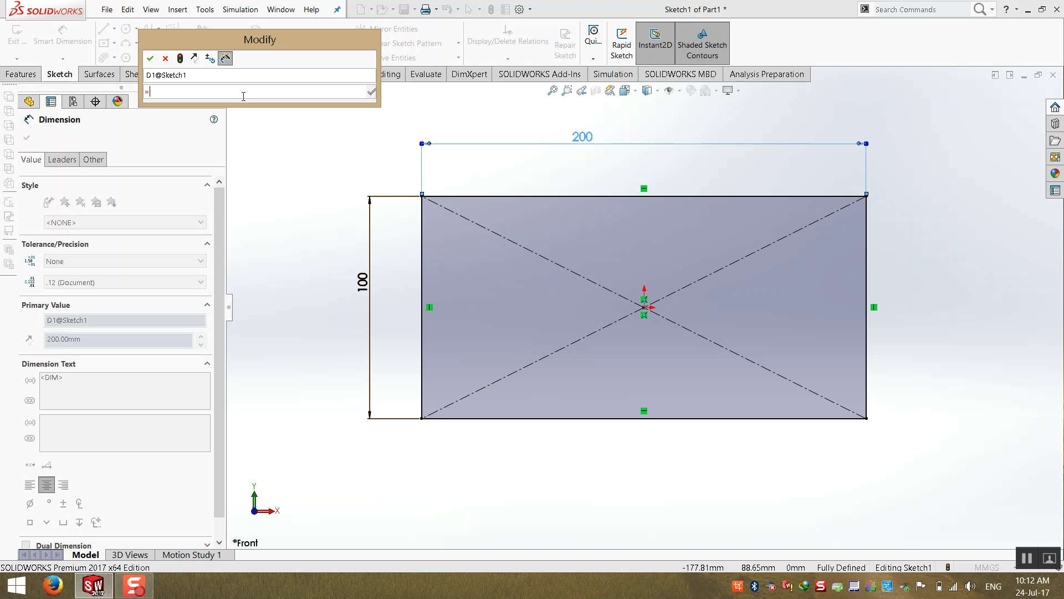
{"action": "left_click", "coordinate": [371, 282]}
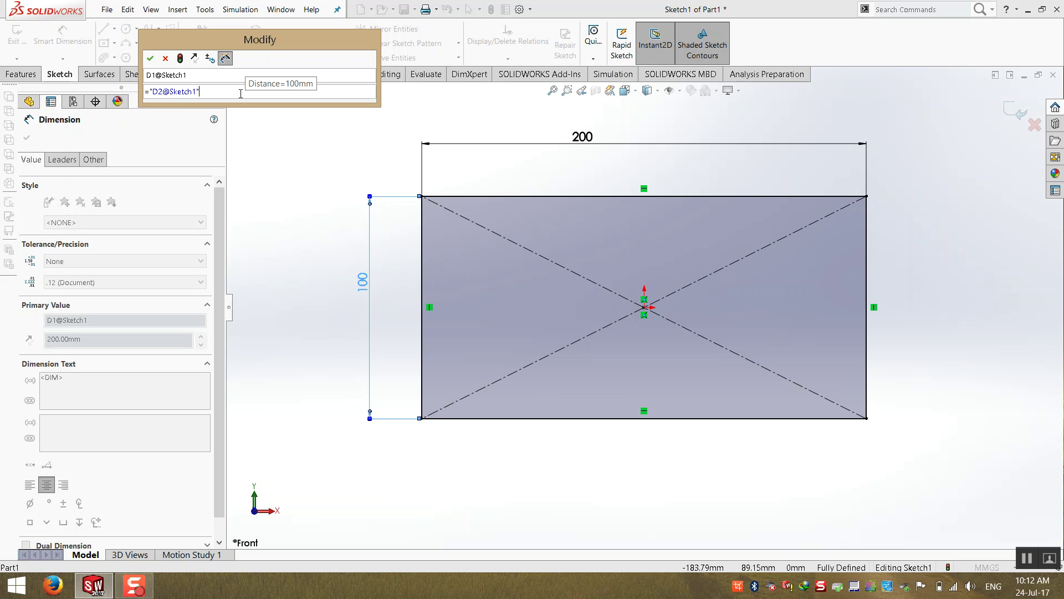
{"action": "left_click_drag", "start_coordinate": [240, 94], "coordinate": [139, 93]}
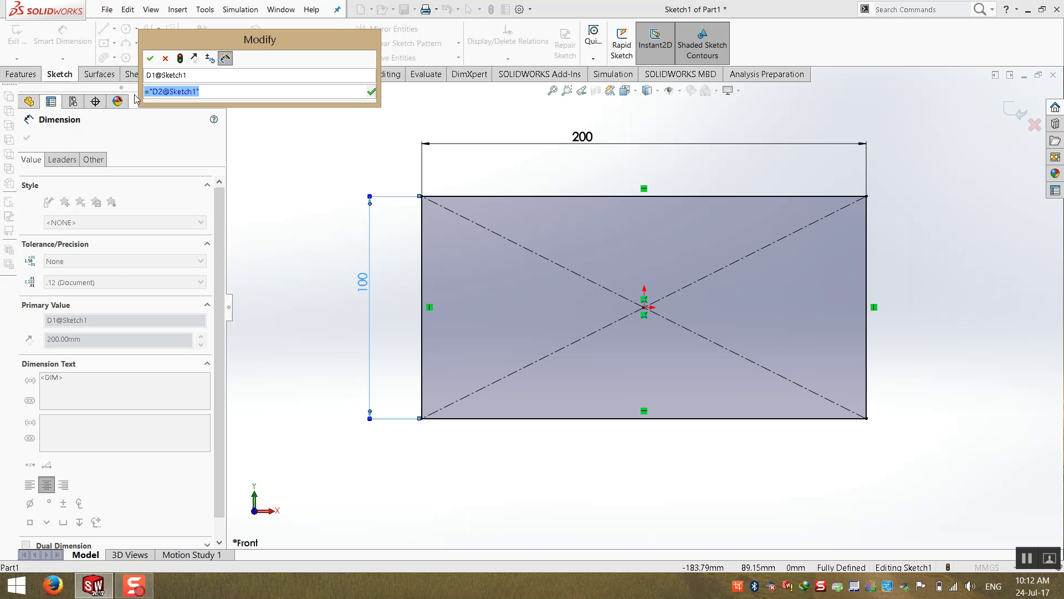
{"action": "key", "text": "BackSpace"}
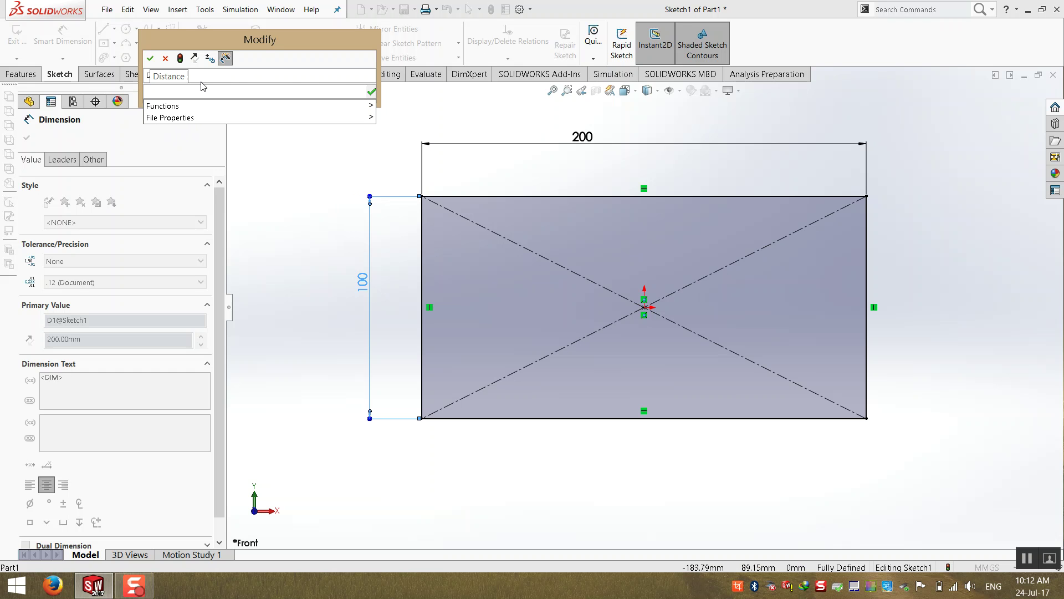
{"action": "type", "text": "="}
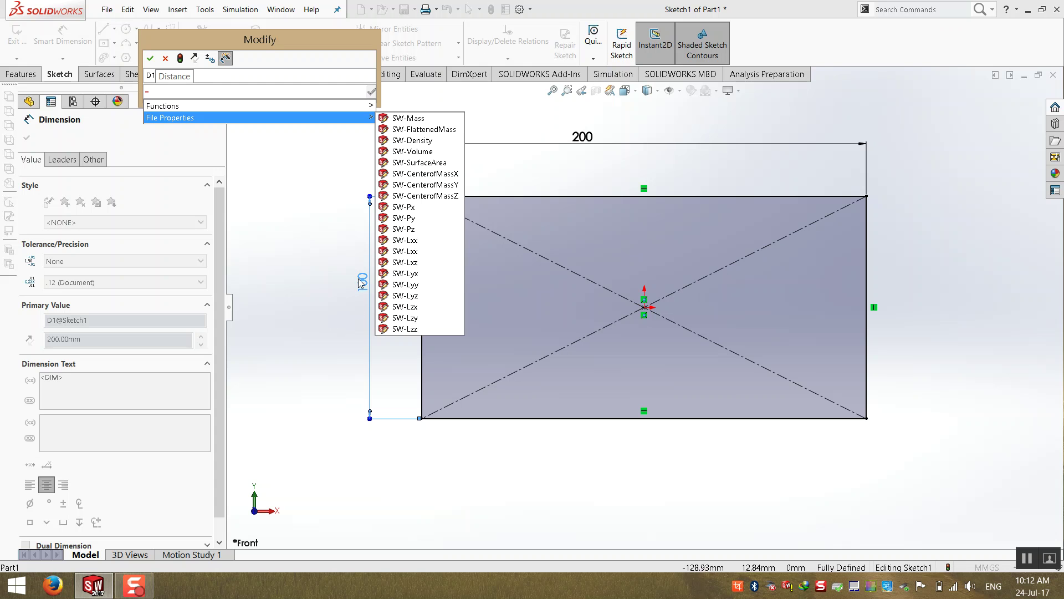
{"action": "left_click", "coordinate": [361, 281]}
{"action": "type", "text": "*0.5"}
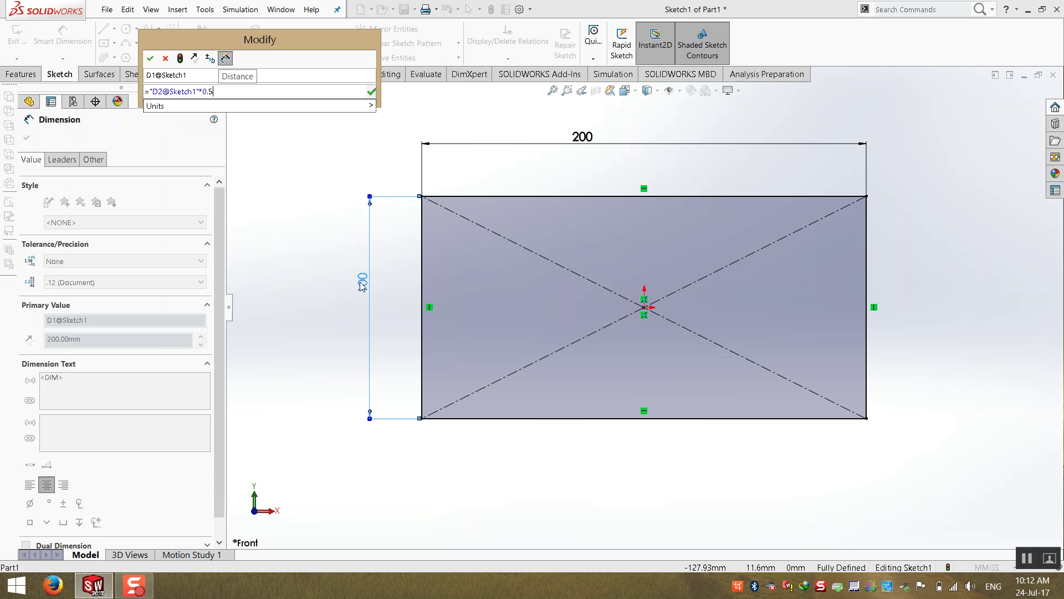
{"action": "key", "text": "Return"}
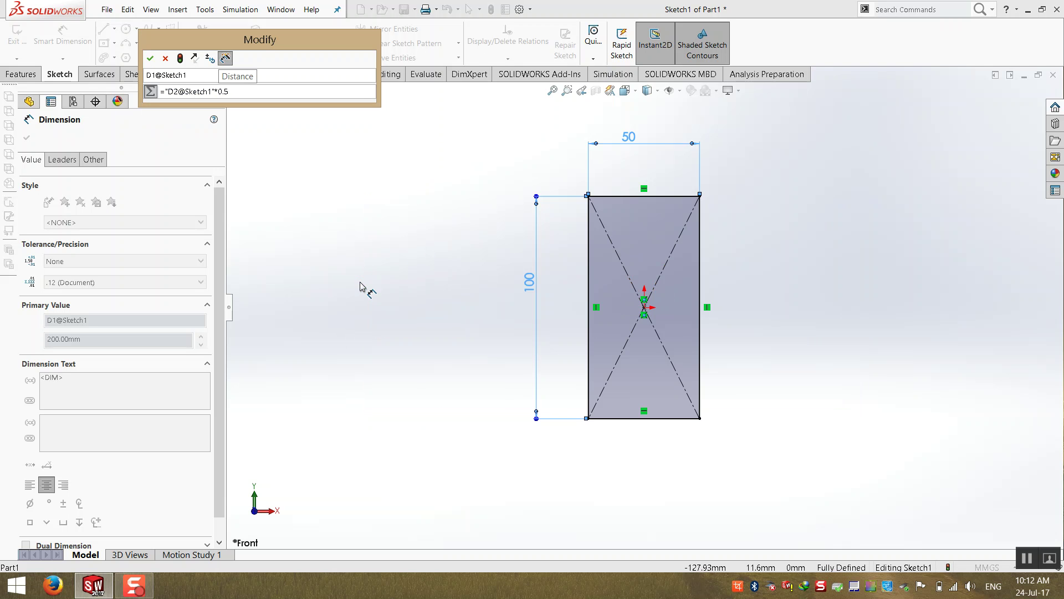
{"action": "left_click", "coordinate": [151, 58]}
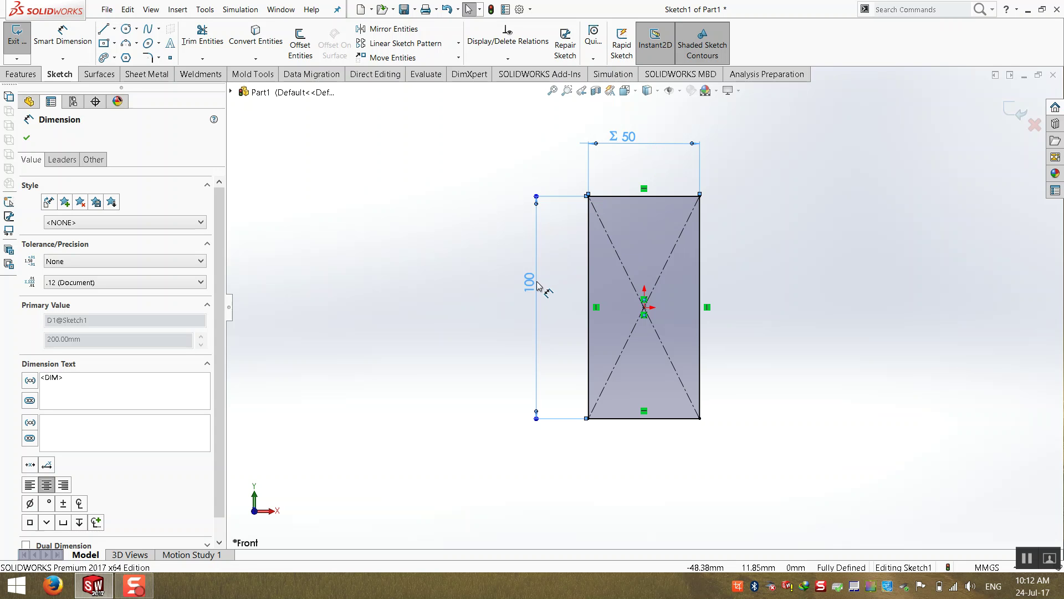
{"action": "key", "text": "ctrl+b"}
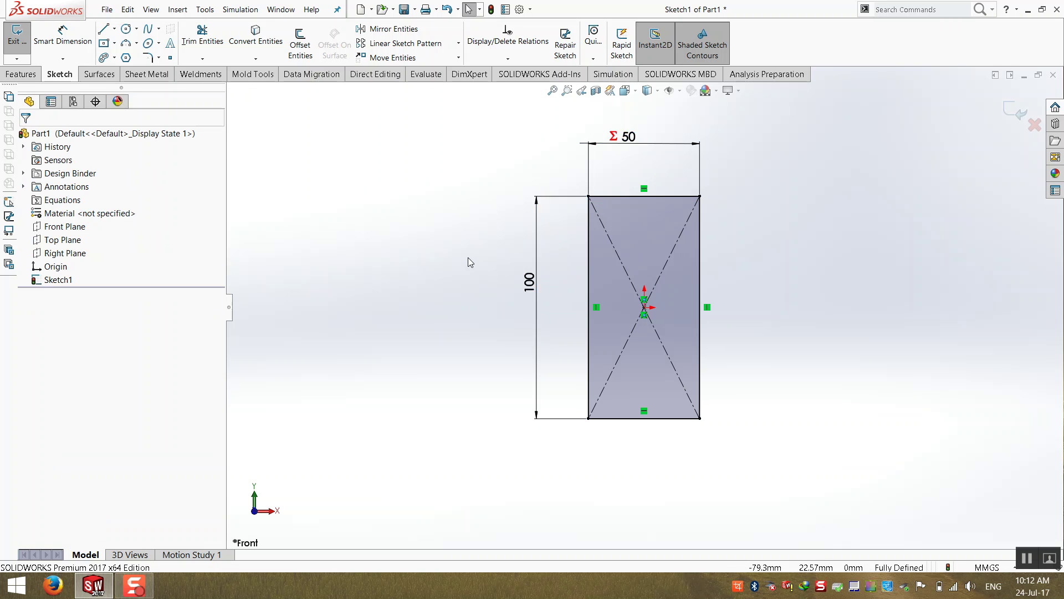
- Undo the equation on the rectangle's width
{"action": "left_click_drag", "start_coordinate": [387, 282], "coordinate": [409, 289]}
{"action": "scroll", "coordinate": [372, 308], "scroll_direction": "up", "scroll_amount": 2}
{"action": "left_click", "coordinate": [357, 306]}
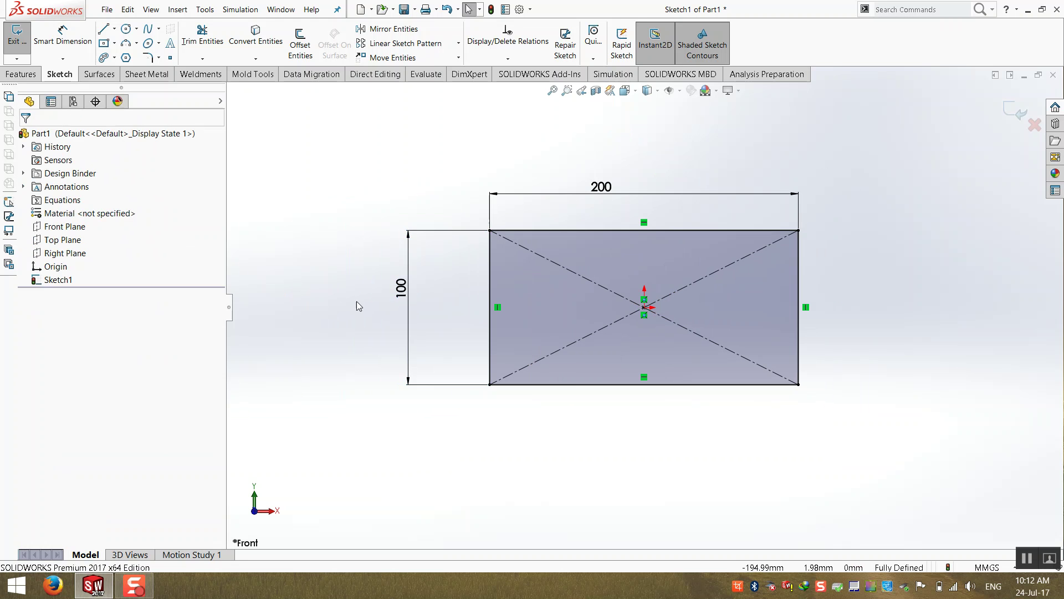
- Drive the rectangle's height by half its width with the equation ="D1@Sketch1"/2
{"action": "double_click", "coordinate": [407, 280]}
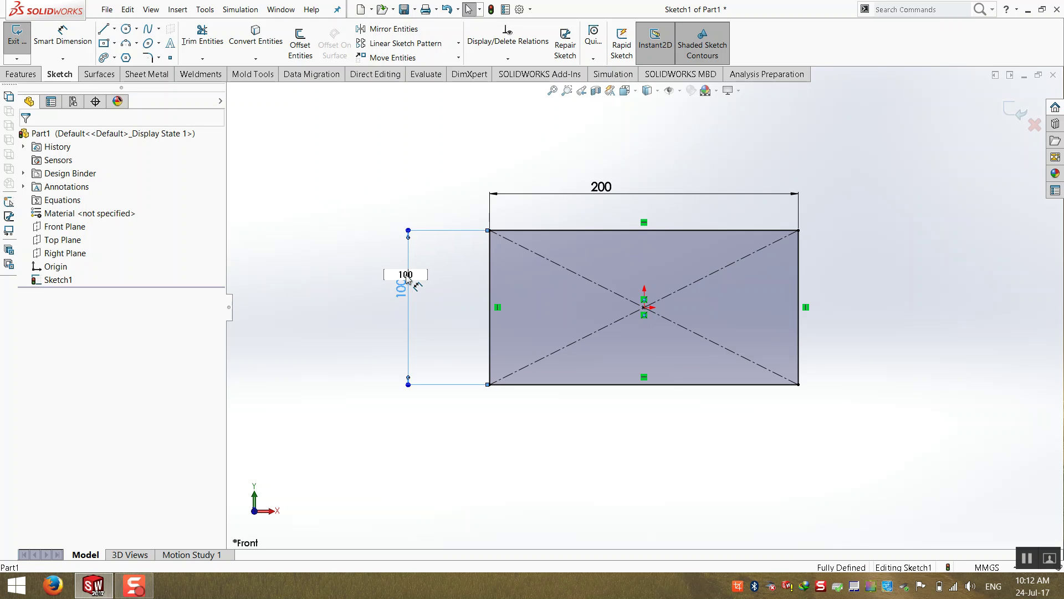
{"action": "key", "text": "Return"}
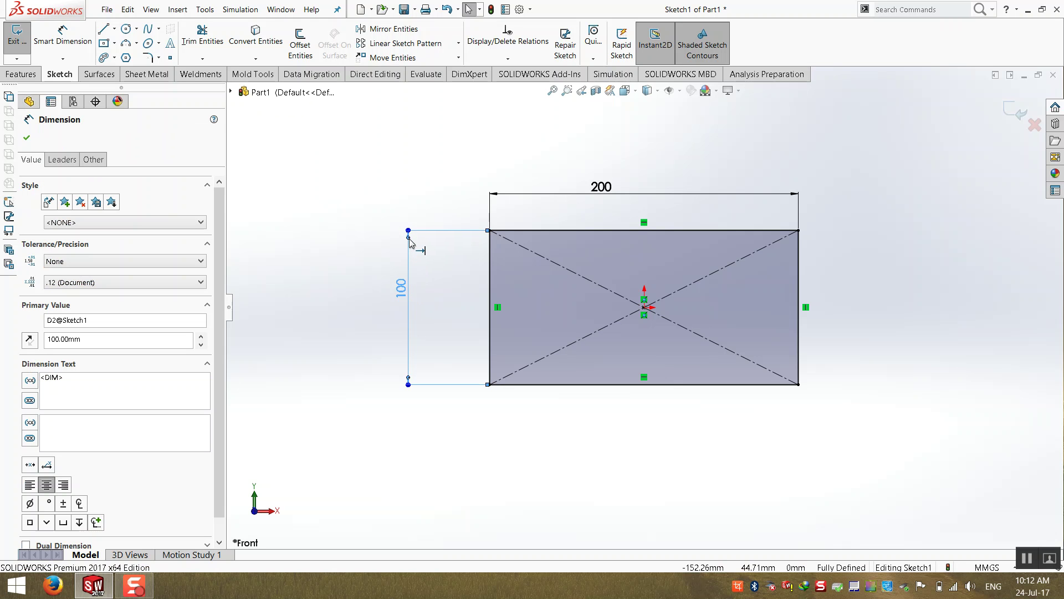
{"action": "double_click", "coordinate": [405, 291]}
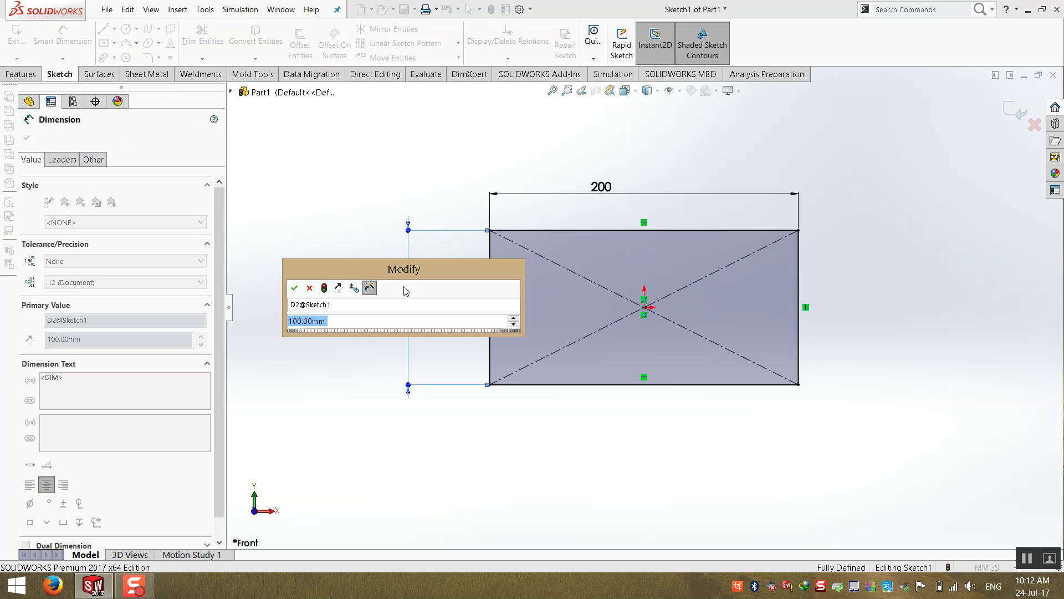
{"action": "left_click_drag", "start_coordinate": [360, 266], "coordinate": [342, 89]}
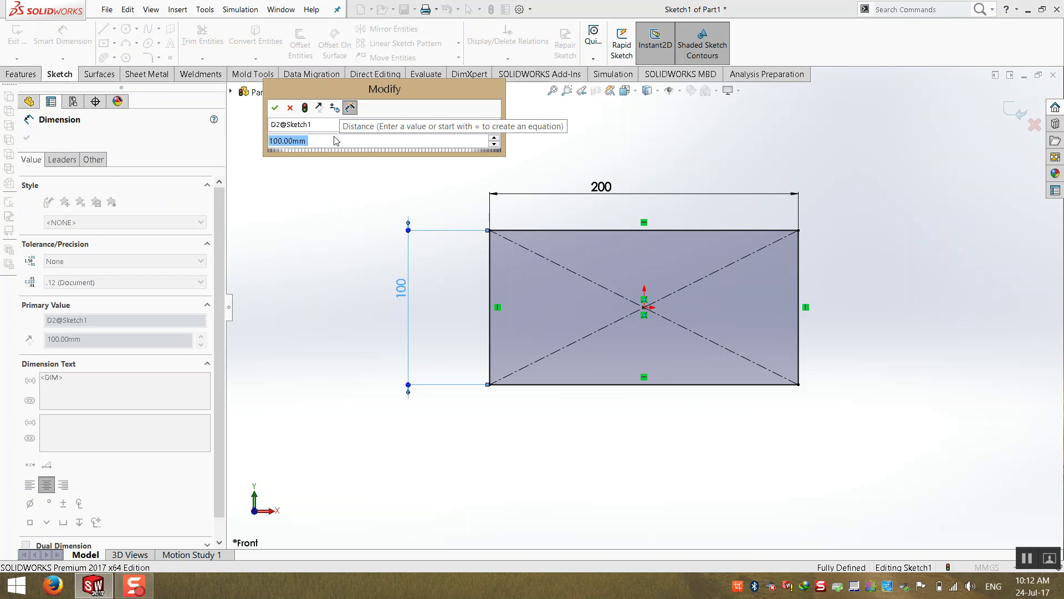
{"action": "type", "text": "="}
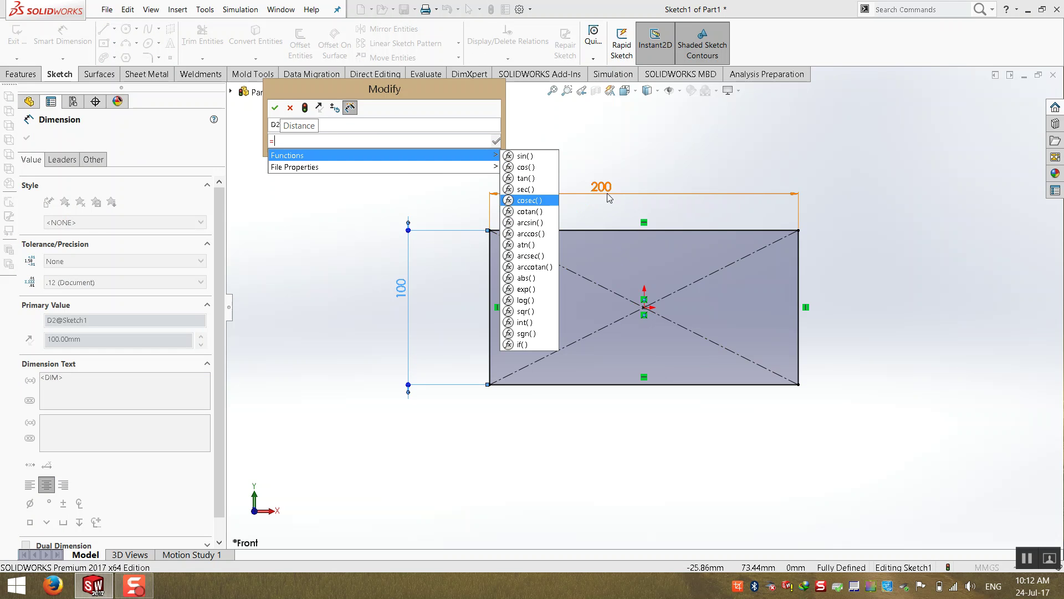
{"action": "left_click", "coordinate": [608, 194]}
{"action": "type", "text": "/2"}
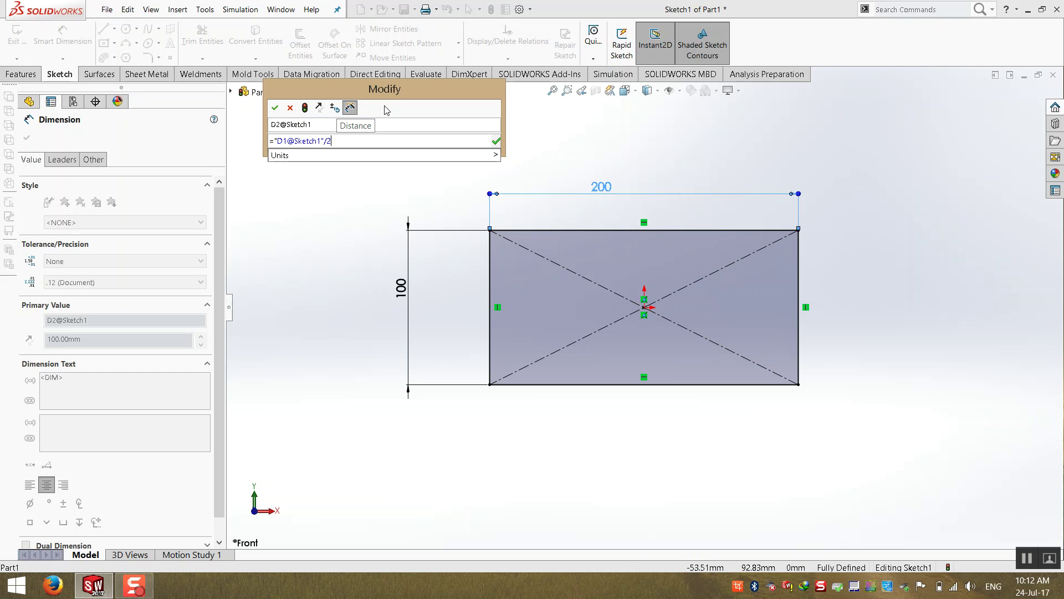
{"action": "left_click", "coordinate": [275, 107]}
{"action": "left_click", "coordinate": [317, 228]}
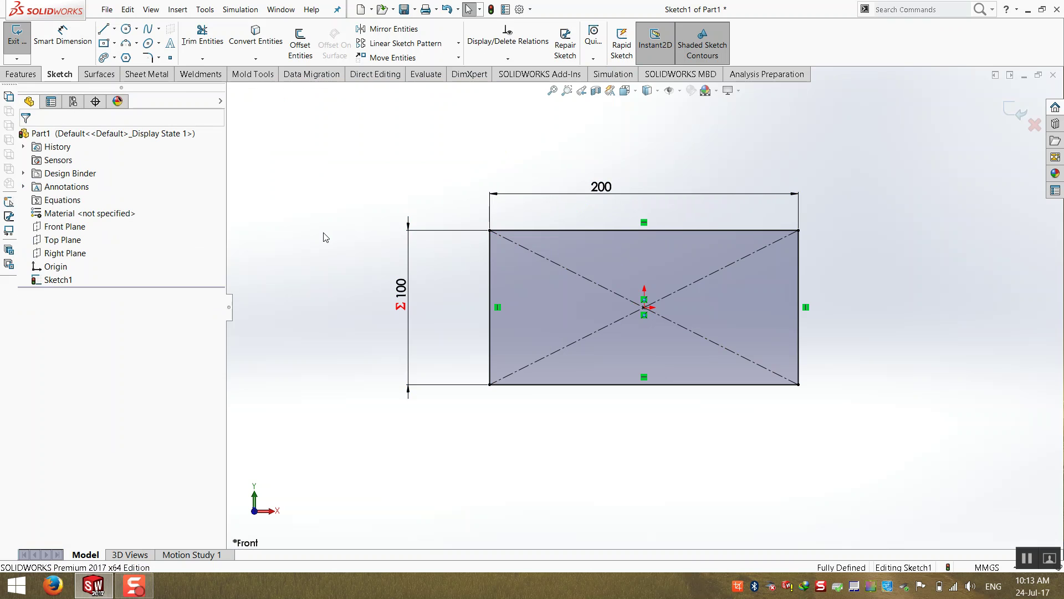
- Set the rectangle's width to 250 mm
{"action": "left_click", "coordinate": [606, 186]}
{"action": "type", "text": "250"}
{"action": "key", "text": "Return"}
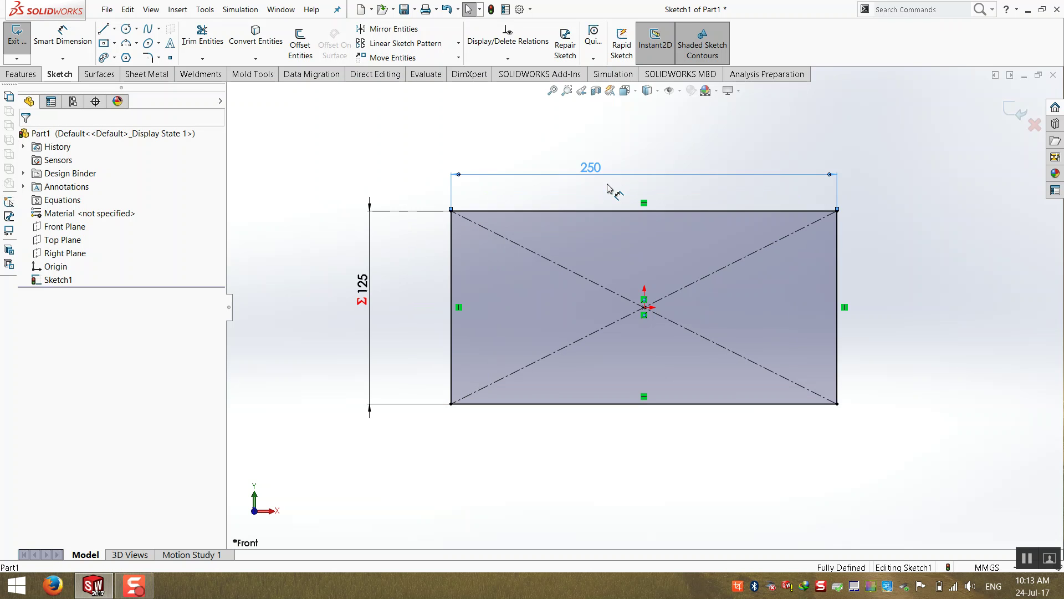
- Set the rectangle's width to 400 mm and exit the sketch
{"action": "left_click", "coordinate": [596, 173]}
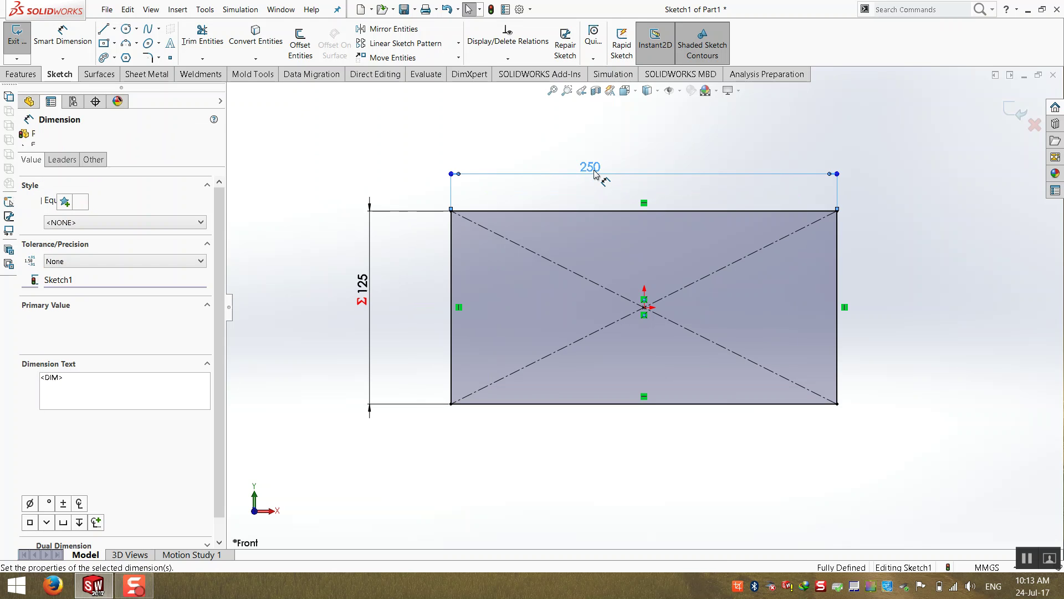
{"action": "double_click", "coordinate": [593, 171]}
{"action": "type", "text": "400"}
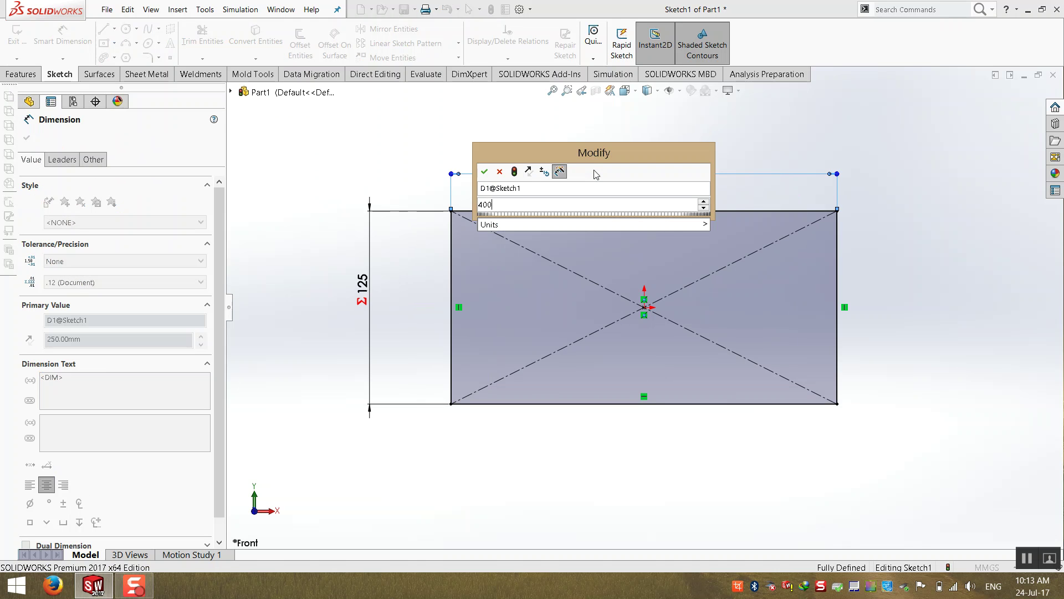
{"action": "key", "text": "Return"}
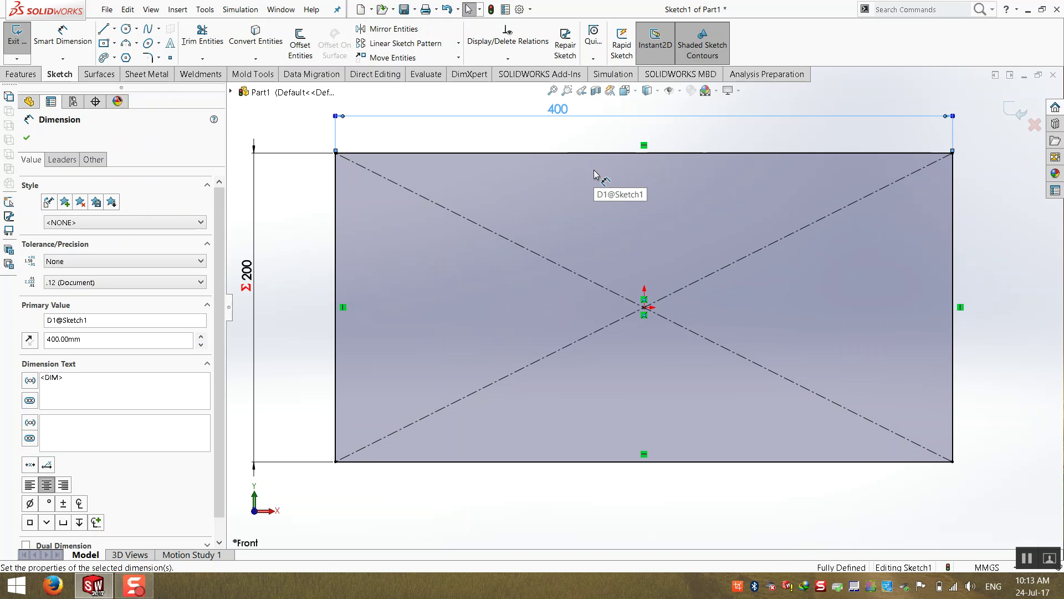
{"action": "scroll", "coordinate": [786, 341], "scroll_direction": "up", "scroll_amount": 3}
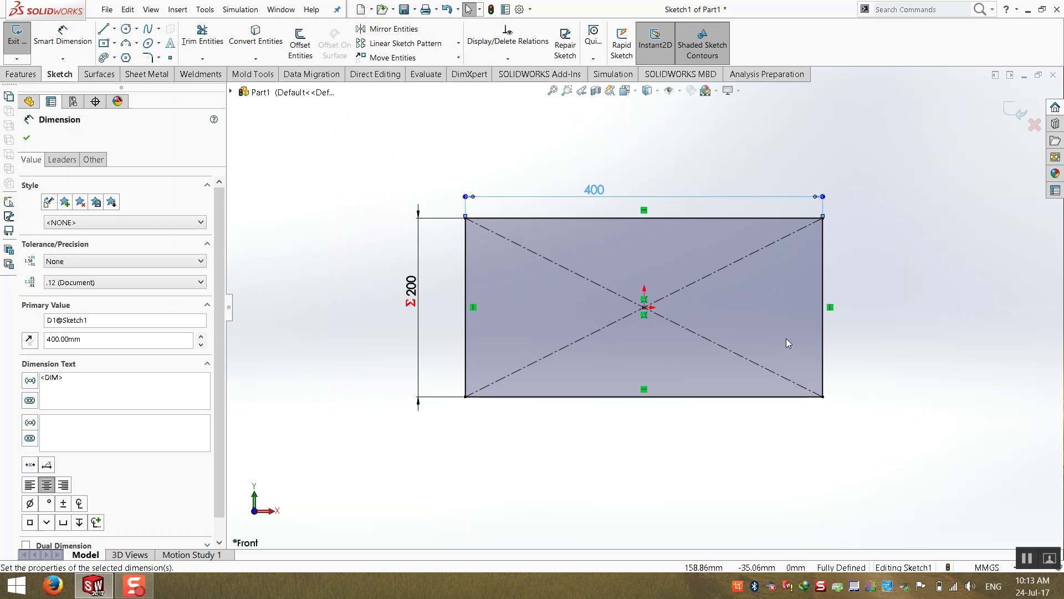
{"action": "key", "text": "Escape"}
{"action": "left_click", "coordinate": [1018, 111]}
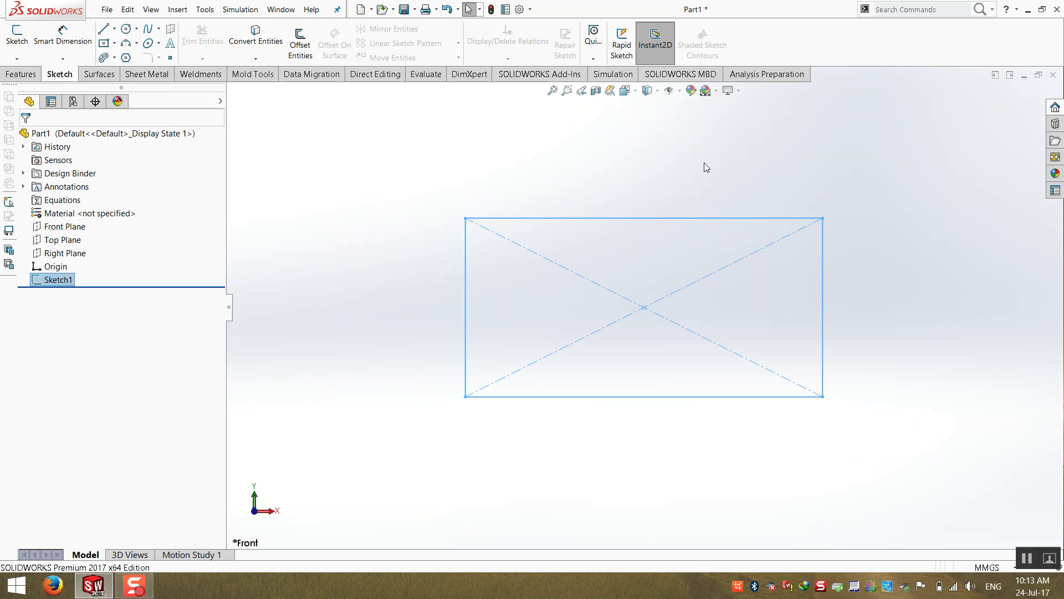
- Extrude the rectangle sketch as a solid boss with a blind depth of 30 mm
{"action": "key", "text": "ctrl+7"}
{"action": "left_click", "coordinate": [404, 207]}
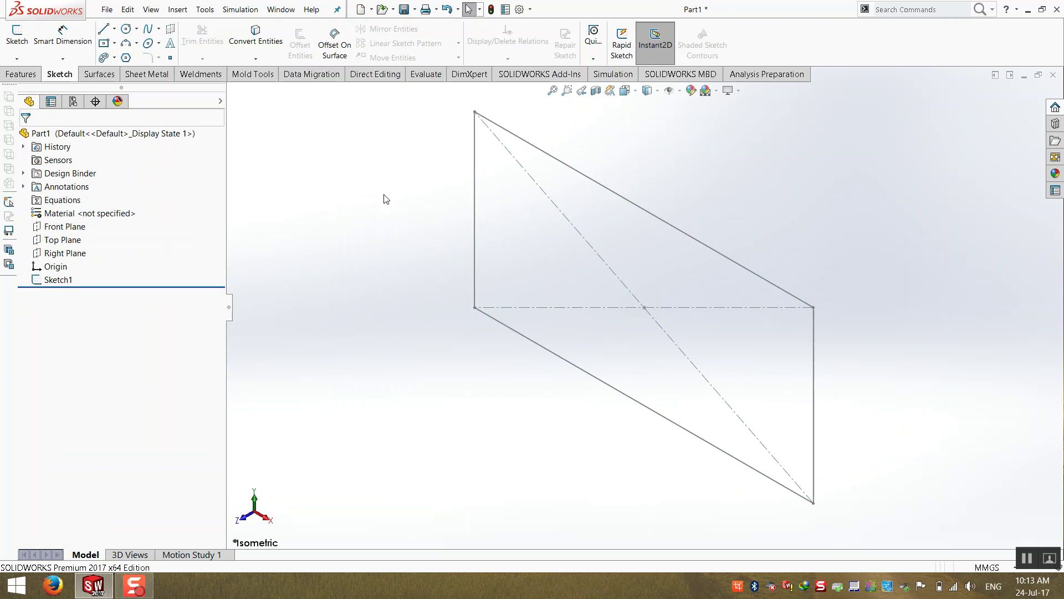
{"action": "left_click", "coordinate": [21, 74]}
{"action": "left_click", "coordinate": [23, 40]}
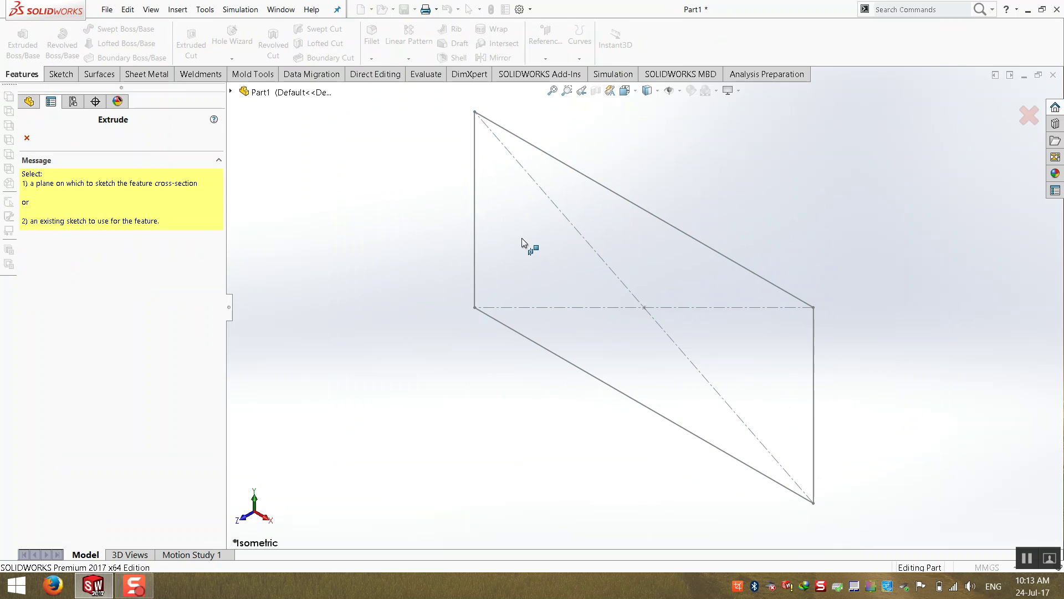
{"action": "left_click", "coordinate": [600, 184]}
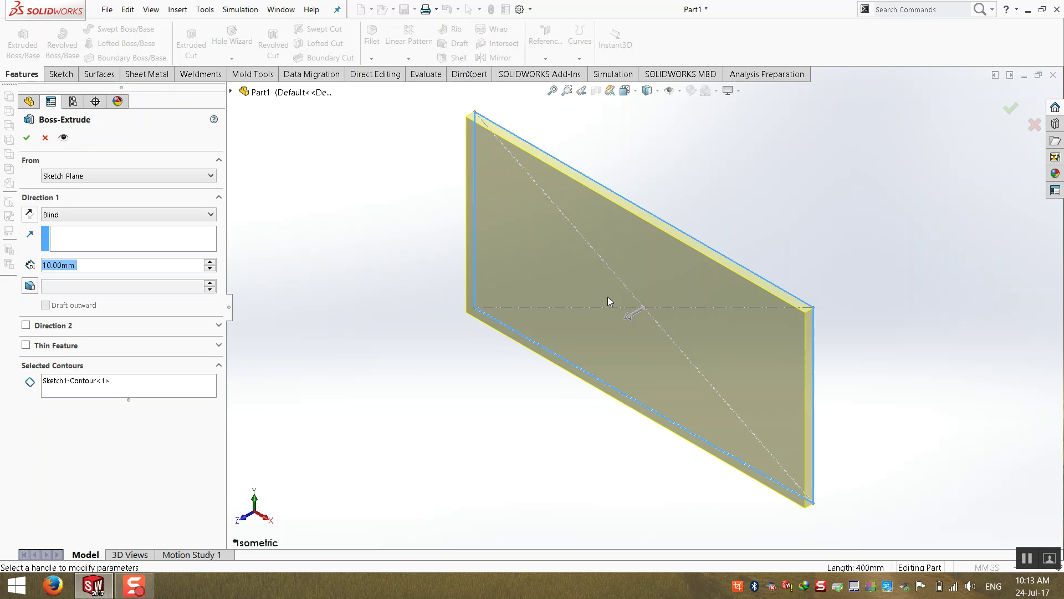
{"action": "left_click_drag", "start_coordinate": [629, 320], "coordinate": [557, 356]}
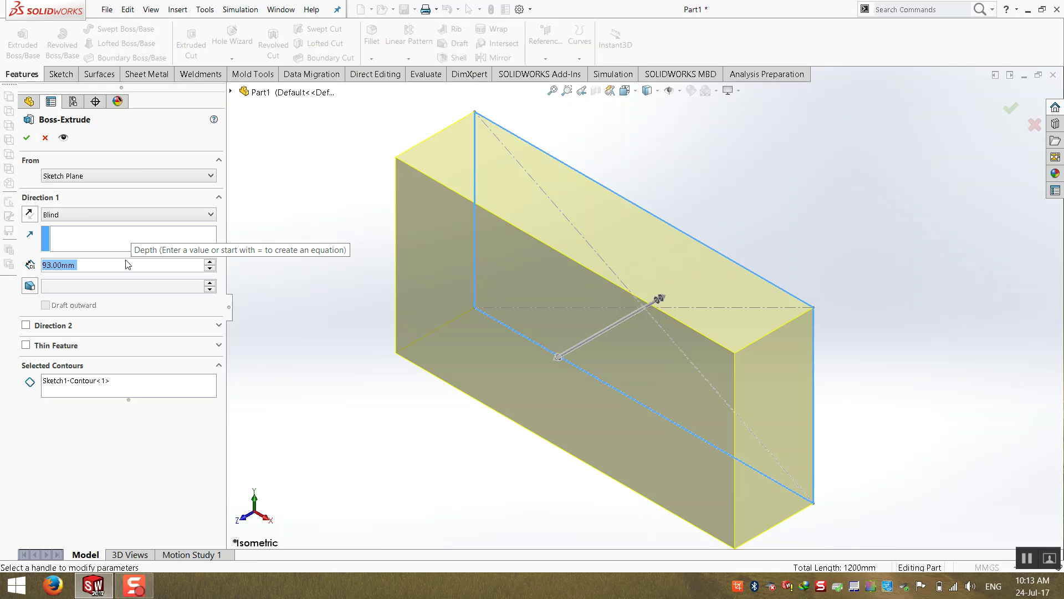
{"action": "type", "text": "30"}
{"action": "key", "text": "Return"}
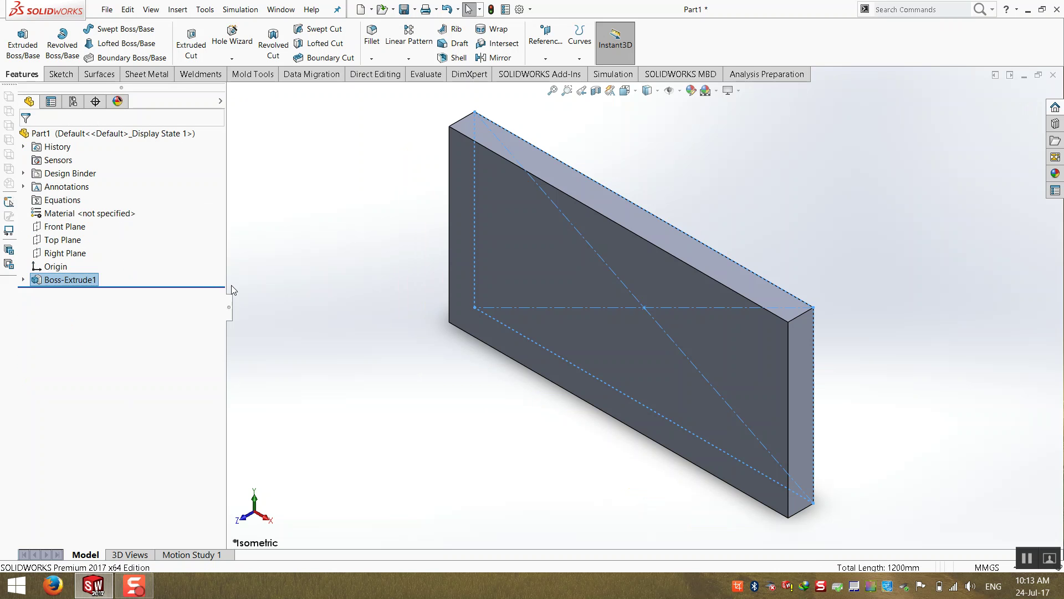
- Set the block's extrusion depth to 50 mm and rebuild the part
{"action": "left_click", "coordinate": [91, 280]}
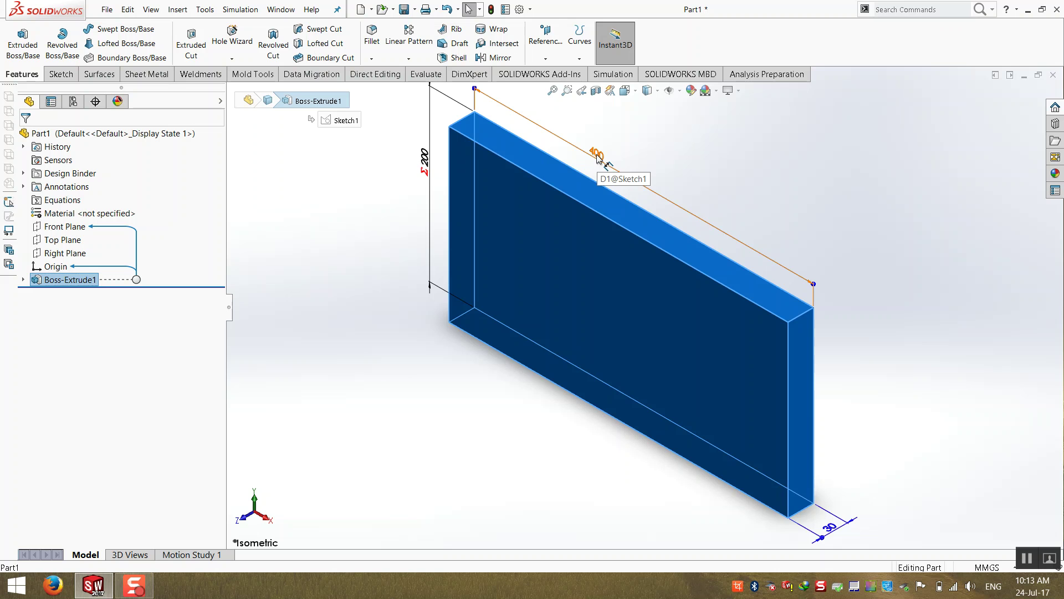
{"action": "key", "text": "z"}
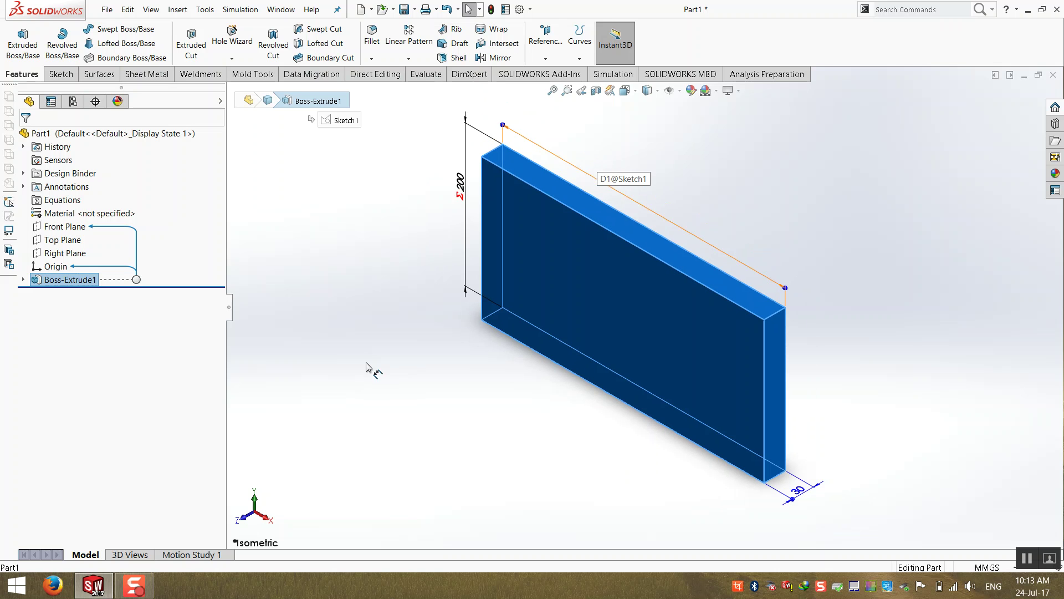
{"action": "double_click", "coordinate": [801, 492]}
{"action": "key", "text": "Return"}
{"action": "left_click", "coordinate": [860, 386]}
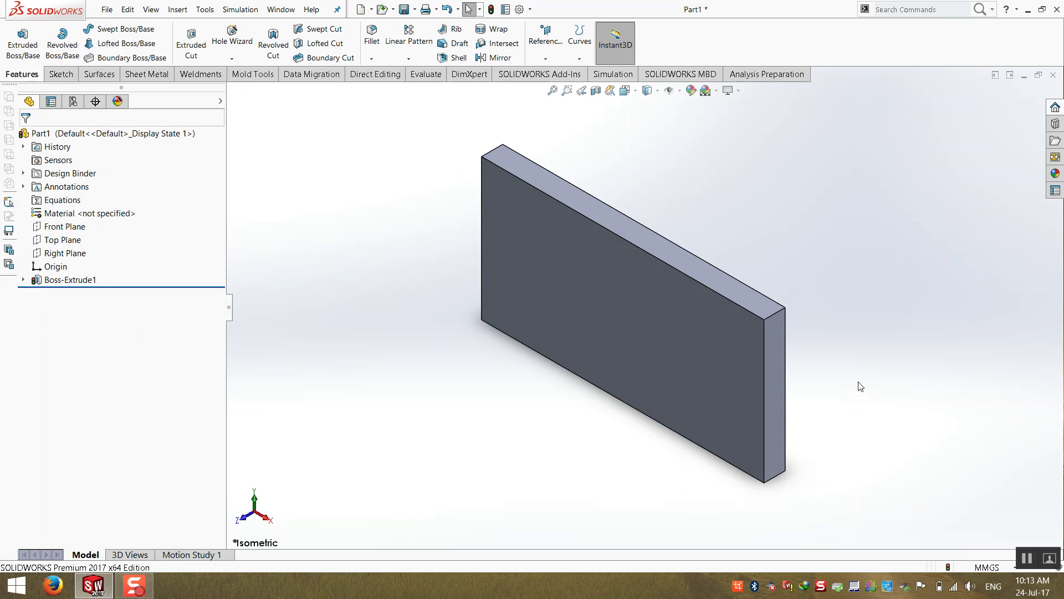
{"action": "left_click", "coordinate": [752, 306]}
{"action": "left_click", "coordinate": [853, 441]}
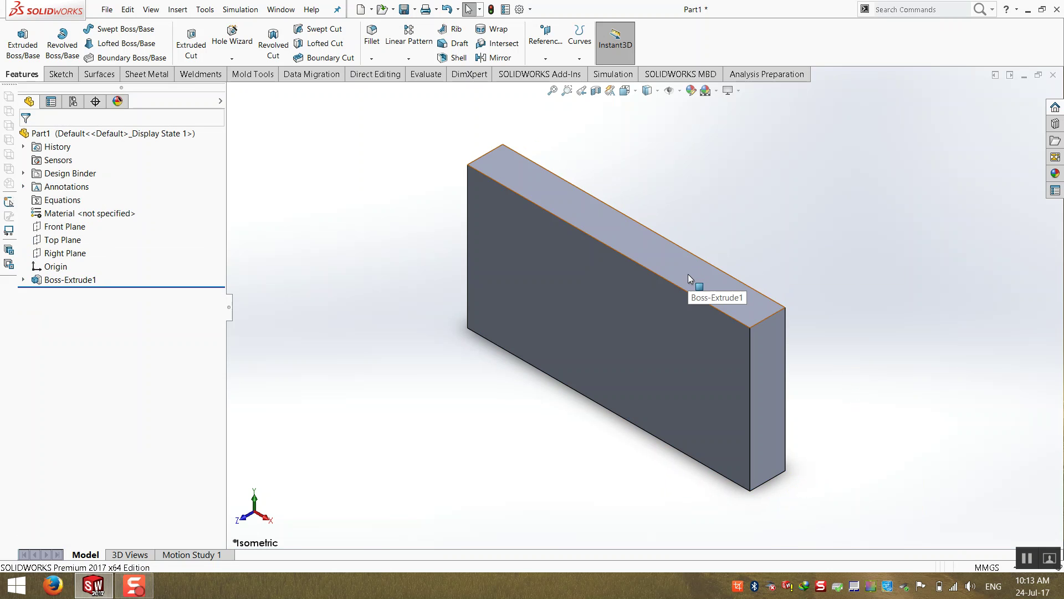
- Drive the block's extrusion depth by one eighth of its width with the equation ="D1@Sketch1"/8
{"action": "left_click", "coordinate": [63, 281]}
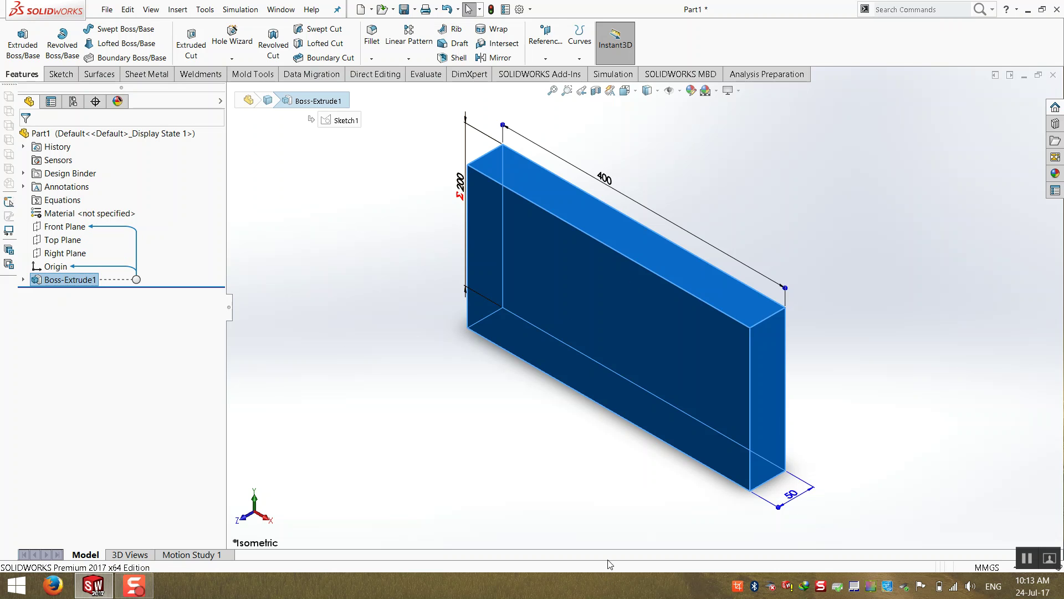
{"action": "left_click", "coordinate": [796, 504]}
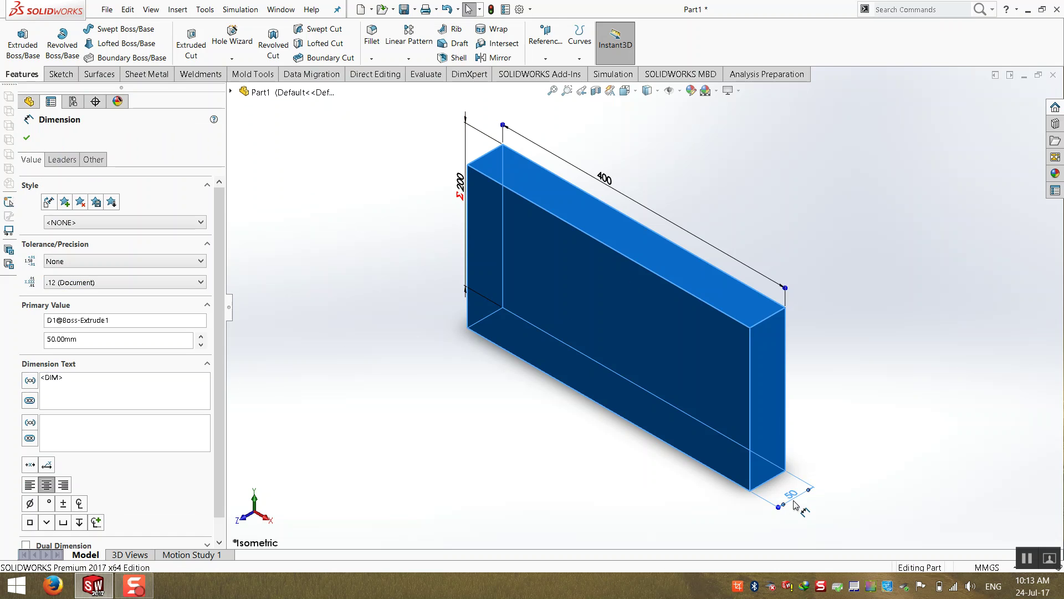
{"action": "double_click", "coordinate": [796, 505]}
{"action": "left_click_drag", "start_coordinate": [789, 480], "coordinate": [235, 131]}
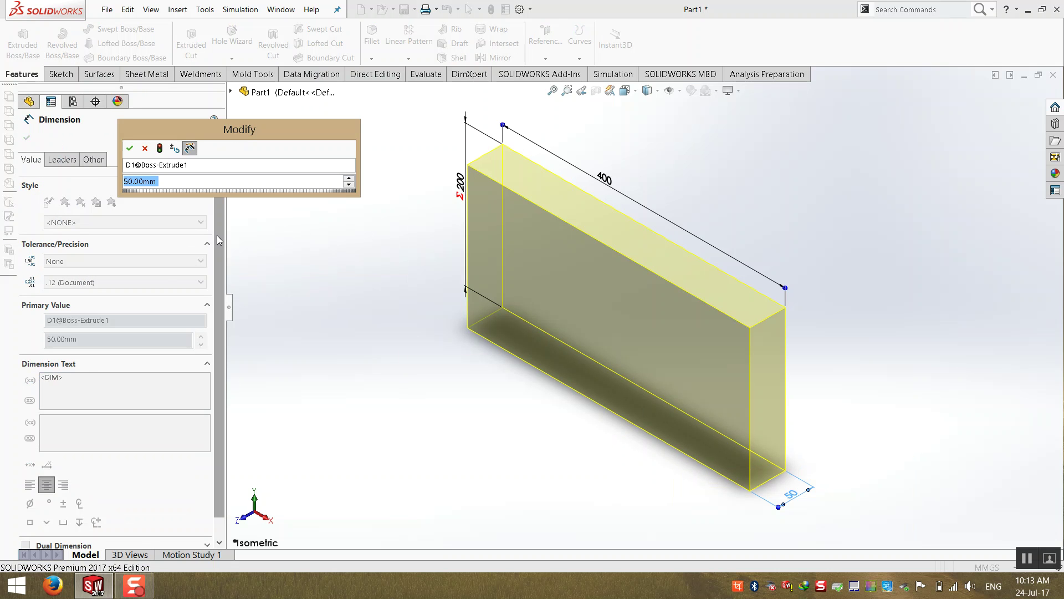
{"action": "type", "text": "="}
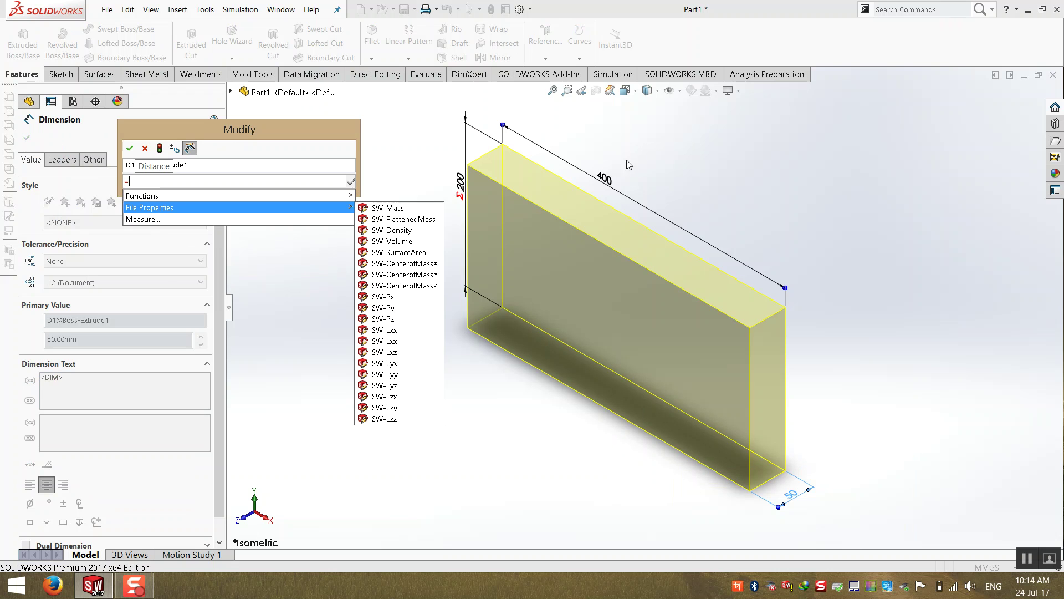
{"action": "left_click", "coordinate": [610, 178]}
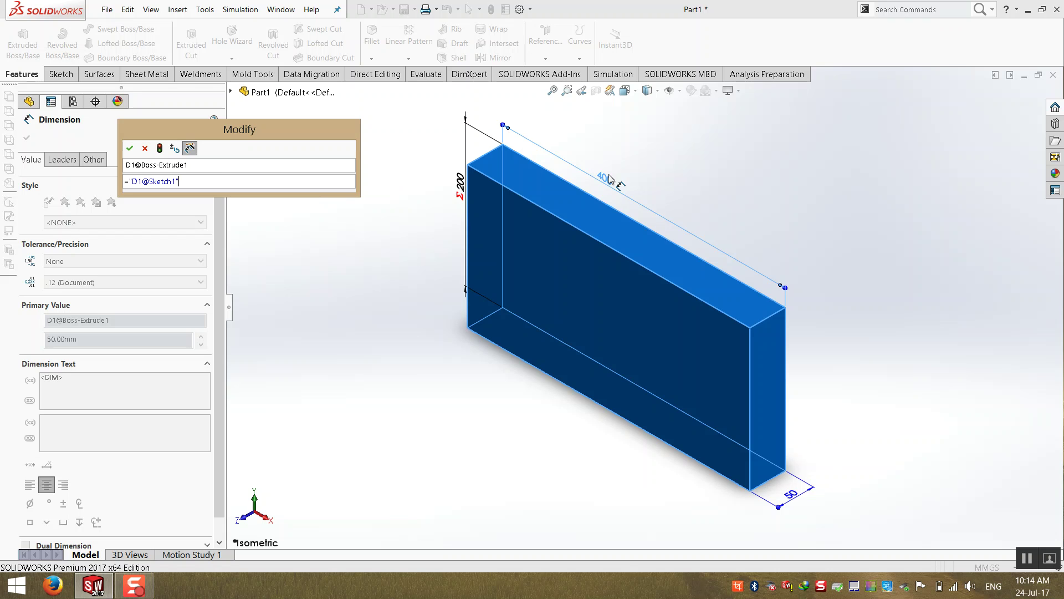
{"action": "type", "text": "/"}
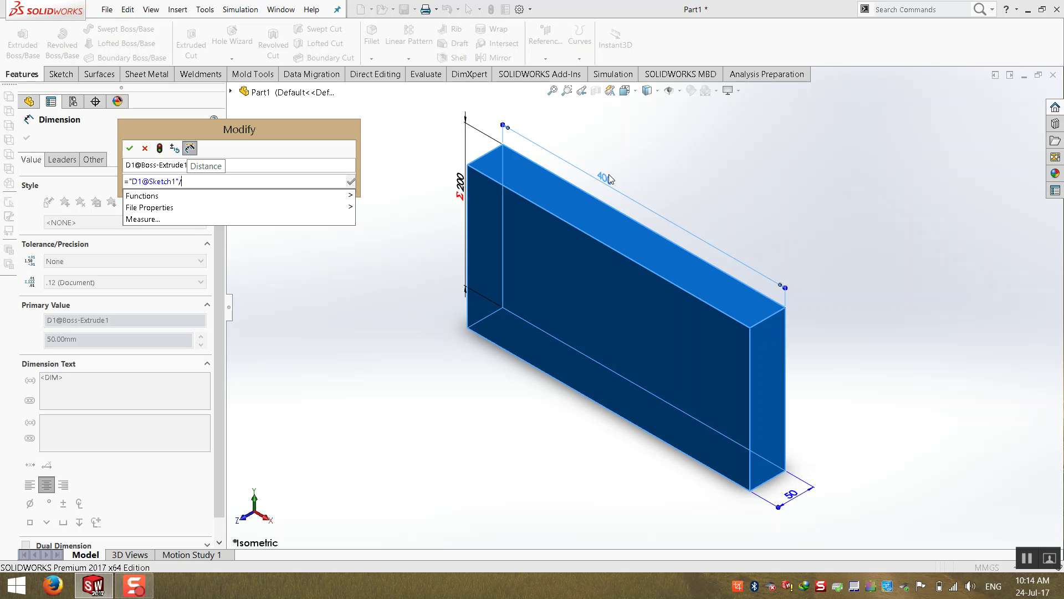
{"action": "type", "text": "8"}
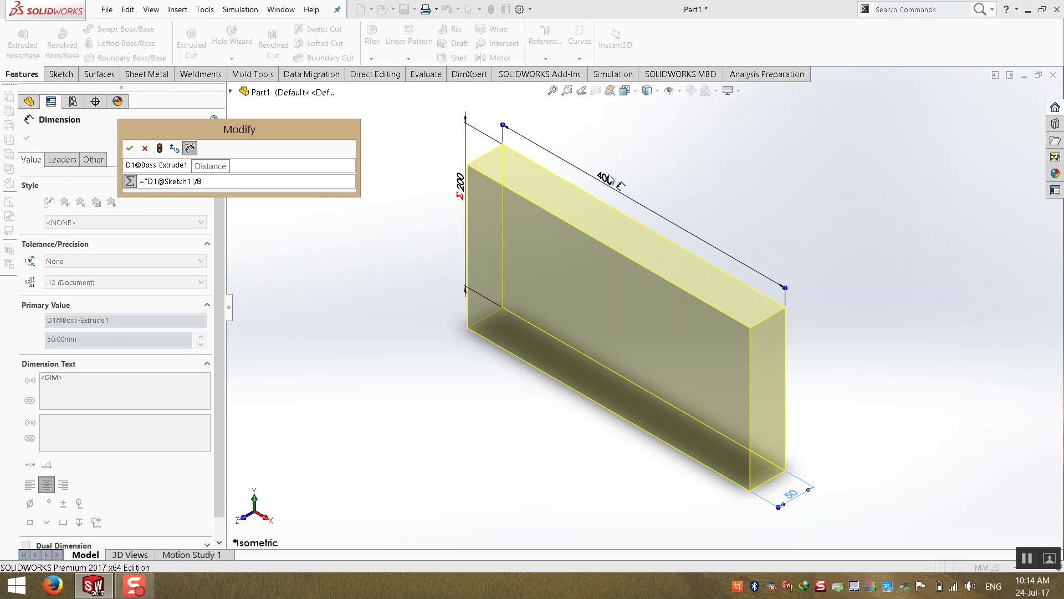
{"action": "left_click", "coordinate": [128, 147]}
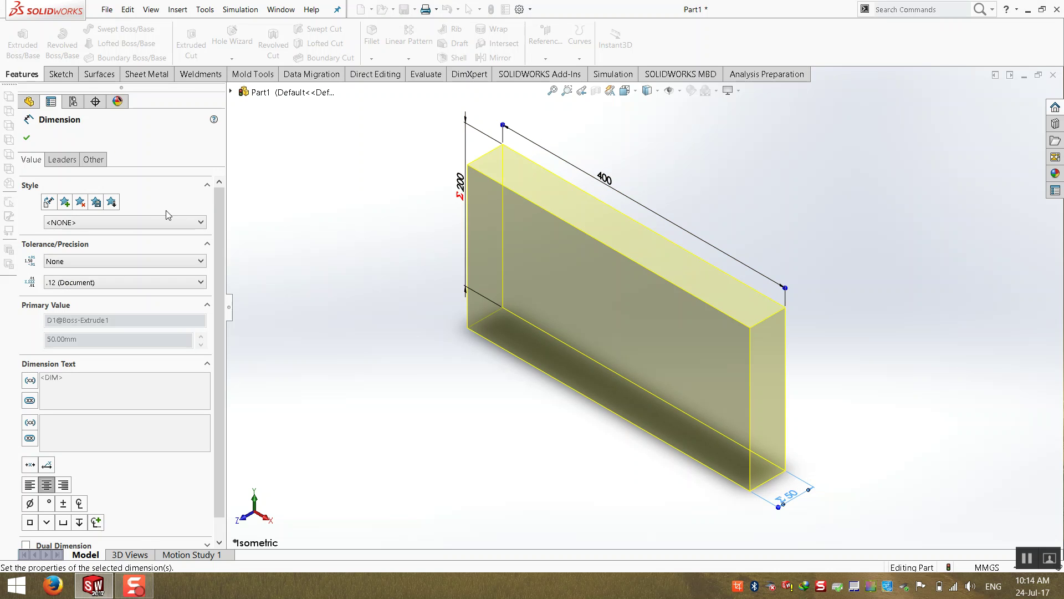
{"action": "left_click", "coordinate": [401, 394]}
- Set the block's width to 100 mm
{"action": "double_click", "coordinate": [500, 239]}
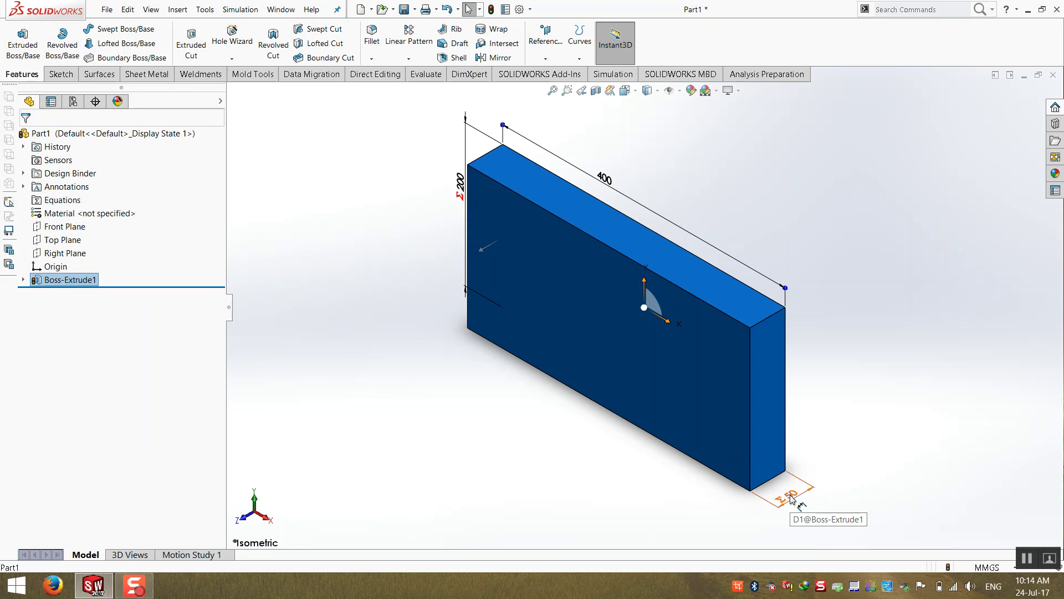
{"action": "double_click", "coordinate": [604, 178]}
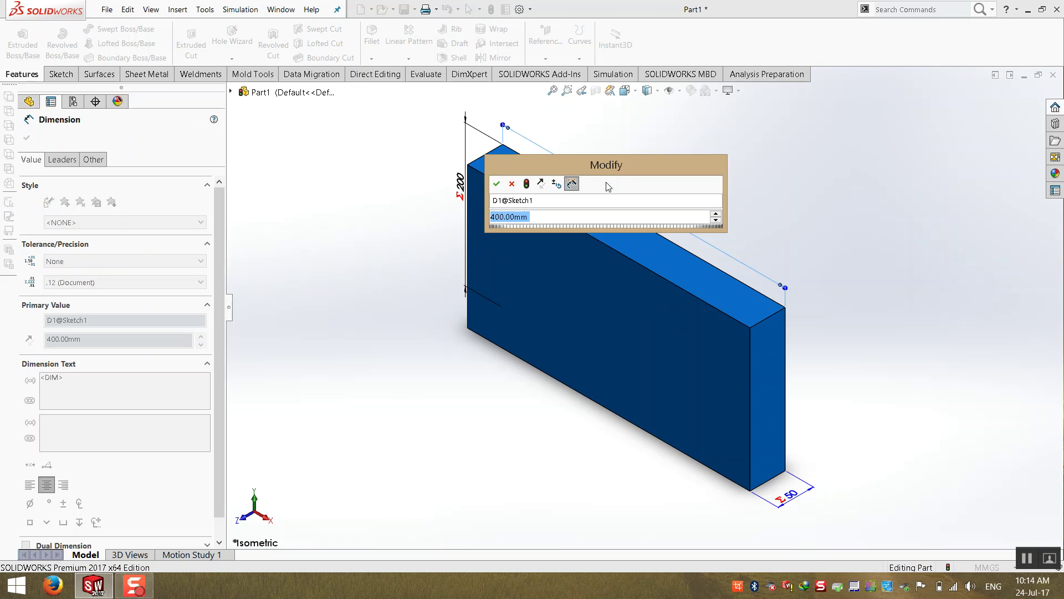
{"action": "type", "text": "100"}
{"action": "key", "text": "Return"}
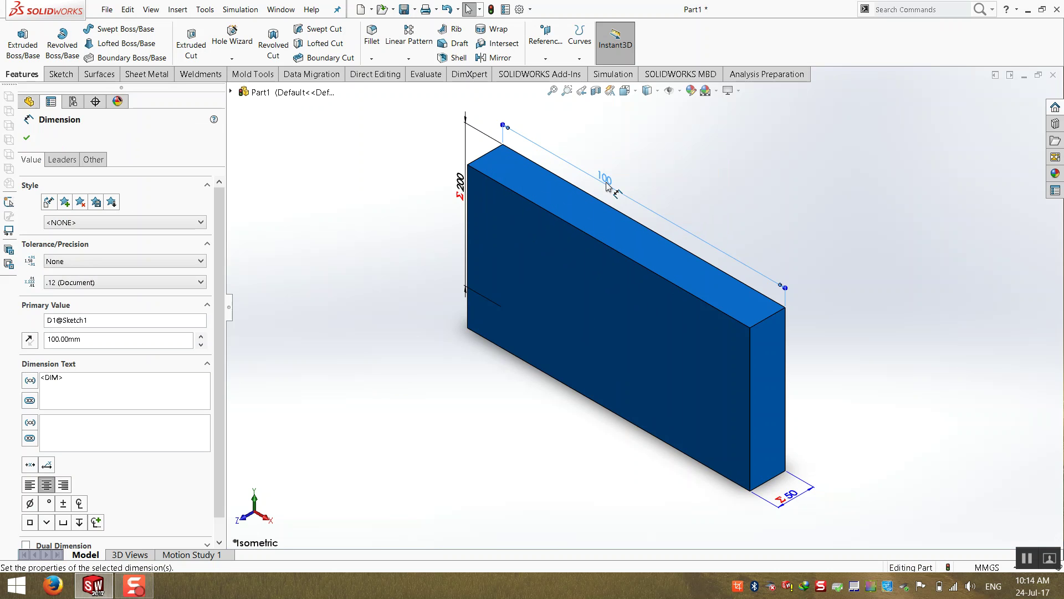
{"action": "left_click", "coordinate": [773, 126]}
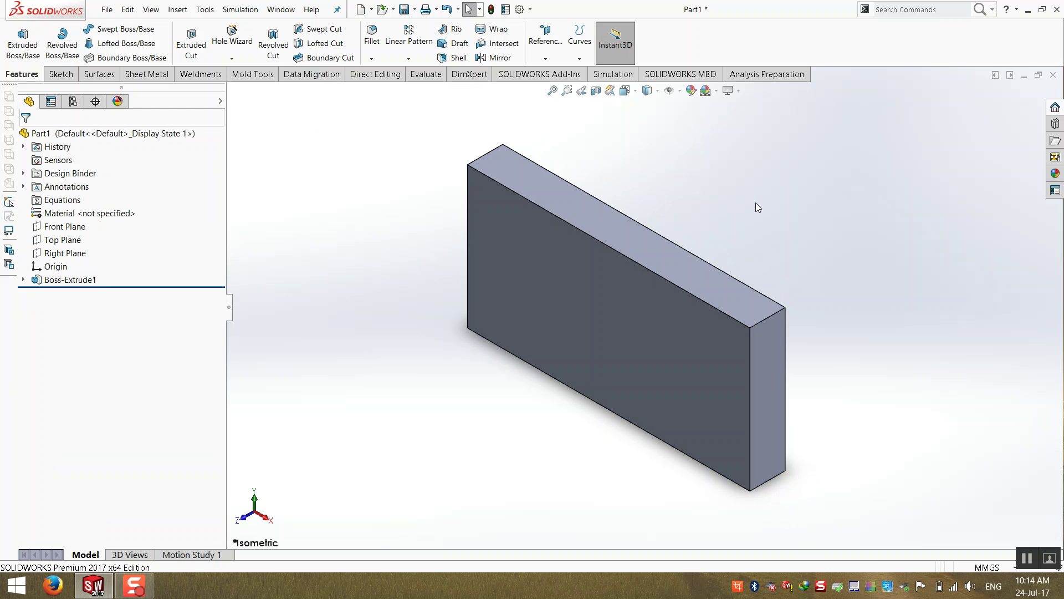
- Display the block's dimensions to check its equation-driven height and depth
{"action": "key", "text": "z"}
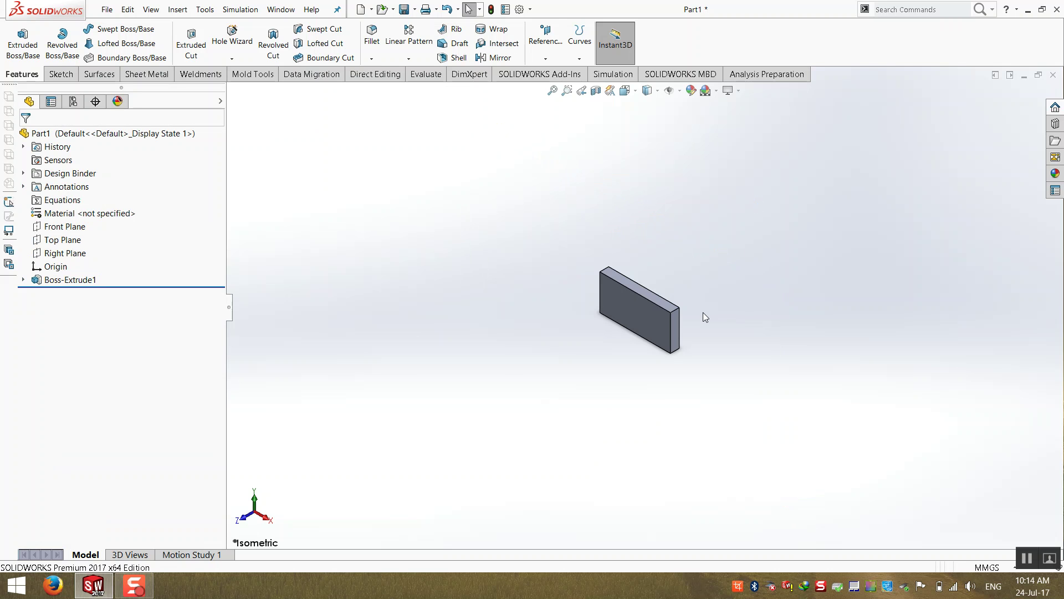
{"action": "scroll", "coordinate": [703, 312], "scroll_direction": "down", "scroll_amount": 4}
{"action": "double_click", "coordinate": [483, 337]}
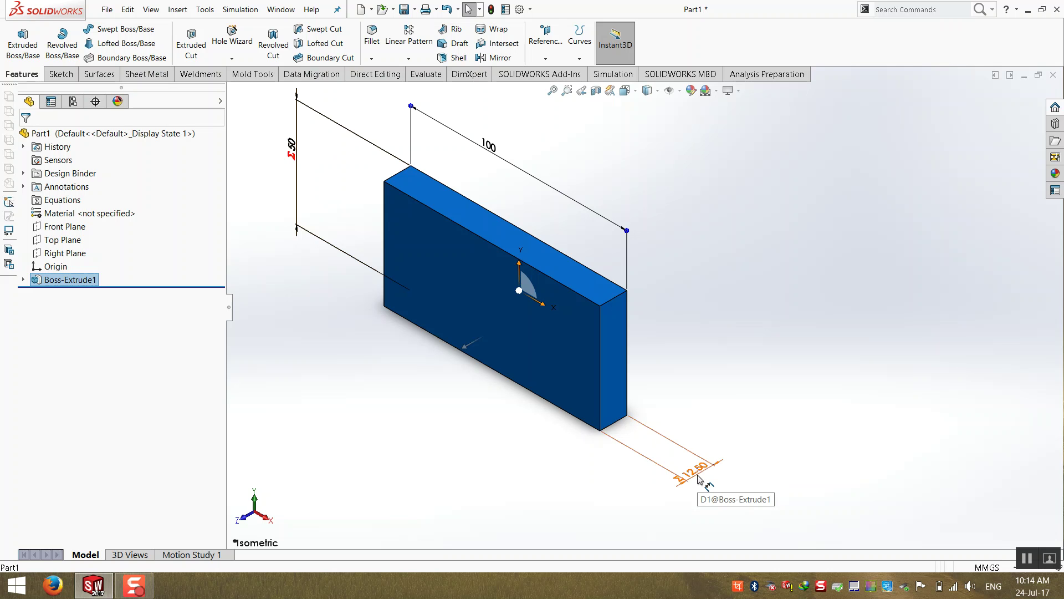
{"action": "left_click", "coordinate": [850, 378]}
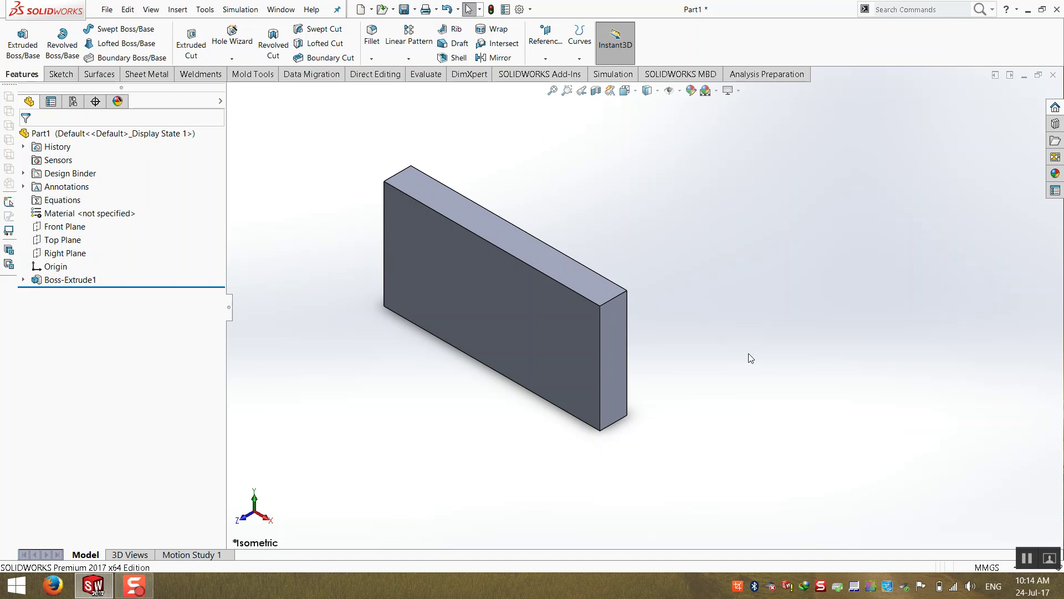
{"action": "key", "text": "f"}
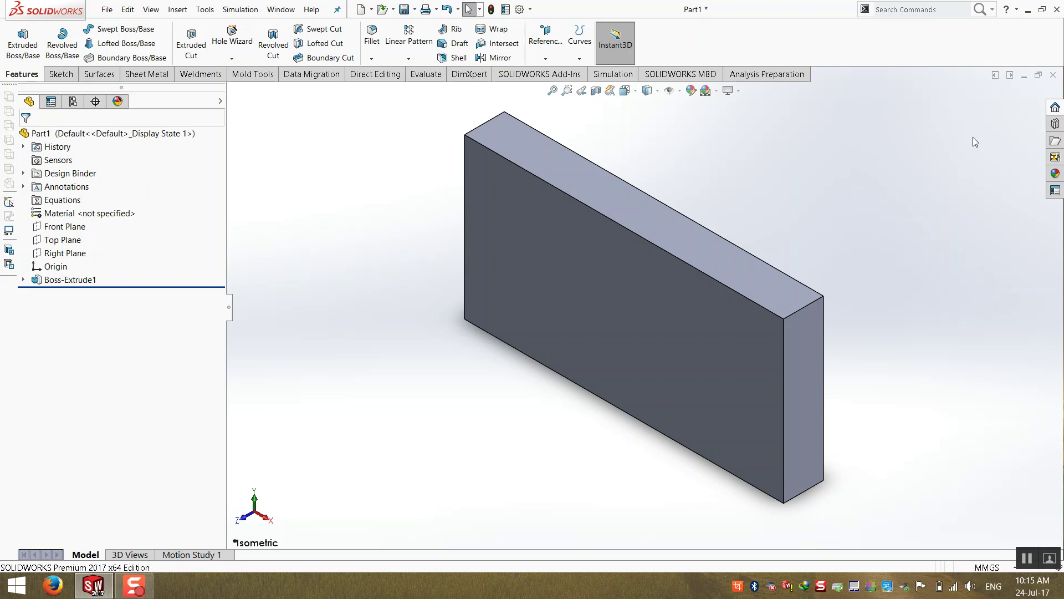
- Save the part to the Desktop as Part1.SLDPRT and close it
{"action": "key", "text": "ctrl+s"}
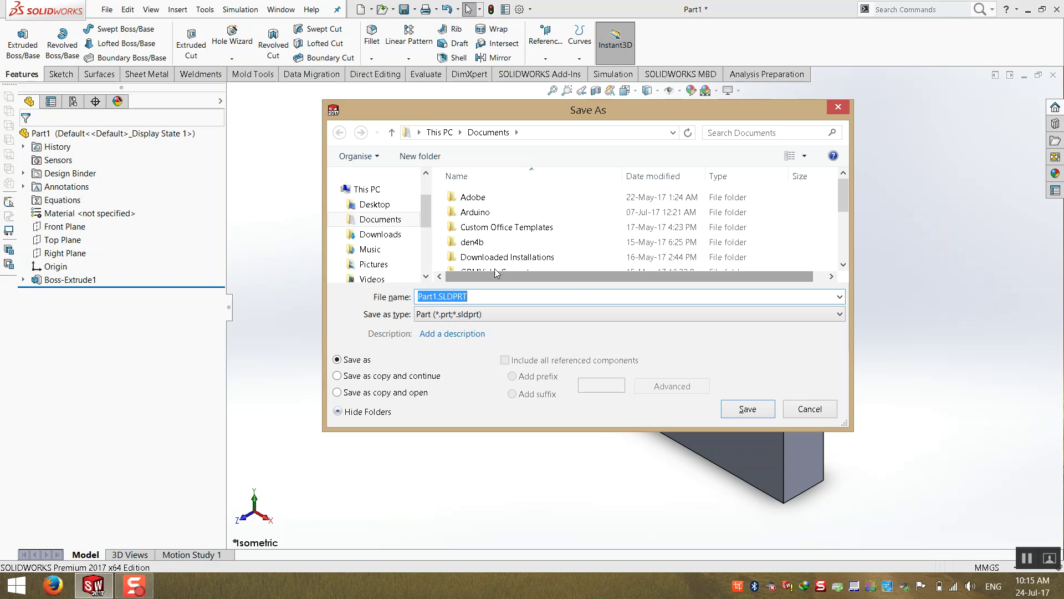
{"action": "left_click", "coordinate": [403, 210]}
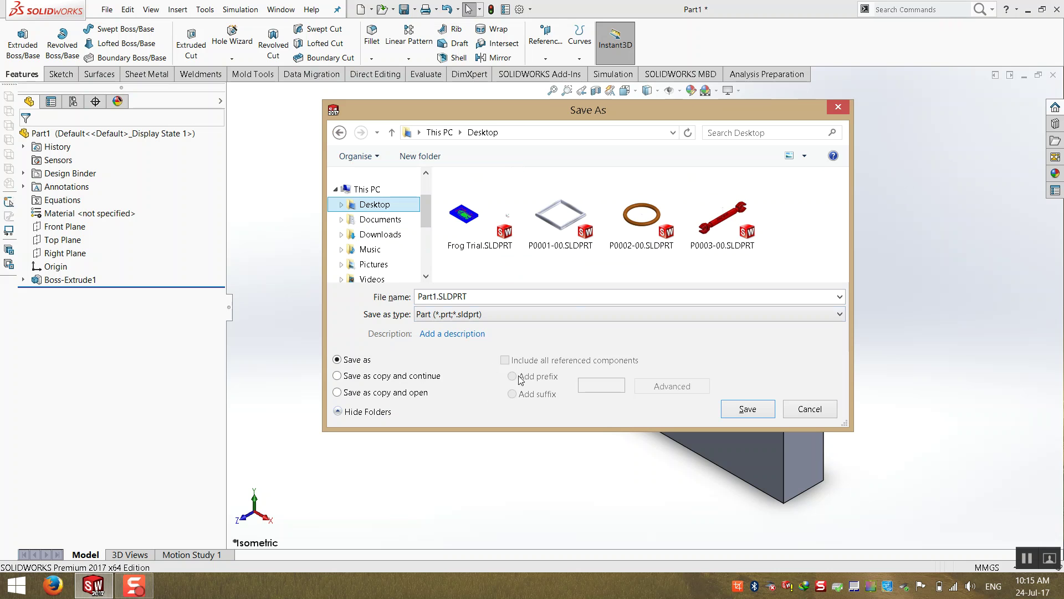
{"action": "left_click", "coordinate": [725, 413]}
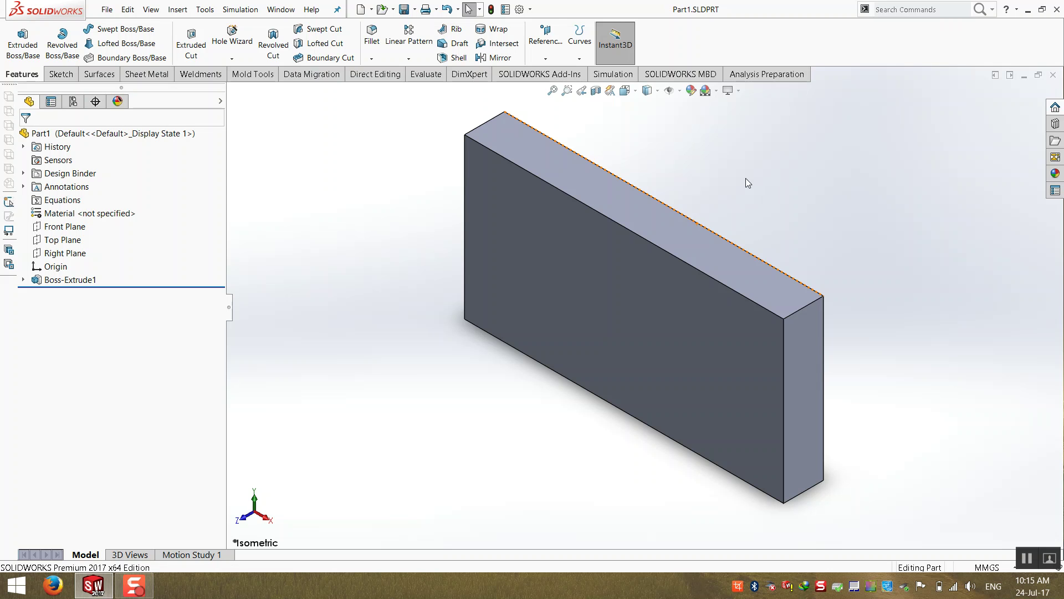
{"action": "left_click", "coordinate": [1054, 75]}
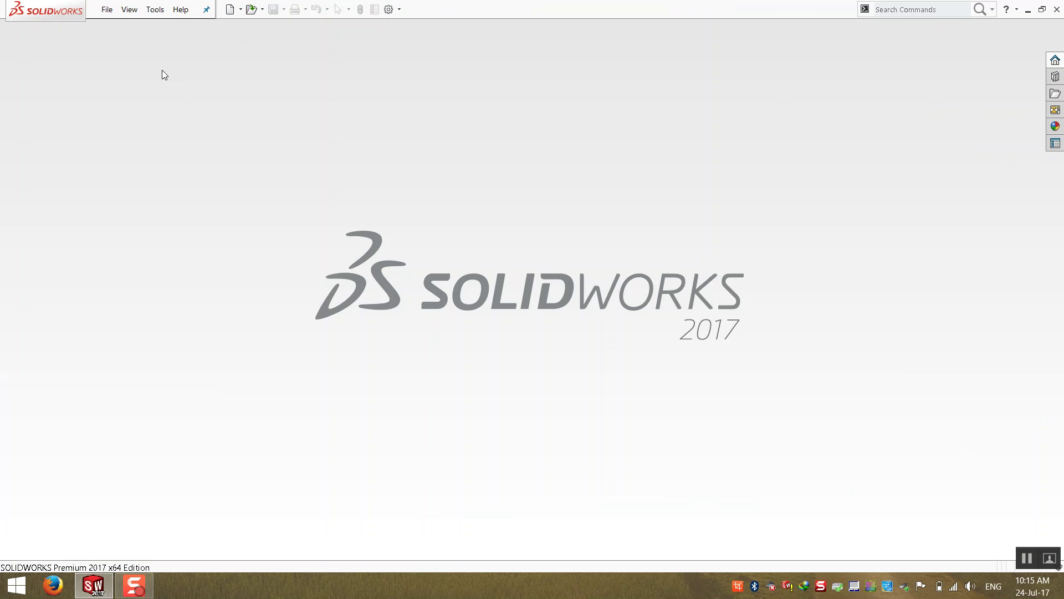
- Create a new part document
{"action": "left_click", "coordinate": [107, 10]}
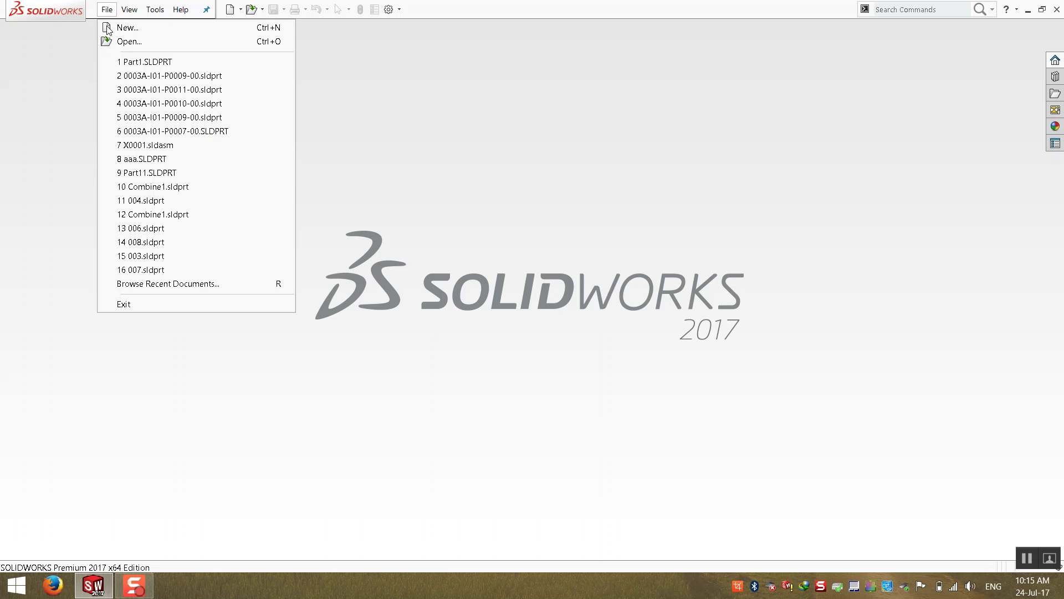
{"action": "left_click", "coordinate": [146, 21]}
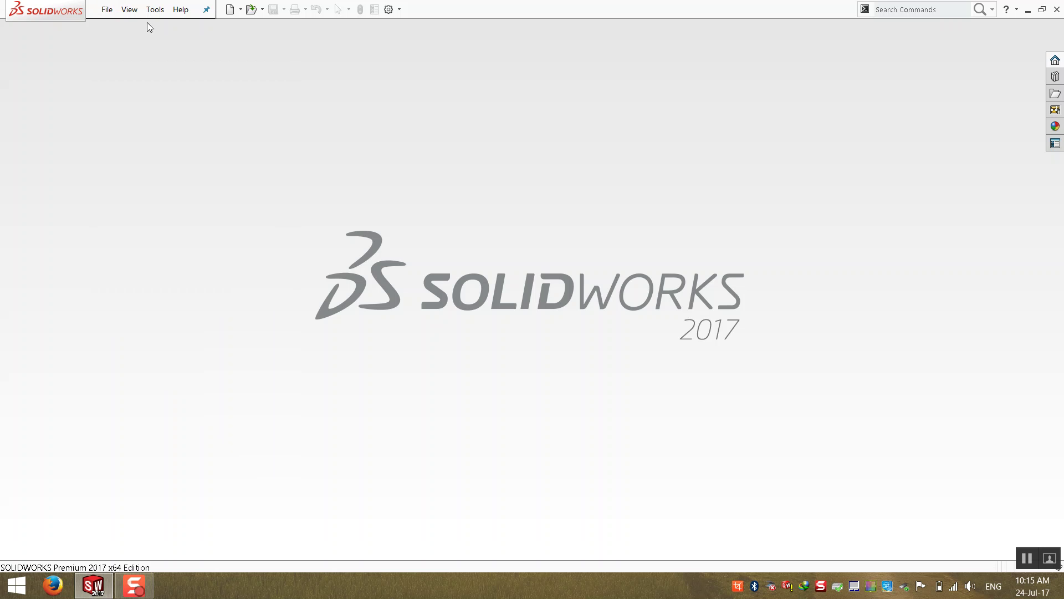
{"action": "left_click", "coordinate": [107, 9]}
{"action": "left_click", "coordinate": [119, 28]}
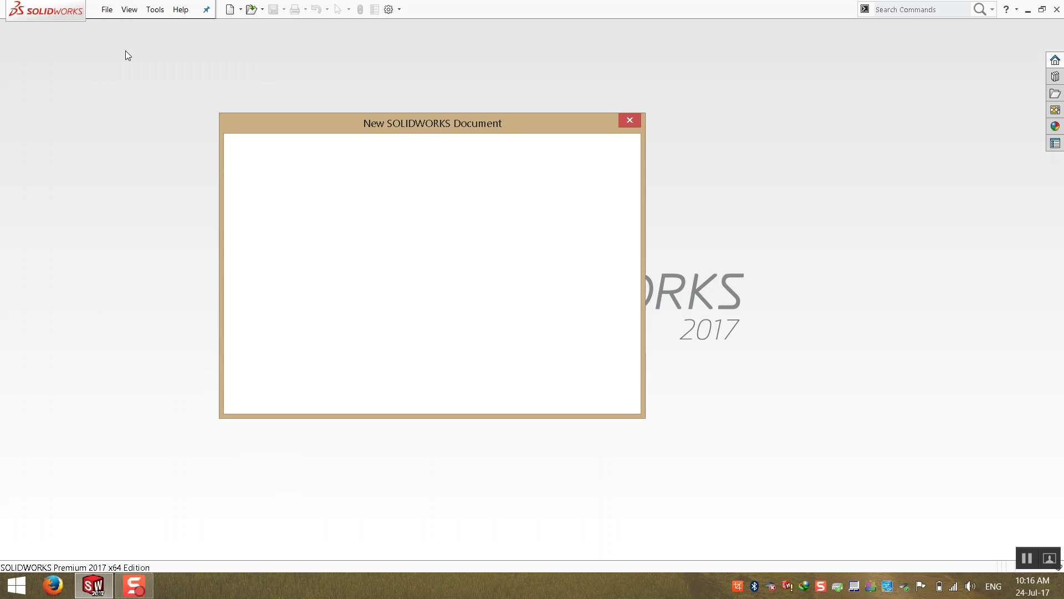
{"action": "double_click", "coordinate": [259, 179]}
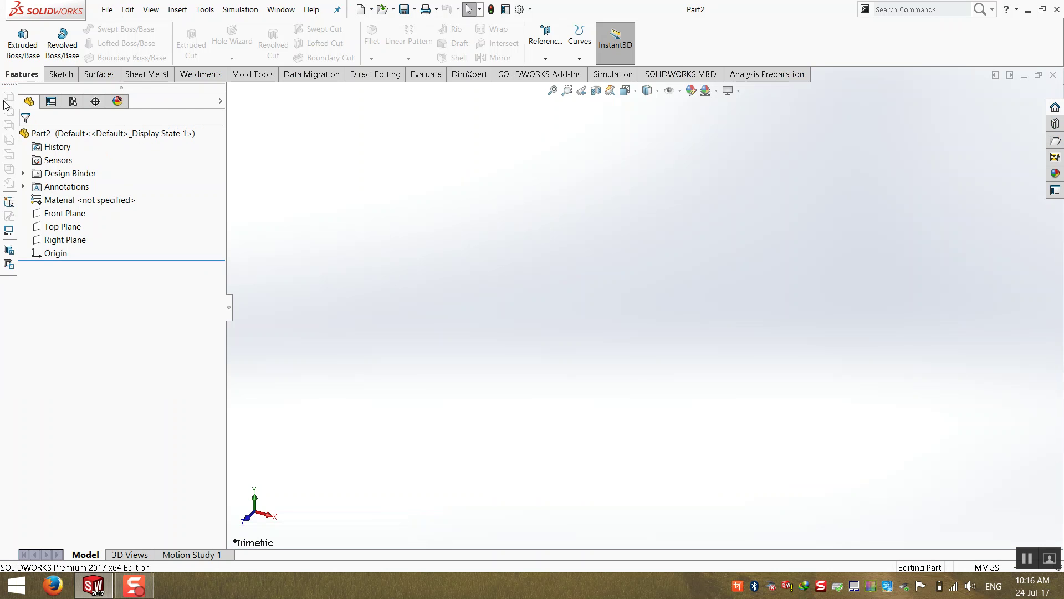
- Start a new sketch on the Front Plane
{"action": "left_click", "coordinate": [58, 74]}
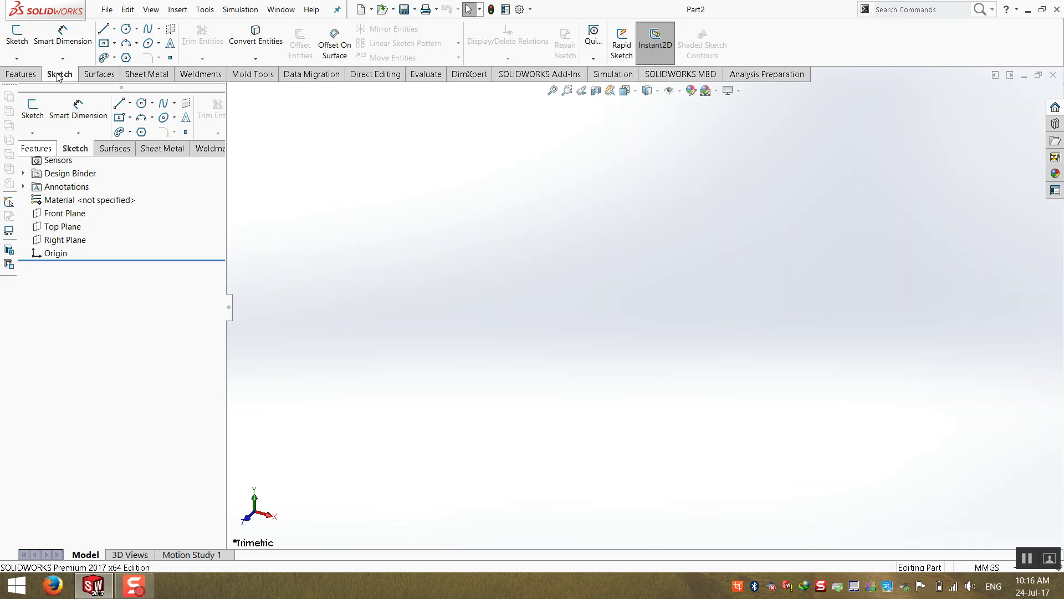
{"action": "left_click", "coordinate": [16, 34]}
{"action": "left_click", "coordinate": [426, 176]}
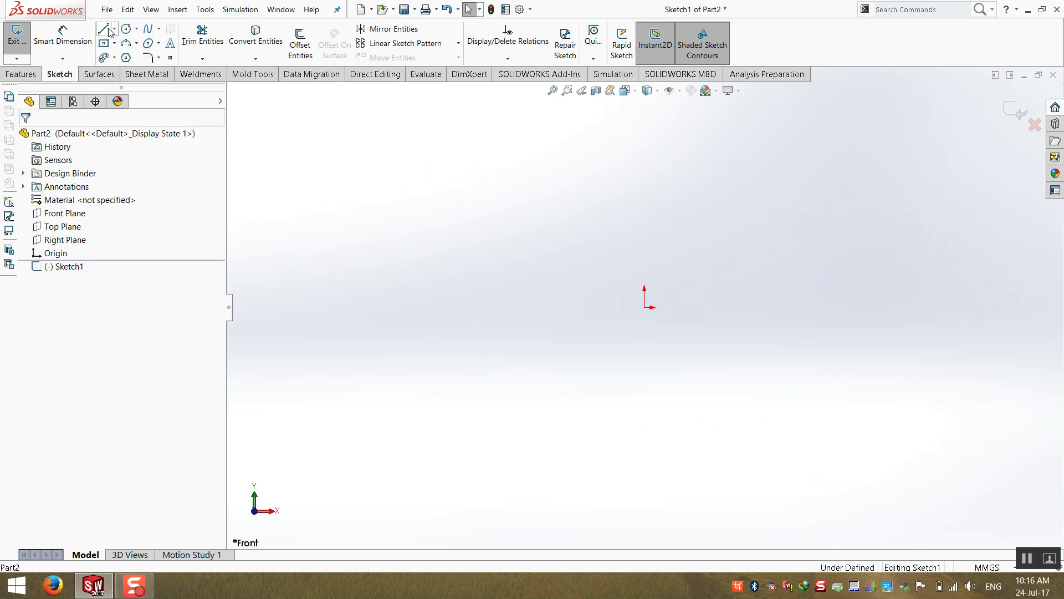
- Draw two concentric circles centred on the origin, with radii of about 100 mm and 66 mm
{"action": "left_click", "coordinate": [127, 28]}
{"action": "left_click", "coordinate": [644, 307]}
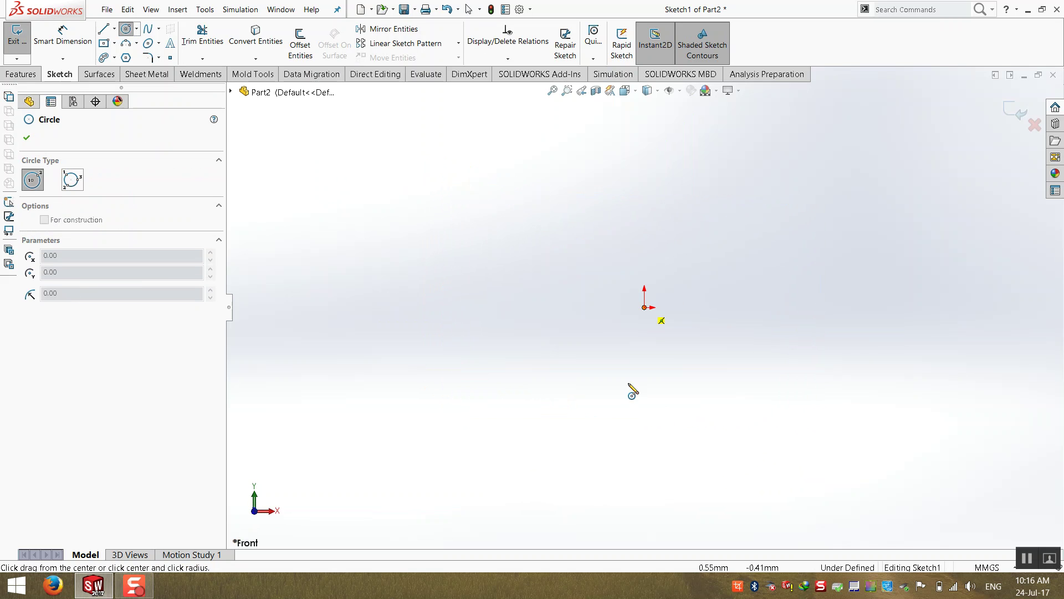
{"action": "left_click", "coordinate": [581, 495]}
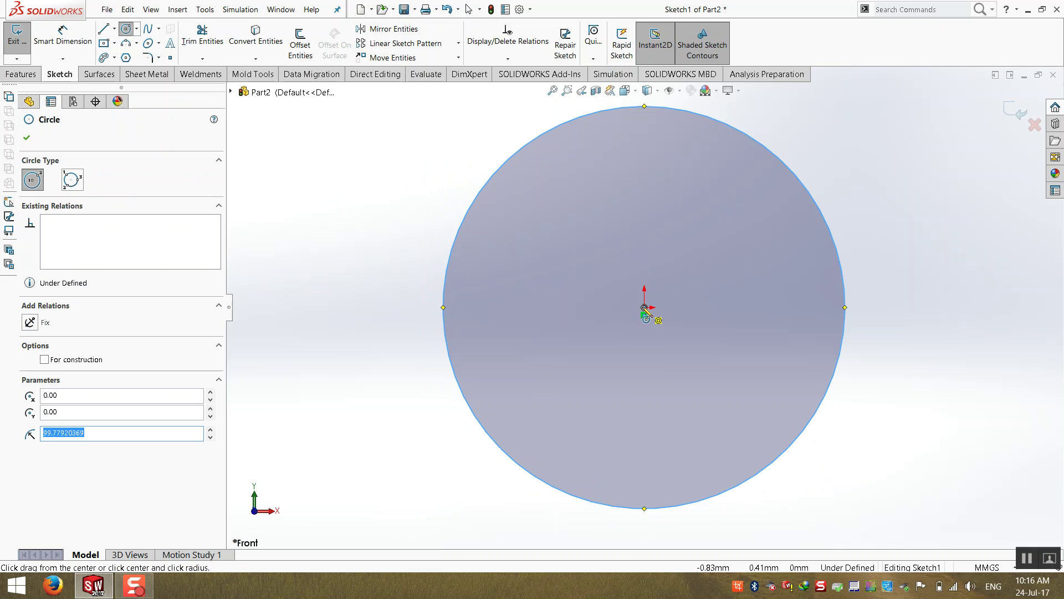
{"action": "left_click", "coordinate": [644, 307]}
{"action": "left_click", "coordinate": [643, 438]}
{"action": "key", "text": "f"}
{"action": "key", "text": "Escape"}
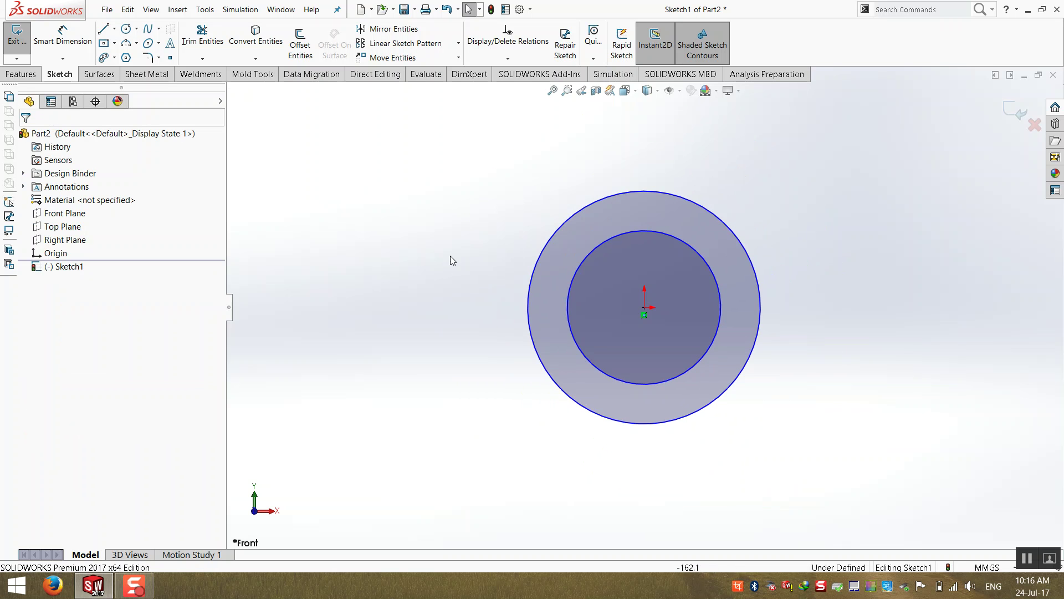
- Try out a Smart Dimension for the radial gap between the two concentric circles, without placing it
{"action": "scroll", "coordinate": [874, 363], "scroll_direction": "down", "scroll_amount": 1}
{"action": "left_click", "coordinate": [63, 58]}
{"action": "left_click", "coordinate": [61, 72]}
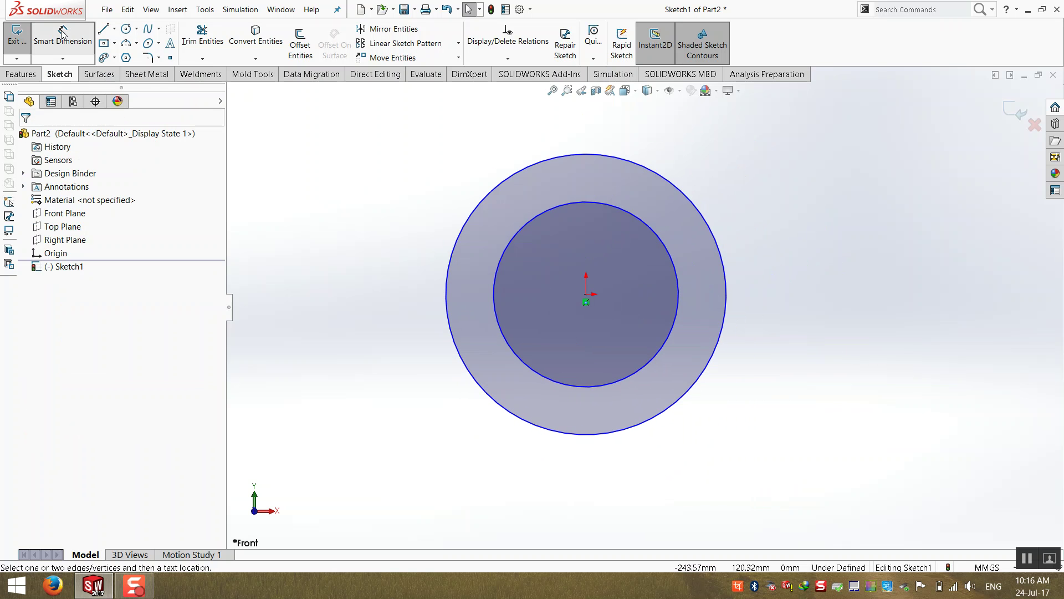
{"action": "left_click", "coordinate": [505, 254]}
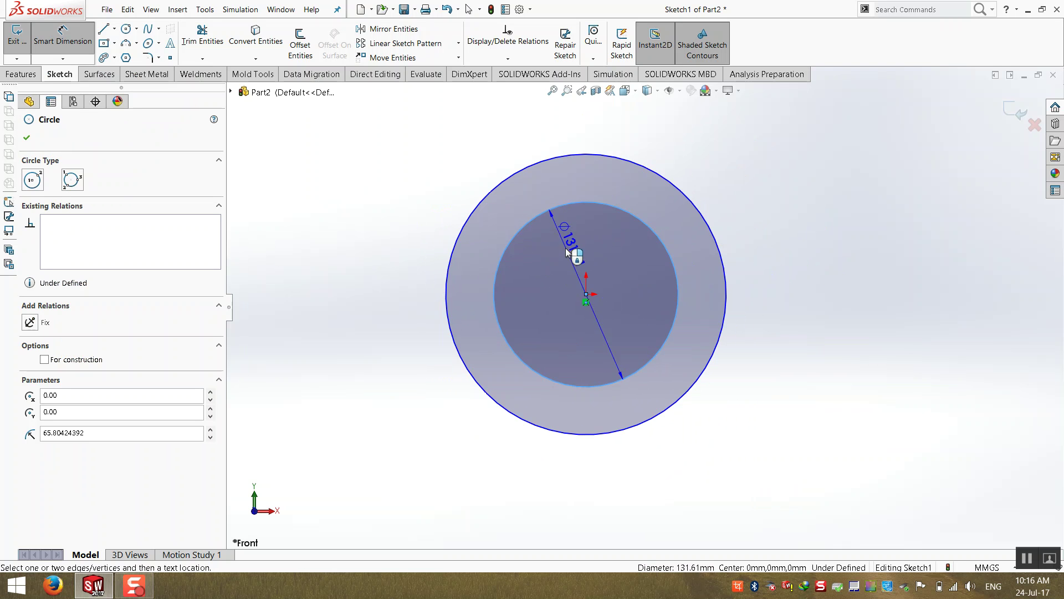
{"action": "left_click", "coordinate": [450, 273]}
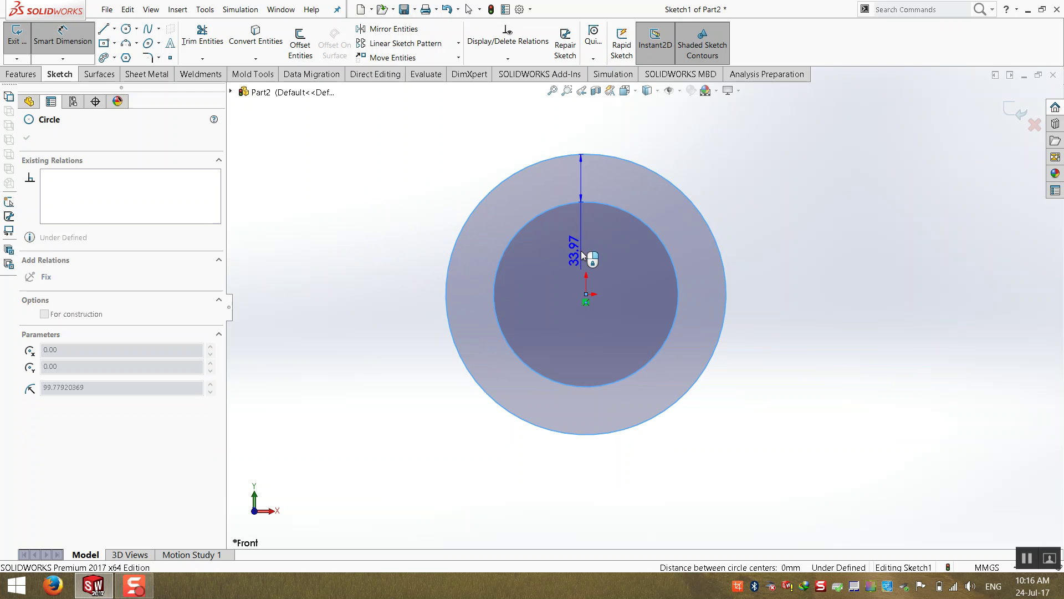
{"action": "key", "text": "Escape"}
{"action": "key", "text": "Escape"}
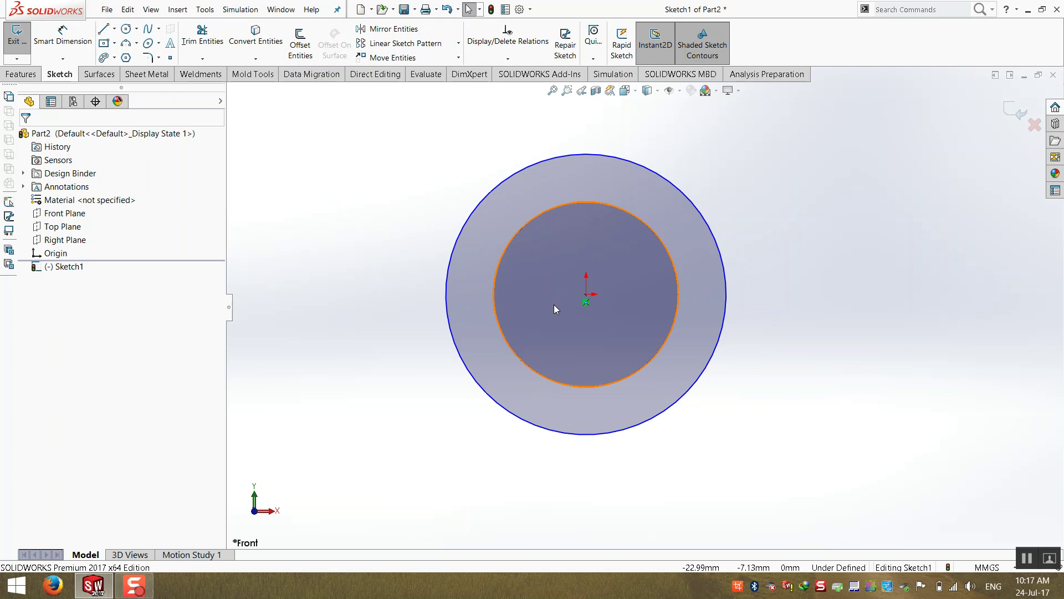
{"action": "left_click", "coordinate": [64, 49]}
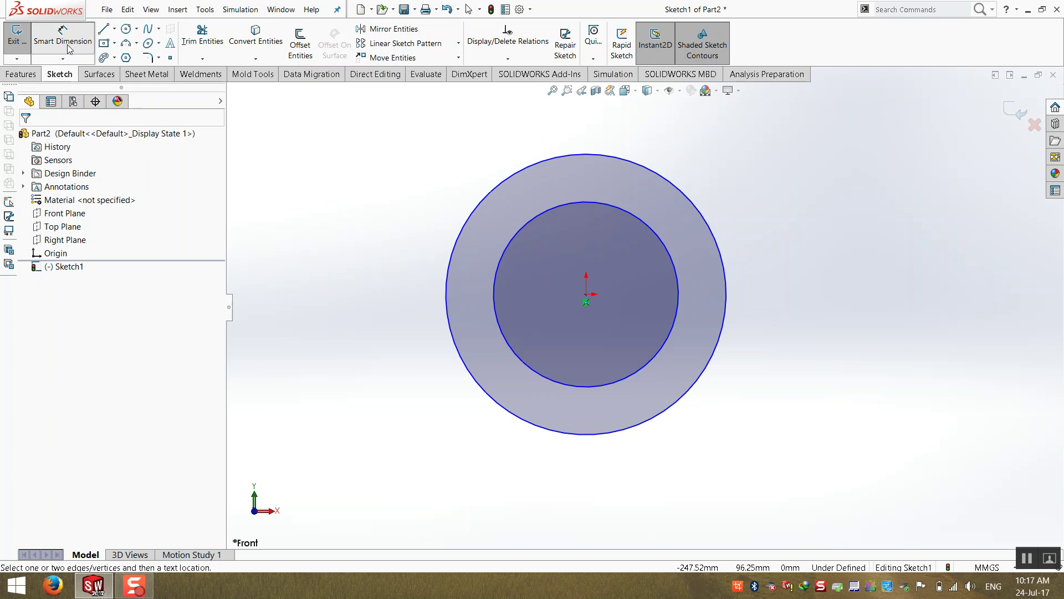
{"action": "left_click", "coordinate": [497, 293]}
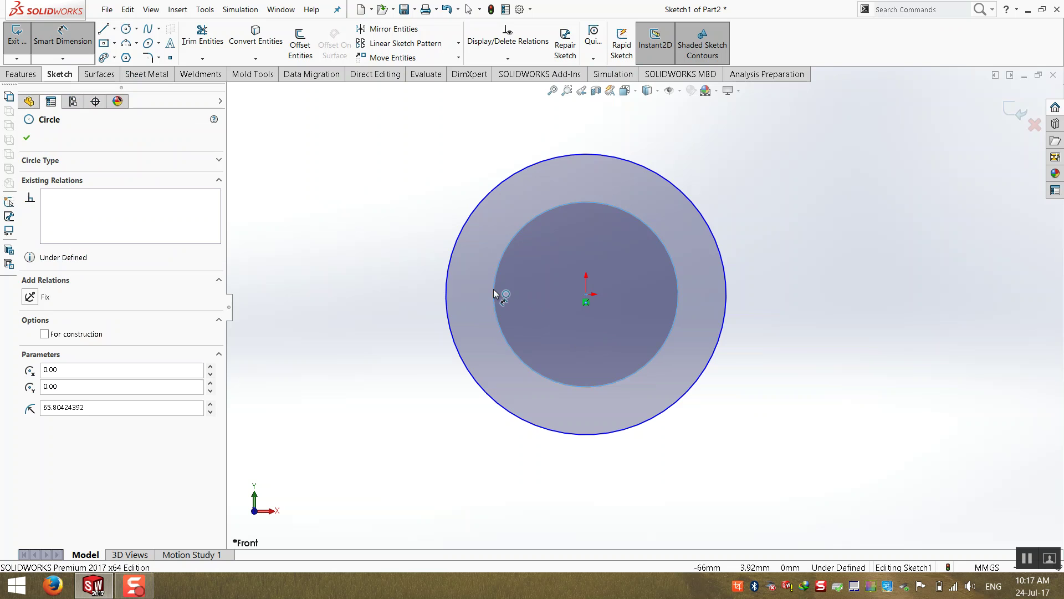
{"action": "left_click", "coordinate": [446, 280]}
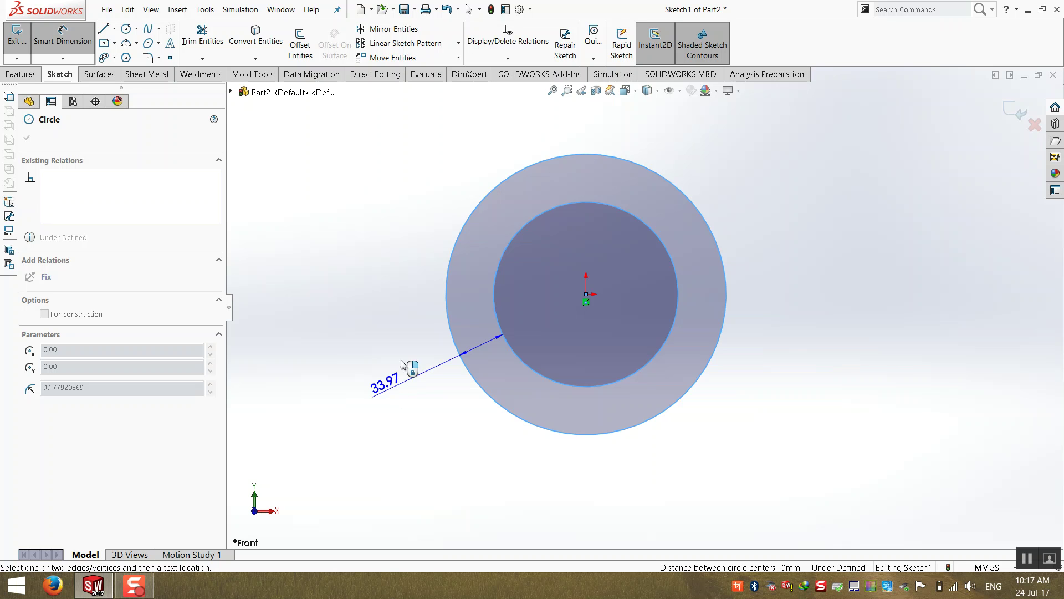
{"action": "key", "text": "Escape"}
- Replace the inner circle with an off-centre one about 123 mm in diameter, centred about 29 mm along X from the origin
{"action": "left_click", "coordinate": [499, 307]}
{"action": "key", "text": "Delete"}
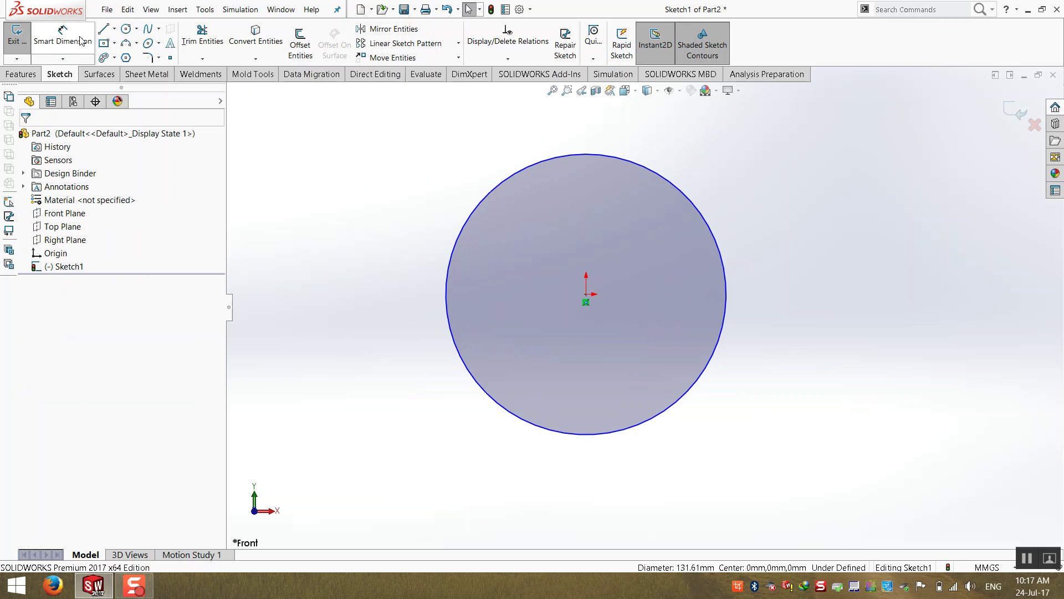
{"action": "left_click", "coordinate": [126, 28]}
{"action": "left_click_drag", "start_coordinate": [628, 294], "coordinate": [627, 380]}
{"action": "key", "text": "Escape"}
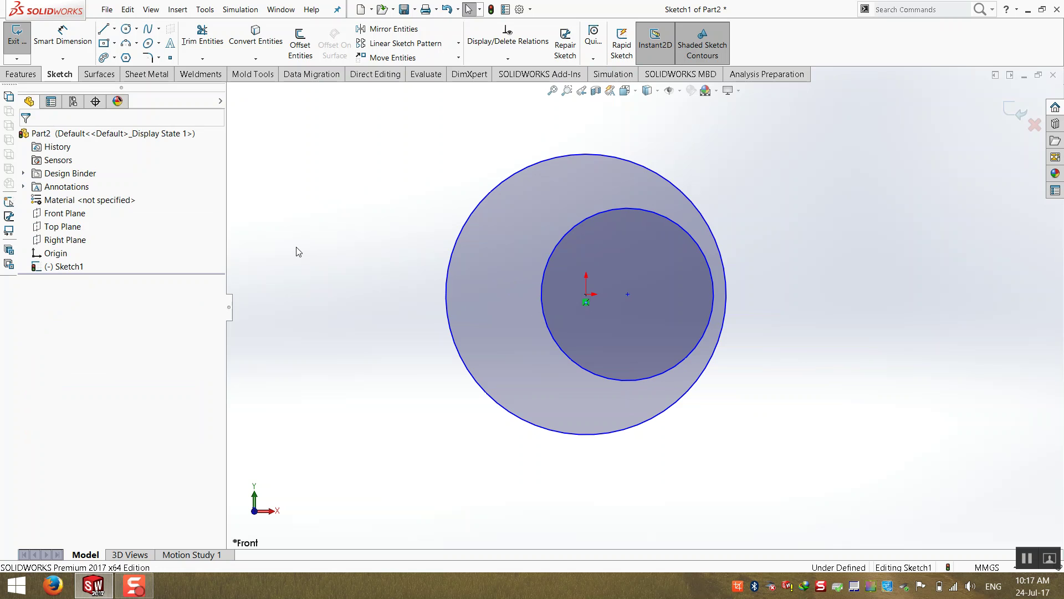
- Try out a Smart Dimension for the horizontal distance between the two circle centres, without placing it
{"action": "right_click_drag", "start_coordinate": [299, 253], "coordinate": [275, 173]}
{"action": "left_click", "coordinate": [548, 325]}
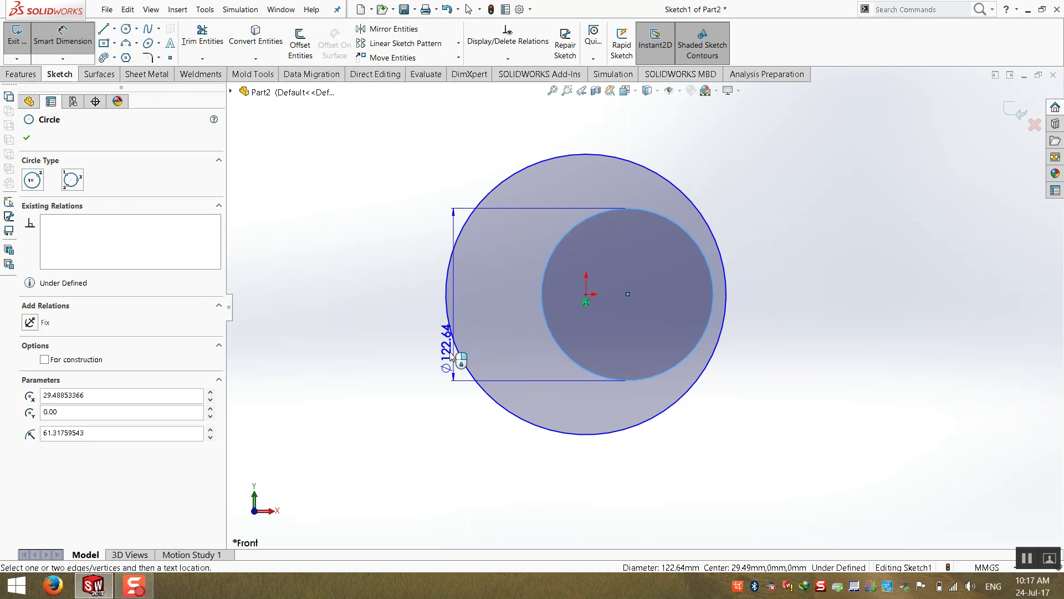
{"action": "left_click", "coordinate": [463, 360]}
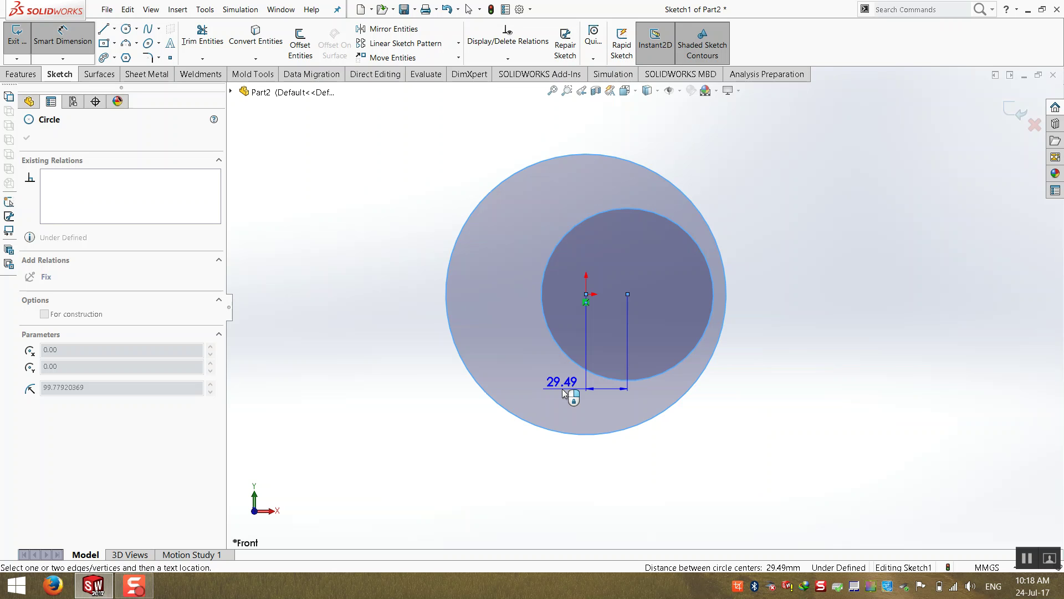
{"action": "key", "text": "Escape"}
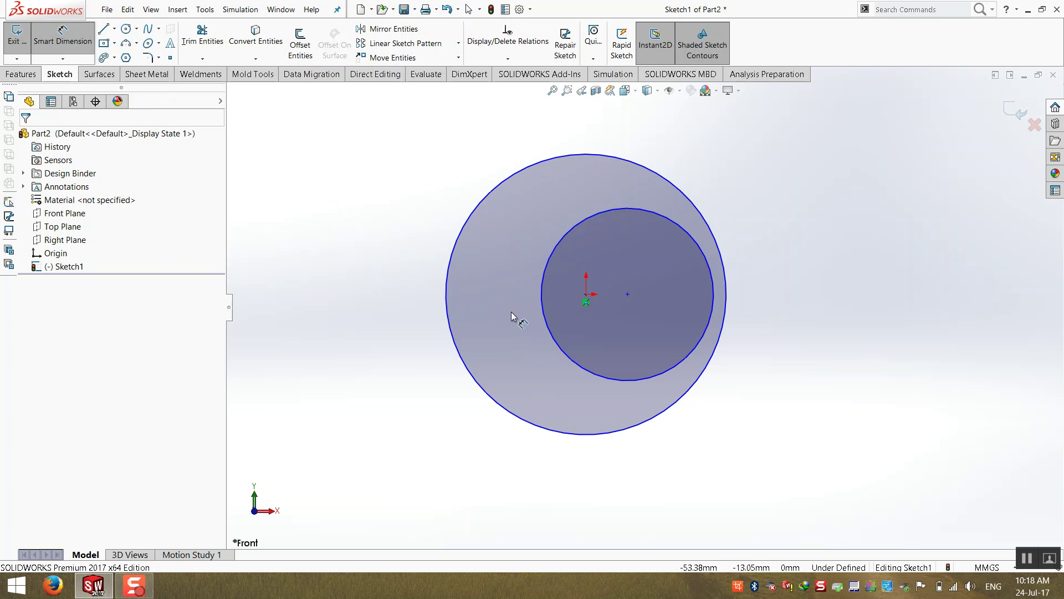
- Dimension the horizontal gap between the facing left-hand edges of the two circles and set it to 50 mm
{"action": "left_click", "coordinate": [543, 307]}
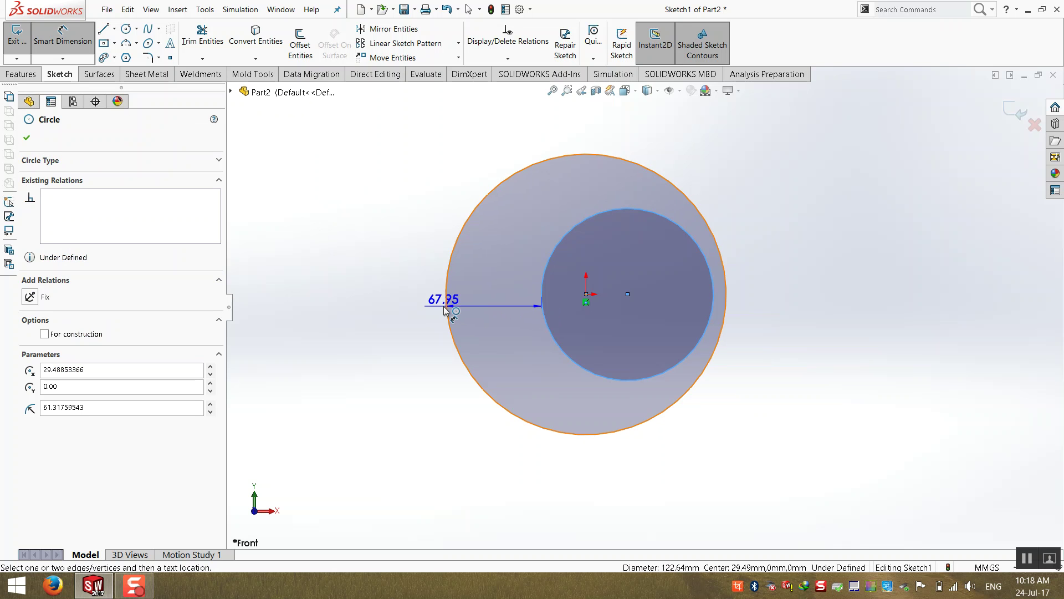
{"action": "left_click", "coordinate": [444, 309]}
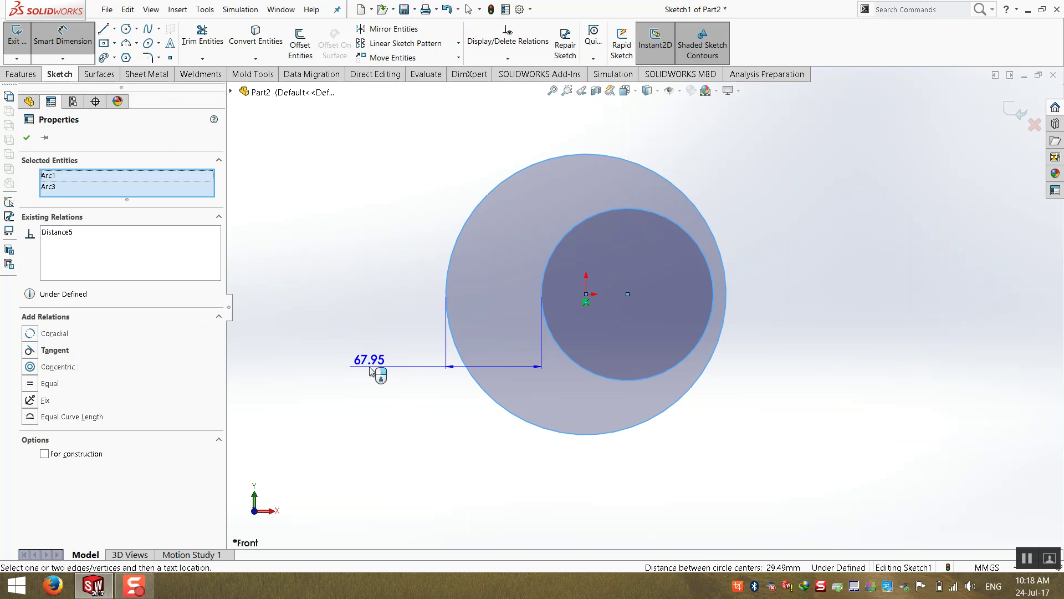
{"action": "left_click", "coordinate": [372, 370]}
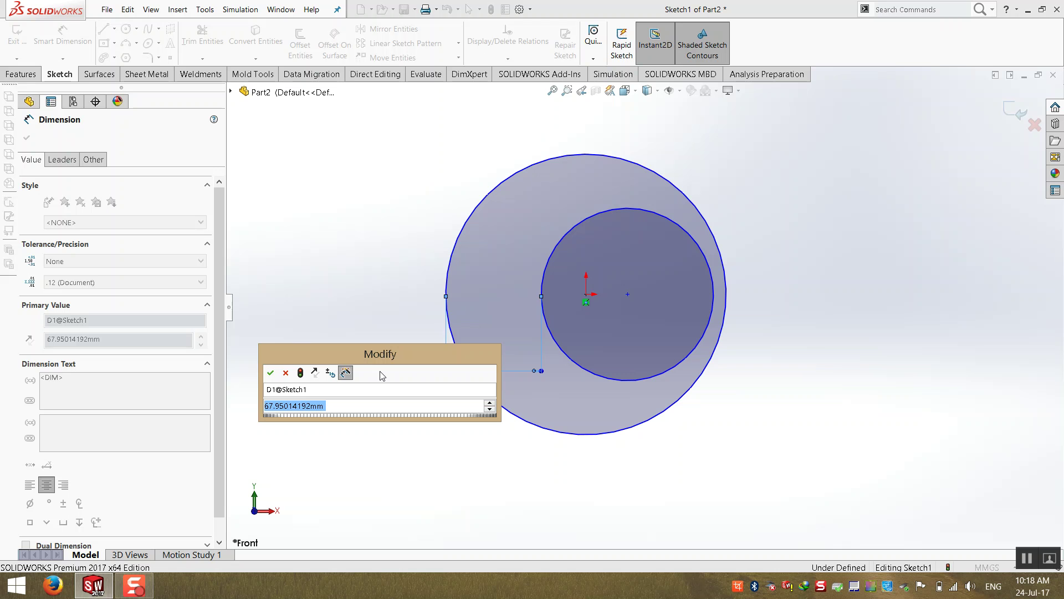
{"action": "key", "text": "Return"}
{"action": "double_click", "coordinate": [386, 364]}
{"action": "type", "text": "50"}
{"action": "key", "text": "Return"}
{"action": "left_click", "coordinate": [394, 273]}
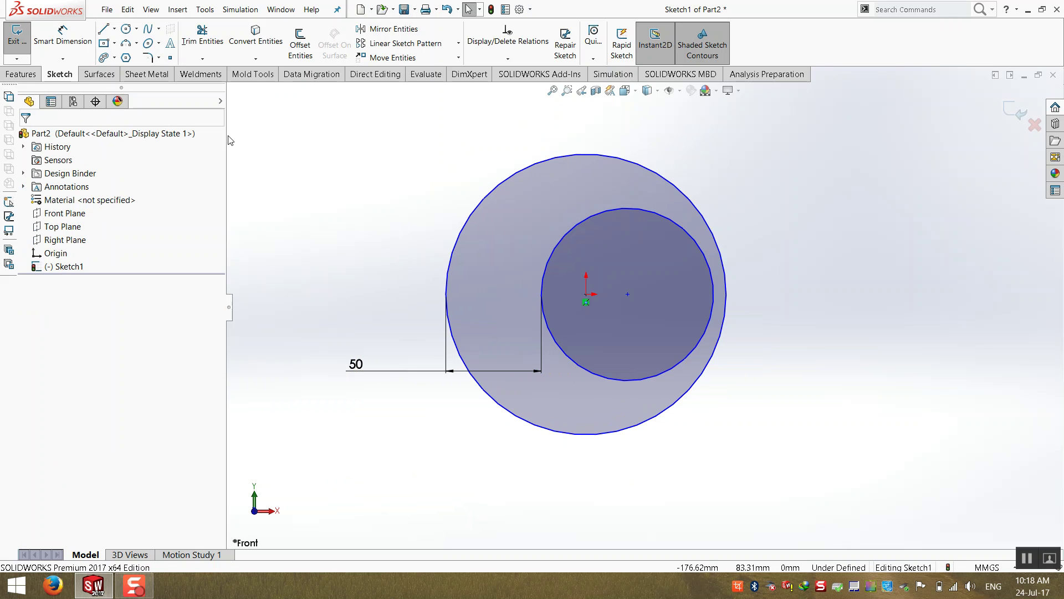
- Dimension the outer circle's diameter as 140 mm
{"action": "left_click", "coordinate": [62, 36]}
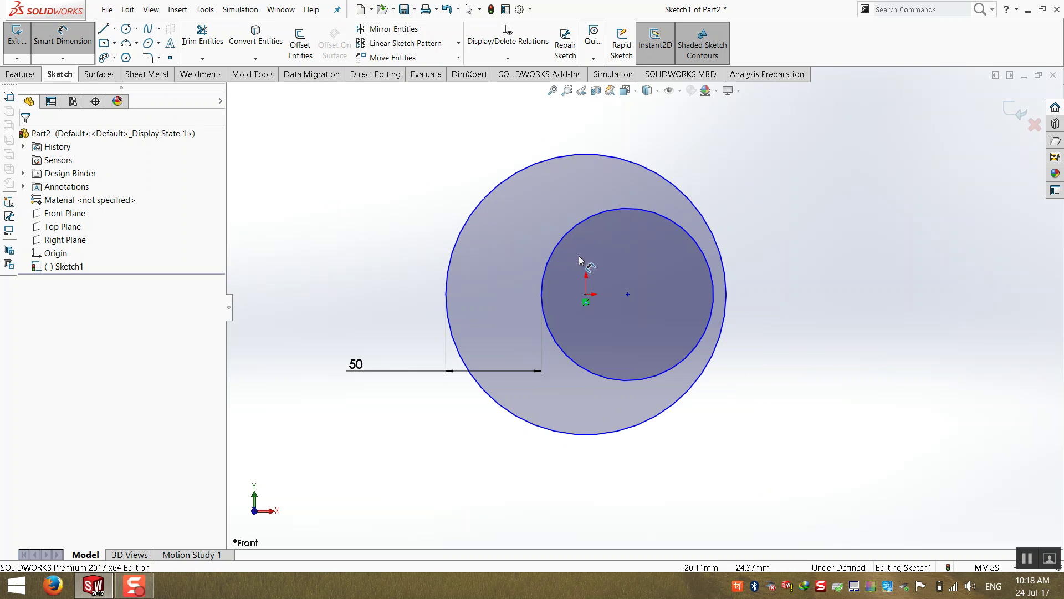
{"action": "left_click", "coordinate": [466, 224]}
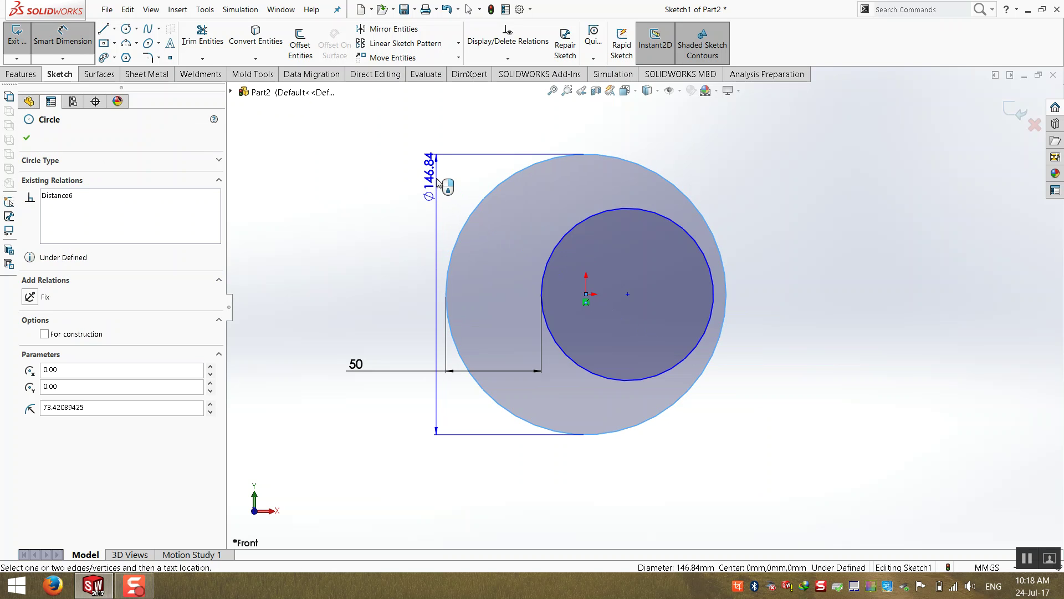
{"action": "left_click", "coordinate": [291, 239]}
{"action": "type", "text": "14"}
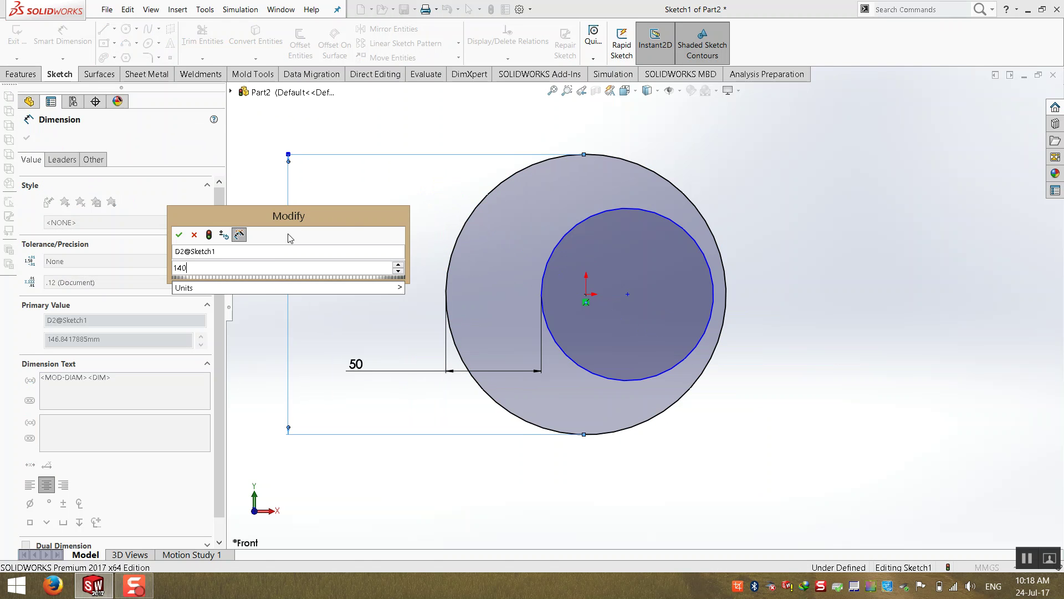
{"action": "type", "text": "0"}
{"action": "key", "text": "Return"}
- Dimension the inner circle's diameter as 50 mm
{"action": "left_click", "coordinate": [636, 383]}
{"action": "left_click", "coordinate": [762, 382]}
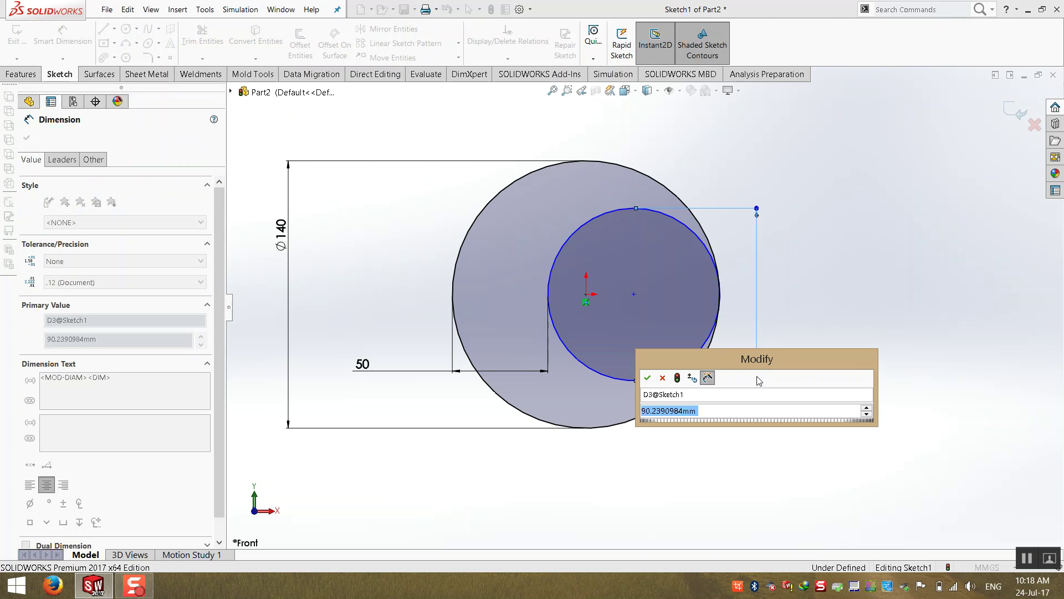
{"action": "type", "text": "50"}
{"action": "key", "text": "Return"}
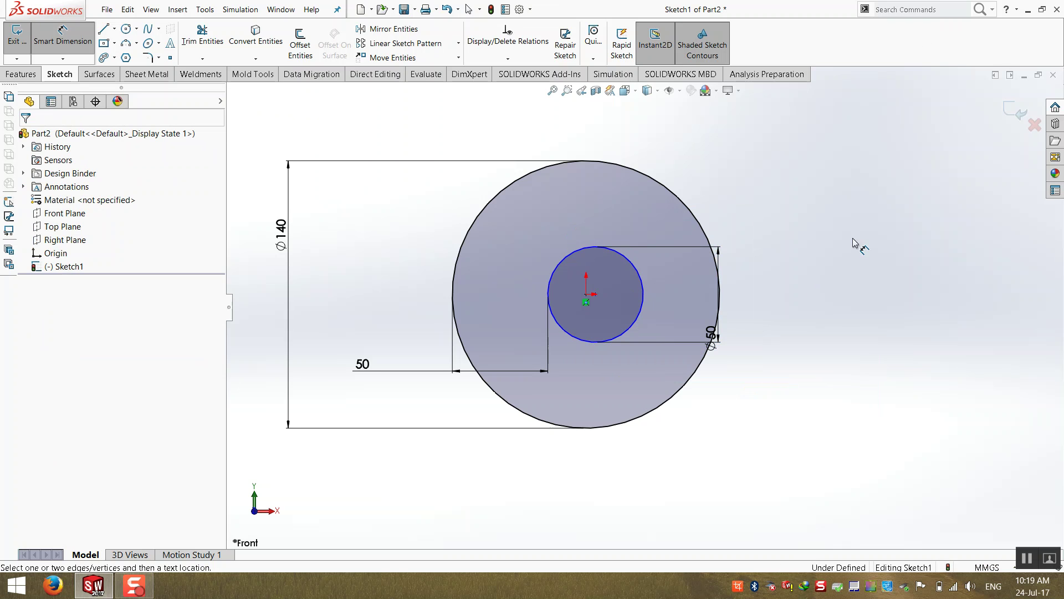
- Exit the circle sketch and discard its changes
{"action": "key", "text": "Escape"}
{"action": "left_click", "coordinate": [1034, 124]}
{"action": "left_click", "coordinate": [601, 298]}
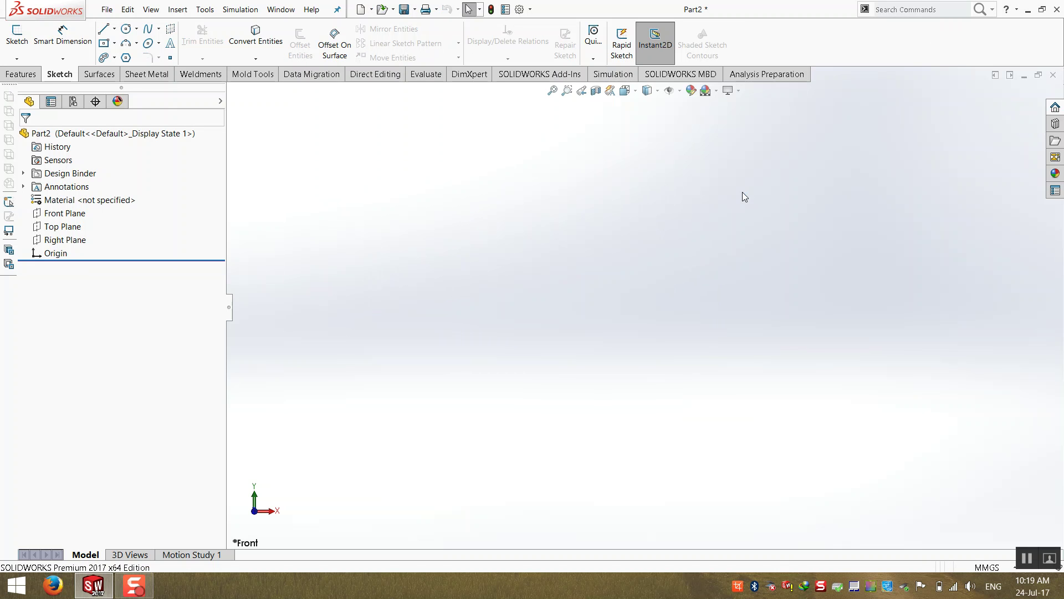
{"action": "left_click", "coordinate": [11, 76]}
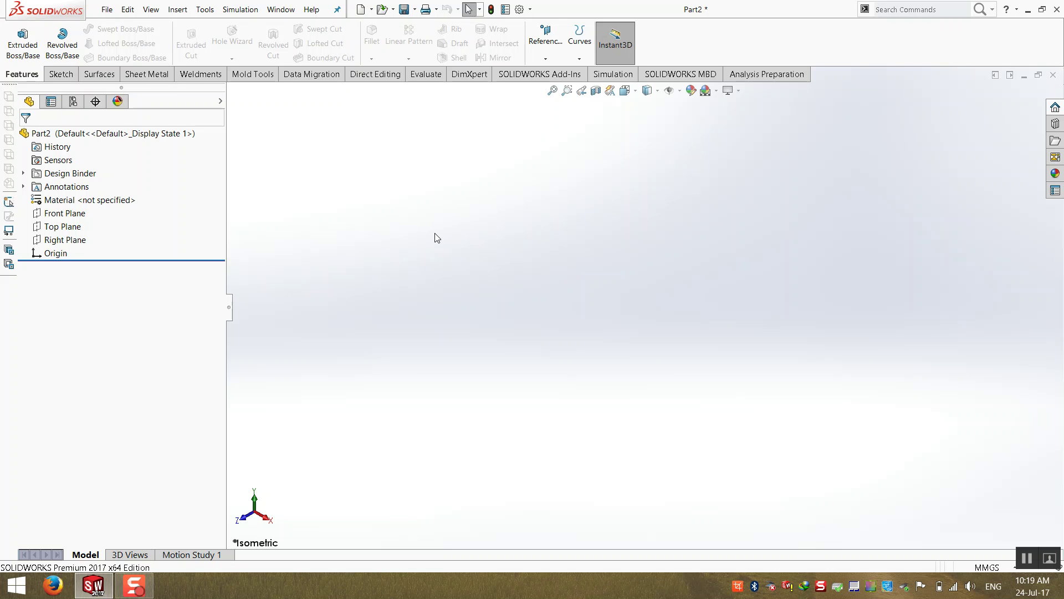
{"action": "left_click", "coordinate": [1027, 558]}
{"action": "left_click", "coordinate": [720, 546]}
- Switch to File Explorer and open the WOA0008 folder on the General Storage (A:) drive
{"action": "left_click", "coordinate": [1028, 13]}
{"action": "double_click", "coordinate": [22, 97]}
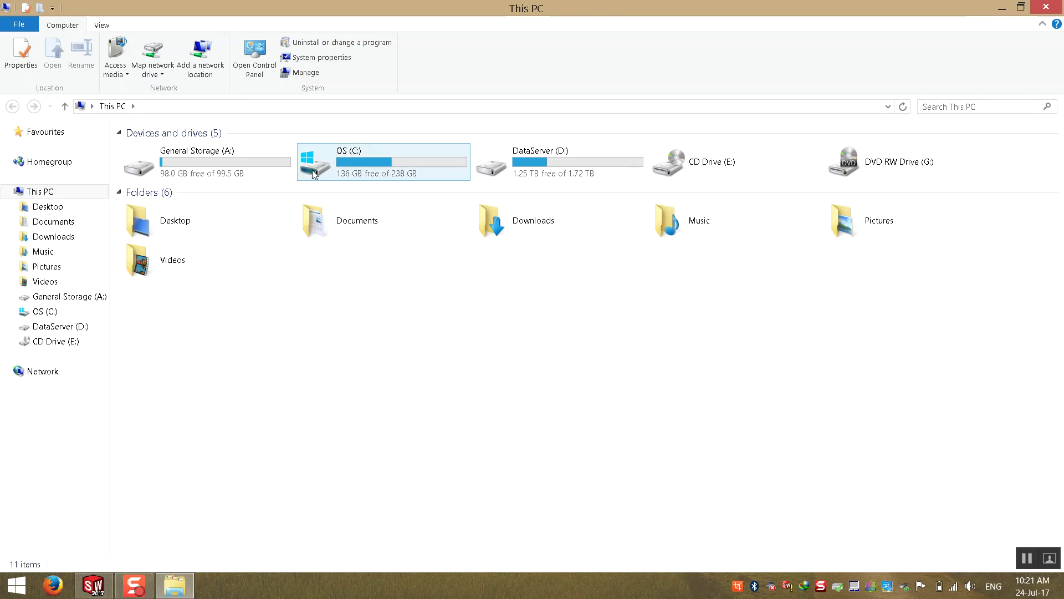
{"action": "double_click", "coordinate": [214, 161]}
{"action": "left_click", "coordinate": [176, 173]}
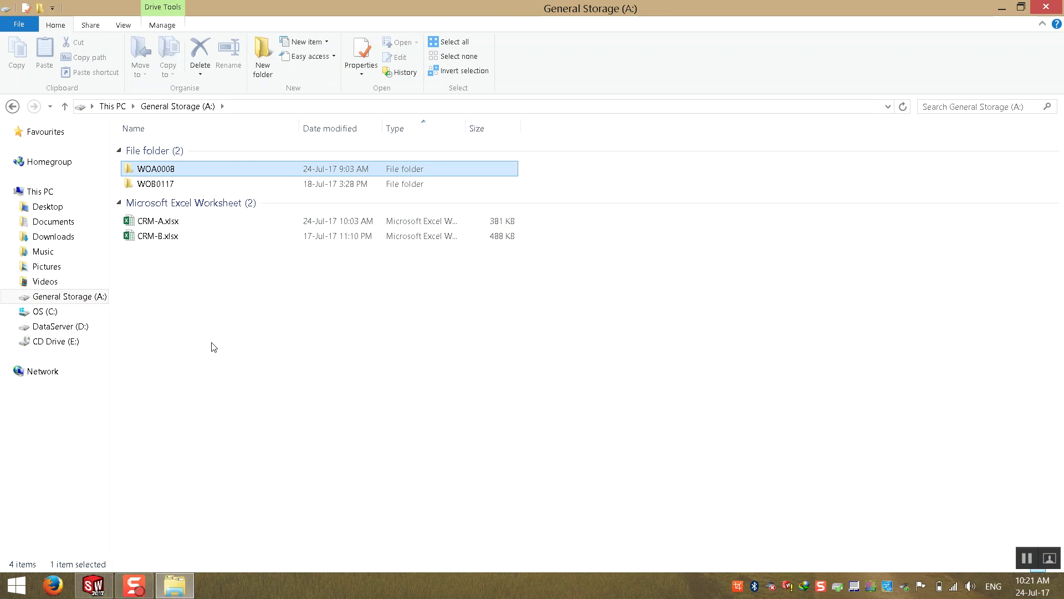
{"action": "double_click", "coordinate": [162, 171]}
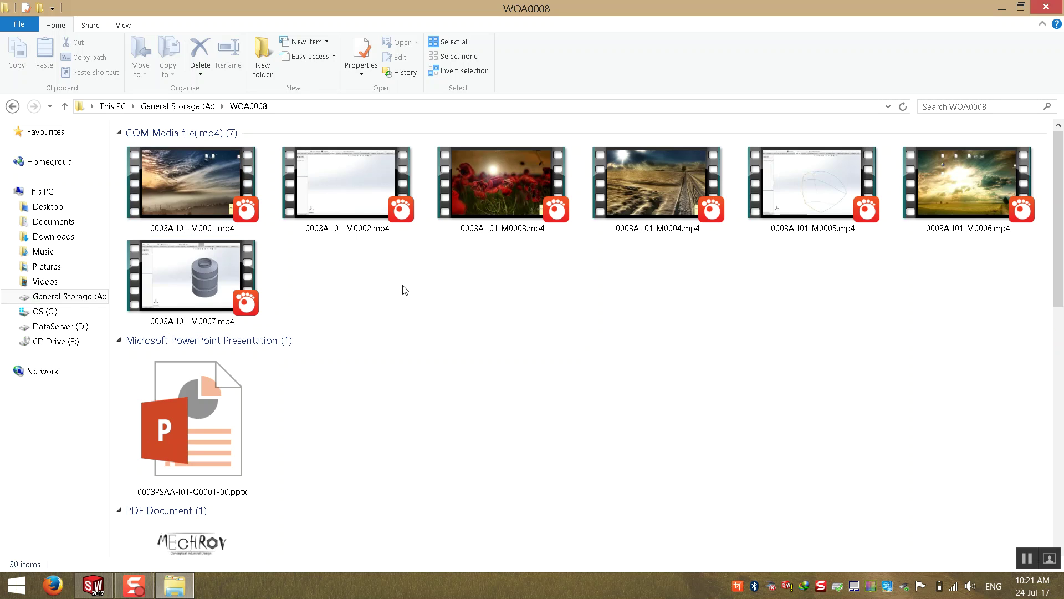
- Find the part file 0003A-I01-P0003-00.SLDPRT in the folder and open it in SOLIDWORKS
{"action": "scroll", "coordinate": [404, 288], "scroll_direction": "down", "scroll_amount": 10}
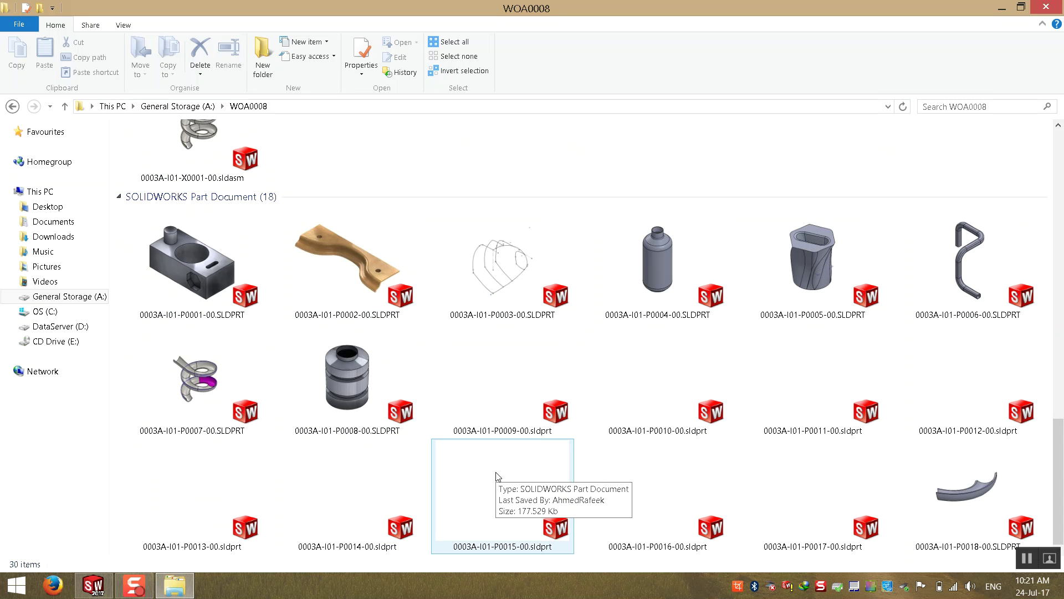
{"action": "left_click", "coordinate": [490, 301]}
{"action": "scroll", "coordinate": [490, 301], "scroll_direction": "up", "scroll_amount": 5}
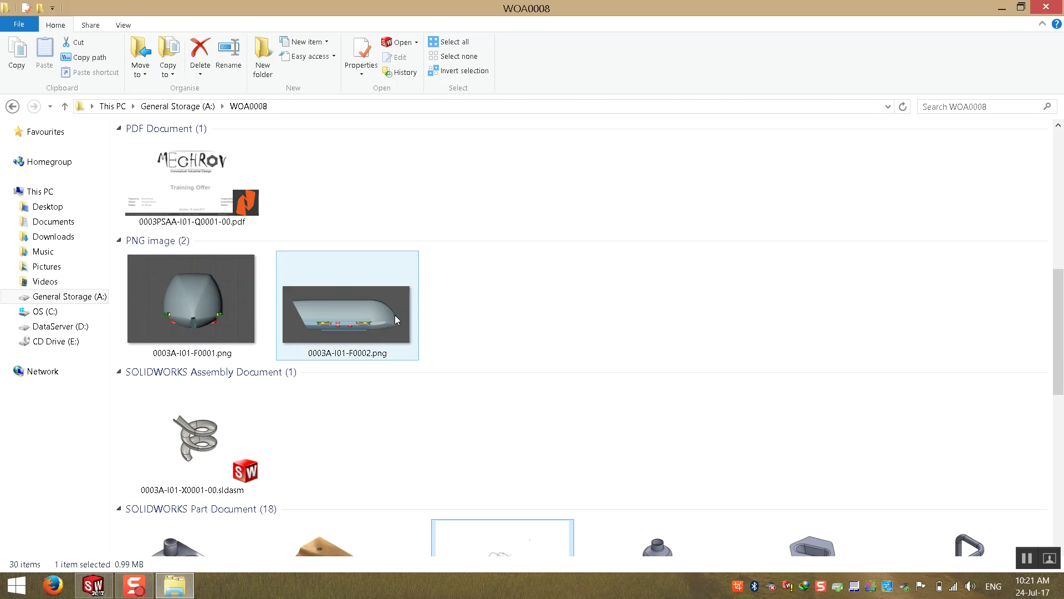
{"action": "scroll", "coordinate": [395, 314], "scroll_direction": "down", "scroll_amount": 5}
{"action": "double_click", "coordinate": [500, 295]}
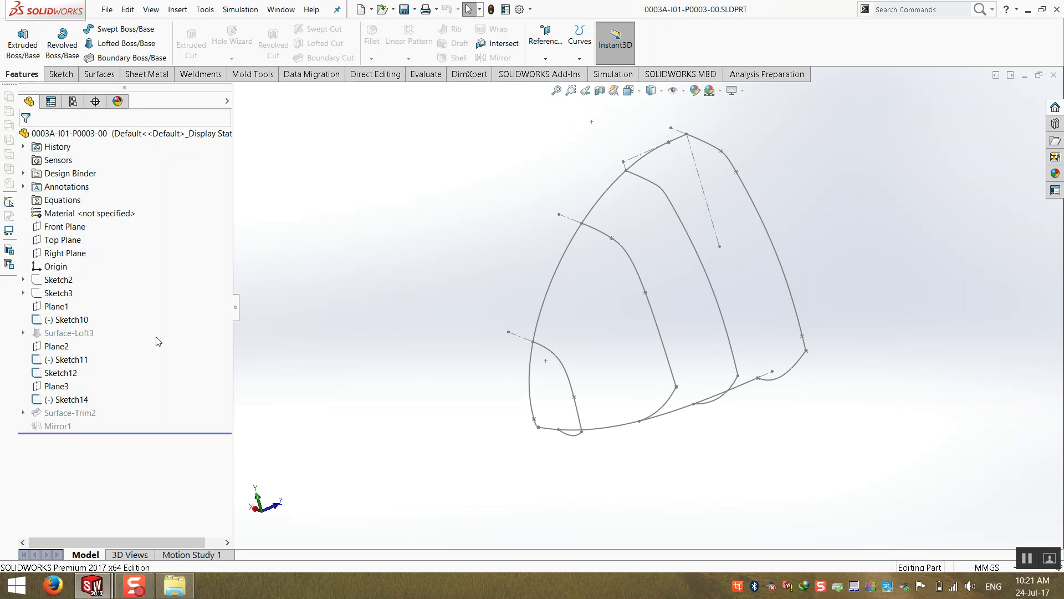
- Show Sketch2 and Sketch3 with their reference pictures, and view the hull curves against them from an angle
{"action": "left_click", "coordinate": [65, 280]}
{"action": "left_click", "coordinate": [66, 292], "text": "ctrl"}
{"action": "right_click", "coordinate": [68, 293]}
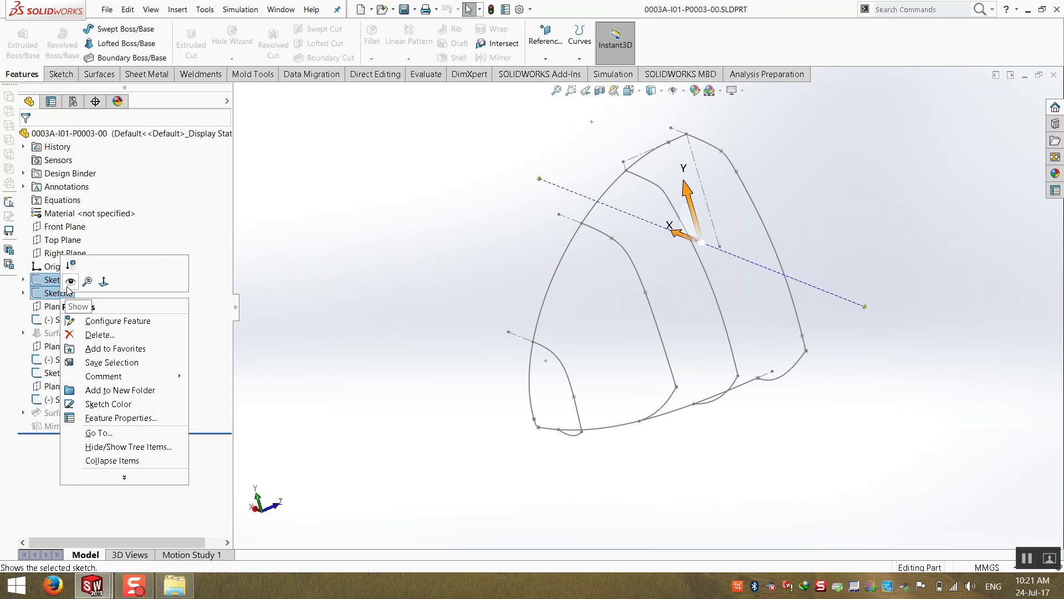
{"action": "left_click", "coordinate": [69, 283]}
{"action": "middle_click_drag", "start_coordinate": [424, 264], "coordinate": [492, 280]}
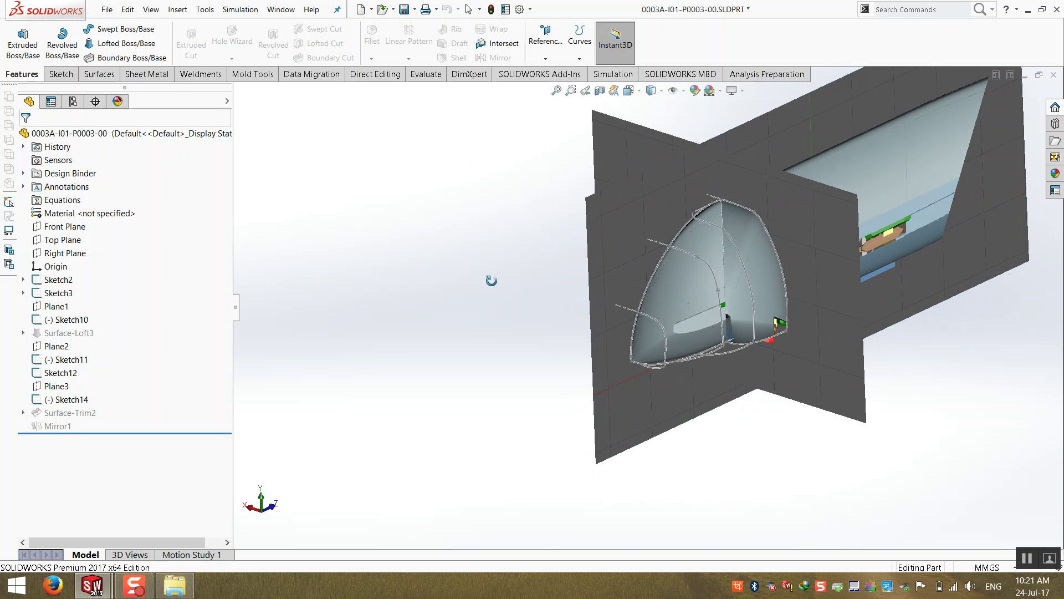
{"action": "scroll", "coordinate": [867, 233], "scroll_direction": "down", "scroll_amount": 2}
{"action": "scroll", "coordinate": [940, 283], "scroll_direction": "down", "scroll_amount": 1}
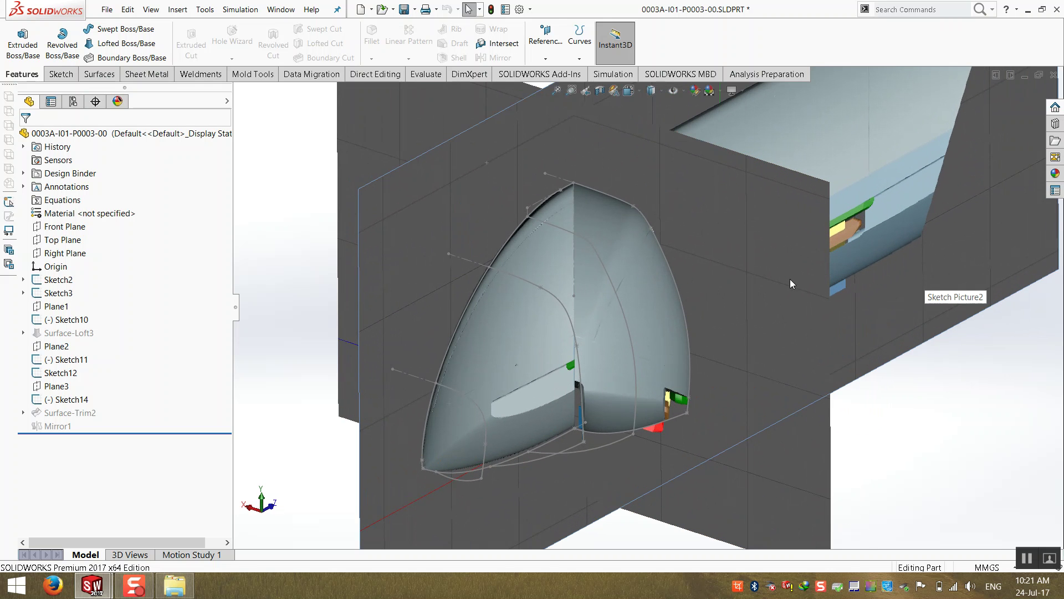
- Examine how the hull section curves line up with the two crossed reference pictures, from several angles and distances
{"action": "scroll", "coordinate": [619, 345], "scroll_direction": "up", "scroll_amount": 1}
{"action": "scroll", "coordinate": [619, 344], "scroll_direction": "up", "scroll_amount": 2}
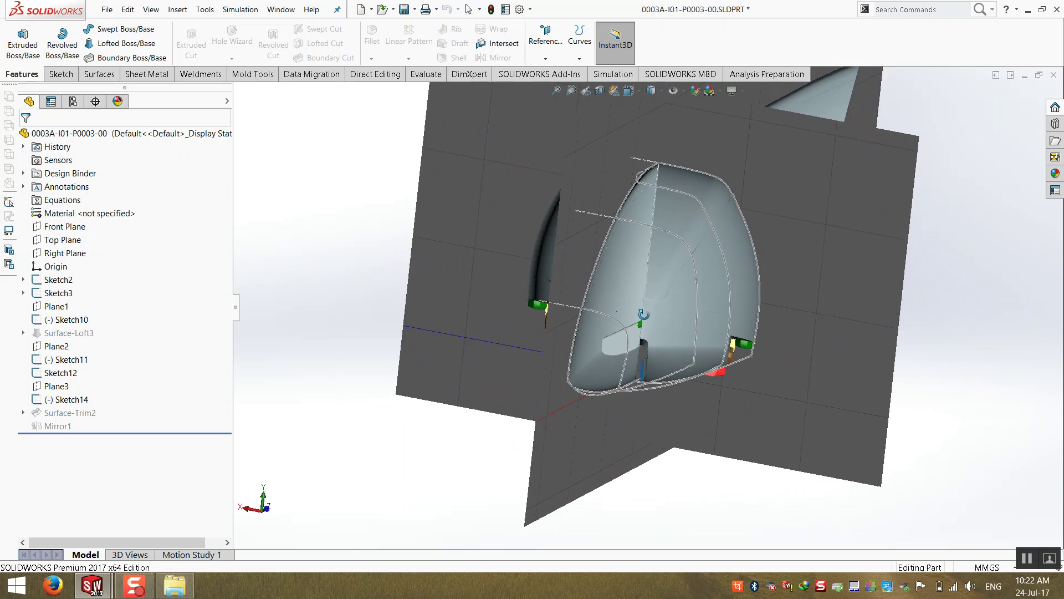
{"action": "scroll", "coordinate": [615, 338], "scroll_direction": "down", "scroll_amount": 2}
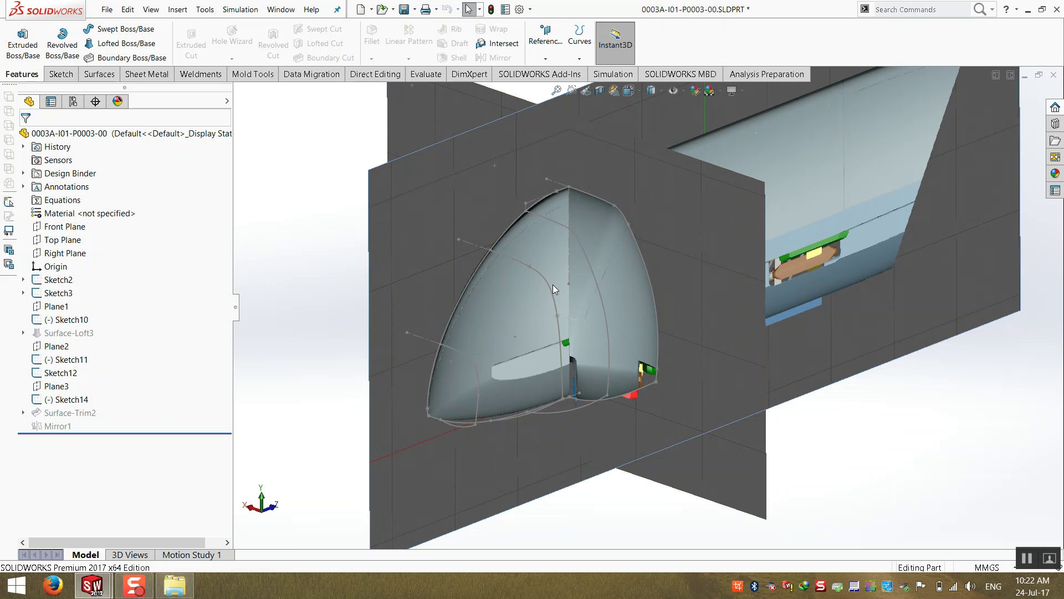
{"action": "scroll", "coordinate": [637, 261], "scroll_direction": "up", "scroll_amount": 5}
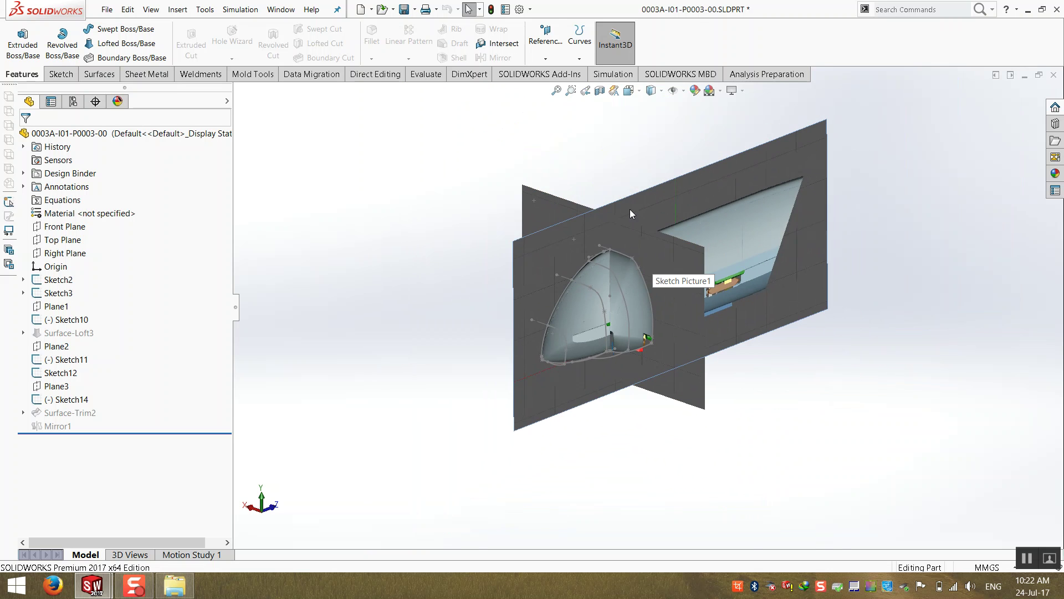
{"action": "scroll", "coordinate": [618, 169], "scroll_direction": "down", "scroll_amount": 2}
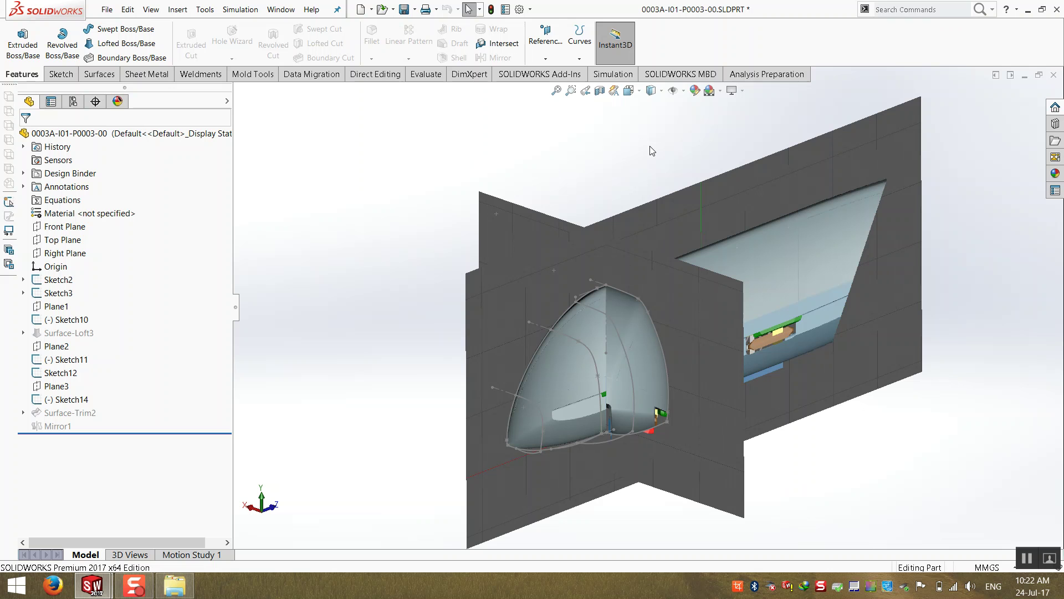
{"action": "left_click", "coordinate": [1054, 75]}
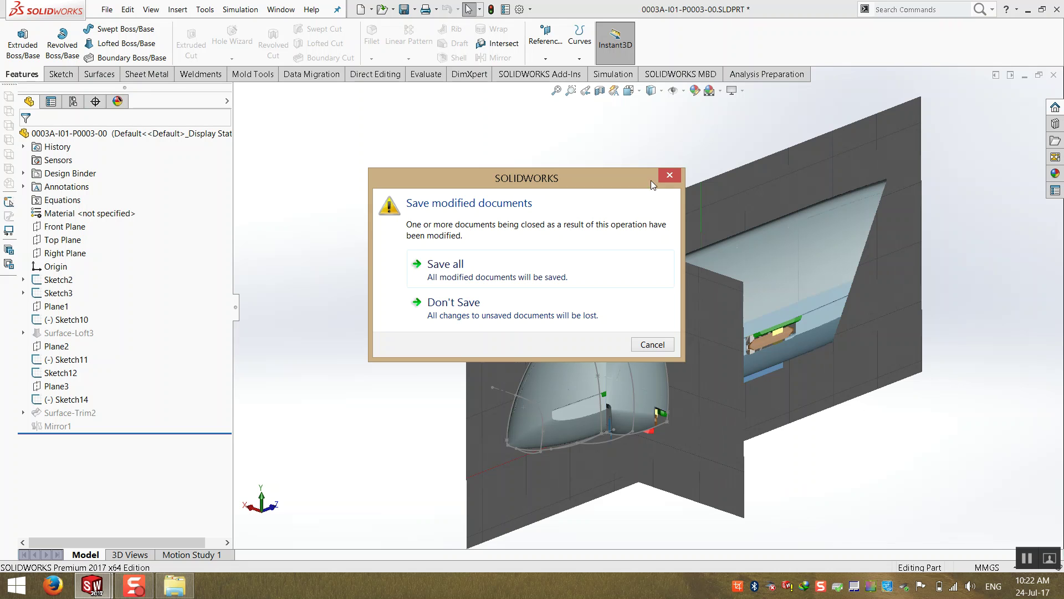
{"action": "left_click", "coordinate": [670, 175]}
{"action": "scroll", "coordinate": [615, 330], "scroll_direction": "up", "scroll_amount": 2}
{"action": "mouse_move", "coordinate": [617, 330]}
{"action": "middle_mouse_down"}
{"action": "mouse_move", "coordinate": [665, 342]}
{"action": "mouse_move", "coordinate": [648, 353]}
{"action": "middle_mouse_up"}
{"action": "scroll", "coordinate": [668, 343], "scroll_direction": "down", "scroll_amount": 3}
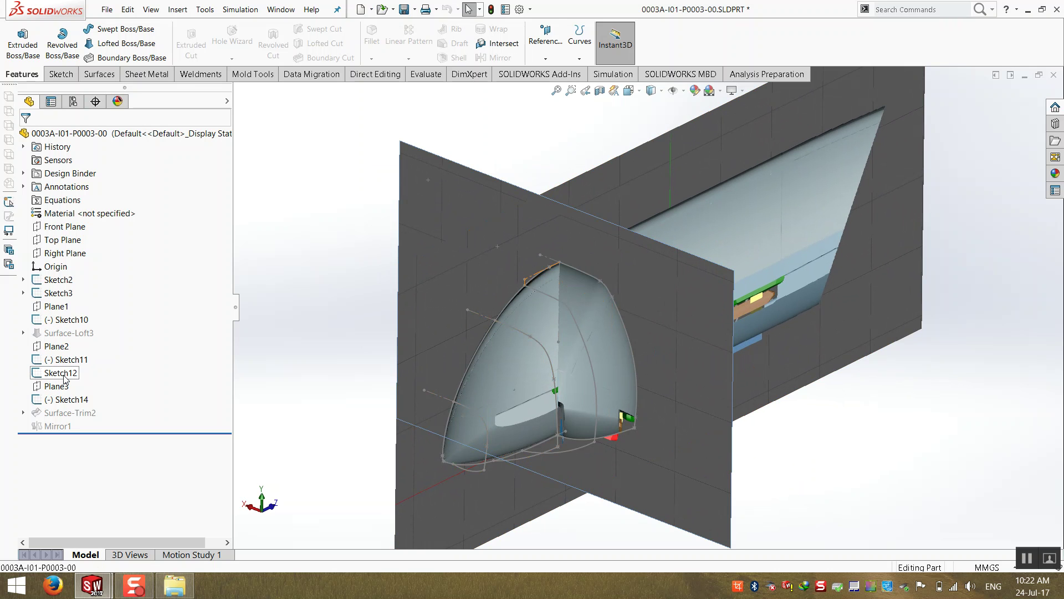
{"action": "mouse_move", "coordinate": [65, 380]}
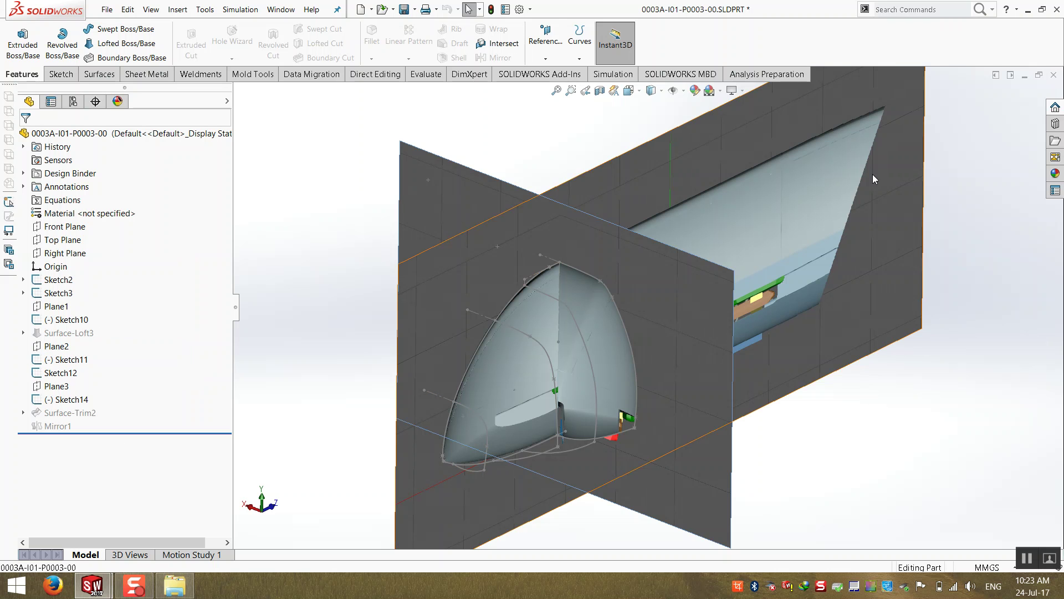
{"action": "key", "text": "f"}
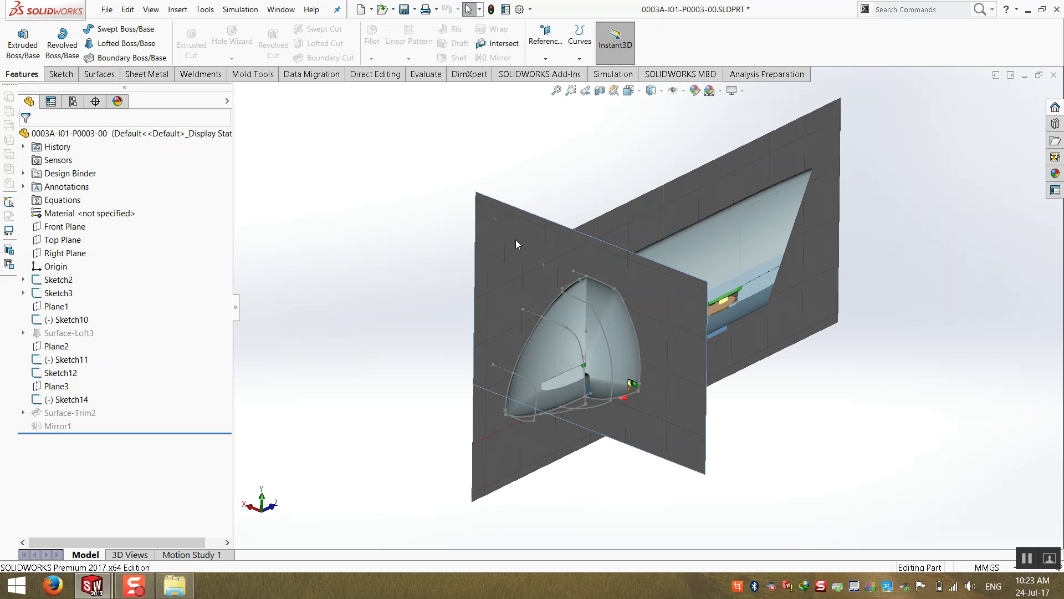
- Save the part to the Desktop under the file name 0003A-I01-P00020-00.SLDPRT
{"action": "left_click", "coordinate": [106, 9]}
{"action": "left_click", "coordinate": [135, 138]}
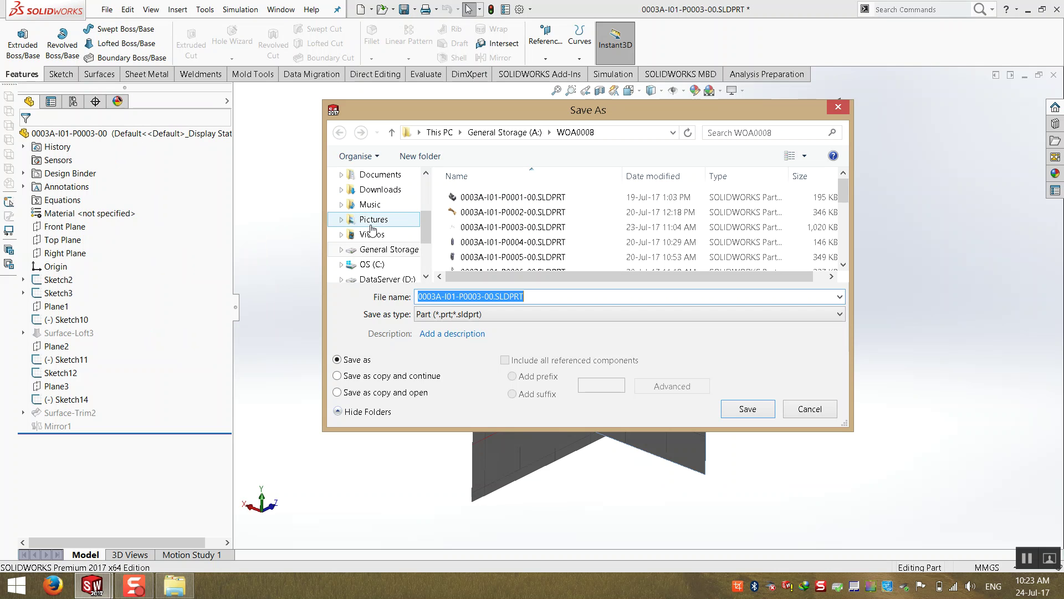
{"action": "scroll", "coordinate": [372, 230], "scroll_direction": "up", "scroll_amount": 5}
{"action": "left_click", "coordinate": [374, 254]}
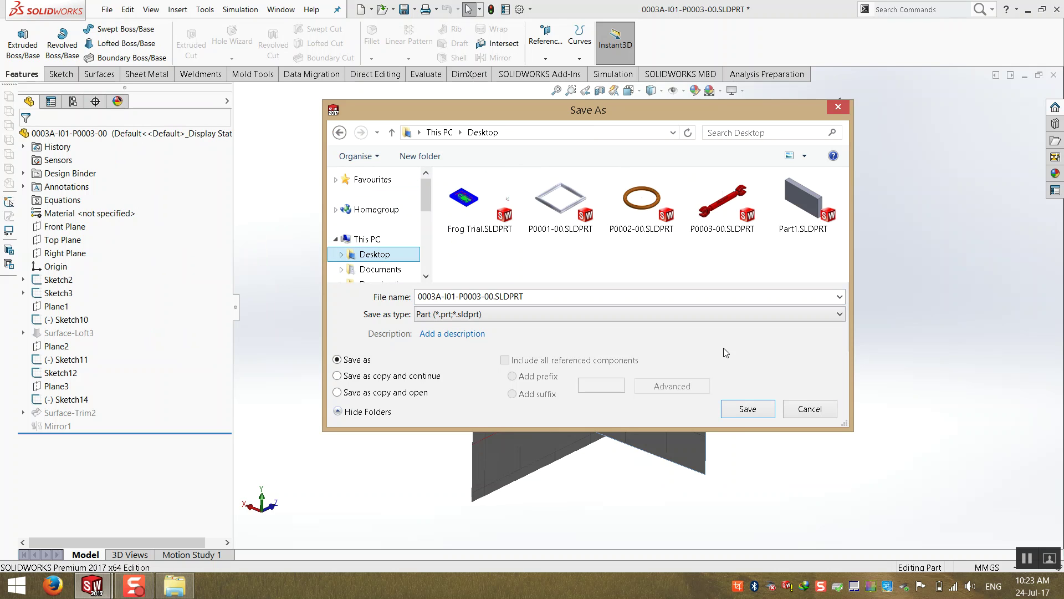
{"action": "double_click", "coordinate": [478, 295]}
{"action": "left_click_drag", "start_coordinate": [477, 296], "coordinate": [480, 296]}
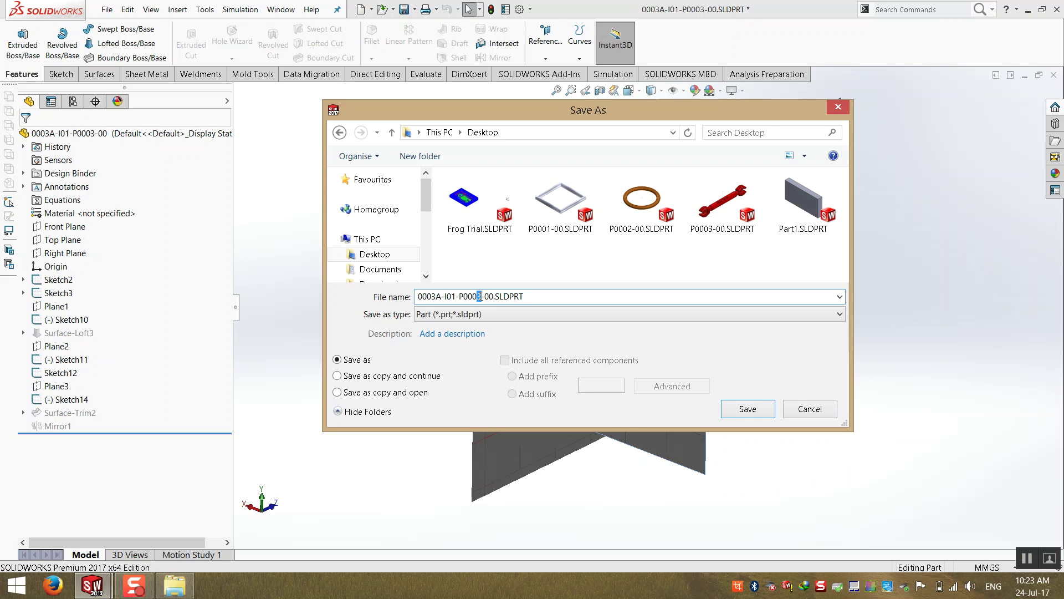
{"action": "type", "text": "20"}
{"action": "left_click", "coordinate": [731, 406]}
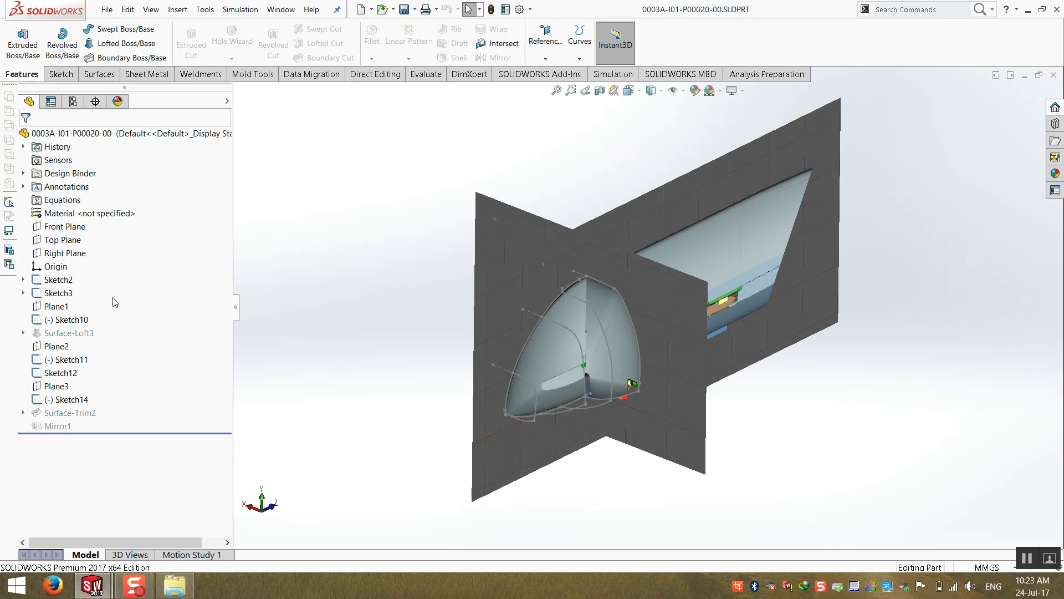
- Delete Sketch10, Surface-Loft3, Plane2, Sketch12 and Plane3 together with their absorbed and child features
{"action": "left_click", "coordinate": [65, 319]}
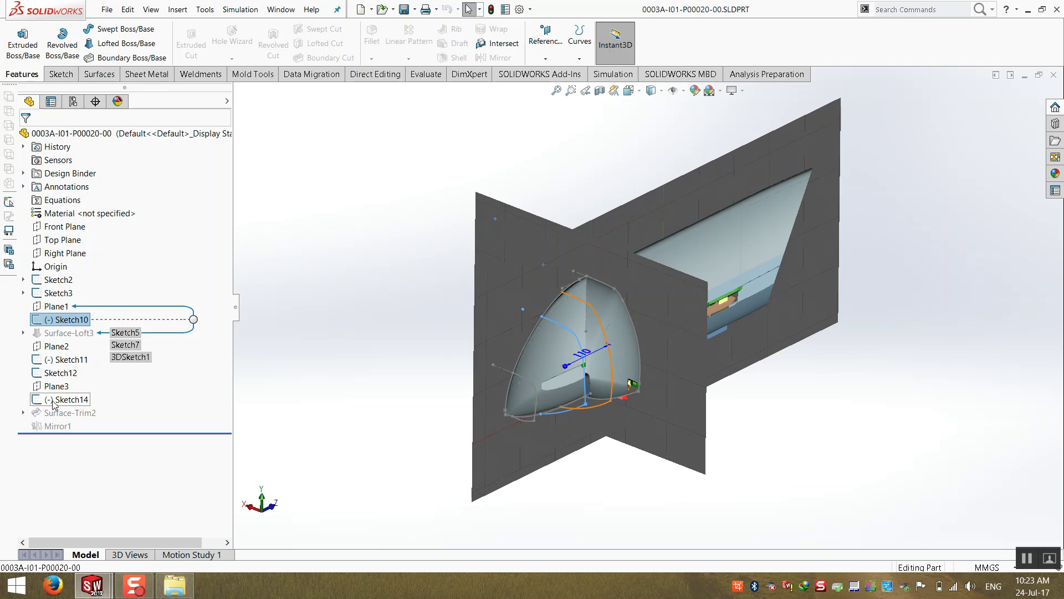
{"action": "key", "text": "Delete"}
{"action": "left_click", "coordinate": [450, 373]}
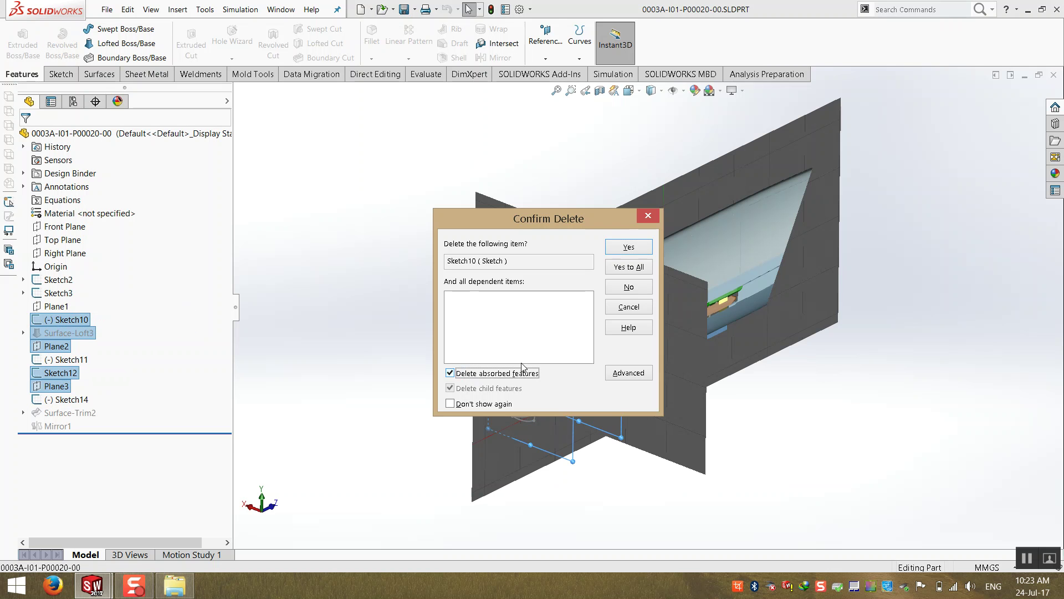
{"action": "left_click", "coordinate": [637, 271]}
{"action": "left_click", "coordinate": [397, 200]}
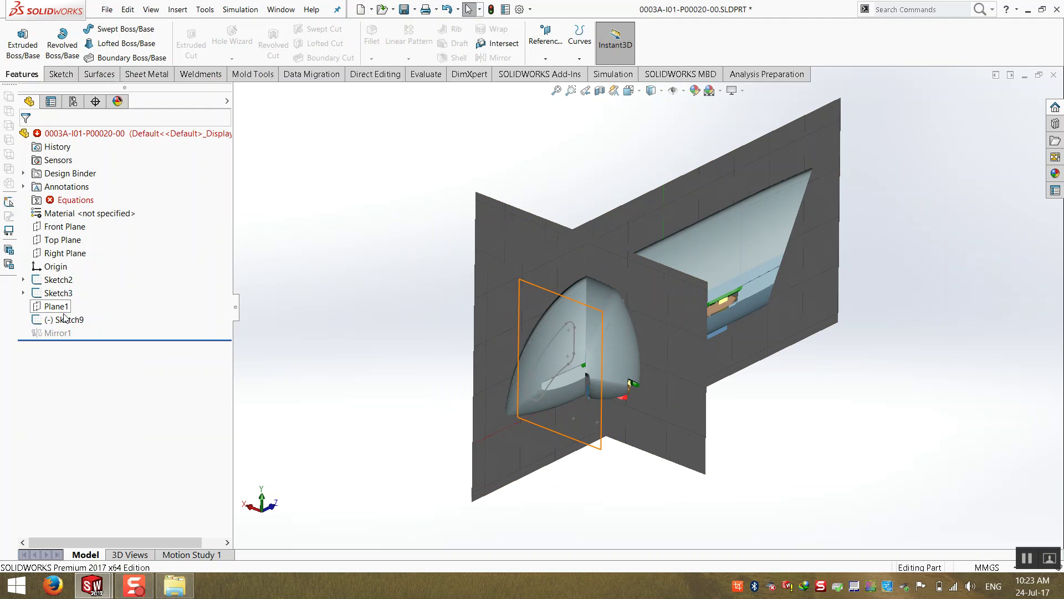
- Delete the leftover Sketch9 and Plane1, keeping the two sketches that hold the reference pictures
{"action": "left_click", "coordinate": [47, 320]}
{"action": "key", "text": "Delete"}
{"action": "key", "text": "Return"}
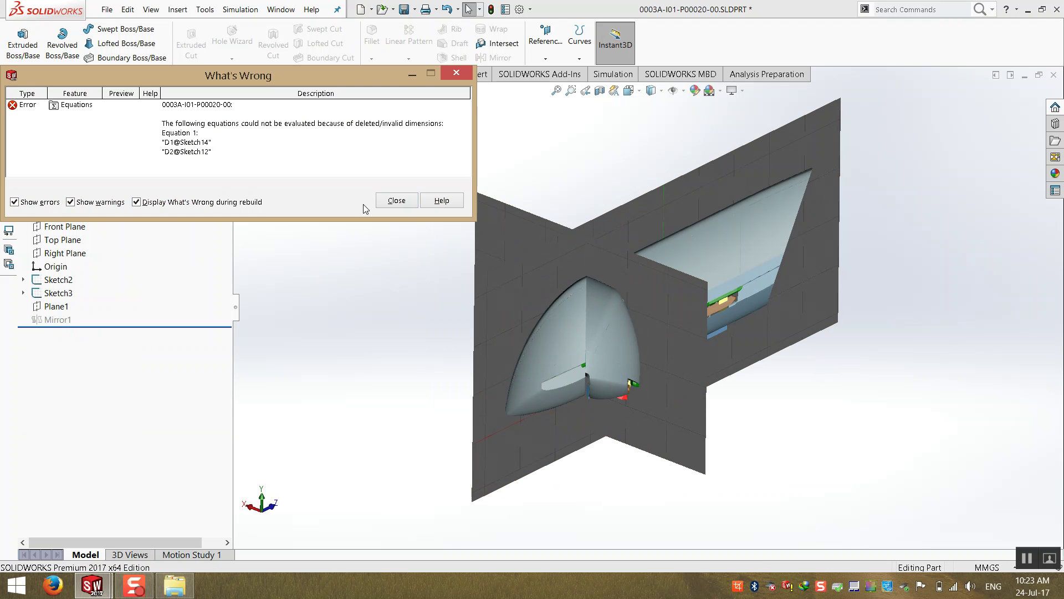
{"action": "left_click", "coordinate": [396, 200]}
{"action": "left_click", "coordinate": [58, 307]}
{"action": "key", "text": "Delete"}
{"action": "key", "text": "Return"}
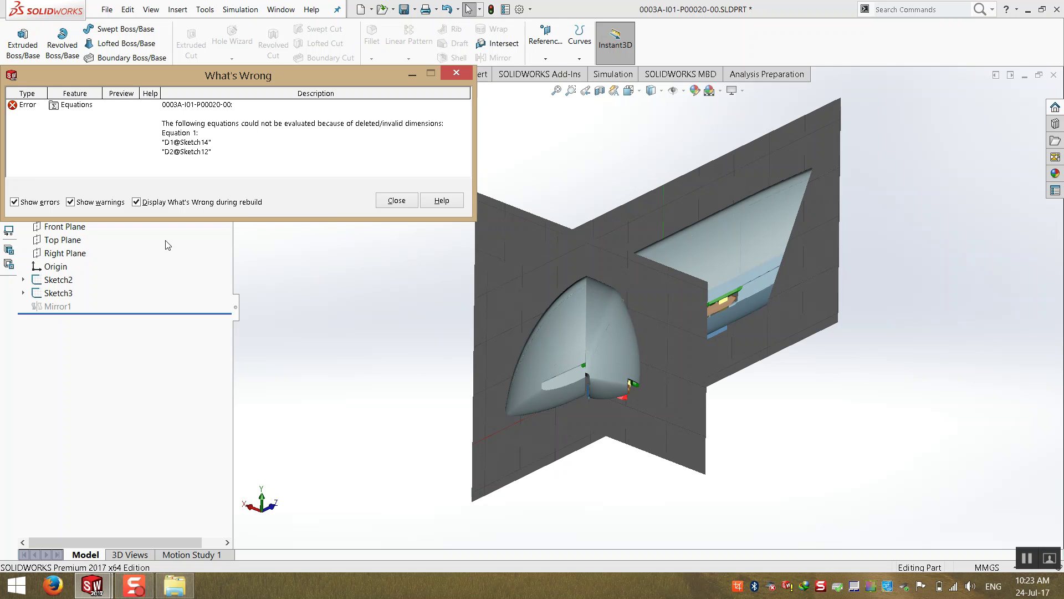
{"action": "left_click", "coordinate": [396, 200]}
- Remove the invalid equation that refers to the deleted sketch dimensions from the part's equations
{"action": "right_click", "coordinate": [67, 200]}
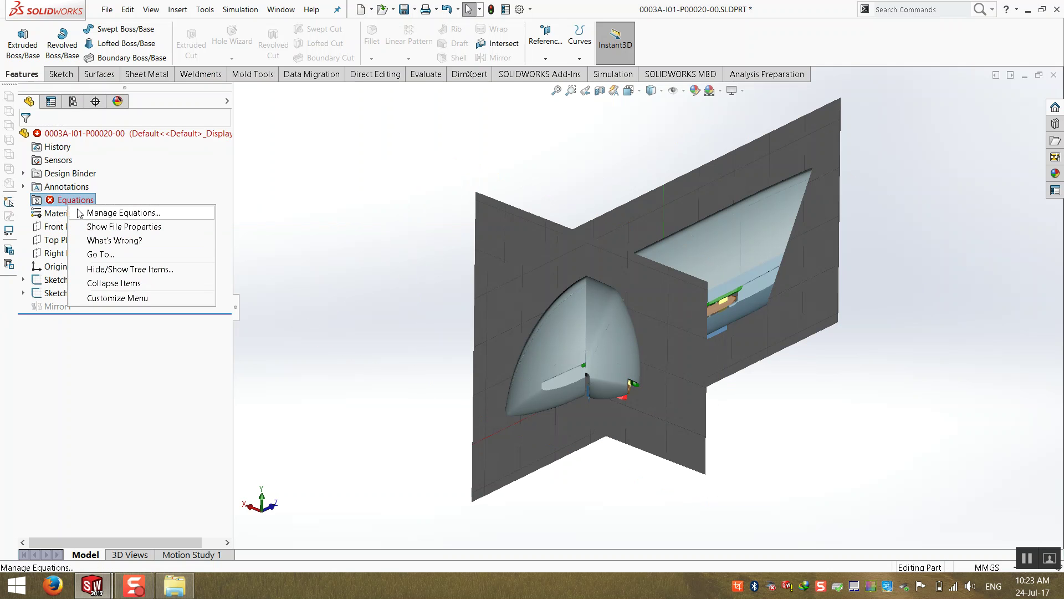
{"action": "left_click", "coordinate": [103, 210]}
{"action": "left_click", "coordinate": [13, 134]}
{"action": "key", "text": "Delete"}
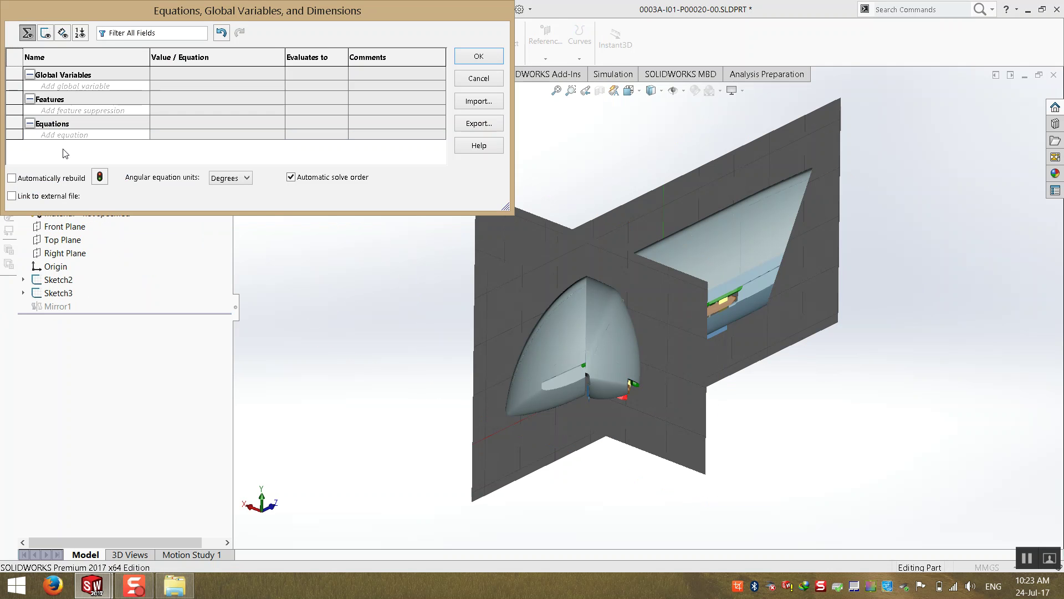
{"action": "left_click", "coordinate": [479, 55]}
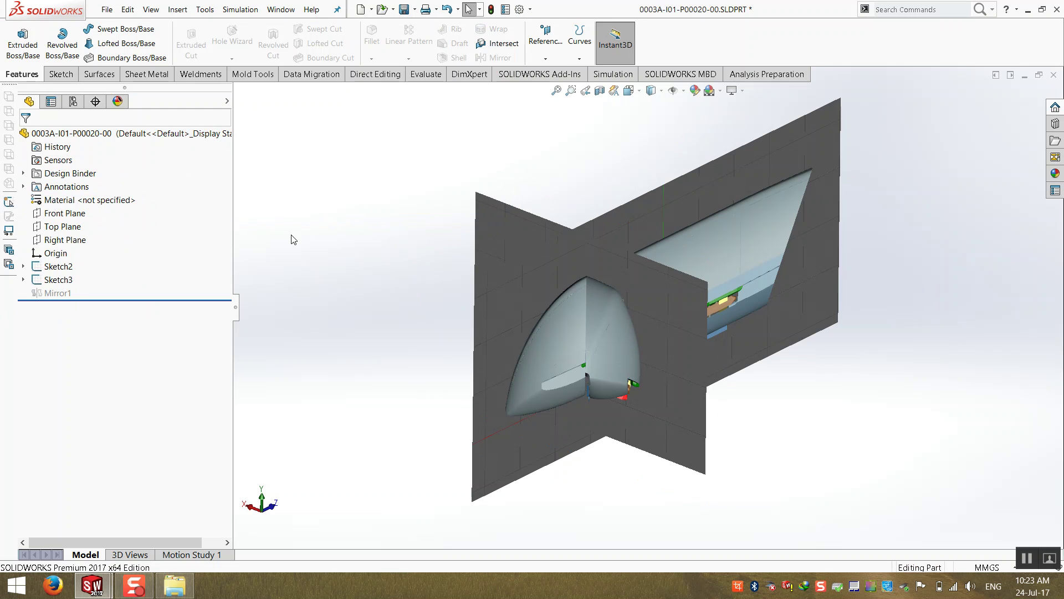
- Start a new sketch on the Front Plane
{"action": "left_click", "coordinate": [62, 279]}
{"action": "left_click", "coordinate": [407, 286]}
{"action": "middle_click_drag", "start_coordinate": [467, 316], "coordinate": [543, 355]}
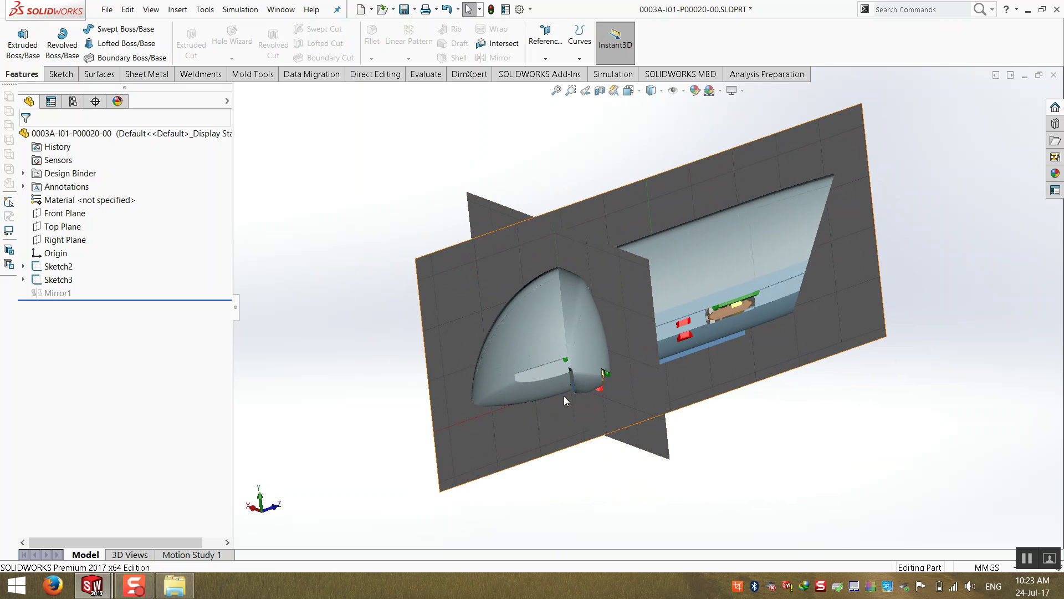
{"action": "middle_click_drag", "start_coordinate": [564, 396], "coordinate": [548, 321]}
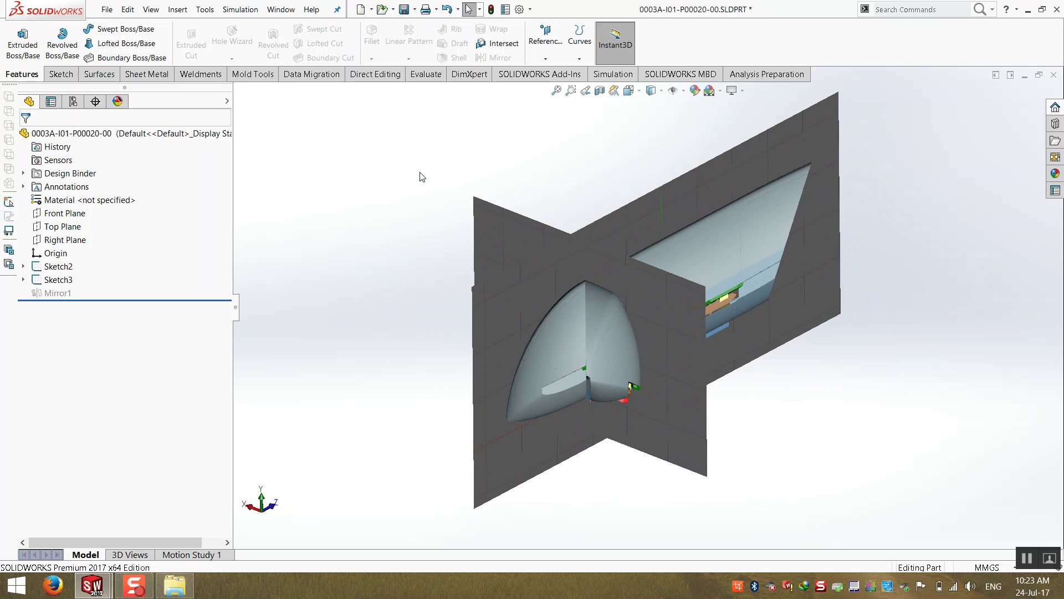
{"action": "left_click", "coordinate": [61, 76]}
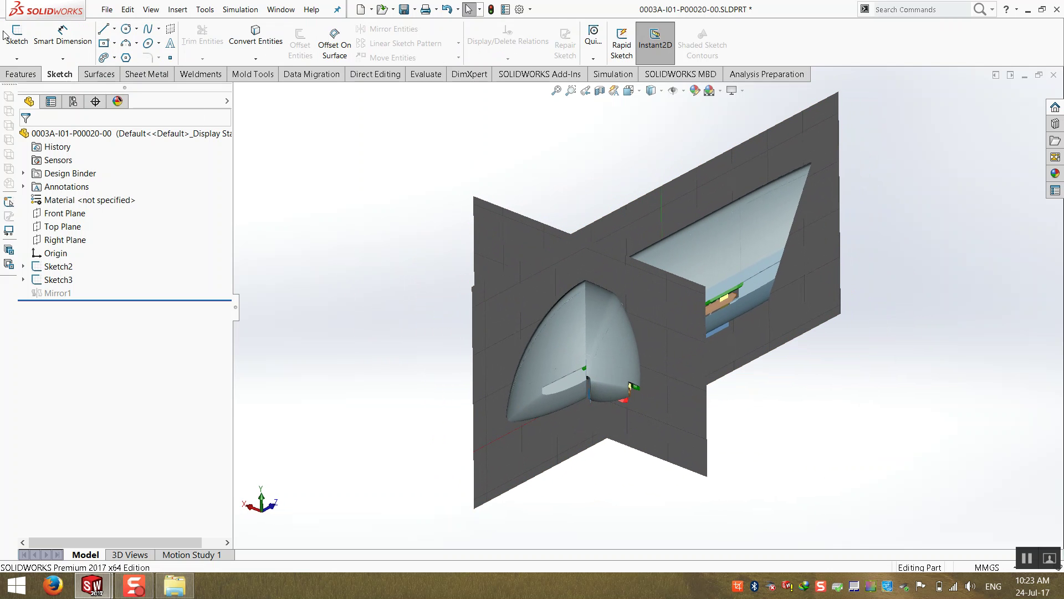
{"action": "left_click", "coordinate": [16, 35]}
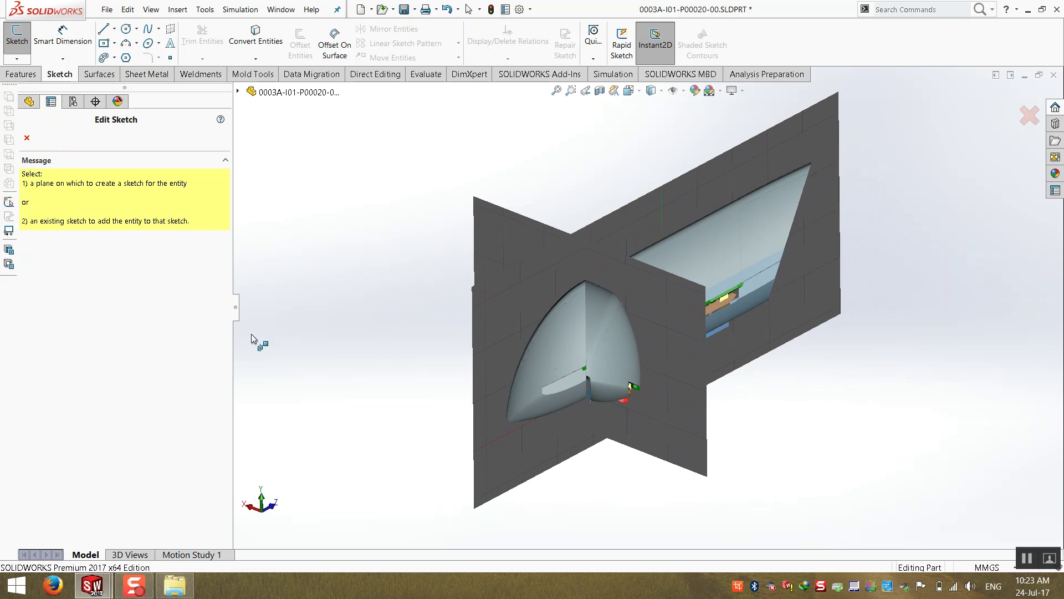
{"action": "left_click", "coordinate": [246, 93]}
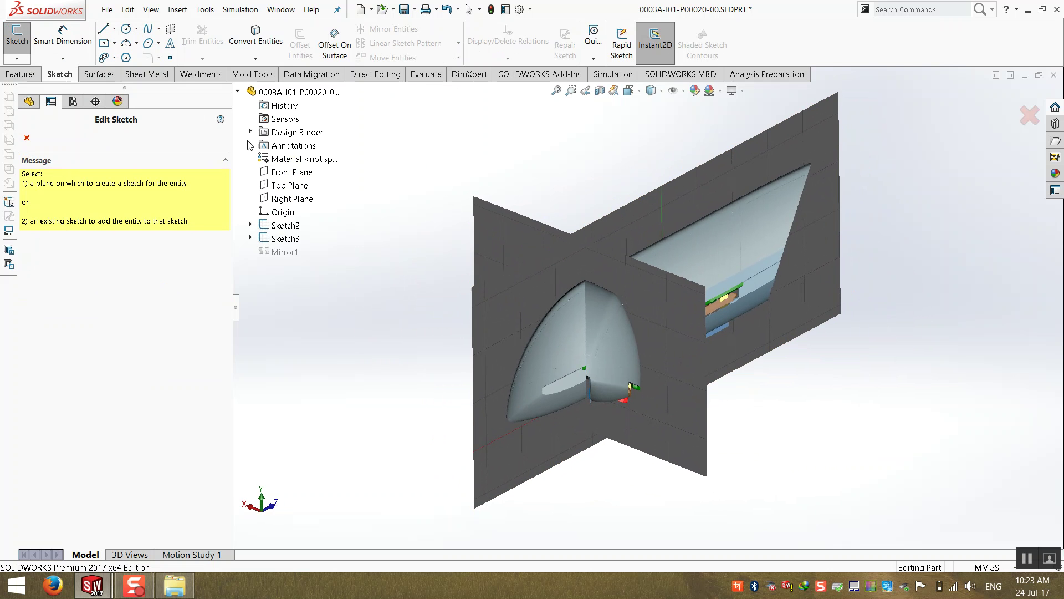
{"action": "left_click", "coordinate": [288, 172]}
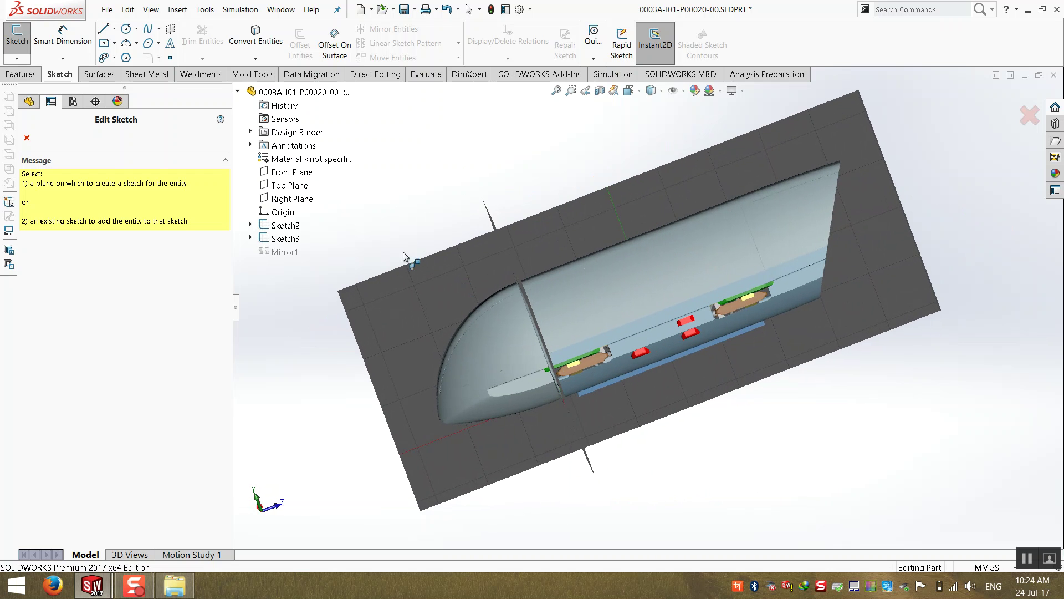
{"action": "left_click", "coordinate": [297, 174]}
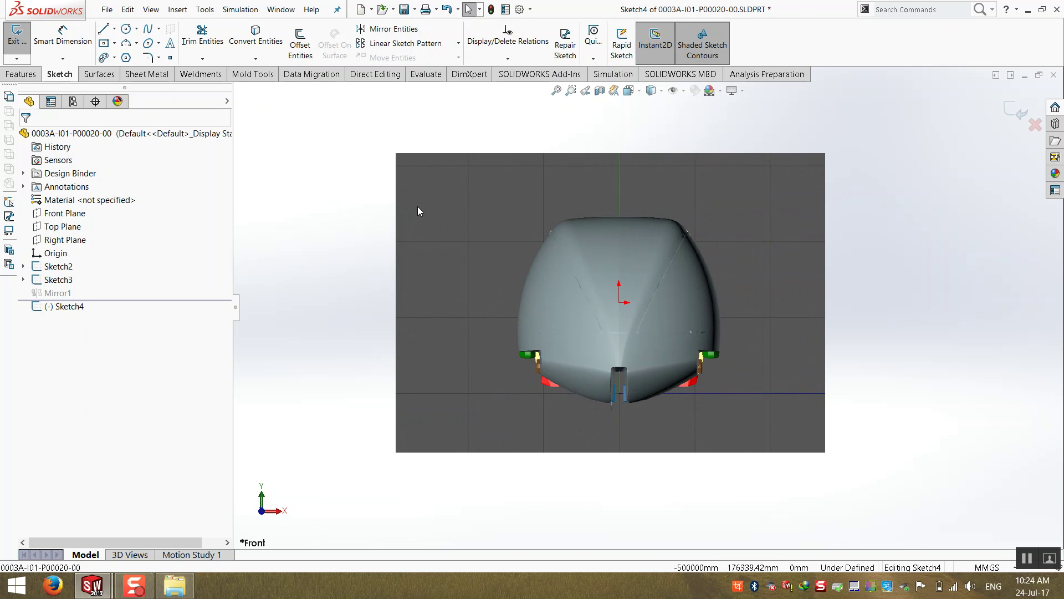
- In the back view, place sketch points on the hull's upper outline at about (0, 99.7), (-57.3, 96.9) and (-78.8, 82.0) mm
{"action": "key", "text": "ctrl+2"}
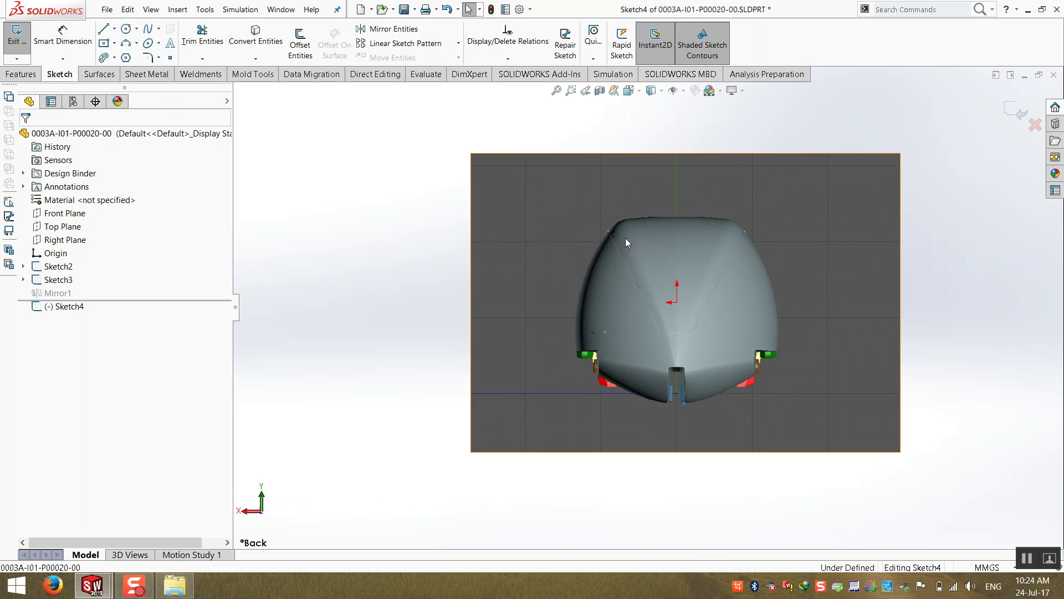
{"action": "scroll", "coordinate": [818, 275], "scroll_direction": "down", "scroll_amount": 2}
{"action": "scroll", "coordinate": [727, 218], "scroll_direction": "down", "scroll_amount": 2}
{"action": "scroll", "coordinate": [562, 214], "scroll_direction": "down", "scroll_amount": 3}
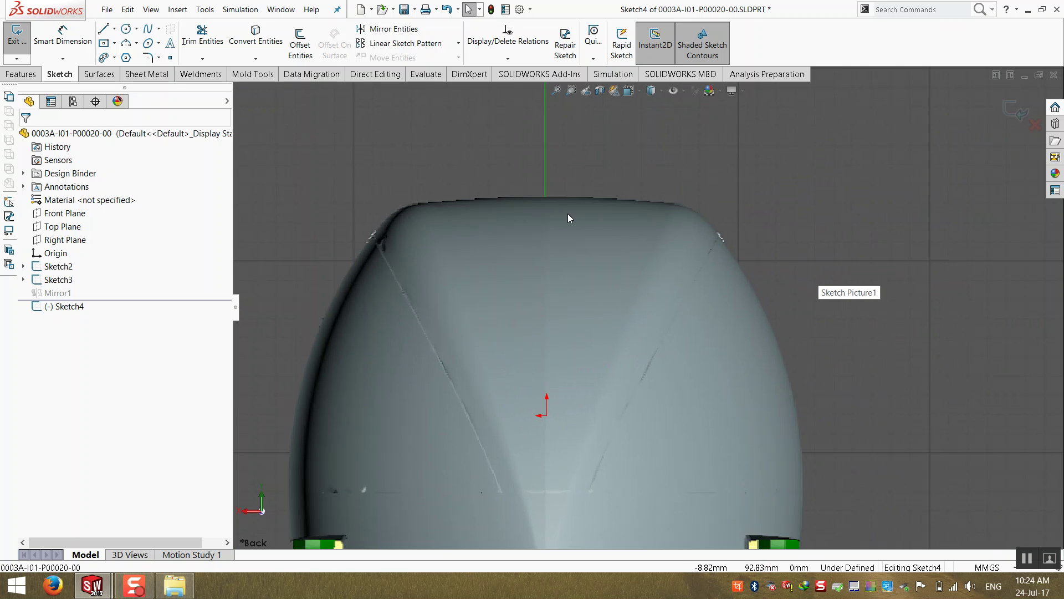
{"action": "left_click", "coordinate": [171, 57]}
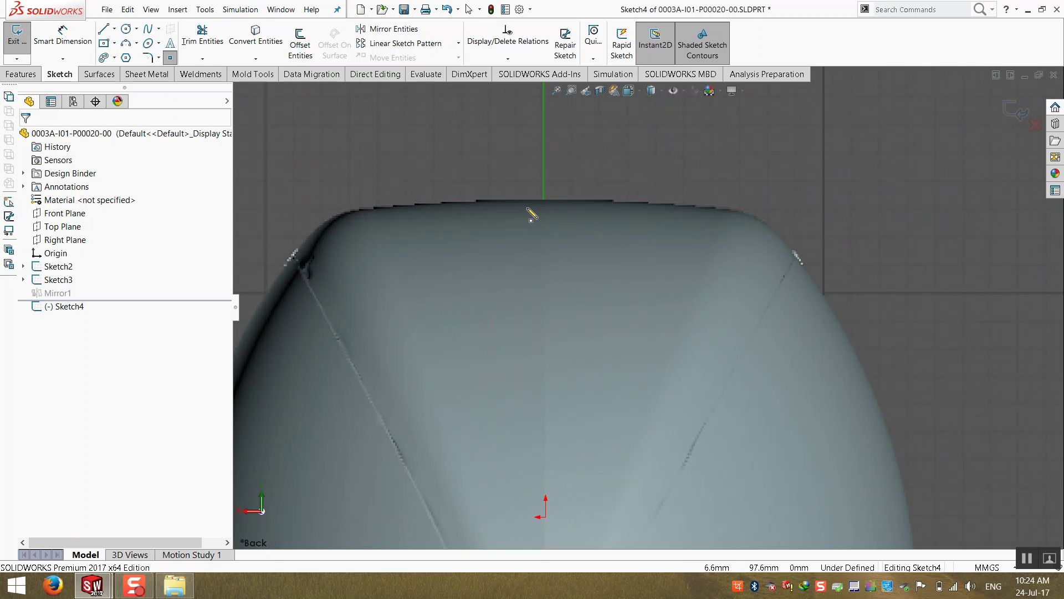
{"action": "left_click", "coordinate": [545, 201]}
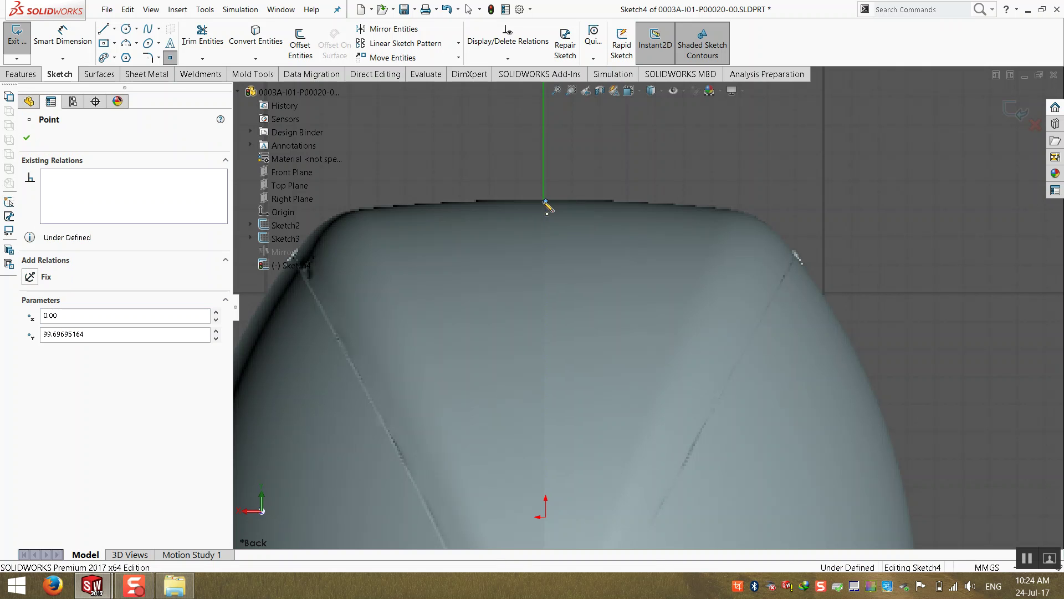
{"action": "left_click", "coordinate": [727, 209]}
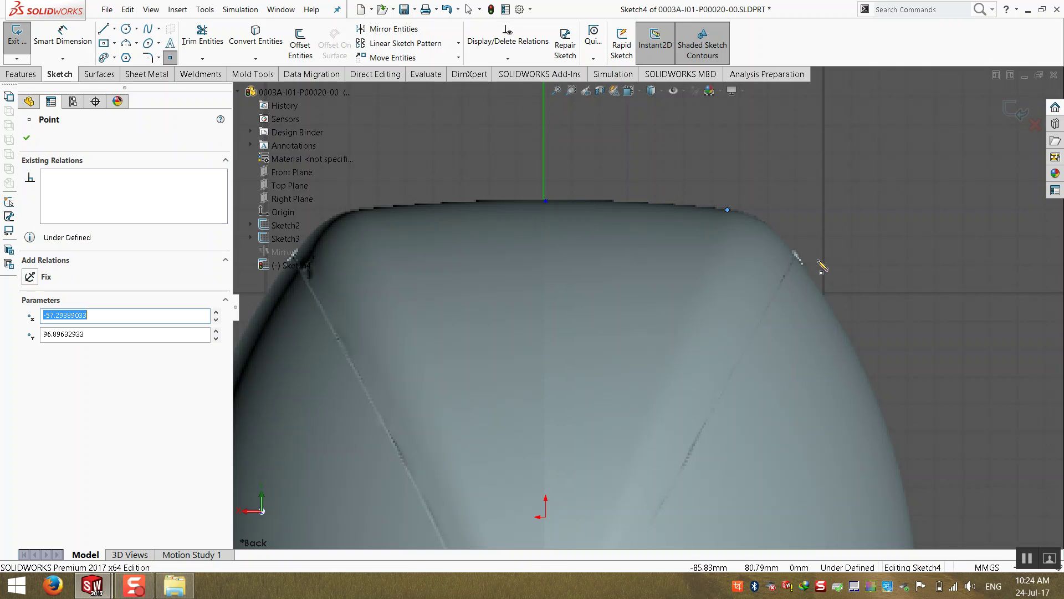
{"action": "left_click", "coordinate": [796, 258]}
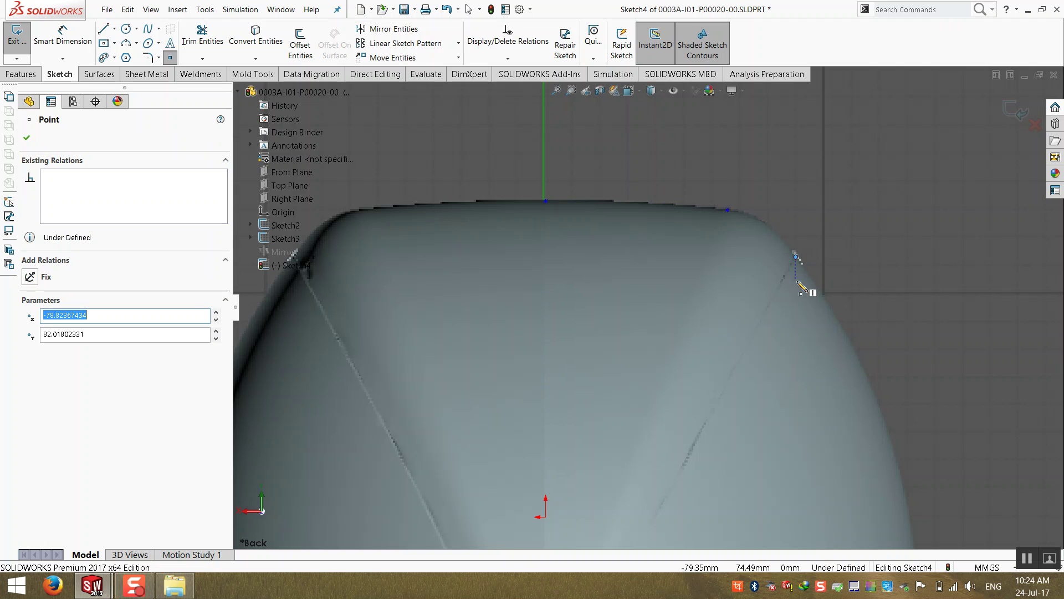
- Add points at the green part's outer upper corner, about (-116.4, -56.9) mm, and the red part's upper corner, about (-90.4, -84.4) mm
{"action": "scroll", "coordinate": [804, 277], "scroll_direction": "up", "scroll_amount": 5}
{"action": "scroll", "coordinate": [785, 433], "scroll_direction": "down", "scroll_amount": 3}
{"action": "scroll", "coordinate": [685, 314], "scroll_direction": "up", "scroll_amount": 3}
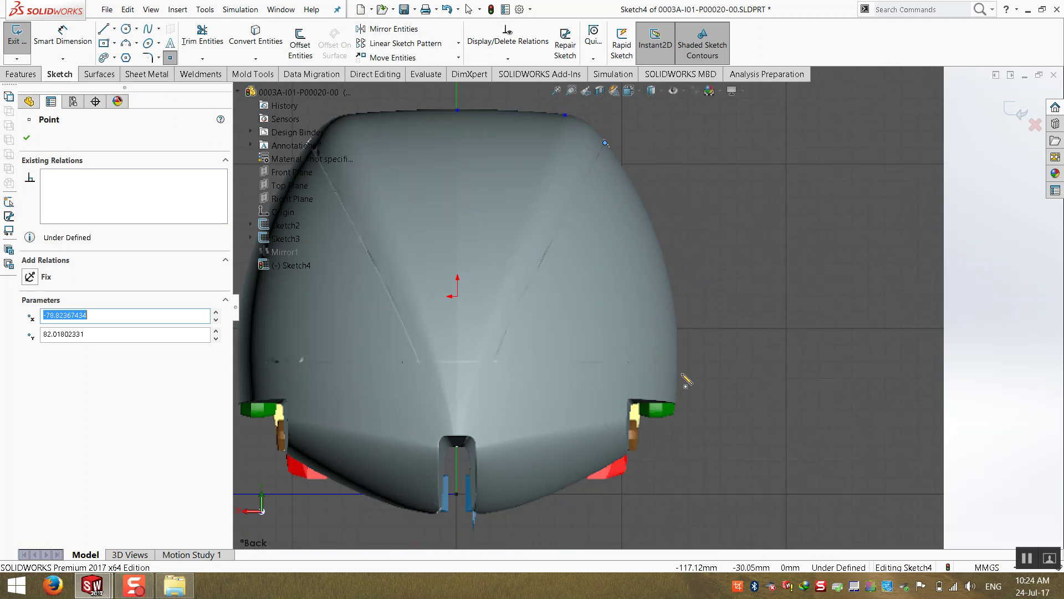
{"action": "scroll", "coordinate": [688, 409], "scroll_direction": "down", "scroll_amount": 5}
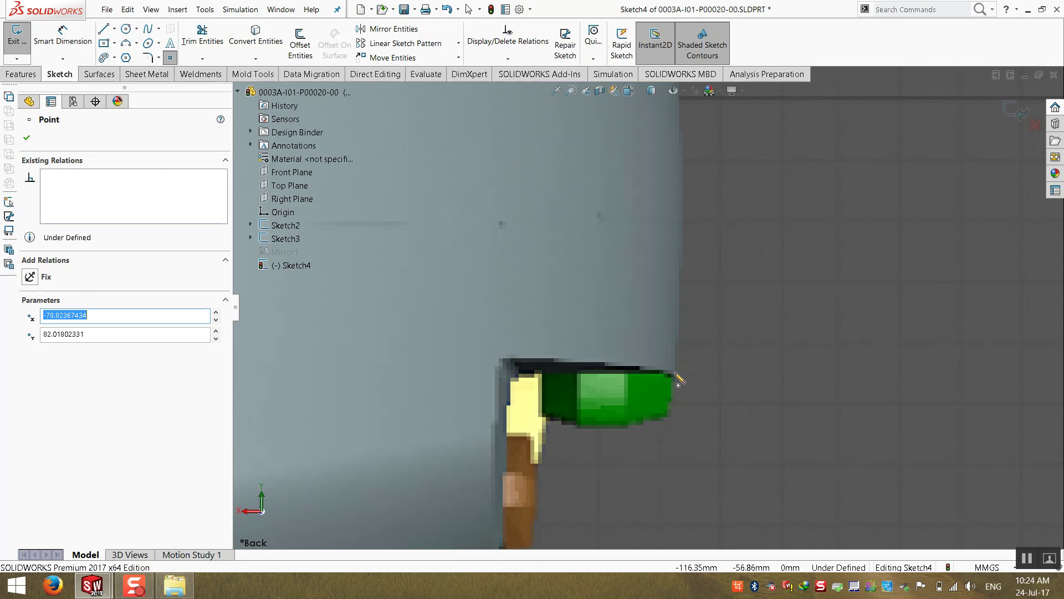
{"action": "left_click", "coordinate": [679, 380]}
{"action": "scroll", "coordinate": [660, 404], "scroll_direction": "up", "scroll_amount": 3}
{"action": "scroll", "coordinate": [637, 388], "scroll_direction": "down", "scroll_amount": 3}
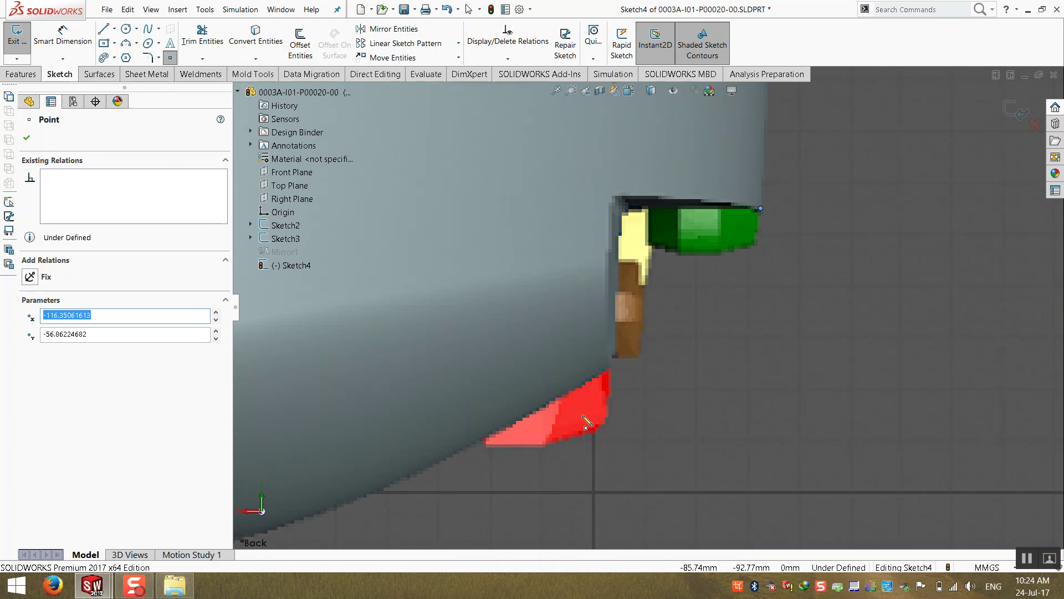
{"action": "left_click", "coordinate": [613, 375]}
- Add a point at the hull's lowest edge beside the centre slot, about (-10.1, -116.2) mm, and another below the slot near the centreline
{"action": "scroll", "coordinate": [579, 421], "scroll_direction": "up", "scroll_amount": 3}
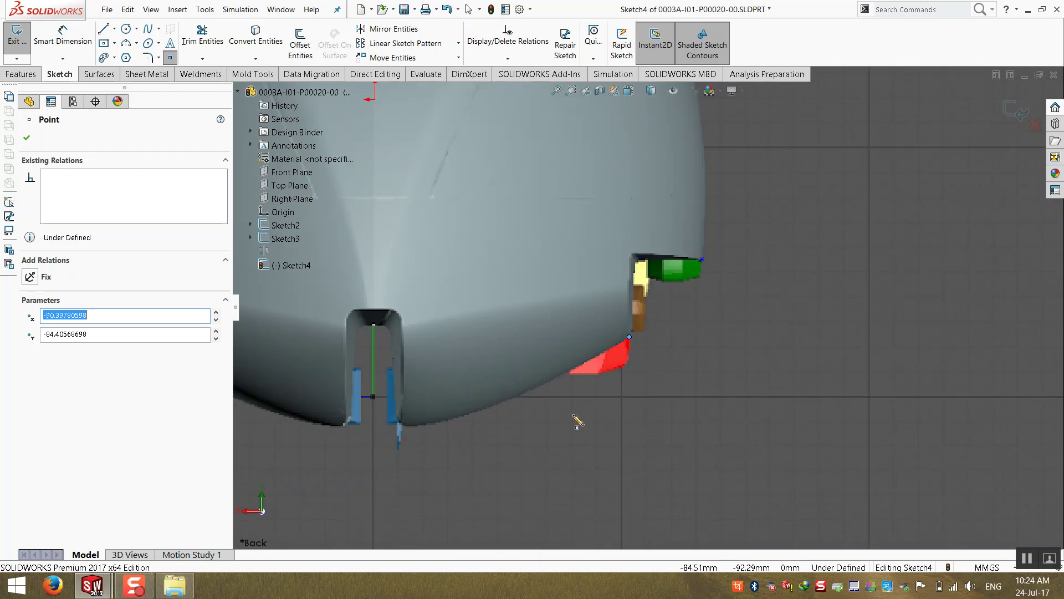
{"action": "scroll", "coordinate": [515, 416], "scroll_direction": "down", "scroll_amount": 3}
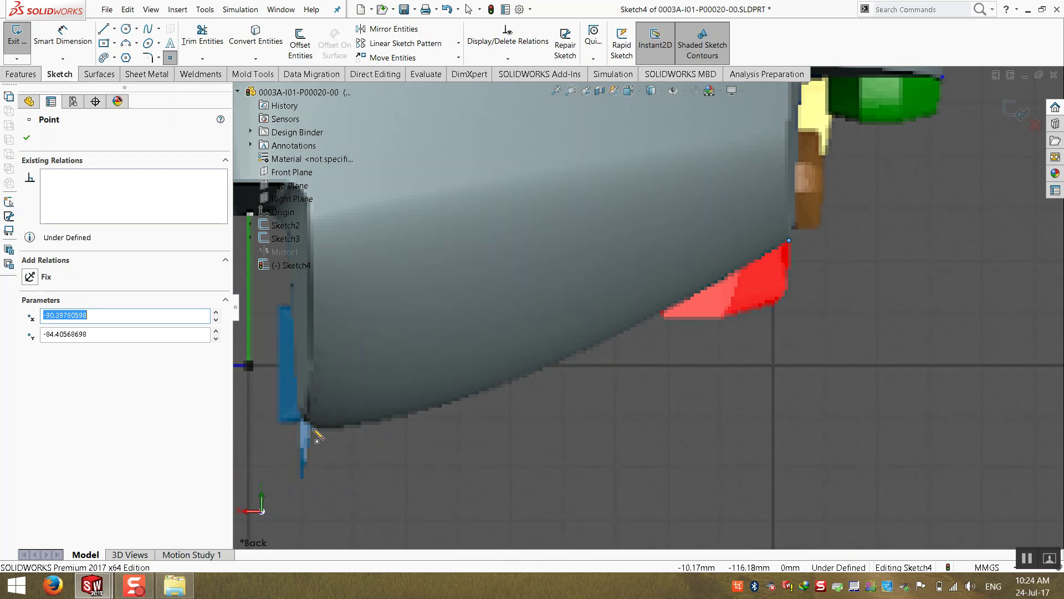
{"action": "left_click", "coordinate": [314, 432]}
{"action": "scroll", "coordinate": [488, 340], "scroll_direction": "up", "scroll_amount": 3}
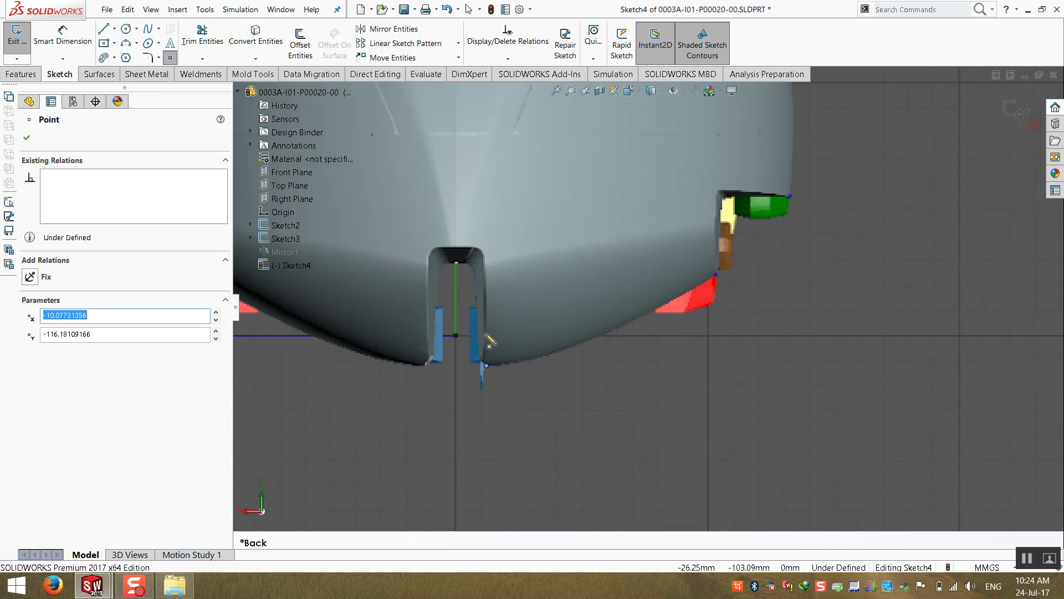
{"action": "scroll", "coordinate": [488, 324], "scroll_direction": "down", "scroll_amount": 3}
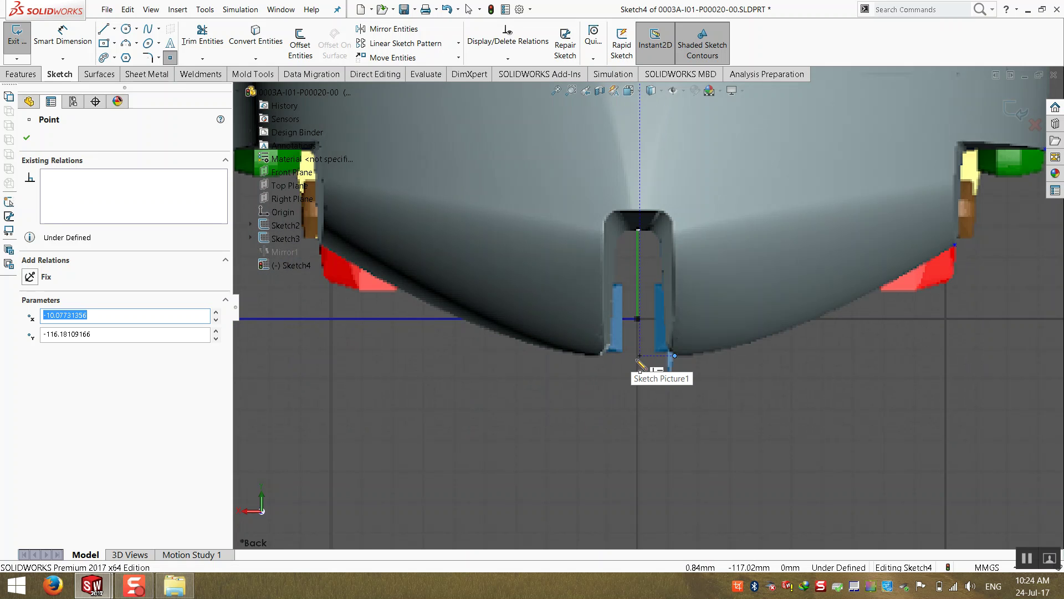
{"action": "scroll", "coordinate": [637, 364], "scroll_direction": "down", "scroll_amount": 2}
{"action": "key", "text": "Escape"}
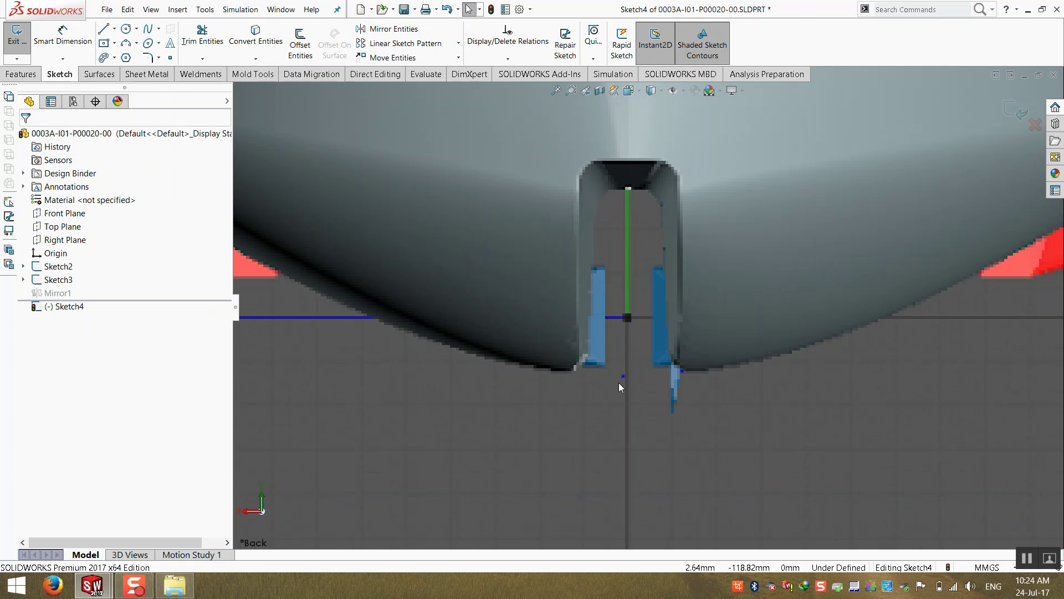
- Make the two lowest points, beside and below the centre slot, horizontal to each other
{"action": "left_click", "coordinate": [623, 376]}
{"action": "left_click", "coordinate": [682, 371], "text": "ctrl"}
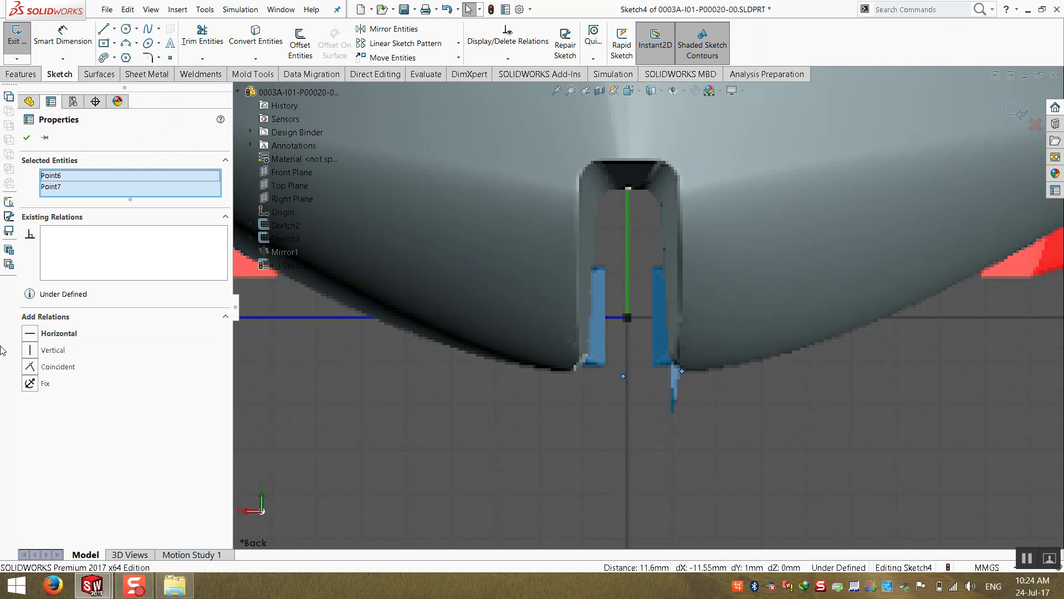
{"action": "left_click", "coordinate": [31, 333]}
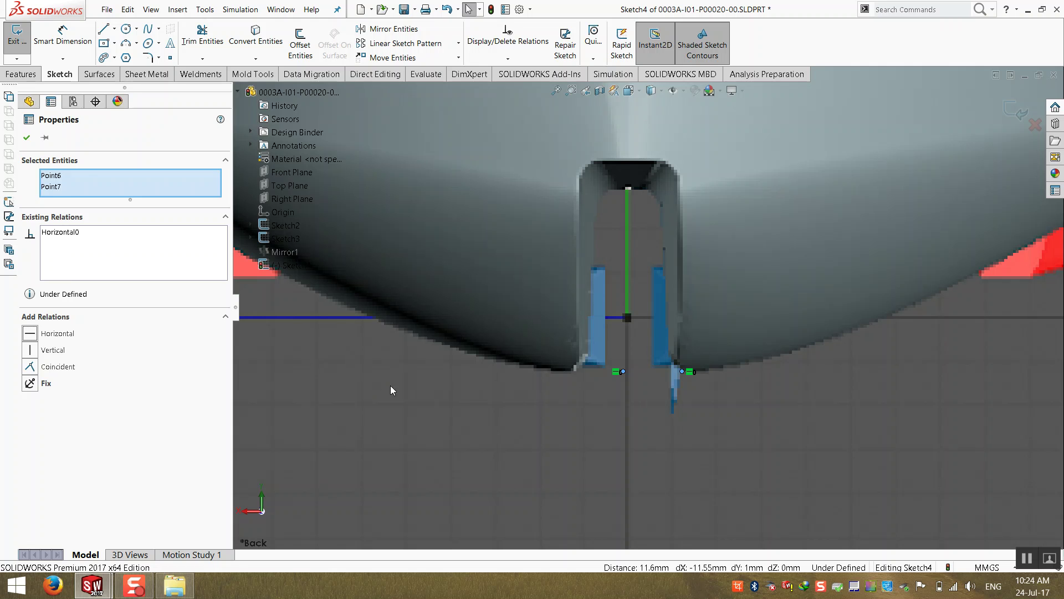
{"action": "left_click", "coordinate": [421, 393]}
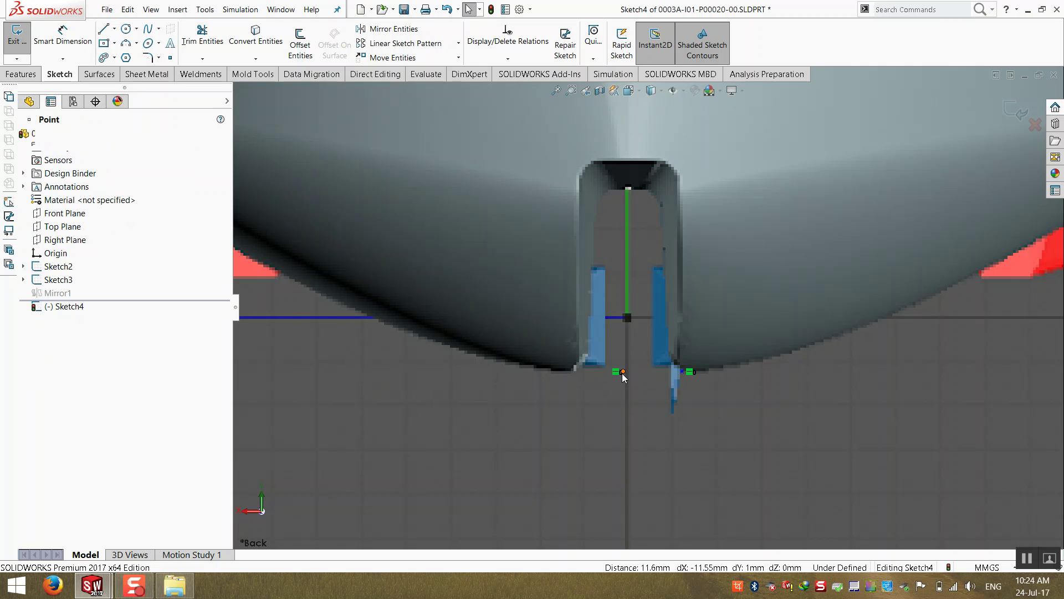
- Align the bottom centre point, the top centre point and the origin with a Vertical relation
{"action": "left_click", "coordinate": [621, 372]}
{"action": "scroll", "coordinate": [632, 349], "scroll_direction": "up", "scroll_amount": 2}
{"action": "scroll", "coordinate": [666, 235], "scroll_direction": "up", "scroll_amount": 2}
{"action": "scroll", "coordinate": [644, 171], "scroll_direction": "down", "scroll_amount": 1}
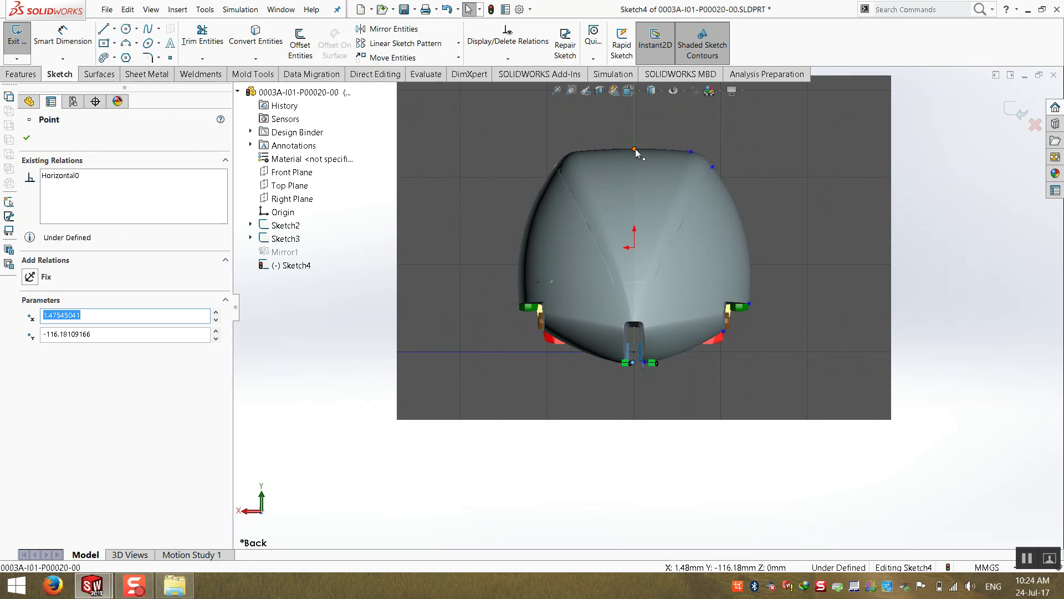
{"action": "left_click", "coordinate": [634, 150], "text": "ctrl"}
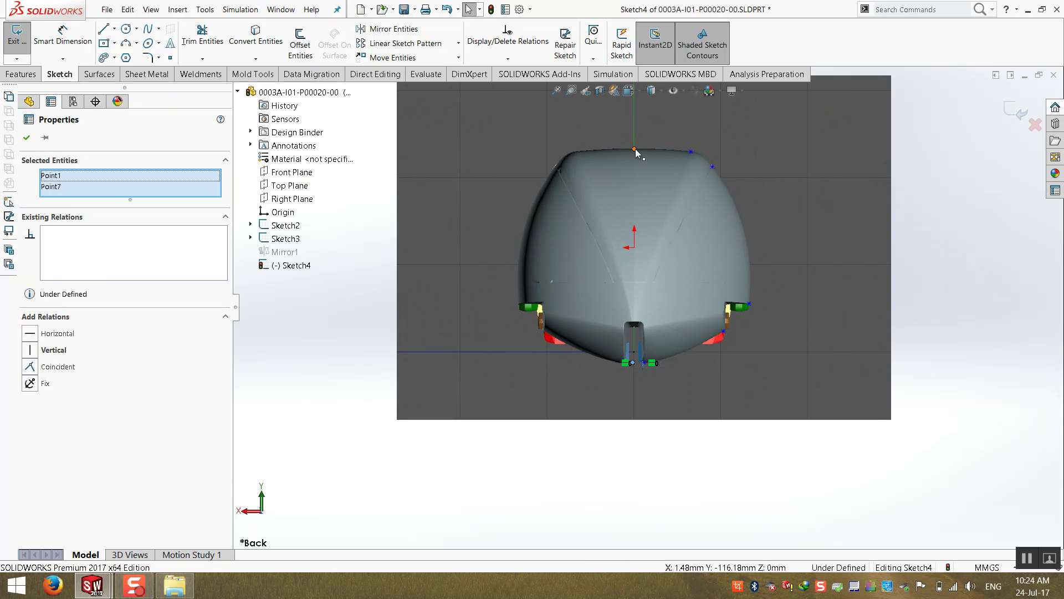
{"action": "left_click", "coordinate": [635, 247], "text": "ctrl"}
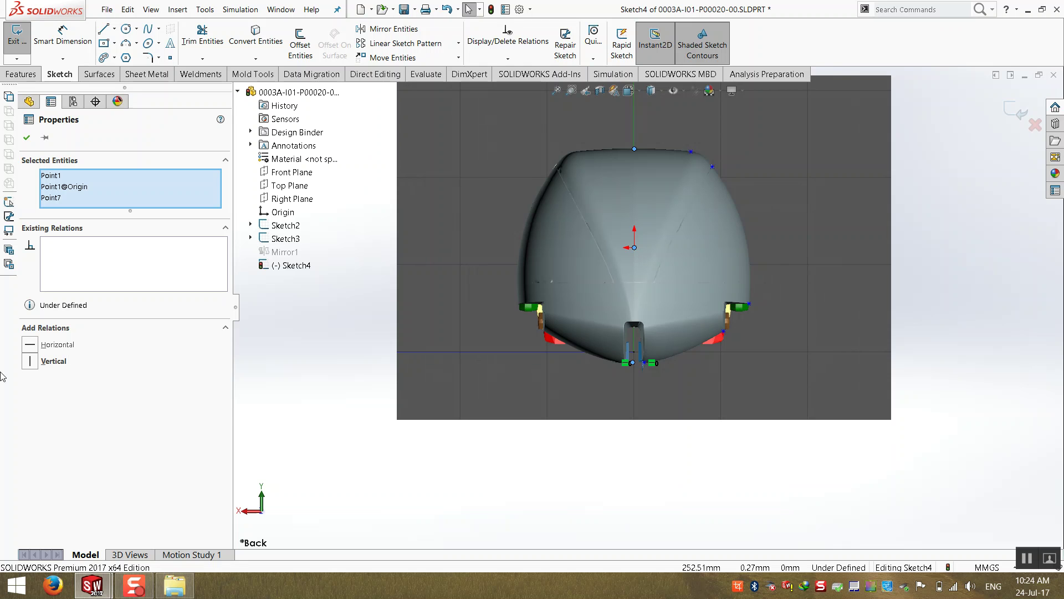
{"action": "left_click", "coordinate": [28, 364]}
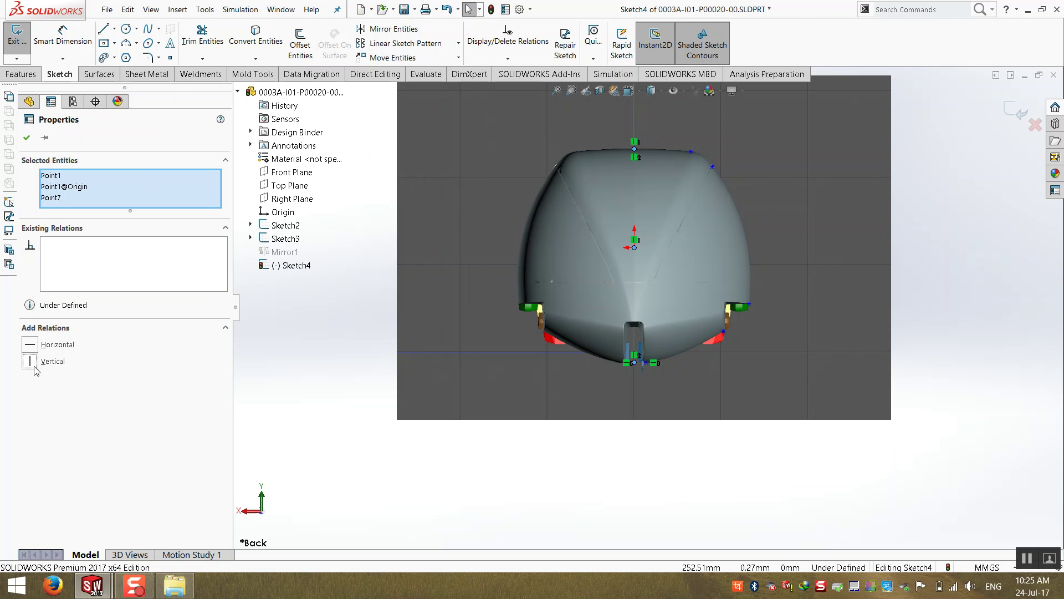
{"action": "key", "text": "Escape"}
- Examine the placed points against the reference picture, from the bottom centre slot up to the hull's upper shoulder
{"action": "scroll", "coordinate": [625, 354], "scroll_direction": "down", "scroll_amount": 4}
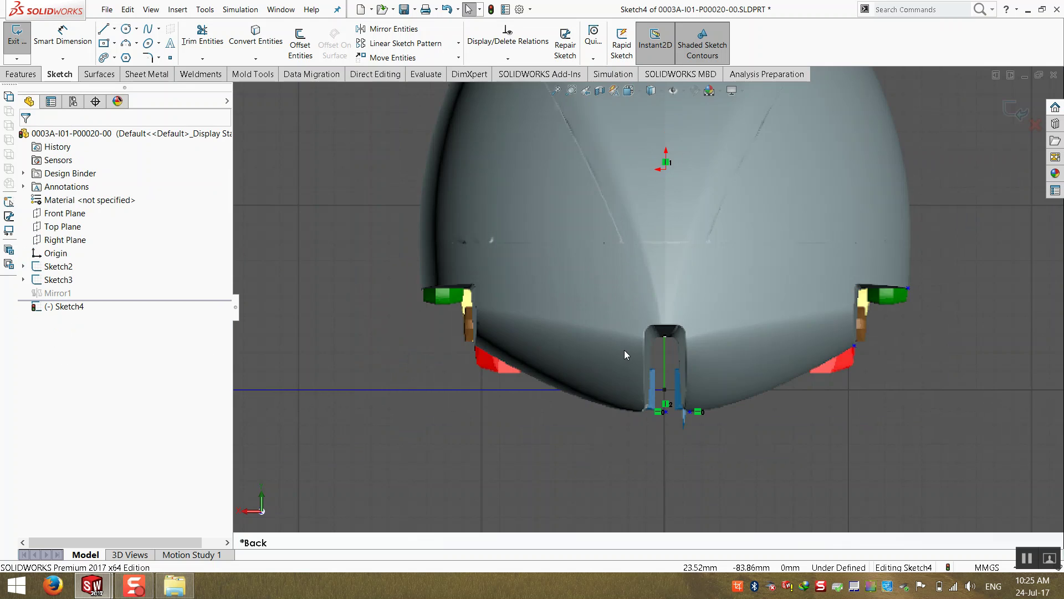
{"action": "scroll", "coordinate": [654, 382], "scroll_direction": "down", "scroll_amount": 9}
{"action": "scroll", "coordinate": [629, 380], "scroll_direction": "up", "scroll_amount": 3}
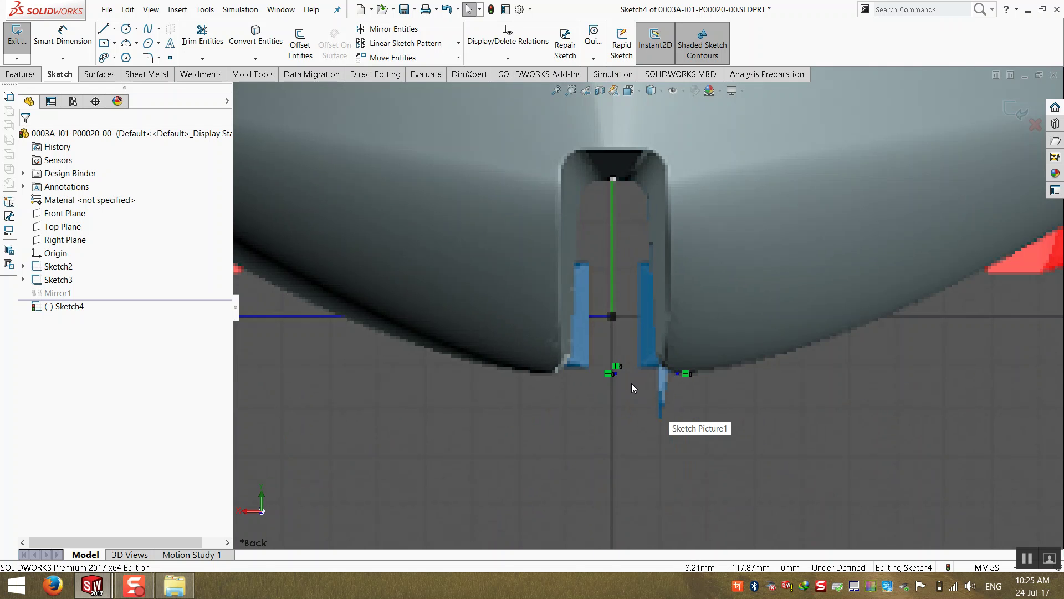
{"action": "scroll", "coordinate": [624, 354], "scroll_direction": "down", "scroll_amount": 2}
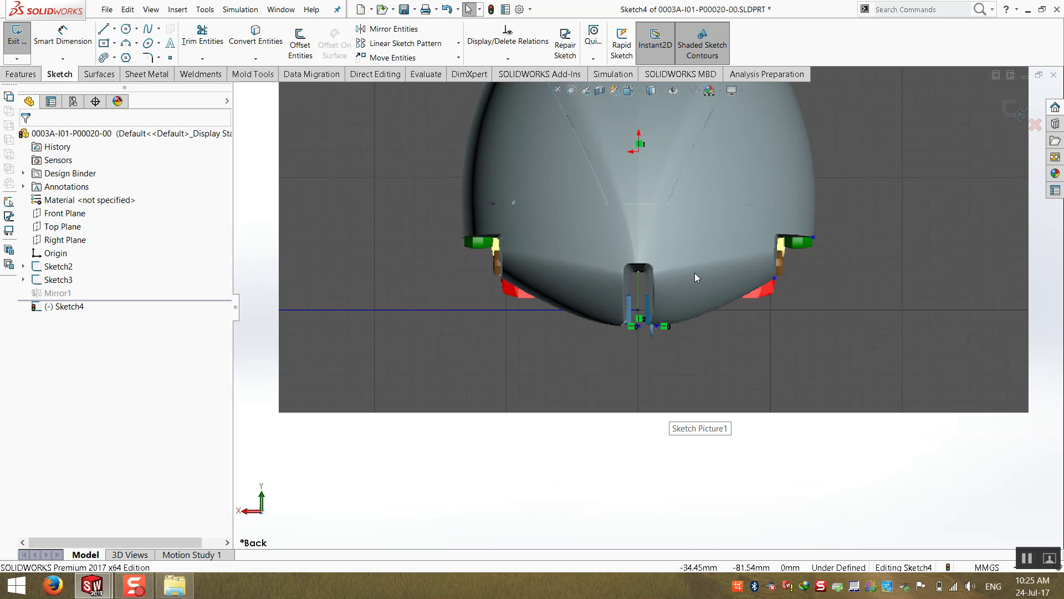
{"action": "scroll", "coordinate": [694, 273], "scroll_direction": "up", "scroll_amount": 3}
{"action": "scroll", "coordinate": [707, 240], "scroll_direction": "down", "scroll_amount": 5}
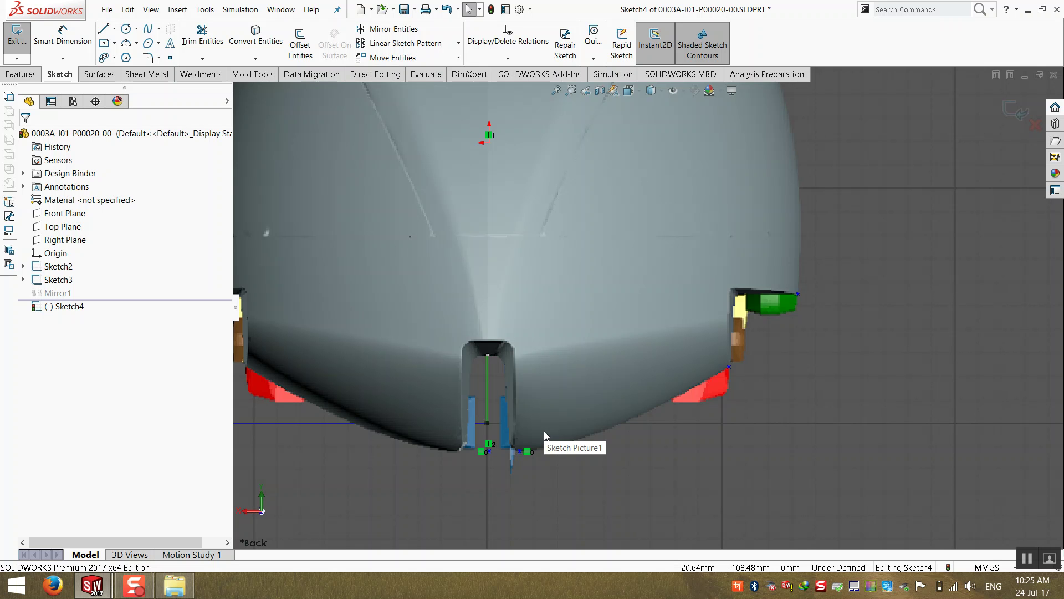
{"action": "scroll", "coordinate": [551, 410], "scroll_direction": "up", "scroll_amount": 3}
{"action": "scroll", "coordinate": [637, 166], "scroll_direction": "down", "scroll_amount": 8}
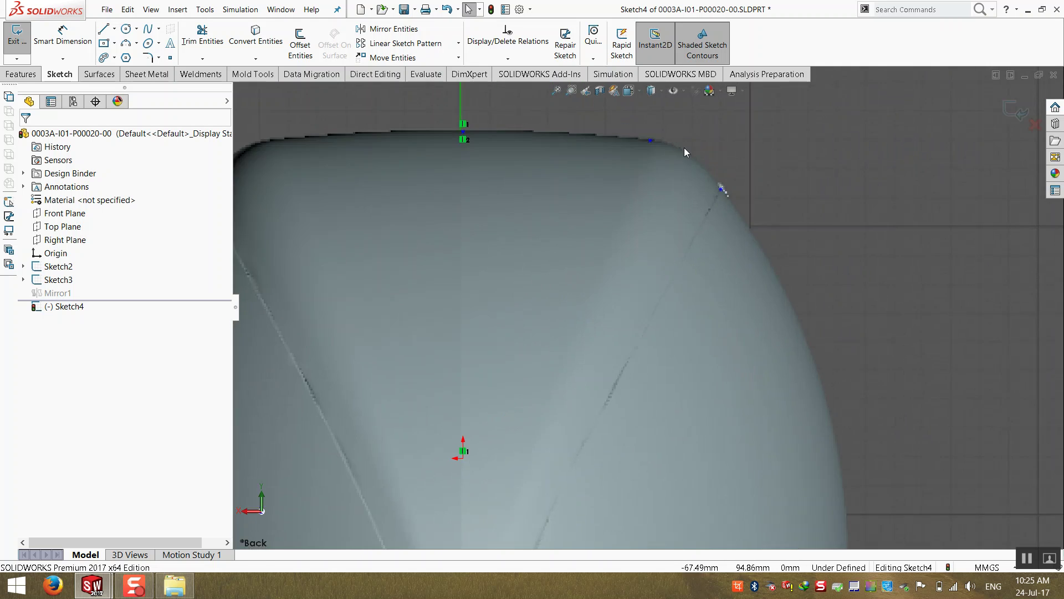
- Dimension the horizontal distance from the top centre point to the first point along the upper outline as 58 mm
{"action": "left_click", "coordinate": [77, 26]}
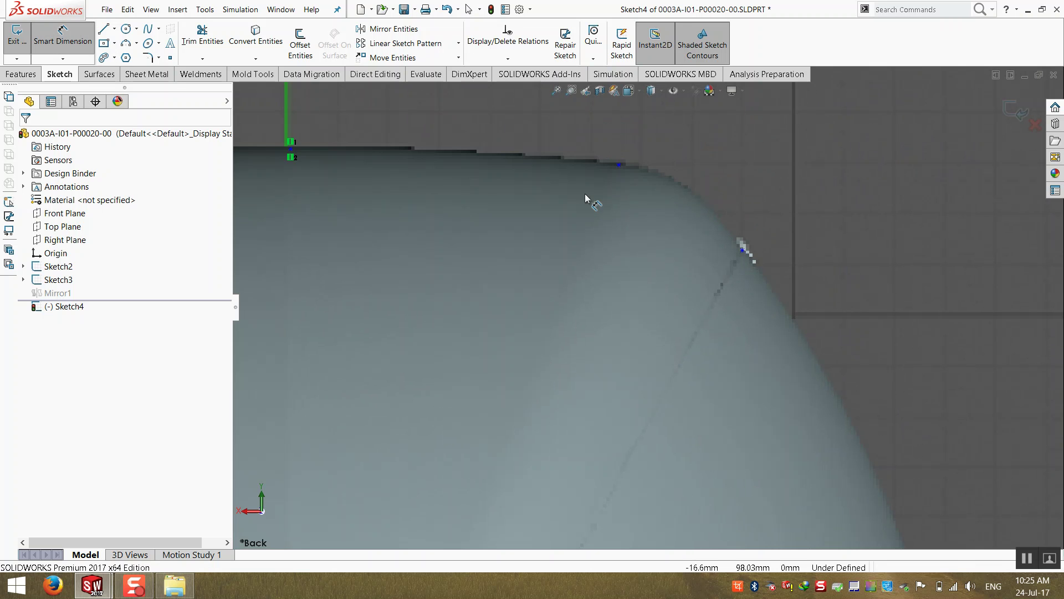
{"action": "left_click", "coordinate": [619, 165]}
{"action": "scroll", "coordinate": [444, 220], "scroll_direction": "up", "scroll_amount": 1}
{"action": "left_click", "coordinate": [400, 198]}
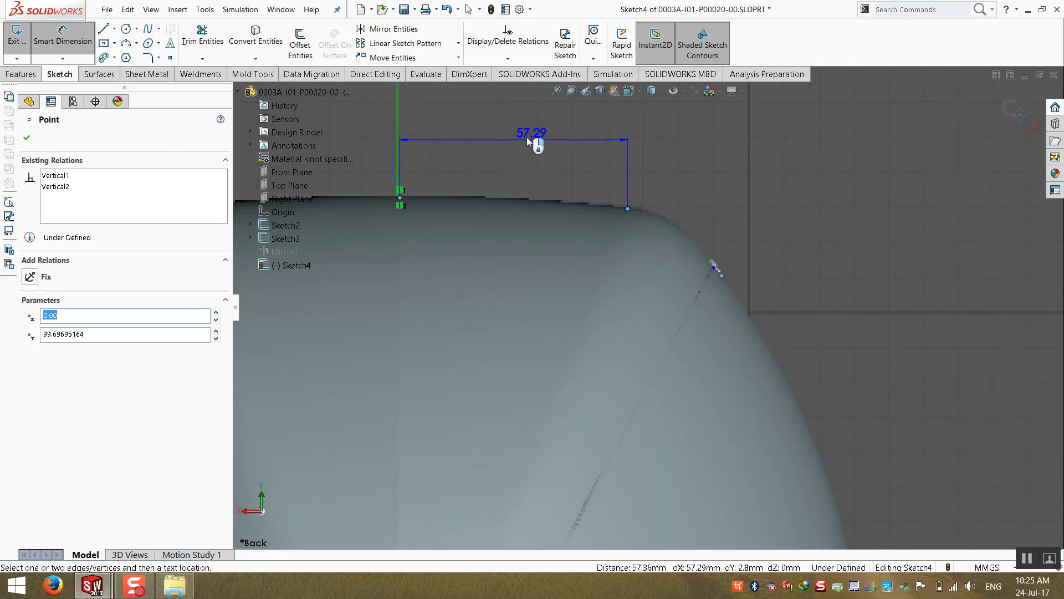
{"action": "left_click", "coordinate": [521, 126]}
{"action": "left_click_drag", "start_coordinate": [544, 108], "coordinate": [856, 95]}
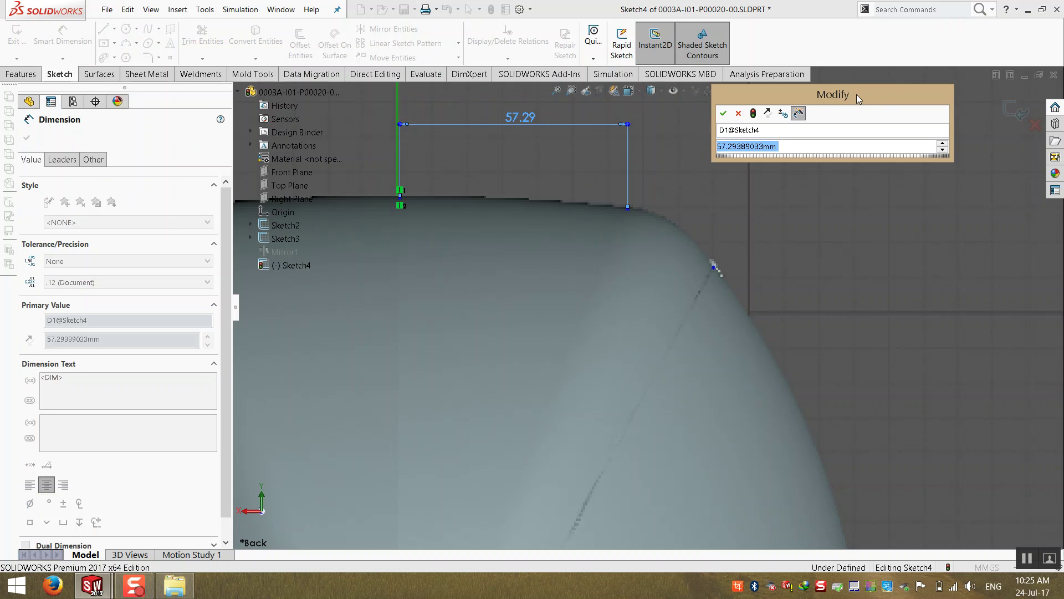
{"action": "type", "text": "58"}
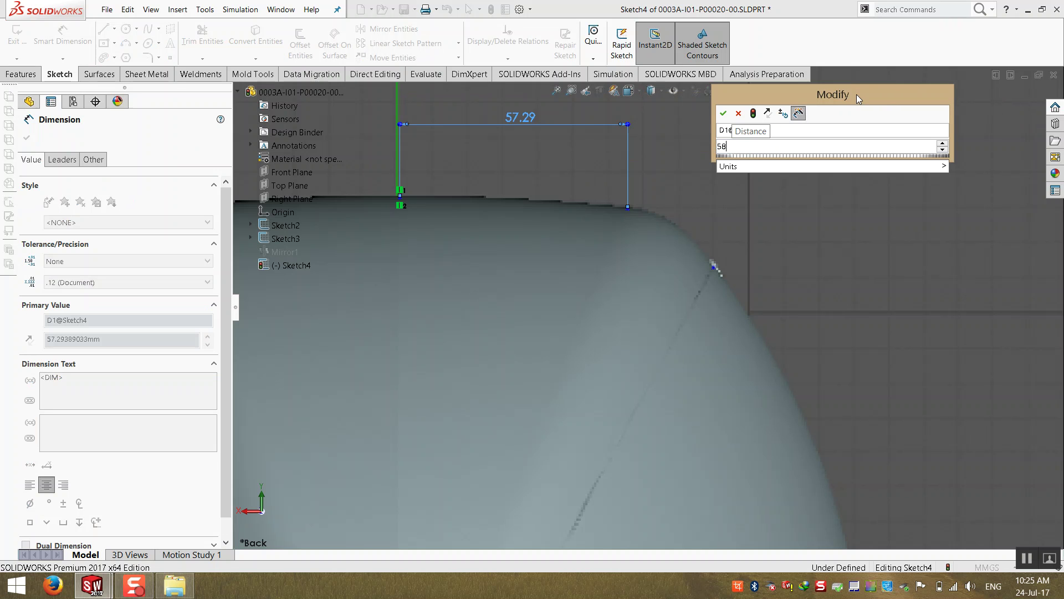
{"action": "key", "text": "Return"}
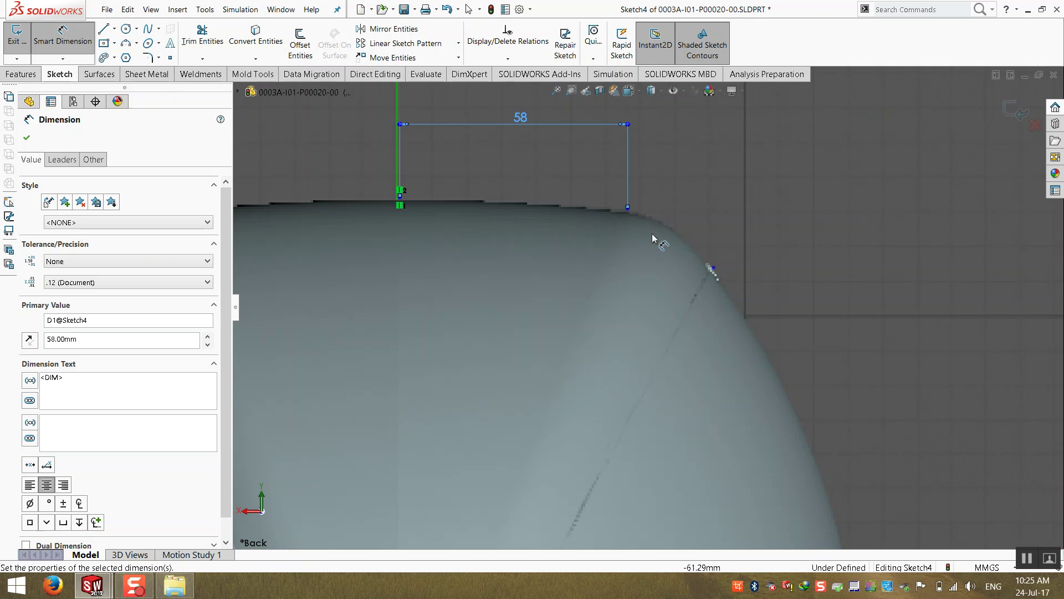
{"action": "key", "text": "Escape"}
- Try to dimension the vertical distance between the top centre point and the first point along the upper outline
{"action": "left_click", "coordinate": [628, 210]}
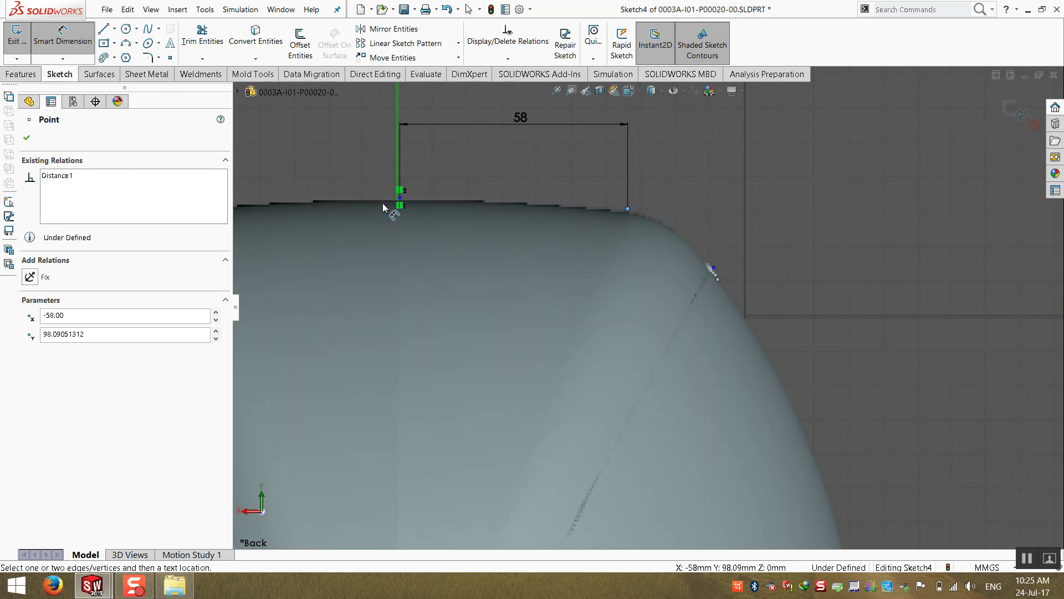
{"action": "left_click", "coordinate": [399, 198]}
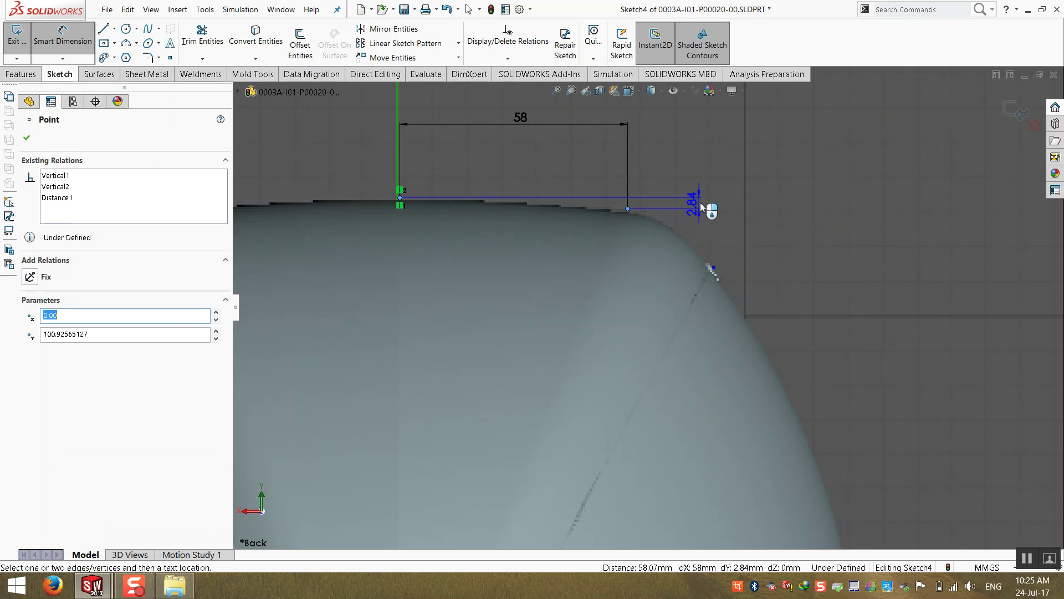
{"action": "left_click", "coordinate": [718, 202]}
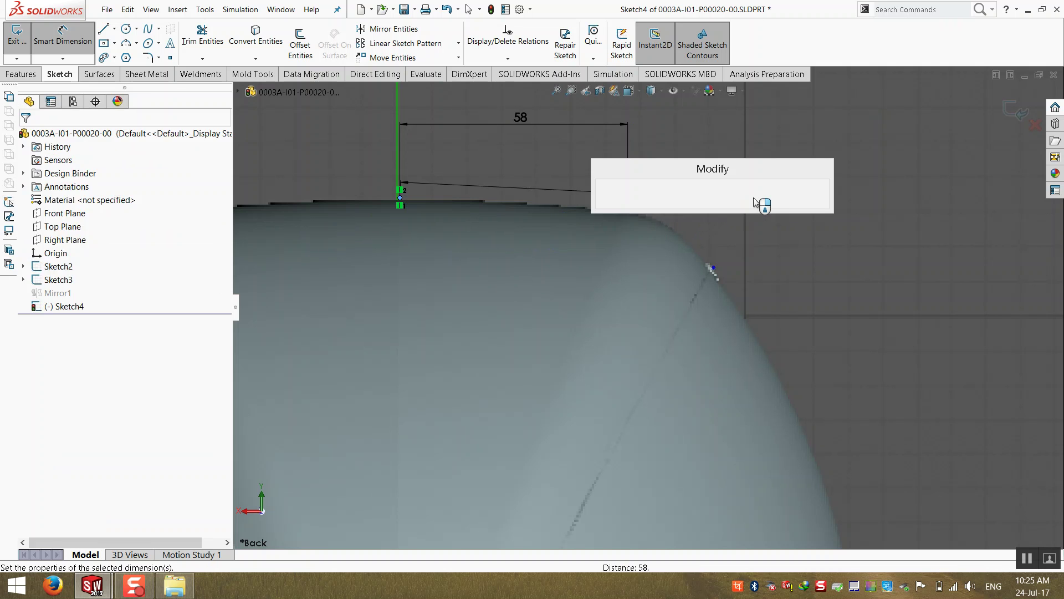
{"action": "left_click_drag", "start_coordinate": [723, 186], "coordinate": [807, 138]}
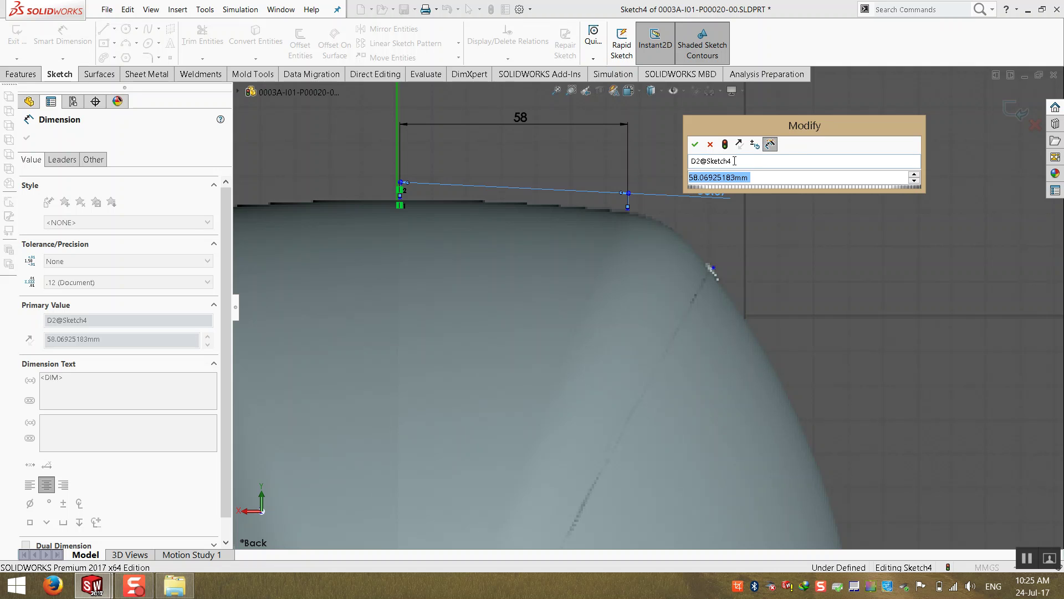
{"action": "left_click", "coordinate": [710, 145]}
{"action": "key", "text": "Escape"}
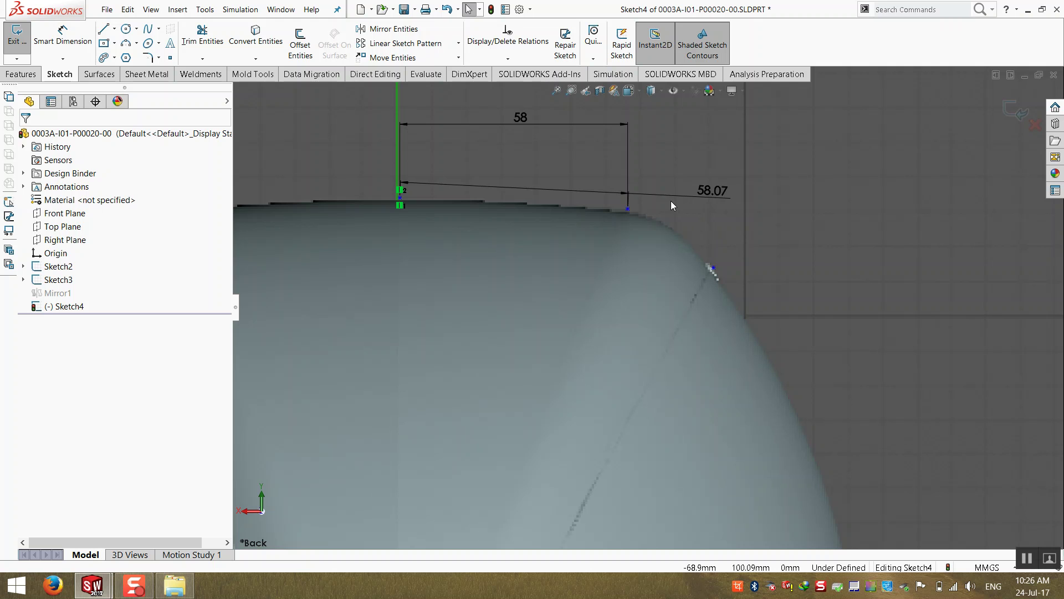
- Delete both dimensions between the top centre point and the first upper-outline point
{"action": "left_click", "coordinate": [670, 200]}
{"action": "key", "text": "Delete"}
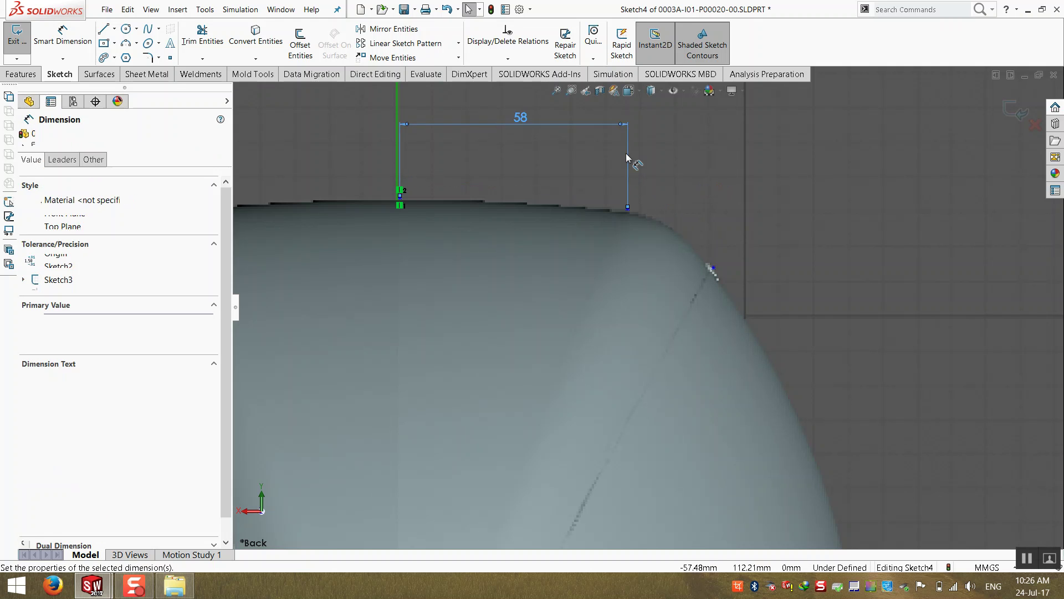
- Move the top centre point onto the hull's top edge at about Y 100.11 mm and add a Fix relation
{"action": "scroll", "coordinate": [421, 216], "scroll_direction": "down", "scroll_amount": 2}
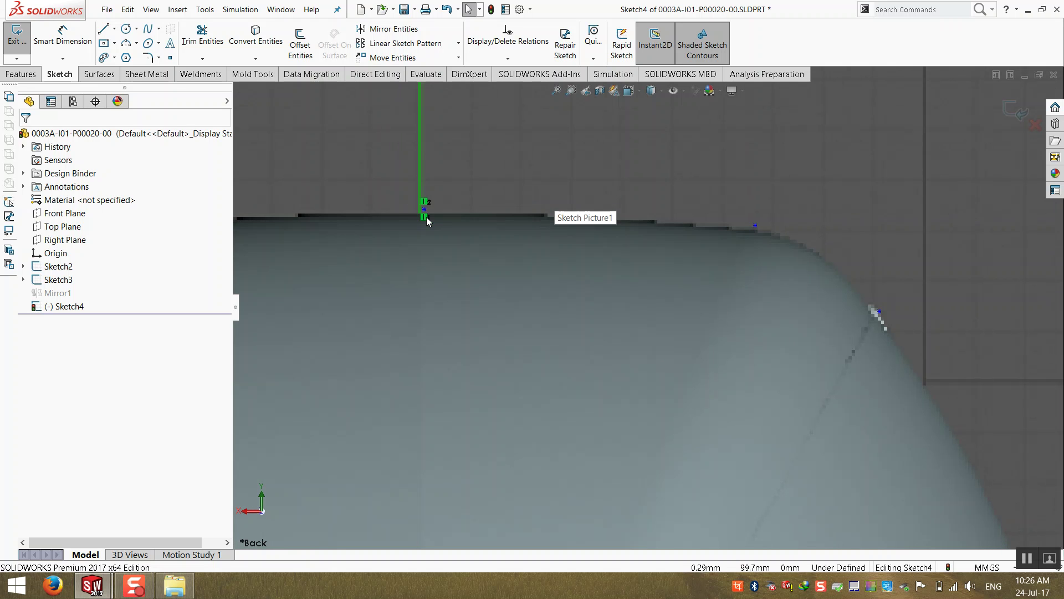
{"action": "mouse_move", "coordinate": [424, 210]}
{"action": "left_mouse_down"}
{"action": "mouse_move", "coordinate": [419, 231]}
{"action": "mouse_move", "coordinate": [420, 214]}
{"action": "left_mouse_up"}
{"action": "scroll", "coordinate": [424, 224], "scroll_direction": "down", "scroll_amount": 4}
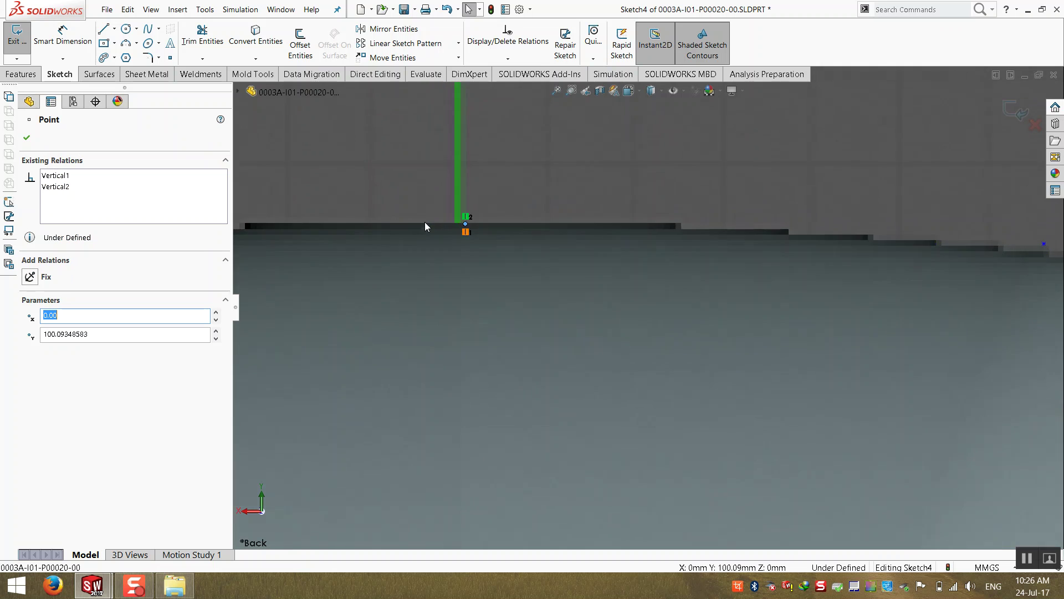
{"action": "mouse_move", "coordinate": [503, 235]}
{"action": "left_mouse_down"}
{"action": "mouse_move", "coordinate": [503, 349]}
{"action": "mouse_move", "coordinate": [505, 232]}
{"action": "left_mouse_up"}
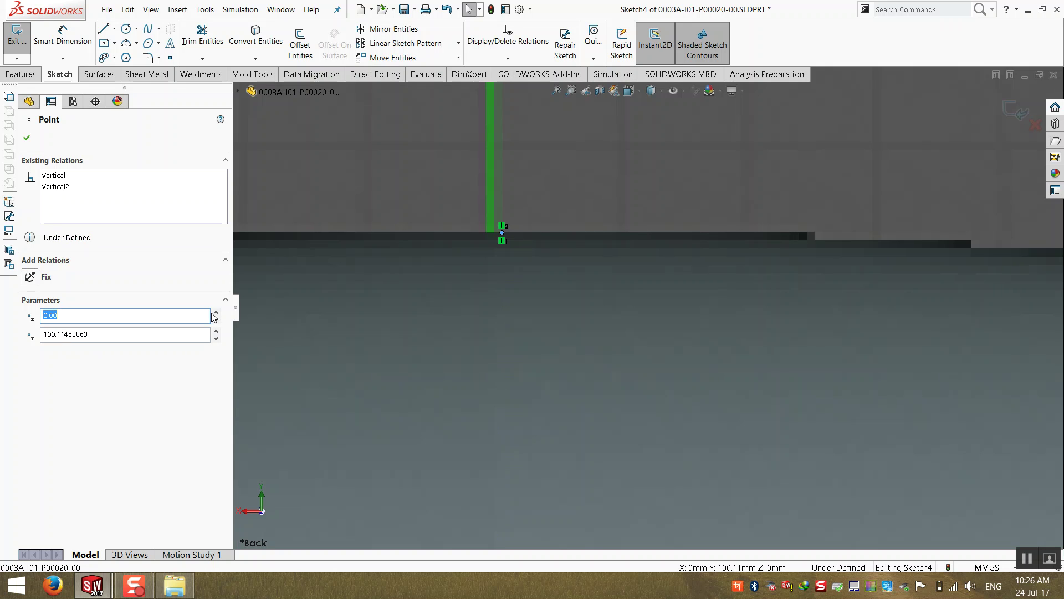
{"action": "left_click", "coordinate": [29, 276]}
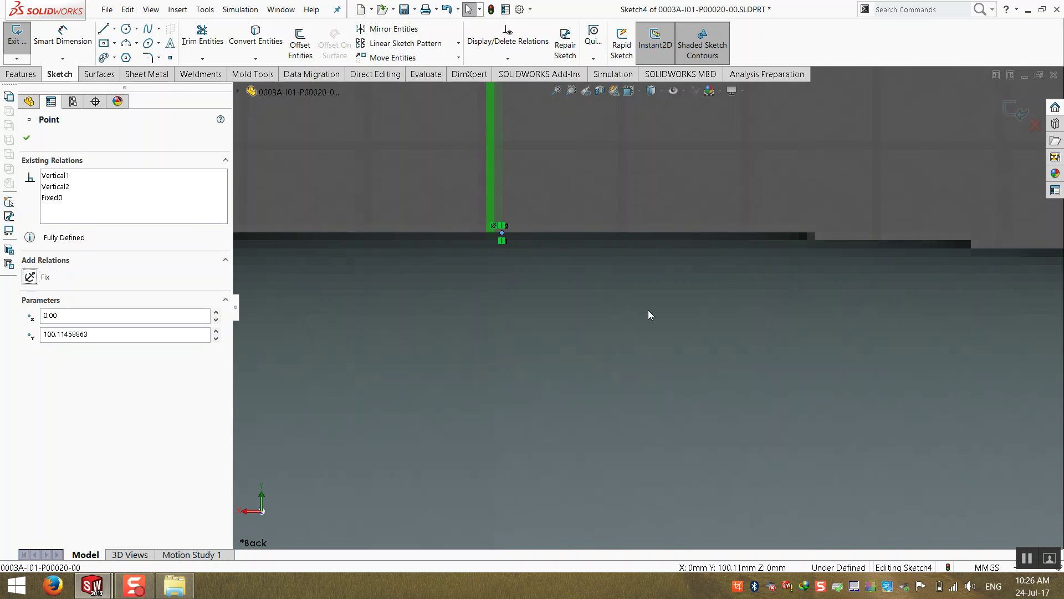
{"action": "left_click", "coordinate": [566, 275]}
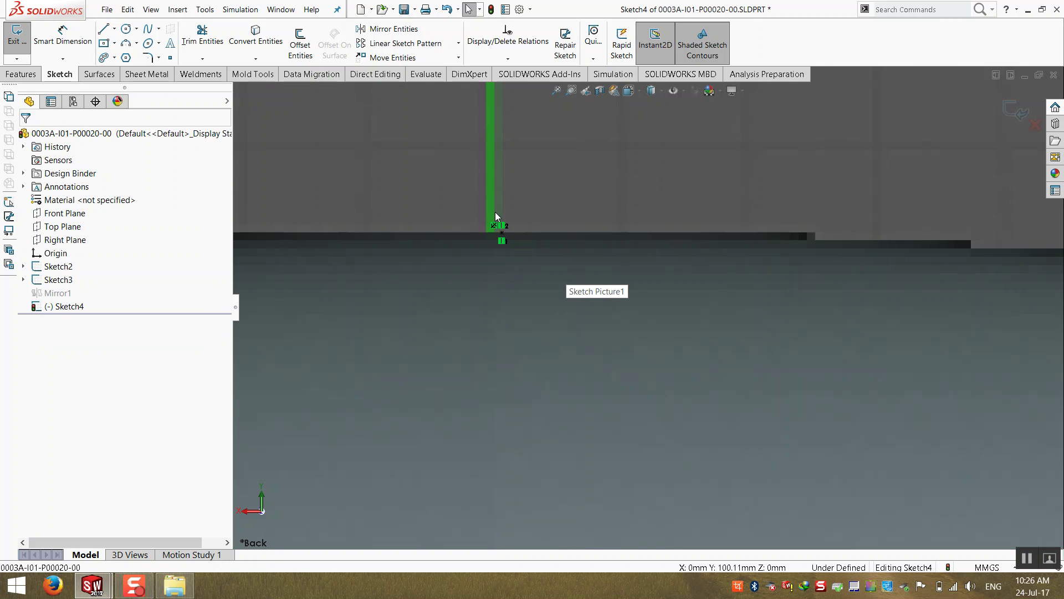
{"action": "mouse_move", "coordinate": [502, 240]}
{"action": "left_mouse_down"}
{"action": "mouse_move", "coordinate": [517, 312]}
{"action": "mouse_move", "coordinate": [503, 386]}
{"action": "left_mouse_up"}
{"action": "left_click_drag", "start_coordinate": [541, 292], "coordinate": [514, 305]}
{"action": "left_click", "coordinate": [514, 305]}
- Position the bottom centre point level with the hull's lowest edge at about Y -116.11 mm and add a Fix relation
{"action": "scroll", "coordinate": [514, 305], "scroll_direction": "up", "scroll_amount": 10}
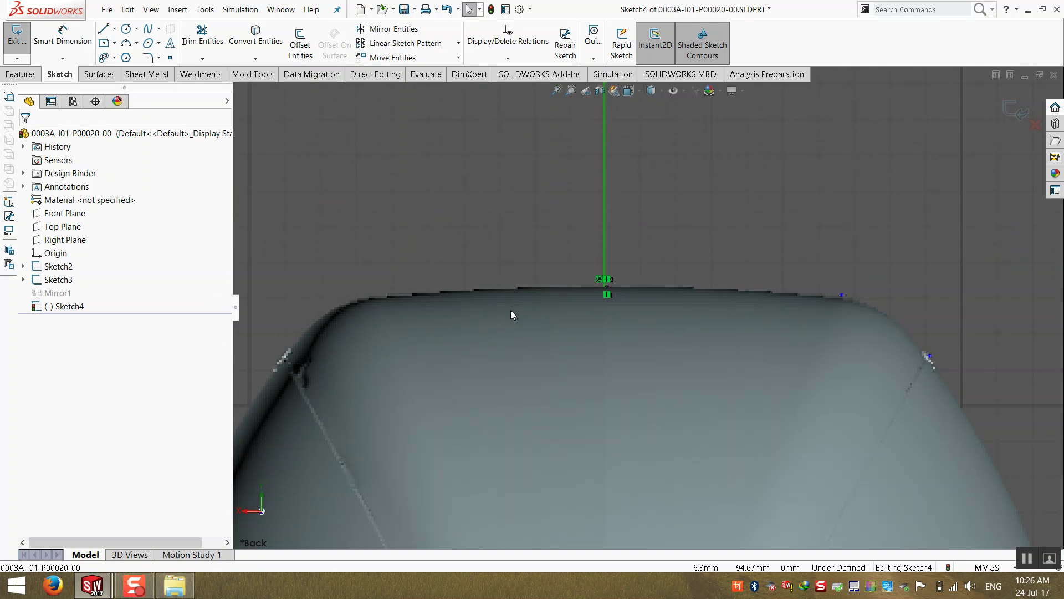
{"action": "scroll", "coordinate": [646, 494], "scroll_direction": "down", "scroll_amount": 10}
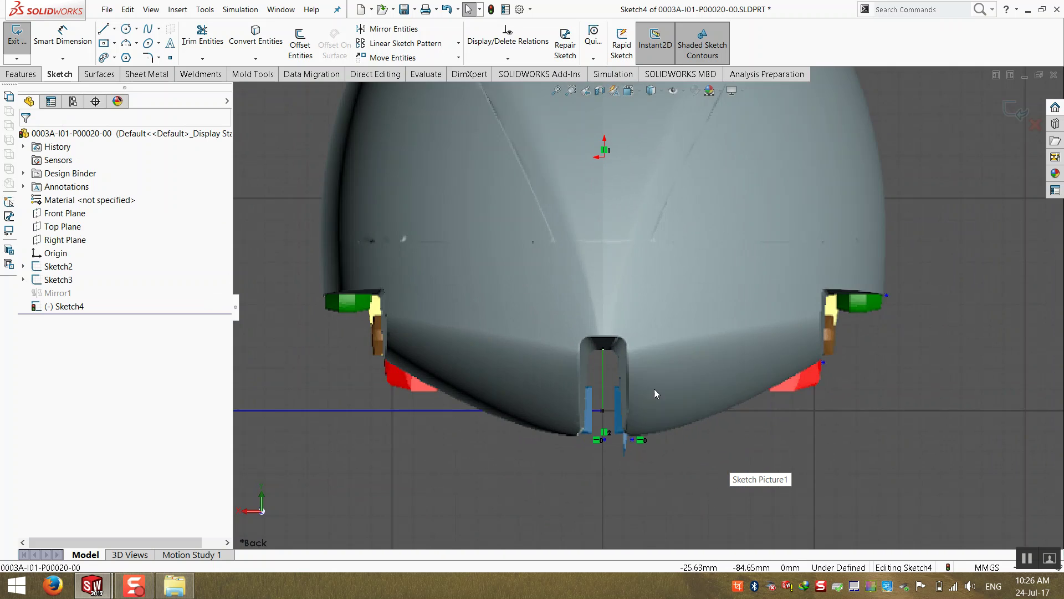
{"action": "left_click_drag", "start_coordinate": [559, 437], "coordinate": [564, 419]}
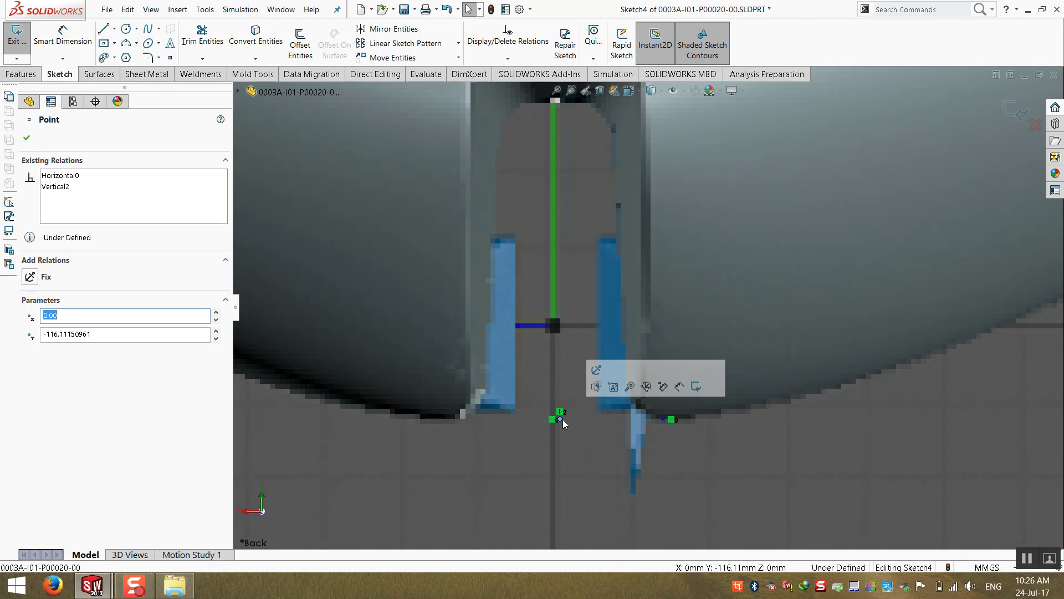
{"action": "left_click", "coordinate": [561, 426]}
{"action": "left_click", "coordinate": [559, 419]}
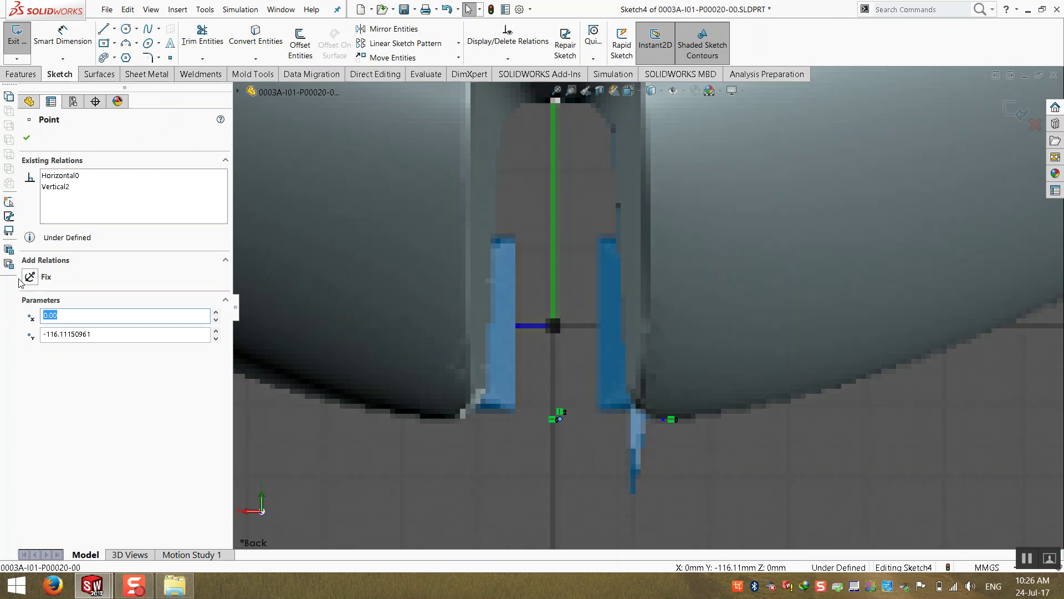
{"action": "left_click", "coordinate": [30, 277]}
{"action": "left_click", "coordinate": [451, 486]}
- Place the zero reference of a new ordinate dimension set at the top centre point, with its text below the top edge
{"action": "key", "text": "f"}
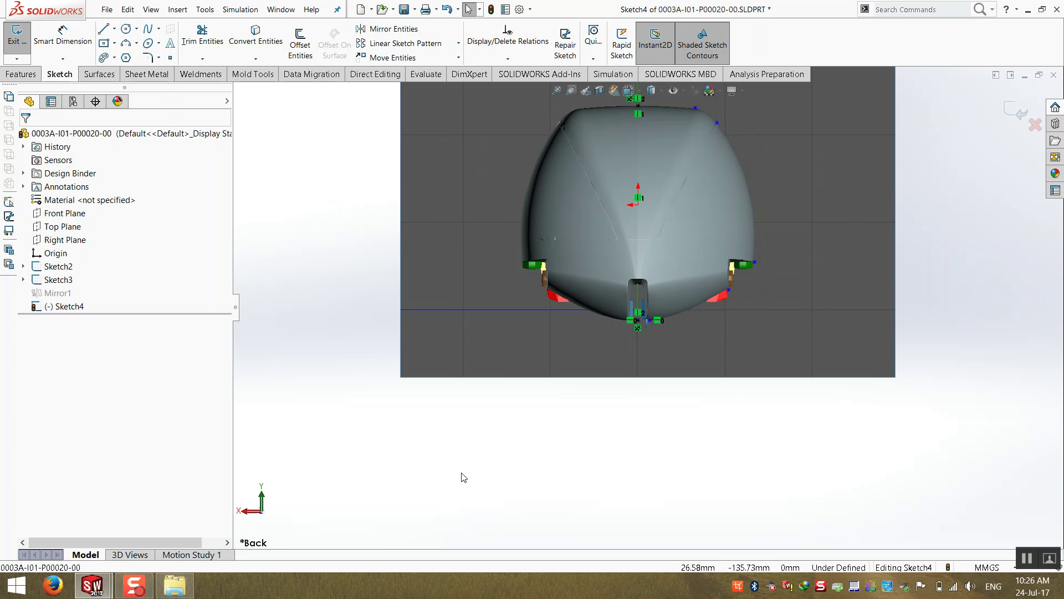
{"action": "scroll", "coordinate": [703, 184], "scroll_direction": "down", "scroll_amount": 5}
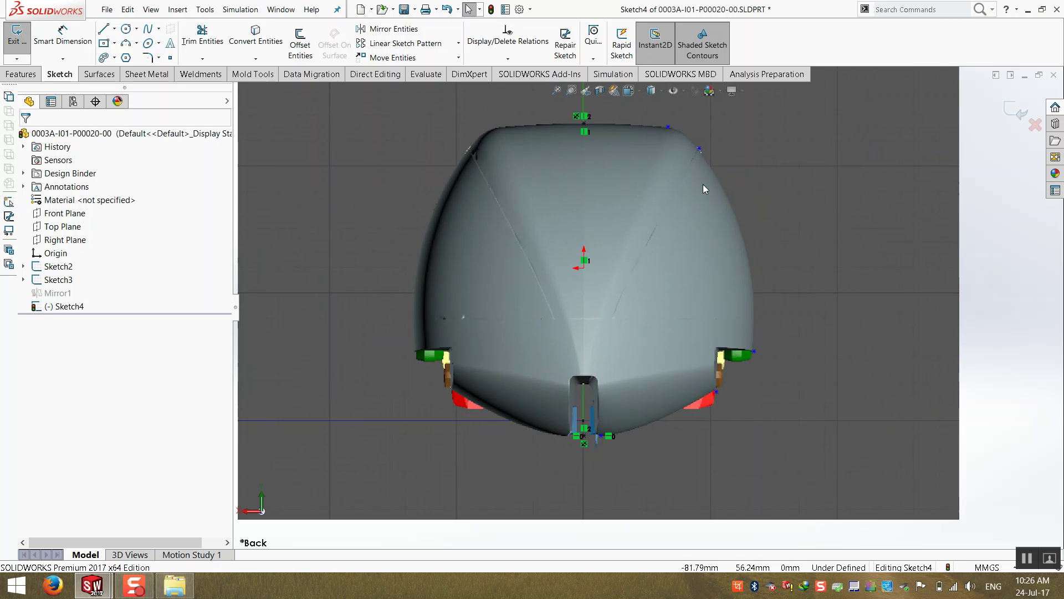
{"action": "scroll", "coordinate": [464, 138], "scroll_direction": "down", "scroll_amount": 5}
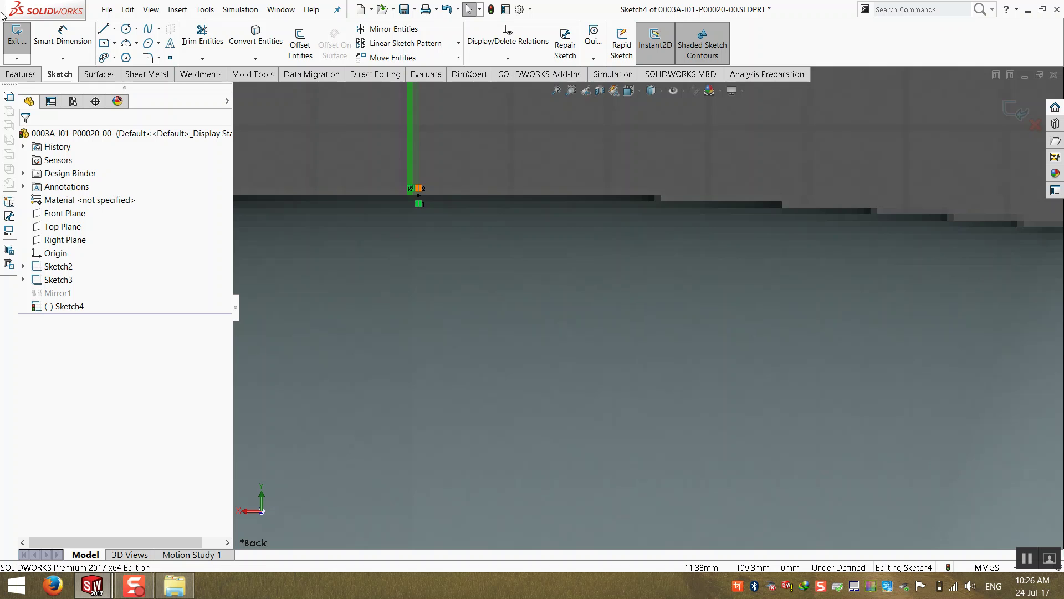
{"action": "left_click", "coordinate": [63, 59]}
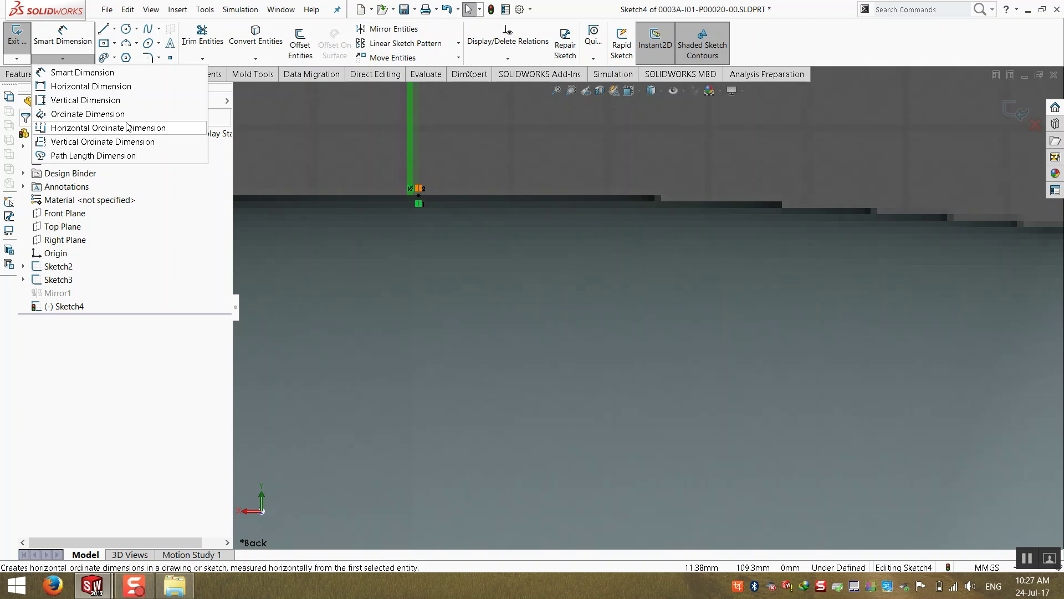
{"action": "left_click", "coordinate": [89, 115]}
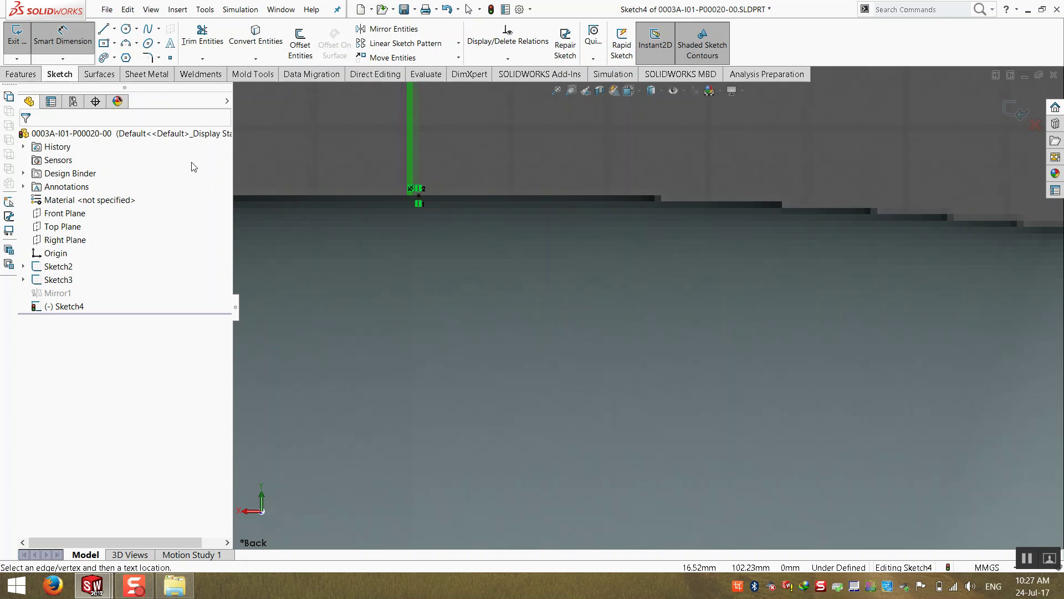
{"action": "left_click", "coordinate": [420, 194]}
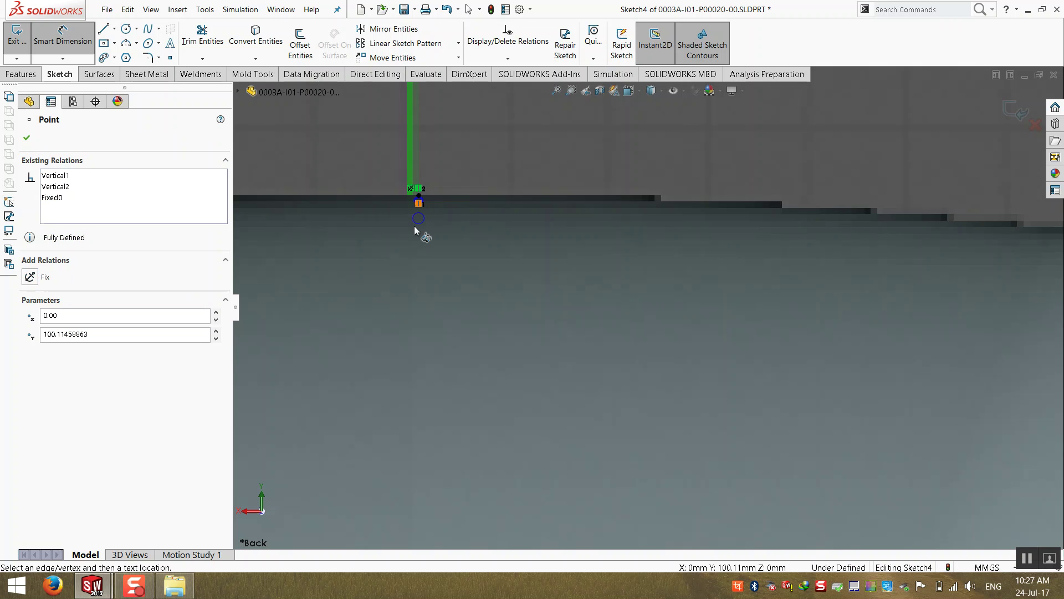
{"action": "left_click", "coordinate": [407, 330]}
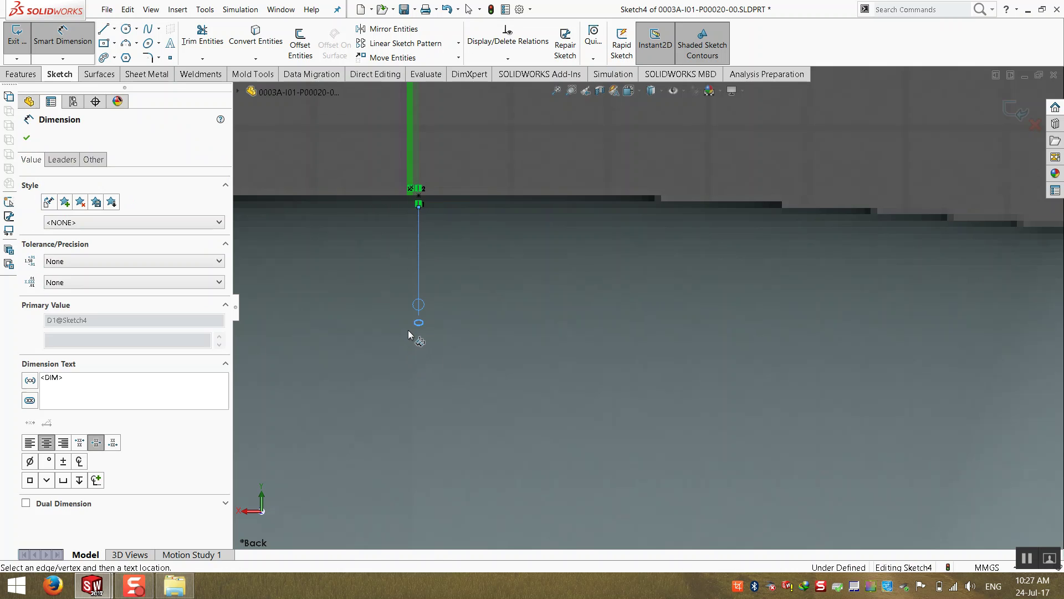
- Add horizontal ordinate dimensions to the first upper-outline point and the point on the hull's upper shoulder
{"action": "scroll", "coordinate": [579, 288], "scroll_direction": "up", "scroll_amount": 3}
{"action": "scroll", "coordinate": [579, 289], "scroll_direction": "up", "scroll_amount": 3}
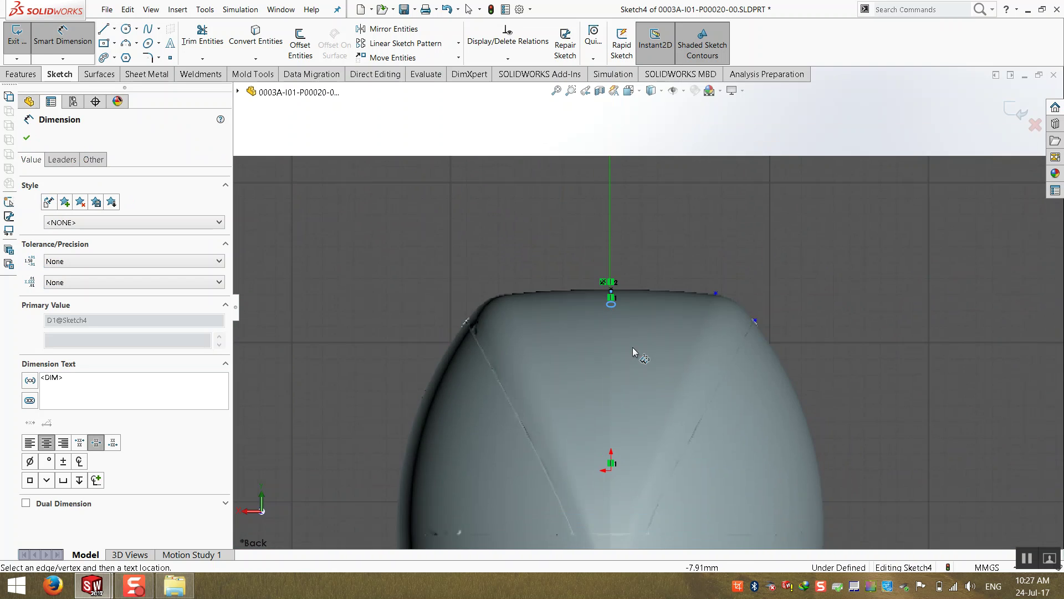
{"action": "scroll", "coordinate": [739, 256], "scroll_direction": "down", "scroll_amount": 3}
{"action": "left_click", "coordinate": [826, 171]}
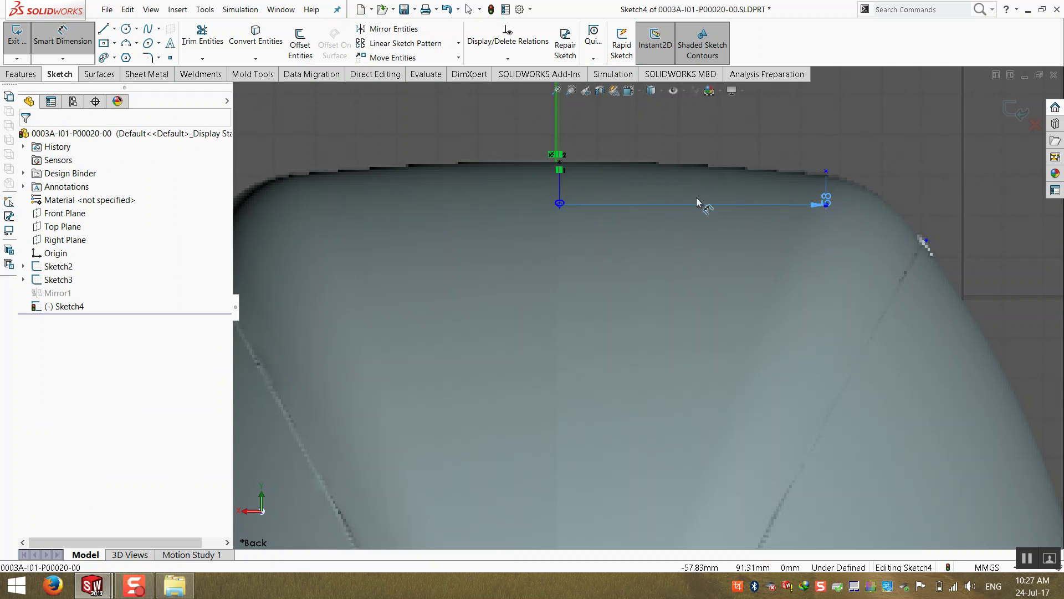
{"action": "left_click", "coordinate": [698, 249]}
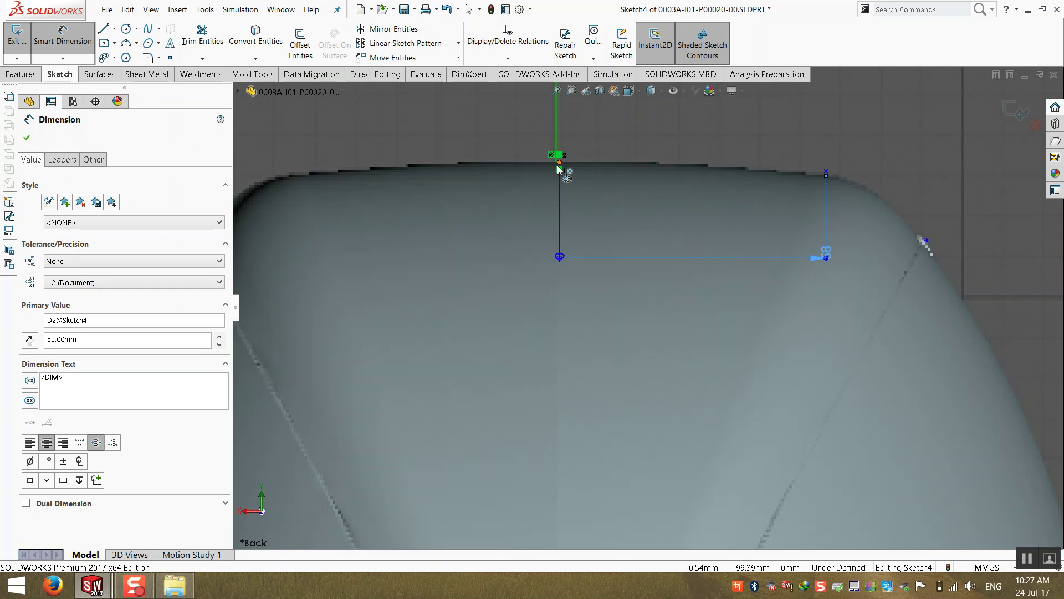
{"action": "scroll", "coordinate": [853, 363], "scroll_direction": "up", "scroll_amount": 3}
{"action": "scroll", "coordinate": [708, 208], "scroll_direction": "down", "scroll_amount": 3}
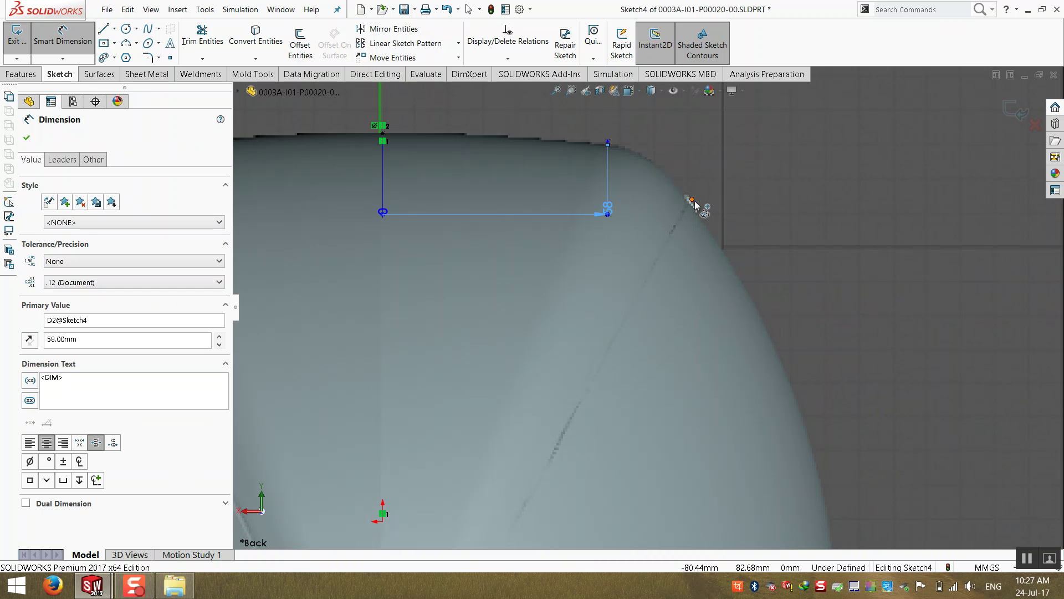
{"action": "left_click", "coordinate": [694, 201]}
{"action": "scroll", "coordinate": [705, 338], "scroll_direction": "up", "scroll_amount": 4}
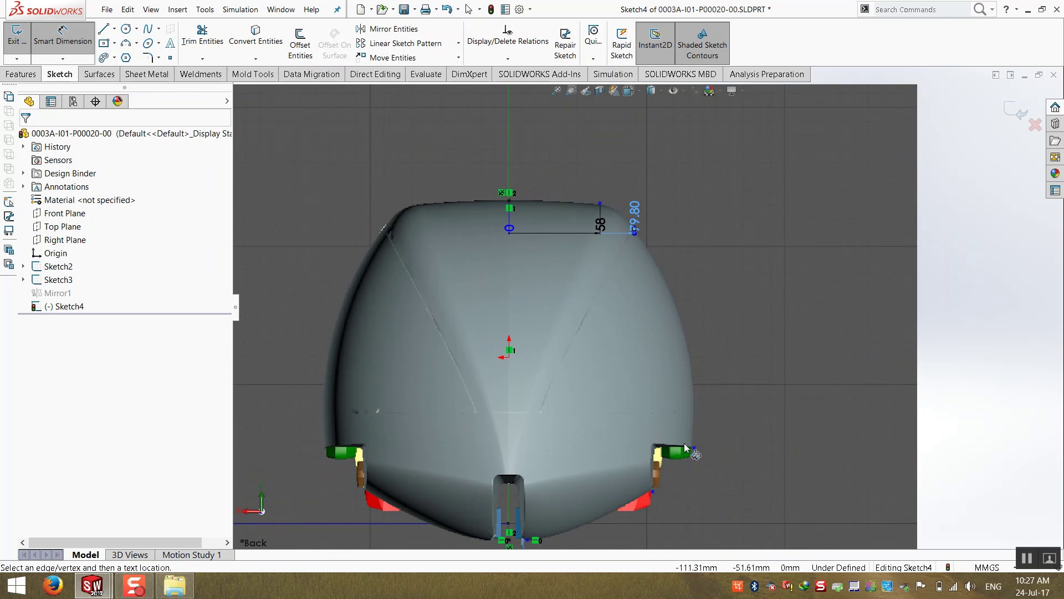
- Add horizontal ordinate dimensions to the points beside the green part, the red part and the bottom centre slot
{"action": "scroll", "coordinate": [683, 470], "scroll_direction": "up", "scroll_amount": 2}
{"action": "scroll", "coordinate": [642, 414], "scroll_direction": "down", "scroll_amount": 5}
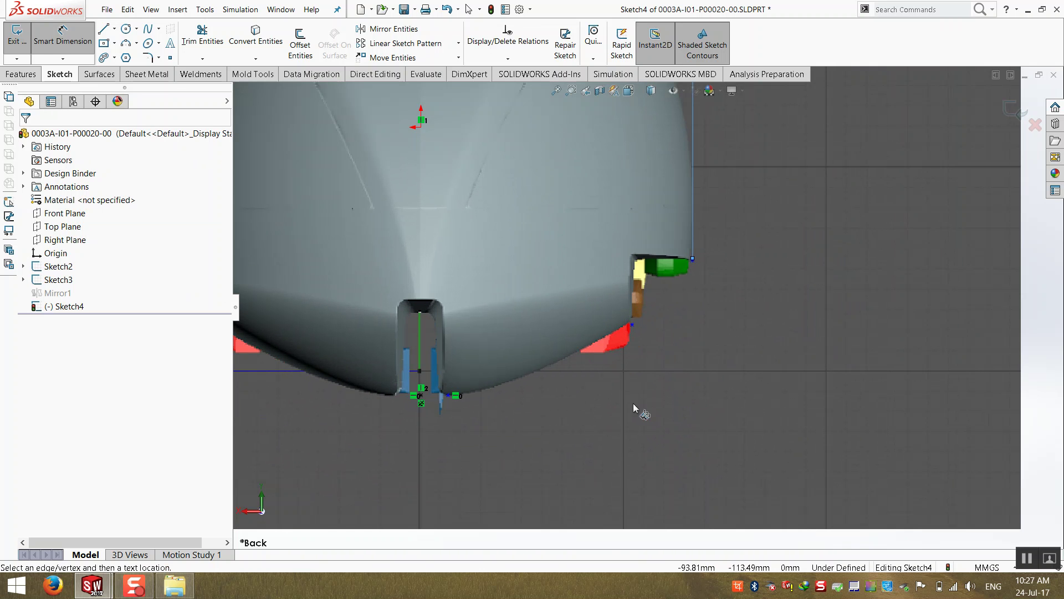
{"action": "left_click", "coordinate": [633, 326]}
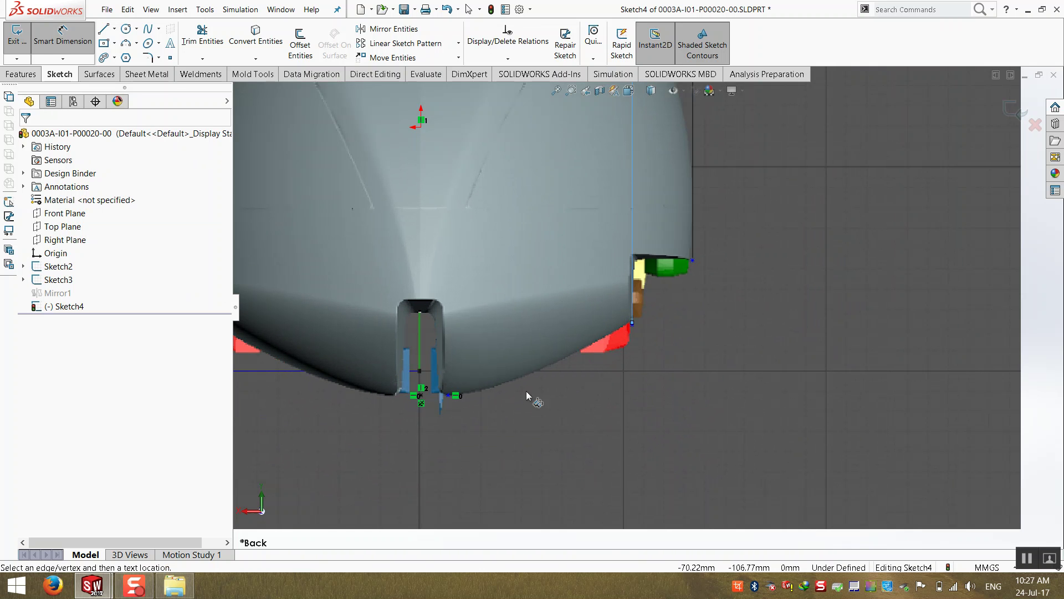
{"action": "left_click", "coordinate": [447, 396]}
{"action": "scroll", "coordinate": [452, 434], "scroll_direction": "up", "scroll_amount": 3}
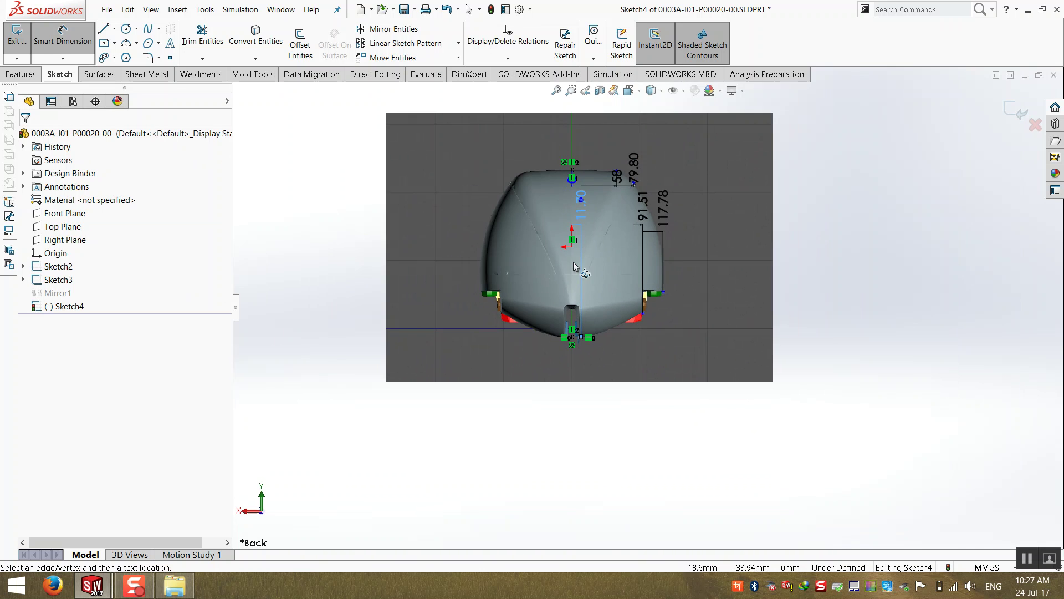
{"action": "scroll", "coordinate": [537, 291], "scroll_direction": "down", "scroll_amount": 2}
{"action": "scroll", "coordinate": [646, 202], "scroll_direction": "down", "scroll_amount": 3}
{"action": "key", "text": "Escape"}
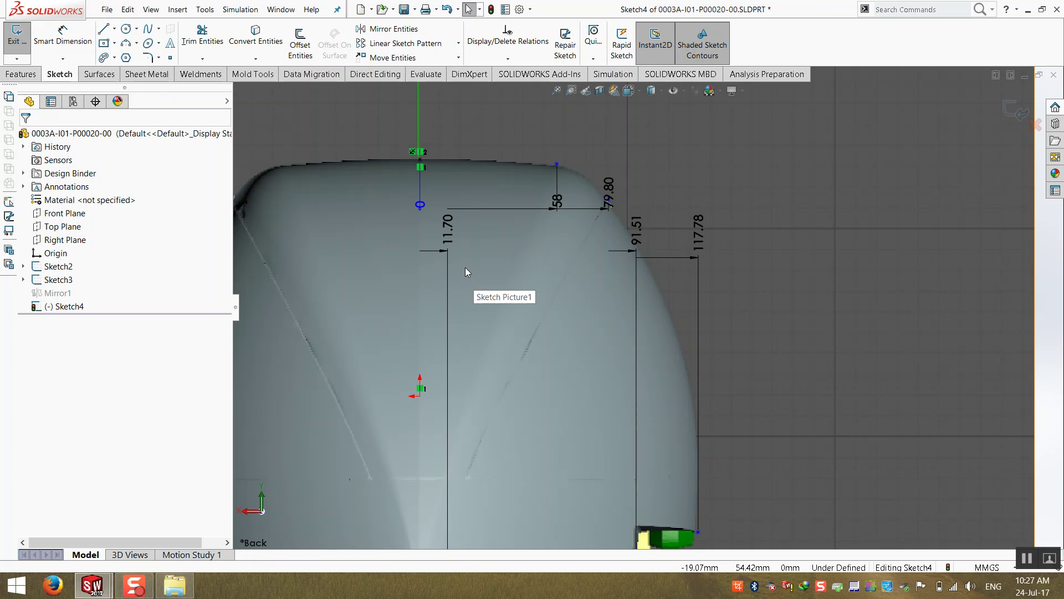
- Try to edit the value of the zero ordinate dimension at the top centre point
{"action": "key", "text": "f"}
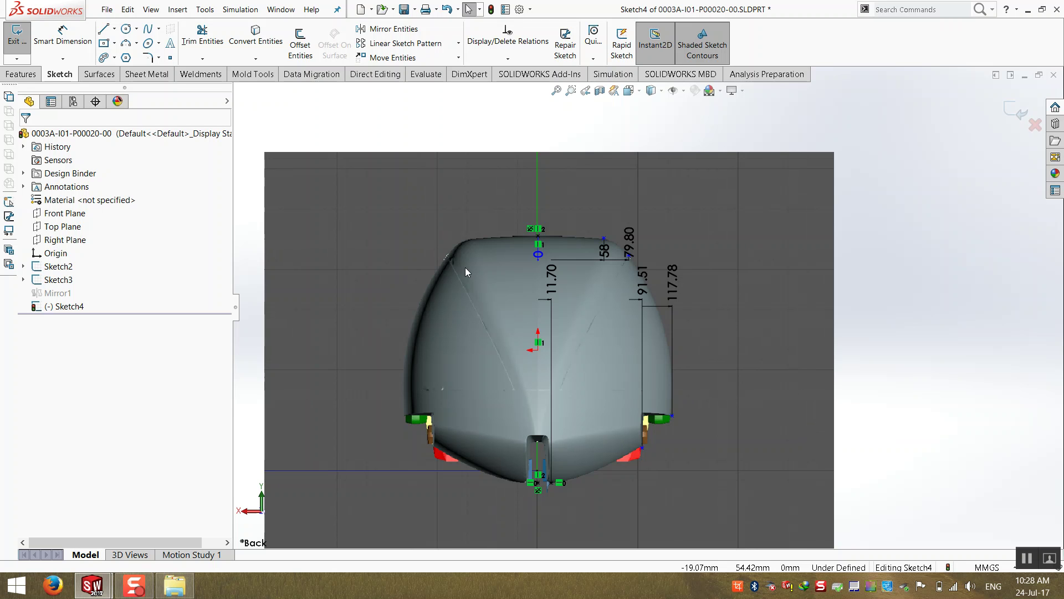
{"action": "double_click", "coordinate": [544, 260]}
{"action": "left_click", "coordinate": [652, 293]}
{"action": "left_click", "coordinate": [580, 248]}
{"action": "double_click", "coordinate": [547, 263]}
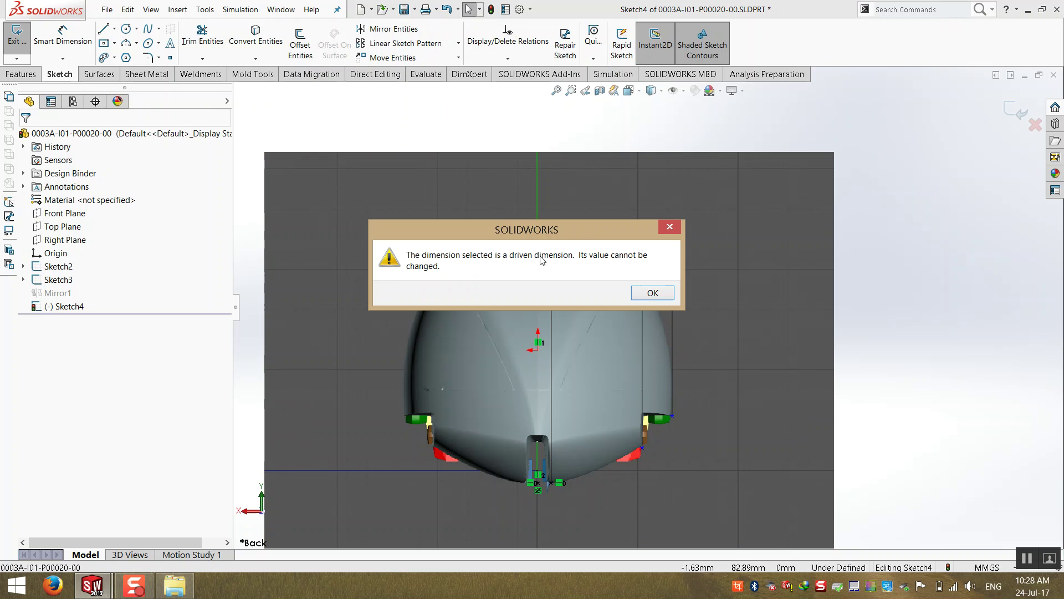
{"action": "left_click", "coordinate": [649, 292]}
- Turn off the ordinate chain in the leader display settings of the 58 mm horizontal ordinate dimension
{"action": "left_click", "coordinate": [574, 260]}
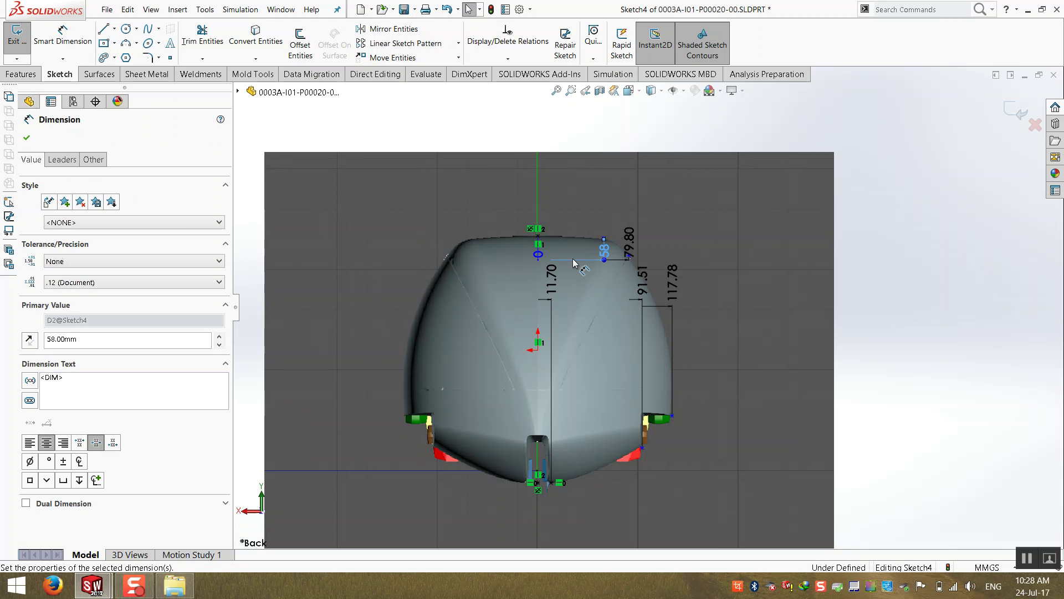
{"action": "left_click", "coordinate": [62, 160]}
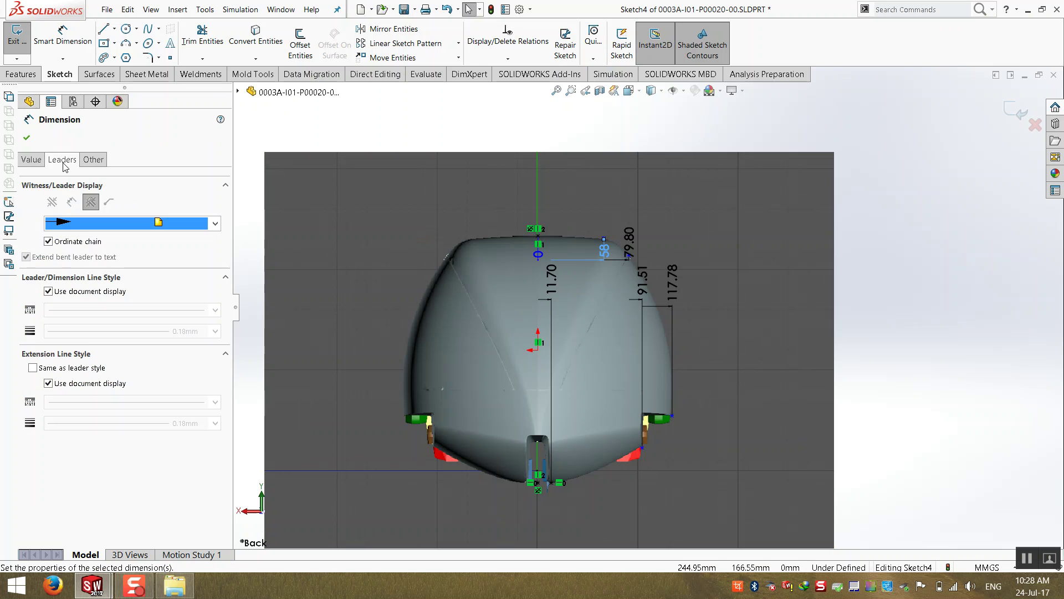
{"action": "left_click", "coordinate": [49, 241]}
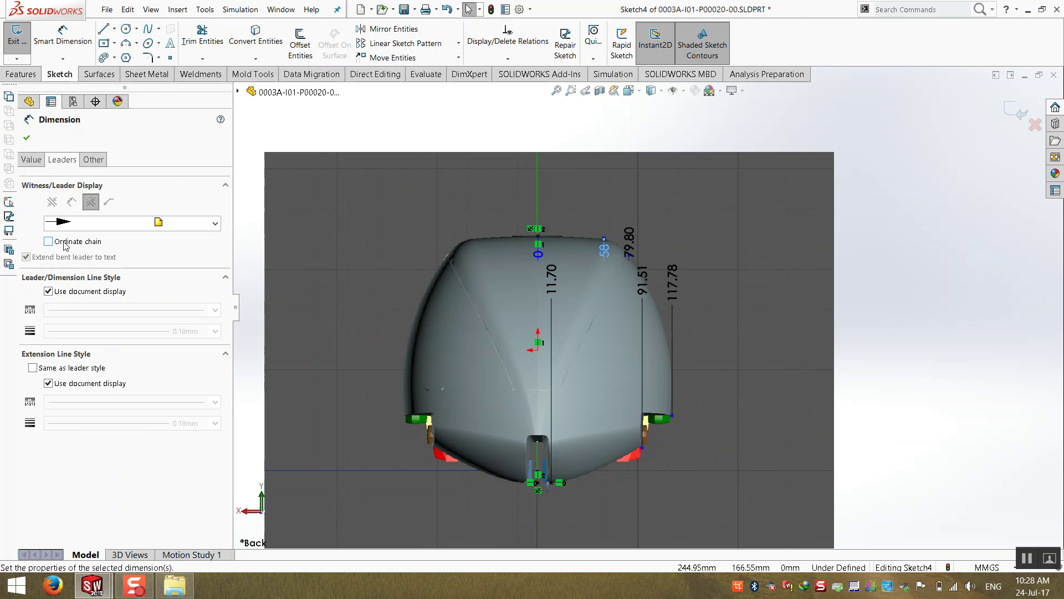
{"action": "scroll", "coordinate": [610, 338], "scroll_direction": "up", "scroll_amount": 2}
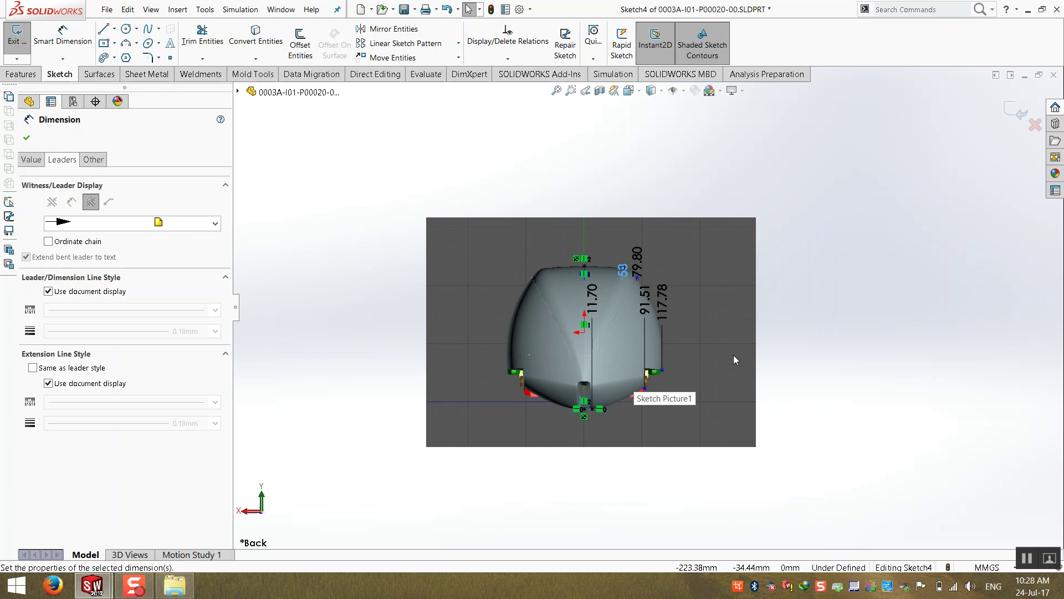
{"action": "key", "text": "Escape"}
- Move the horizontal ordinate dimension texts above the hull's top edge and align the 11.70 text with the row
{"action": "scroll", "coordinate": [607, 358], "scroll_direction": "down", "scroll_amount": 3}
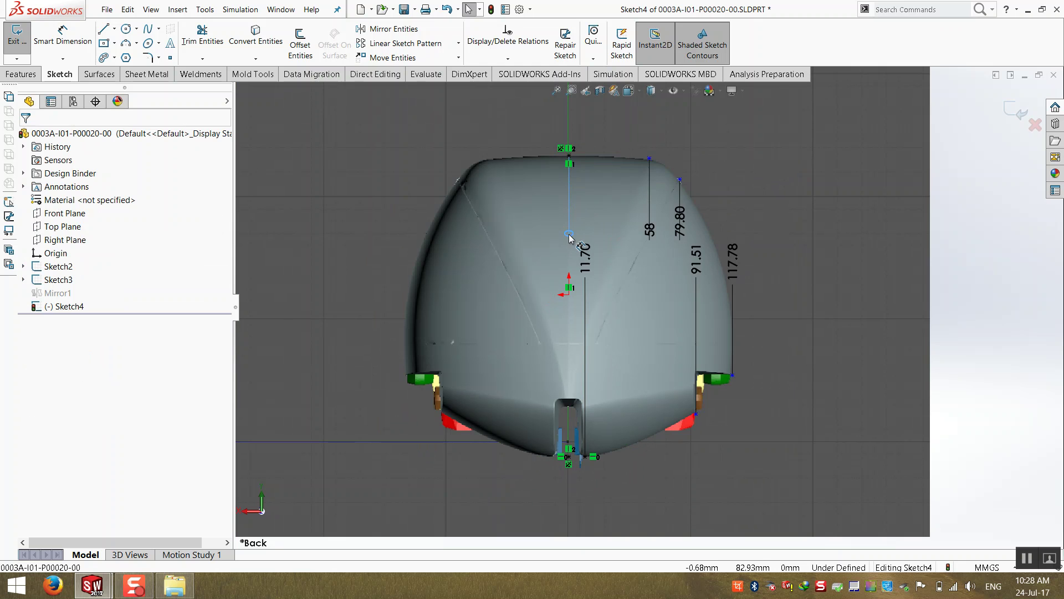
{"action": "left_click_drag", "start_coordinate": [570, 201], "coordinate": [537, 137]}
{"action": "key", "text": "Escape"}
{"action": "scroll", "coordinate": [607, 221], "scroll_direction": "down", "scroll_amount": 3}
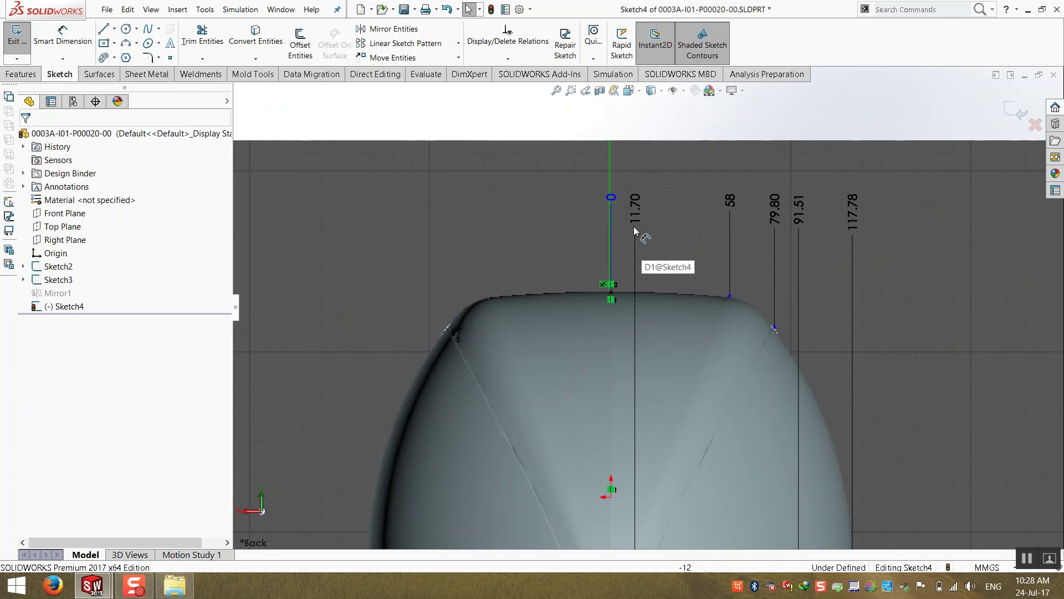
{"action": "left_click", "coordinate": [636, 205]}
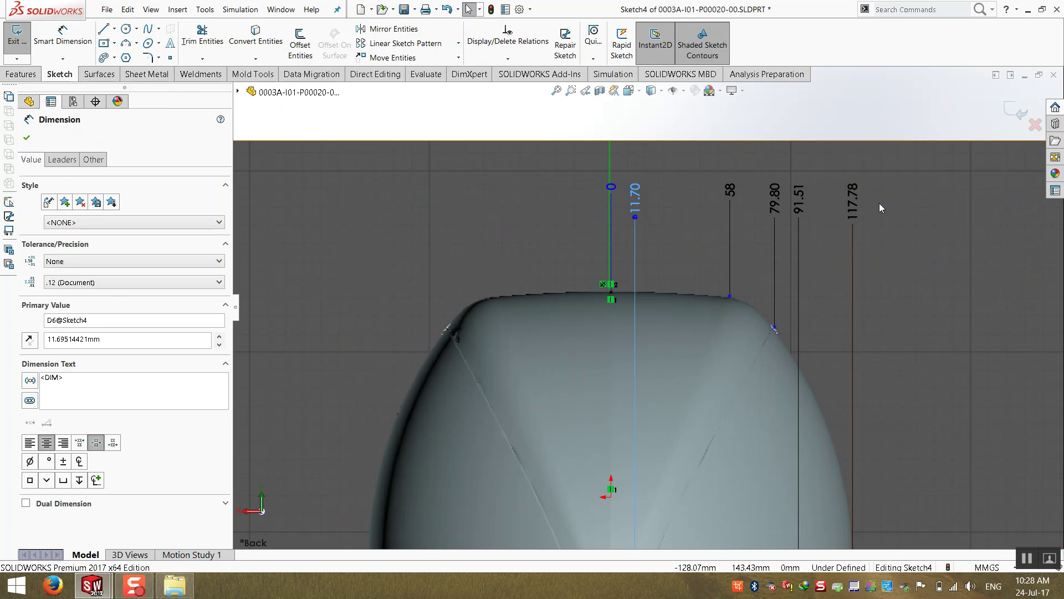
{"action": "scroll", "coordinate": [856, 342], "scroll_direction": "up", "scroll_amount": 2}
{"action": "scroll", "coordinate": [823, 416], "scroll_direction": "down", "scroll_amount": 4}
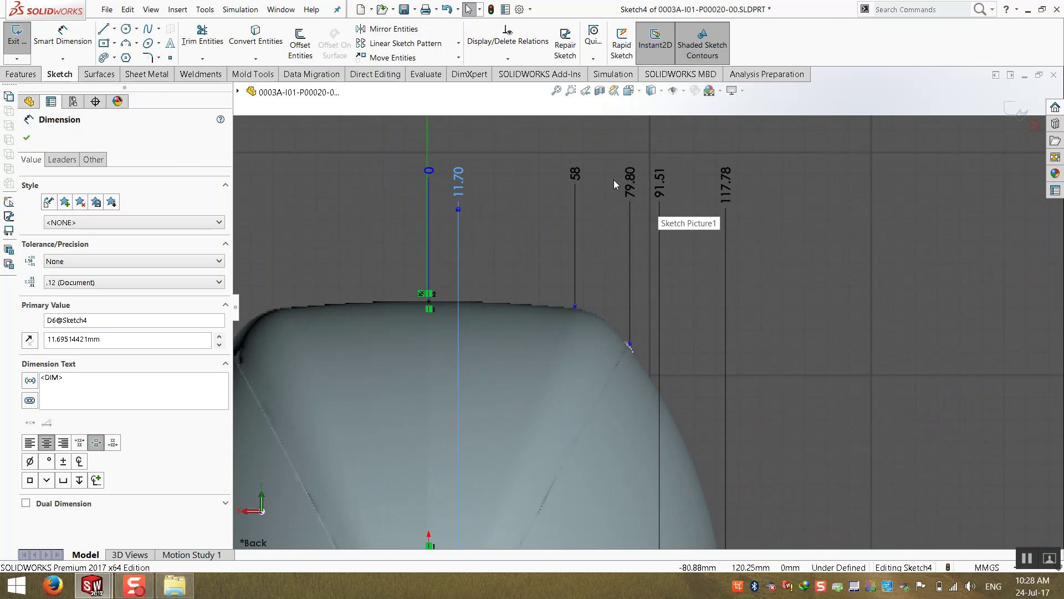
- Test the first upper-outline point's horizontal ordinate dimension at 55 and 85 mm, then return it to 58 mm
{"action": "double_click", "coordinate": [565, 180]}
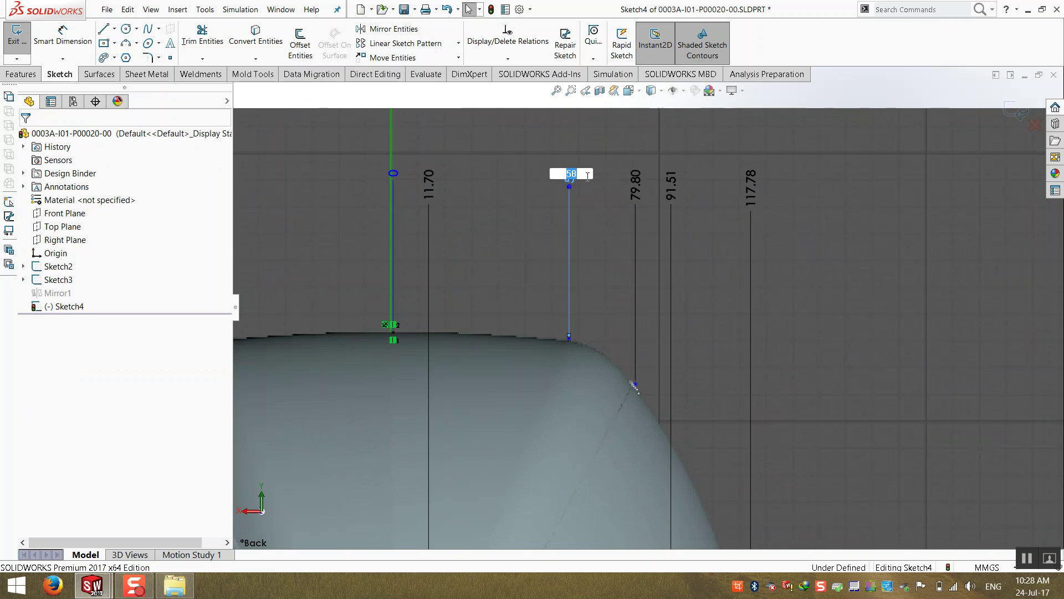
{"action": "type", "text": "55"}
{"action": "key", "text": "Return"}
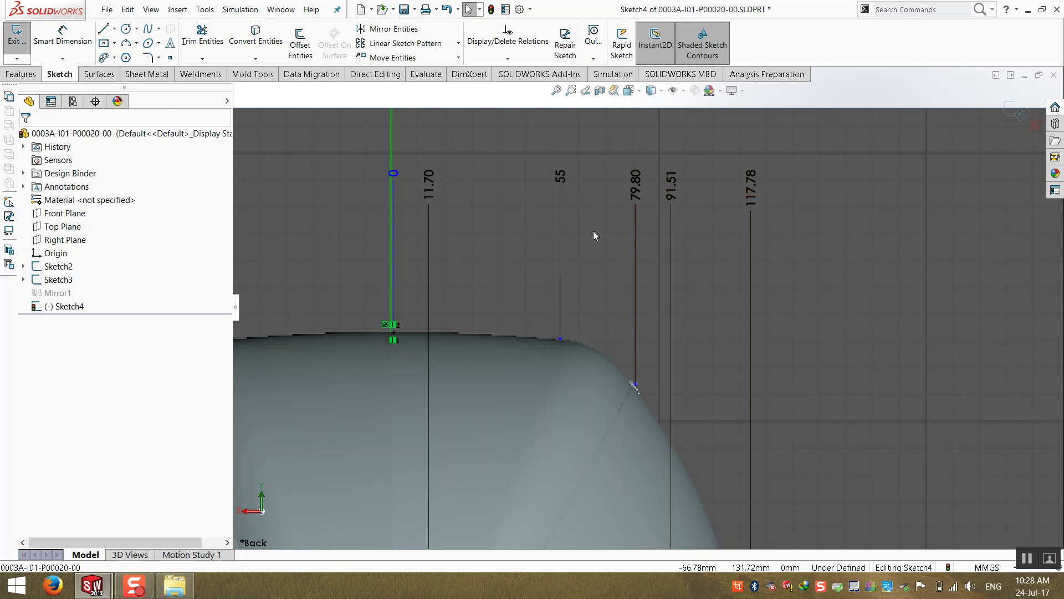
{"action": "left_click", "coordinate": [561, 178]}
{"action": "type", "text": "85"}
{"action": "key", "text": "Return"}
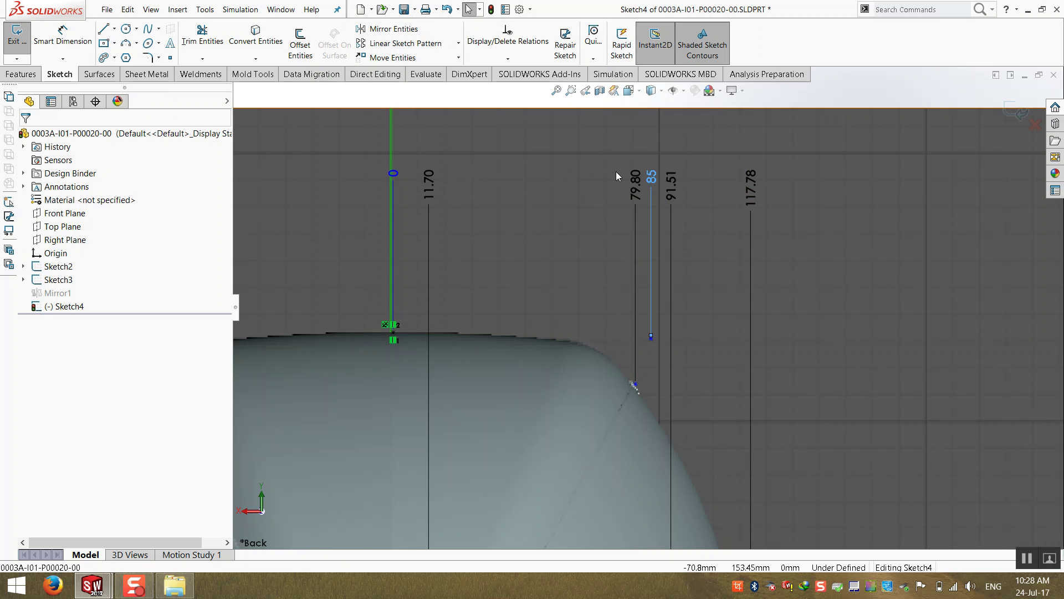
{"action": "double_click", "coordinate": [650, 178]}
{"action": "type", "text": "58"}
{"action": "key", "text": "Return"}
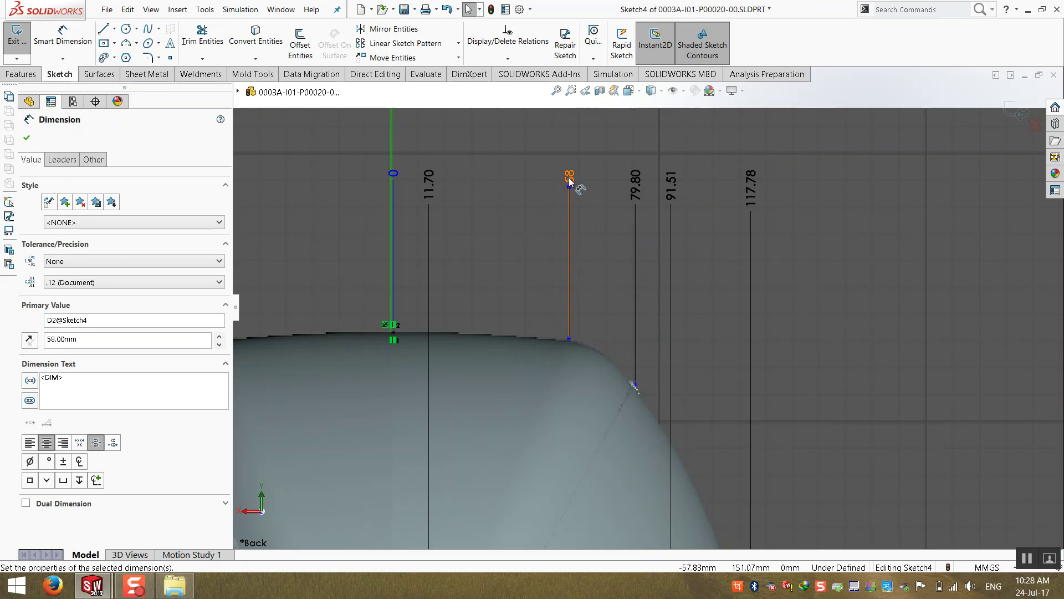
- Set the horizontal ordinate dimension of the point on the hull's upper shoulder to 79 mm
{"action": "double_click", "coordinate": [641, 181]}
{"action": "type", "text": "79"}
{"action": "key", "text": "Return"}
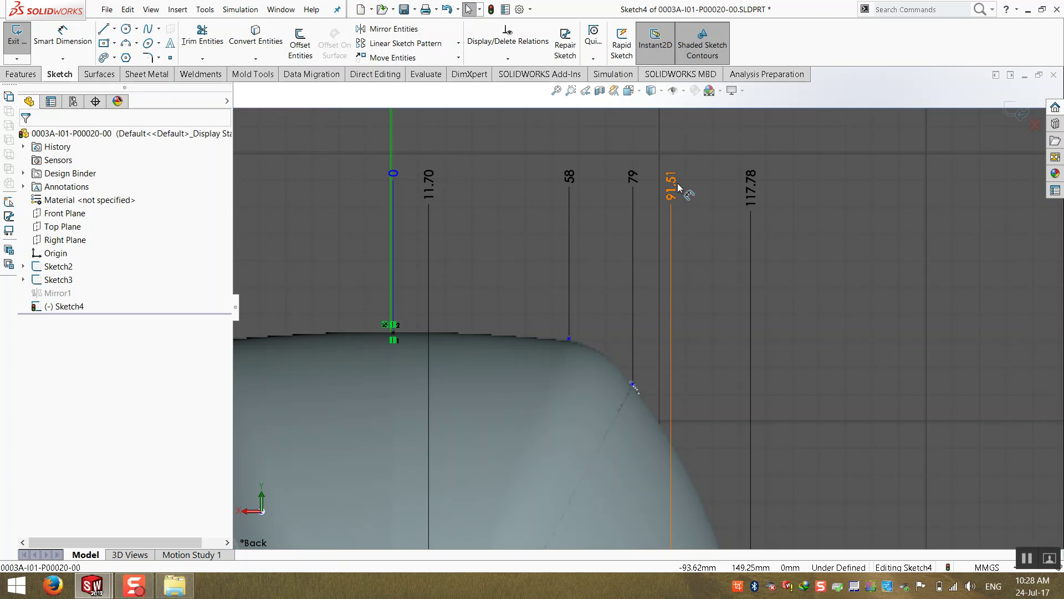
- Set the horizontal ordinate dimension of the point beside the red part to 91 mm
{"action": "double_click", "coordinate": [673, 187]}
{"action": "scroll", "coordinate": [691, 394], "scroll_direction": "up", "scroll_amount": 5}
{"action": "scroll", "coordinate": [651, 460], "scroll_direction": "up", "scroll_amount": 2}
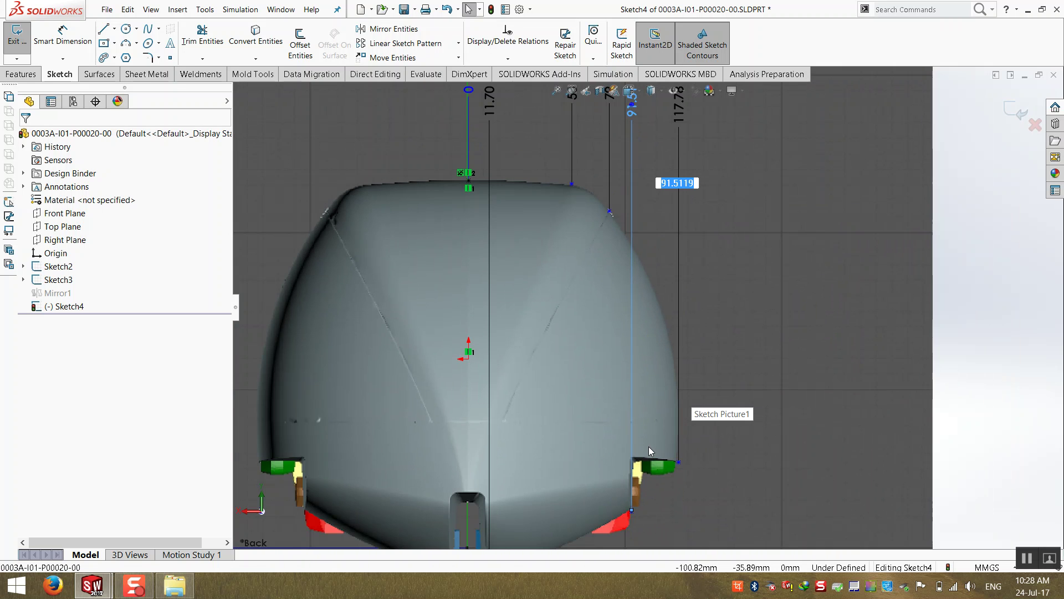
{"action": "scroll", "coordinate": [620, 343], "scroll_direction": "up", "scroll_amount": 2}
{"action": "scroll", "coordinate": [620, 235], "scroll_direction": "down", "scroll_amount": 2}
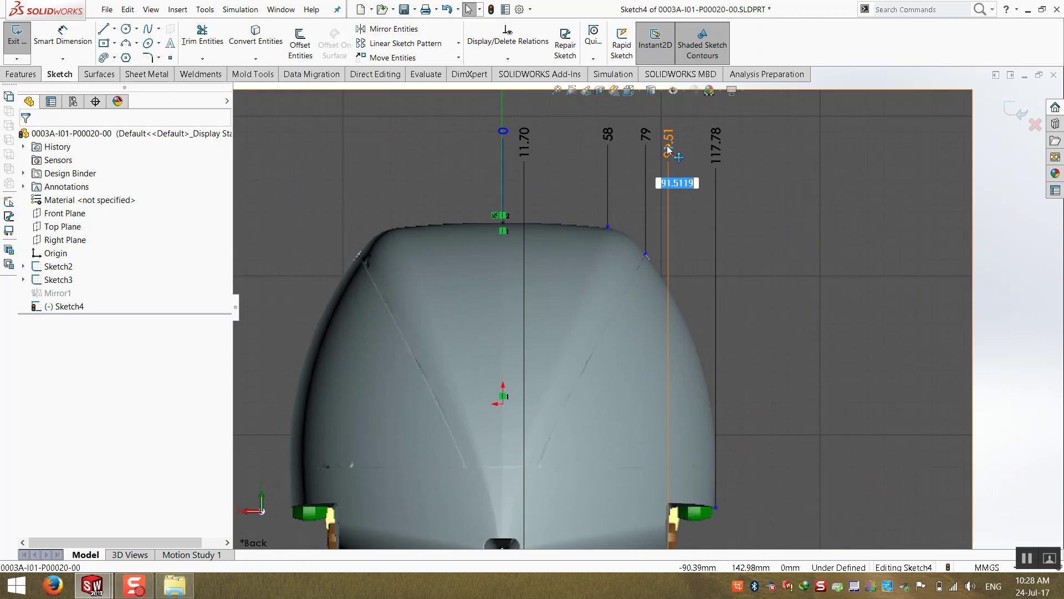
{"action": "type", "text": "91"}
{"action": "key", "text": "Return"}
- Set the horizontal ordinate dimension of the outermost point beside the green part to 117 mm
{"action": "double_click", "coordinate": [716, 156]}
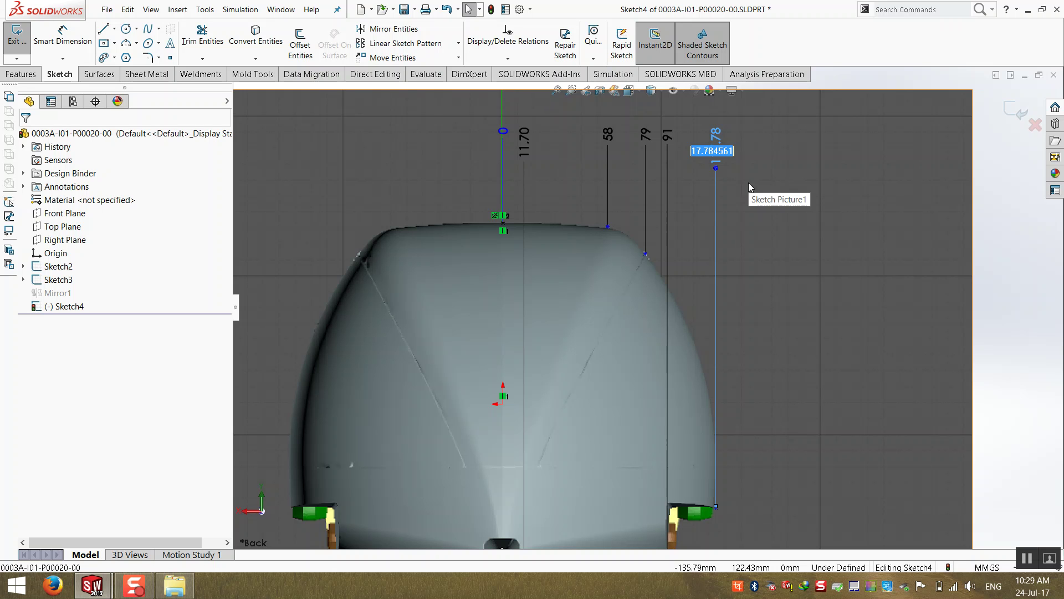
{"action": "type", "text": "117"}
{"action": "key", "text": "Return"}
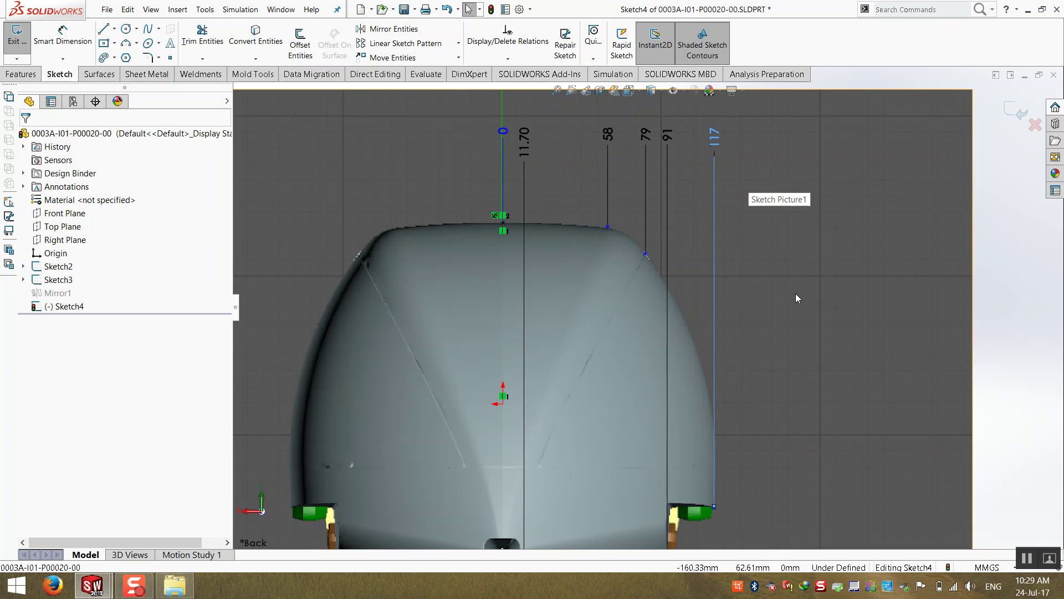
- Move the first upper-outline point slightly down along its 58 mm ordinate onto the hull's upper edge
{"action": "scroll", "coordinate": [792, 297], "scroll_direction": "up", "scroll_amount": 3}
{"action": "scroll", "coordinate": [611, 504], "scroll_direction": "down", "scroll_amount": 8}
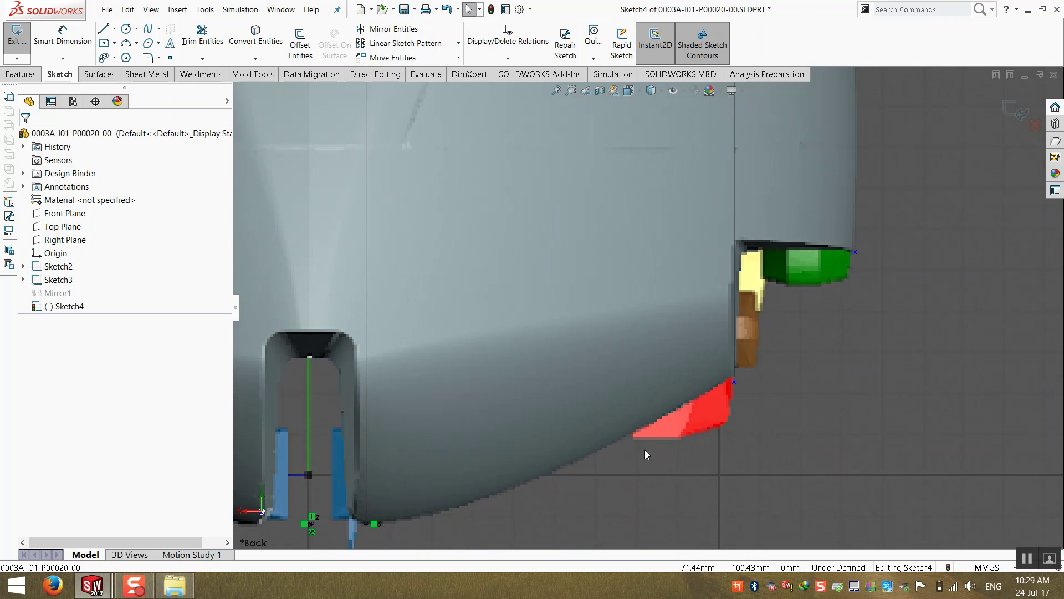
{"action": "scroll", "coordinate": [660, 438], "scroll_direction": "down", "scroll_amount": 2}
{"action": "scroll", "coordinate": [776, 338], "scroll_direction": "up", "scroll_amount": 6}
{"action": "scroll", "coordinate": [607, 156], "scroll_direction": "down", "scroll_amount": 5}
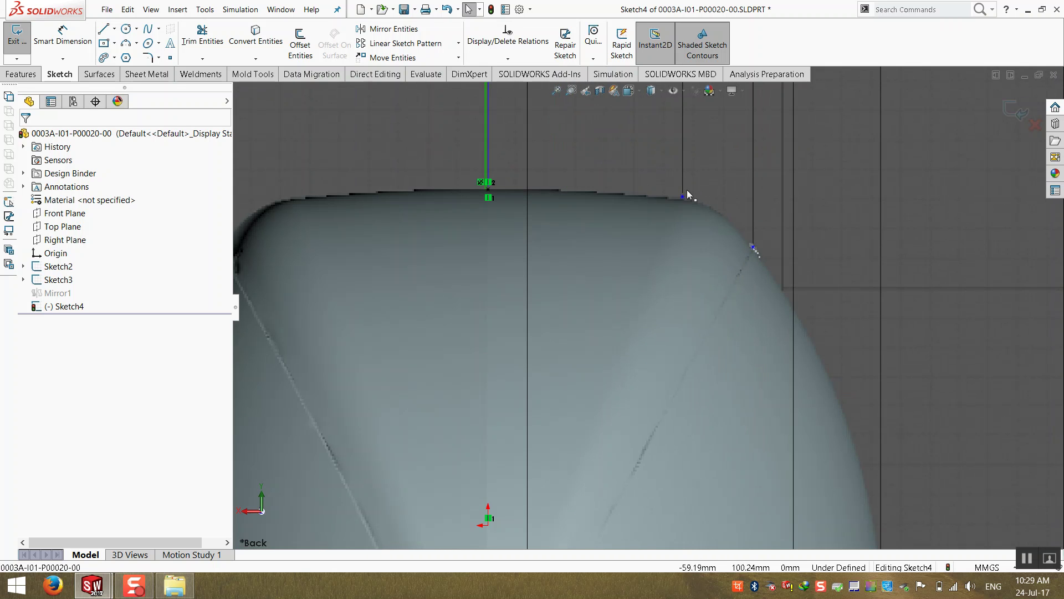
{"action": "mouse_move", "coordinate": [683, 196]}
{"action": "left_mouse_down"}
{"action": "mouse_move", "coordinate": [683, 271]}
{"action": "mouse_move", "coordinate": [683, 199]}
{"action": "mouse_move", "coordinate": [703, 220]}
{"action": "mouse_move", "coordinate": [604, 215]}
{"action": "mouse_move", "coordinate": [769, 195]}
{"action": "mouse_move", "coordinate": [620, 232]}
{"action": "mouse_move", "coordinate": [742, 211]}
{"action": "mouse_move", "coordinate": [729, 222]}
{"action": "mouse_move", "coordinate": [723, 201]}
{"action": "left_mouse_up"}
{"action": "left_click", "coordinate": [898, 254]}
{"action": "left_click", "coordinate": [77, 59]}
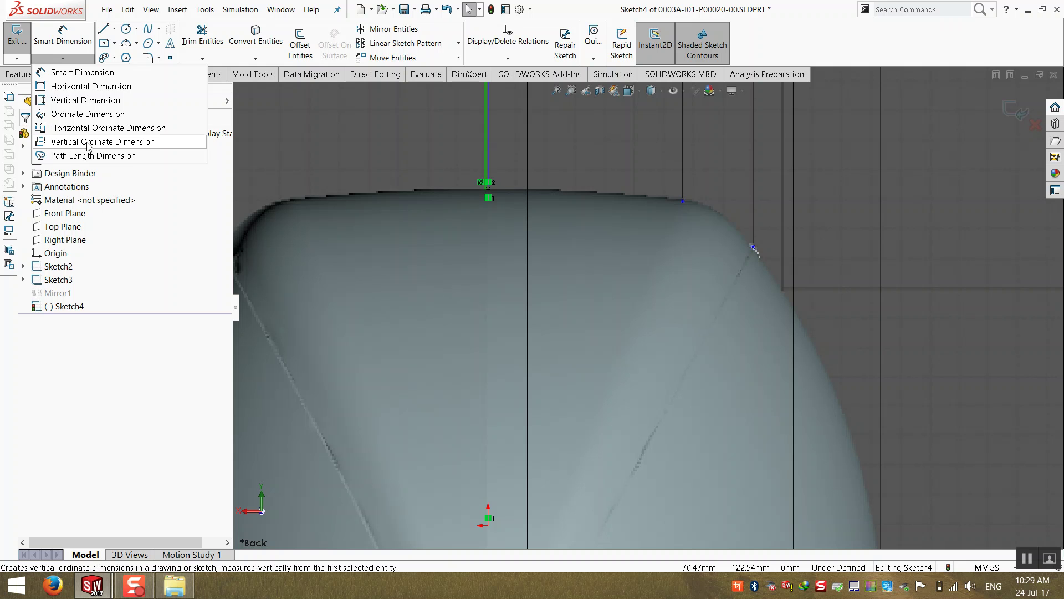
{"action": "left_click", "coordinate": [77, 114]}
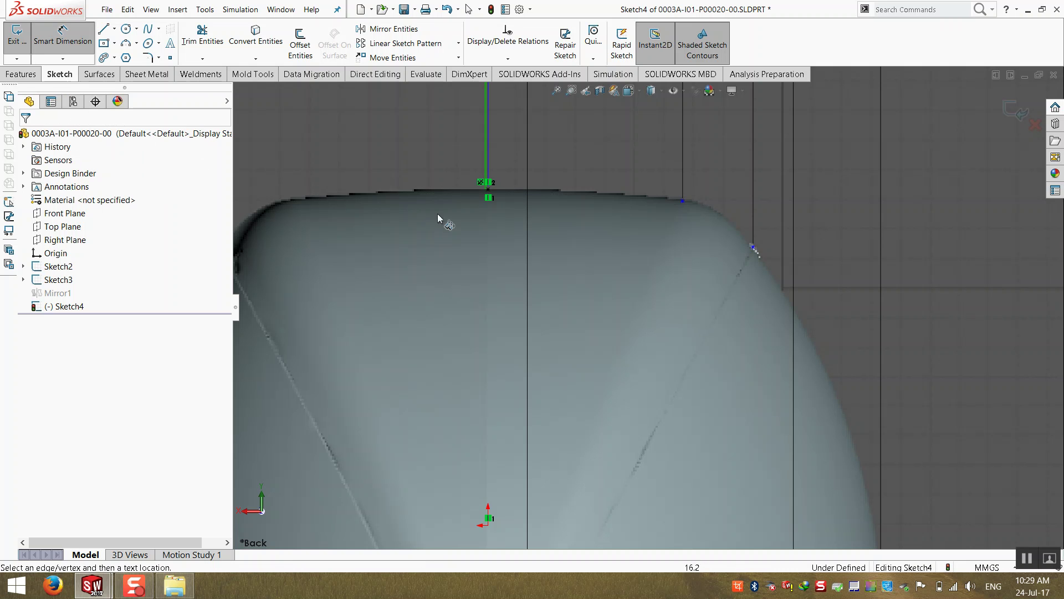
{"action": "left_click", "coordinate": [488, 192]}
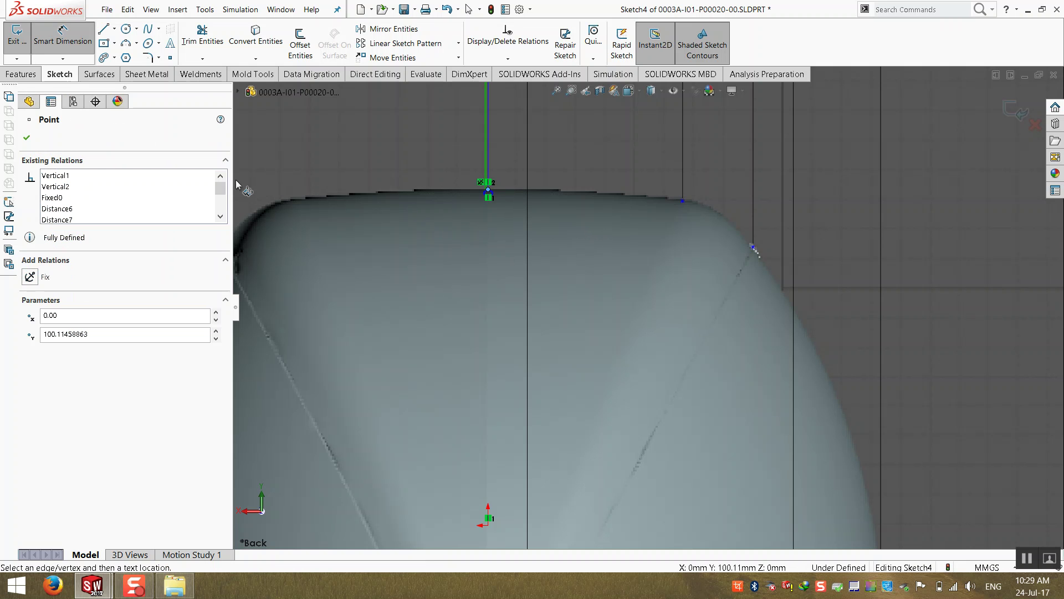
{"action": "key", "text": "f"}
{"action": "scroll", "coordinate": [582, 261], "scroll_direction": "down", "scroll_amount": 5}
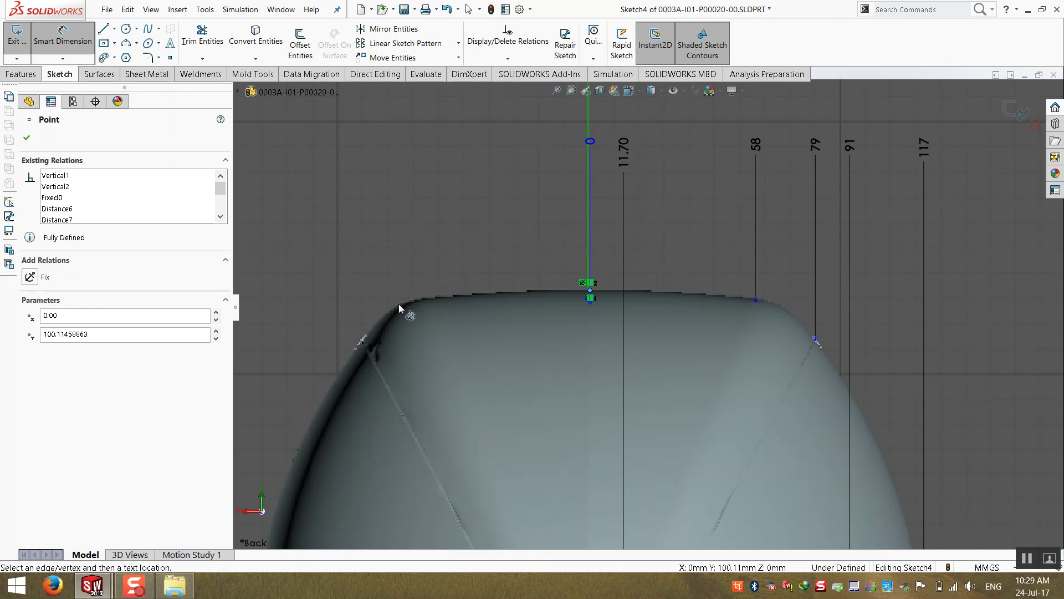
{"action": "key", "text": "Escape"}
{"action": "left_click", "coordinate": [62, 59]}
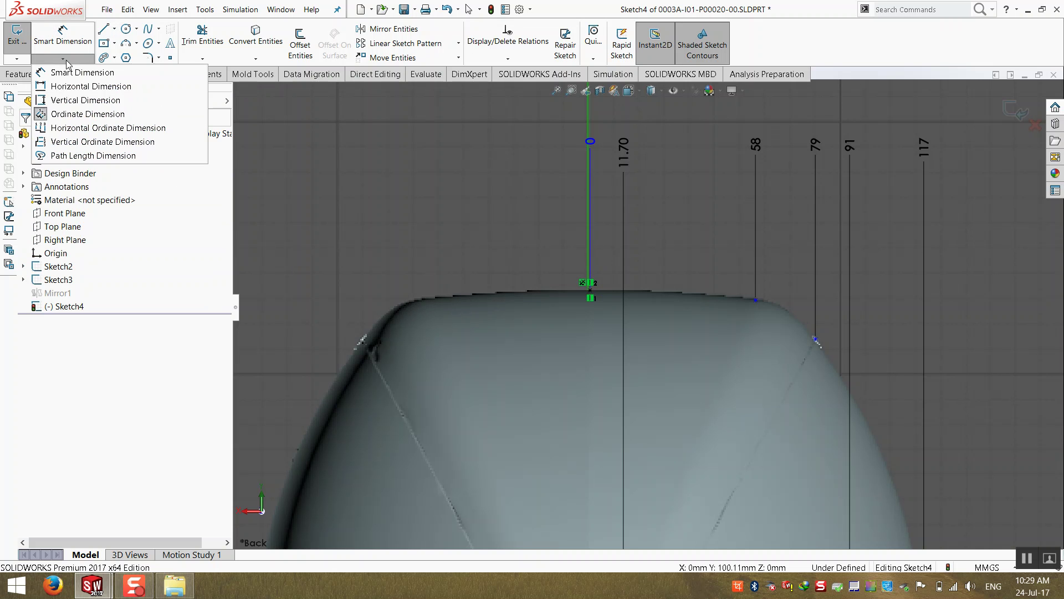
{"action": "left_click", "coordinate": [76, 140]}
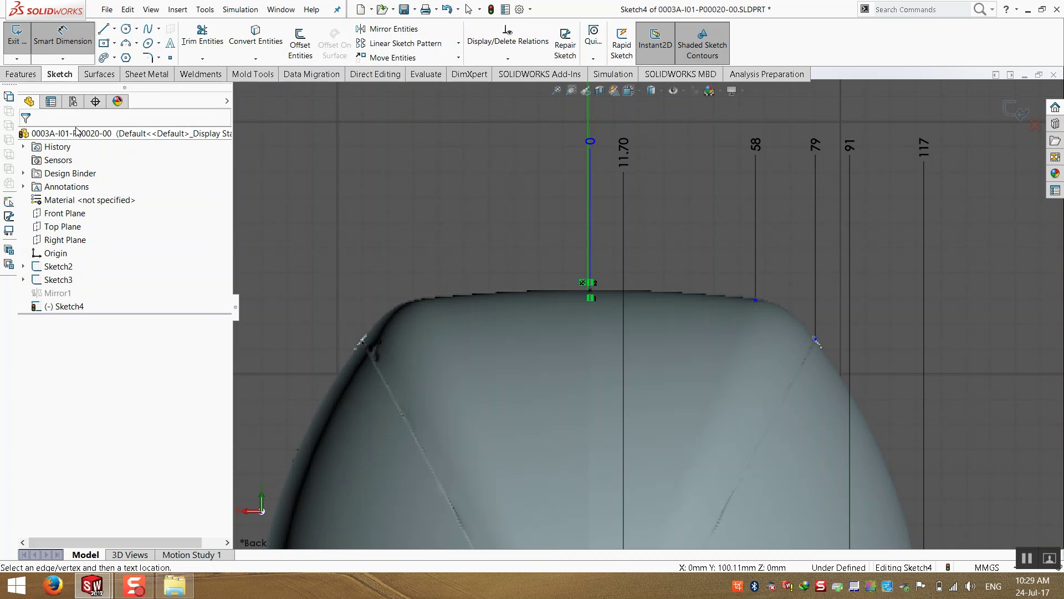
{"action": "left_click", "coordinate": [591, 294]}
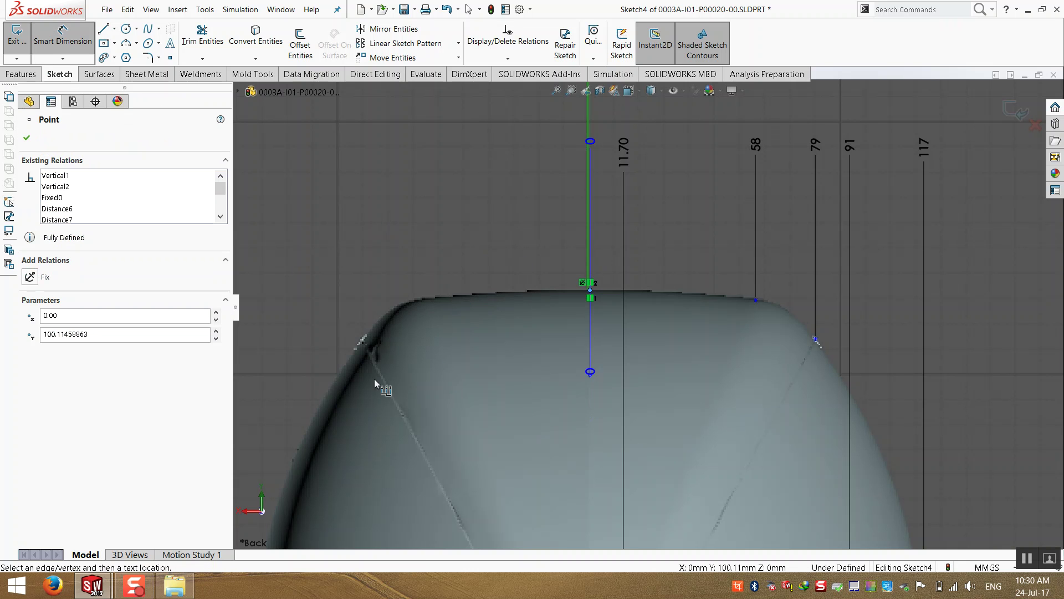
{"action": "key", "text": "Escape"}
- Place the zero reference of a vertical ordinate dimension set at the top centre point, with its text near the hull's upper left corner
{"action": "left_click", "coordinate": [61, 58]}
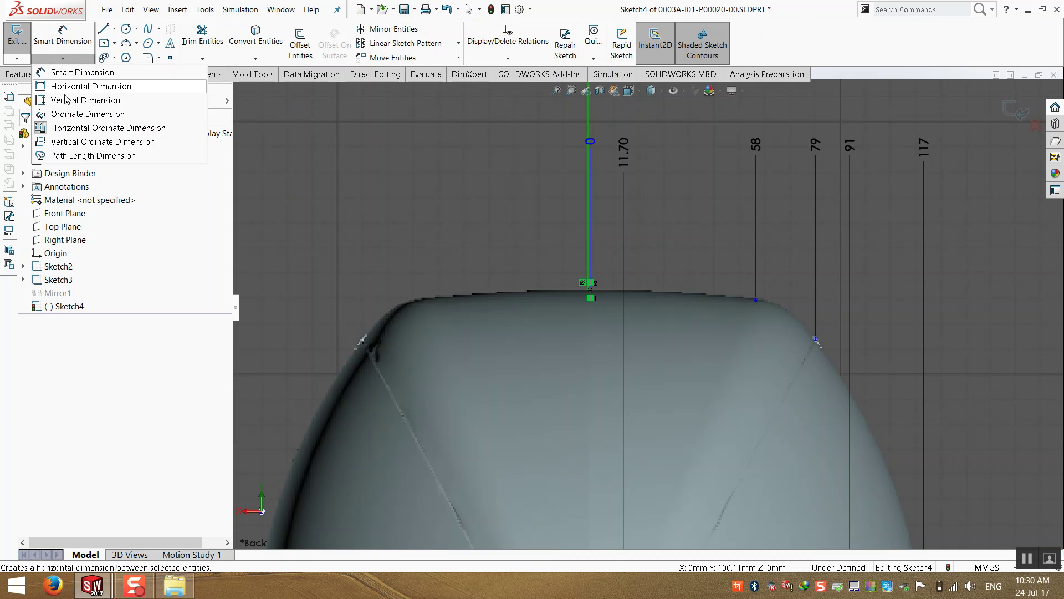
{"action": "left_click", "coordinate": [76, 140]}
{"action": "left_click", "coordinate": [587, 291]}
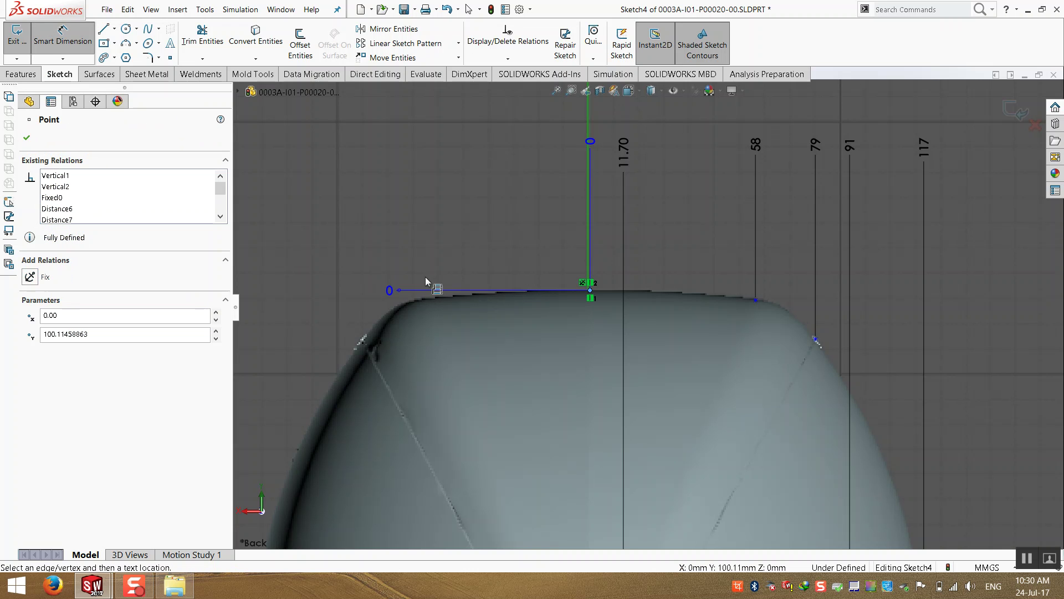
{"action": "left_click", "coordinate": [428, 242]}
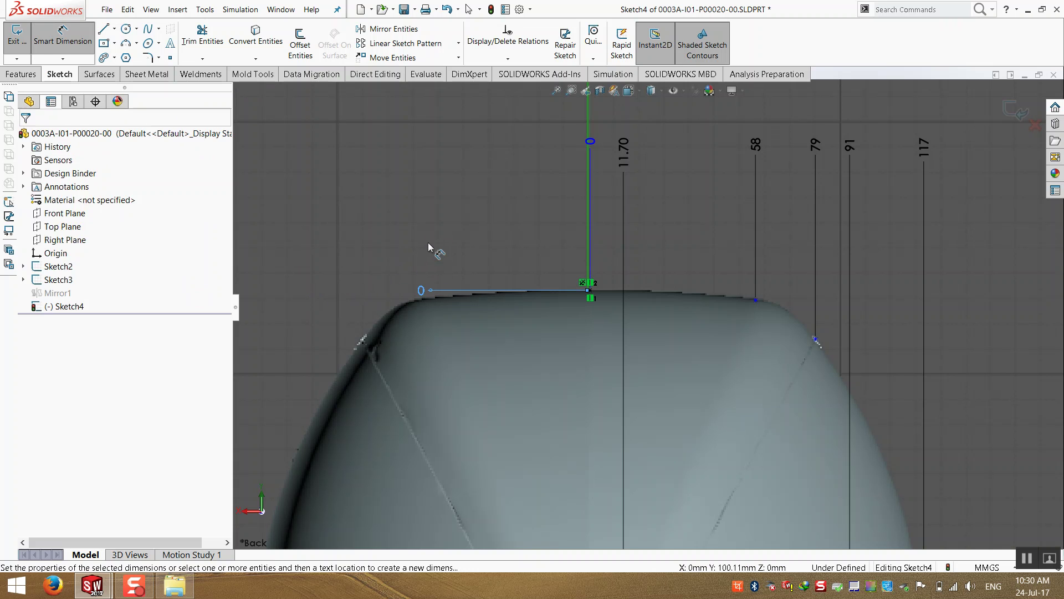
- Add vertical ordinate dimensions to the upper-outline, shoulder, green-part and red-part points, plus a driven one at the bottom centre slot
{"action": "left_click", "coordinate": [757, 301]}
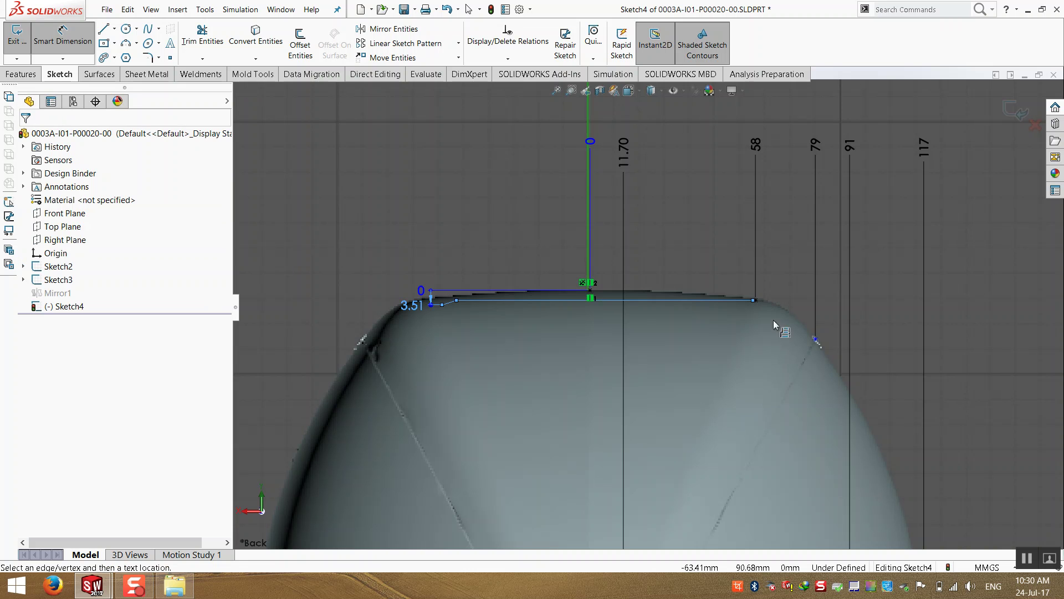
{"action": "scroll", "coordinate": [750, 431], "scroll_direction": "up", "scroll_amount": 2}
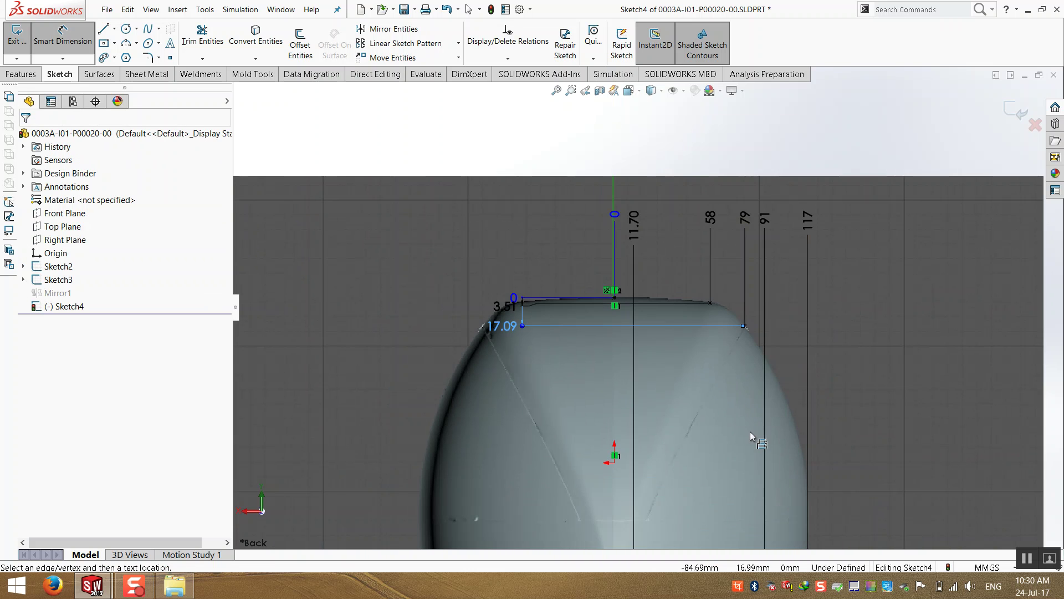
{"action": "scroll", "coordinate": [750, 432], "scroll_direction": "down", "scroll_amount": 6}
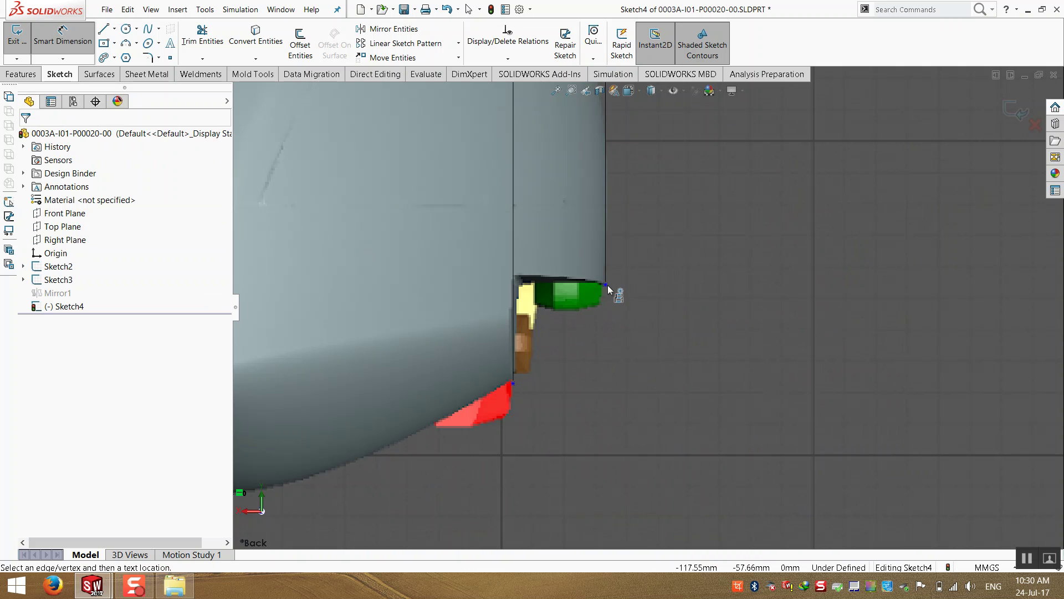
{"action": "left_click", "coordinate": [604, 284]}
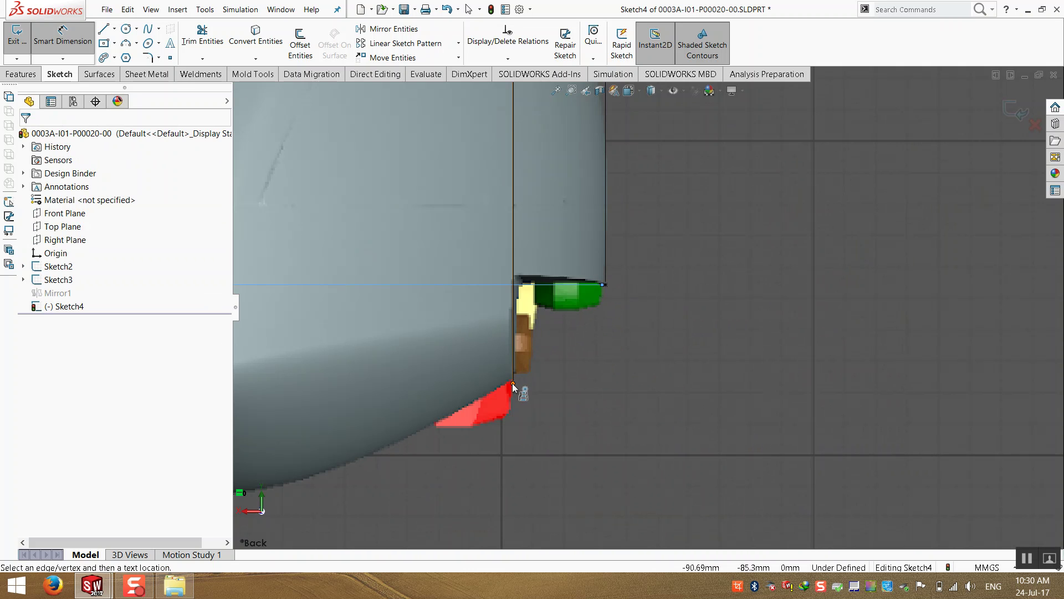
{"action": "left_click", "coordinate": [512, 384]}
{"action": "scroll", "coordinate": [433, 391], "scroll_direction": "up", "scroll_amount": 3}
{"action": "scroll", "coordinate": [487, 383], "scroll_direction": "down", "scroll_amount": 5}
{"action": "left_click", "coordinate": [519, 370]}
{"action": "left_click", "coordinate": [579, 204]}
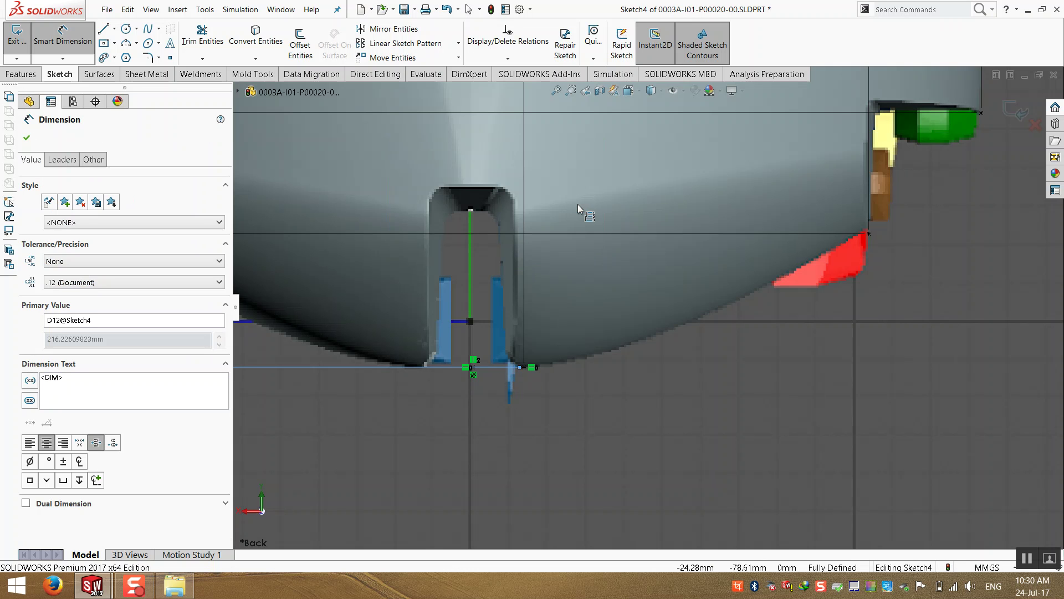
{"action": "scroll", "coordinate": [578, 213], "scroll_direction": "up", "scroll_amount": 6}
{"action": "scroll", "coordinate": [621, 208], "scroll_direction": "down", "scroll_amount": 3}
{"action": "key", "text": "Escape"}
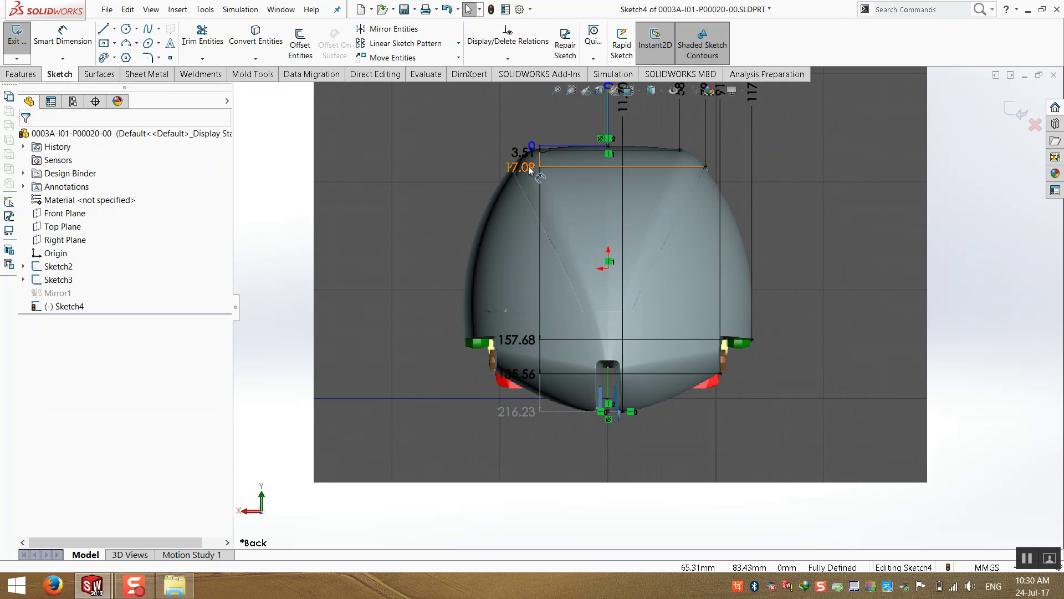
- Turn off the ordinate chain display for the vertical ordinate dimensions and move the set beyond the sketch picture's right edge
{"action": "left_click", "coordinate": [583, 167]}
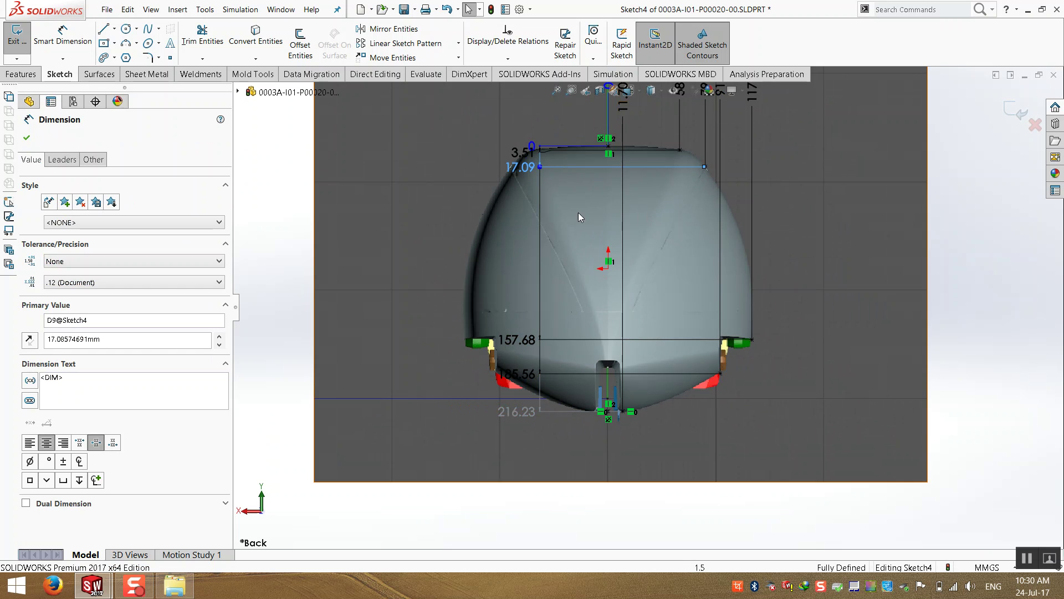
{"action": "left_click", "coordinate": [62, 160]}
{"action": "left_click", "coordinate": [48, 241]}
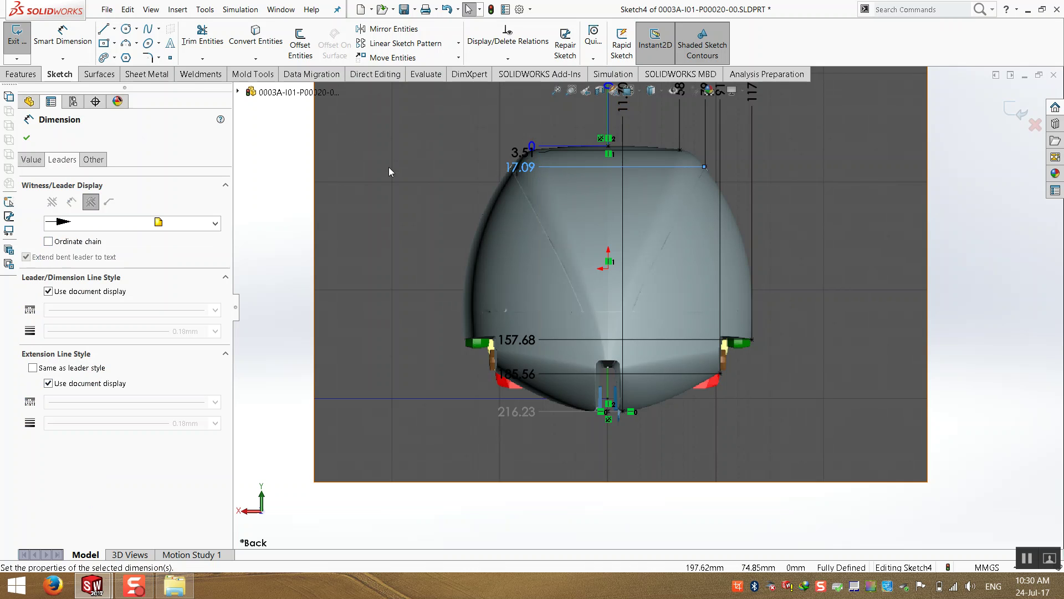
{"action": "left_click_drag", "start_coordinate": [529, 151], "coordinate": [937, 130]}
{"action": "scroll", "coordinate": [876, 291], "scroll_direction": "up", "scroll_amount": 3}
{"action": "left_click", "coordinate": [929, 287]}
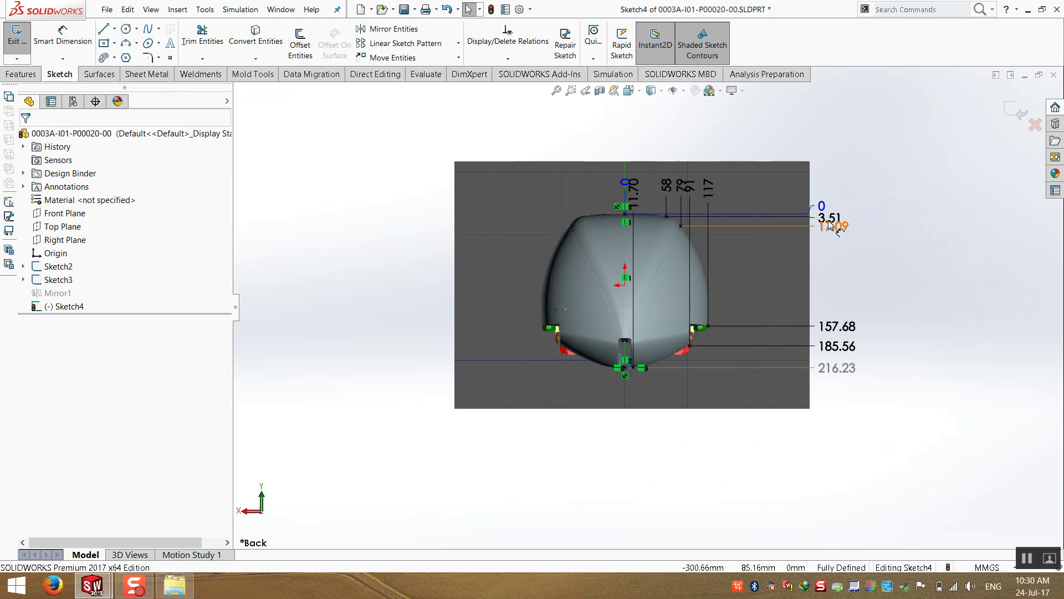
- Set the vertical ordinate dimension of the shoulder point to 17 mm and that of the first upper-outline point to 3.5 mm
{"action": "scroll", "coordinate": [855, 228], "scroll_direction": "down", "scroll_amount": 5}
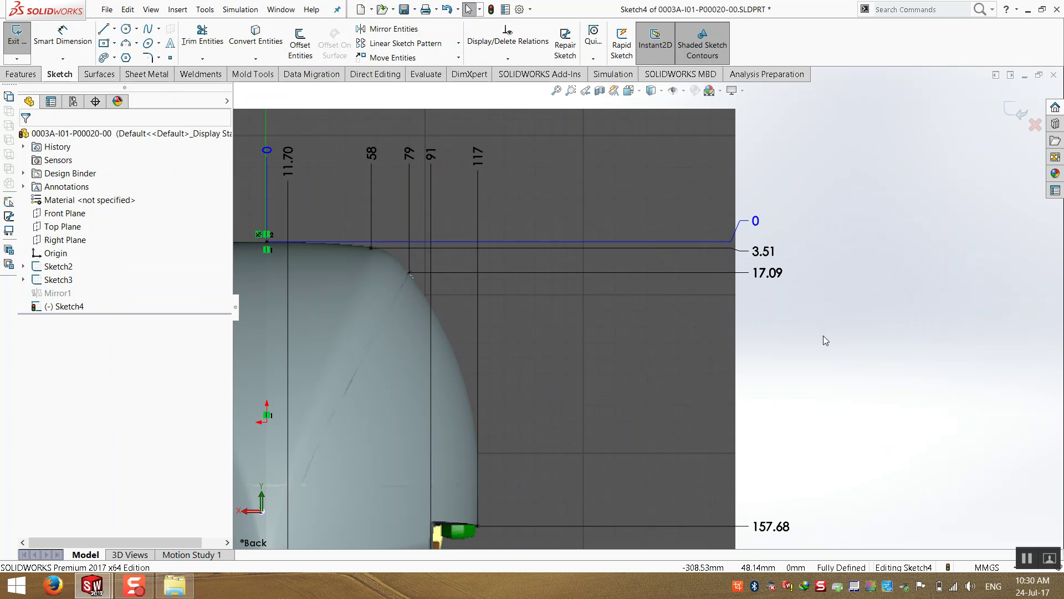
{"action": "left_click", "coordinate": [775, 274]}
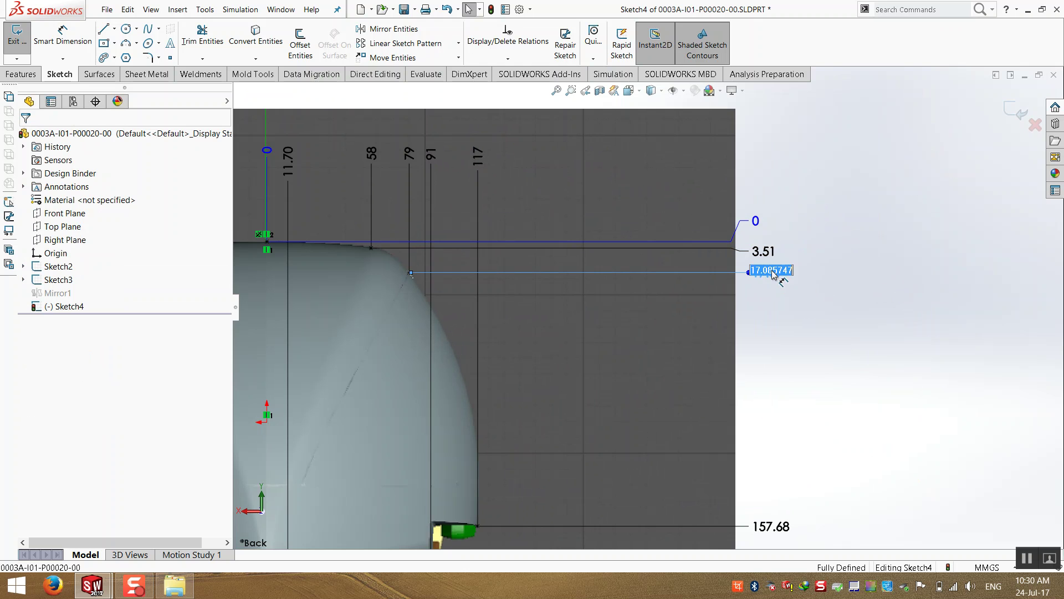
{"action": "type", "text": "17"}
{"action": "key", "text": "Return"}
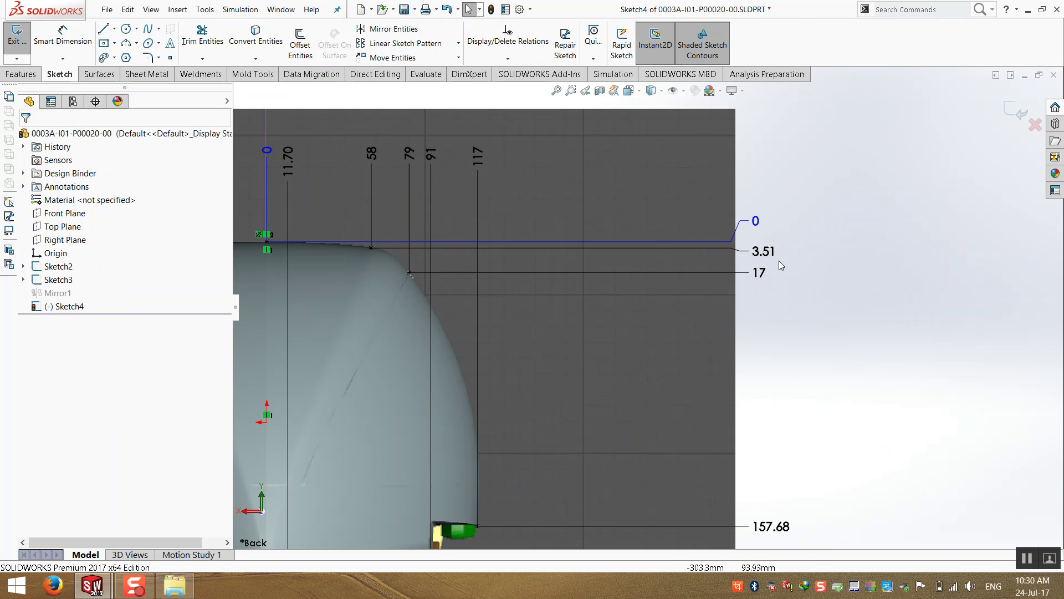
{"action": "left_click", "coordinate": [767, 258]}
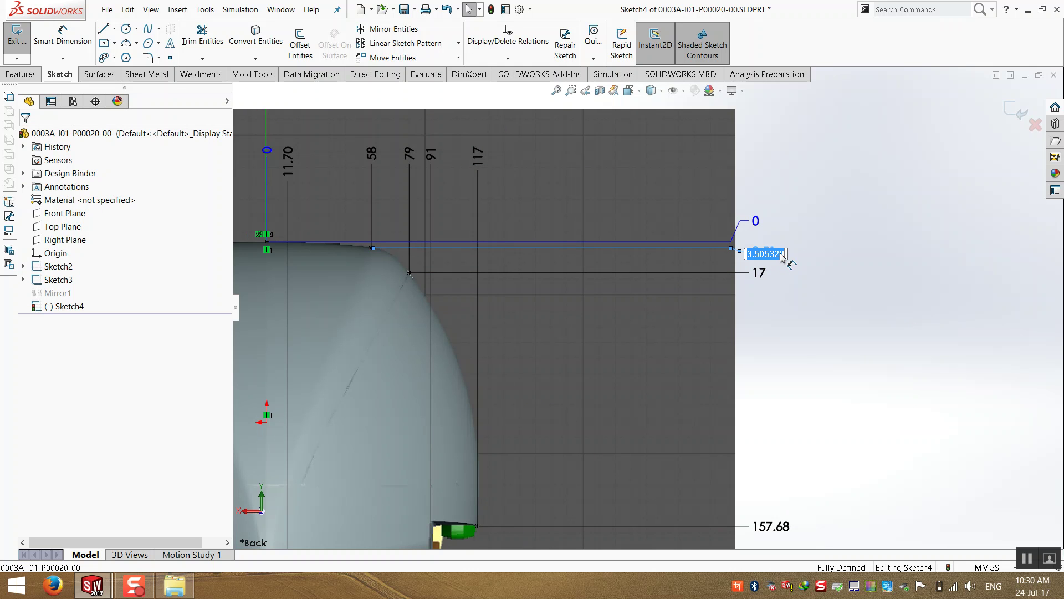
{"action": "type", "text": "3.5"}
{"action": "key", "text": "Return"}
- Set the vertical ordinate dimension of the outermost point beside the green part to 157 mm
{"action": "scroll", "coordinate": [648, 307], "scroll_direction": "up", "scroll_amount": 3}
{"action": "scroll", "coordinate": [642, 437], "scroll_direction": "down", "scroll_amount": 3}
{"action": "left_click", "coordinate": [773, 415]}
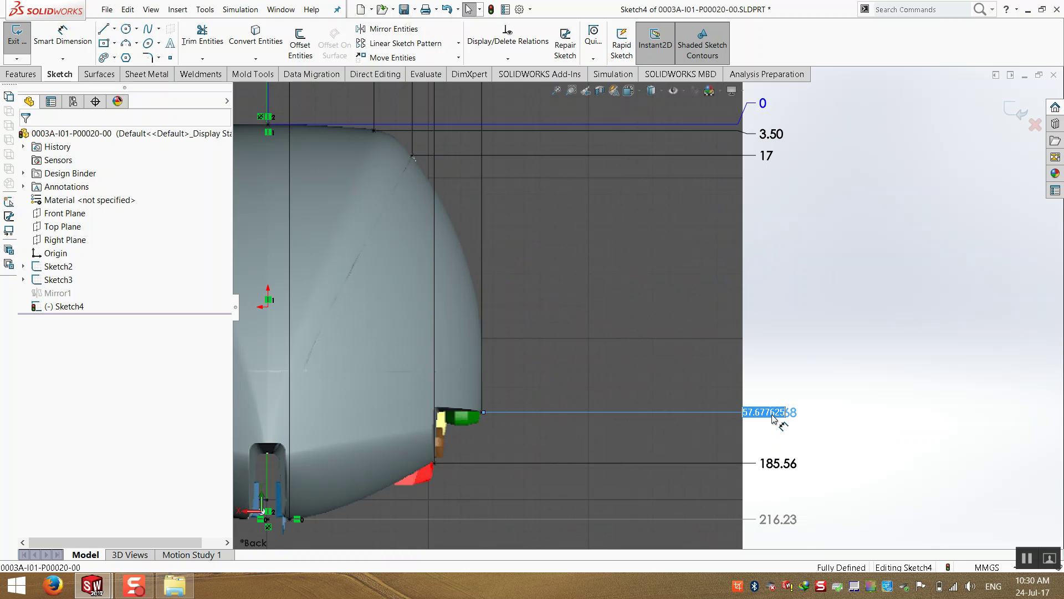
{"action": "type", "text": "157"}
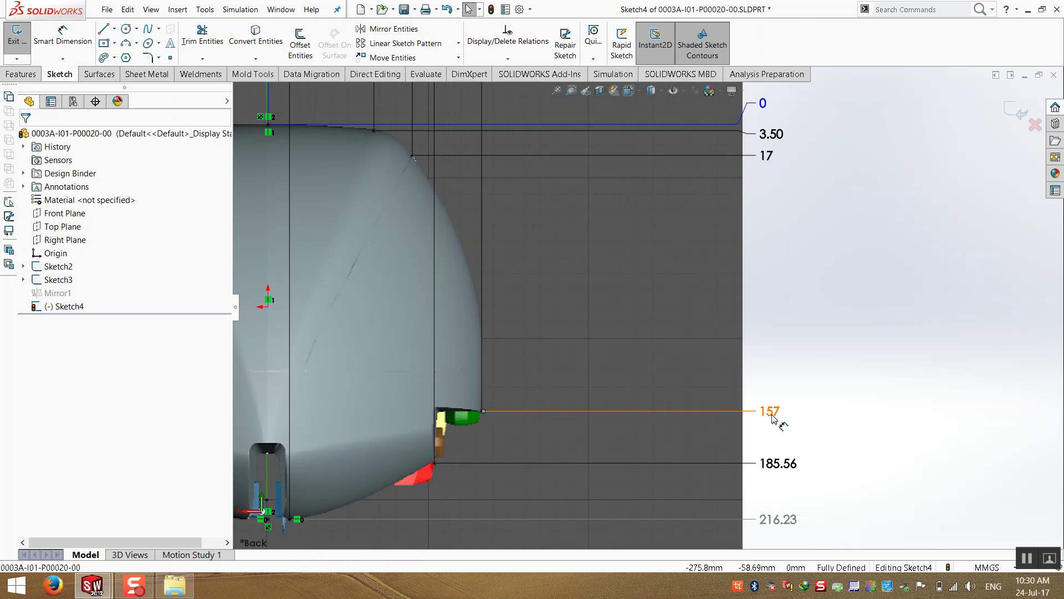
{"action": "key", "text": "Return"}
- Set the vertical ordinate dimension of the point at the red part to 184 mm
{"action": "scroll", "coordinate": [762, 440], "scroll_direction": "down", "scroll_amount": 3}
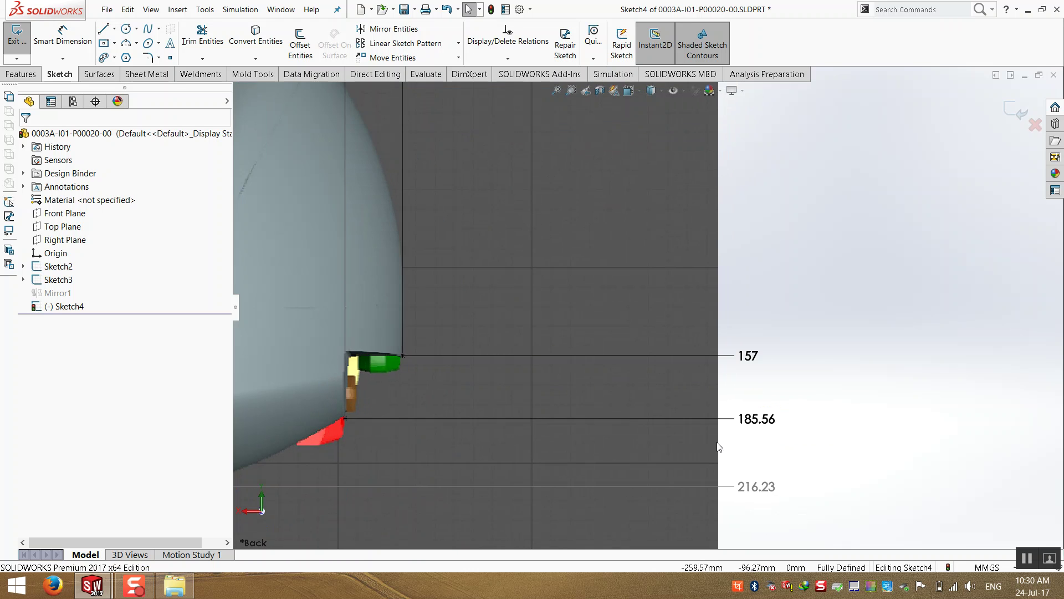
{"action": "left_click", "coordinate": [757, 429]}
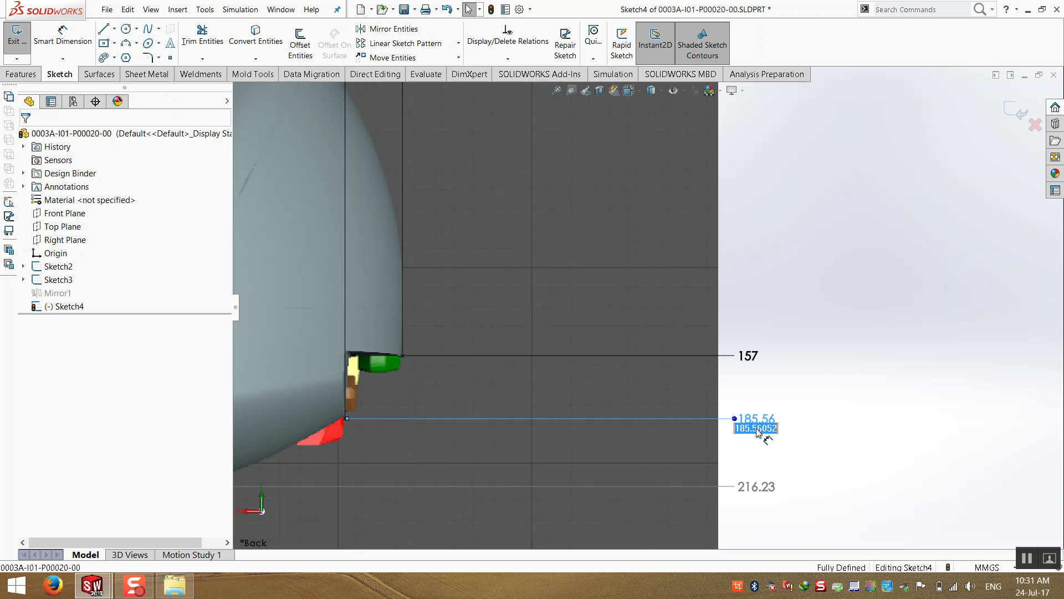
{"action": "type", "text": "184"}
{"action": "key", "text": "Return"}
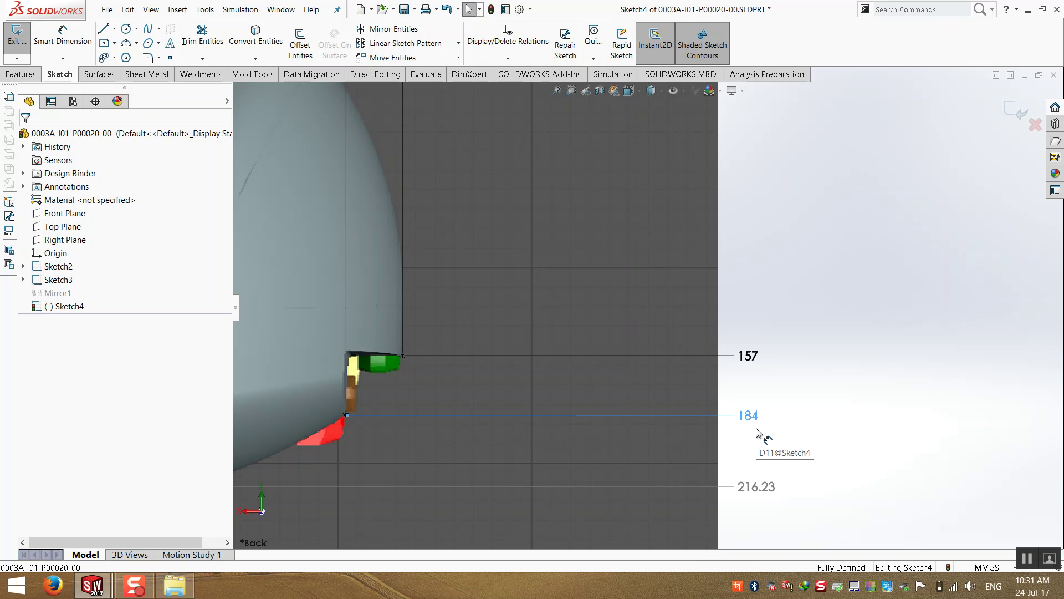
- Set the vertical ordinate dimension of the point at the red part to 183 mm
{"action": "double_click", "coordinate": [758, 432]}
{"action": "type", "text": "18"}
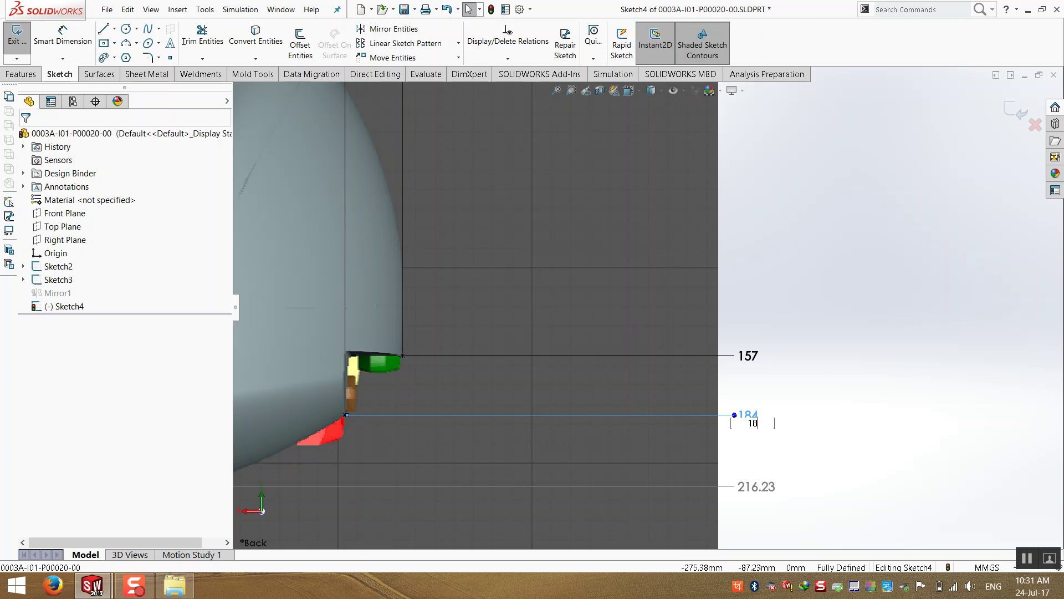
{"action": "type", "text": "3"}
{"action": "key", "text": "Return"}
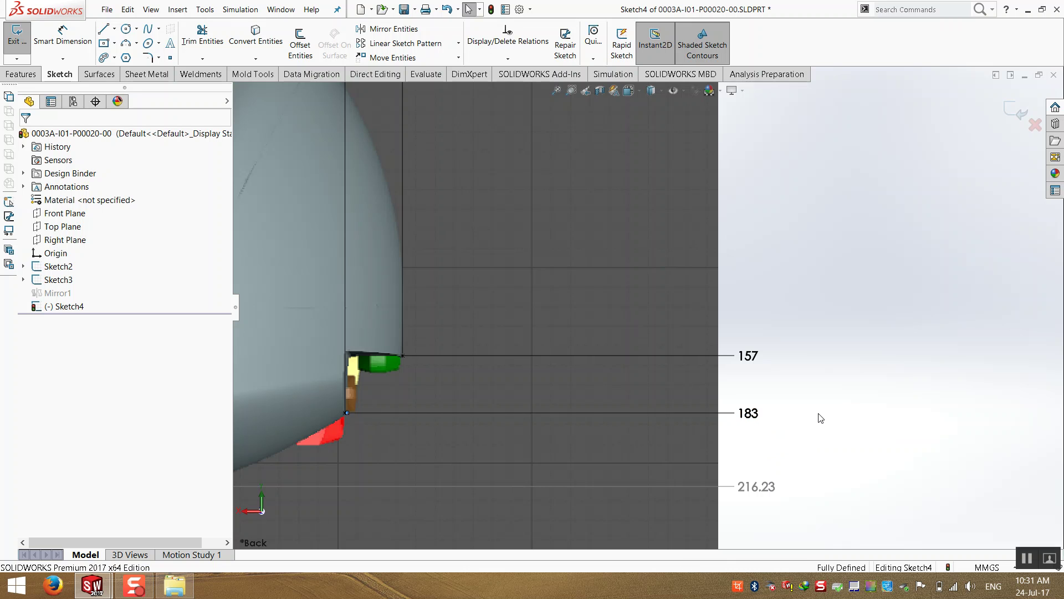
- Move the vertical ordinate labels slightly farther from the picture, with the zero label raised clear of the 3.50 label
{"action": "scroll", "coordinate": [384, 451], "scroll_direction": "up", "scroll_amount": 2}
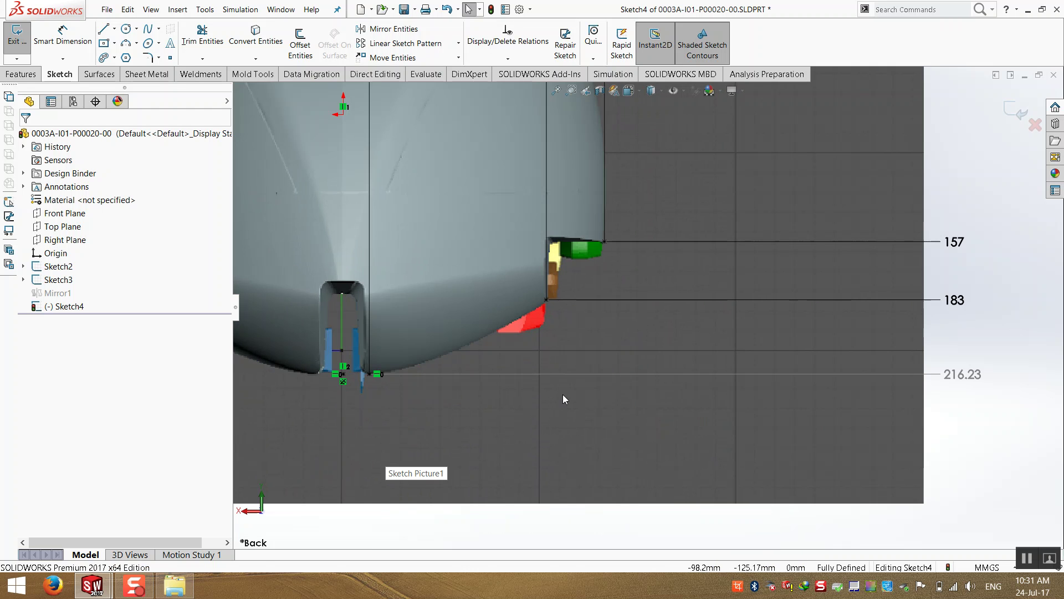
{"action": "scroll", "coordinate": [865, 350], "scroll_direction": "down", "scroll_amount": 2}
{"action": "scroll", "coordinate": [620, 303], "scroll_direction": "up", "scroll_amount": 2}
{"action": "scroll", "coordinate": [388, 338], "scroll_direction": "down", "scroll_amount": 2}
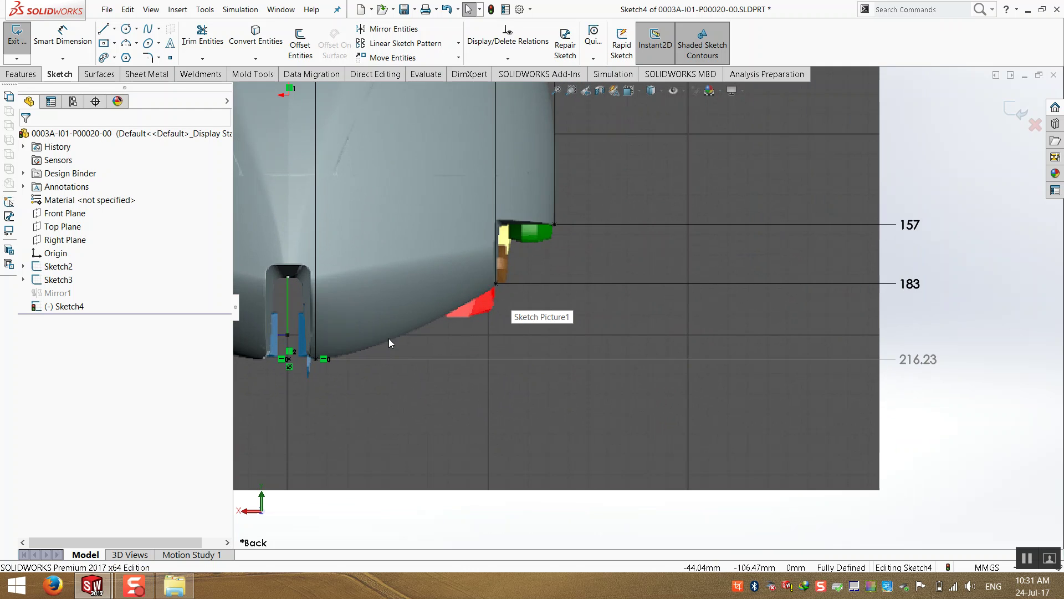
{"action": "scroll", "coordinate": [391, 336], "scroll_direction": "up", "scroll_amount": 3}
{"action": "scroll", "coordinate": [858, 133], "scroll_direction": "down", "scroll_amount": 2}
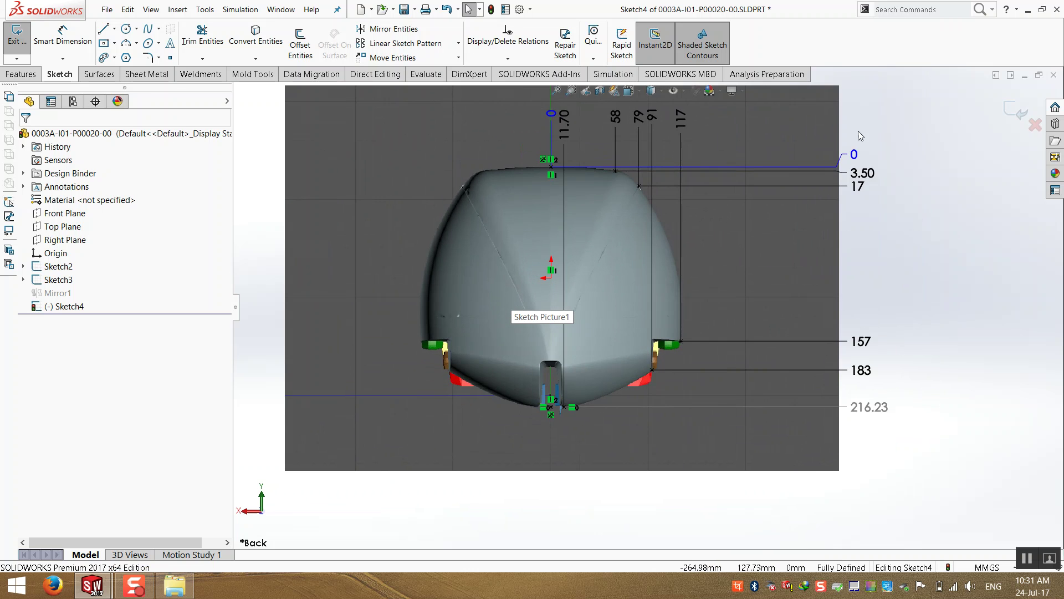
{"action": "left_click_drag", "start_coordinate": [819, 184], "coordinate": [847, 172]}
{"action": "left_click", "coordinate": [882, 264]}
{"action": "key", "text": "z"}
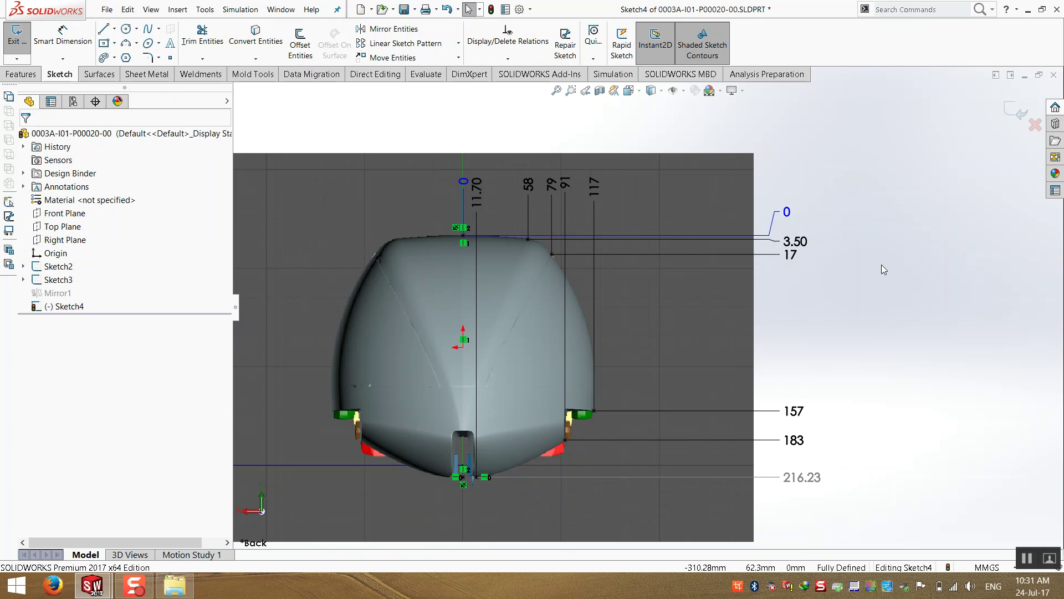
- Try a spline through the top centre, first upper-outline and shoulder points, and undo it
{"action": "scroll", "coordinate": [526, 238], "scroll_direction": "down", "scroll_amount": 5}
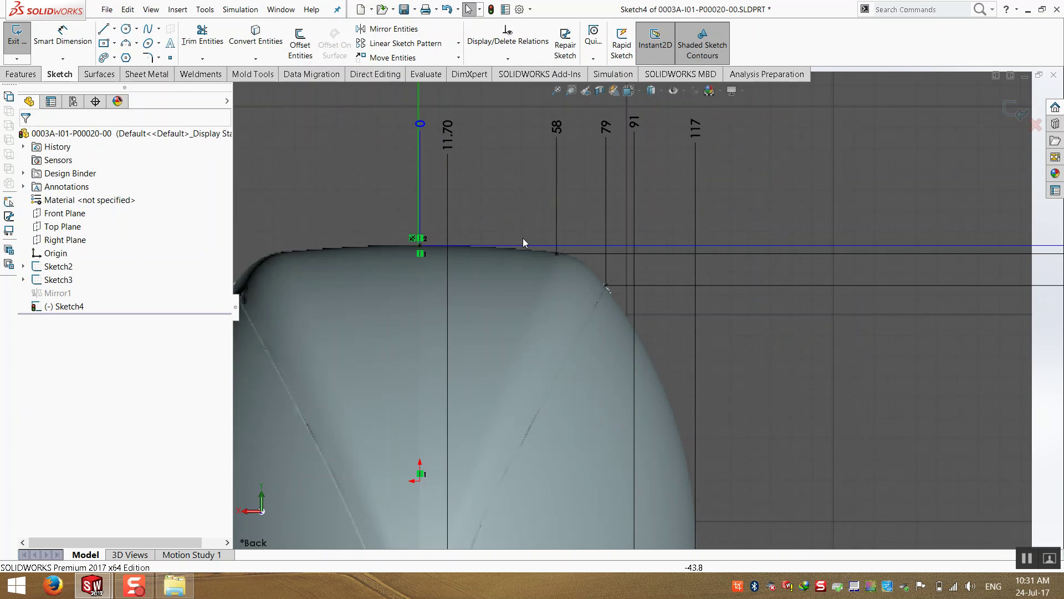
{"action": "scroll", "coordinate": [548, 263], "scroll_direction": "up", "scroll_amount": 8}
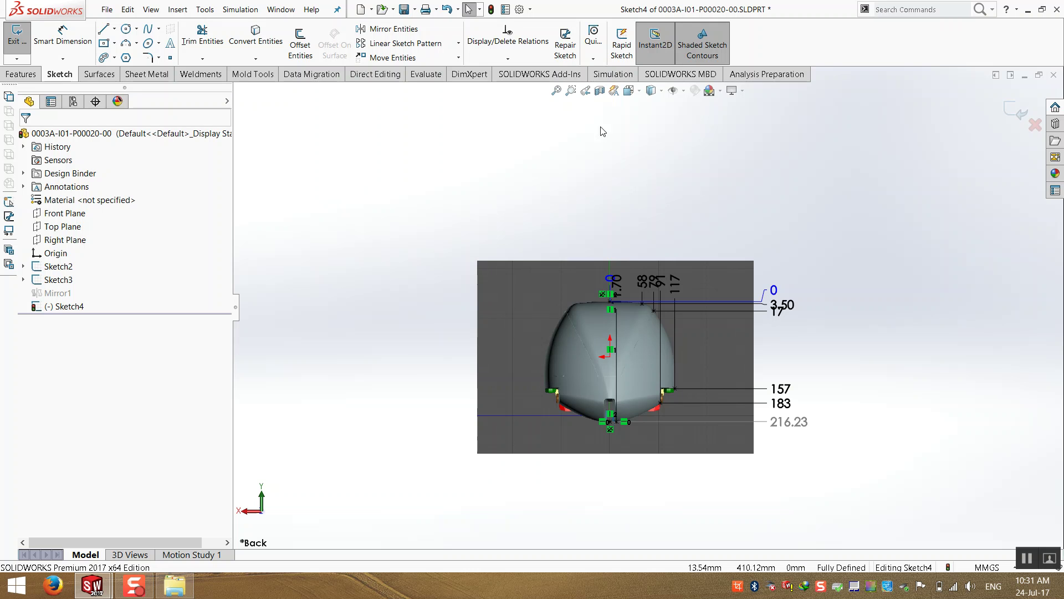
{"action": "left_click", "coordinate": [149, 30]}
{"action": "scroll", "coordinate": [637, 321], "scroll_direction": "down", "scroll_amount": 5}
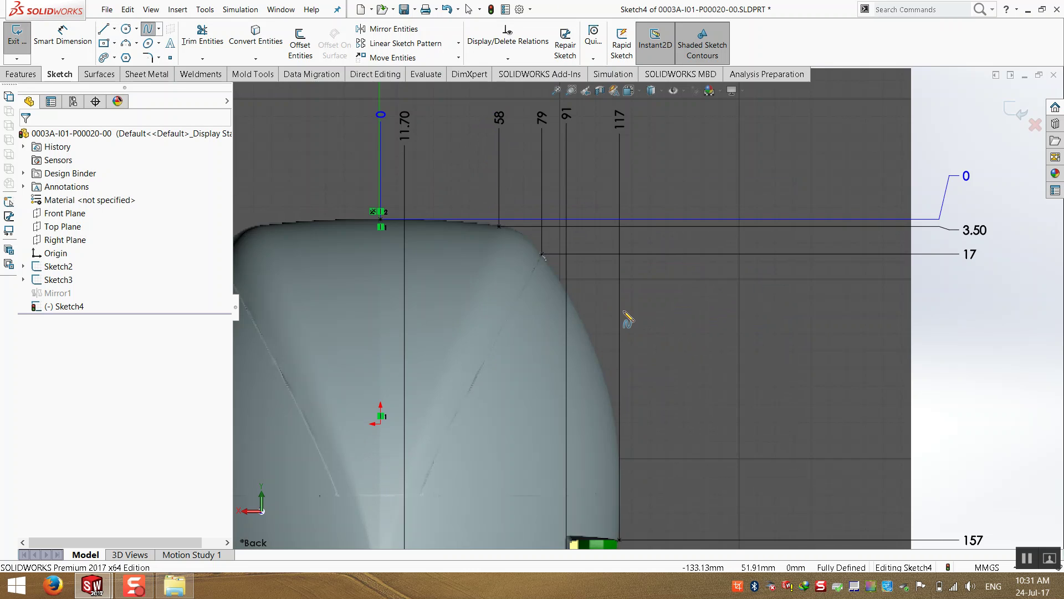
{"action": "left_click", "coordinate": [391, 210]}
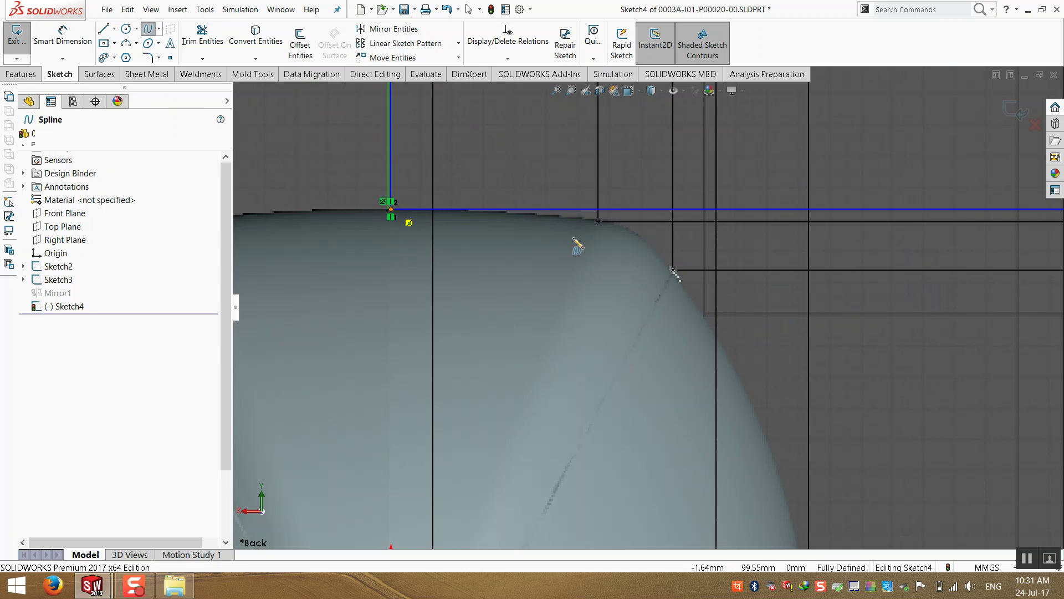
{"action": "left_click", "coordinate": [599, 222]}
{"action": "left_click", "coordinate": [673, 270]}
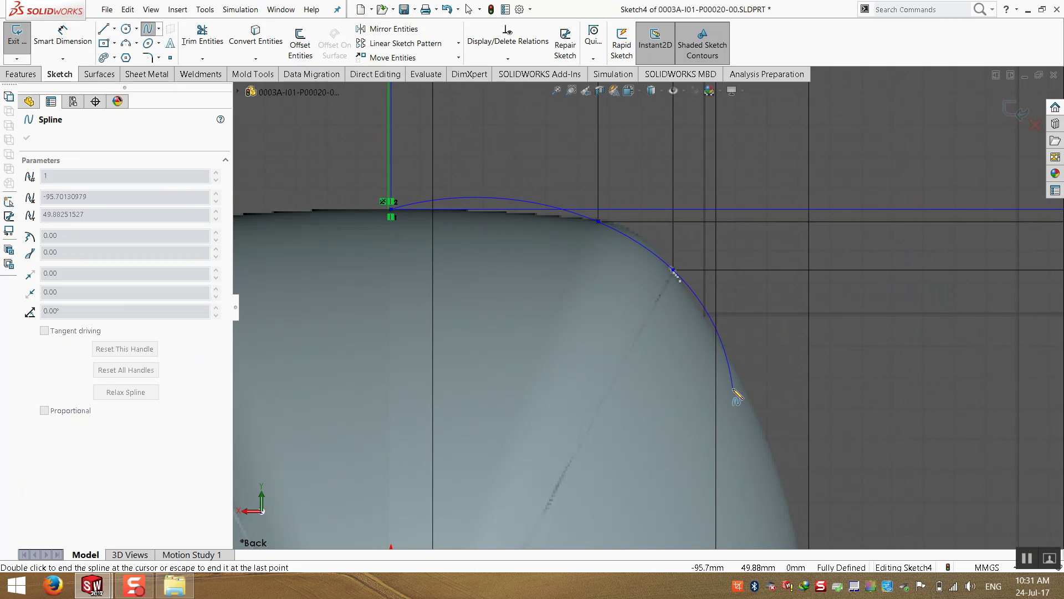
{"action": "key", "text": "Escape"}
{"action": "scroll", "coordinate": [648, 292], "scroll_direction": "up", "scroll_amount": 1}
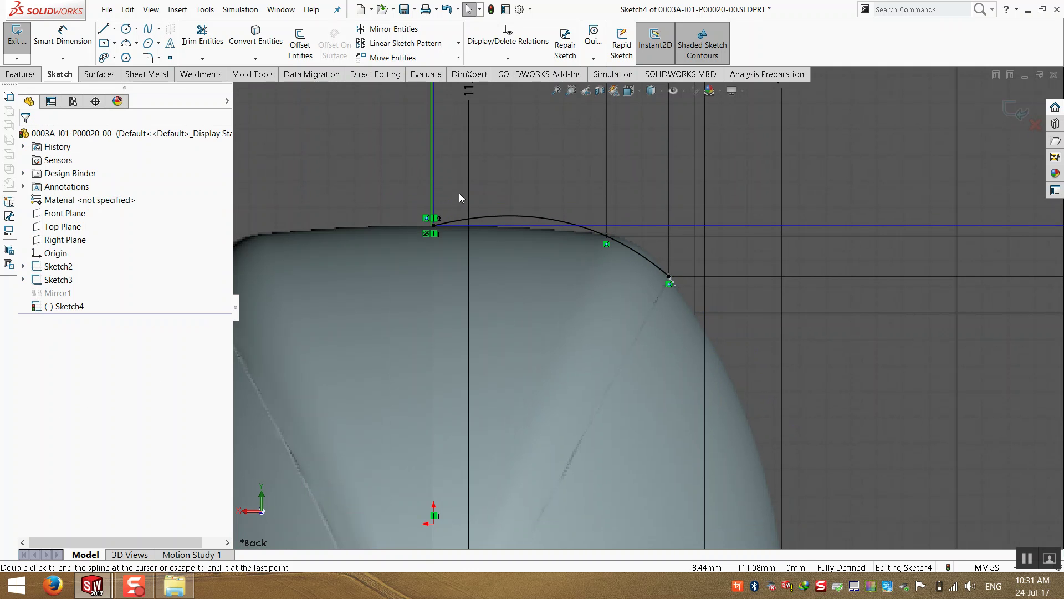
{"action": "key", "text": "ctrl+z"}
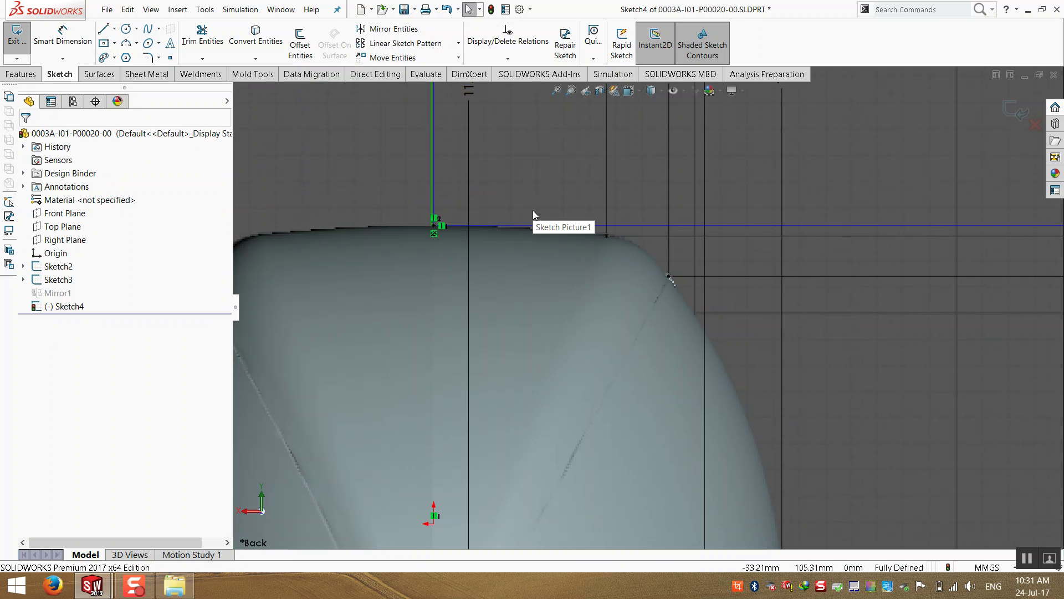
- Exit the points sketch and delete the suppressed Mirror1 feature from the part
{"action": "key", "text": "f"}
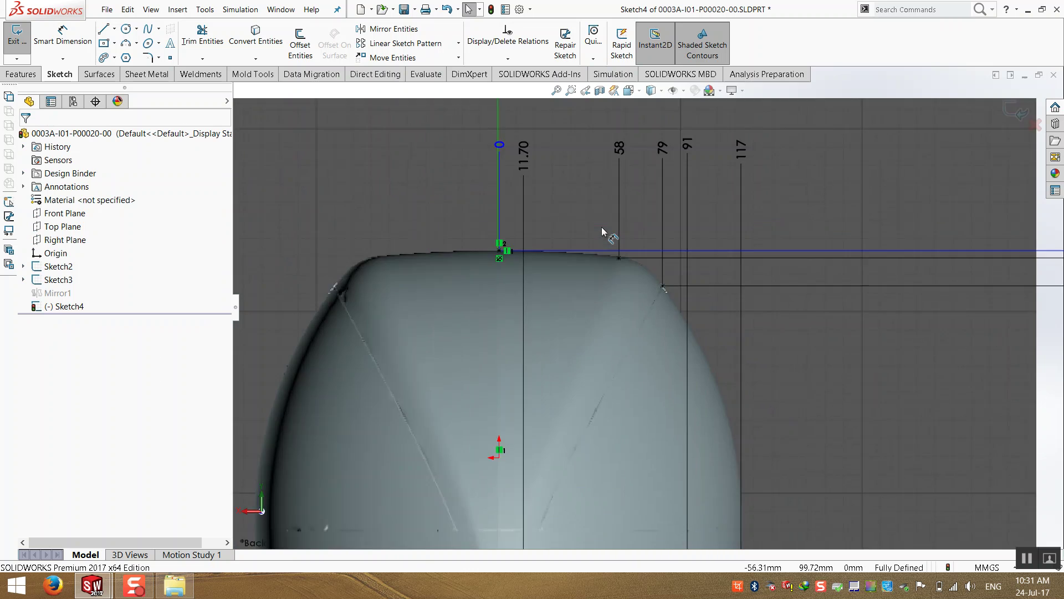
{"action": "left_click", "coordinate": [1011, 112]}
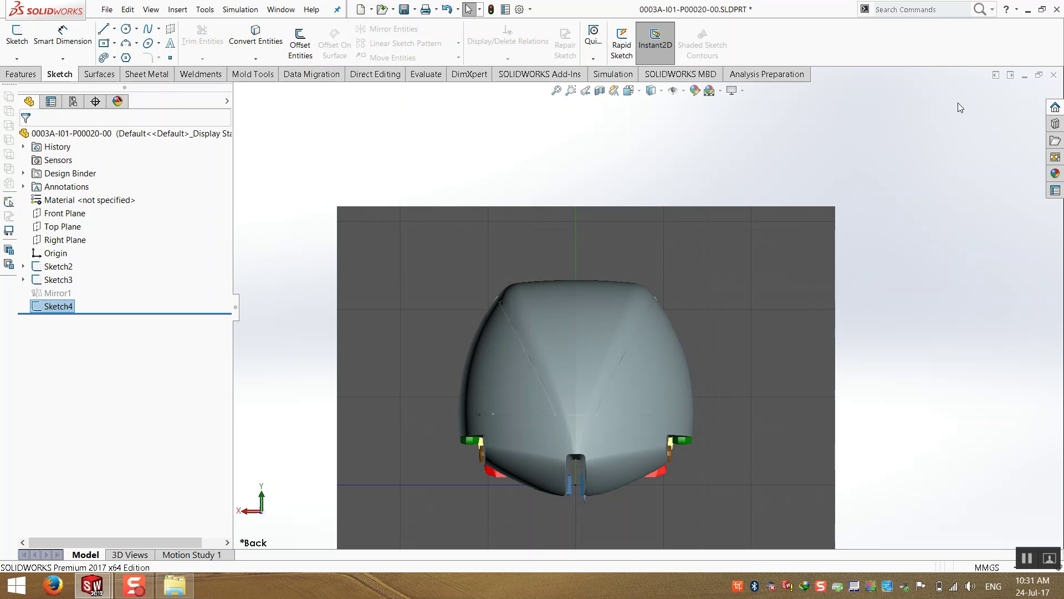
{"action": "left_click", "coordinate": [78, 306]}
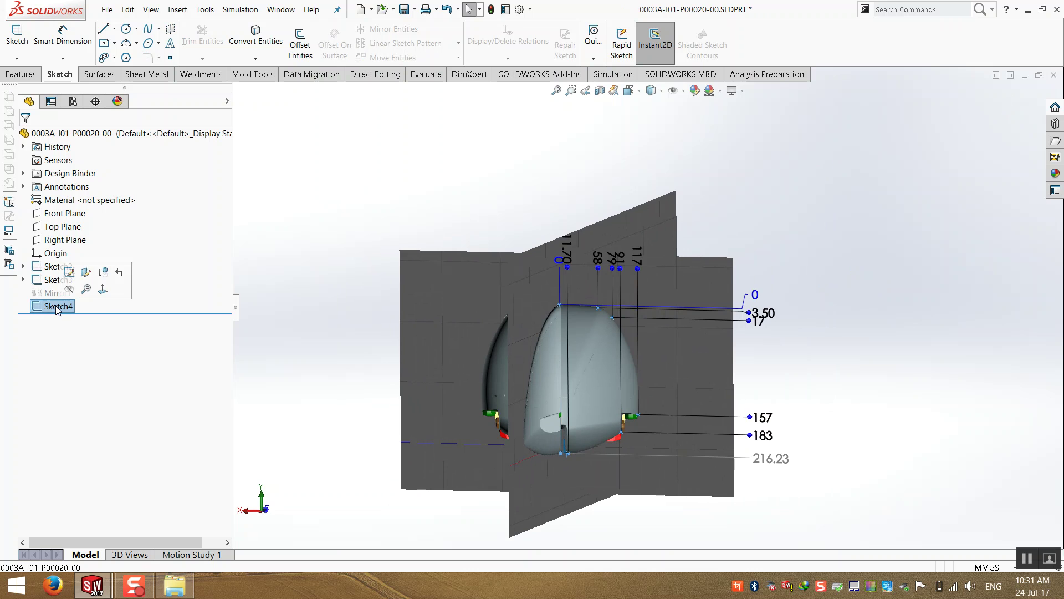
{"action": "left_click", "coordinate": [43, 295]}
{"action": "key", "text": "Delete"}
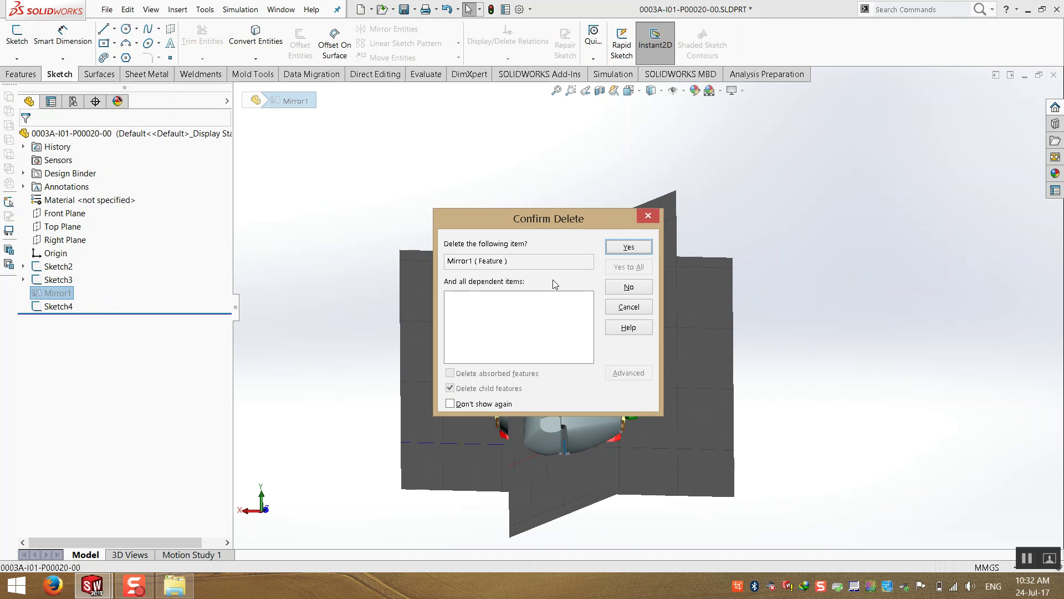
{"action": "left_click", "coordinate": [628, 247]}
- Rename the sketch containing the dimensioned hull points as Main Points
{"action": "left_click", "coordinate": [61, 294]}
{"action": "left_click", "coordinate": [60, 294]}
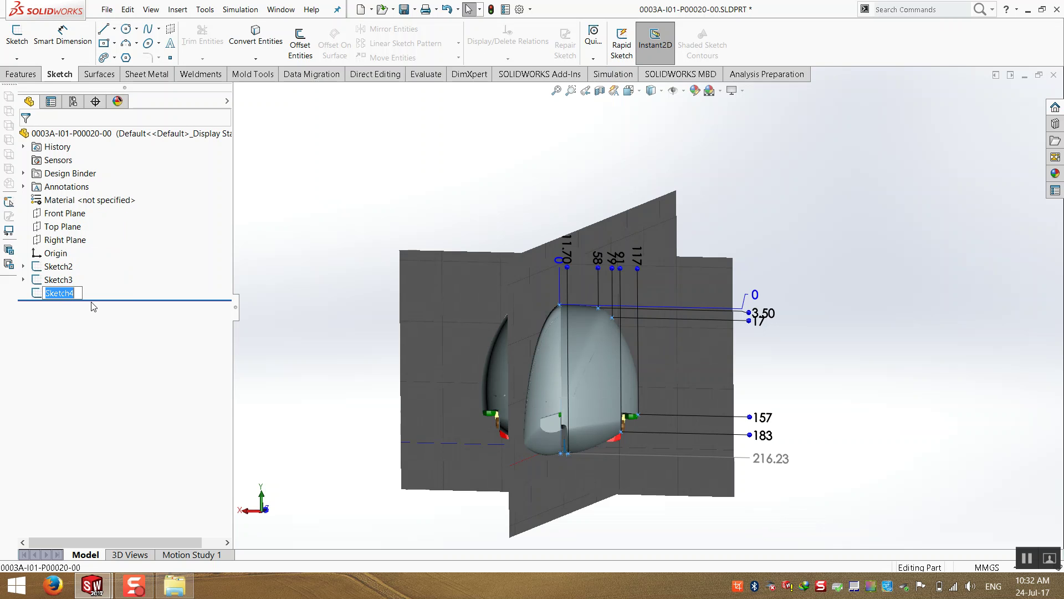
{"action": "type", "text": "Main Points"}
{"action": "key", "text": "Return"}
{"action": "left_click", "coordinate": [458, 150]}
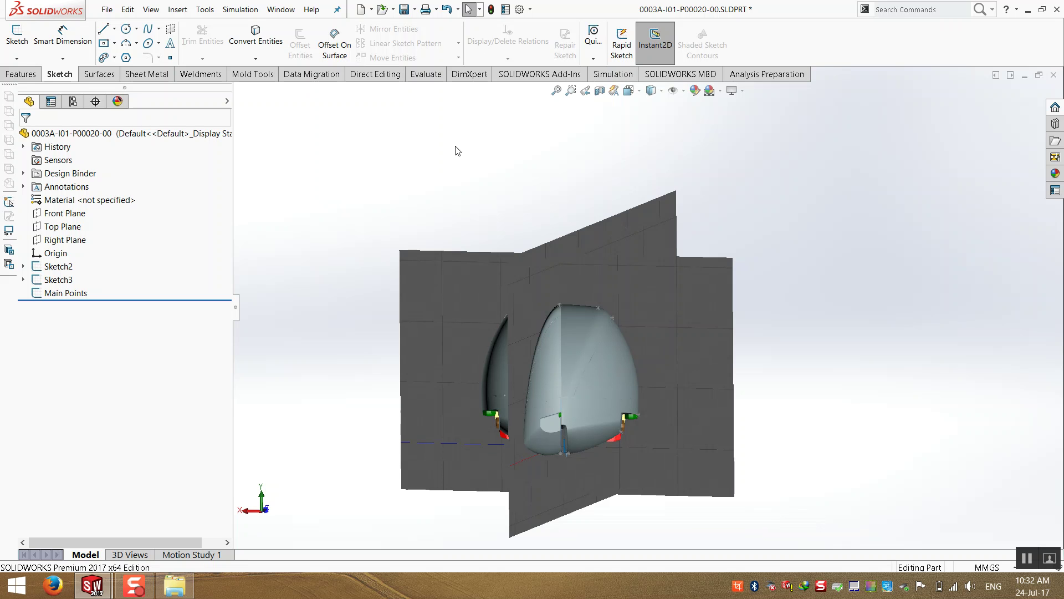
- Start a new sketch on the Front Plane over the hull picture and the Main Points sketch
{"action": "middle_click_drag", "start_coordinate": [462, 176], "coordinate": [378, 169]}
{"action": "left_click", "coordinate": [16, 34]}
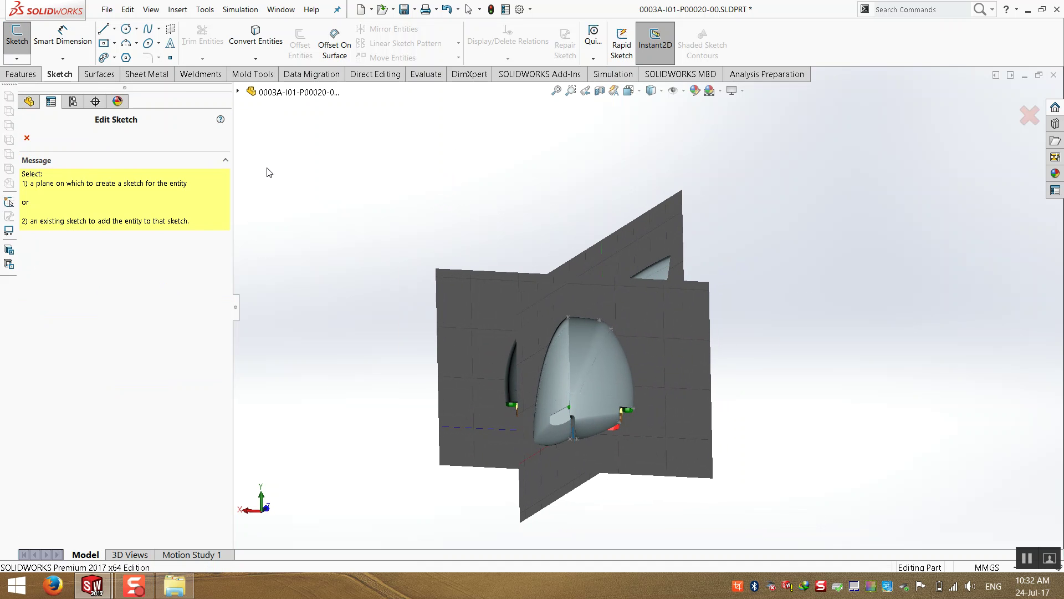
{"action": "left_click", "coordinate": [238, 90]}
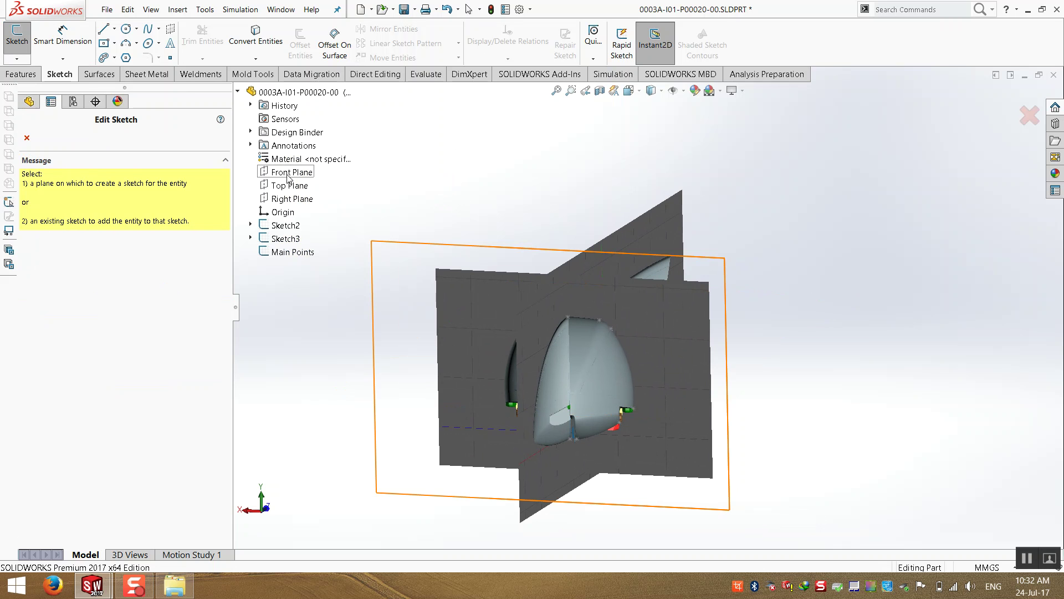
{"action": "left_click", "coordinate": [286, 174]}
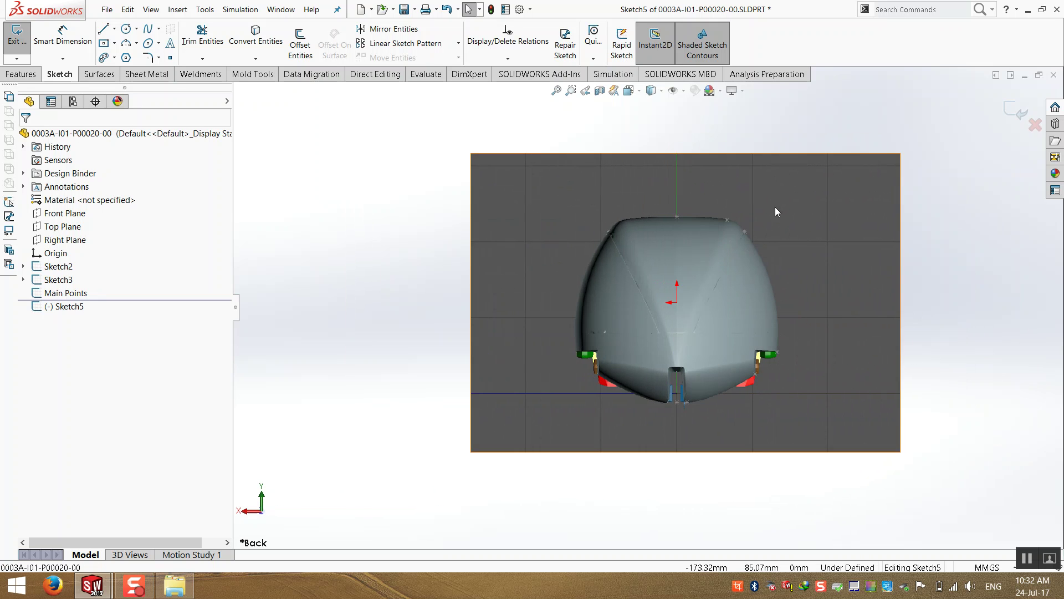
{"action": "scroll", "coordinate": [721, 233], "scroll_direction": "down", "scroll_amount": 5}
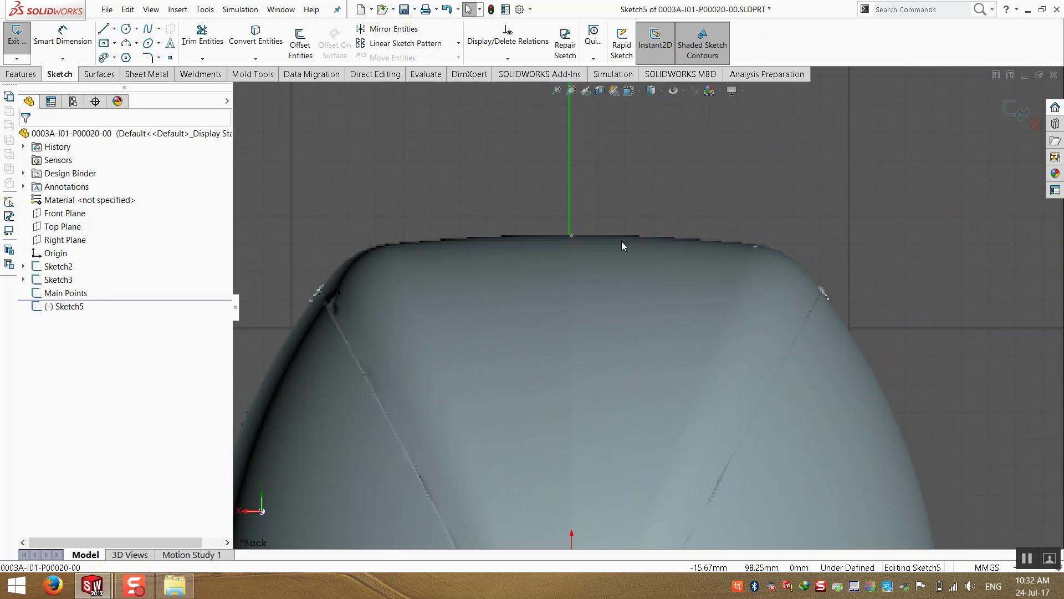
- Try a single spline through the hull's right-side reference points from the top centre to the bottom, and delete it
{"action": "scroll", "coordinate": [630, 251], "scroll_direction": "up", "scroll_amount": 2}
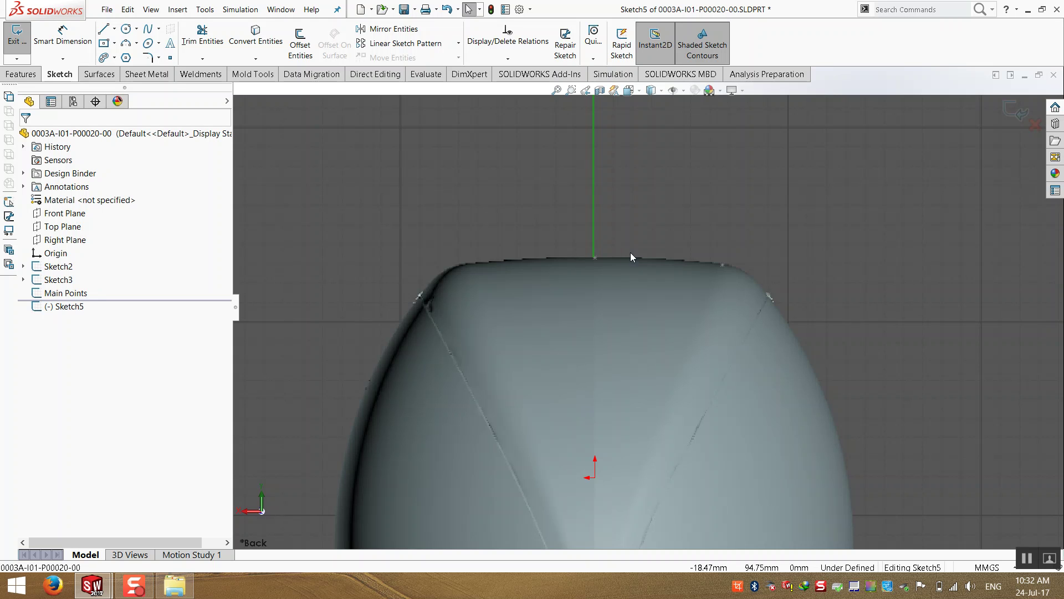
{"action": "scroll", "coordinate": [650, 282], "scroll_direction": "up", "scroll_amount": 2}
{"action": "scroll", "coordinate": [649, 294], "scroll_direction": "down", "scroll_amount": 4}
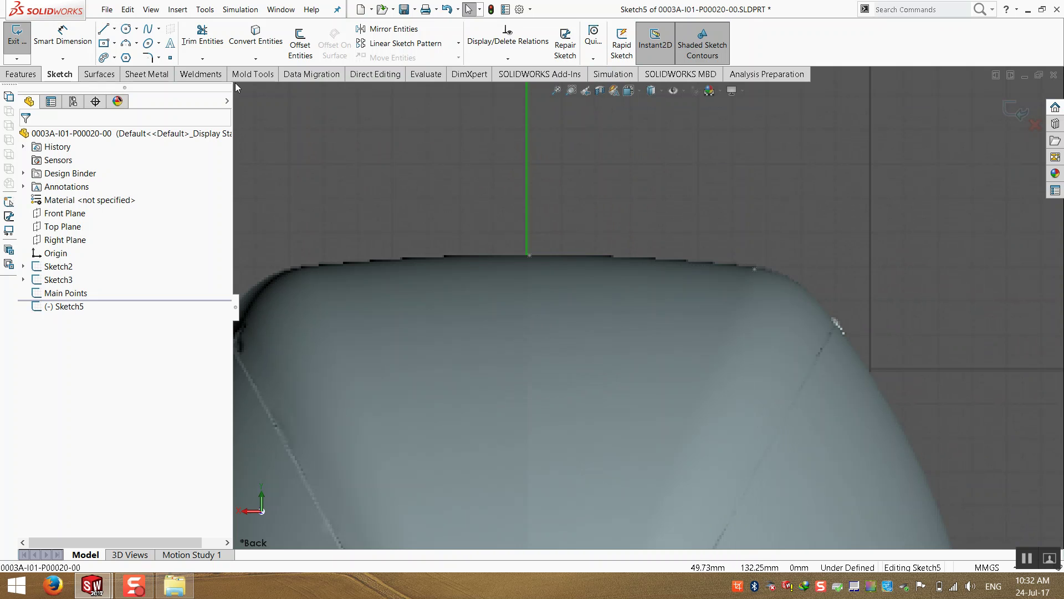
{"action": "left_click", "coordinate": [148, 31]}
{"action": "left_click", "coordinate": [530, 255]}
{"action": "left_click", "coordinate": [754, 269]}
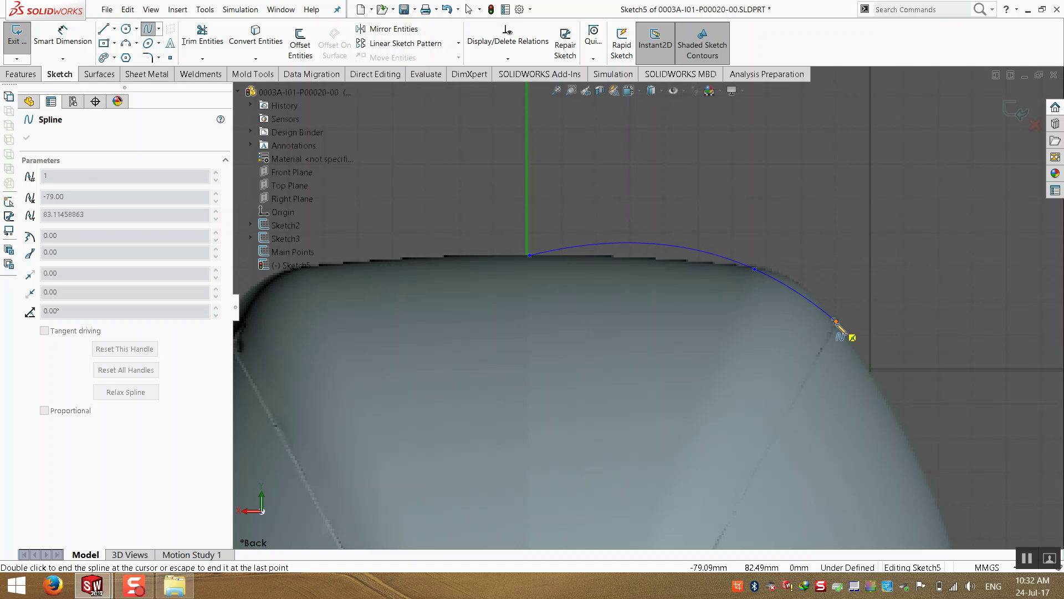
{"action": "scroll", "coordinate": [840, 327], "scroll_direction": "up", "scroll_amount": 5}
{"action": "scroll", "coordinate": [632, 331], "scroll_direction": "down", "scroll_amount": 3}
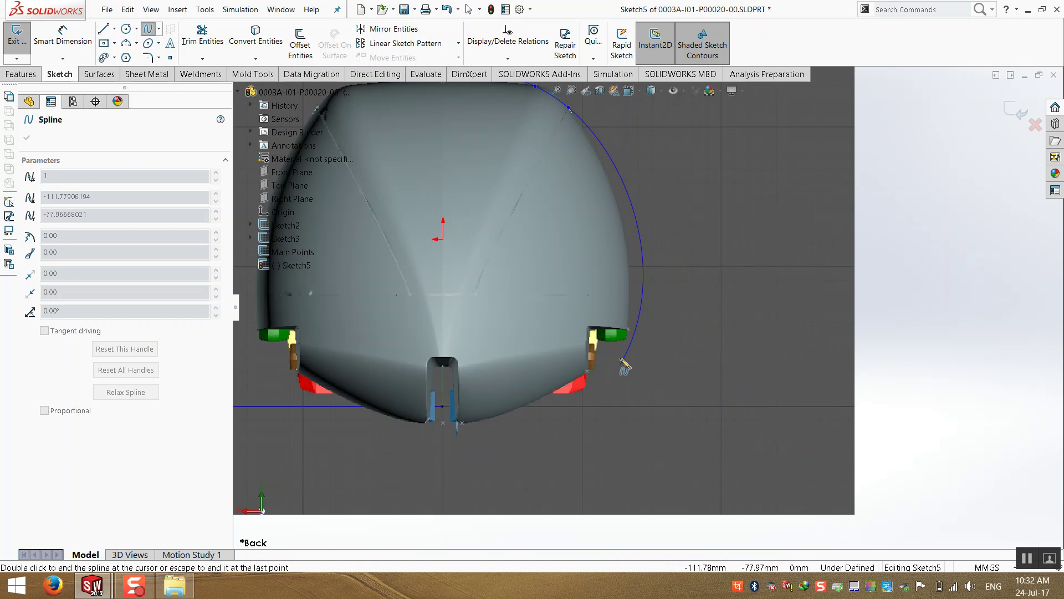
{"action": "left_click", "coordinate": [629, 330]}
{"action": "left_click", "coordinate": [587, 370]}
{"action": "scroll", "coordinate": [475, 415], "scroll_direction": "up", "scroll_amount": 3}
{"action": "scroll", "coordinate": [701, 280], "scroll_direction": "down", "scroll_amount": 6}
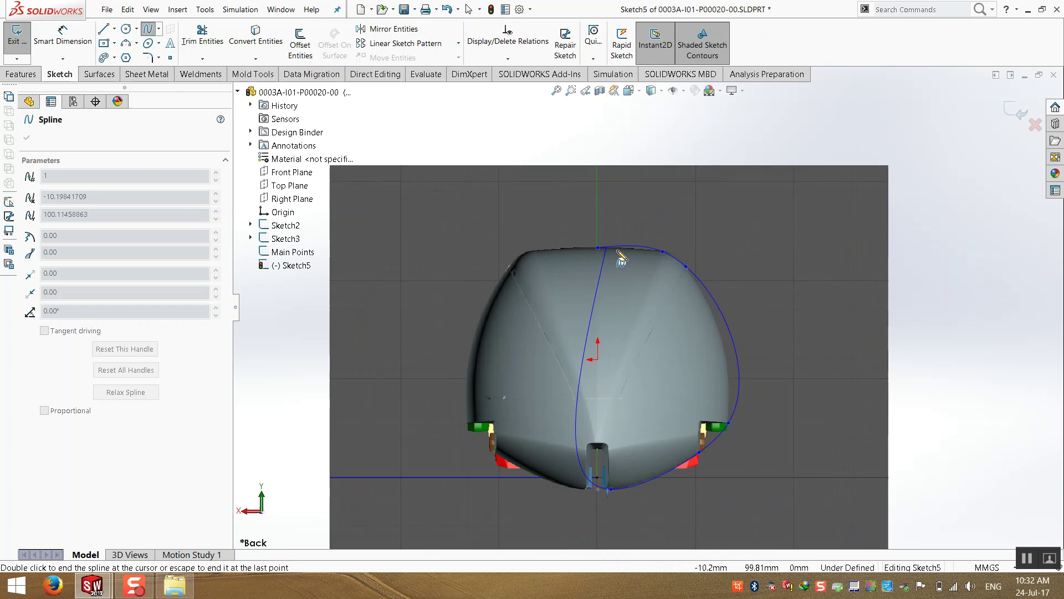
{"action": "key", "text": "Escape"}
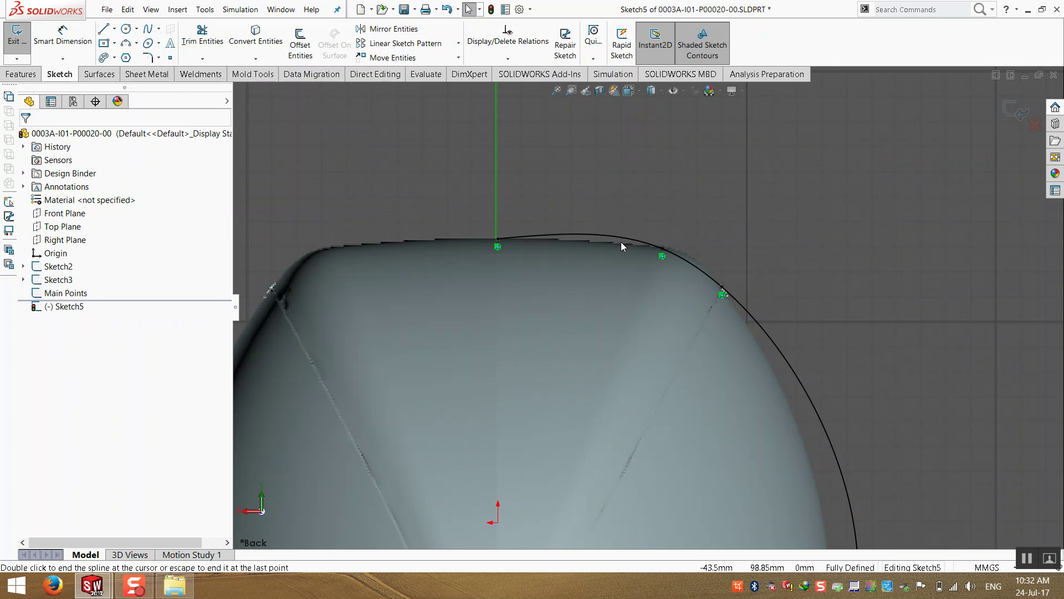
{"action": "left_click", "coordinate": [624, 237]}
{"action": "key", "text": "Delete"}
- Draw a 3-point arc of about 376 mm radius along the hull's top edge, from the top centre point to the first upper-outline point
{"action": "scroll", "coordinate": [640, 241], "scroll_direction": "down", "scroll_amount": 2}
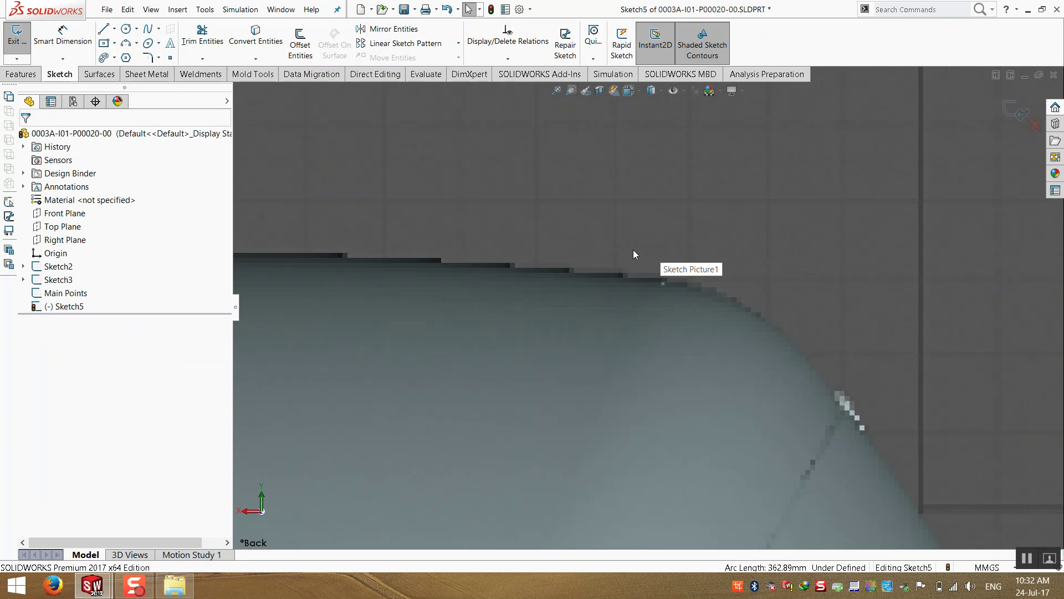
{"action": "scroll", "coordinate": [580, 237], "scroll_direction": "up", "scroll_amount": 1}
{"action": "left_click", "coordinate": [136, 42]}
{"action": "left_click", "coordinate": [166, 74]}
{"action": "left_click", "coordinate": [411, 282]}
{"action": "left_click", "coordinate": [655, 296]}
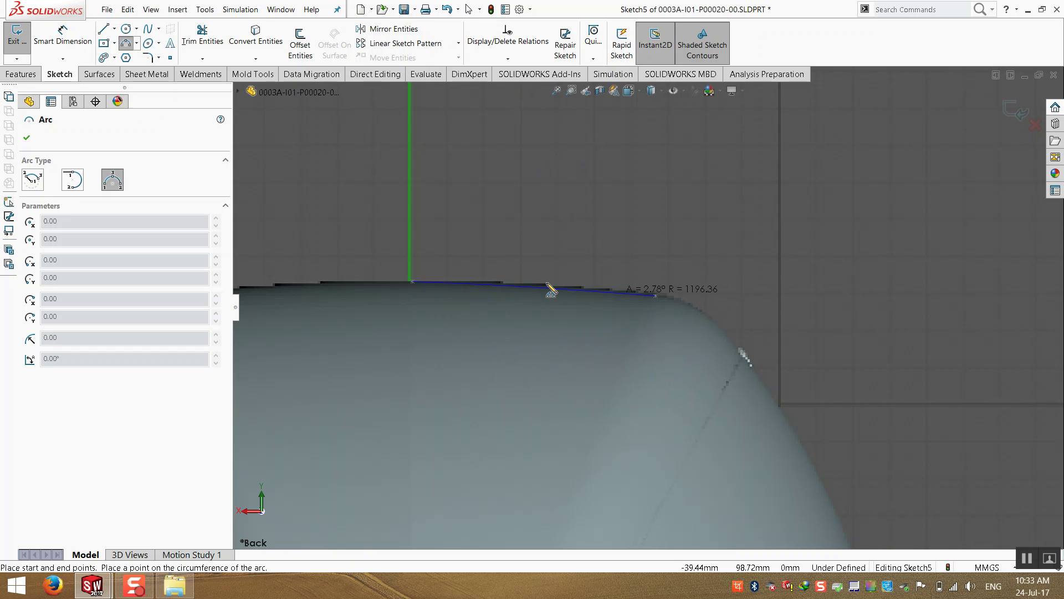
{"action": "left_click", "coordinate": [524, 284]}
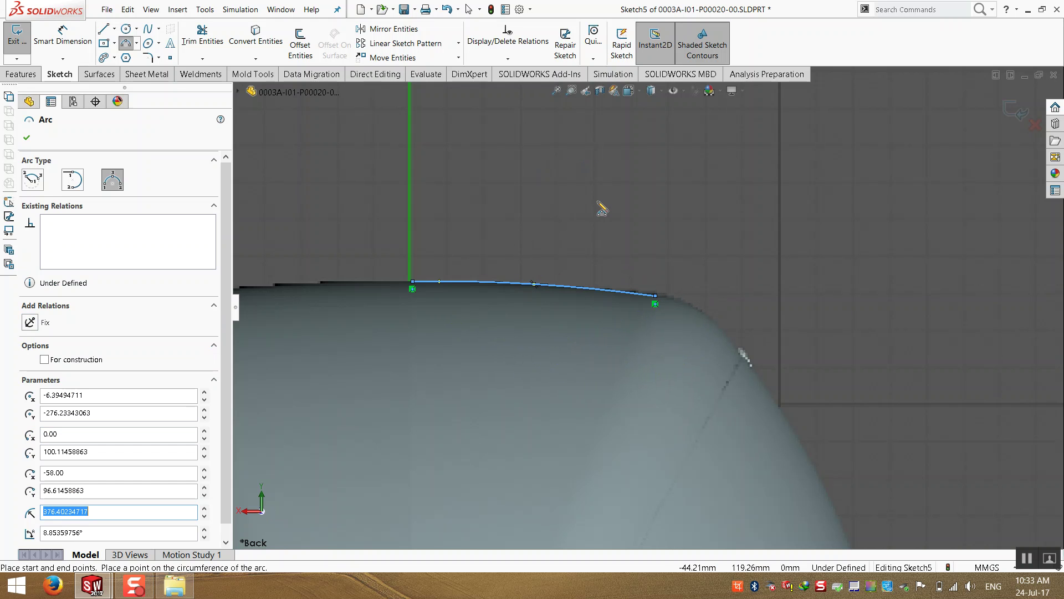
{"action": "key", "text": "Escape"}
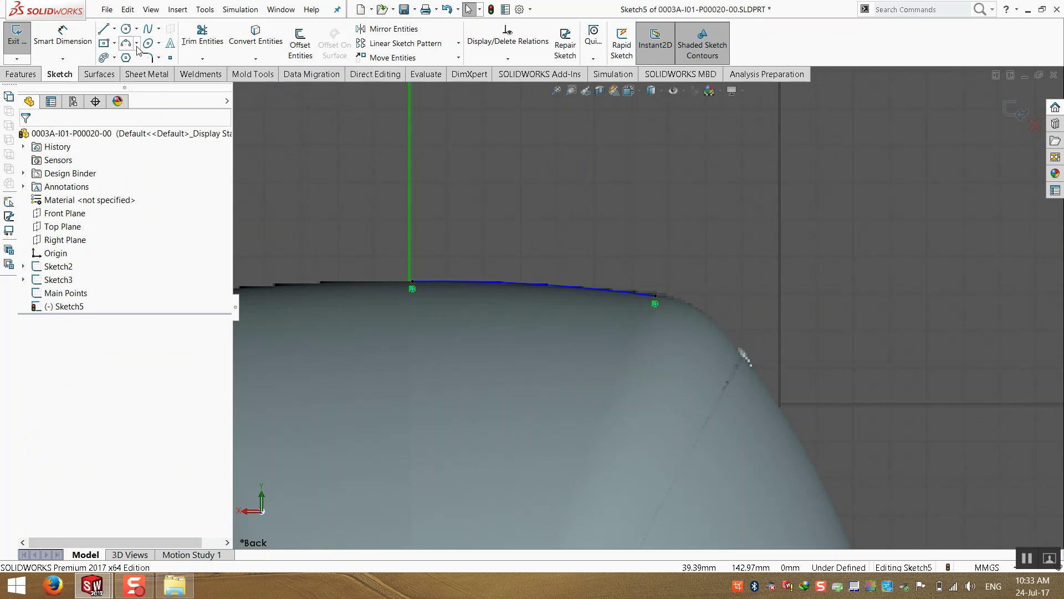
- Draw a two-point spline about 145 mm long from the shoulder point to the hull side point at the green fin's outer corner
{"action": "left_click", "coordinate": [147, 29]}
{"action": "scroll", "coordinate": [730, 363], "scroll_direction": "up", "scroll_amount": 5}
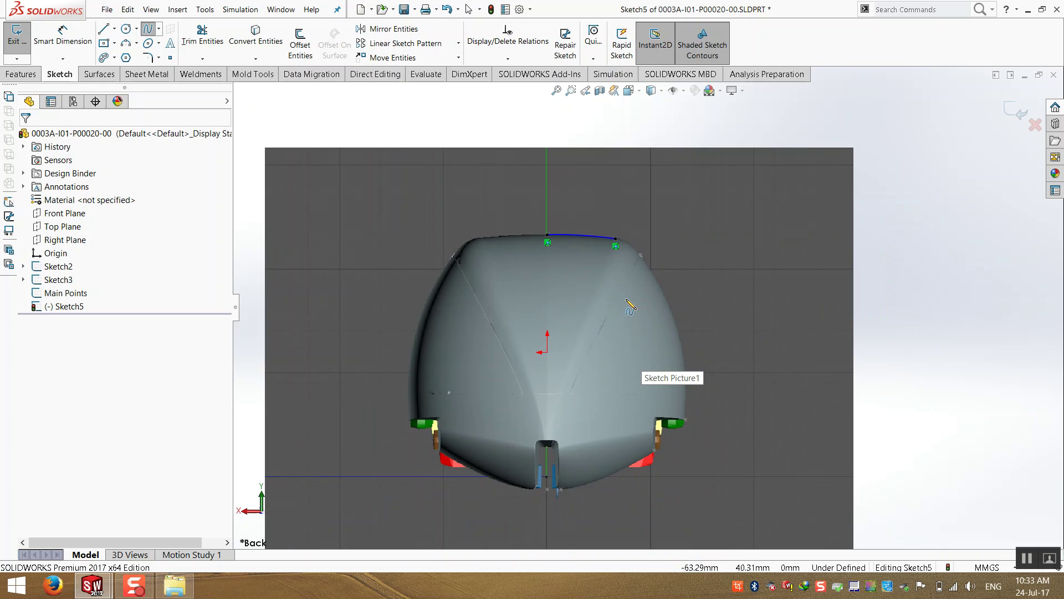
{"action": "left_click", "coordinate": [640, 255]}
{"action": "left_click", "coordinate": [686, 419]}
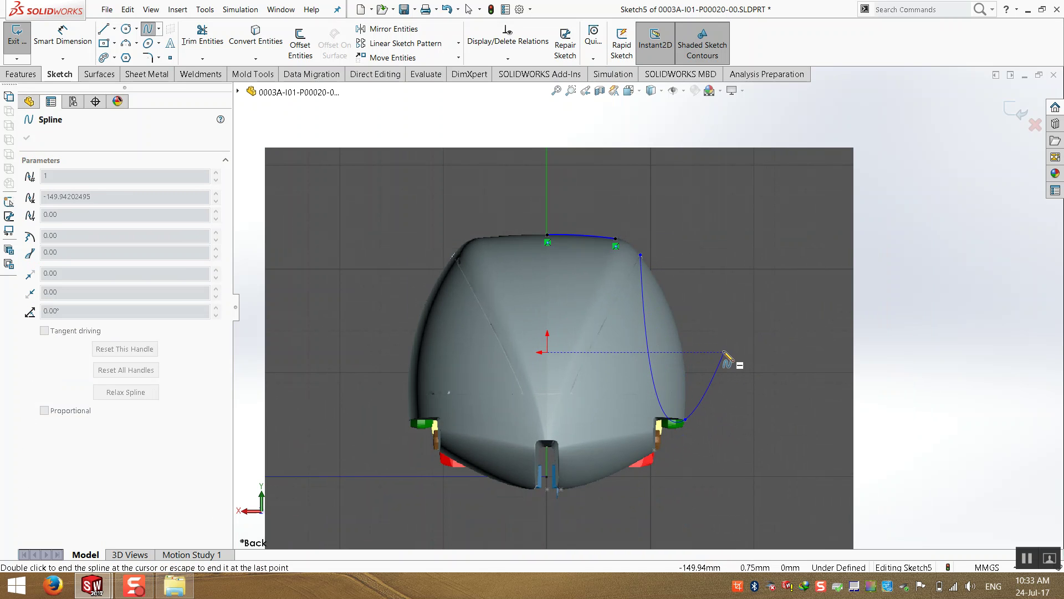
{"action": "key", "text": "Escape"}
- Bend the side spline with its upper and lower tangent handles so it follows the hull's outer edge
{"action": "left_click", "coordinate": [647, 285]}
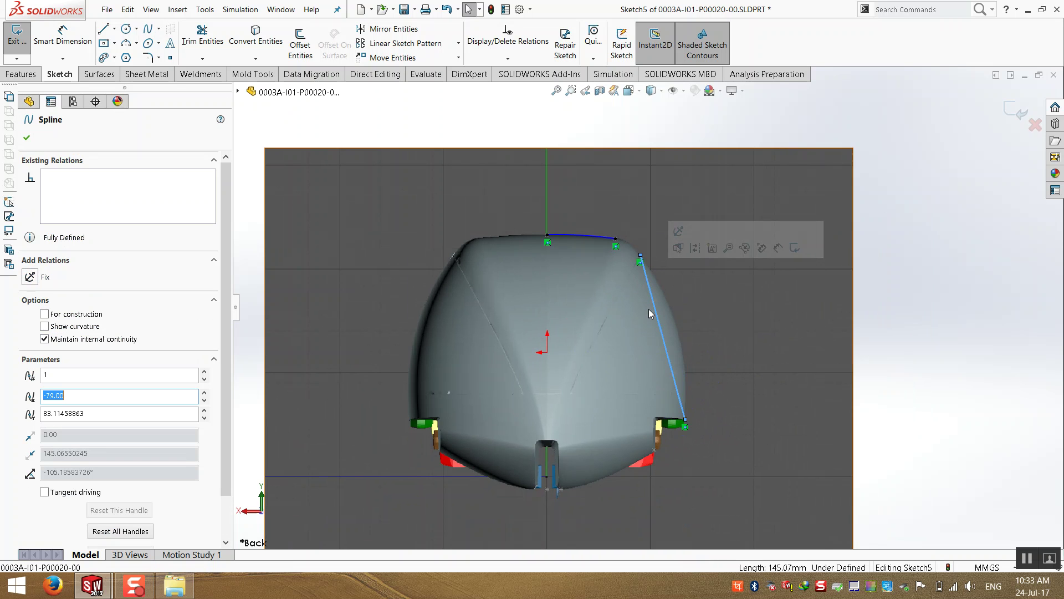
{"action": "left_click", "coordinate": [689, 375]}
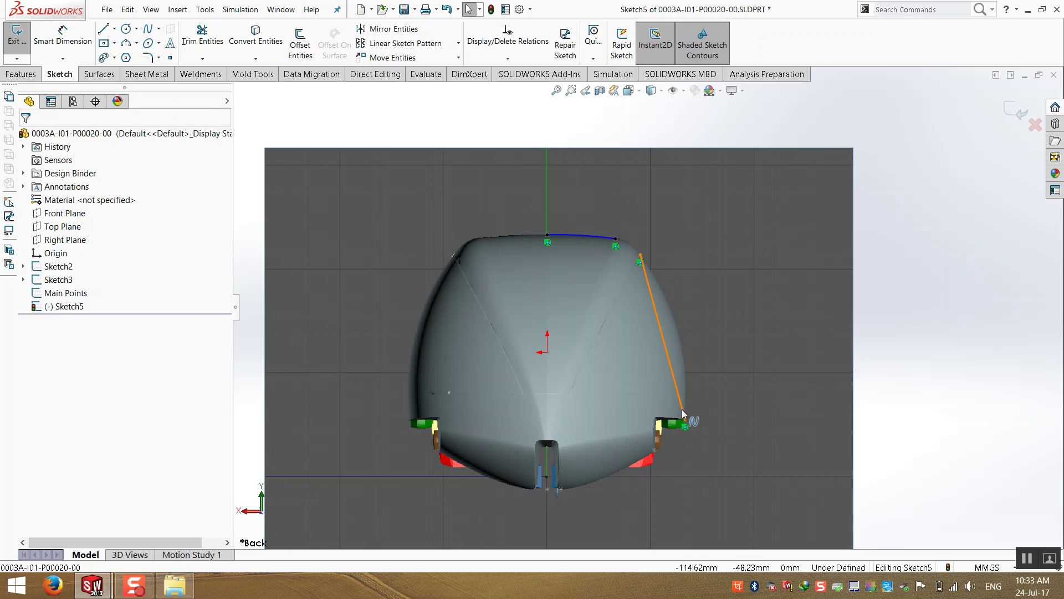
{"action": "left_click", "coordinate": [688, 374]}
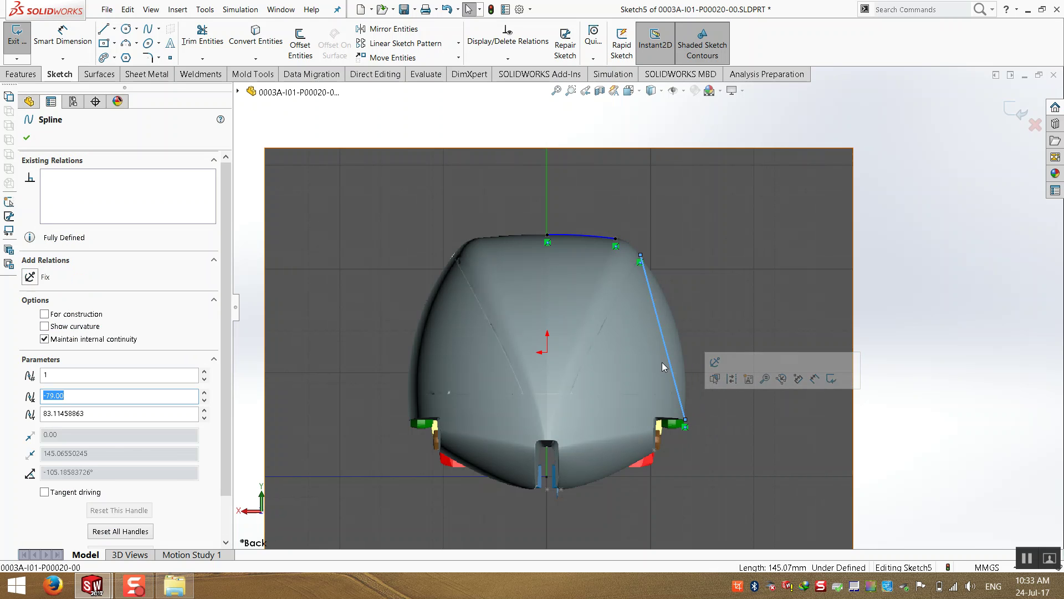
{"action": "left_click_drag", "start_coordinate": [667, 354], "coordinate": [689, 344]}
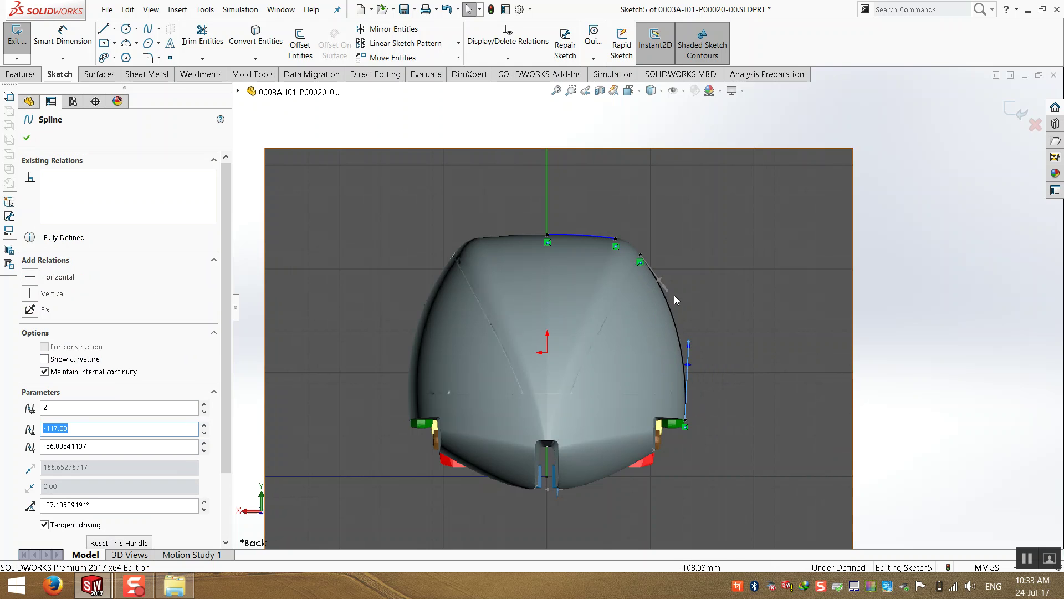
{"action": "scroll", "coordinate": [674, 295], "scroll_direction": "down", "scroll_amount": 5}
{"action": "left_click_drag", "start_coordinate": [640, 287], "coordinate": [641, 290]}
{"action": "scroll", "coordinate": [647, 443], "scroll_direction": "up", "scroll_amount": 5}
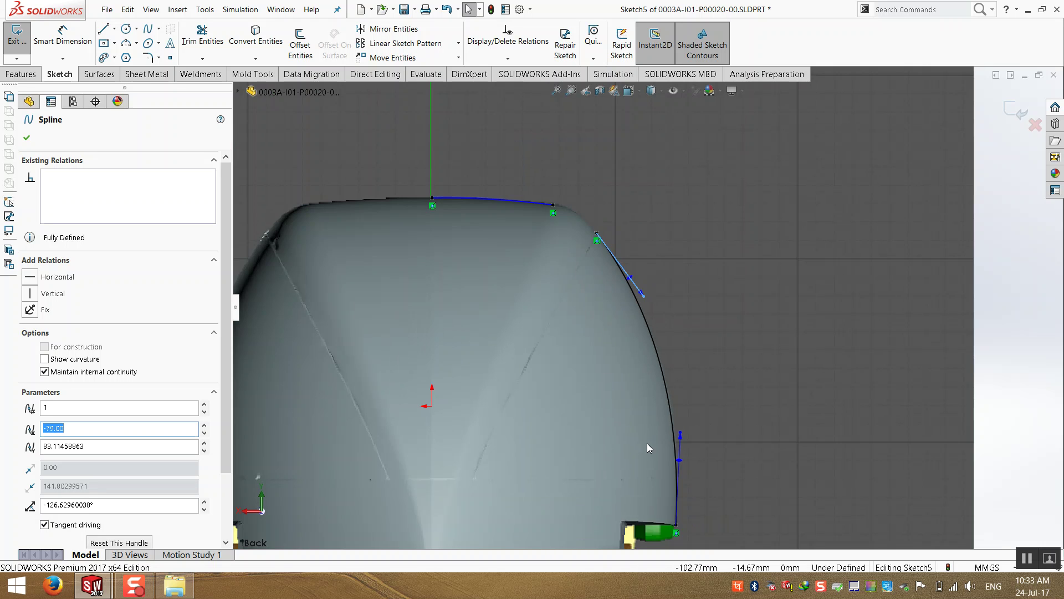
{"action": "scroll", "coordinate": [703, 400], "scroll_direction": "down", "scroll_amount": 6}
{"action": "left_click_drag", "start_coordinate": [718, 381], "coordinate": [717, 348]}
{"action": "left_click", "coordinate": [737, 371]}
{"action": "scroll", "coordinate": [766, 411], "scroll_direction": "up", "scroll_amount": 5}
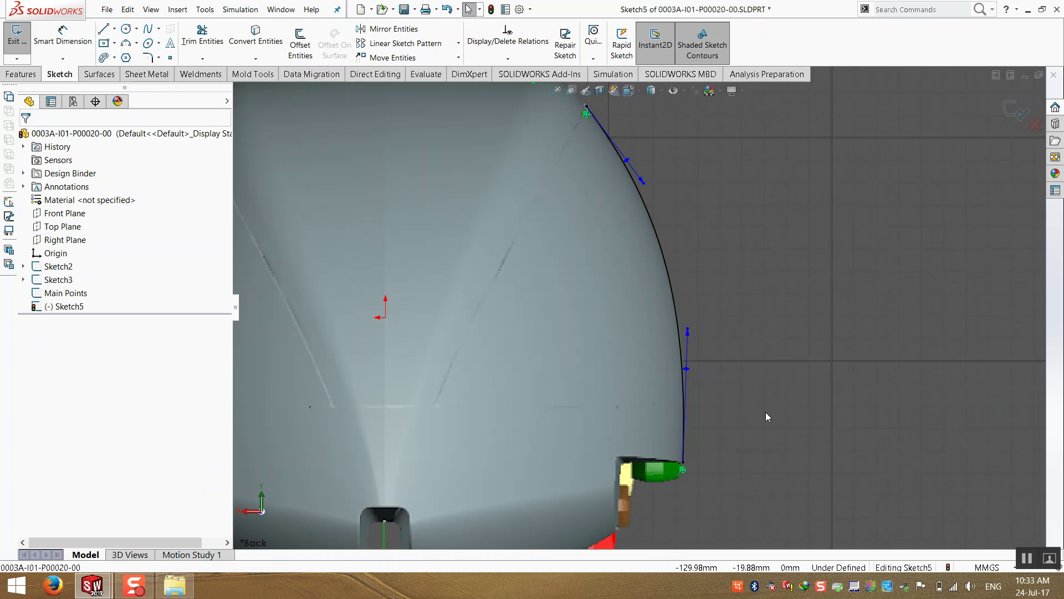
- Draw a two-point spline about 86 mm long from the point above the red fin to the hull's lowest point beside the central slot
{"action": "scroll", "coordinate": [692, 447], "scroll_direction": "down", "scroll_amount": 2}
{"action": "scroll", "coordinate": [576, 483], "scroll_direction": "down", "scroll_amount": 2}
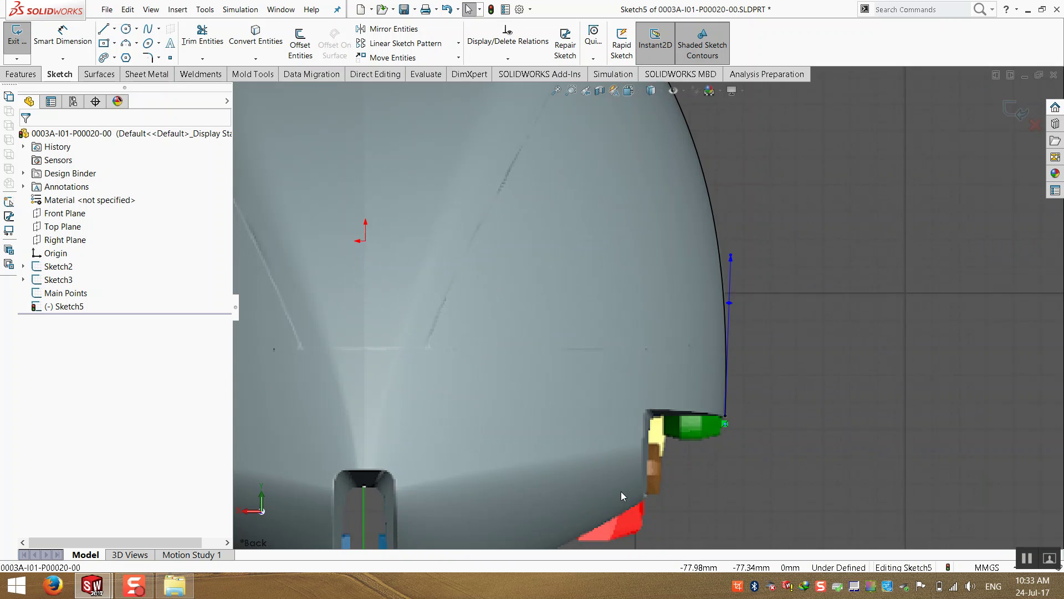
{"action": "scroll", "coordinate": [620, 488], "scroll_direction": "up", "scroll_amount": 3}
{"action": "scroll", "coordinate": [615, 421], "scroll_direction": "down", "scroll_amount": 5}
{"action": "scroll", "coordinate": [314, 388], "scroll_direction": "down", "scroll_amount": 1}
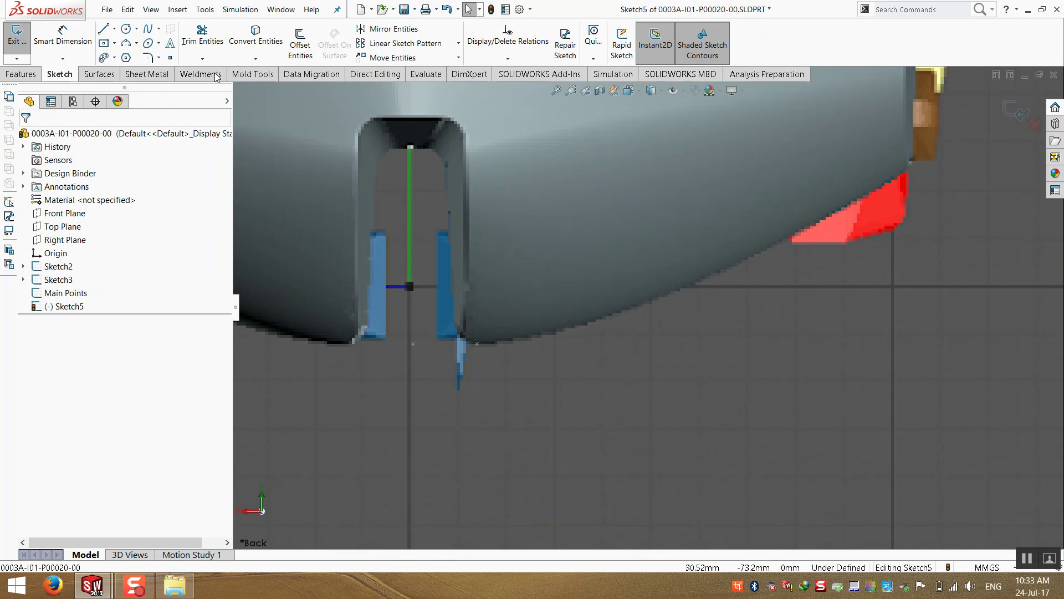
{"action": "left_click", "coordinate": [147, 29]}
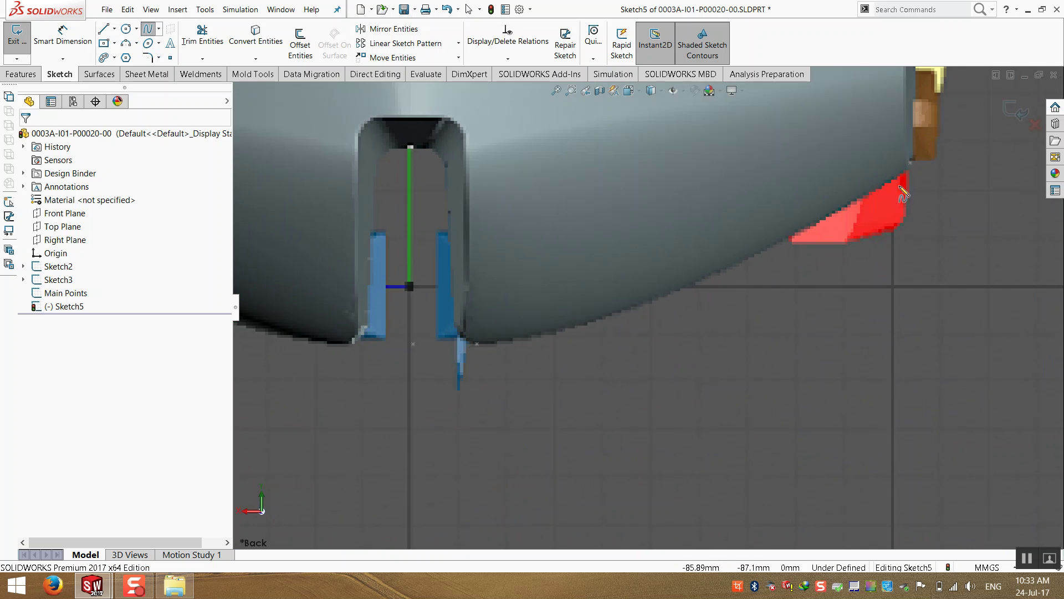
{"action": "left_click", "coordinate": [910, 162]}
{"action": "left_click", "coordinate": [477, 344]}
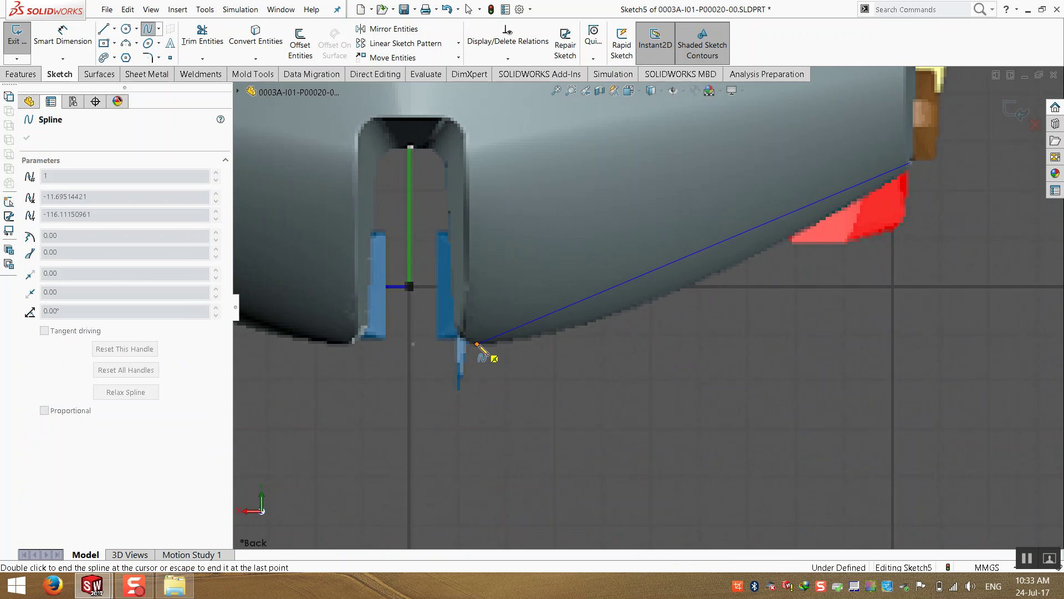
{"action": "key", "text": "Escape"}
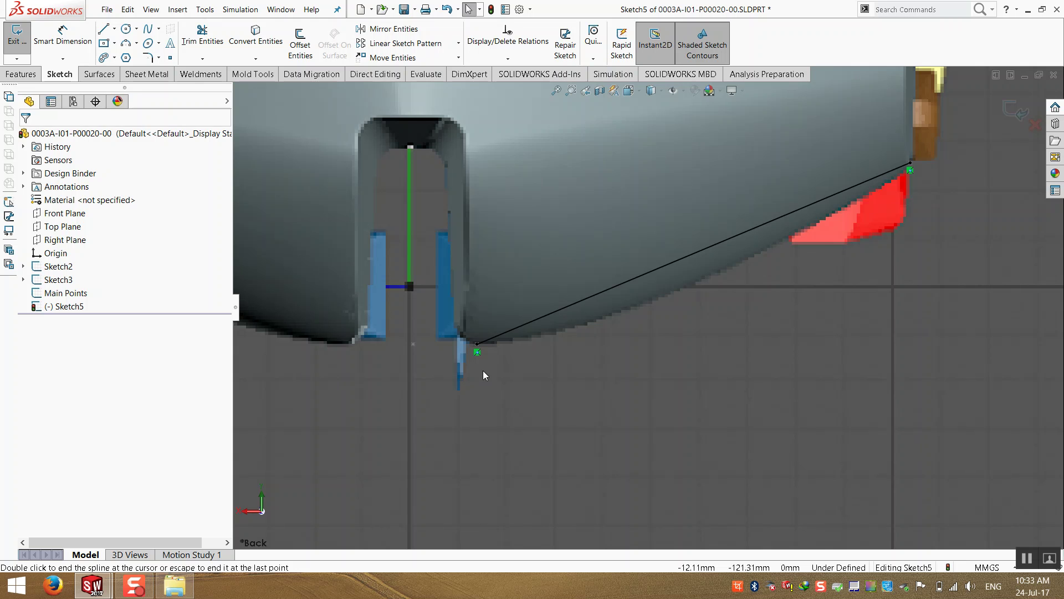
- Bend the underside spline with the tangent handles at both ends so it follows the hull's lower edge
{"action": "left_click", "coordinate": [524, 328]}
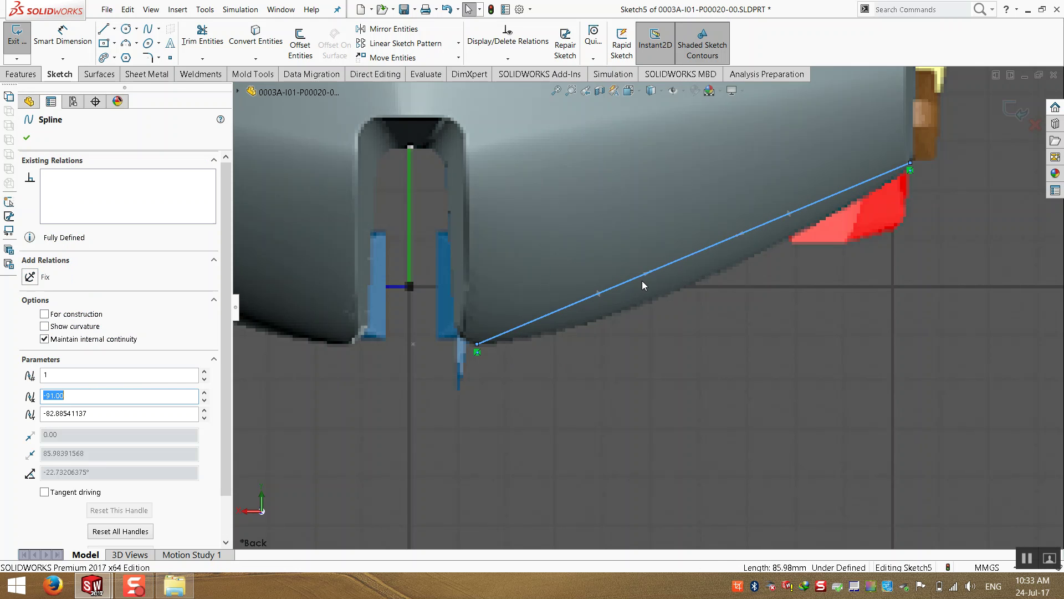
{"action": "left_click_drag", "start_coordinate": [654, 277], "coordinate": [621, 335]}
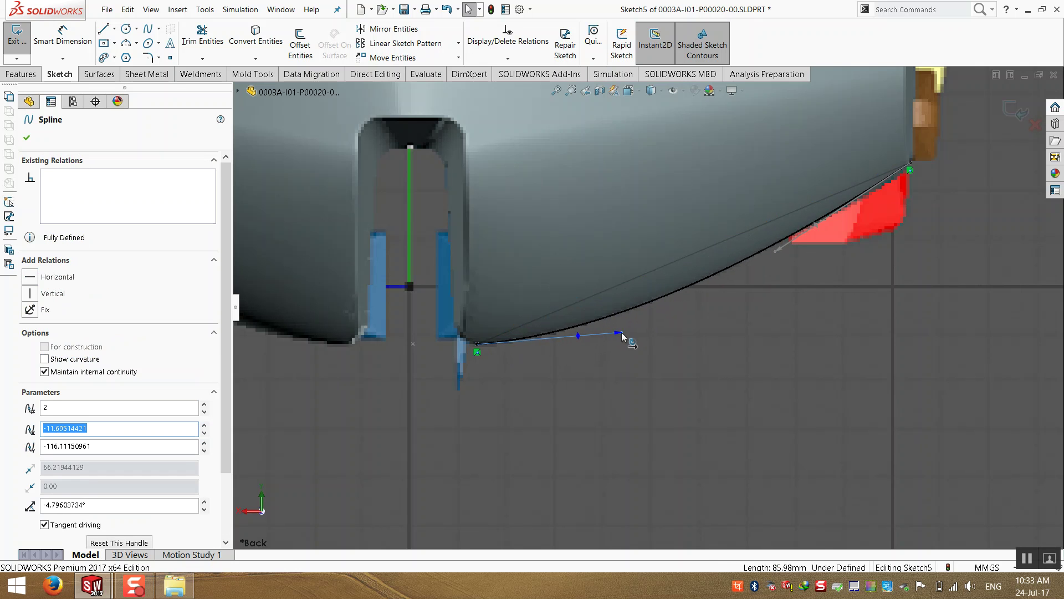
{"action": "left_click_drag", "start_coordinate": [776, 252], "coordinate": [788, 245]}
{"action": "left_click", "coordinate": [738, 338]}
{"action": "scroll", "coordinate": [726, 315], "scroll_direction": "up", "scroll_amount": 3}
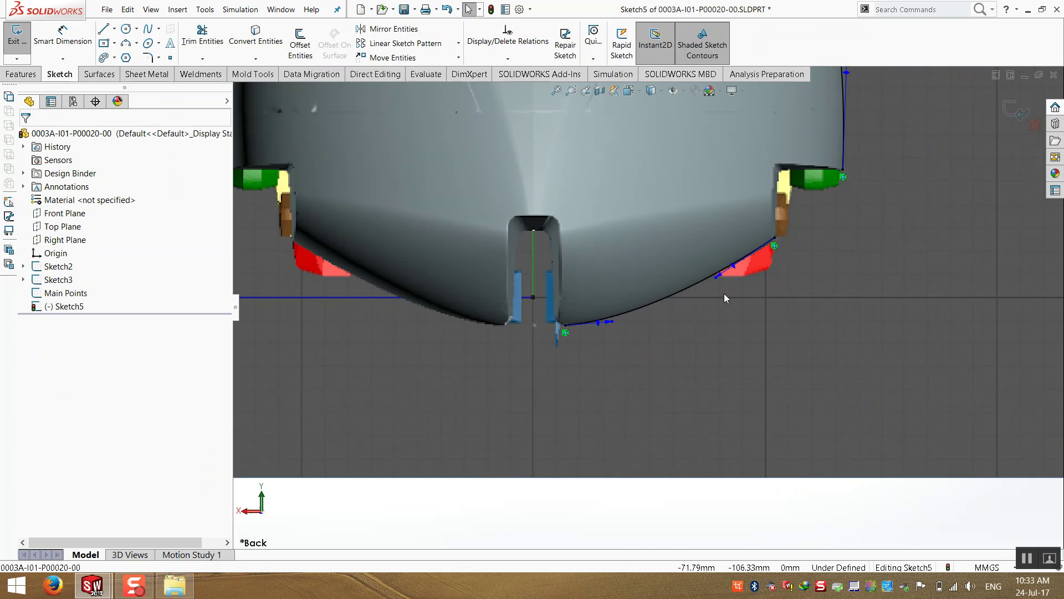
- Draw a horizontal line about 11.7 mm long from the underside spline's lower end to the bottom centre point
{"action": "scroll", "coordinate": [624, 291], "scroll_direction": "down", "scroll_amount": 3}
{"action": "scroll", "coordinate": [543, 369], "scroll_direction": "down", "scroll_amount": 4}
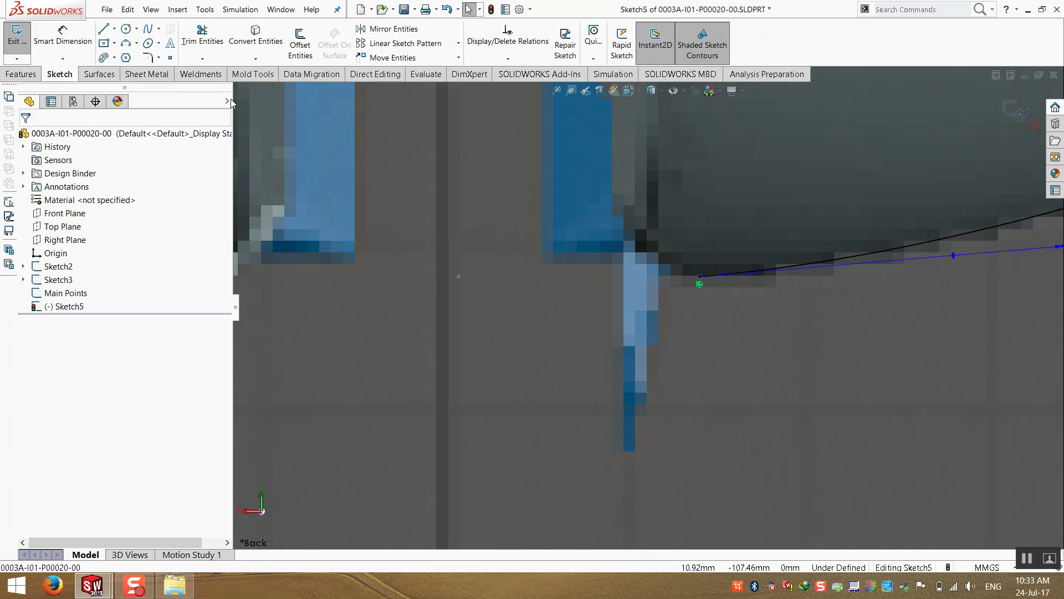
{"action": "left_click", "coordinate": [103, 29]}
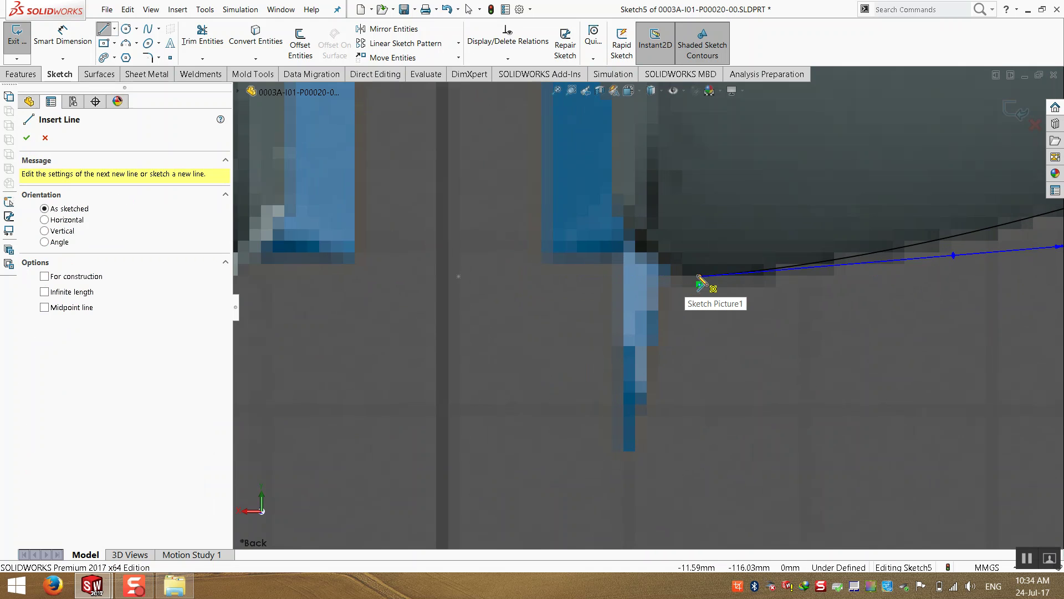
{"action": "left_click", "coordinate": [699, 276]}
{"action": "left_click", "coordinate": [459, 276]}
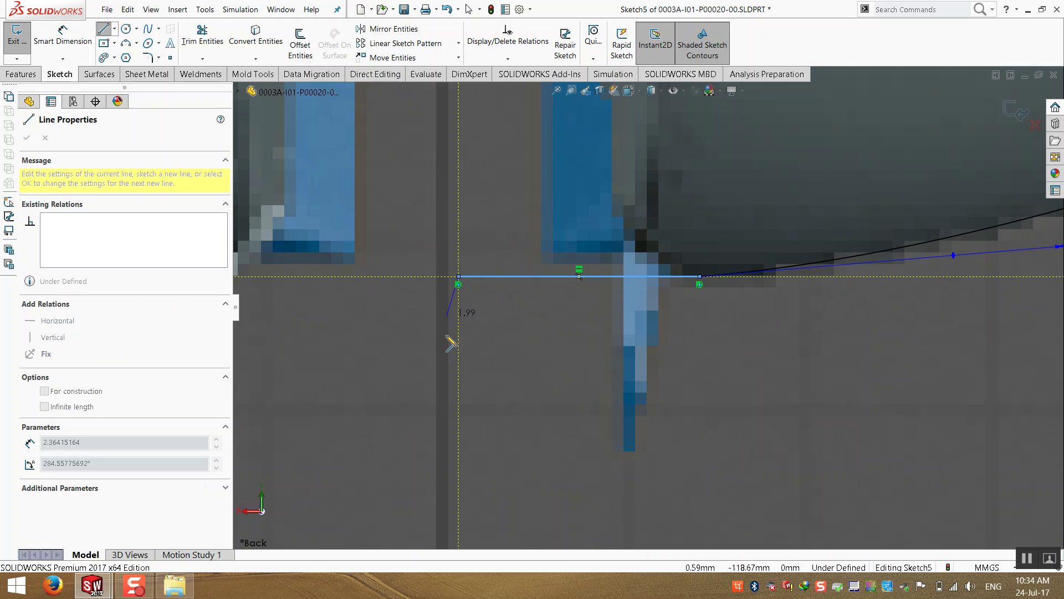
{"action": "key", "text": "Escape"}
{"action": "key", "text": "Escape"}
- Add a tangent relation between the short bottom line and the underside spline
{"action": "left_click", "coordinate": [684, 275]}
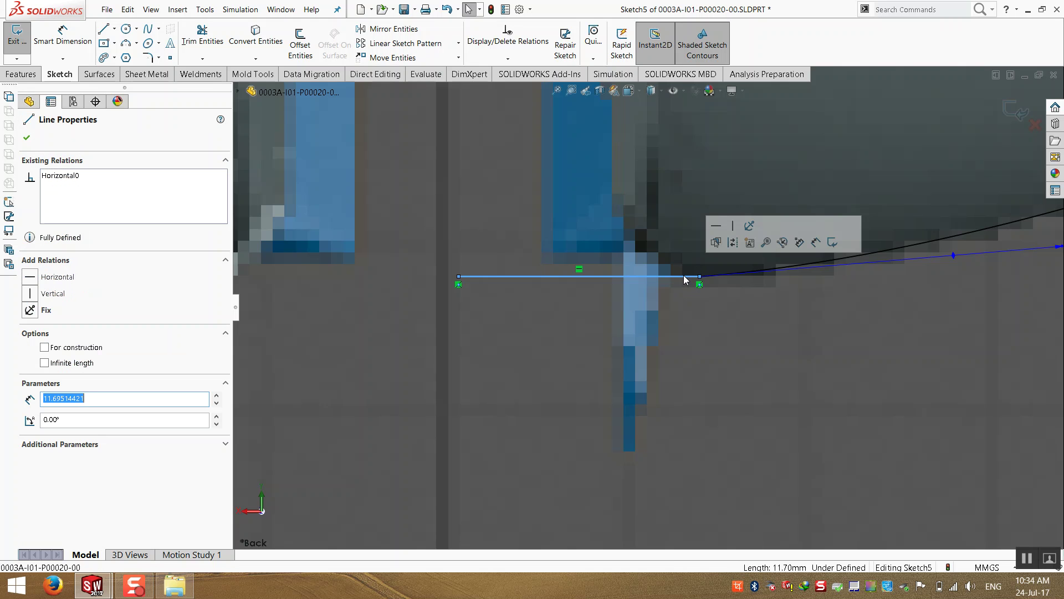
{"action": "left_click", "coordinate": [787, 270], "text": "ctrl"}
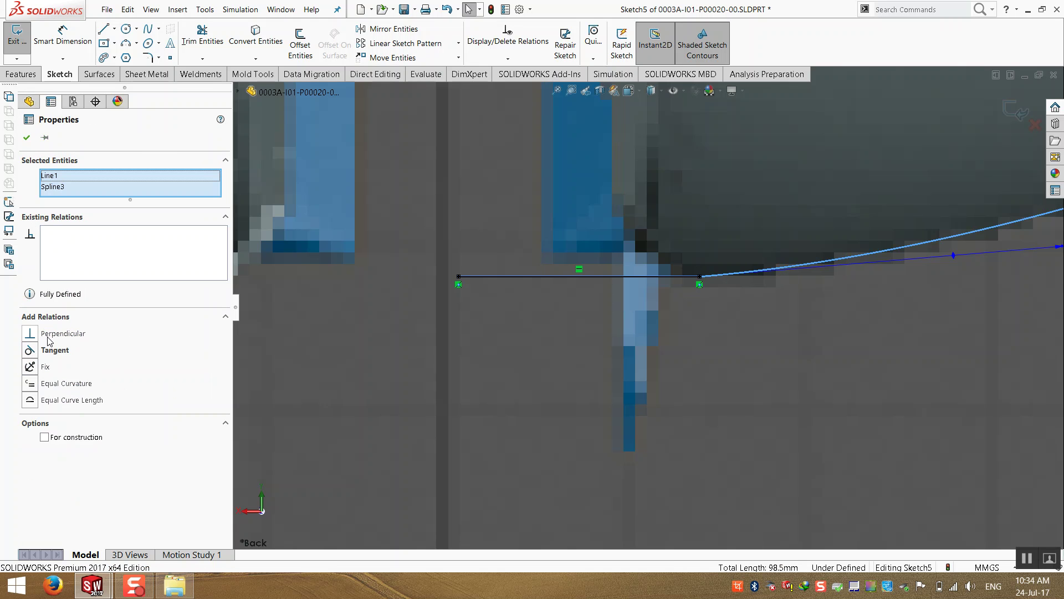
{"action": "left_click", "coordinate": [51, 350]}
{"action": "left_click", "coordinate": [561, 377]}
{"action": "scroll", "coordinate": [610, 332], "scroll_direction": "up", "scroll_amount": 8}
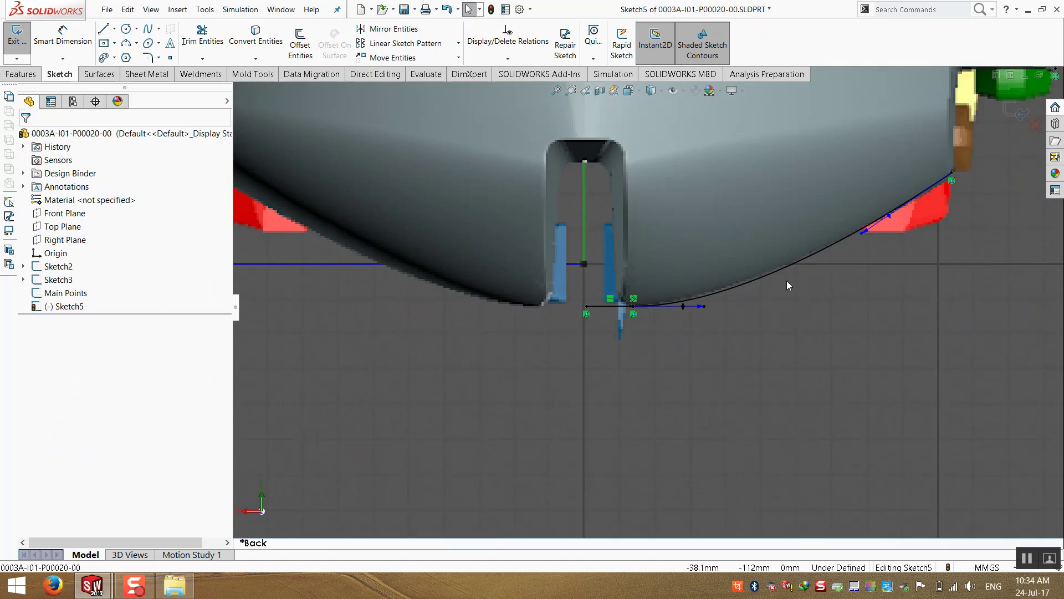
- Shorten the underside spline's horizontal tangent handle to fit the curve to the hull's lower edge
{"action": "scroll", "coordinate": [788, 285], "scroll_direction": "down", "scroll_amount": 2}
{"action": "left_click_drag", "start_coordinate": [602, 333], "coordinate": [587, 335]}
{"action": "left_click", "coordinate": [771, 291]}
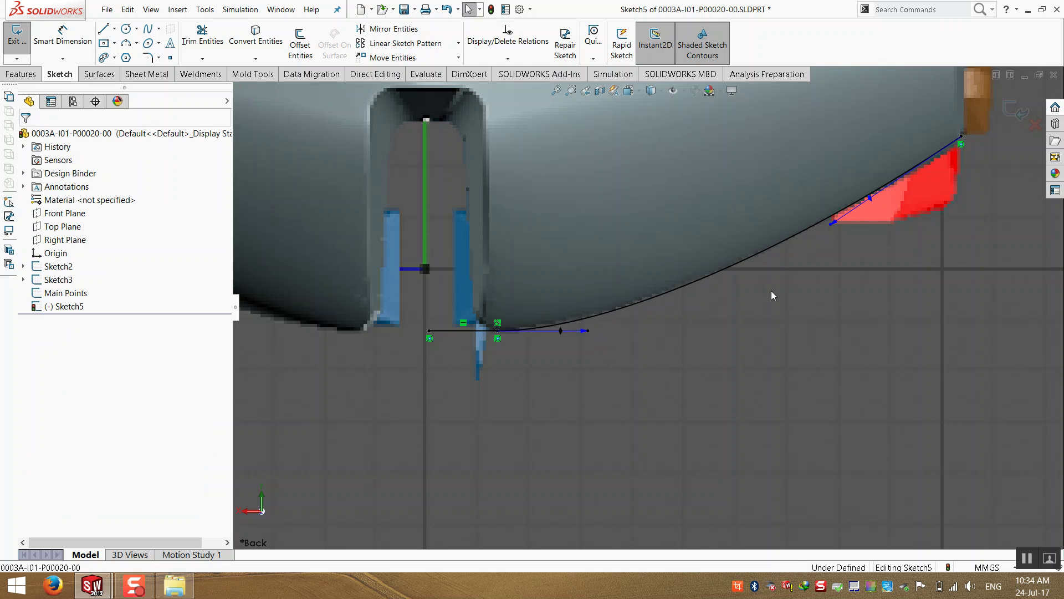
{"action": "scroll", "coordinate": [771, 291], "scroll_direction": "down", "scroll_amount": 5}
{"action": "scroll", "coordinate": [700, 412], "scroll_direction": "up", "scroll_amount": 8}
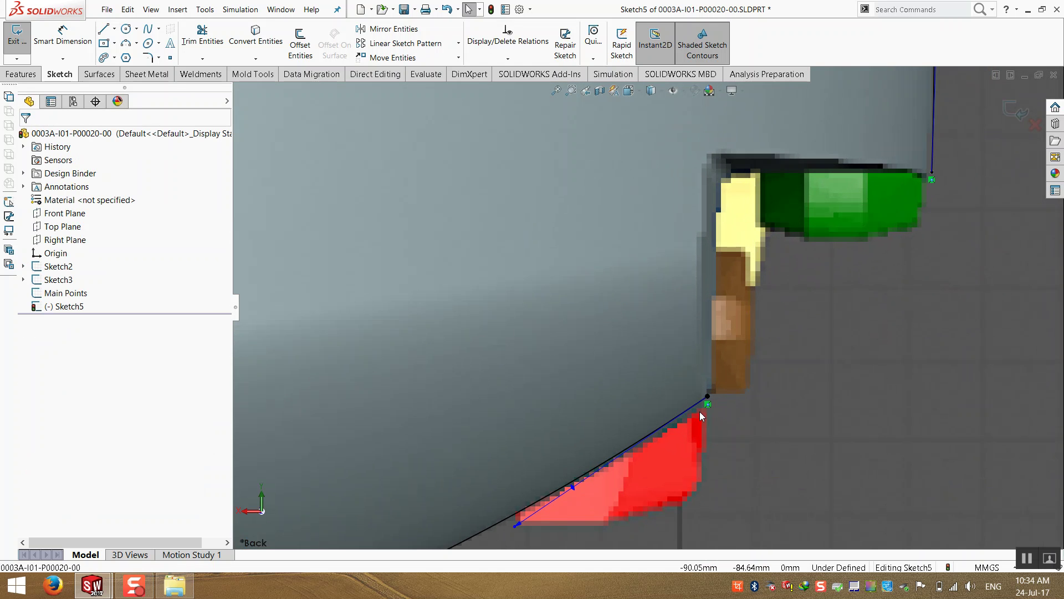
{"action": "scroll", "coordinate": [639, 198], "scroll_direction": "down", "scroll_amount": 5}
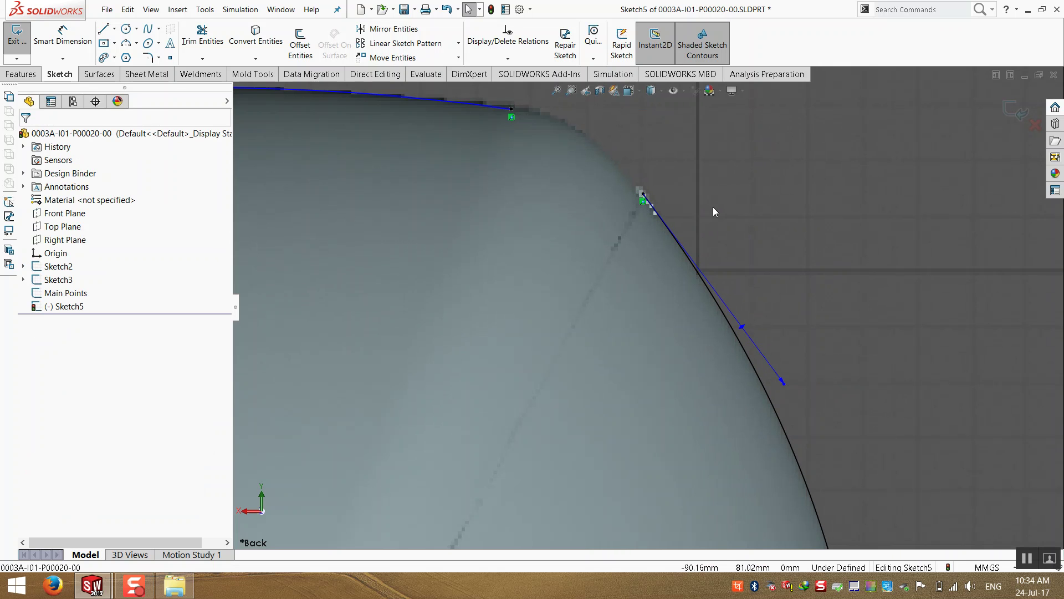
- Draw a construction centerline about 27.4 mm long from the top arc's centre endpoint, continuing tangent to the arc across the hull's upper edge
{"action": "scroll", "coordinate": [714, 222], "scroll_direction": "up", "scroll_amount": 3}
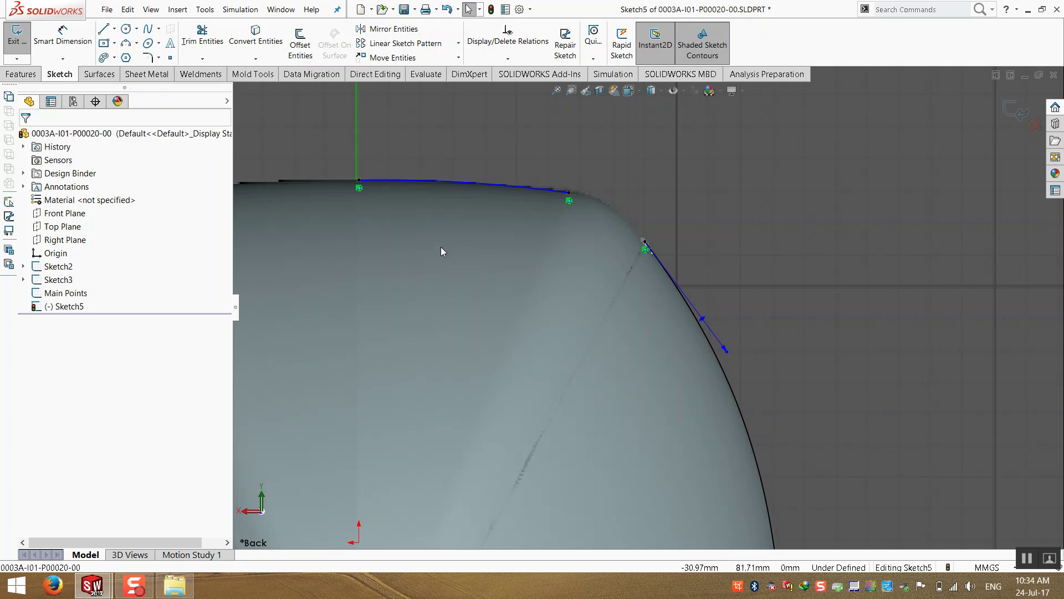
{"action": "scroll", "coordinate": [380, 246], "scroll_direction": "down", "scroll_amount": 2}
{"action": "scroll", "coordinate": [660, 167], "scroll_direction": "down", "scroll_amount": 3}
{"action": "scroll", "coordinate": [750, 210], "scroll_direction": "up", "scroll_amount": 3}
{"action": "left_click", "coordinate": [776, 275]}
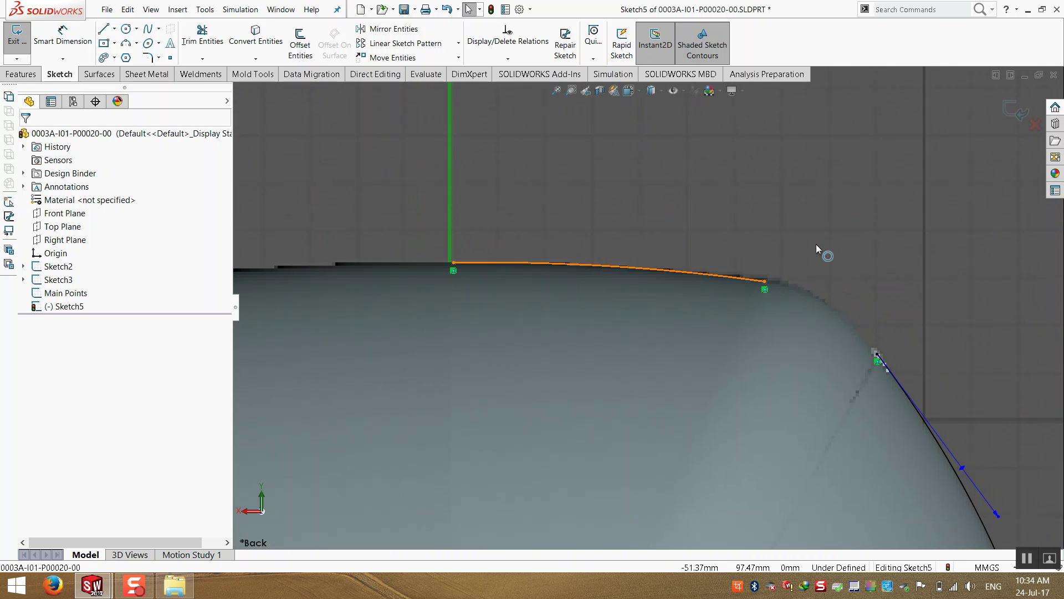
{"action": "left_click", "coordinate": [114, 28]}
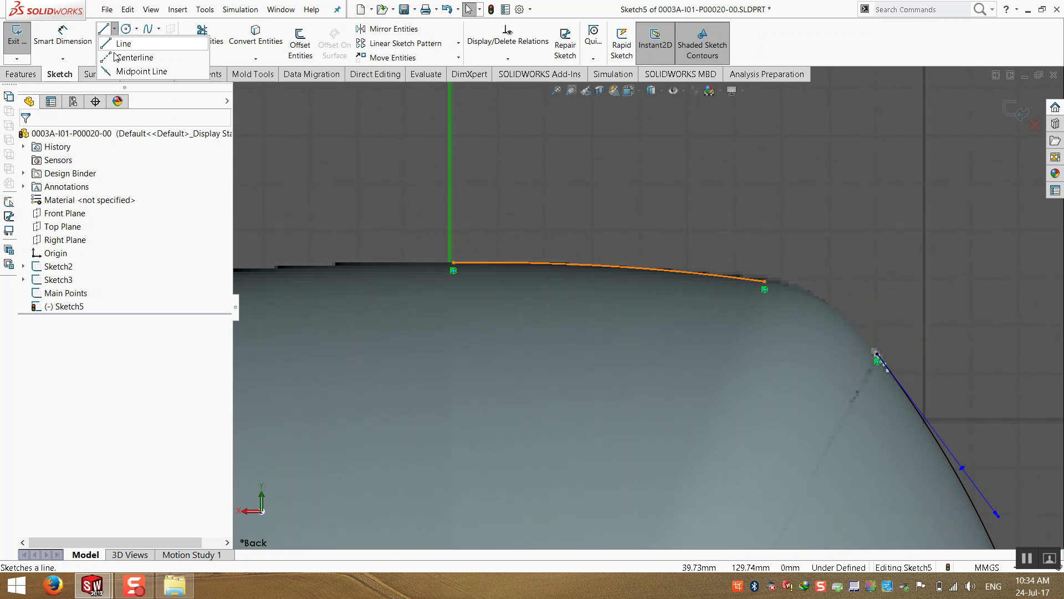
{"action": "left_click", "coordinate": [143, 62]}
{"action": "left_click", "coordinate": [454, 263]}
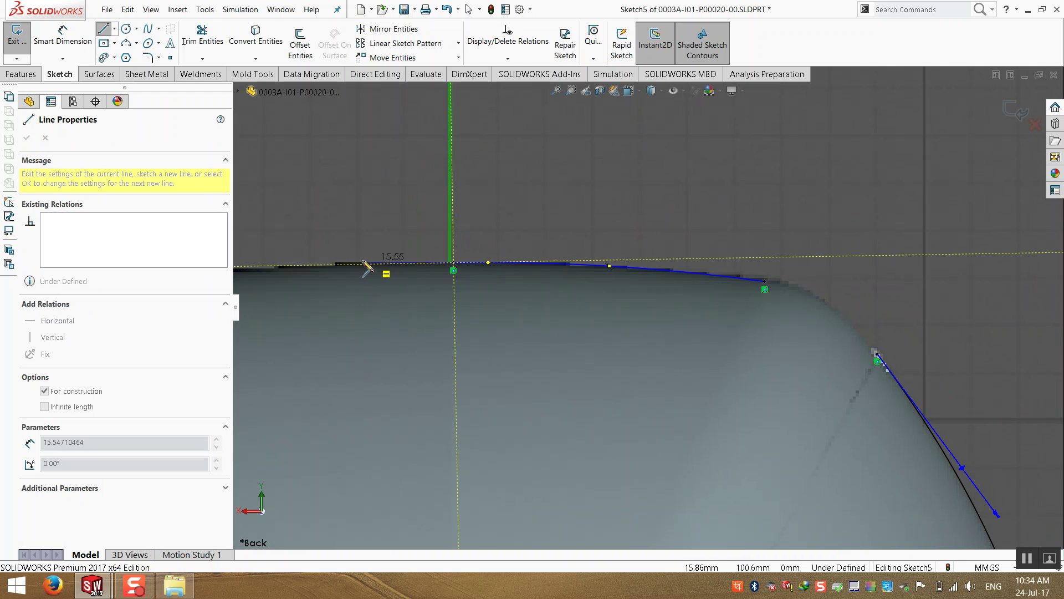
{"action": "left_click", "coordinate": [308, 268]}
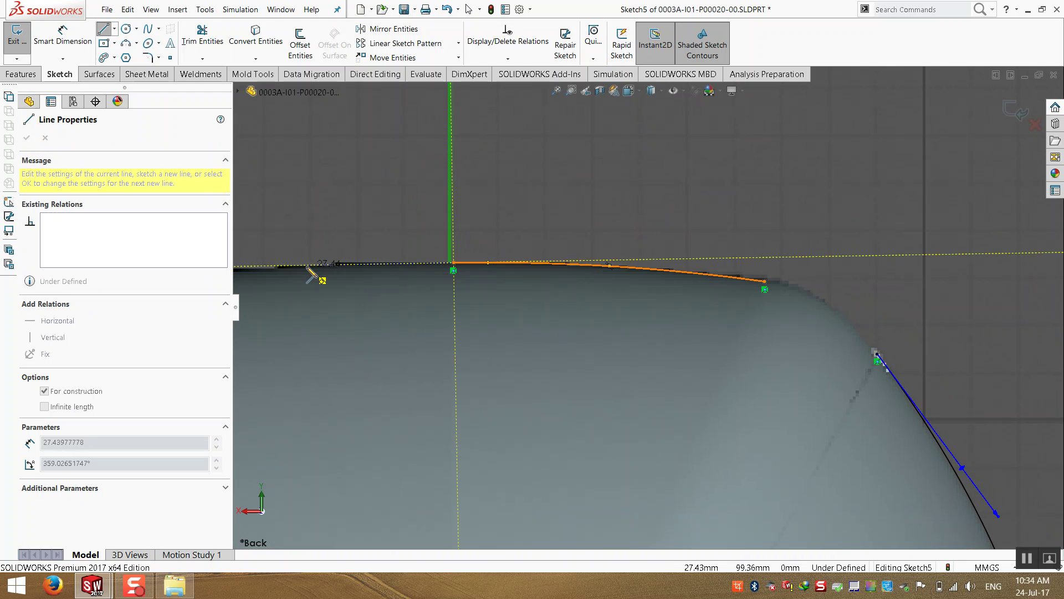
{"action": "key", "text": "Escape"}
{"action": "key", "text": "Escape"}
- Check the tangent relation between the new centerline and the top arc
{"action": "scroll", "coordinate": [421, 258], "scroll_direction": "down", "scroll_amount": 2}
{"action": "left_click", "coordinate": [426, 271]}
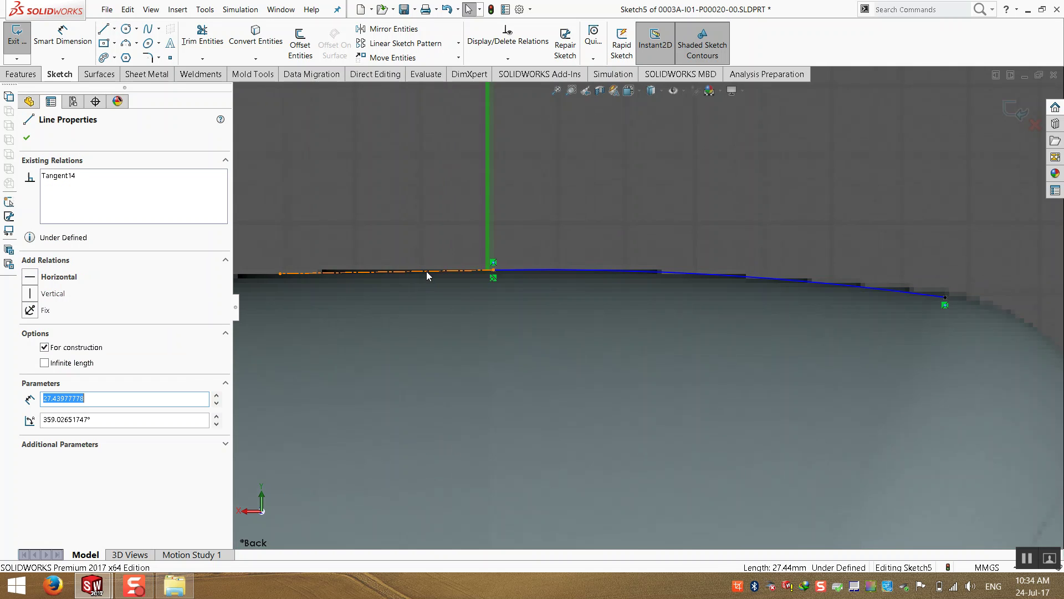
{"action": "left_click", "coordinate": [527, 271], "text": "ctrl"}
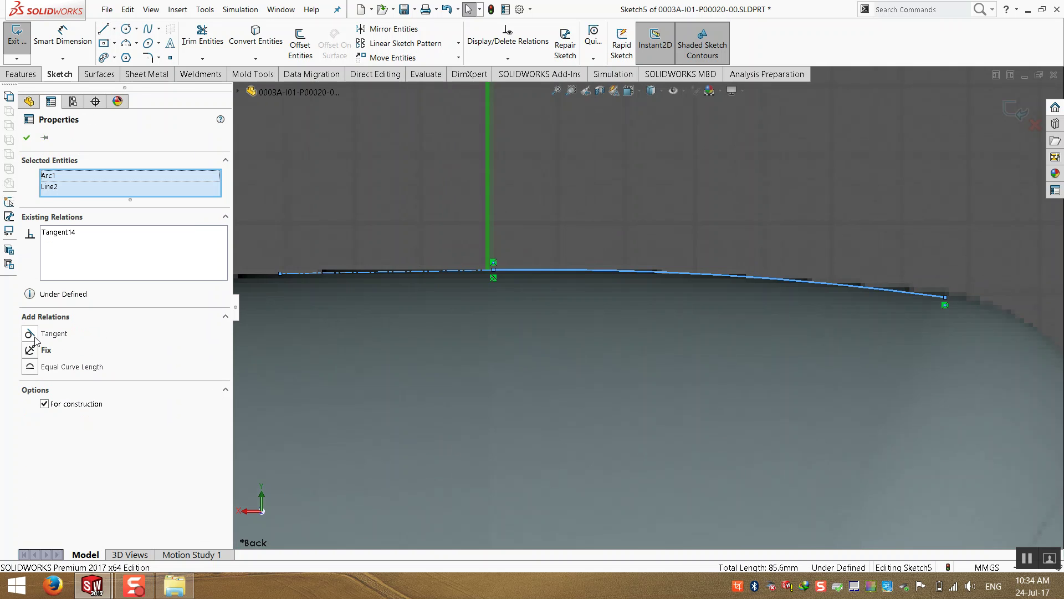
{"action": "key", "text": "Escape"}
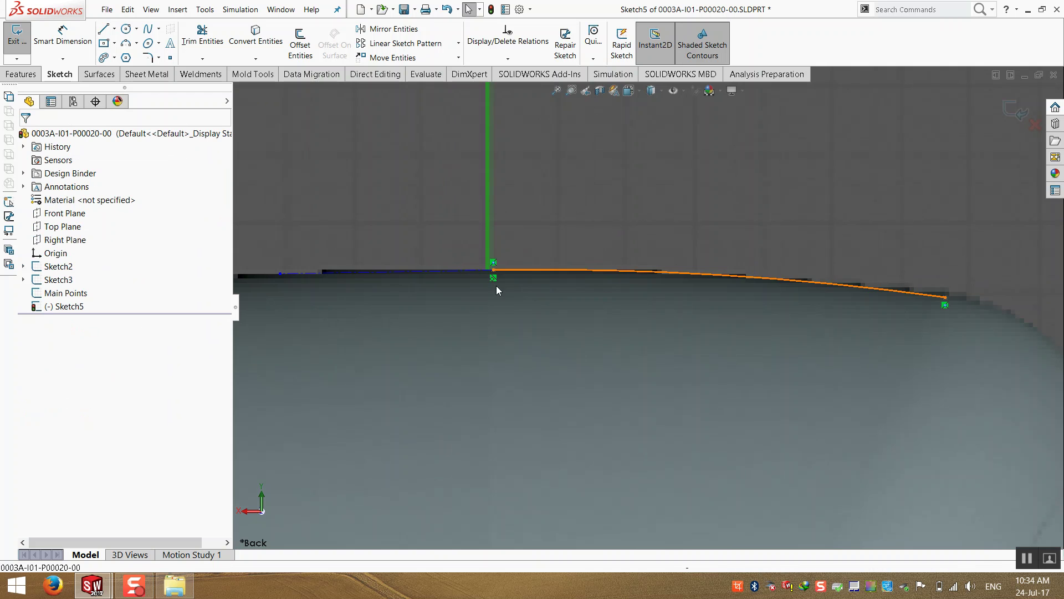
- Draw a line about 25 mm long from the top arc's outer end to the side spline's upper end
{"action": "scroll", "coordinate": [659, 366], "scroll_direction": "up", "scroll_amount": 3}
{"action": "scroll", "coordinate": [828, 311], "scroll_direction": "down", "scroll_amount": 3}
{"action": "scroll", "coordinate": [866, 248], "scroll_direction": "down", "scroll_amount": 2}
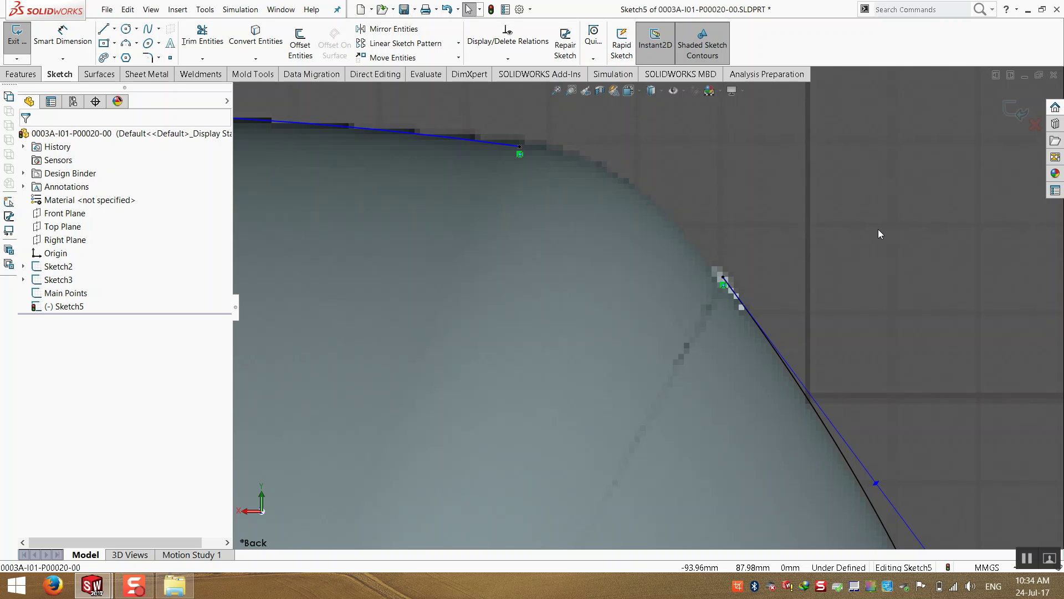
{"action": "left_click", "coordinate": [103, 29]}
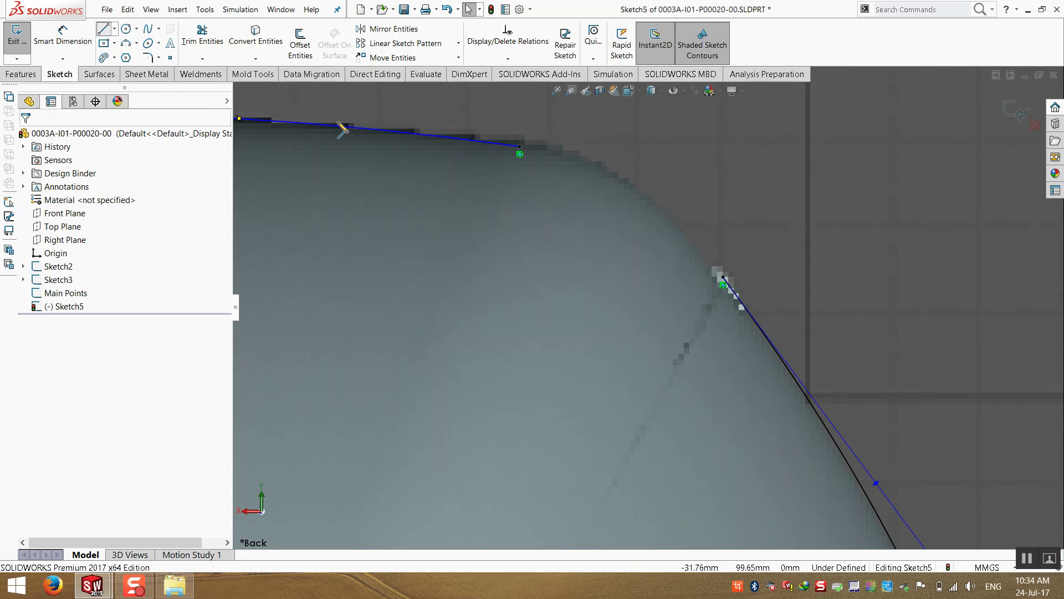
{"action": "left_click", "coordinate": [521, 155]}
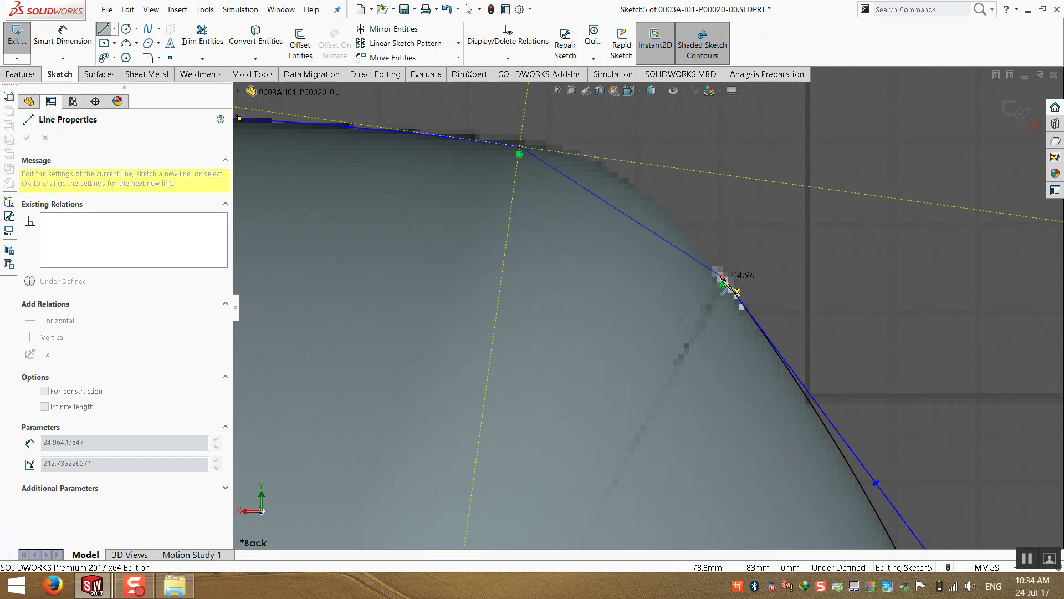
{"action": "left_click", "coordinate": [723, 277]}
{"action": "key", "text": "Escape"}
- Examine how the top arc and the new corner line follow the hull's upper edge
{"action": "scroll", "coordinate": [541, 286], "scroll_direction": "up", "scroll_amount": 5}
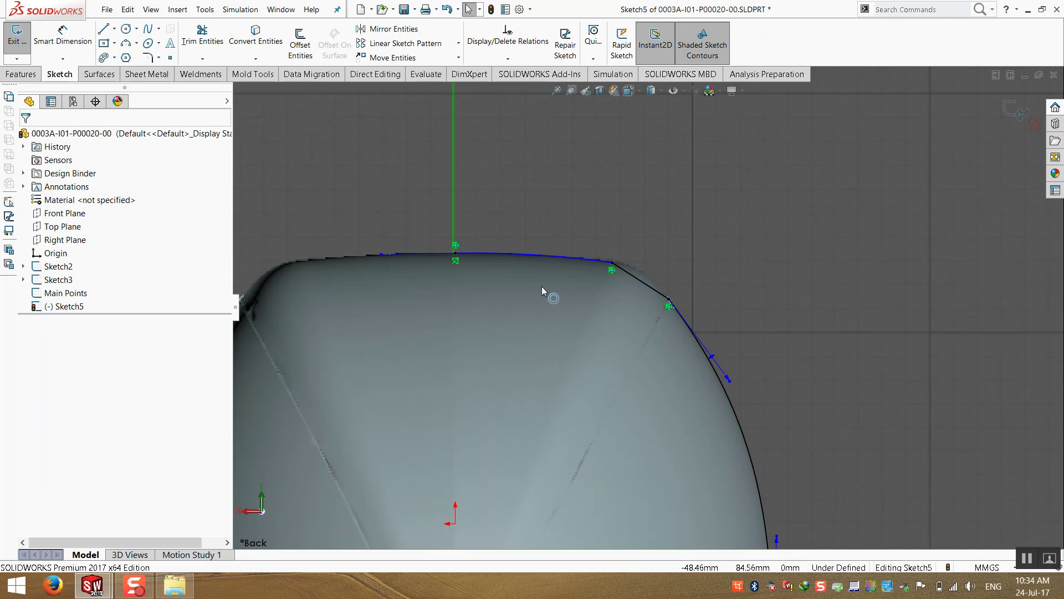
{"action": "scroll", "coordinate": [601, 297], "scroll_direction": "down", "scroll_amount": 5}
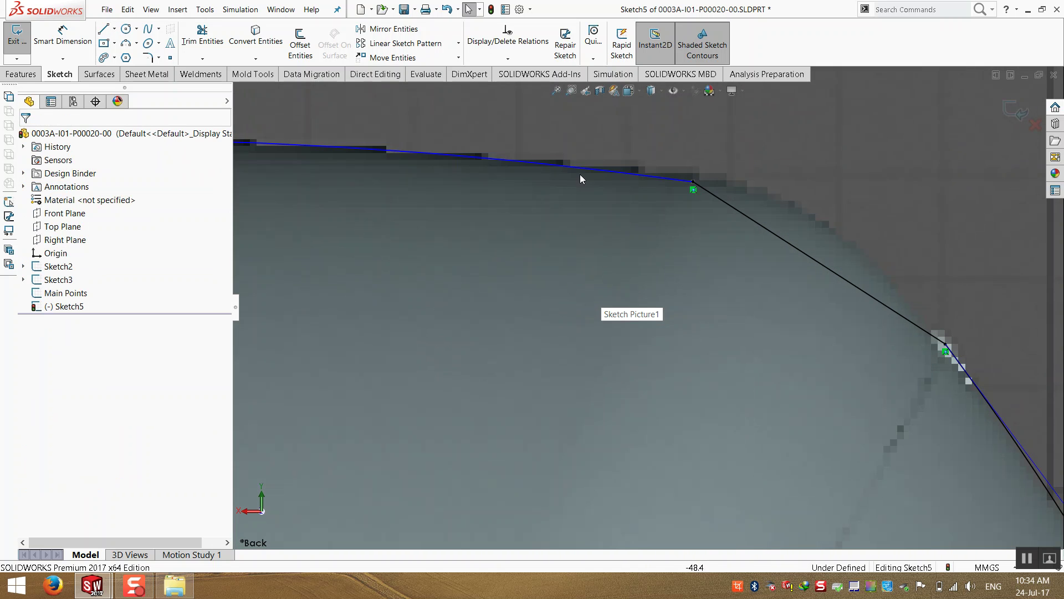
{"action": "left_click", "coordinate": [670, 177]}
{"action": "key", "text": "Escape"}
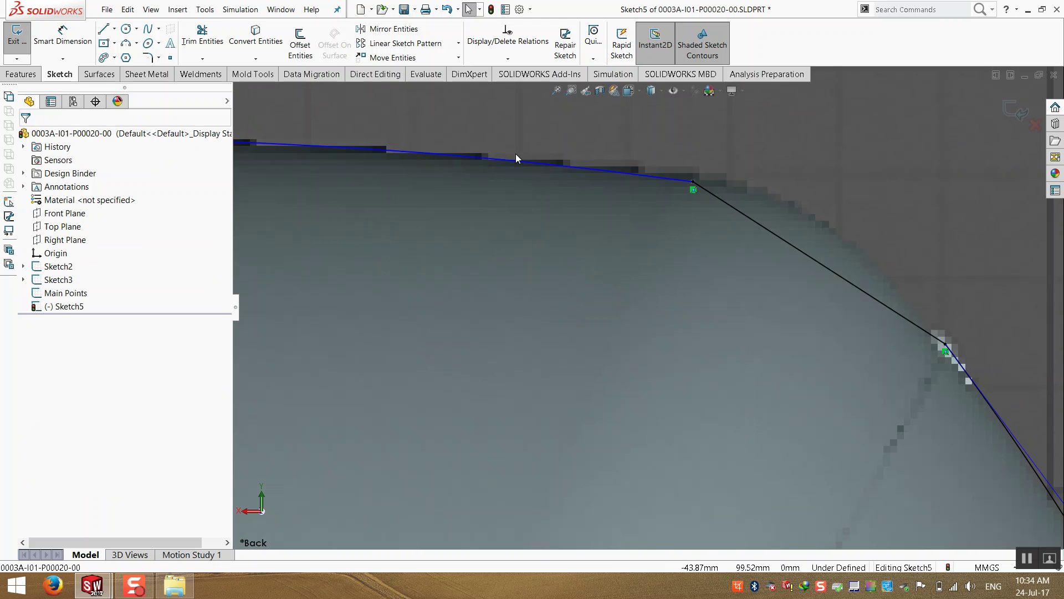
{"action": "scroll", "coordinate": [414, 220], "scroll_direction": "up", "scroll_amount": 3}
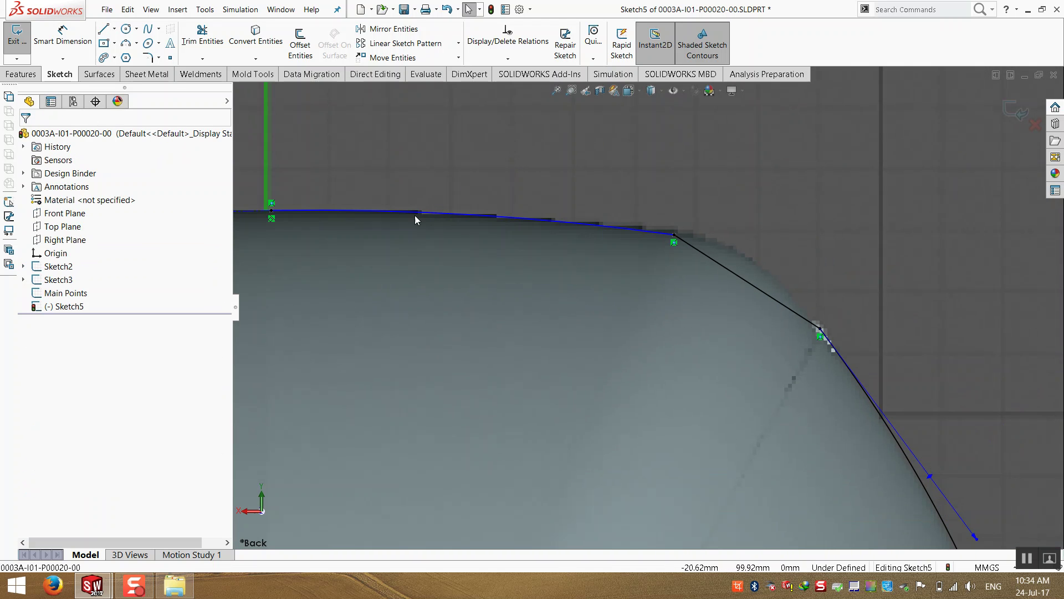
{"action": "left_click", "coordinate": [443, 214]}
{"action": "left_click", "coordinate": [452, 214]}
{"action": "scroll", "coordinate": [457, 202], "scroll_direction": "up", "scroll_amount": 6}
{"action": "key", "text": "Escape"}
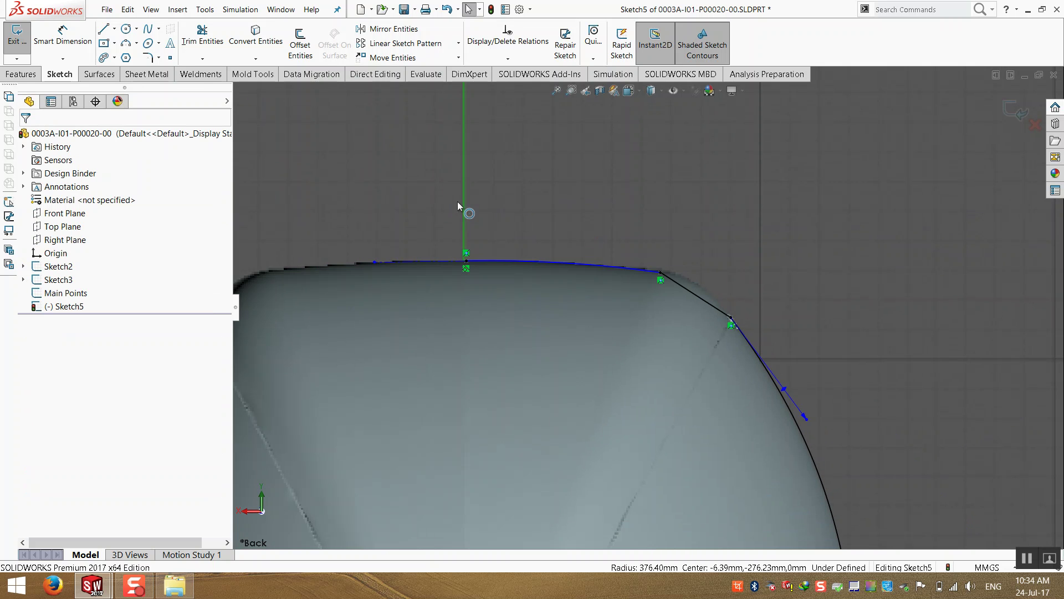
- Draw a line about 36.8 mm long from the side spline's lower end to the underside spline's outer end
{"action": "scroll", "coordinate": [688, 438], "scroll_direction": "down", "scroll_amount": 2}
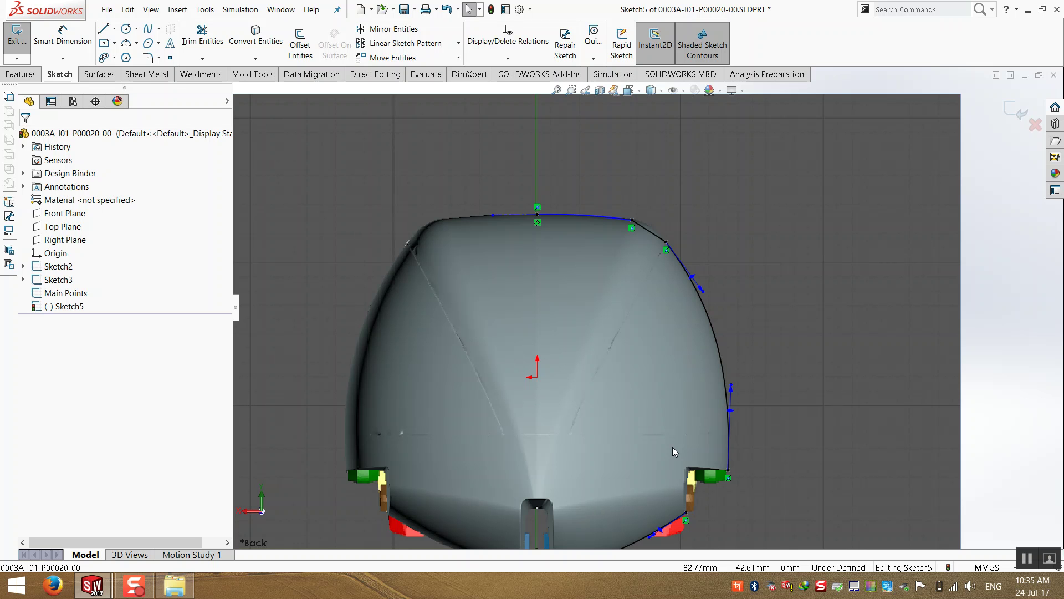
{"action": "left_click", "coordinate": [727, 450]}
{"action": "left_click", "coordinate": [759, 474]}
{"action": "scroll", "coordinate": [687, 503], "scroll_direction": "down", "scroll_amount": 5}
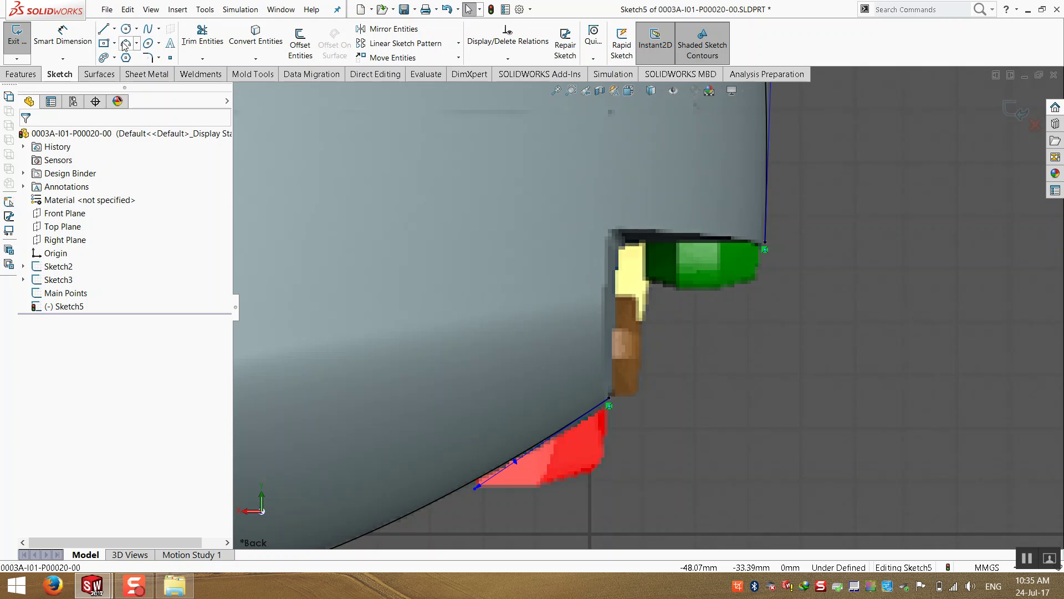
{"action": "left_click", "coordinate": [103, 29]}
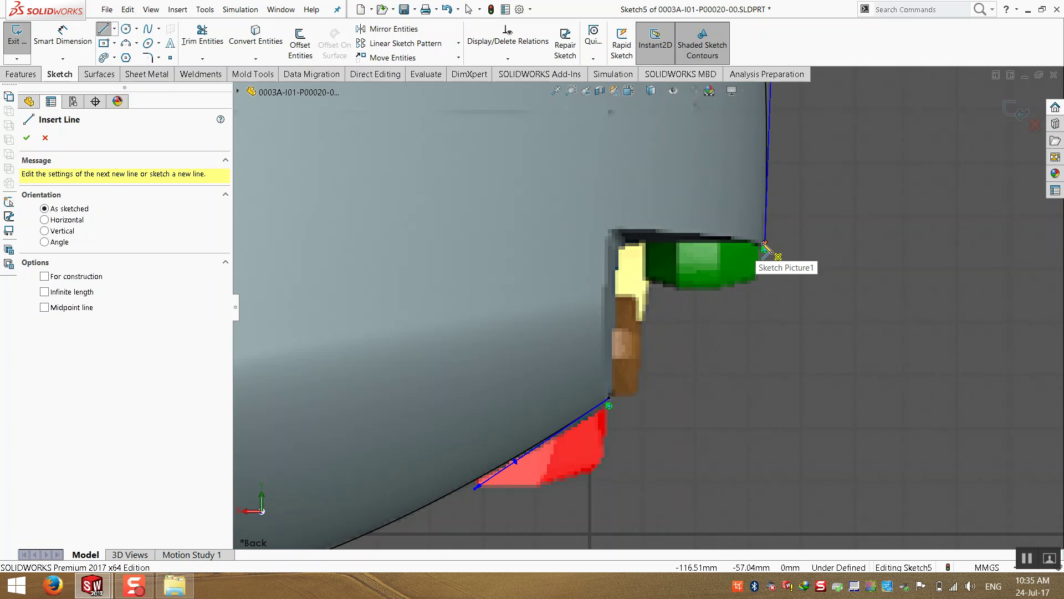
{"action": "left_click", "coordinate": [765, 242]}
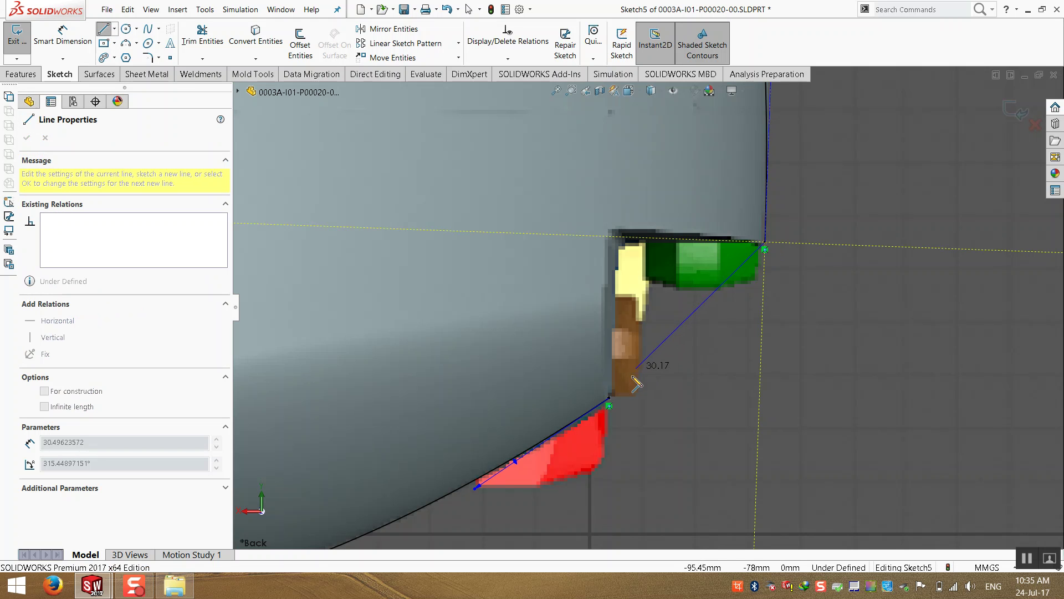
{"action": "left_click", "coordinate": [610, 398]}
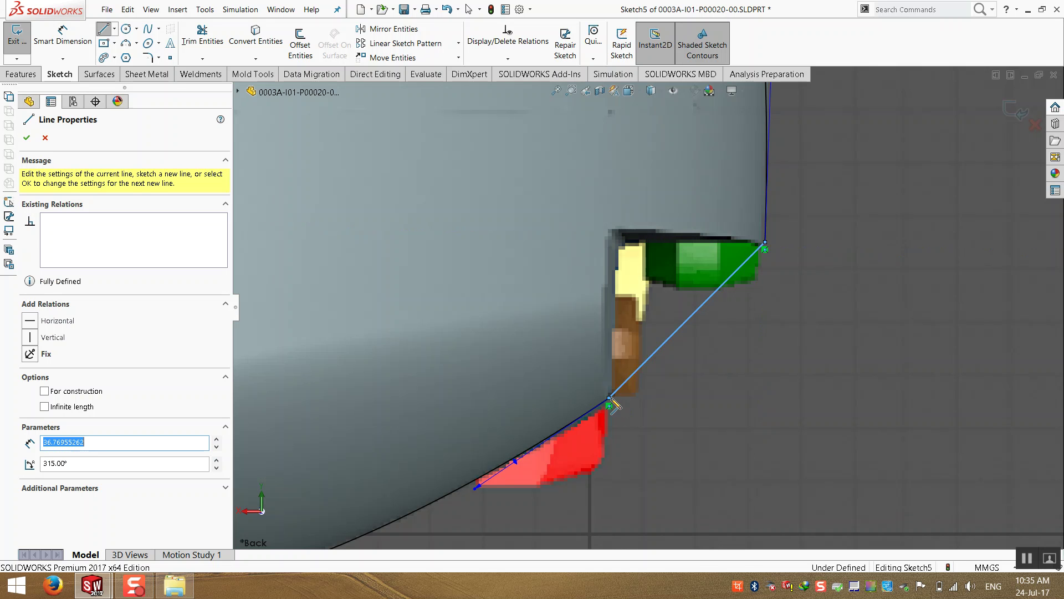
{"action": "key", "text": "Escape"}
- Review the traced hull outline and exit the sketch, keeping its changes
{"action": "scroll", "coordinate": [632, 384], "scroll_direction": "up", "scroll_amount": 3}
{"action": "scroll", "coordinate": [639, 332], "scroll_direction": "down", "scroll_amount": 4}
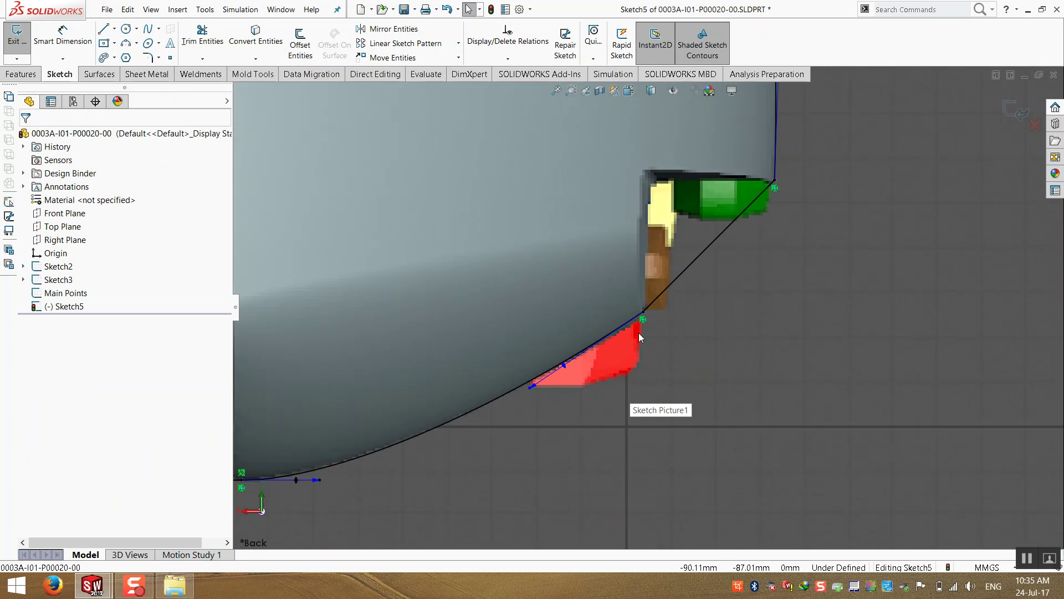
{"action": "scroll", "coordinate": [693, 277], "scroll_direction": "up", "scroll_amount": 2}
{"action": "key", "text": "f"}
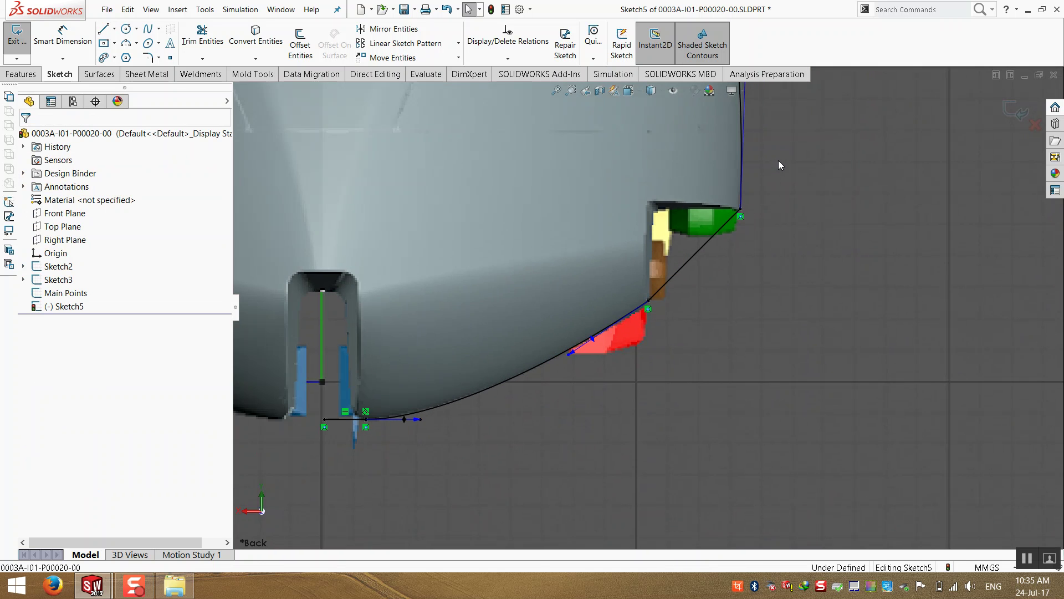
{"action": "scroll", "coordinate": [620, 150], "scroll_direction": "down", "scroll_amount": 5}
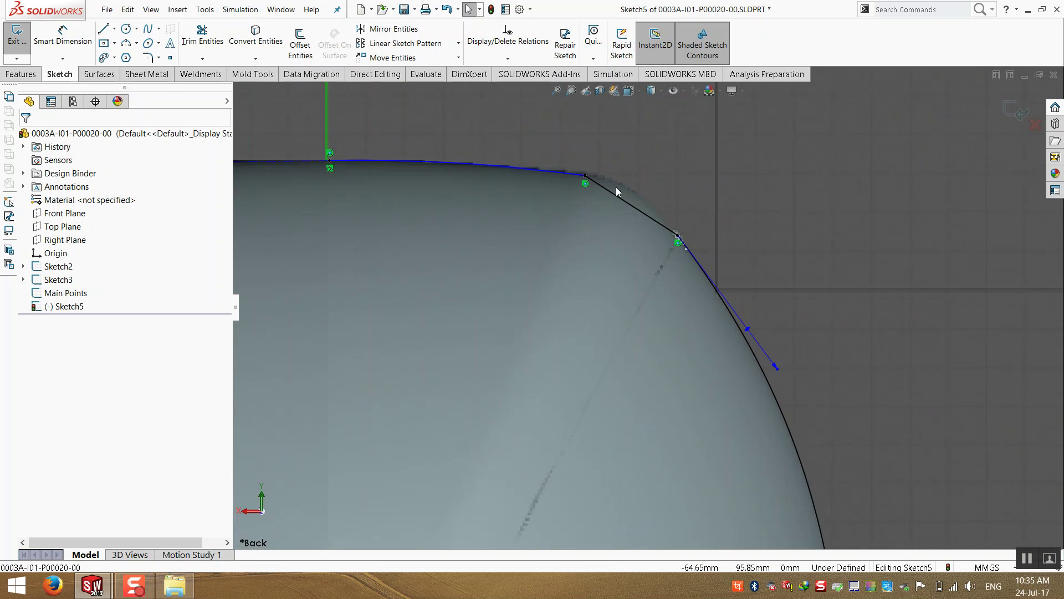
{"action": "scroll", "coordinate": [803, 327], "scroll_direction": "up", "scroll_amount": 2}
{"action": "left_click", "coordinate": [1006, 111]}
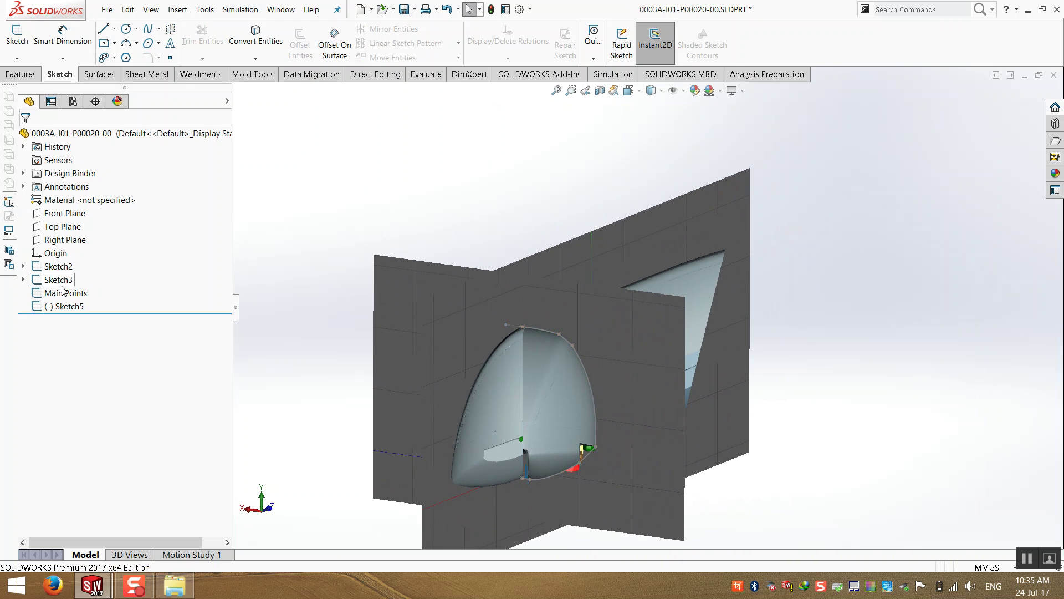
- Hide the picture sketches Sketch2 and Sketch3 to view the traced outline alone
{"action": "right_click", "coordinate": [58, 269]}
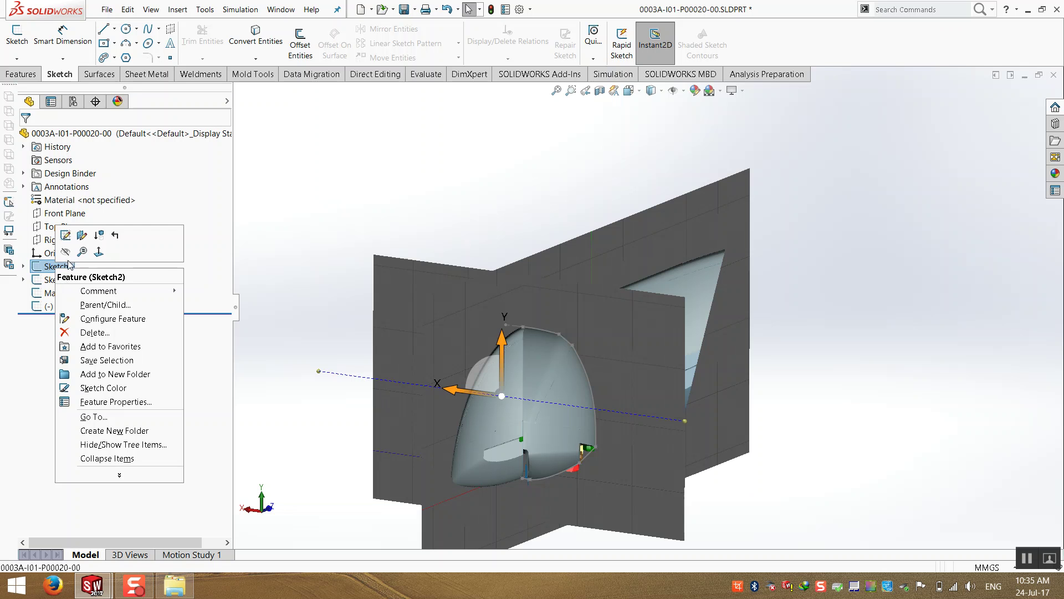
{"action": "left_click", "coordinate": [65, 252]}
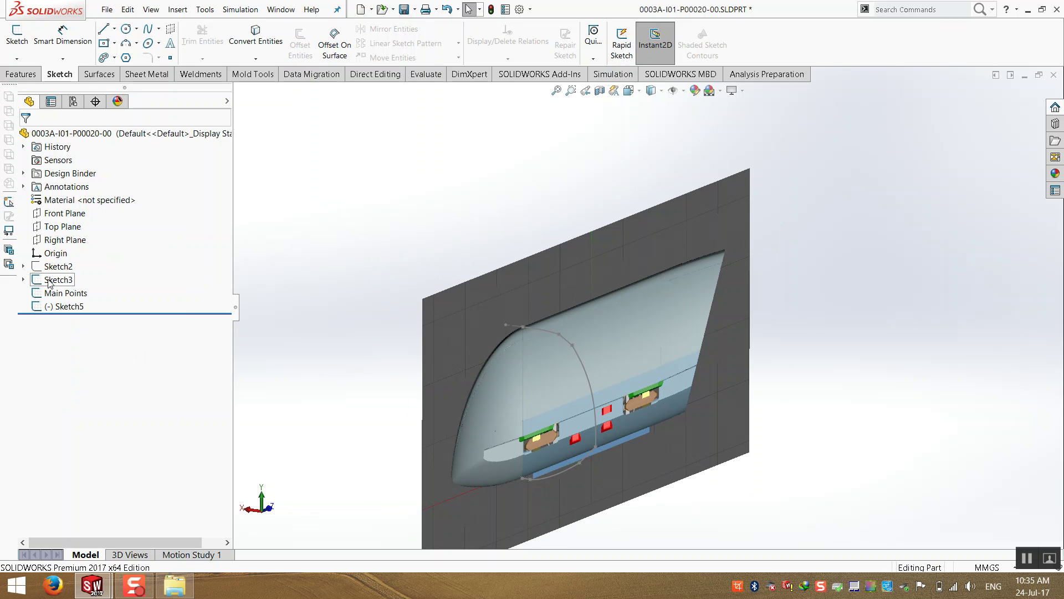
{"action": "right_click", "coordinate": [62, 281]}
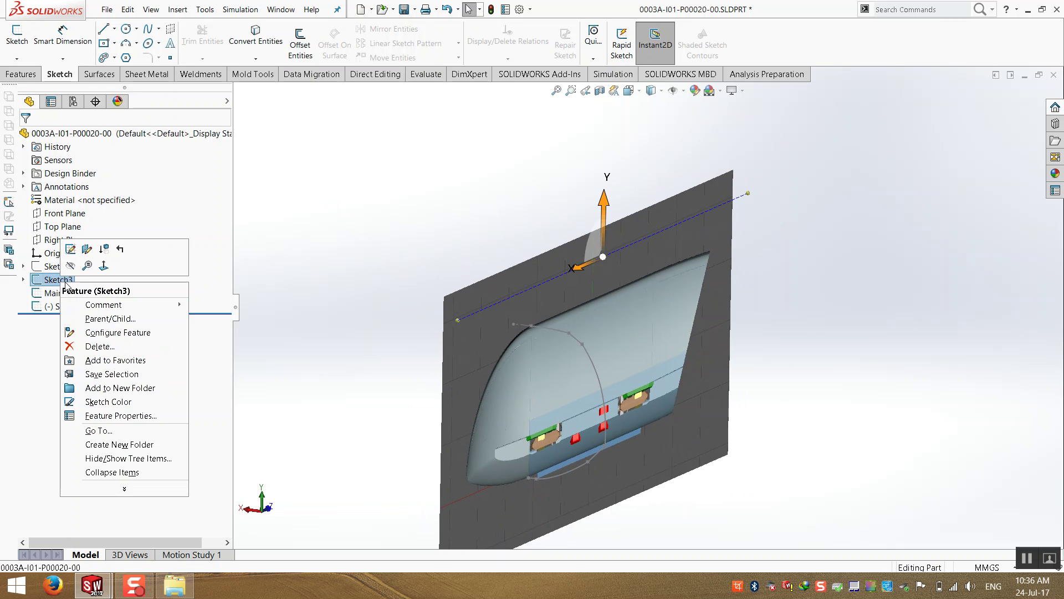
{"action": "left_click", "coordinate": [73, 280]}
{"action": "right_click", "coordinate": [72, 279]}
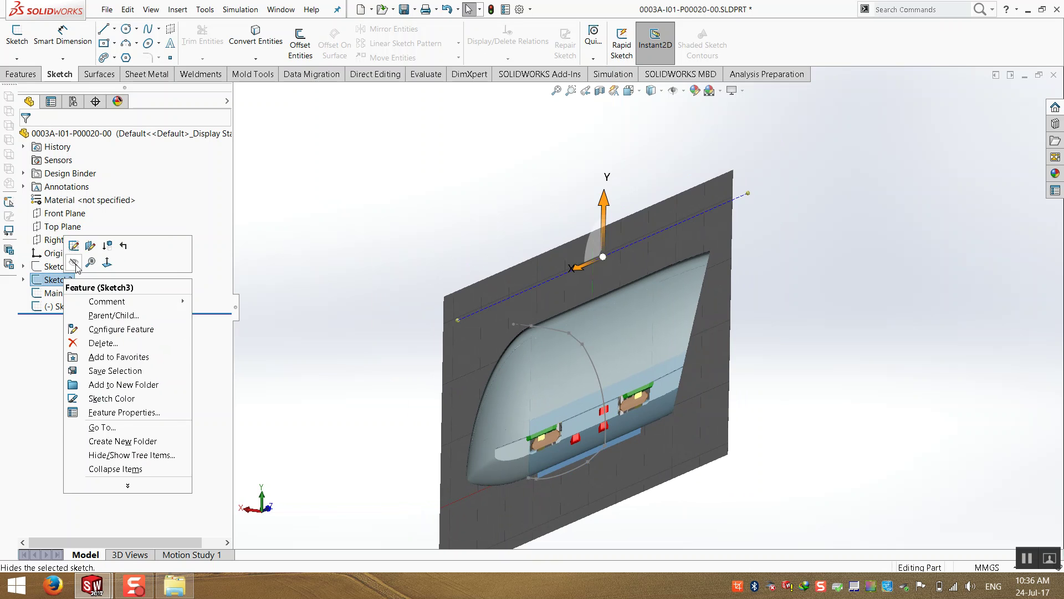
{"action": "left_click", "coordinate": [70, 266]}
{"action": "mouse_move", "coordinate": [502, 320]}
{"action": "middle_mouse_down"}
{"action": "mouse_move", "coordinate": [542, 299]}
{"action": "mouse_move", "coordinate": [450, 339]}
{"action": "middle_mouse_up"}
- Show the picture sketches Sketch2 and Sketch3 again
{"action": "right_click", "coordinate": [65, 267]}
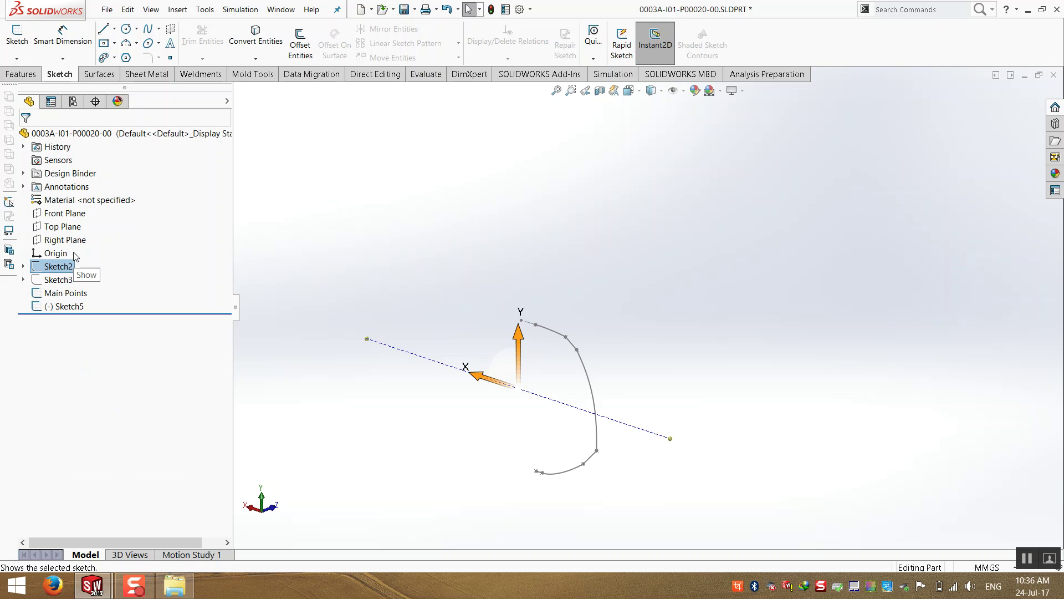
{"action": "left_click", "coordinate": [74, 262]}
{"action": "mouse_move", "coordinate": [374, 328]}
{"action": "middle_mouse_down"}
{"action": "mouse_move", "coordinate": [367, 319]}
{"action": "mouse_move", "coordinate": [380, 312]}
{"action": "mouse_move", "coordinate": [394, 351]}
{"action": "mouse_move", "coordinate": [422, 326]}
{"action": "middle_mouse_up"}
{"action": "scroll", "coordinate": [381, 336], "scroll_direction": "up", "scroll_amount": 2}
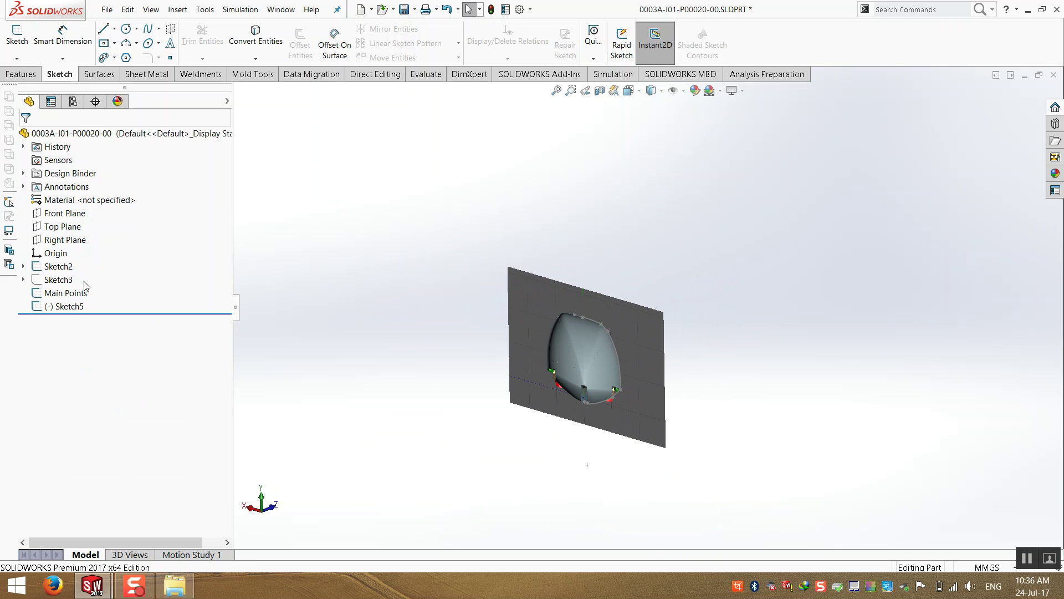
{"action": "right_click", "coordinate": [59, 284]}
{"action": "left_click", "coordinate": [67, 270]}
{"action": "left_click", "coordinate": [368, 292]}
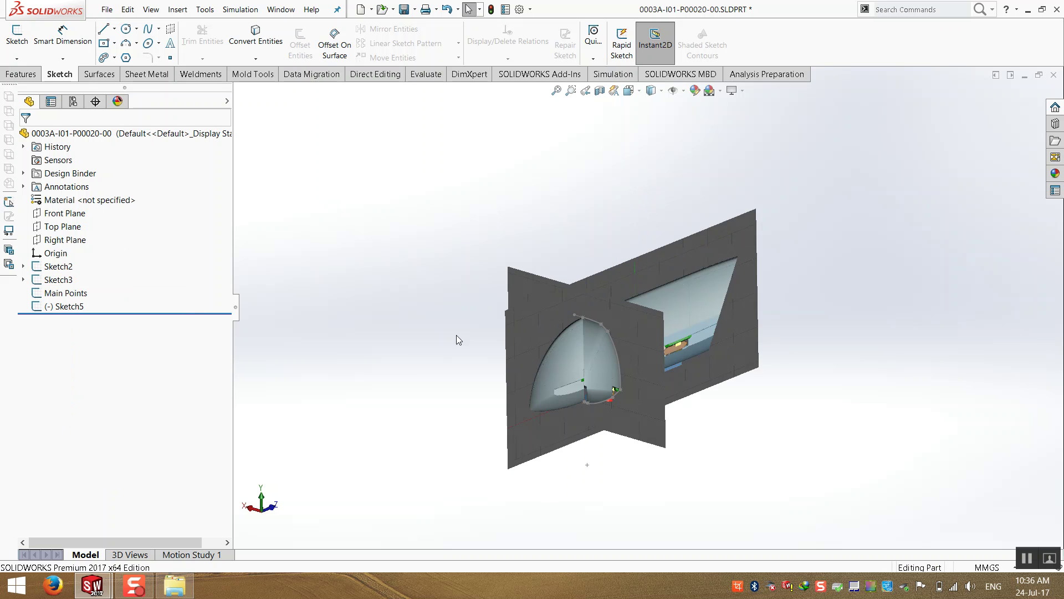
- Rename the Main Points sketch as Main Front Points
{"action": "scroll", "coordinate": [602, 436], "scroll_direction": "down", "scroll_amount": 3}
{"action": "scroll", "coordinate": [613, 302], "scroll_direction": "down", "scroll_amount": 3}
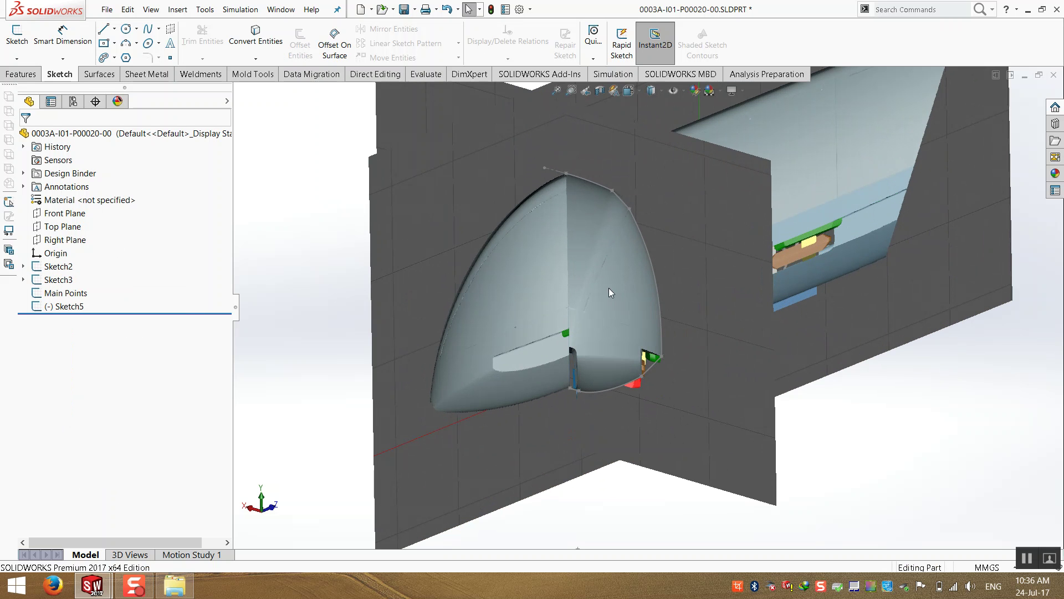
{"action": "double_click", "coordinate": [63, 300]}
{"action": "left_click", "coordinate": [77, 293]}
{"action": "left_click", "coordinate": [67, 293]}
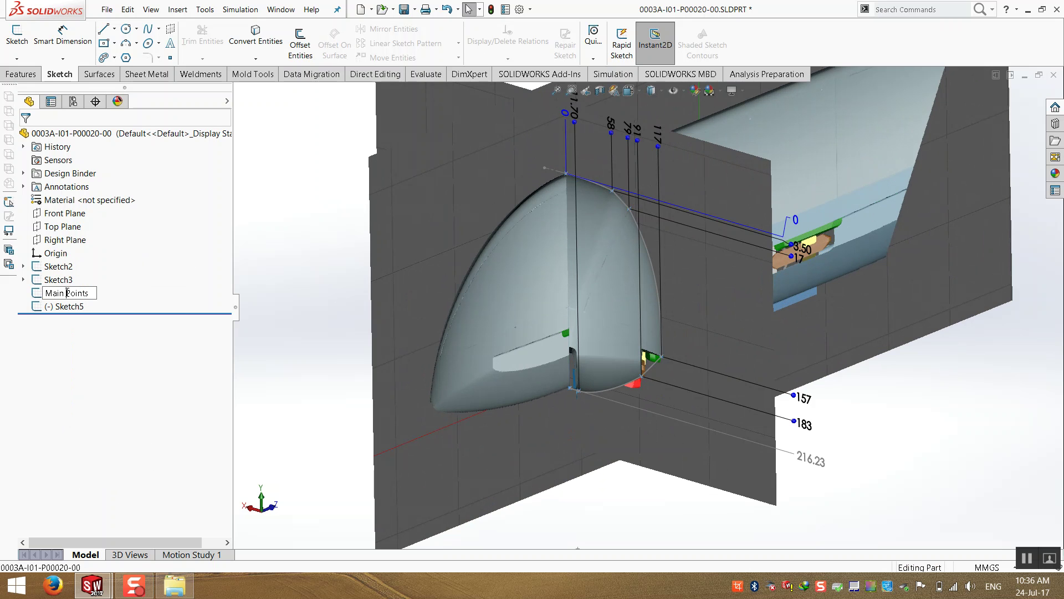
{"action": "type", "text": "Front"}
{"action": "key", "text": "Return"}
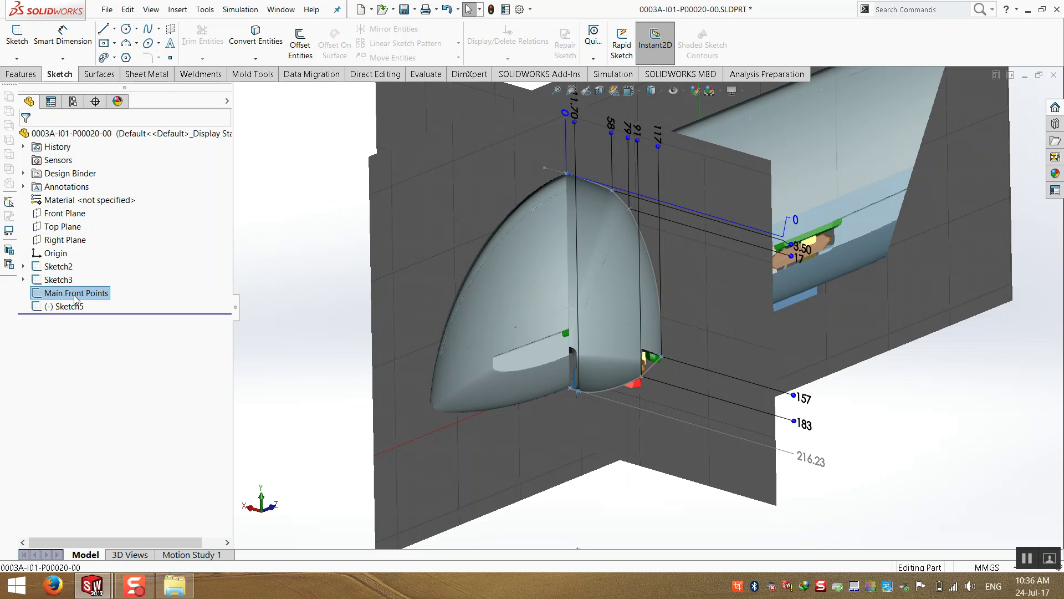
- Hide the Main Front Points sketch and the front picture sketch, Sketch2
{"action": "right_click", "coordinate": [76, 299]}
{"action": "left_click", "coordinate": [67, 291]}
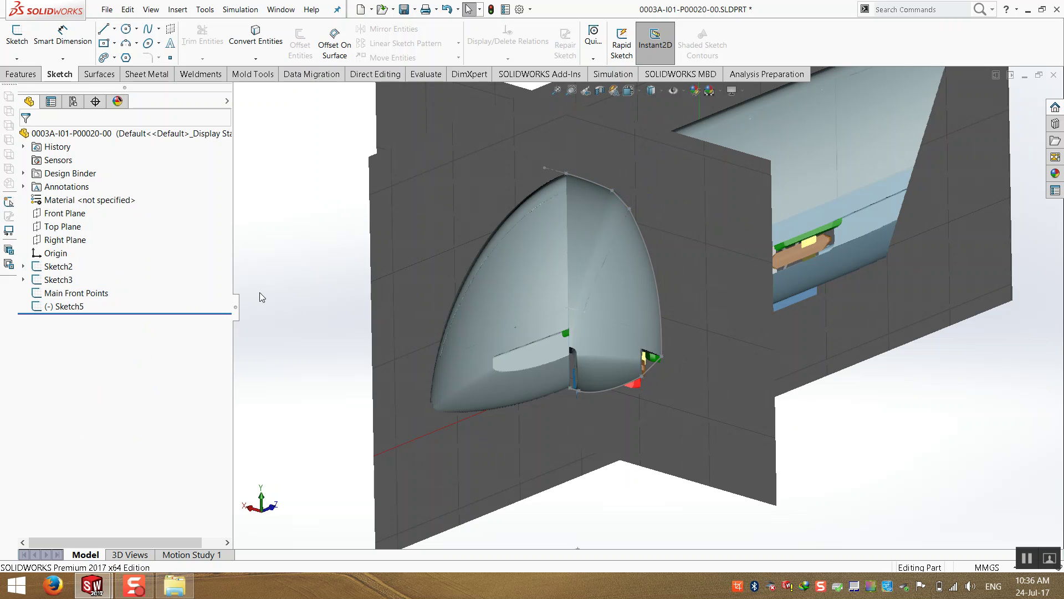
{"action": "right_click", "coordinate": [67, 290]}
{"action": "left_click", "coordinate": [69, 278]}
{"action": "right_click", "coordinate": [54, 270]}
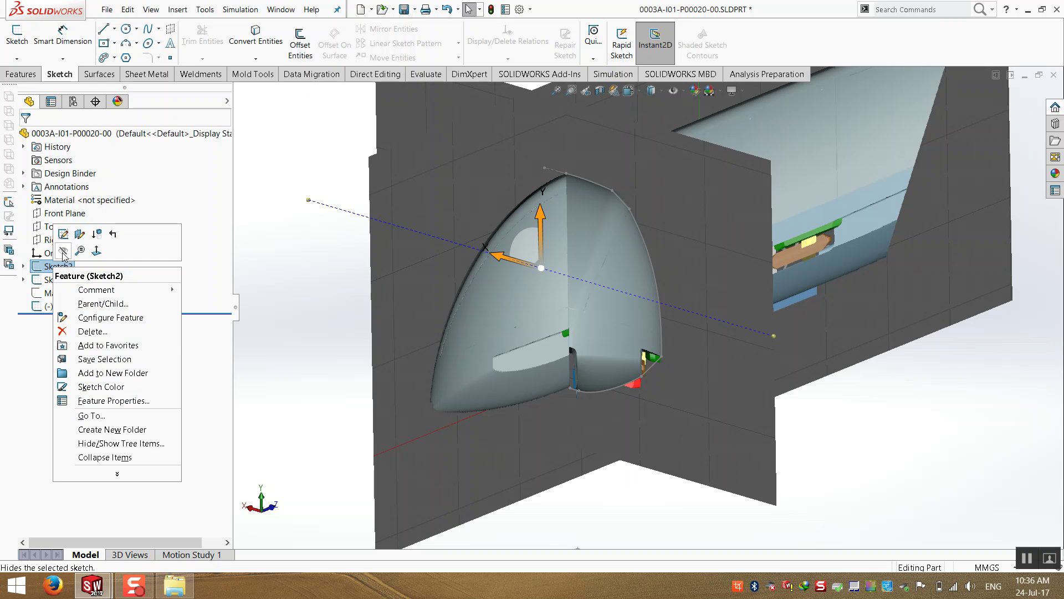
{"action": "left_click", "coordinate": [62, 248]}
{"action": "key", "text": "f"}
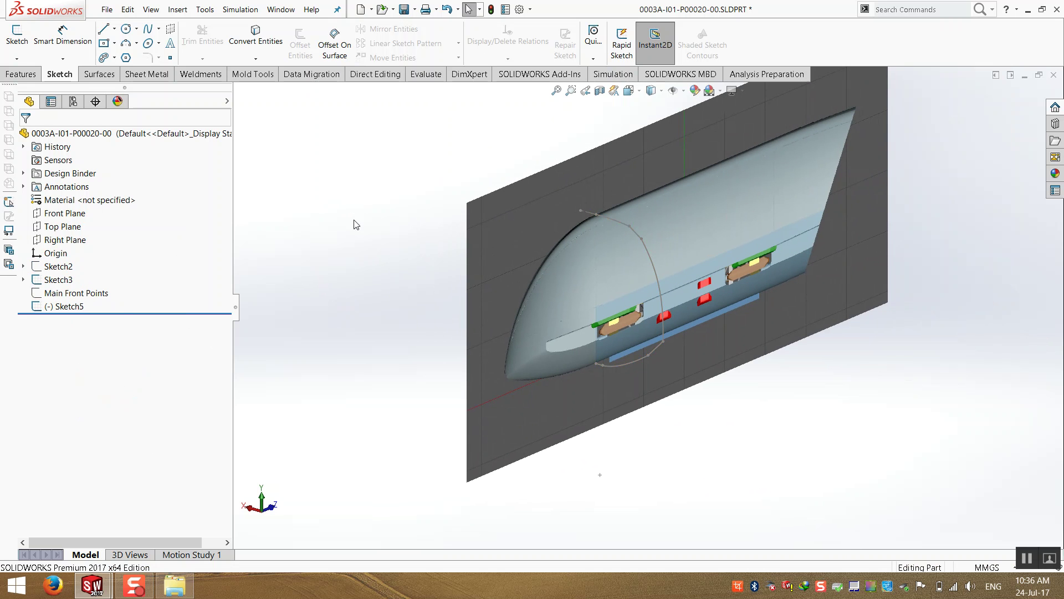
- Start a new sketch on the Right Plane and flip it to the Left view, facing the side picture of the hull
{"action": "left_click", "coordinate": [16, 36]}
{"action": "left_click", "coordinate": [238, 92]}
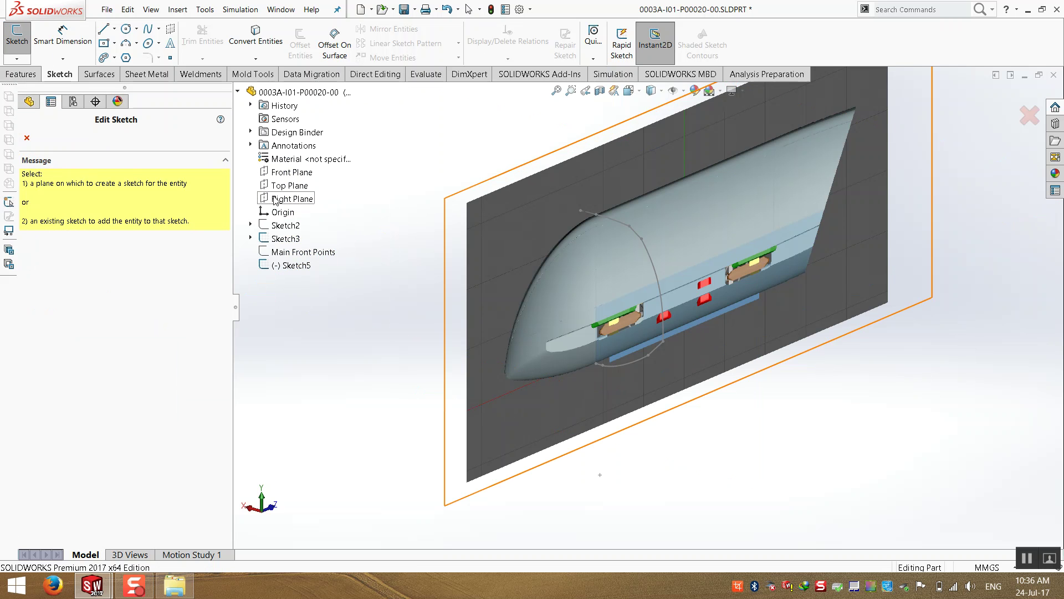
{"action": "left_click", "coordinate": [276, 200]}
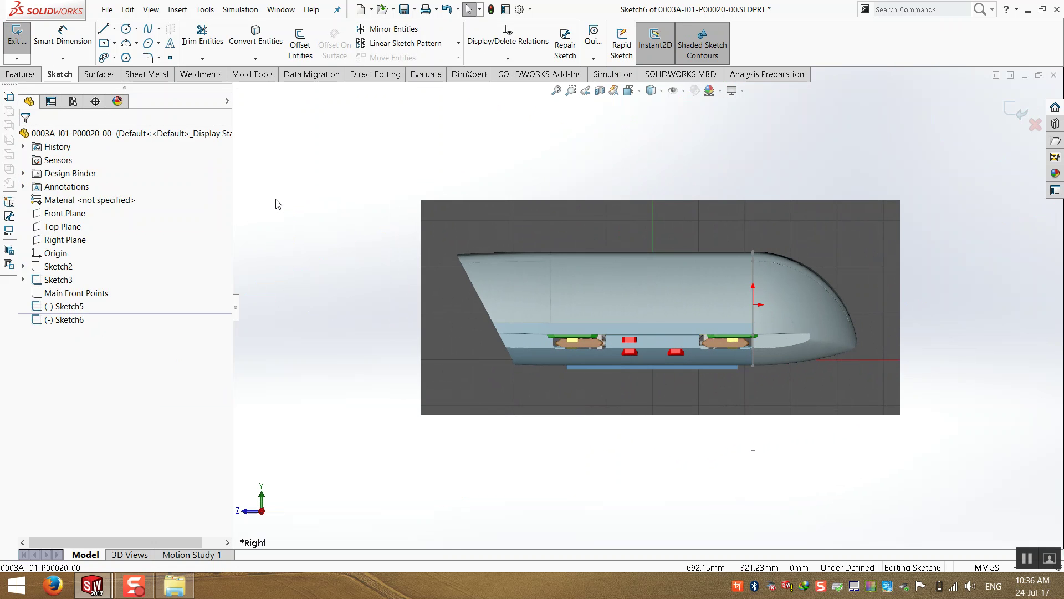
{"action": "key", "text": "ctrl+8"}
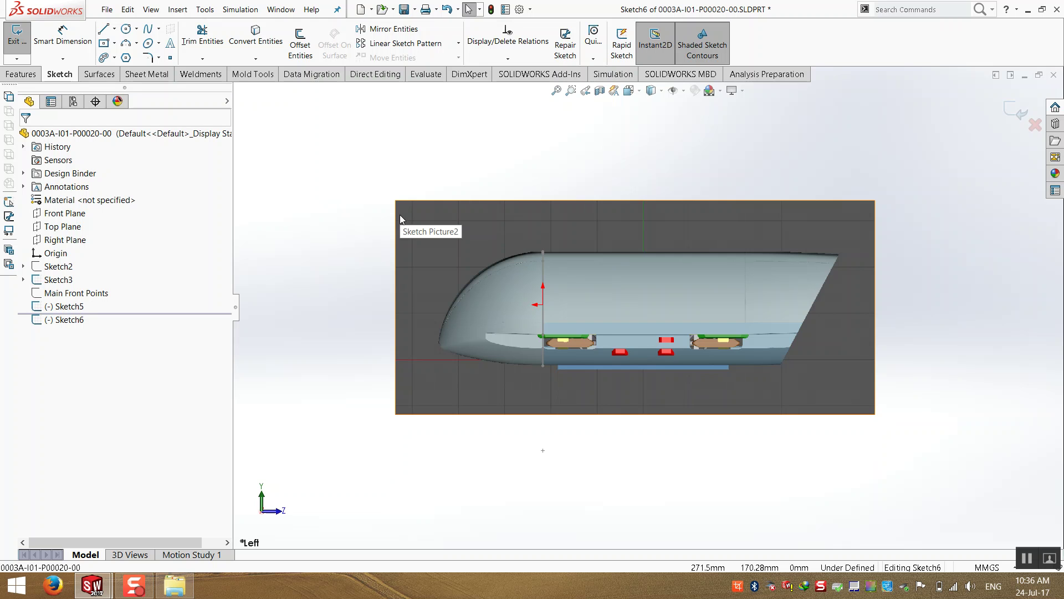
{"action": "key", "text": "ctrl+8"}
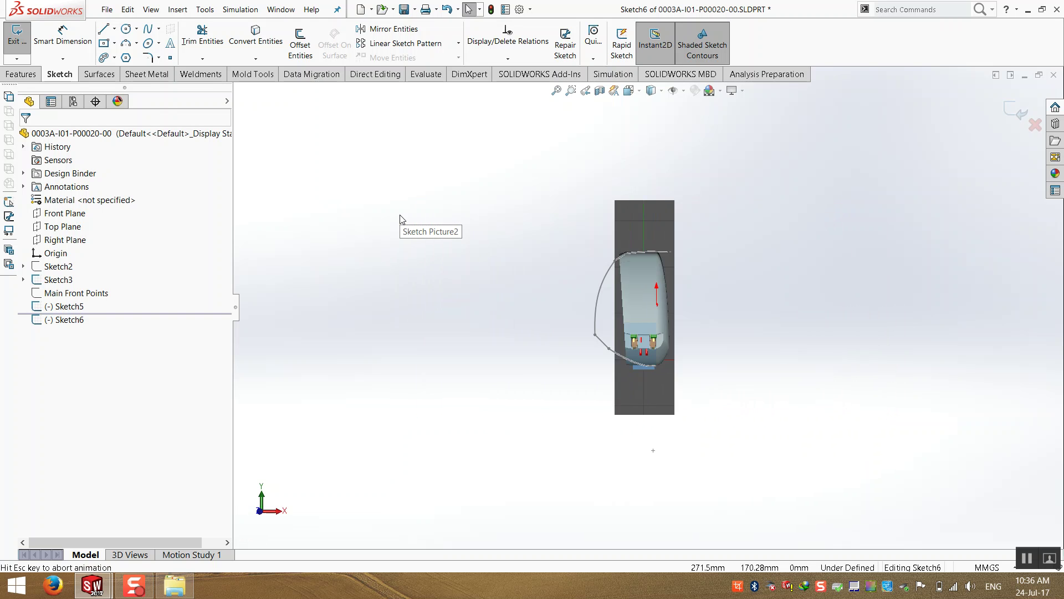
{"action": "key", "text": "ctrl+8"}
{"action": "key", "text": "ctrl+8"}
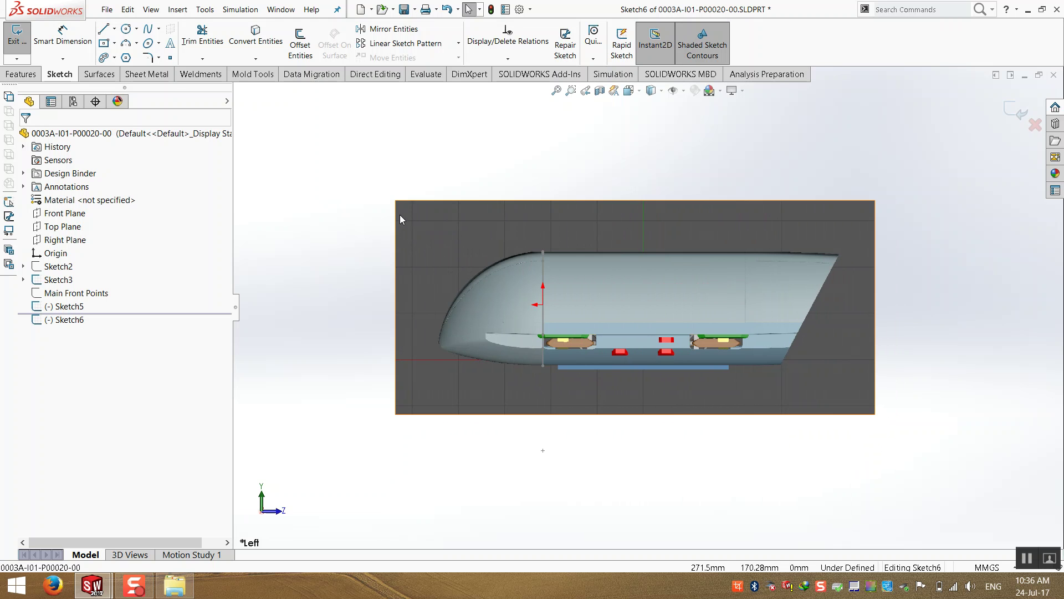
{"action": "key", "text": "ctrl+8"}
{"action": "key", "text": "ctrl+8"}
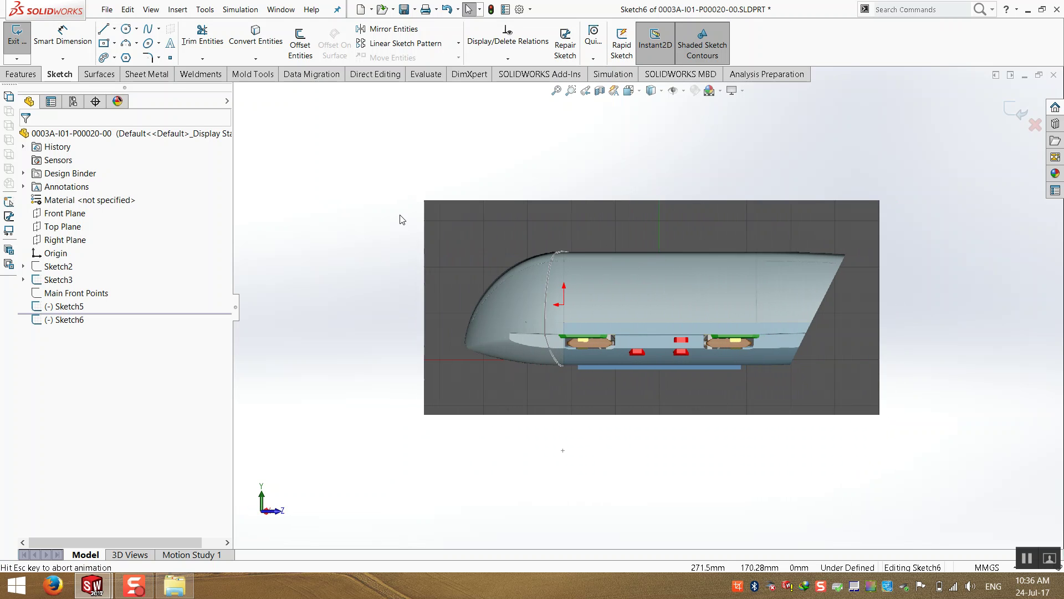
{"action": "scroll", "coordinate": [555, 315], "scroll_direction": "down", "scroll_amount": 6}
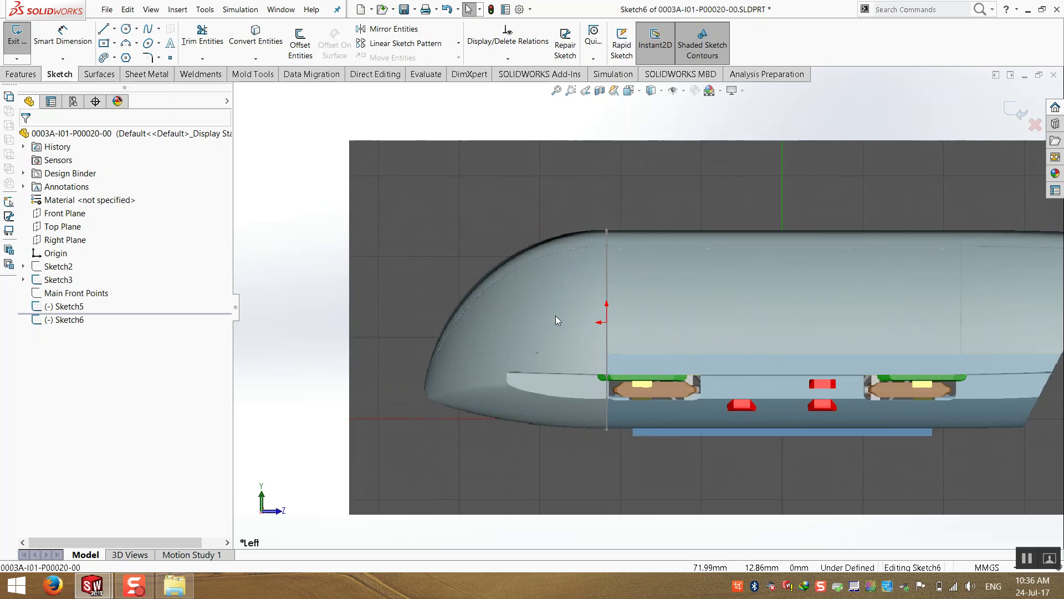
{"action": "scroll", "coordinate": [632, 161], "scroll_direction": "down", "scroll_amount": 4}
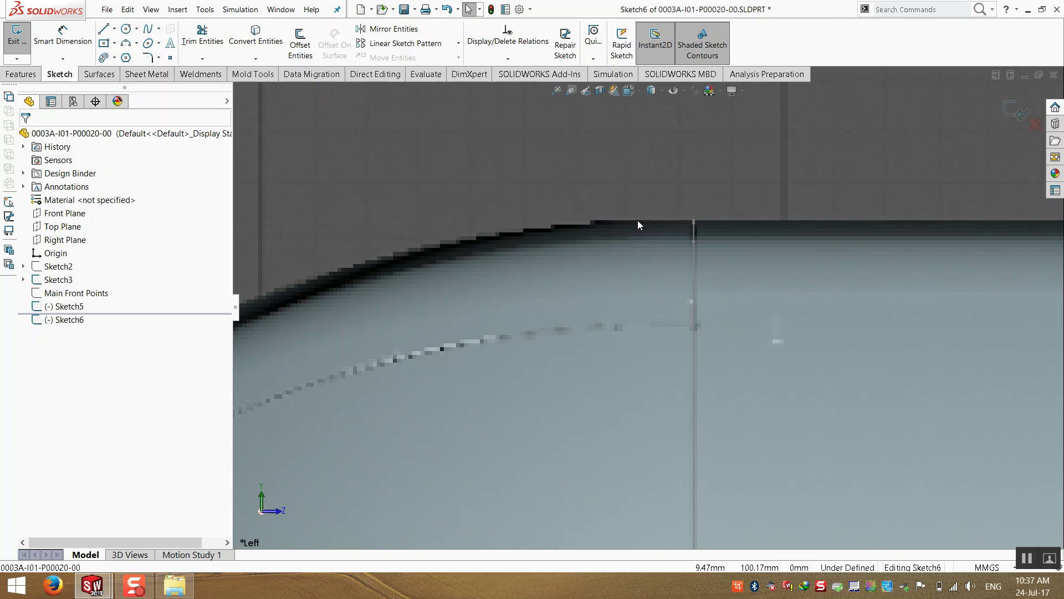
- Place a sketch point on the upper edge where the nose curve begins, at about X 17.01, Y 99.98 mm
{"action": "left_click", "coordinate": [170, 57]}
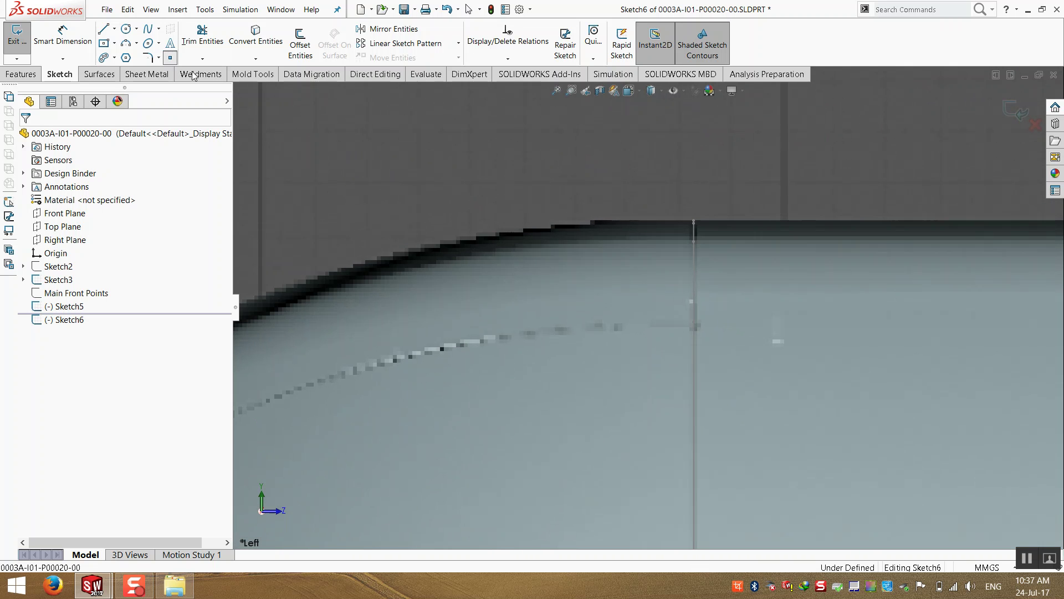
{"action": "left_click", "coordinate": [592, 222]}
{"action": "scroll", "coordinate": [577, 268], "scroll_direction": "up", "scroll_amount": 5}
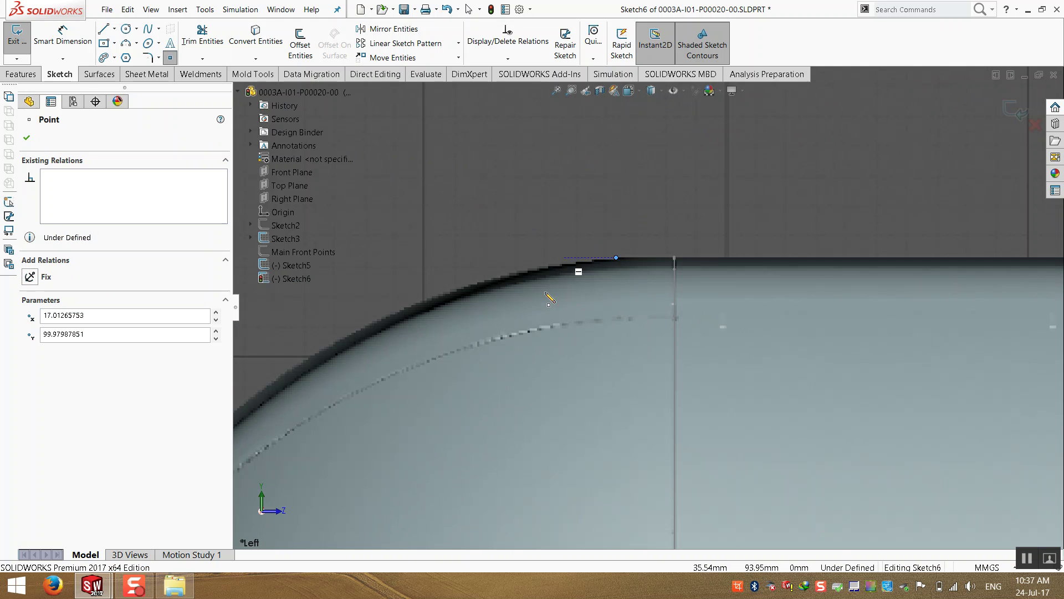
- Place two vertically aligned points on the nose outline at about X 189.09 mm, one at Y -36.41 and one at Y -83.55 mm
{"action": "scroll", "coordinate": [554, 416], "scroll_direction": "down", "scroll_amount": 3}
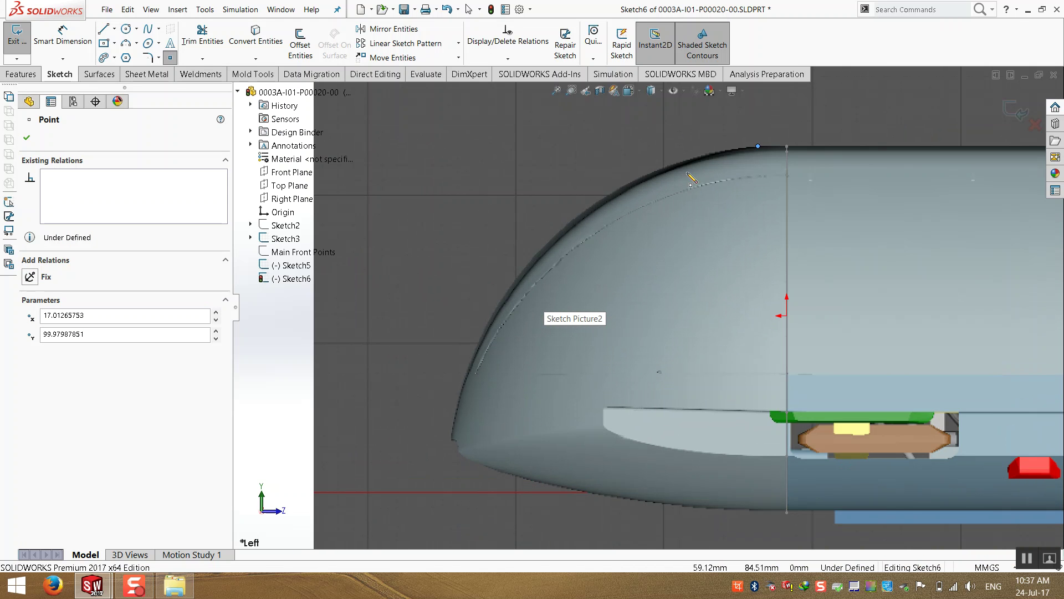
{"action": "scroll", "coordinate": [466, 402], "scroll_direction": "down", "scroll_amount": 4}
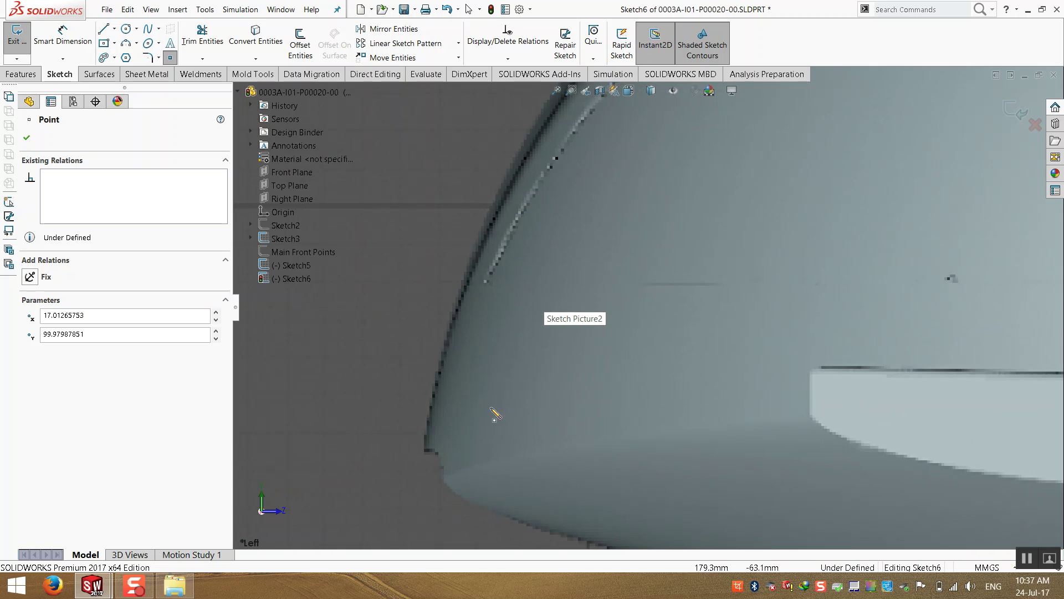
{"action": "scroll", "coordinate": [472, 404], "scroll_direction": "up", "scroll_amount": 5}
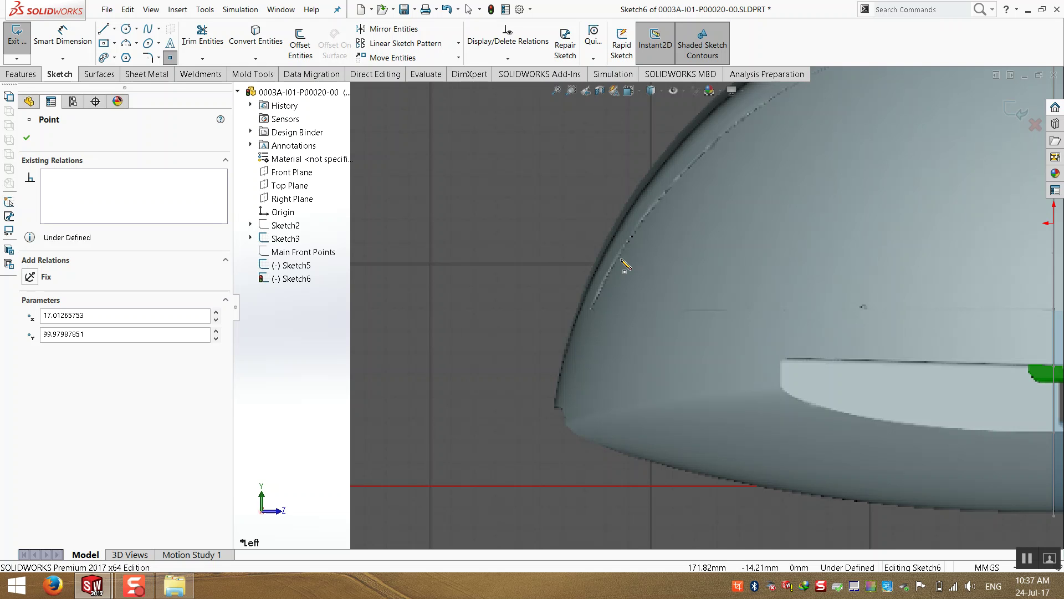
{"action": "scroll", "coordinate": [626, 265], "scroll_direction": "up", "scroll_amount": 3}
{"action": "scroll", "coordinate": [672, 287], "scroll_direction": "down", "scroll_amount": 2}
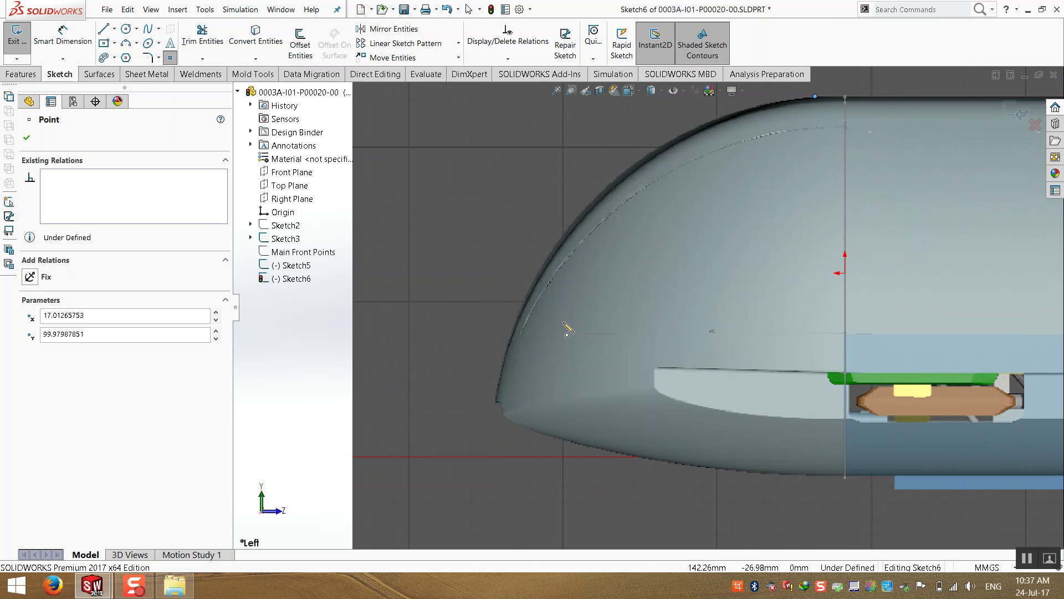
{"action": "left_click", "coordinate": [512, 337]}
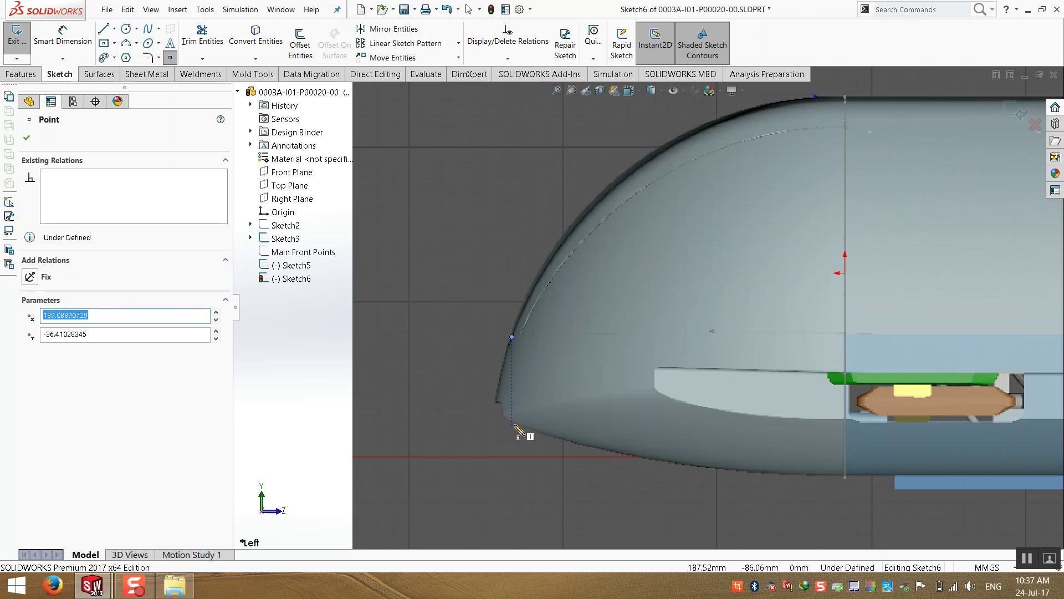
{"action": "left_click", "coordinate": [512, 420]}
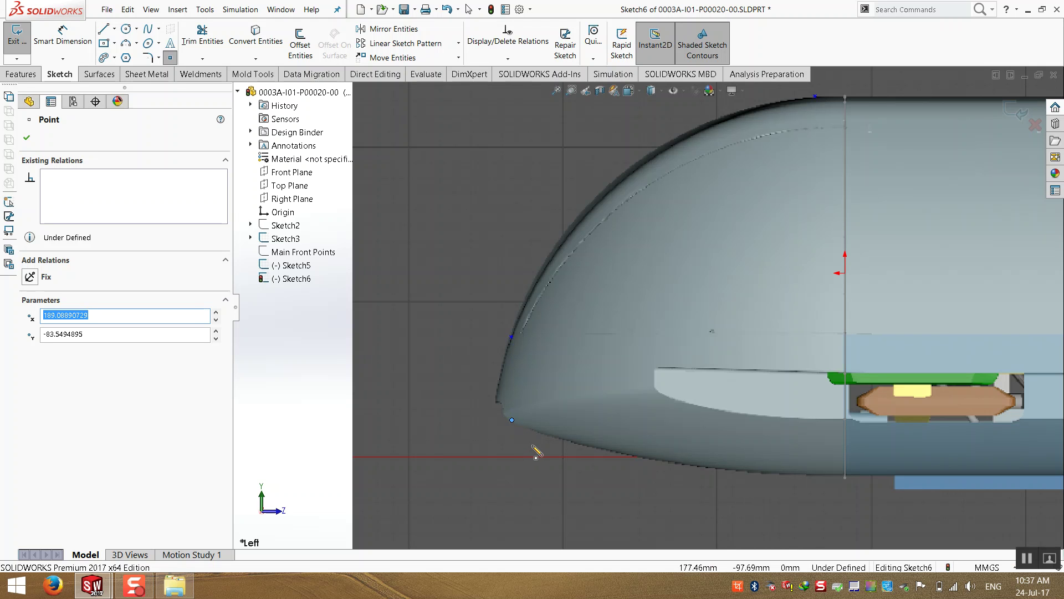
{"action": "scroll", "coordinate": [637, 448], "scroll_direction": "down", "scroll_amount": 2}
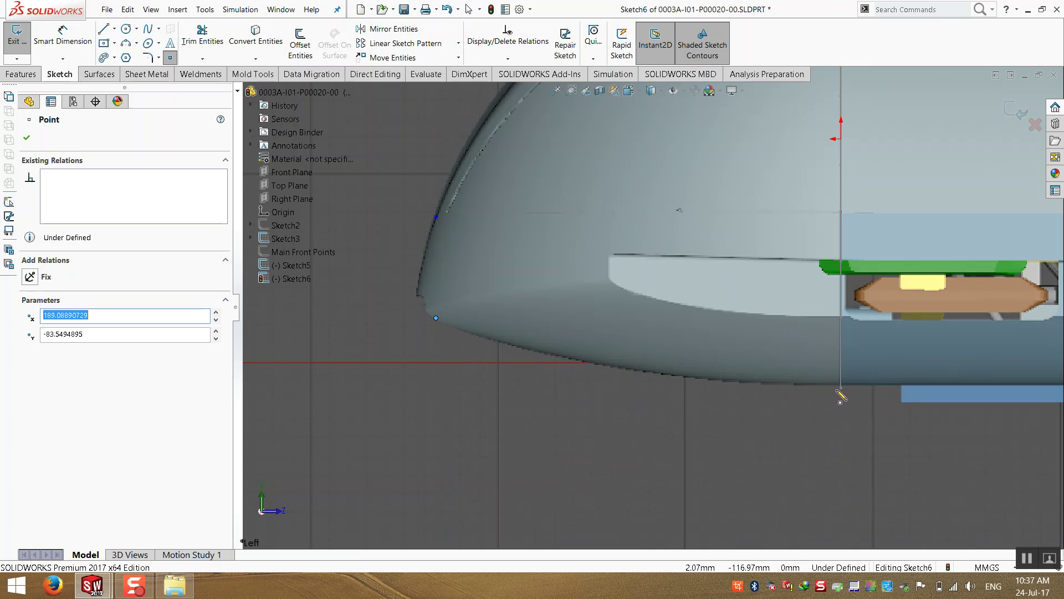
{"action": "key", "text": "Escape"}
- Hide Sketch5 and show the Main Front Points sketch
{"action": "scroll", "coordinate": [743, 228], "scroll_direction": "up", "scroll_amount": 5}
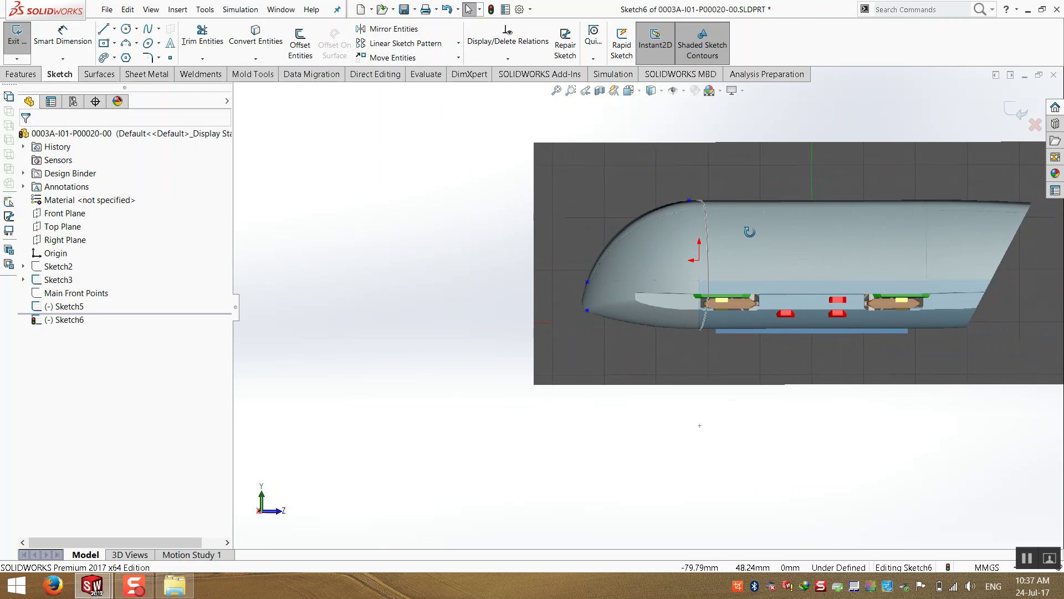
{"action": "scroll", "coordinate": [733, 234], "scroll_direction": "down", "scroll_amount": 5}
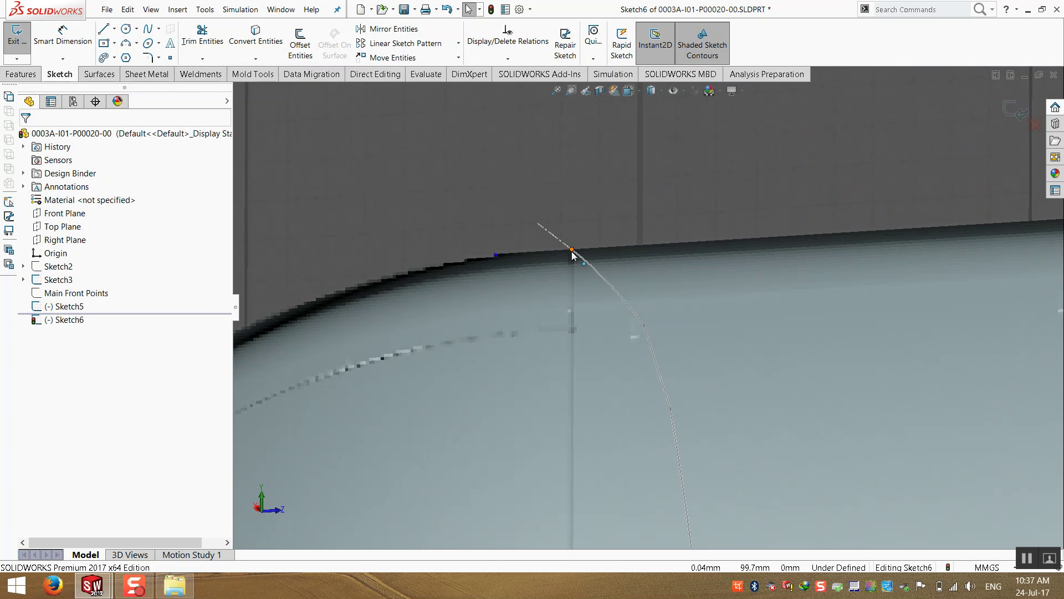
{"action": "scroll", "coordinate": [586, 268], "scroll_direction": "up", "scroll_amount": 2}
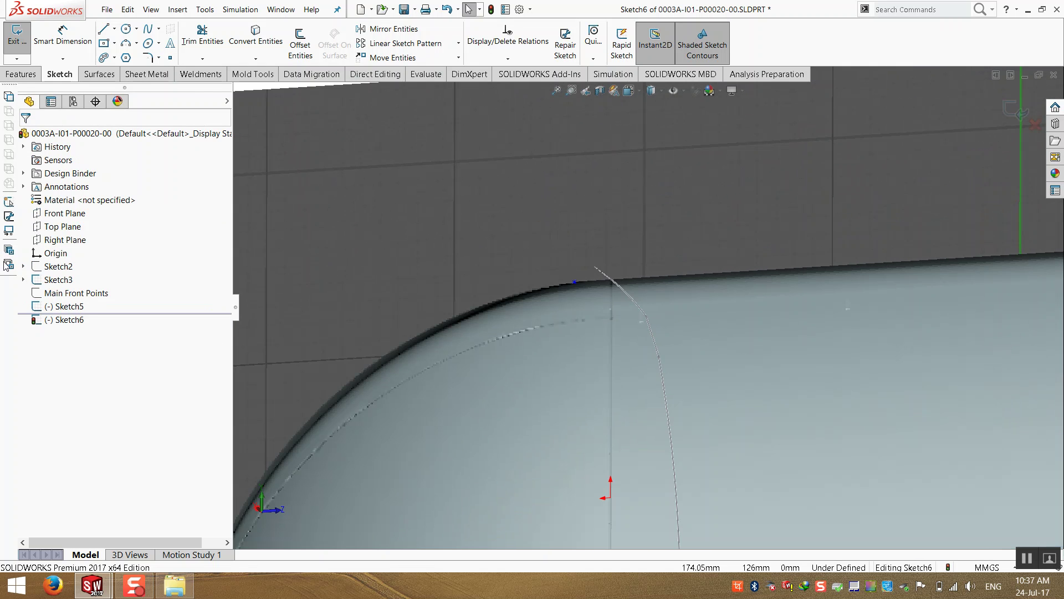
{"action": "right_click", "coordinate": [59, 309]}
{"action": "key", "text": "Escape"}
{"action": "scroll", "coordinate": [631, 287], "scroll_direction": "up", "scroll_amount": 5}
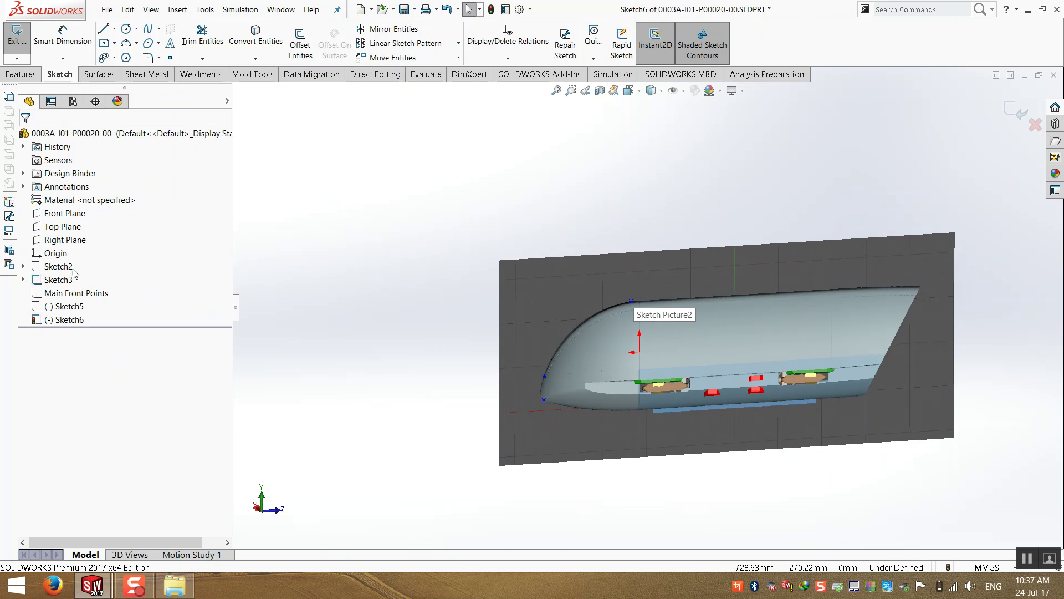
{"action": "right_click", "coordinate": [69, 292]}
{"action": "left_click", "coordinate": [69, 277]}
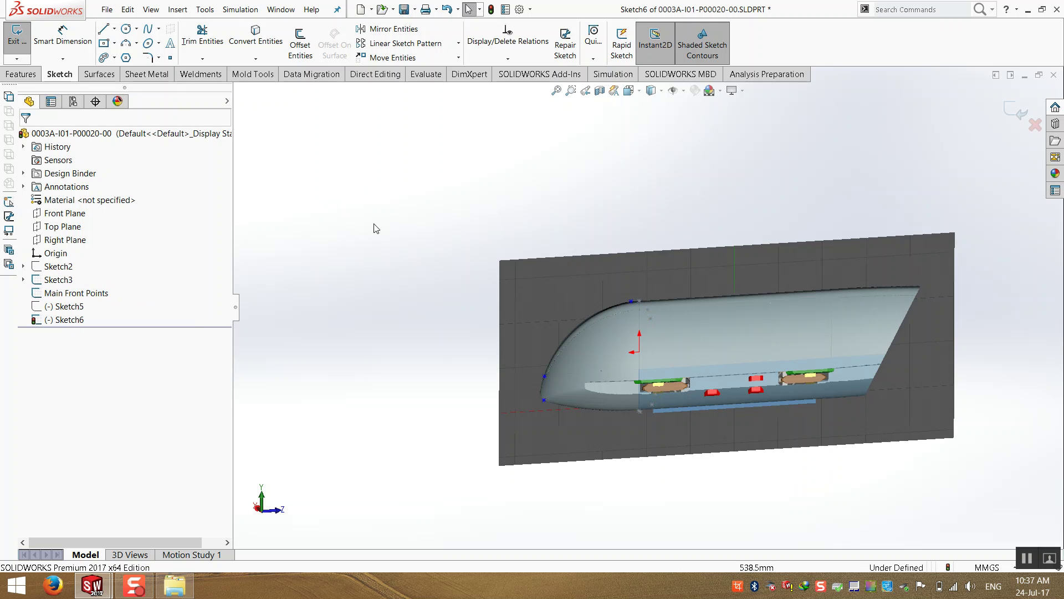
- Examine how the topmost new point lines up with the upper point of Main Front Points in side and angled views
{"action": "scroll", "coordinate": [648, 335], "scroll_direction": "down", "scroll_amount": 5}
{"action": "middle_click_drag", "start_coordinate": [593, 198], "coordinate": [588, 199]}
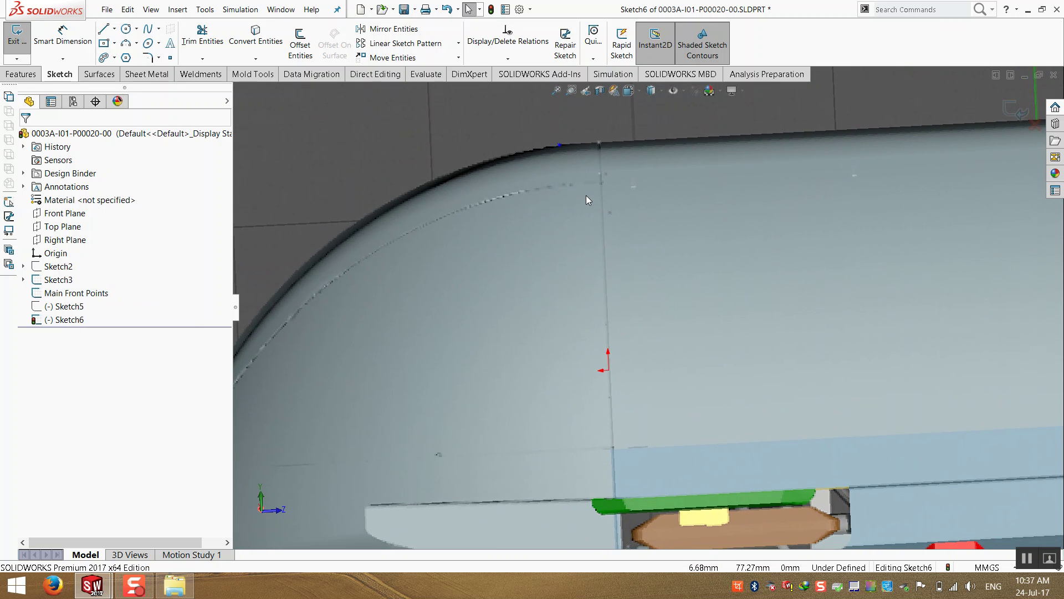
{"action": "key", "text": "ctrl+4"}
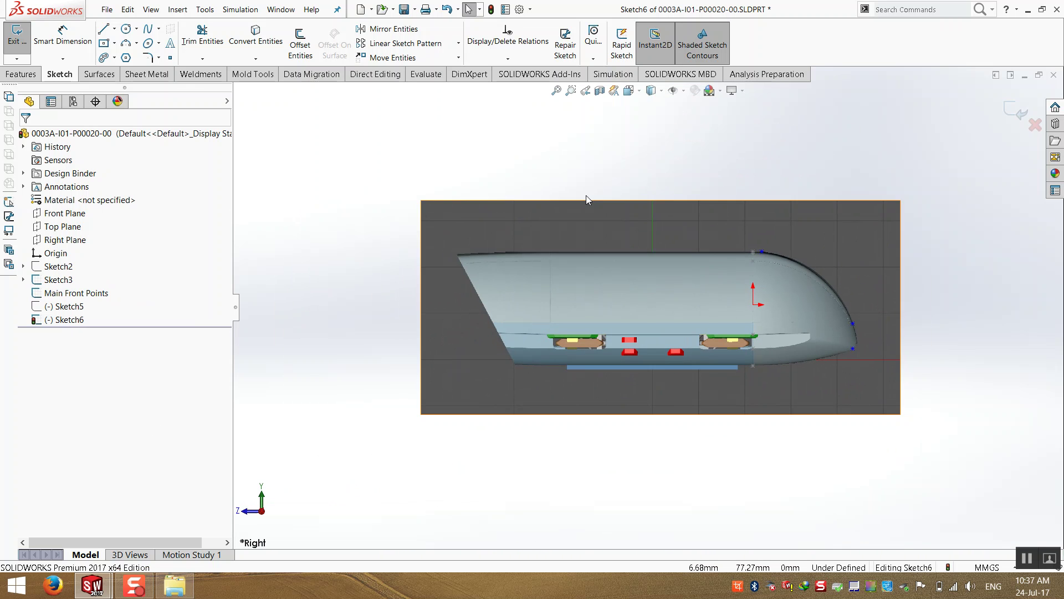
{"action": "key", "text": "ctrl+3"}
{"action": "scroll", "coordinate": [521, 321], "scroll_direction": "down", "scroll_amount": 5}
{"action": "scroll", "coordinate": [572, 217], "scroll_direction": "down", "scroll_amount": 5}
{"action": "scroll", "coordinate": [609, 274], "scroll_direction": "down", "scroll_amount": 3}
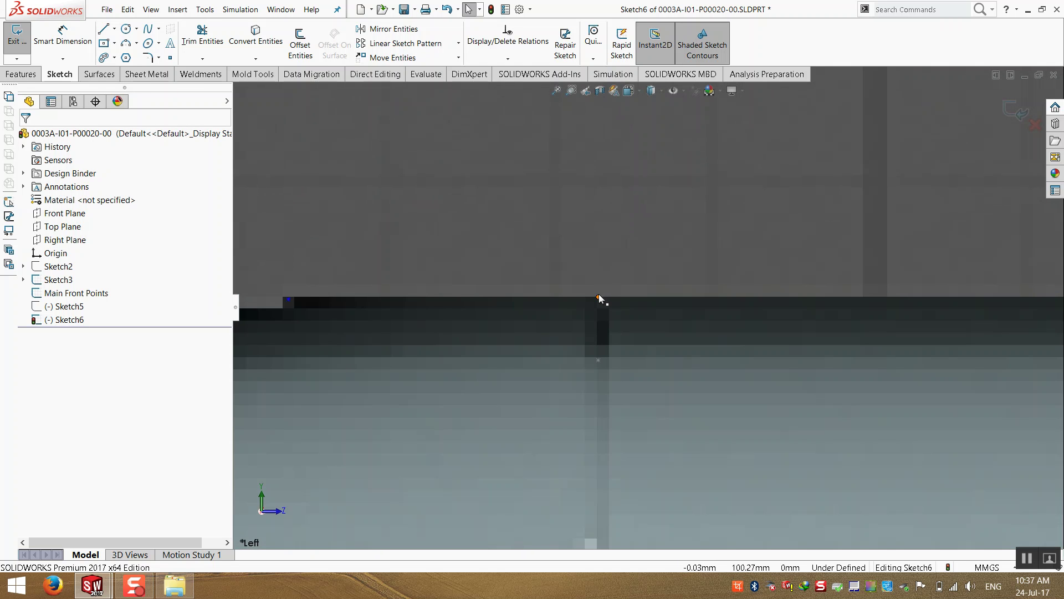
{"action": "middle_click_drag", "start_coordinate": [599, 298], "coordinate": [755, 409]}
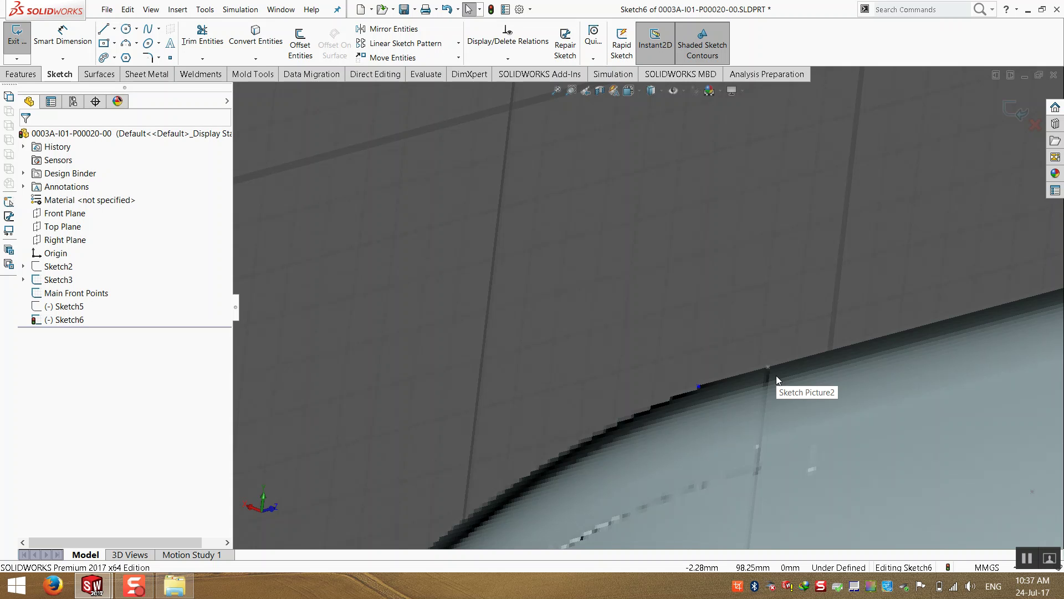
{"action": "scroll", "coordinate": [595, 245], "scroll_direction": "up", "scroll_amount": 5}
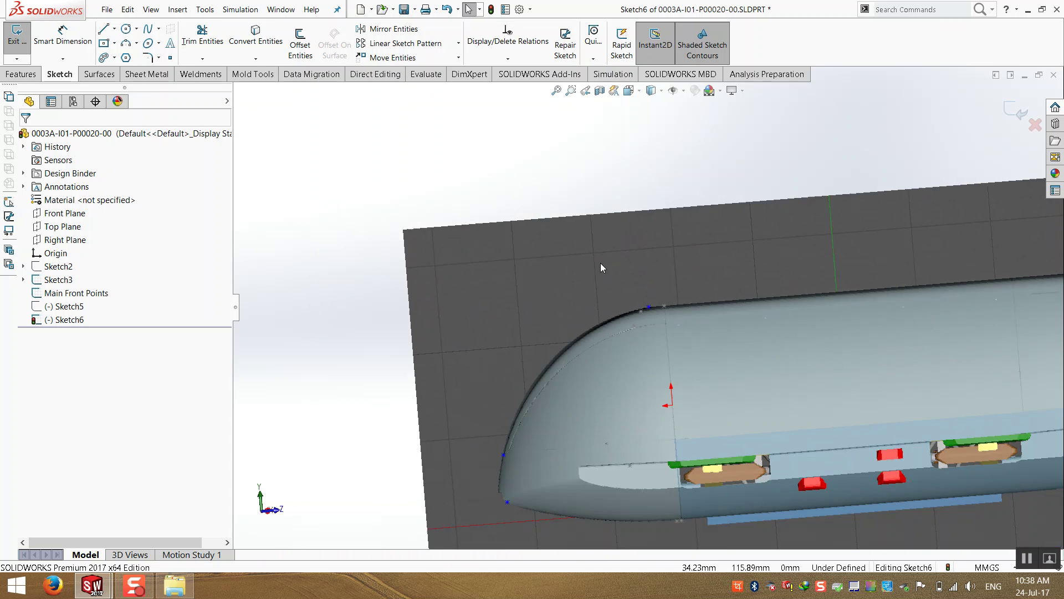
{"action": "scroll", "coordinate": [600, 263], "scroll_direction": "up", "scroll_amount": 4}
{"action": "middle_click_drag", "start_coordinate": [601, 263], "coordinate": [671, 321]}
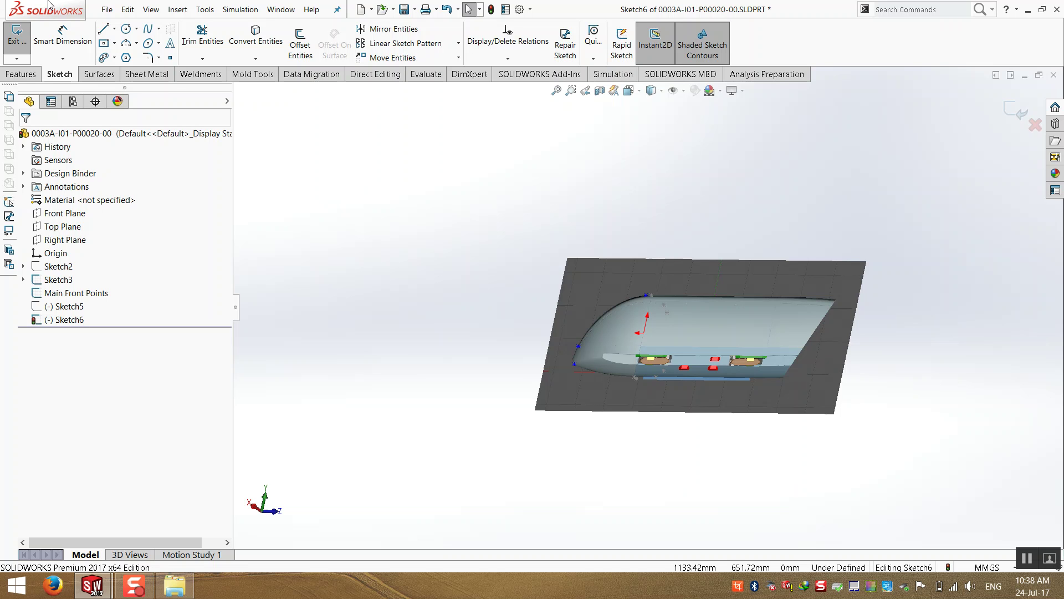
{"action": "middle_click_drag", "start_coordinate": [866, 461], "coordinate": [787, 384]}
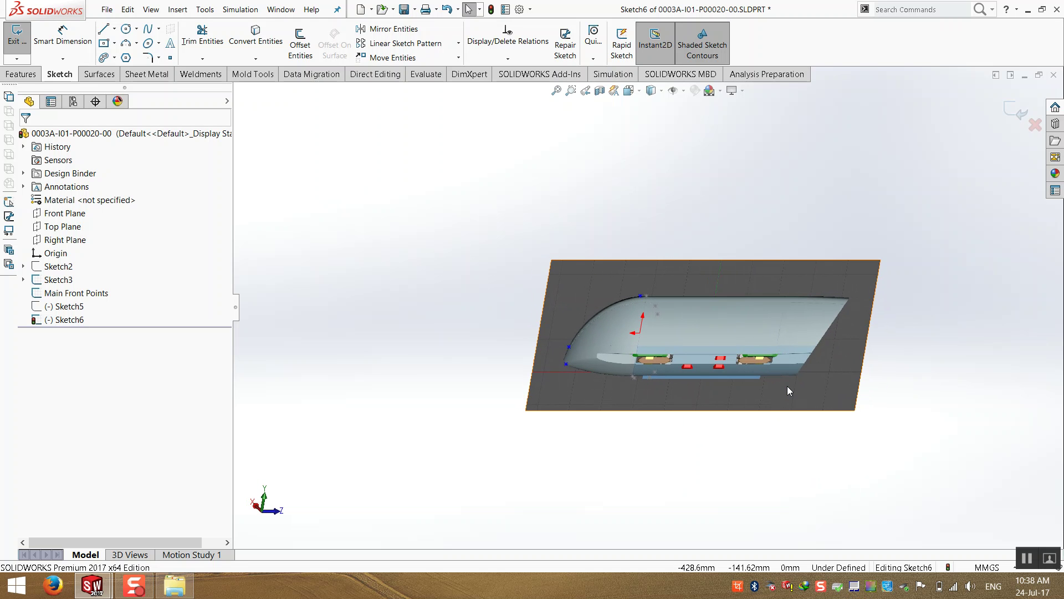
{"action": "key", "text": "ctrl+4"}
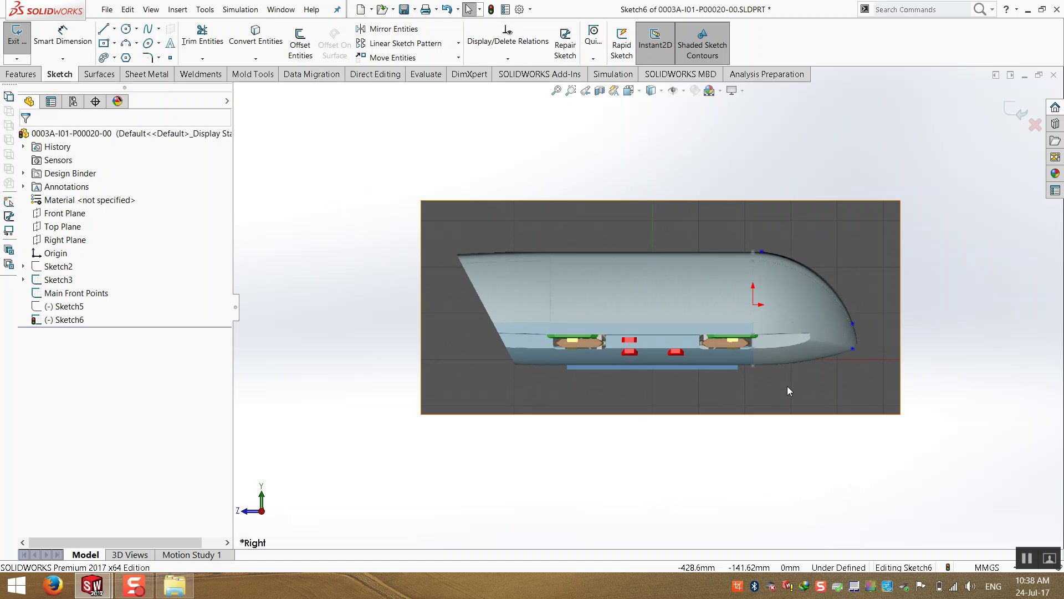
{"action": "key", "text": "ctrl+3"}
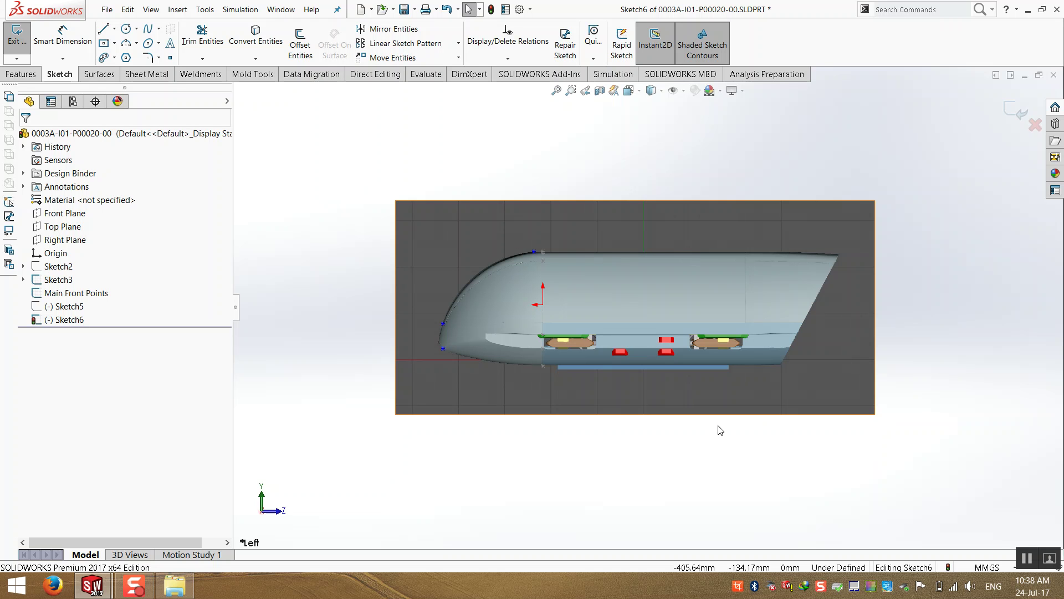
- Add a horizontal relation between the topmost new point and the upper point of Main Front Points
{"action": "middle_click_drag", "start_coordinate": [852, 290], "coordinate": [555, 274]}
{"action": "scroll", "coordinate": [554, 274], "scroll_direction": "down", "scroll_amount": 3}
{"action": "scroll", "coordinate": [554, 275], "scroll_direction": "down", "scroll_amount": 6}
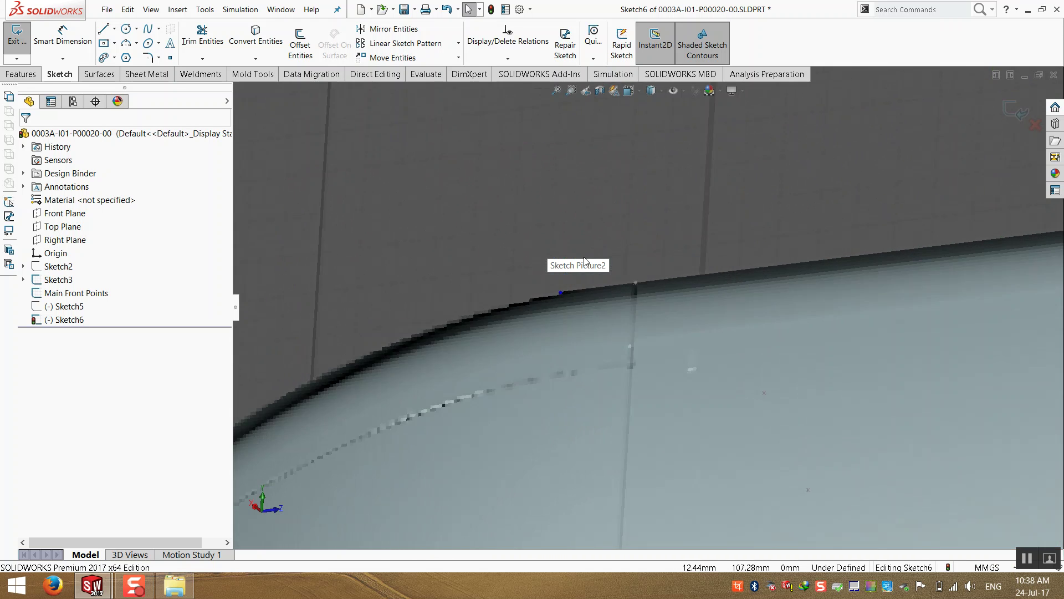
{"action": "middle_click_drag", "start_coordinate": [653, 320], "coordinate": [659, 326]}
{"action": "scroll", "coordinate": [798, 355], "scroll_direction": "down", "scroll_amount": 1}
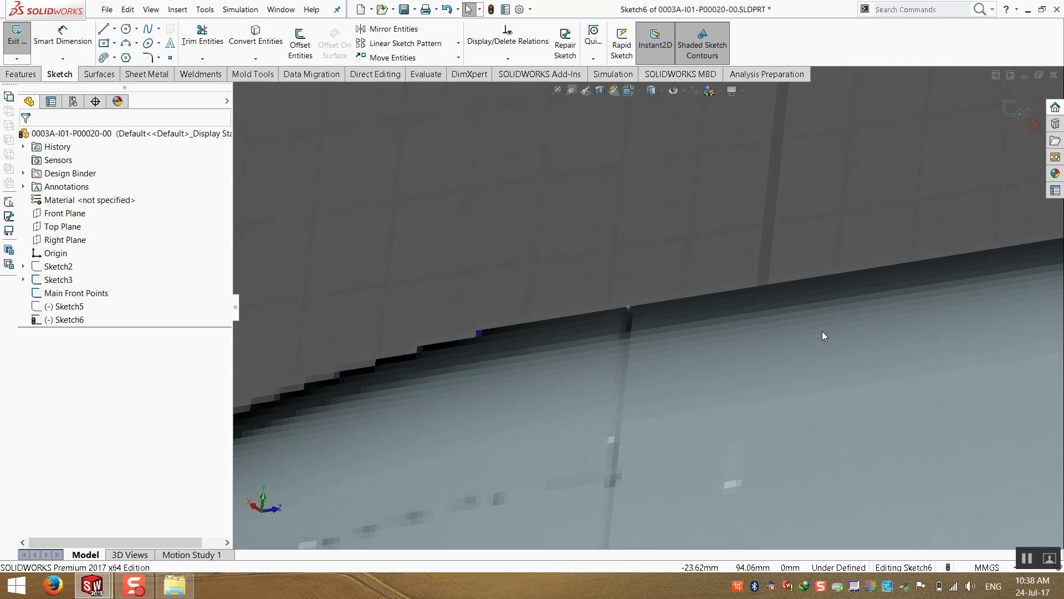
{"action": "scroll", "coordinate": [669, 313], "scroll_direction": "down", "scroll_amount": 1}
{"action": "left_click", "coordinate": [634, 307]}
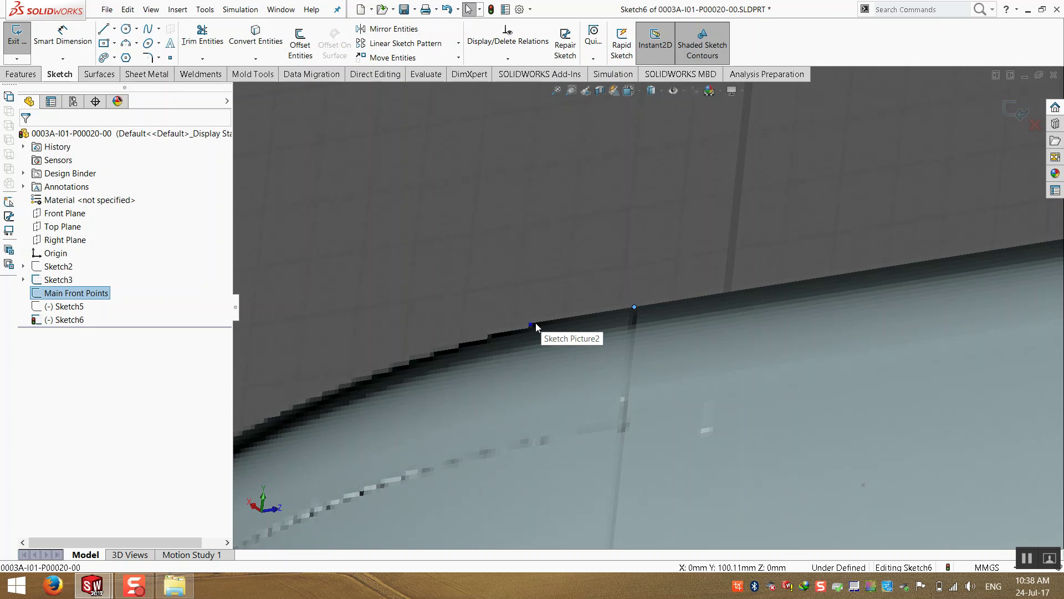
{"action": "left_click", "coordinate": [531, 325], "text": "ctrl"}
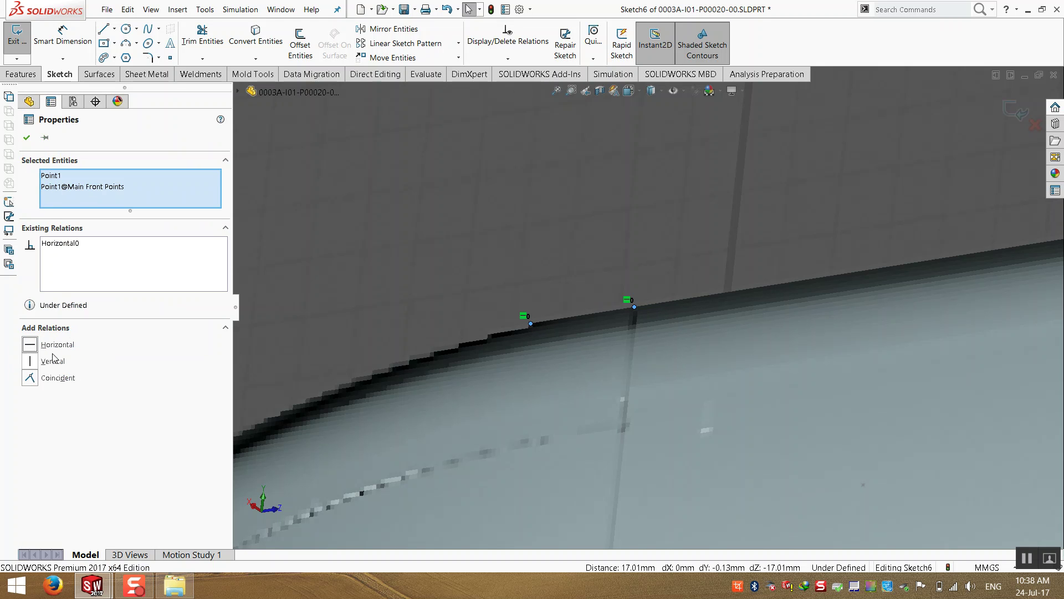
{"action": "key", "text": "ctrl+4"}
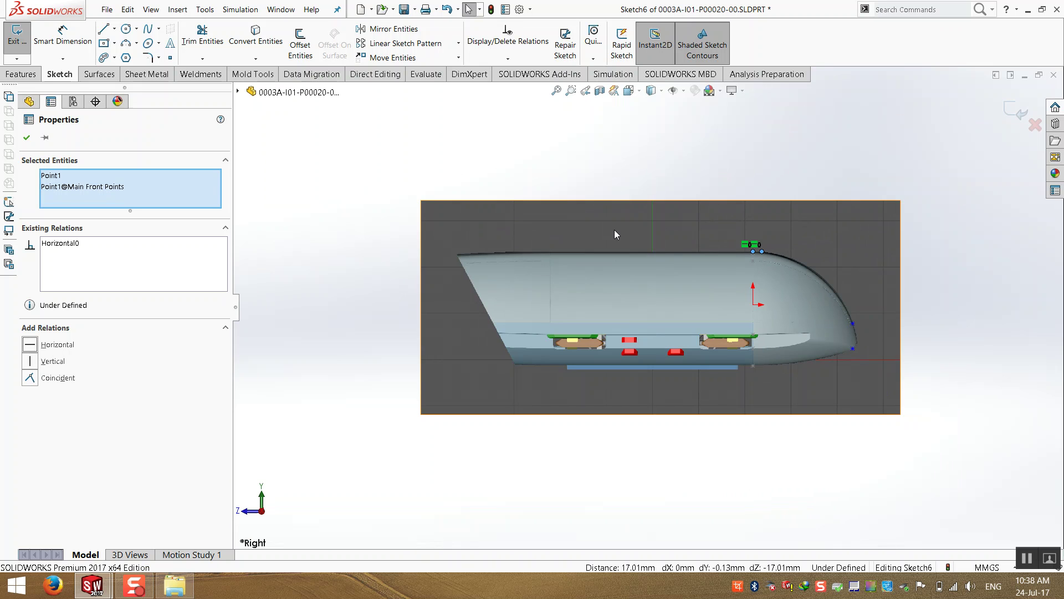
{"action": "key", "text": "ctrl+3"}
{"action": "left_click", "coordinate": [597, 188]}
- Reposition the horizontally constrained point along the upper edge to about X 17.05 mm, where the nose curve begins
{"action": "scroll", "coordinate": [527, 235], "scroll_direction": "down", "scroll_amount": 8}
{"action": "scroll", "coordinate": [569, 329], "scroll_direction": "down", "scroll_amount": 2}
{"action": "mouse_move", "coordinate": [624, 318]}
{"action": "left_mouse_down"}
{"action": "mouse_move", "coordinate": [704, 334]}
{"action": "mouse_move", "coordinate": [520, 380]}
{"action": "mouse_move", "coordinate": [427, 358]}
{"action": "mouse_move", "coordinate": [217, 365]}
{"action": "mouse_move", "coordinate": [263, 334]}
{"action": "mouse_move", "coordinate": [628, 341]}
{"action": "left_mouse_up"}
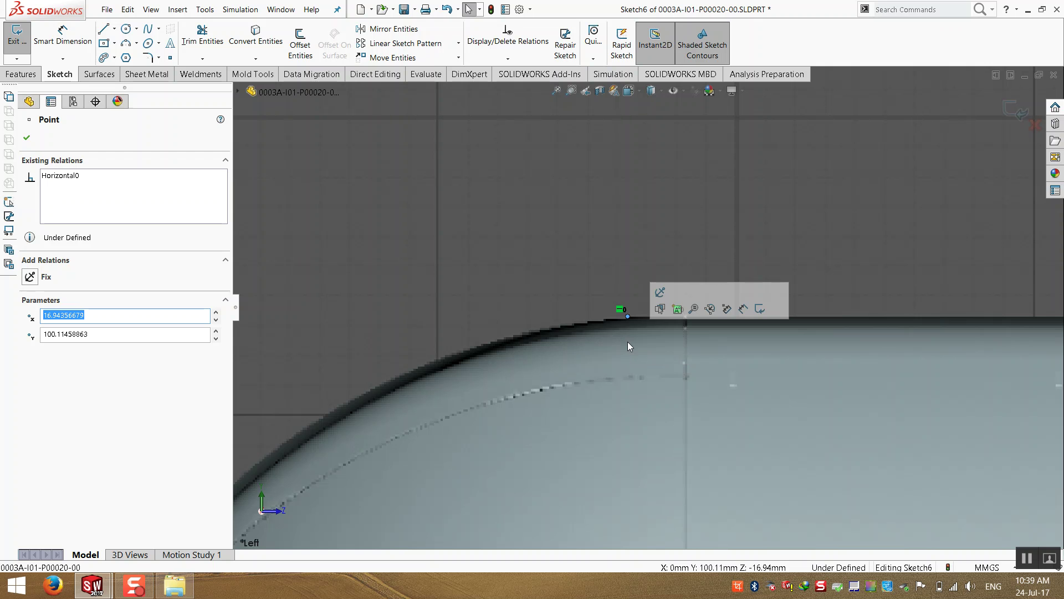
{"action": "left_click", "coordinate": [613, 271]}
{"action": "scroll", "coordinate": [531, 241], "scroll_direction": "down", "scroll_amount": 2}
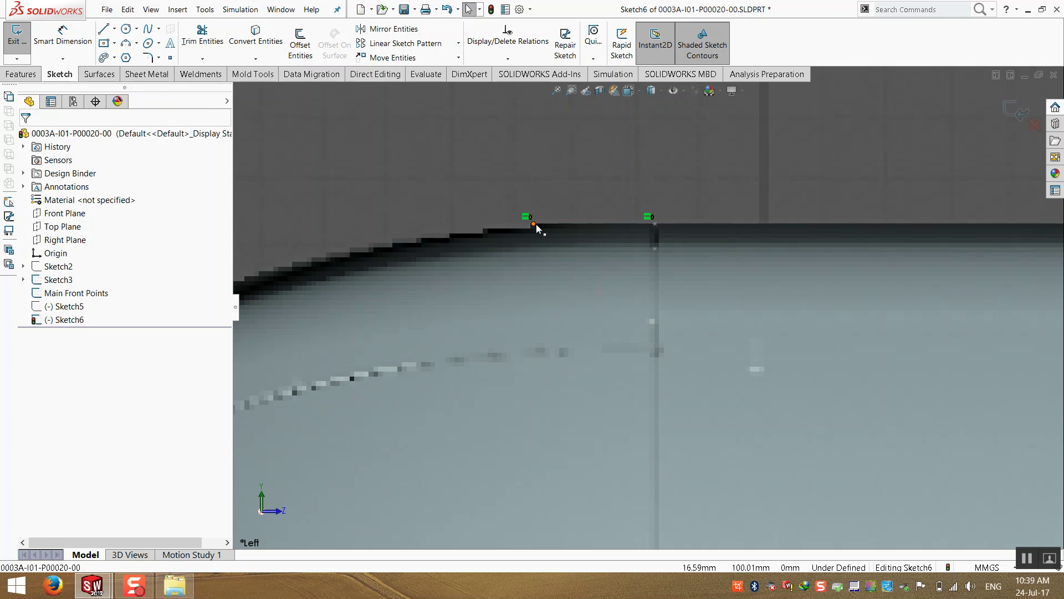
{"action": "left_click", "coordinate": [533, 224]}
{"action": "scroll", "coordinate": [532, 266], "scroll_direction": "up", "scroll_amount": 3}
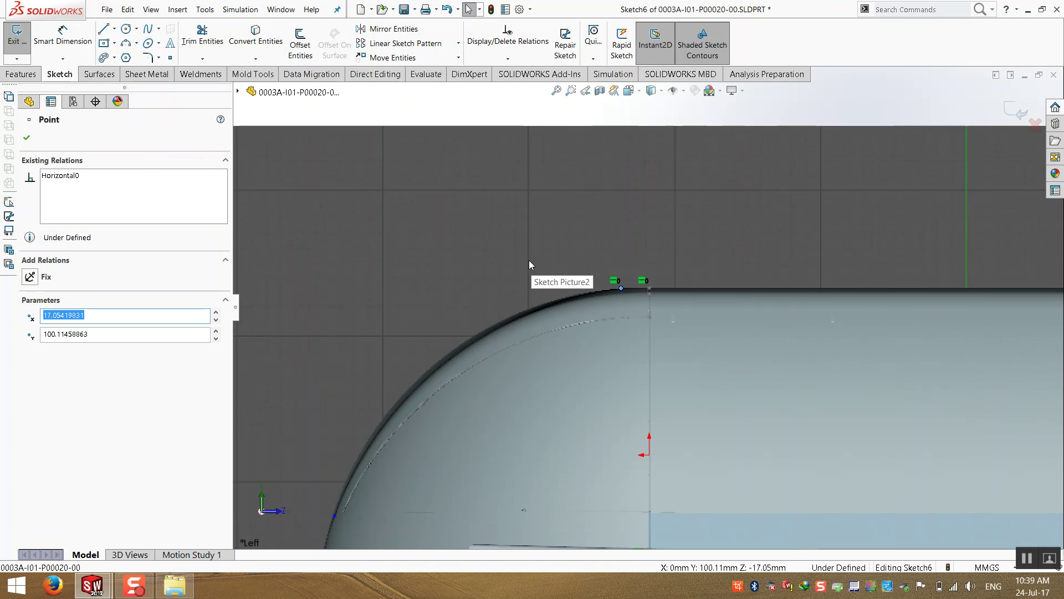
{"action": "key", "text": "Escape"}
- Examine the lower nose outline around the bottom point of Main Front Points
{"action": "scroll", "coordinate": [597, 394], "scroll_direction": "down", "scroll_amount": 3}
{"action": "scroll", "coordinate": [634, 491], "scroll_direction": "down", "scroll_amount": 6}
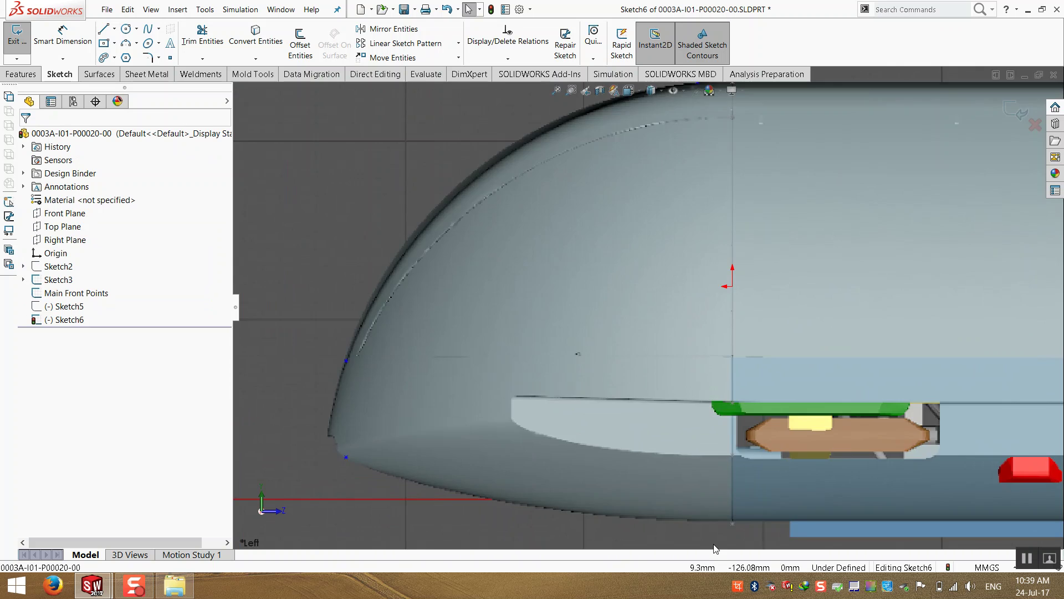
{"action": "scroll", "coordinate": [682, 337], "scroll_direction": "up", "scroll_amount": 2}
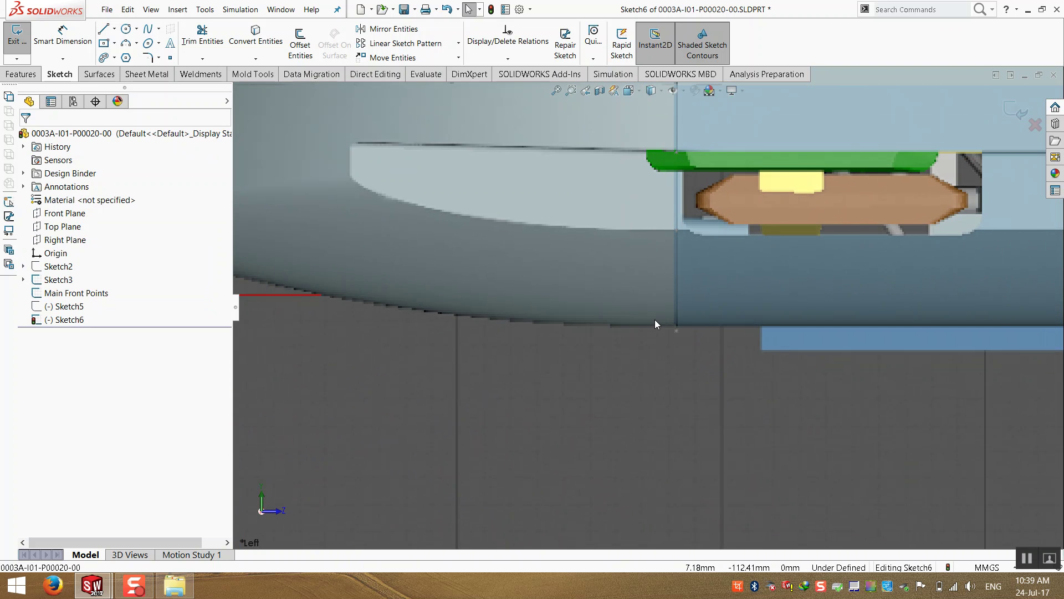
{"action": "scroll", "coordinate": [642, 324], "scroll_direction": "down", "scroll_amount": 2}
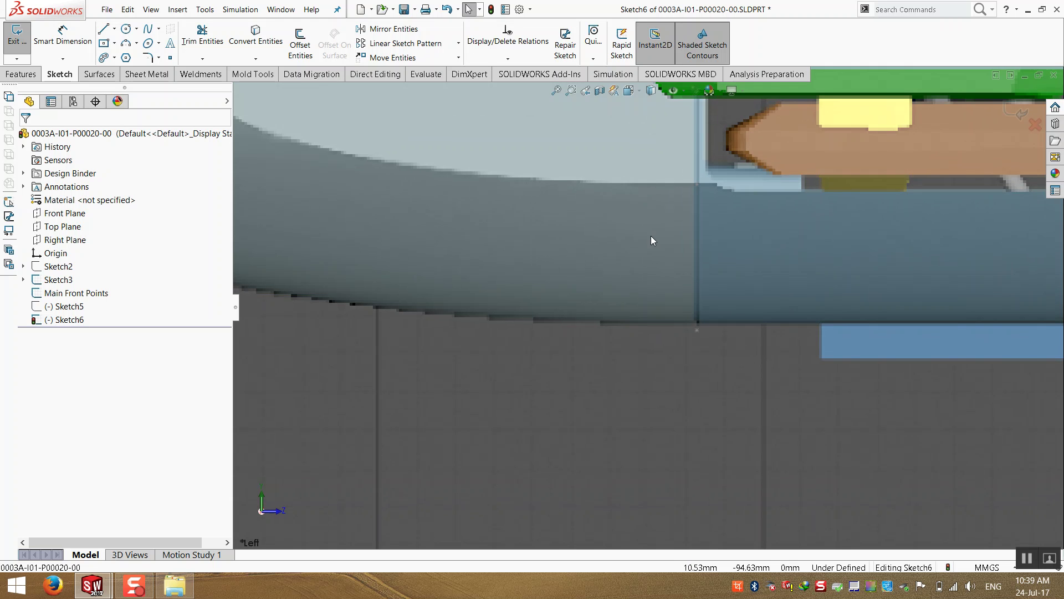
{"action": "scroll", "coordinate": [662, 290], "scroll_direction": "up", "scroll_amount": 4}
{"action": "scroll", "coordinate": [623, 296], "scroll_direction": "down", "scroll_amount": 2}
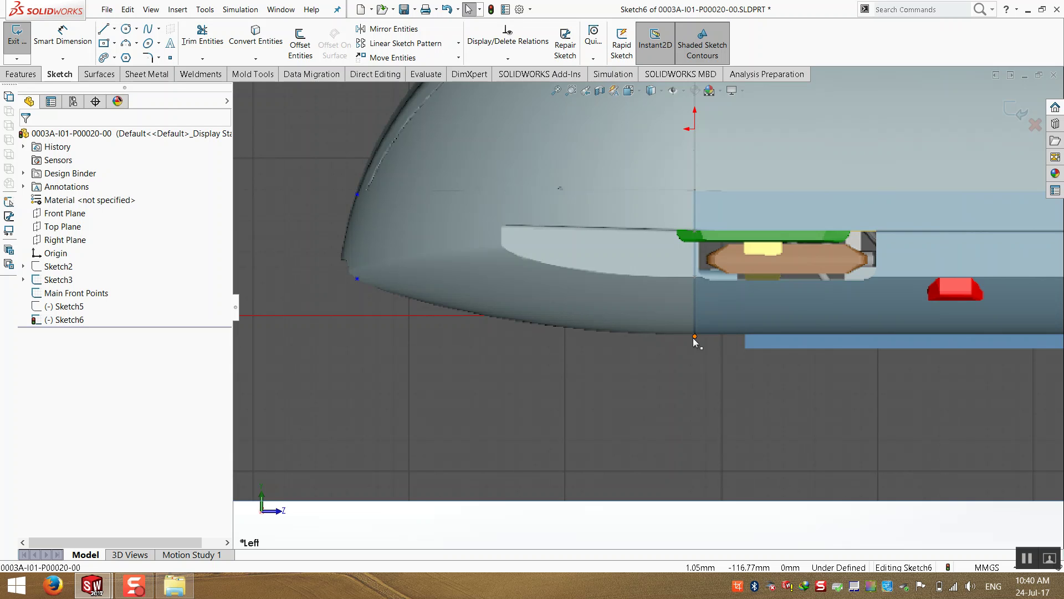
- Add a vertical relation between the two new points at the nose's front, above and below the tip
{"action": "scroll", "coordinate": [690, 341], "scroll_direction": "up", "scroll_amount": 3}
{"action": "scroll", "coordinate": [688, 347], "scroll_direction": "down", "scroll_amount": 2}
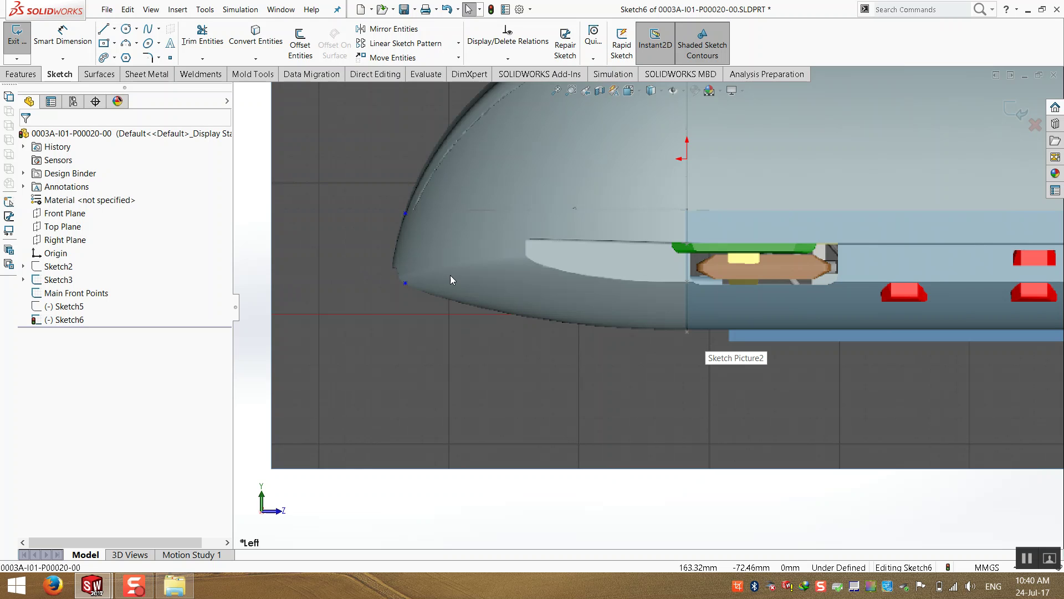
{"action": "scroll", "coordinate": [449, 273], "scroll_direction": "down", "scroll_amount": 3}
{"action": "left_click", "coordinate": [408, 173]}
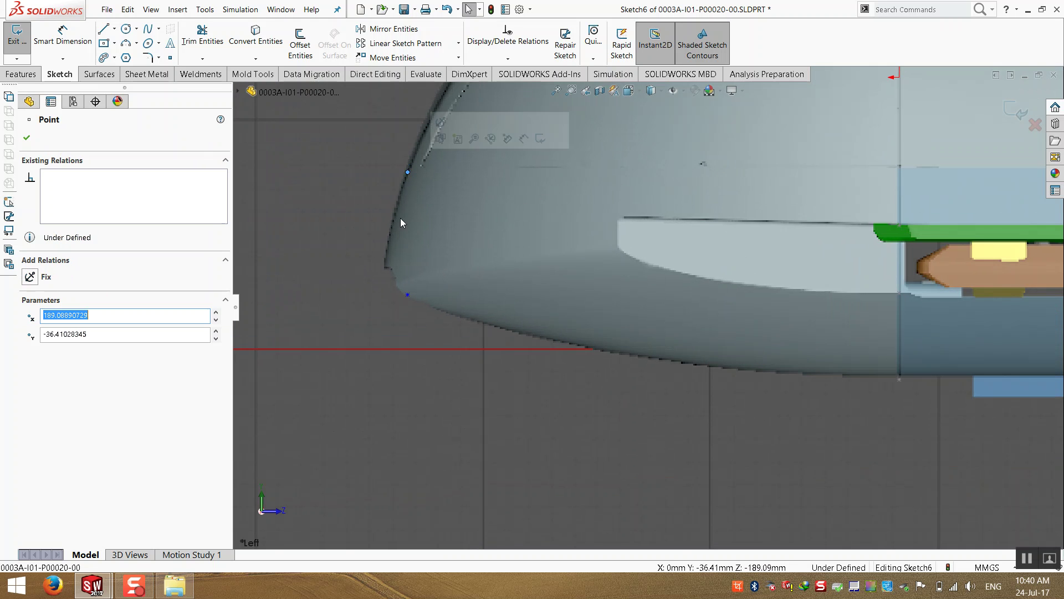
{"action": "left_click", "coordinate": [407, 294], "text": "ctrl"}
{"action": "left_click", "coordinate": [118, 351]}
{"action": "scroll", "coordinate": [521, 328], "scroll_direction": "up", "scroll_amount": 3}
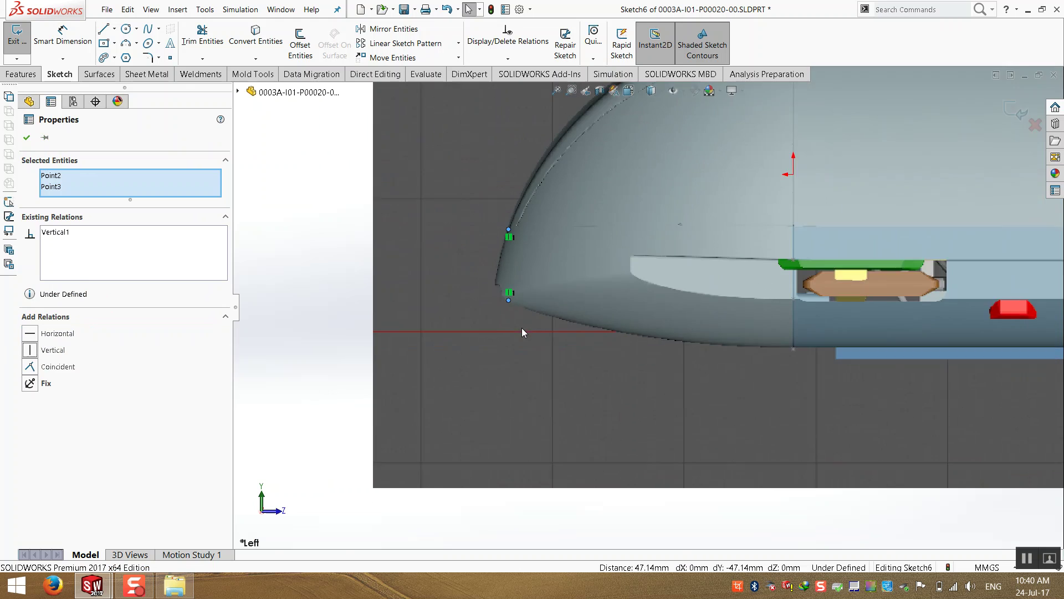
{"action": "key", "text": "Escape"}
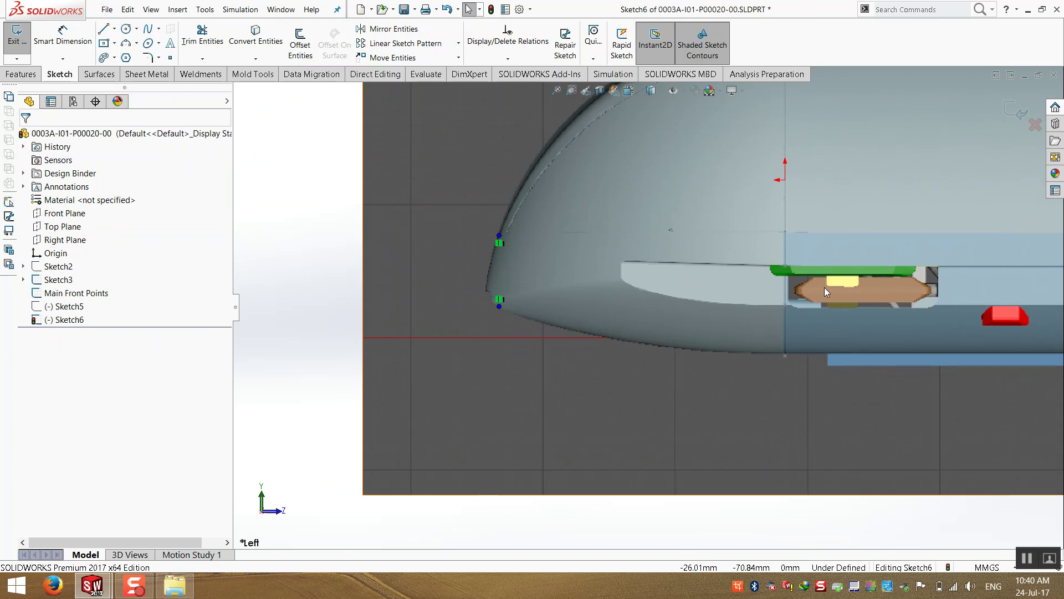
- Add horizontal ordinate dimensions from the upper point of Main Front Points to the topmost new point and the upper nose-tip point
{"action": "scroll", "coordinate": [826, 277], "scroll_direction": "up", "scroll_amount": 2}
{"action": "scroll", "coordinate": [776, 162], "scroll_direction": "down", "scroll_amount": 5}
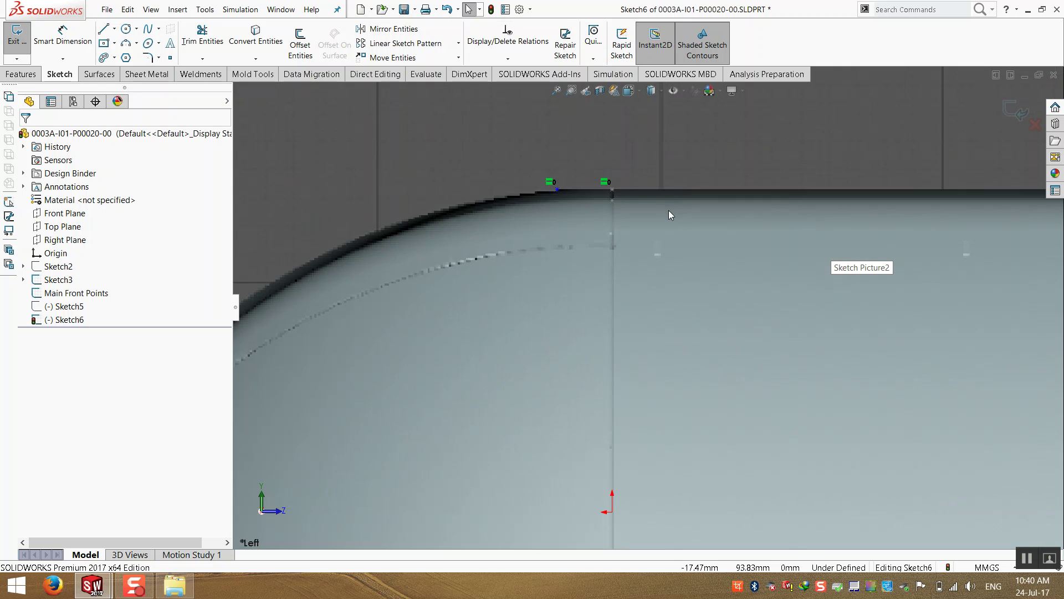
{"action": "scroll", "coordinate": [669, 211], "scroll_direction": "up", "scroll_amount": 2}
{"action": "left_click", "coordinate": [62, 58]}
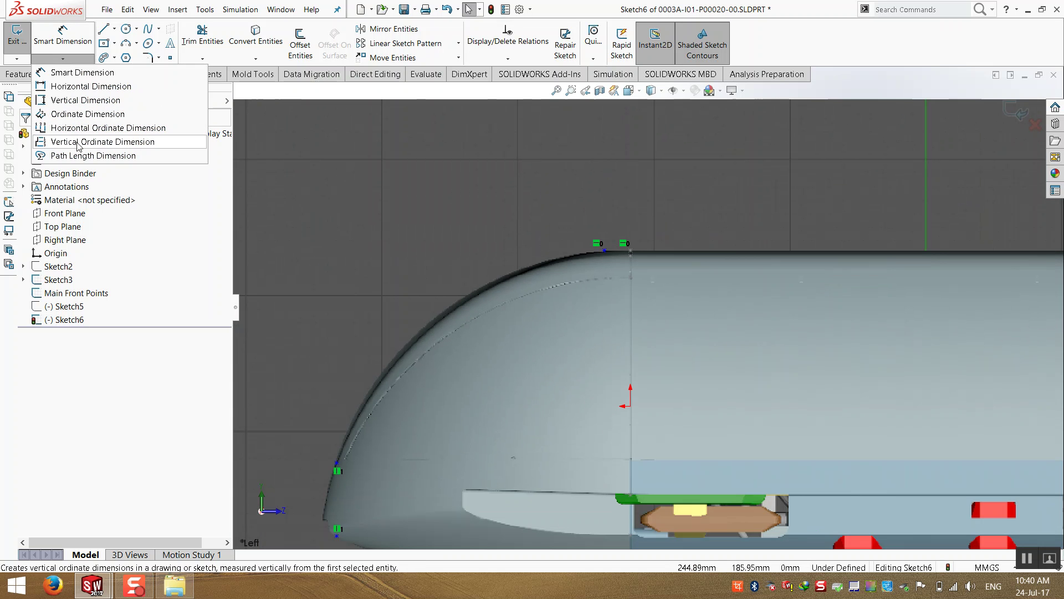
{"action": "left_click", "coordinate": [77, 133]}
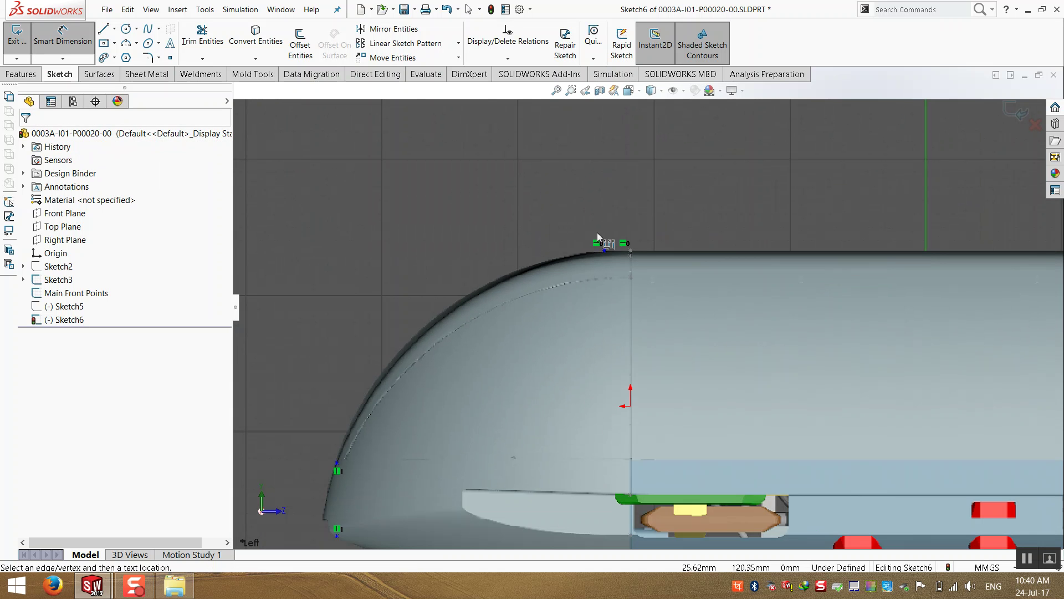
{"action": "left_click", "coordinate": [630, 251]}
{"action": "left_click", "coordinate": [615, 143]}
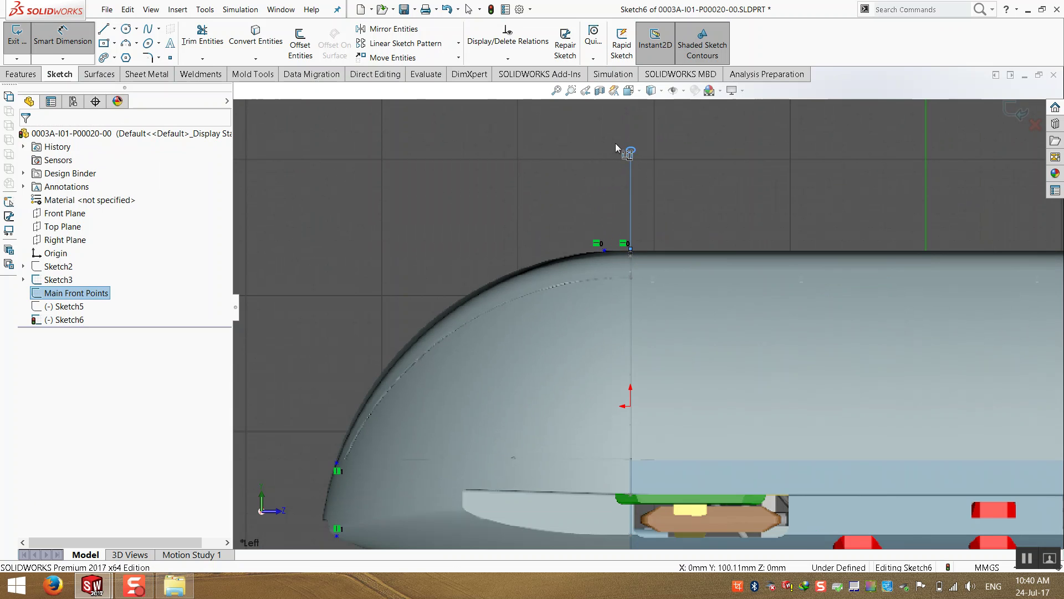
{"action": "left_click", "coordinate": [603, 250]}
{"action": "scroll", "coordinate": [492, 310], "scroll_direction": "up", "scroll_amount": 3}
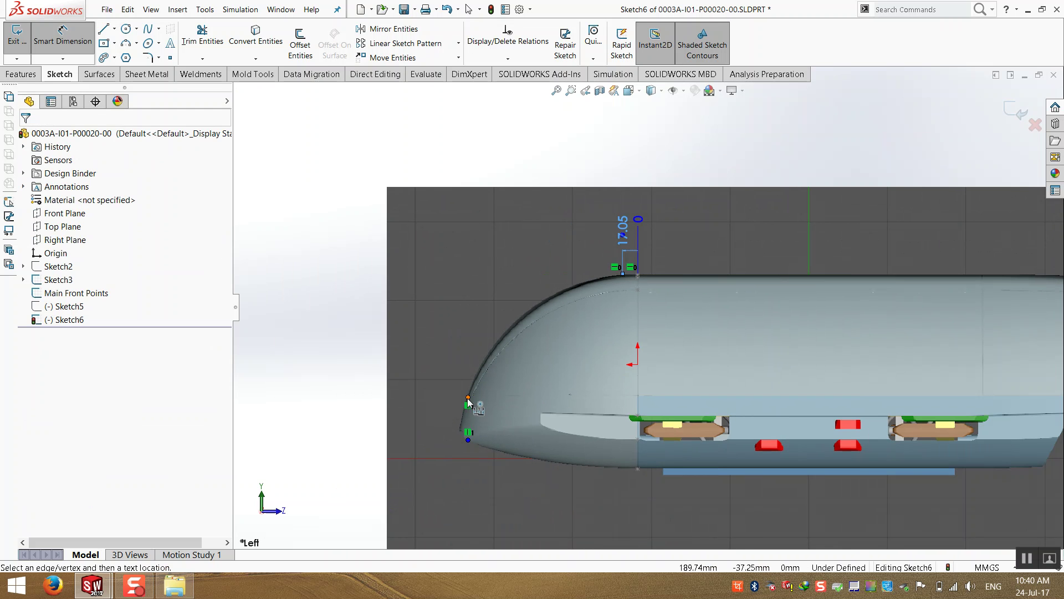
{"action": "left_click", "coordinate": [468, 397]}
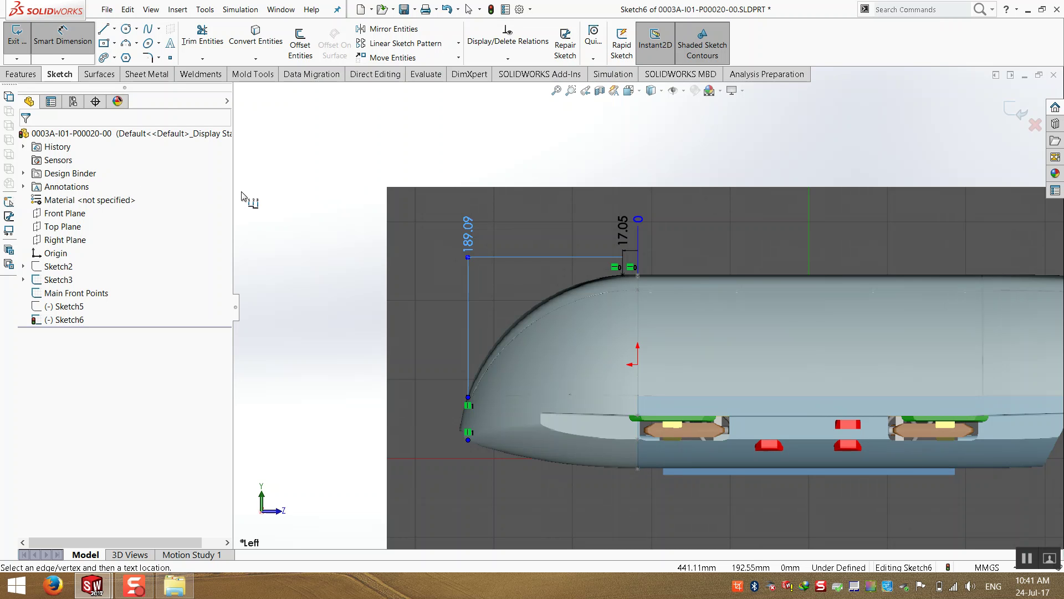
{"action": "key", "text": "Escape"}
- Straighten the horizontal ordinate dimensions' jogged leaders and move the dimension set up above the reference picture
{"action": "left_click", "coordinate": [514, 258]}
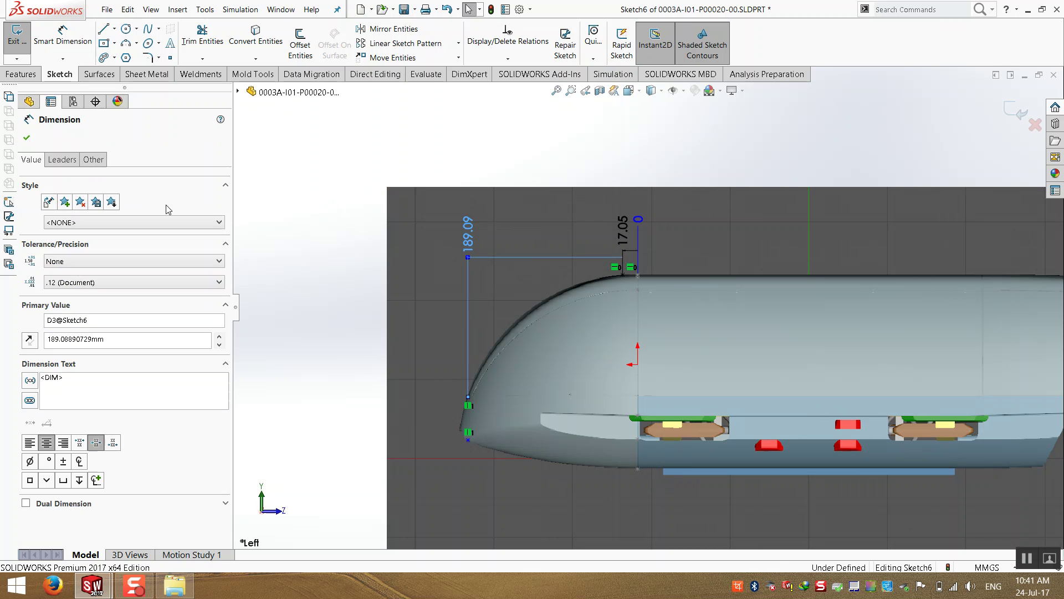
{"action": "left_click", "coordinate": [69, 160]}
{"action": "left_click", "coordinate": [373, 164]}
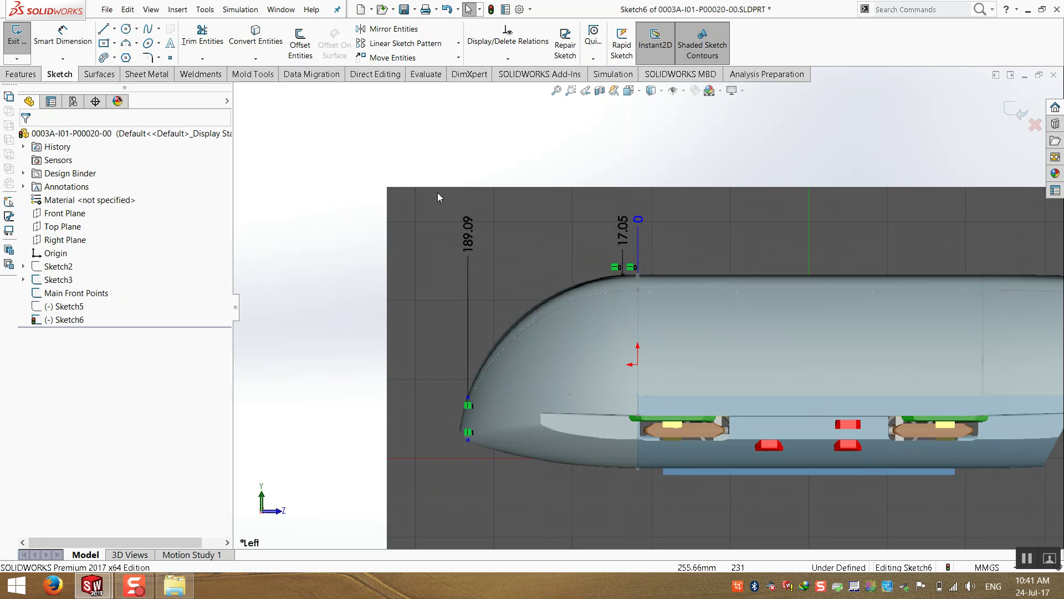
{"action": "left_click_drag", "start_coordinate": [468, 257], "coordinate": [468, 170]}
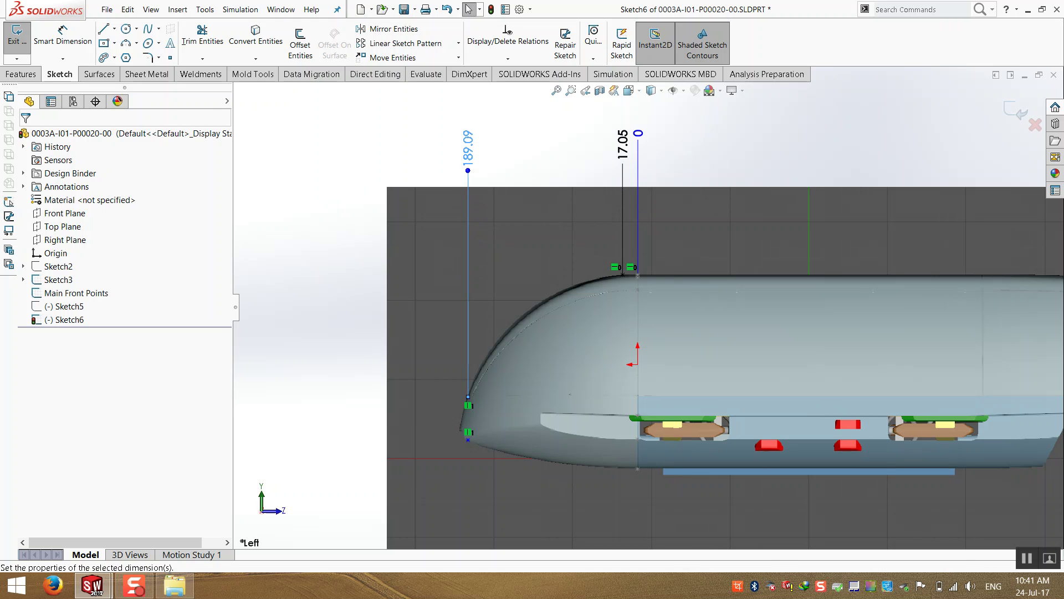
- Set the topmost new point's horizontal ordinate dimension to 17 mm
{"action": "scroll", "coordinate": [657, 183], "scroll_direction": "down", "scroll_amount": 3}
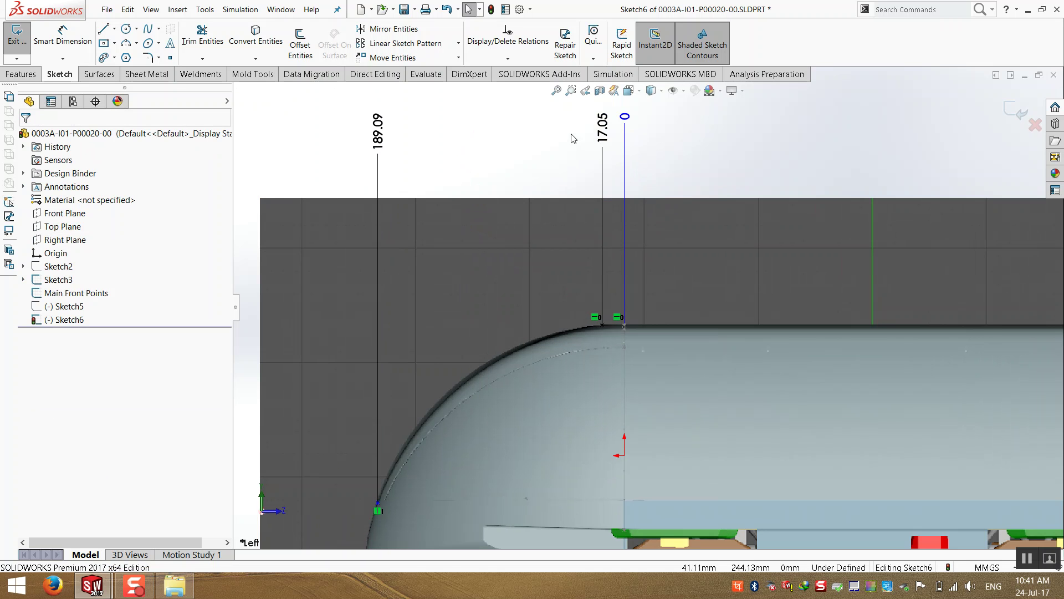
{"action": "left_click", "coordinate": [601, 128]}
{"action": "type", "text": "17"}
{"action": "key", "text": "Return"}
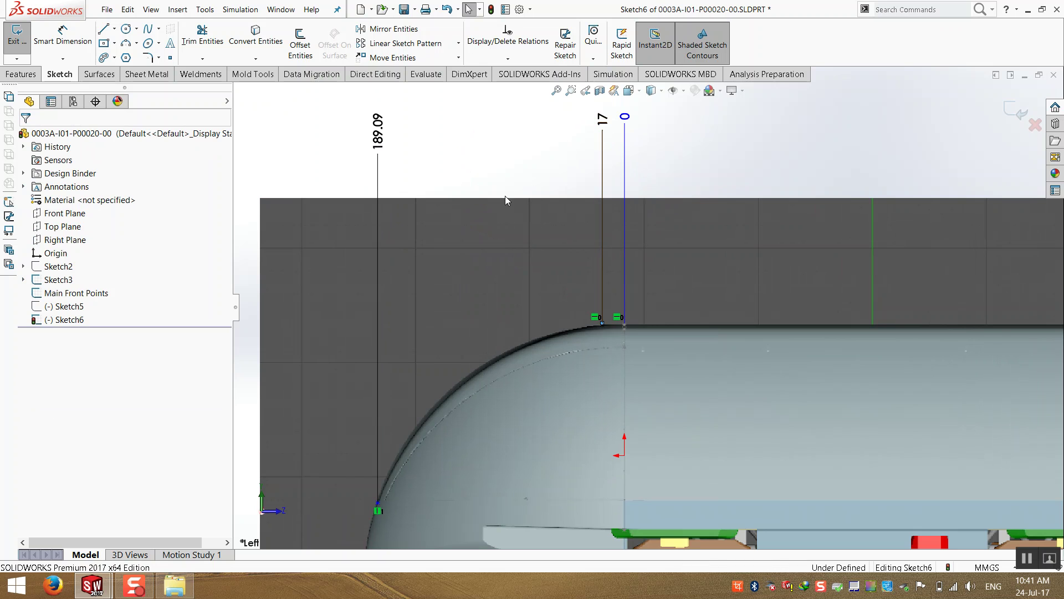
- Set the horizontal ordinate dimension of the nose-tip points to 190 mm
{"action": "left_click", "coordinate": [379, 143]}
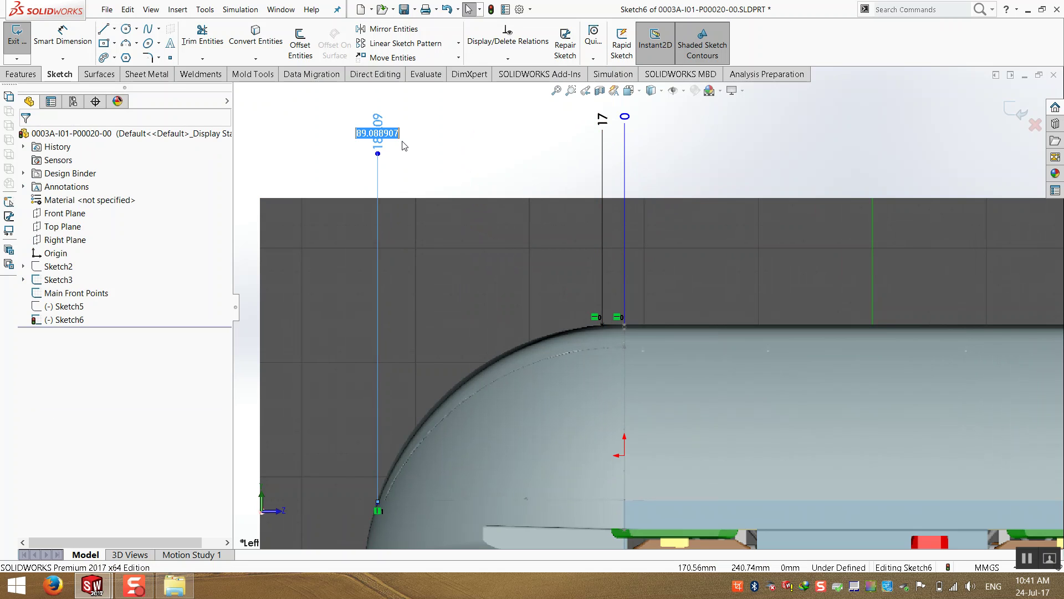
{"action": "type", "text": "190"}
{"action": "key", "text": "Return"}
- Set the horizontal ordinate dimension of the nose-tip points to 189 mm
{"action": "left_click", "coordinate": [376, 122]}
{"action": "type", "text": "189"}
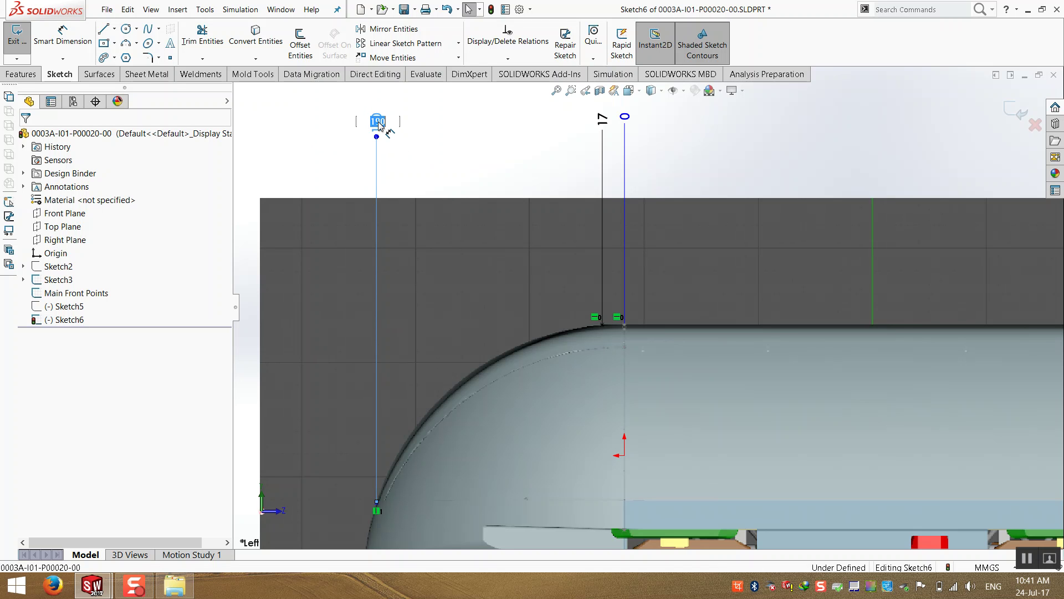
{"action": "key", "text": "Return"}
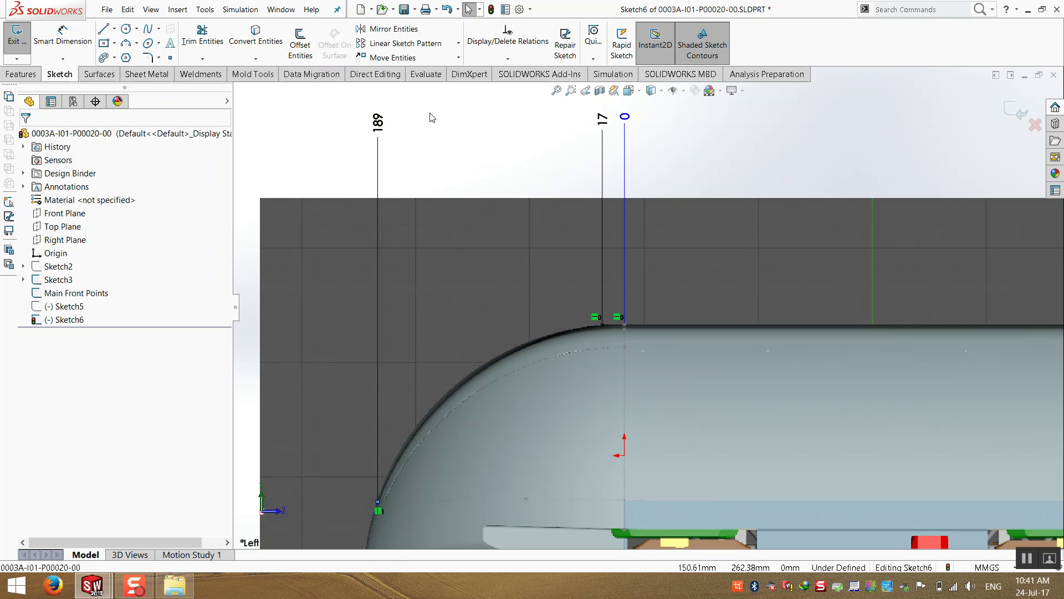
- Add vertical ordinate dimensions from the upper point of Main Front Points to the upper and lower nose-tip points
{"action": "scroll", "coordinate": [416, 506], "scroll_direction": "down", "scroll_amount": 3}
{"action": "scroll", "coordinate": [599, 453], "scroll_direction": "up", "scroll_amount": 5}
{"action": "scroll", "coordinate": [437, 382], "scroll_direction": "down", "scroll_amount": 4}
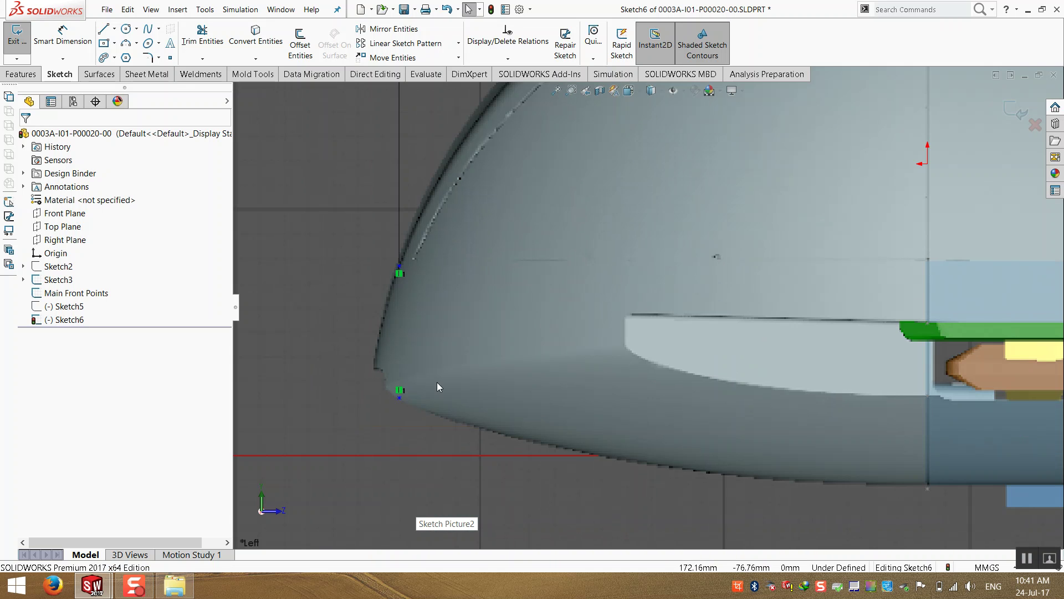
{"action": "scroll", "coordinate": [408, 391], "scroll_direction": "up", "scroll_amount": 2}
{"action": "scroll", "coordinate": [414, 373], "scroll_direction": "up", "scroll_amount": 3}
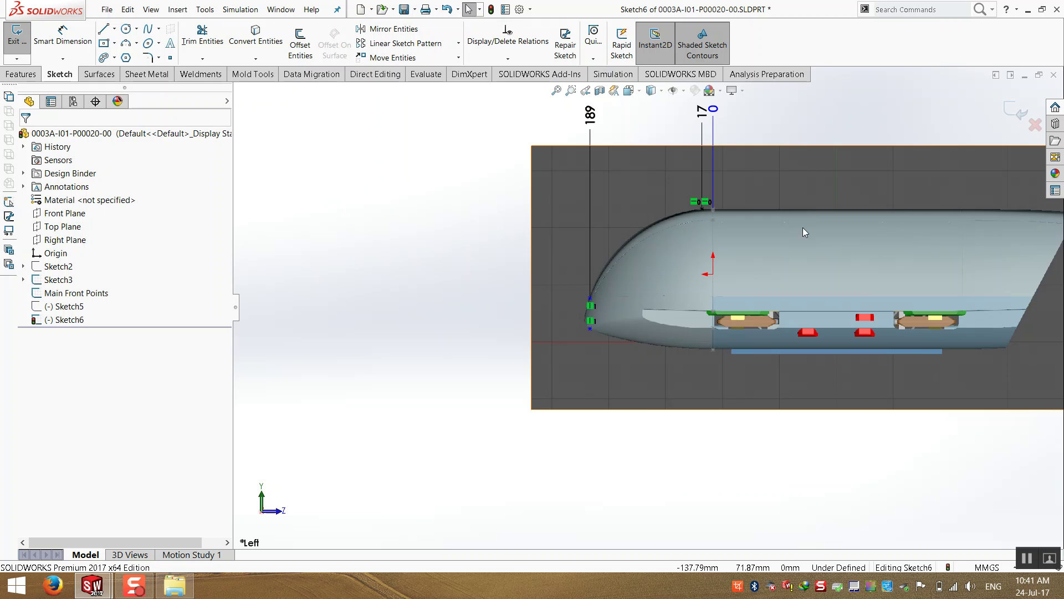
{"action": "scroll", "coordinate": [803, 224], "scroll_direction": "down", "scroll_amount": 2}
{"action": "left_click", "coordinate": [62, 58]}
{"action": "left_click", "coordinate": [77, 142]}
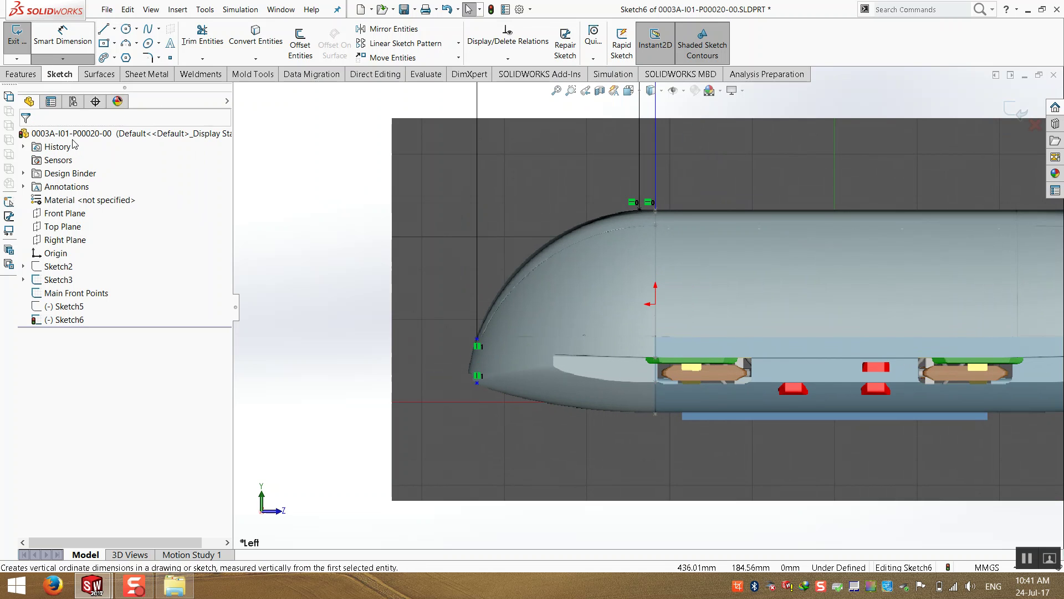
{"action": "left_click", "coordinate": [751, 209]}
{"action": "left_click", "coordinate": [760, 204]}
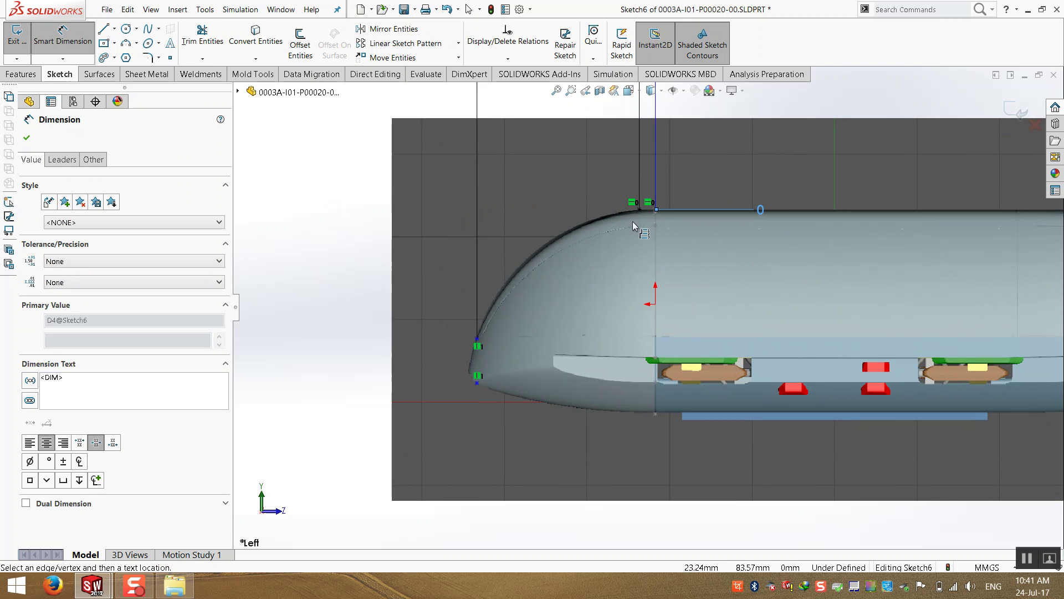
{"action": "scroll", "coordinate": [659, 200], "scroll_direction": "down", "scroll_amount": 5}
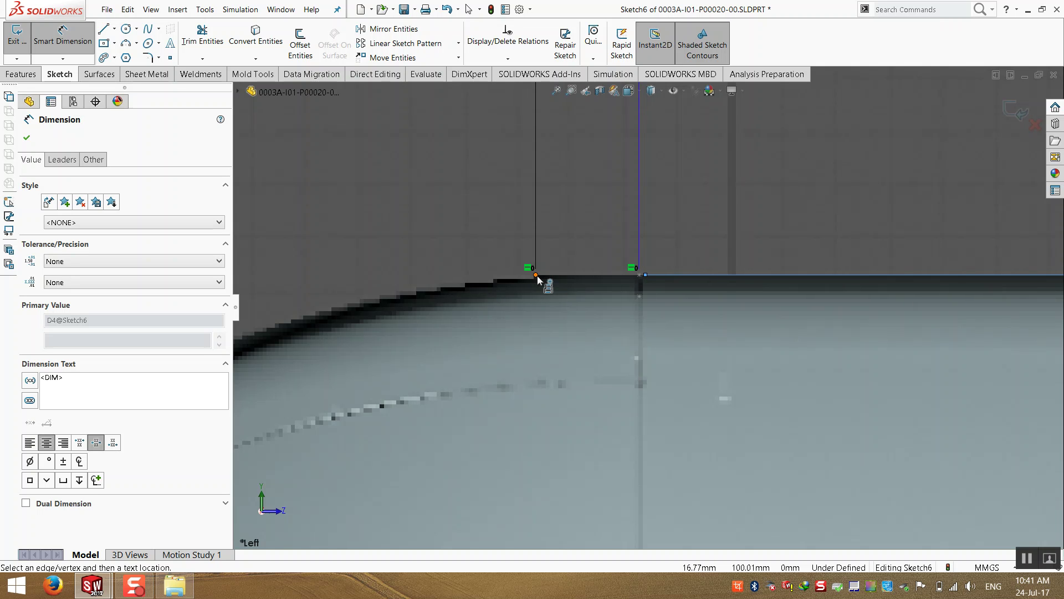
{"action": "scroll", "coordinate": [537, 279], "scroll_direction": "up", "scroll_amount": 5}
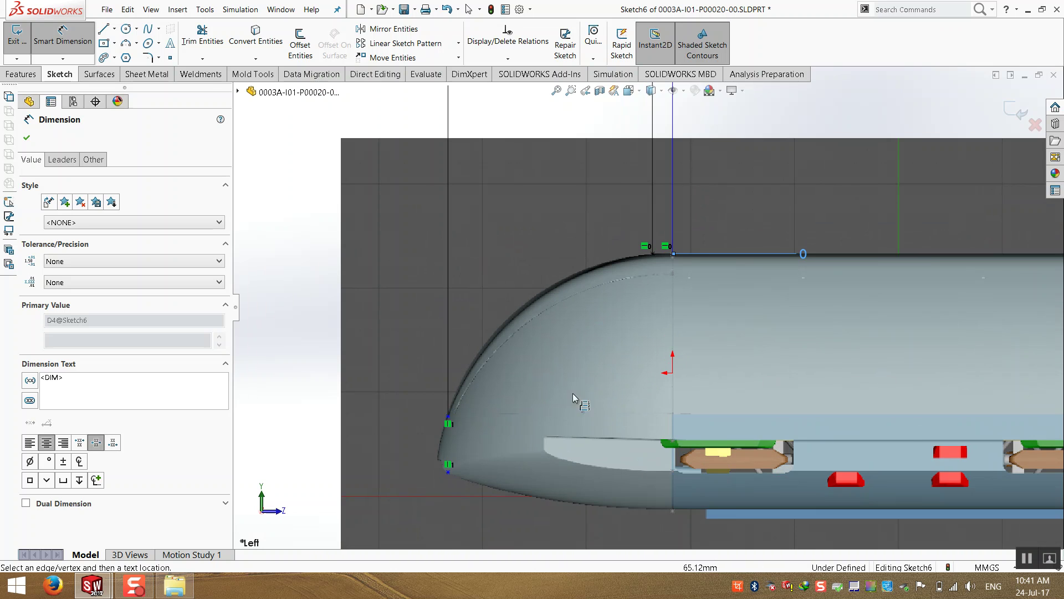
{"action": "left_click", "coordinate": [449, 416]}
{"action": "left_click", "coordinate": [448, 473]}
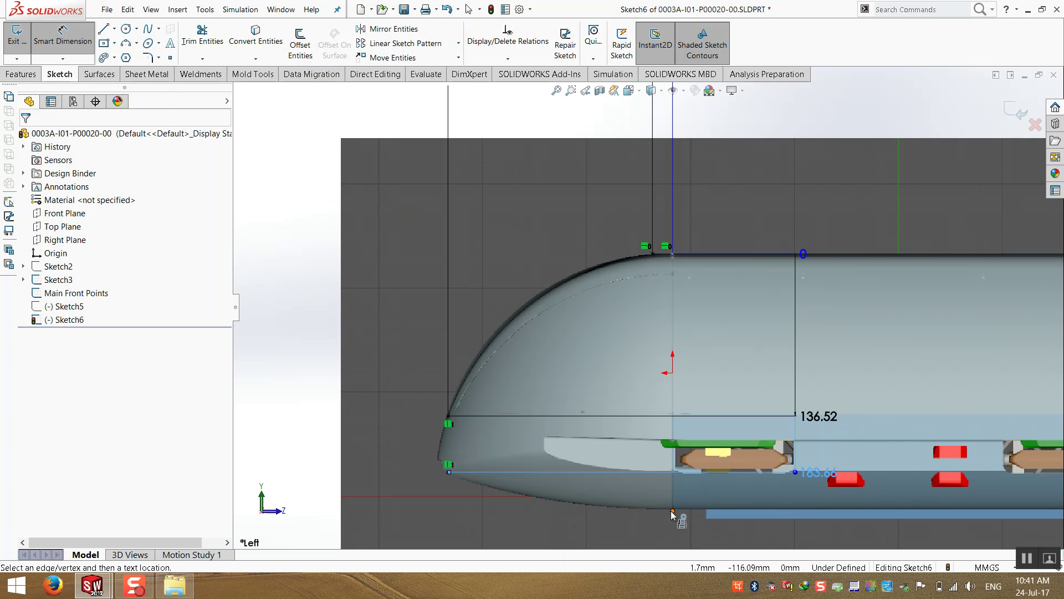
{"action": "key", "text": "Escape"}
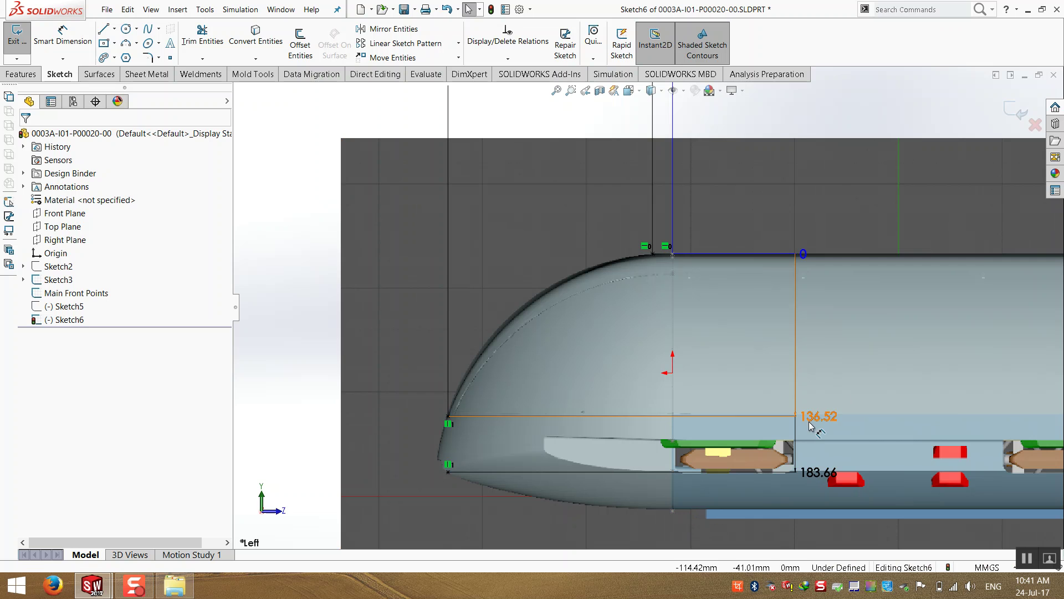
- Straighten the vertical ordinate dimensions' jogged leaders and move the dimension set in front of the nose, outside the reference picture
{"action": "left_click", "coordinate": [774, 410]}
{"action": "key", "text": "Return"}
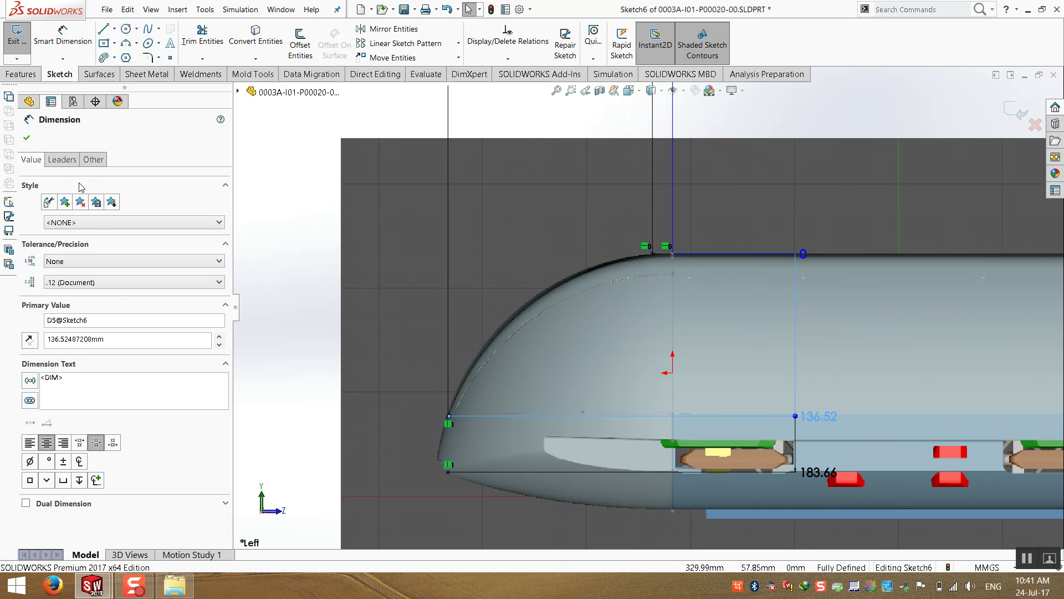
{"action": "left_click", "coordinate": [62, 159]}
{"action": "left_click", "coordinate": [388, 316]}
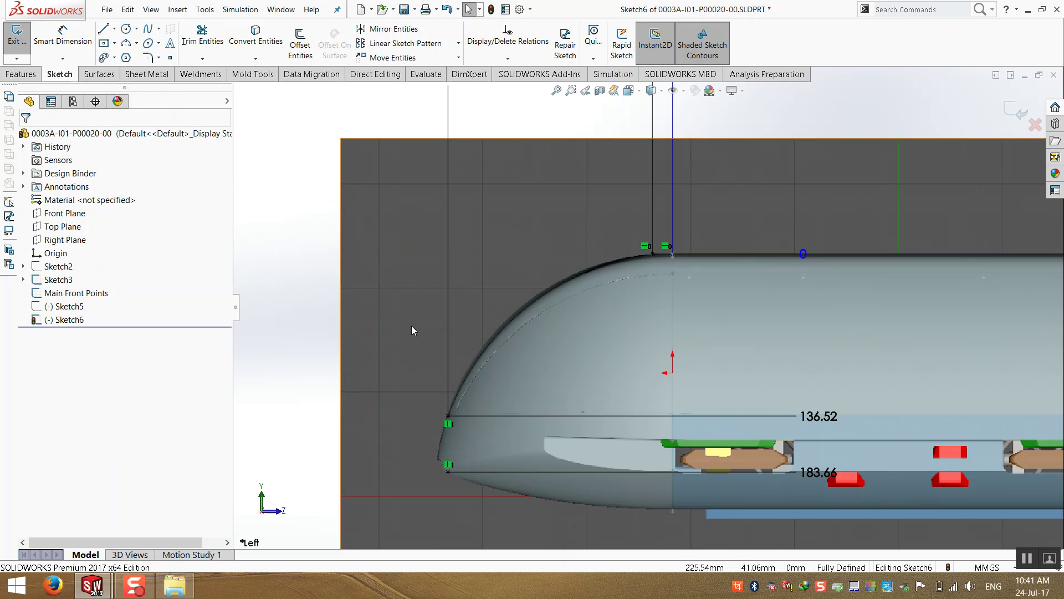
{"action": "scroll", "coordinate": [647, 308], "scroll_direction": "up", "scroll_amount": 2}
{"action": "left_click_drag", "start_coordinate": [757, 270], "coordinate": [357, 270]}
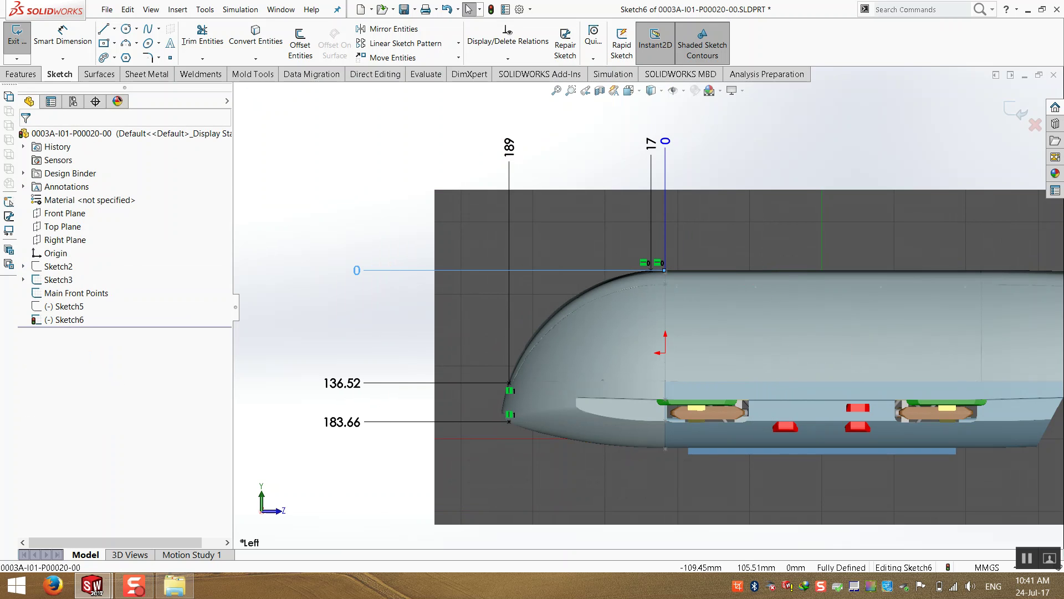
{"action": "left_click", "coordinate": [310, 240]}
- Set the upper nose-tip point's vertical ordinate dimension to 136 mm
{"action": "scroll", "coordinate": [601, 384], "scroll_direction": "down", "scroll_amount": 2}
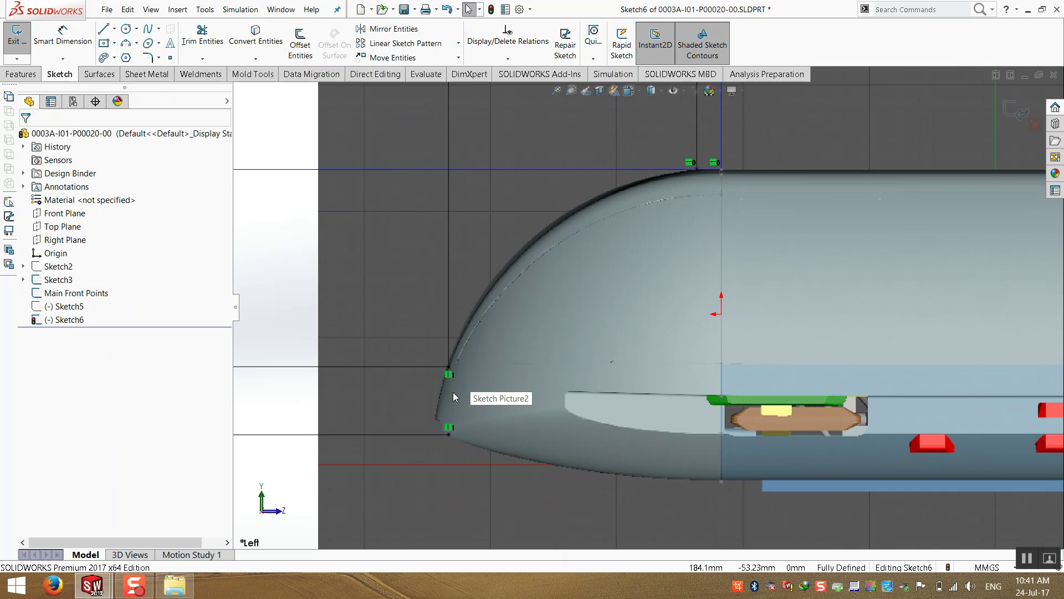
{"action": "scroll", "coordinate": [463, 387], "scroll_direction": "up", "scroll_amount": 1}
{"action": "scroll", "coordinate": [416, 399], "scroll_direction": "up", "scroll_amount": 1}
{"action": "type", "text": "136"}
{"action": "key", "text": "Return"}
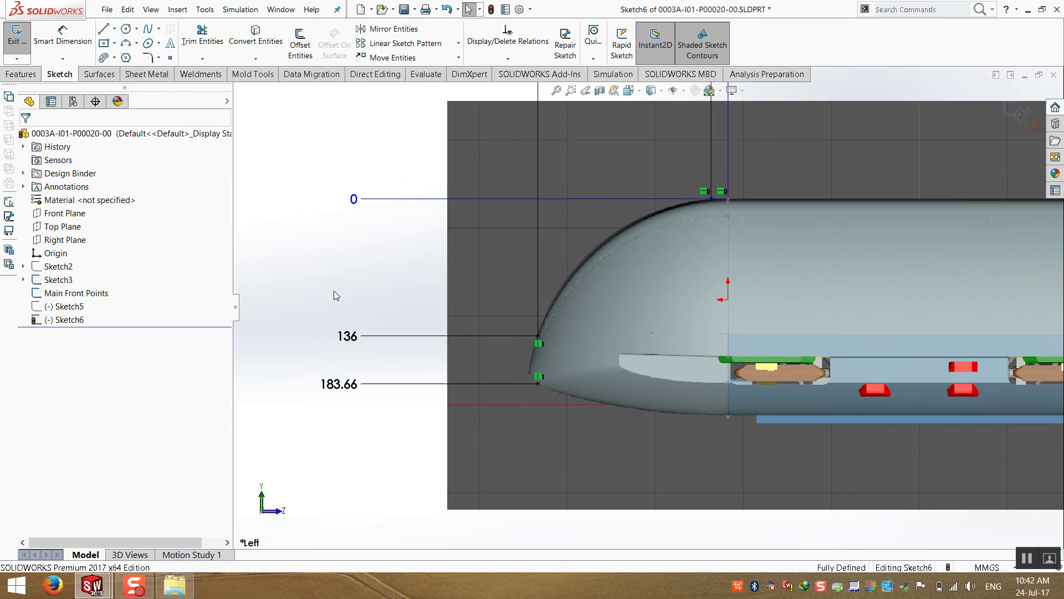
- Set the lower nose-tip point's vertical ordinate dimension to 183 mm
{"action": "left_click", "coordinate": [339, 384]}
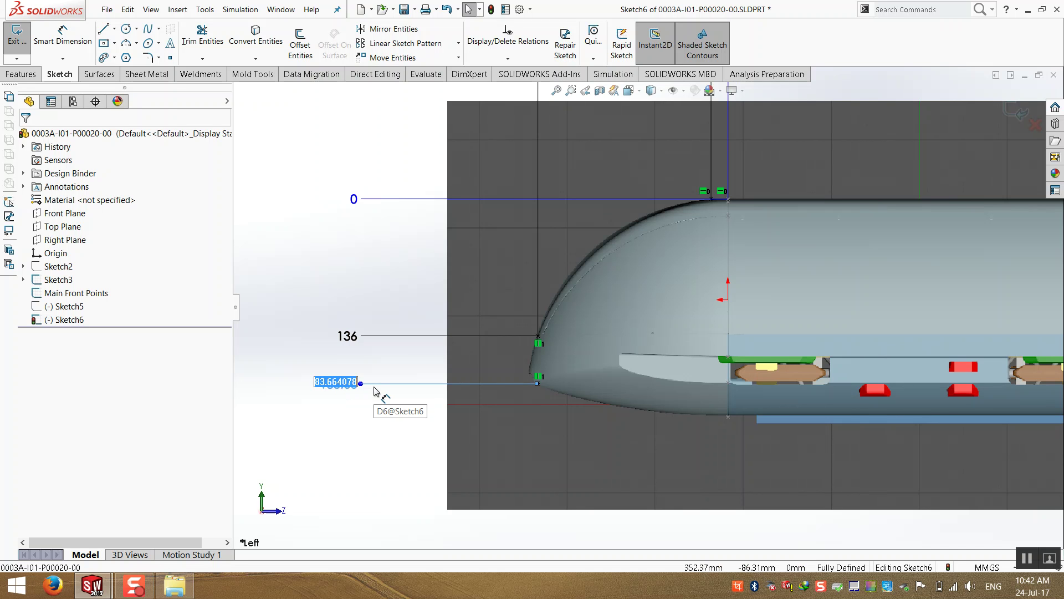
{"action": "left_click", "coordinate": [349, 445]}
{"action": "left_click", "coordinate": [335, 387]}
{"action": "type", "text": "183"}
{"action": "key", "text": "Return"}
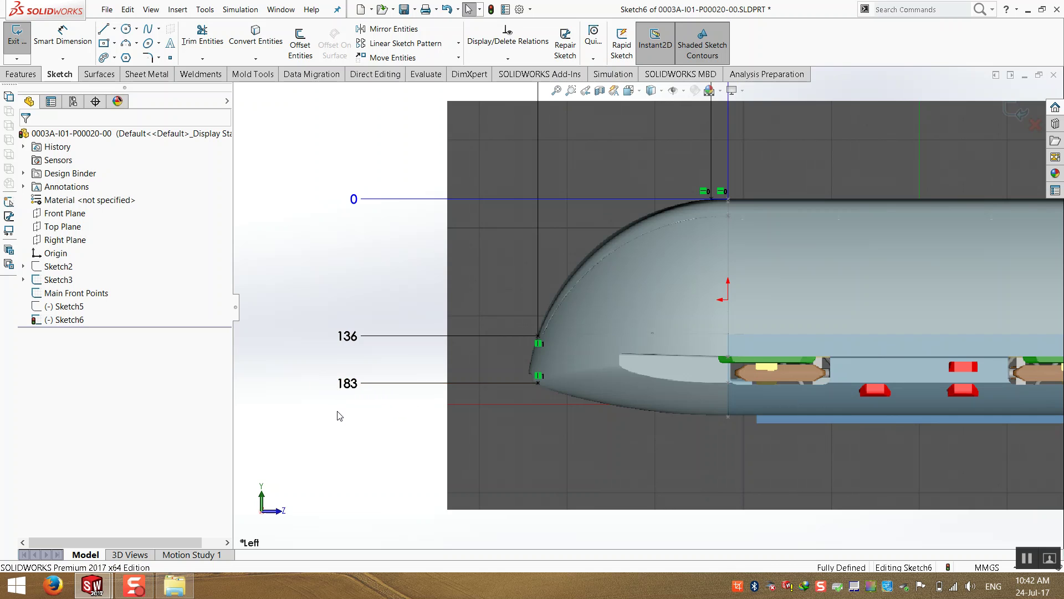
- Set the lower nose-tip point's vertical ordinate dimension to 184 mm and check its fit against the nose outline
{"action": "scroll", "coordinate": [605, 375], "scroll_direction": "down", "scroll_amount": 4}
{"action": "scroll", "coordinate": [498, 374], "scroll_direction": "up", "scroll_amount": 4}
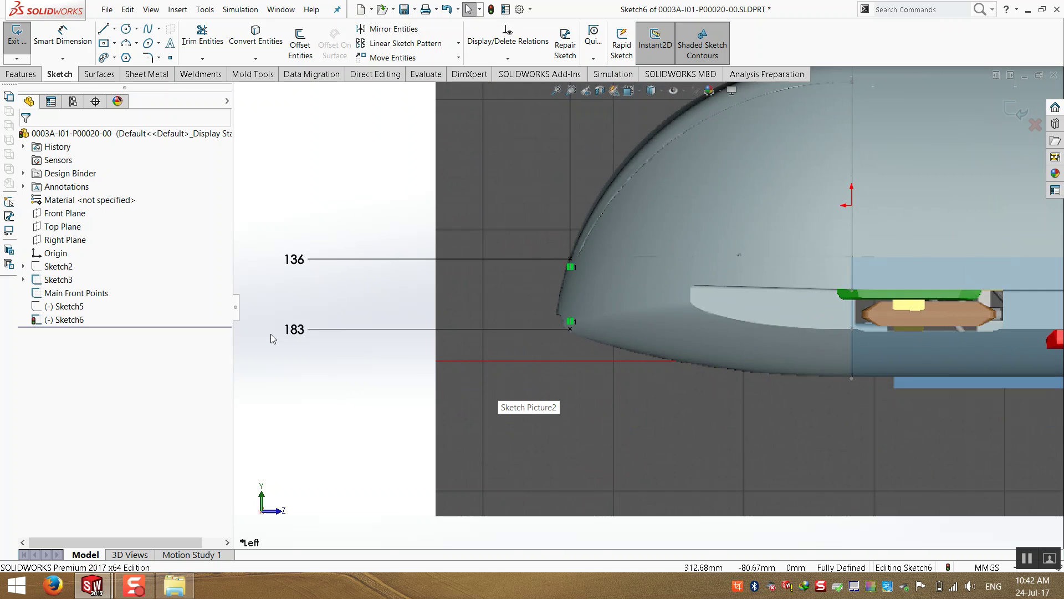
{"action": "left_click", "coordinate": [292, 332]}
{"action": "type", "text": "184"}
{"action": "key", "text": "Return"}
{"action": "scroll", "coordinate": [499, 341], "scroll_direction": "down", "scroll_amount": 4}
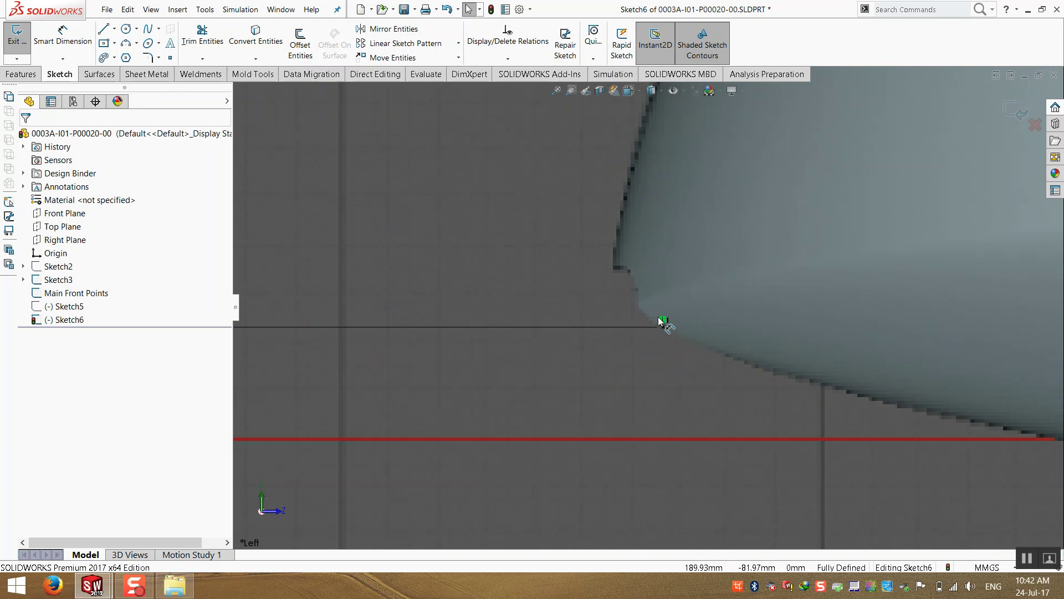
- Review the overall side-point layout and finish editing Sketch6
{"action": "scroll", "coordinate": [737, 315], "scroll_direction": "up", "scroll_amount": 4}
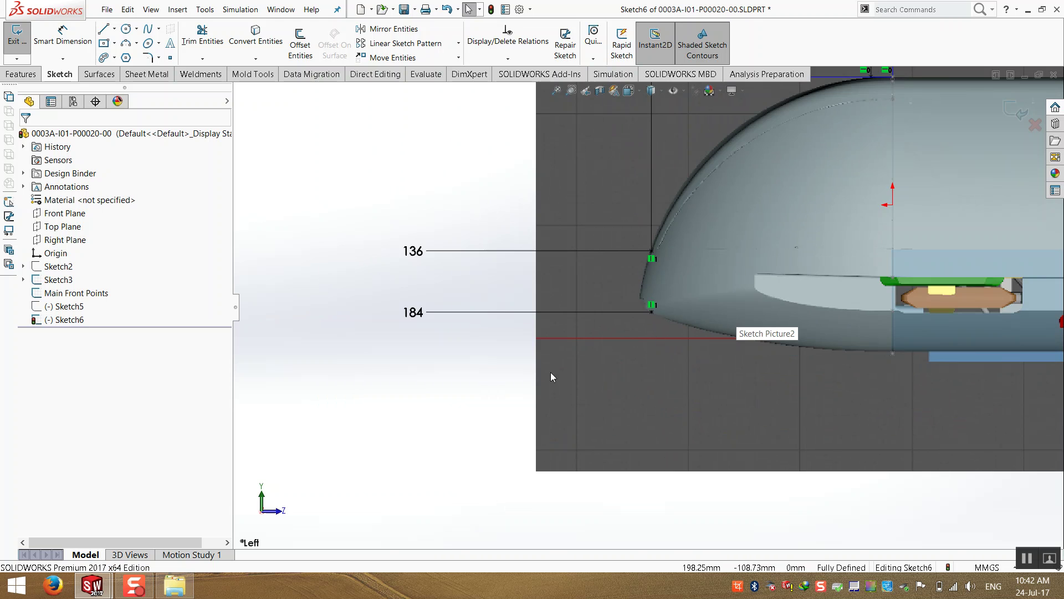
{"action": "scroll", "coordinate": [495, 405], "scroll_direction": "up", "scroll_amount": 3}
{"action": "scroll", "coordinate": [729, 179], "scroll_direction": "up", "scroll_amount": 2}
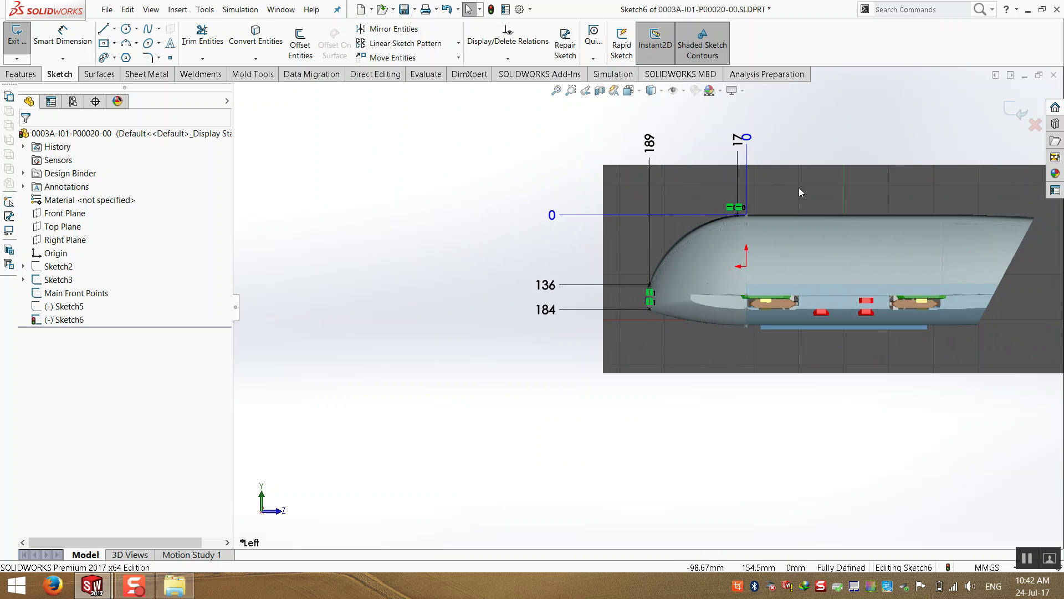
{"action": "scroll", "coordinate": [834, 158], "scroll_direction": "down", "scroll_amount": 2}
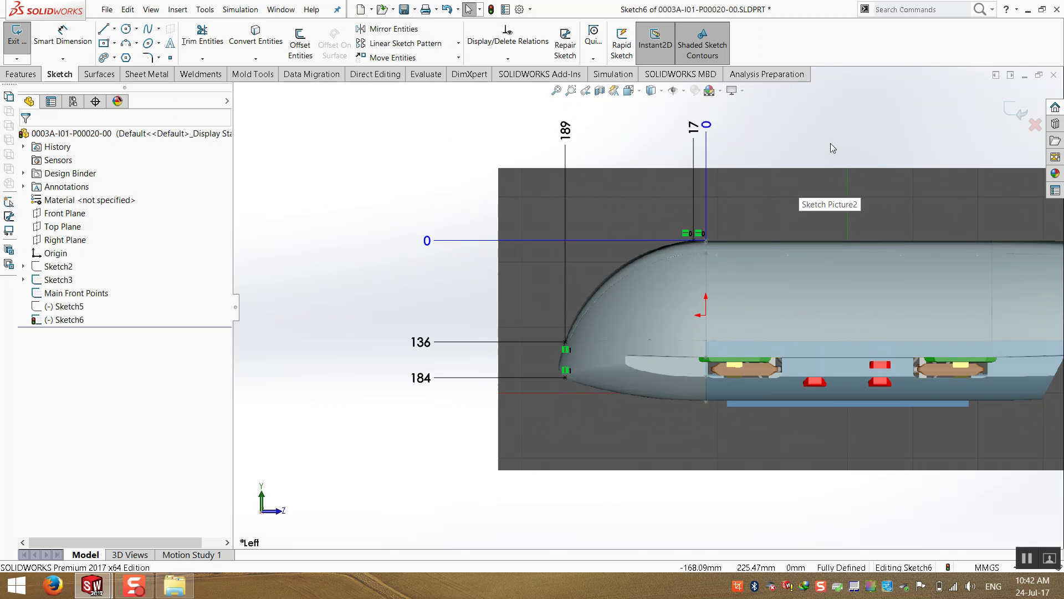
{"action": "left_click", "coordinate": [1010, 110]}
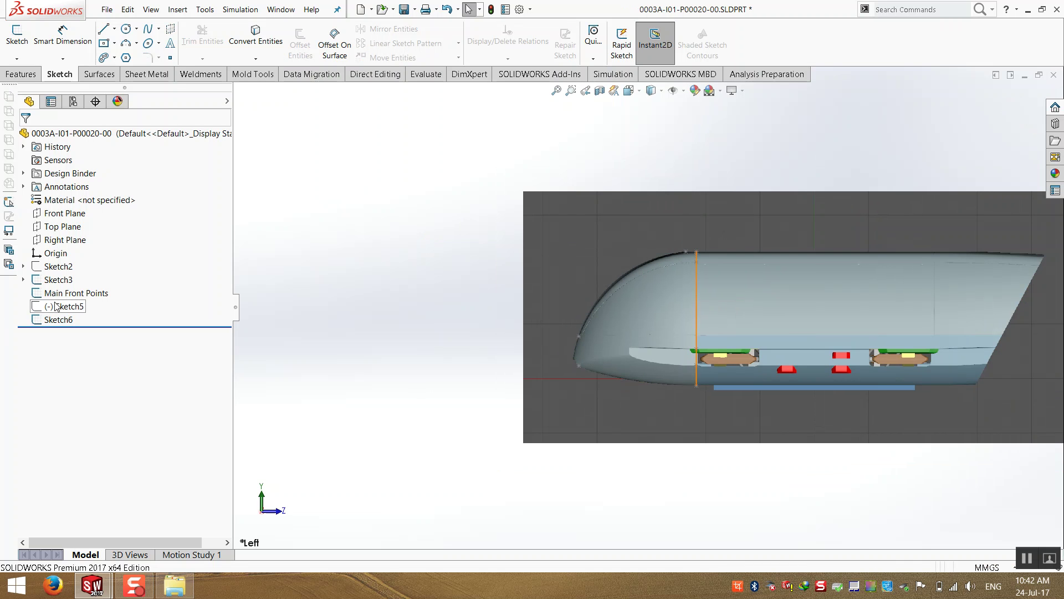
- Rename Sketch6 as Main Side Points
{"action": "left_click", "coordinate": [61, 320]}
{"action": "left_click", "coordinate": [71, 320]}
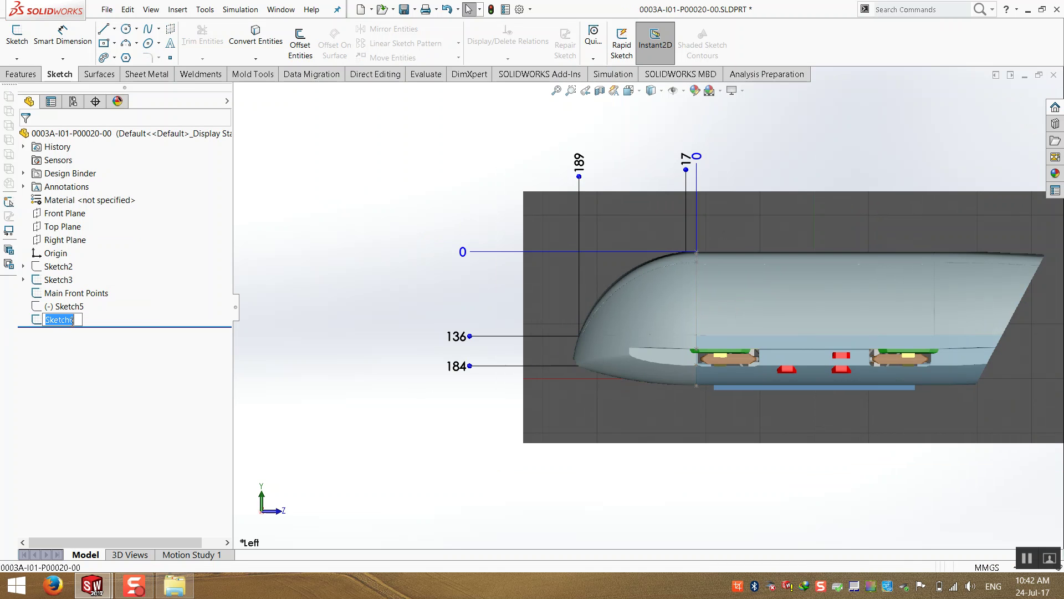
{"action": "type", "text": "Main Side Points"}
{"action": "key", "text": "Return"}
{"action": "left_click", "coordinate": [437, 185]}
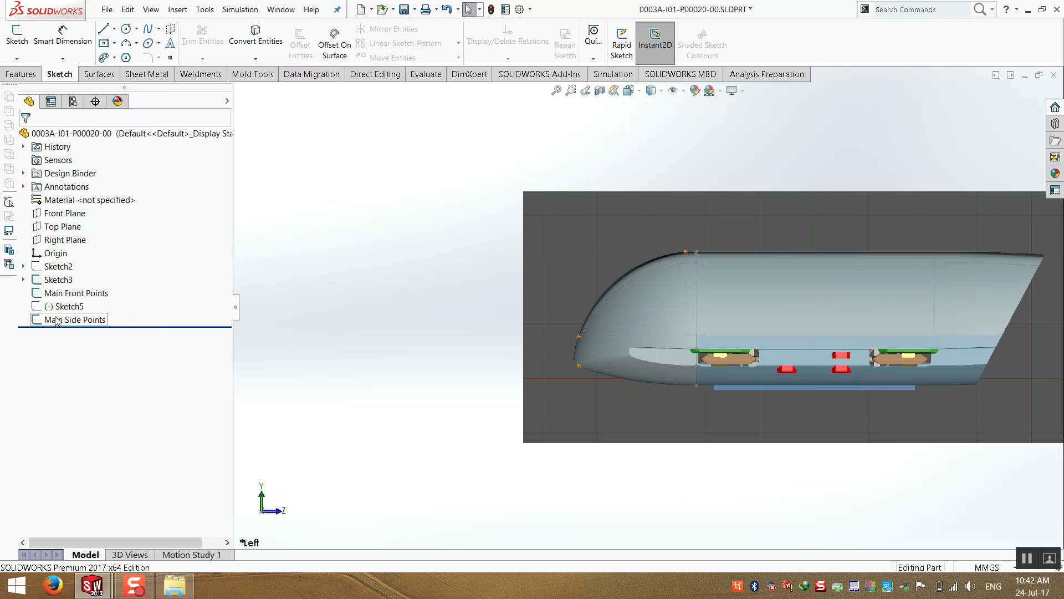
- Reorder the Main Side Points sketch to sit directly after Main Front Points, ahead of Sketch5
{"action": "left_click", "coordinate": [69, 306]}
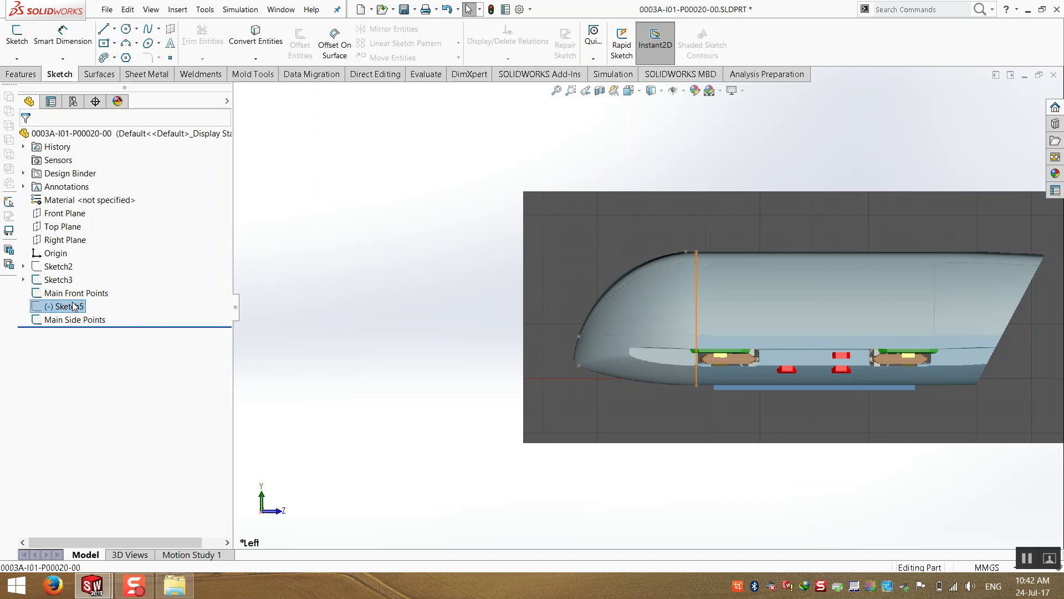
{"action": "mouse_move", "coordinate": [360, 302]}
{"action": "middle_mouse_down"}
{"action": "mouse_move", "coordinate": [401, 299]}
{"action": "mouse_move", "coordinate": [453, 273]}
{"action": "mouse_move", "coordinate": [498, 338]}
{"action": "middle_mouse_up"}
{"action": "key", "text": "f"}
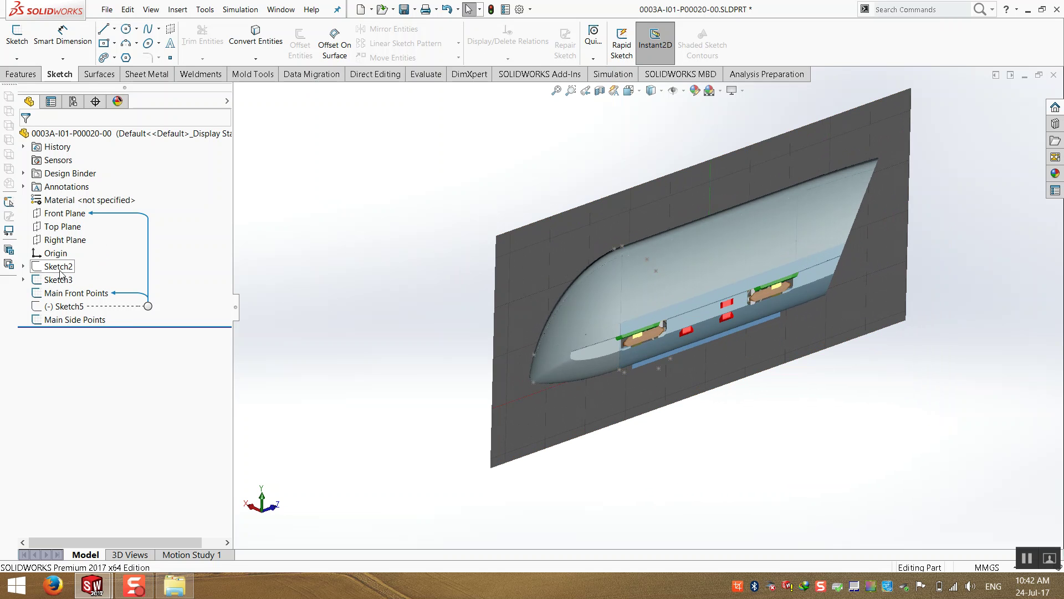
{"action": "middle_click_drag", "start_coordinate": [468, 197], "coordinate": [591, 264]}
{"action": "scroll", "coordinate": [591, 264], "scroll_direction": "down", "scroll_amount": 3}
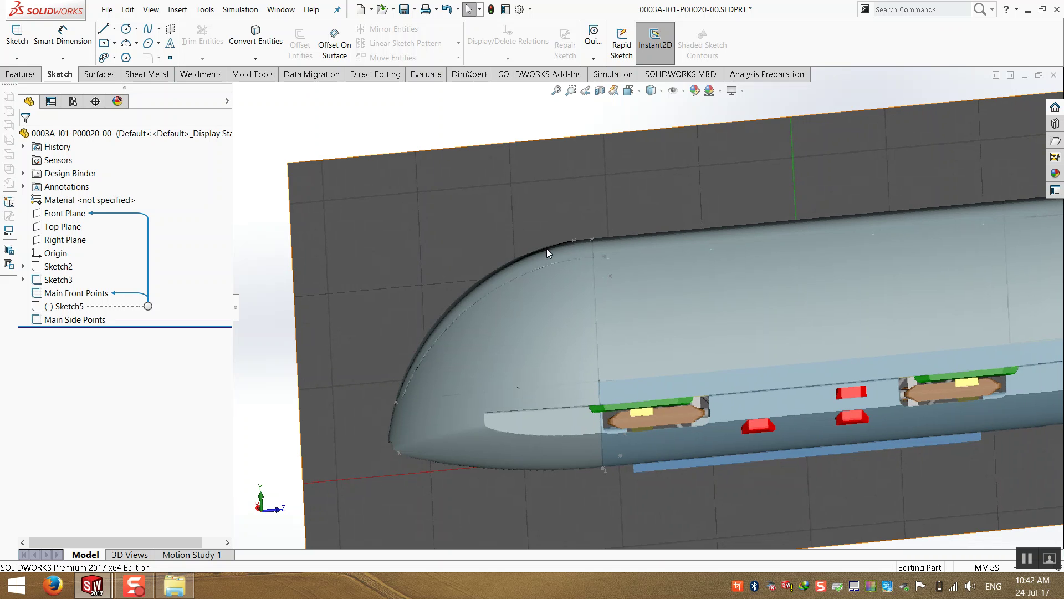
{"action": "scroll", "coordinate": [477, 181], "scroll_direction": "up", "scroll_amount": 3}
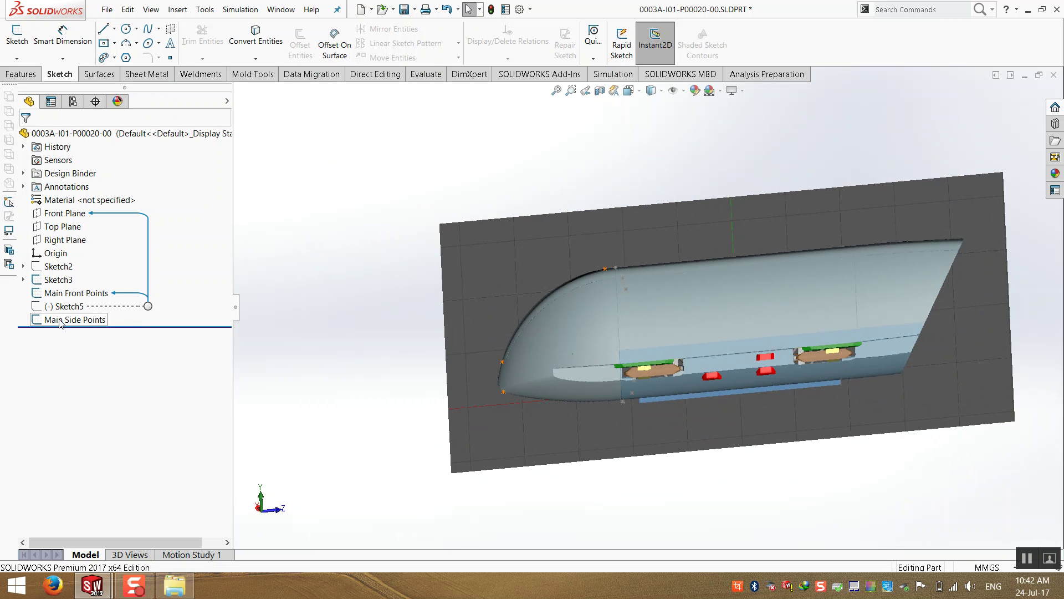
{"action": "left_click_drag", "start_coordinate": [61, 324], "coordinate": [88, 294]}
{"action": "left_click", "coordinate": [354, 252]}
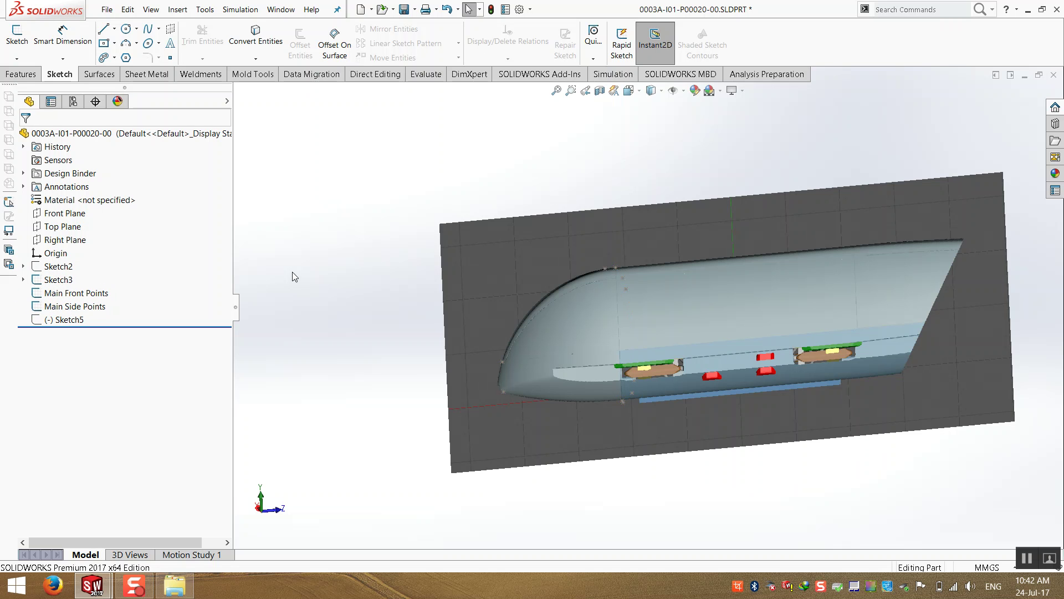
{"action": "left_click", "coordinate": [62, 320]}
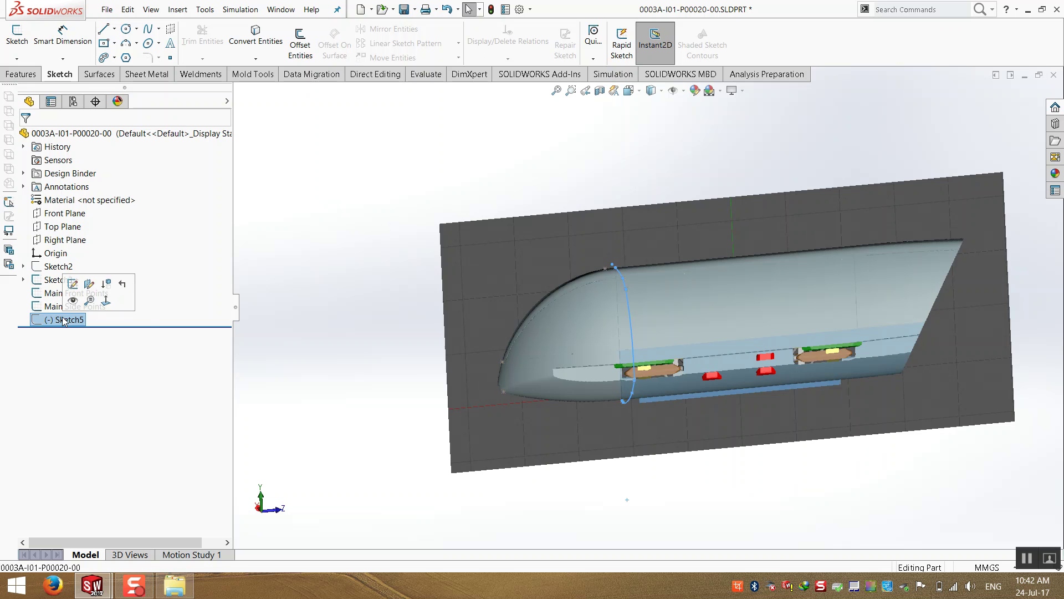
{"action": "left_click", "coordinate": [297, 247]}
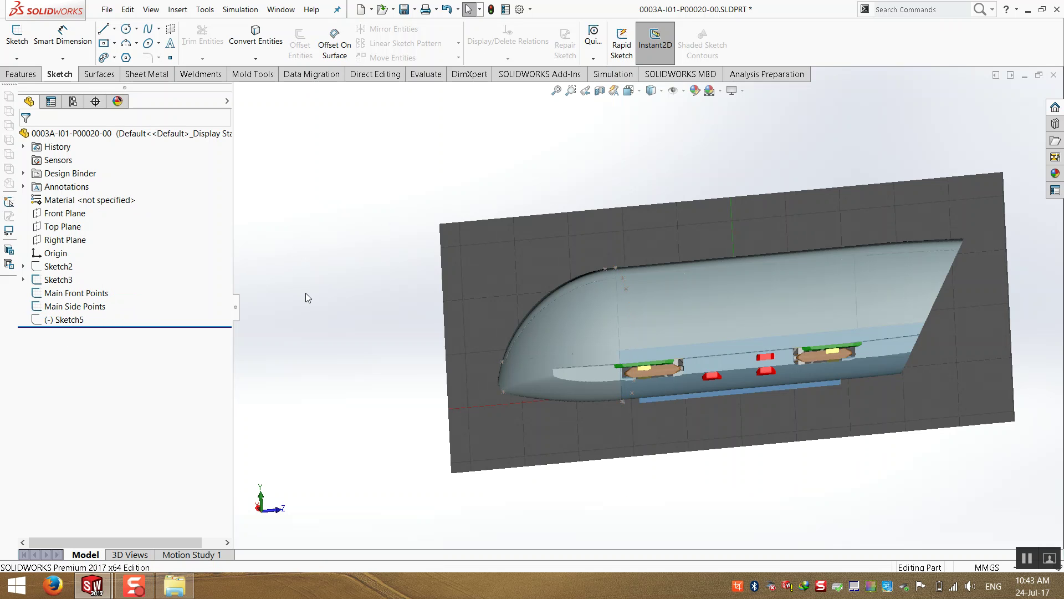
- Start a new sketch on the Right Plane and view it face-on
{"action": "left_click", "coordinate": [17, 45]}
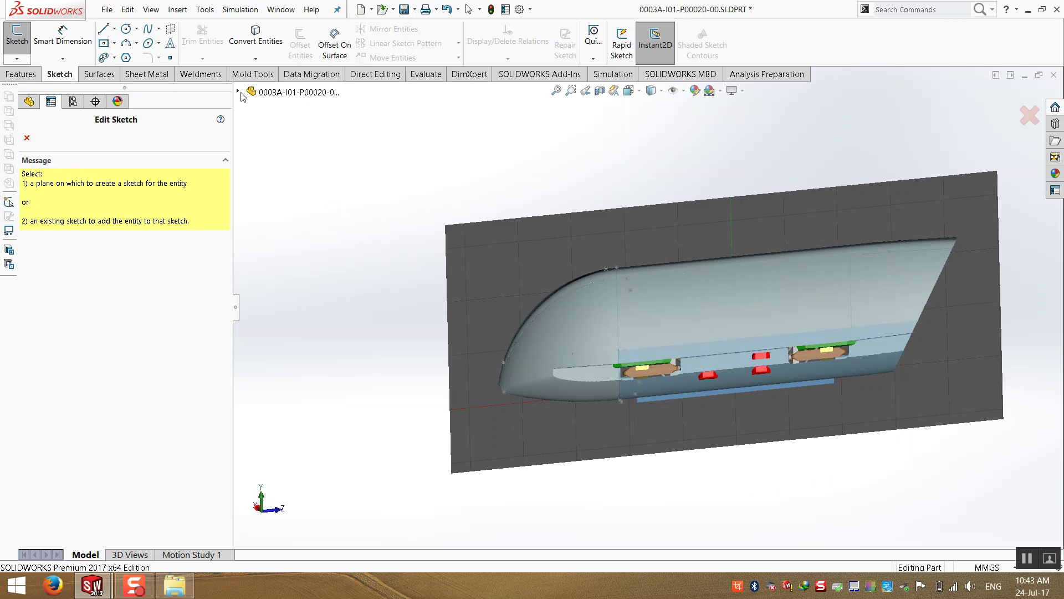
{"action": "left_click", "coordinate": [238, 91]}
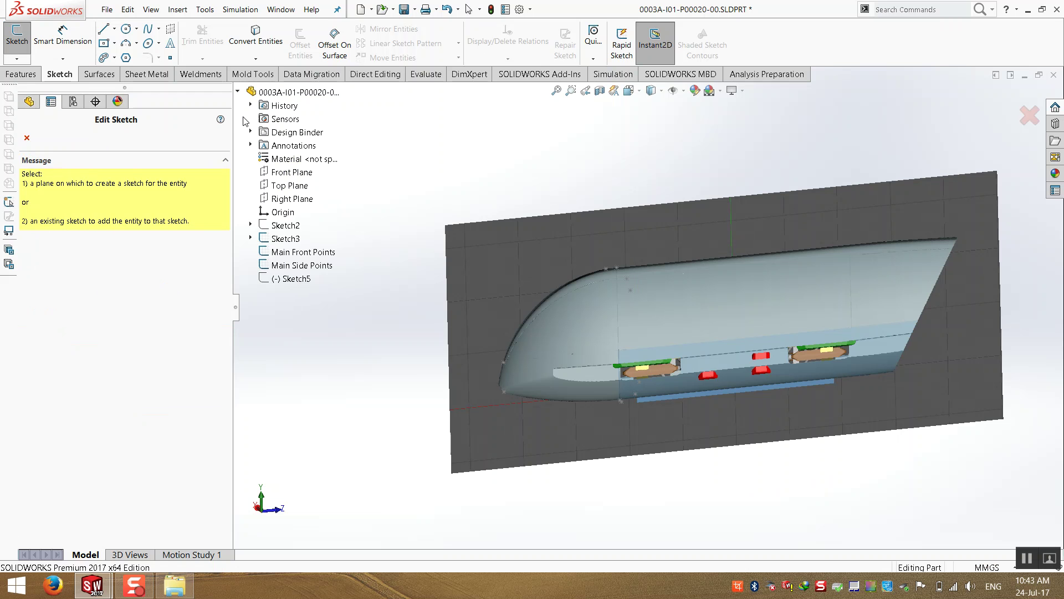
{"action": "left_click", "coordinate": [286, 198]}
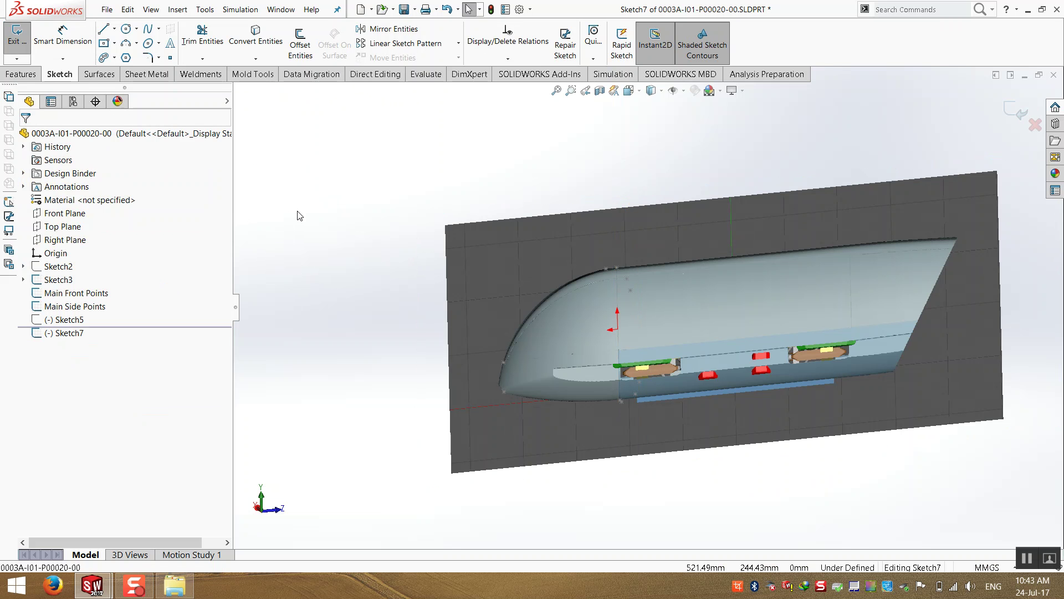
{"action": "key", "text": "ctrl+8"}
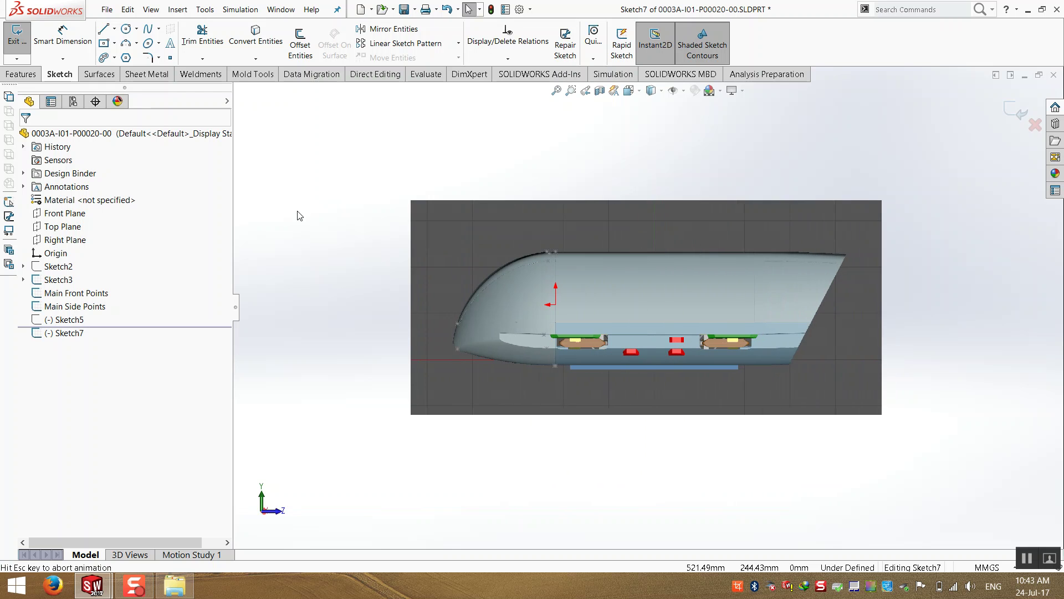
- Sketch a short horizontal line along the roof from the top front-section point to the neighbouring top side-profile point
{"action": "scroll", "coordinate": [549, 276], "scroll_direction": "down", "scroll_amount": 10}
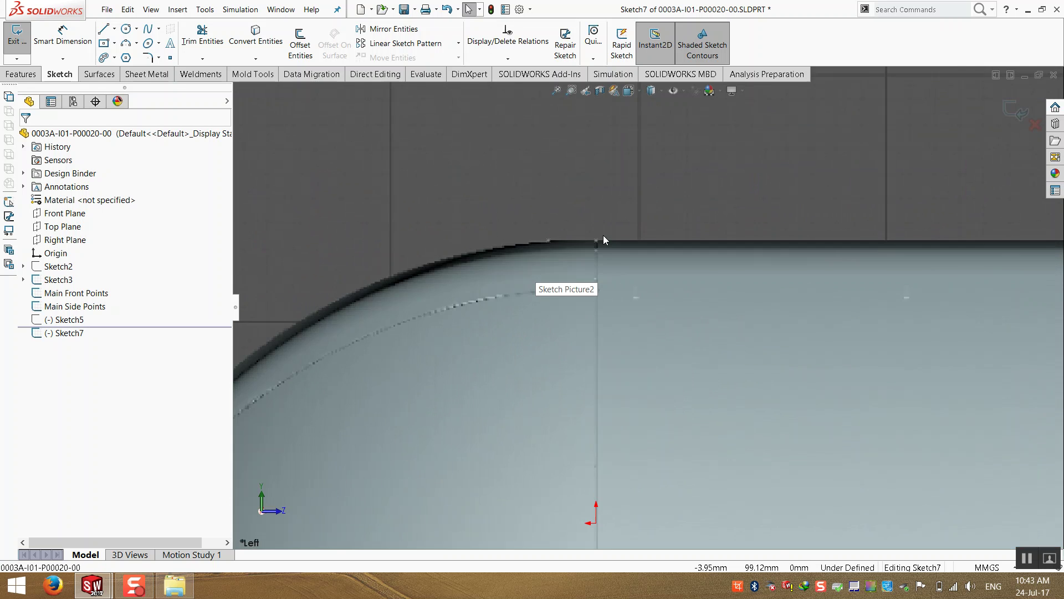
{"action": "scroll", "coordinate": [663, 360], "scroll_direction": "up", "scroll_amount": 3}
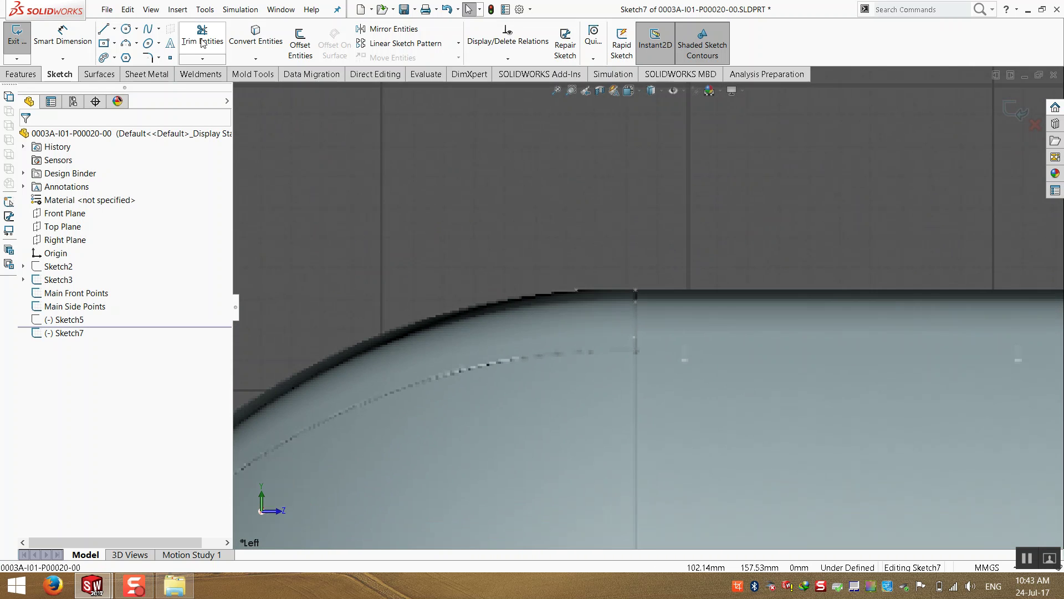
{"action": "left_click", "coordinate": [107, 32]}
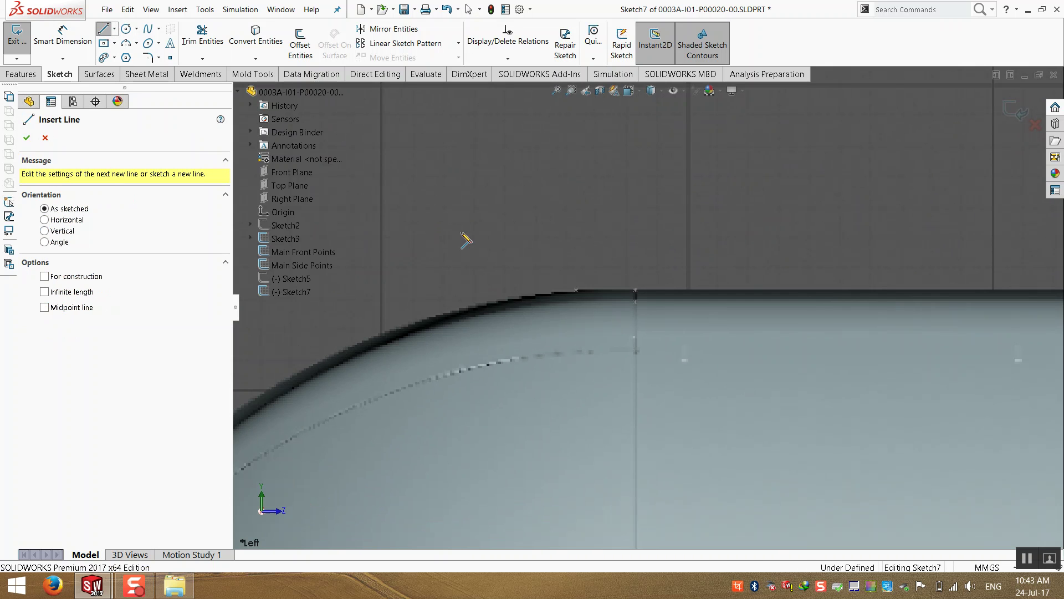
{"action": "left_click", "coordinate": [635, 290]}
{"action": "left_click", "coordinate": [575, 290]}
{"action": "key", "text": "Escape"}
{"action": "key", "text": "Escape"}
{"action": "scroll", "coordinate": [637, 328], "scroll_direction": "down", "scroll_amount": 2}
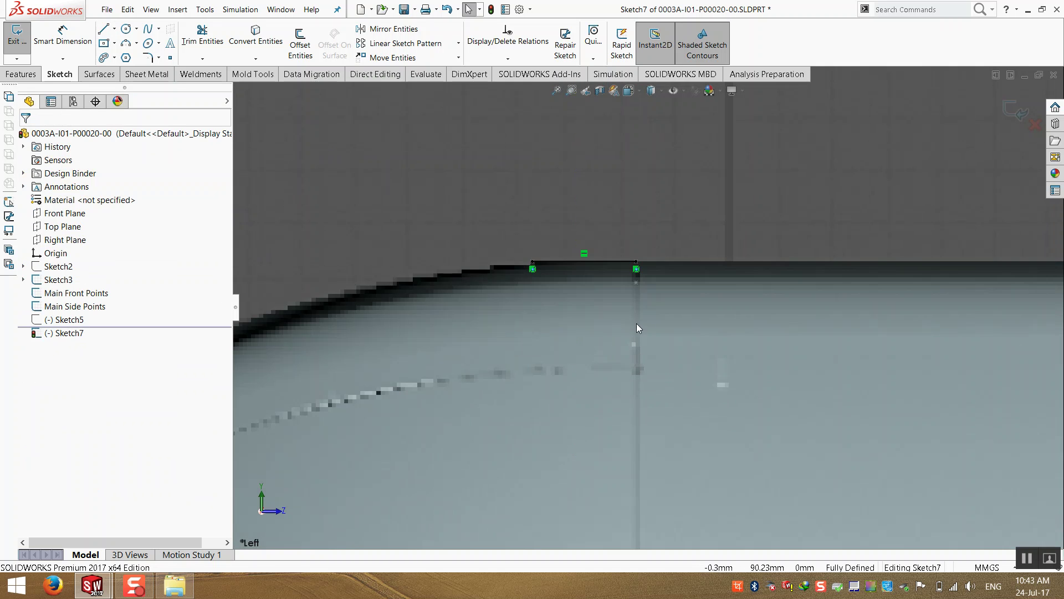
- Sketch a two-point spline from the roof line's forward end to the upper nose-tip point
{"action": "scroll", "coordinate": [636, 327], "scroll_direction": "up", "scroll_amount": 3}
{"action": "left_click", "coordinate": [149, 34]}
{"action": "left_click", "coordinate": [602, 289]}
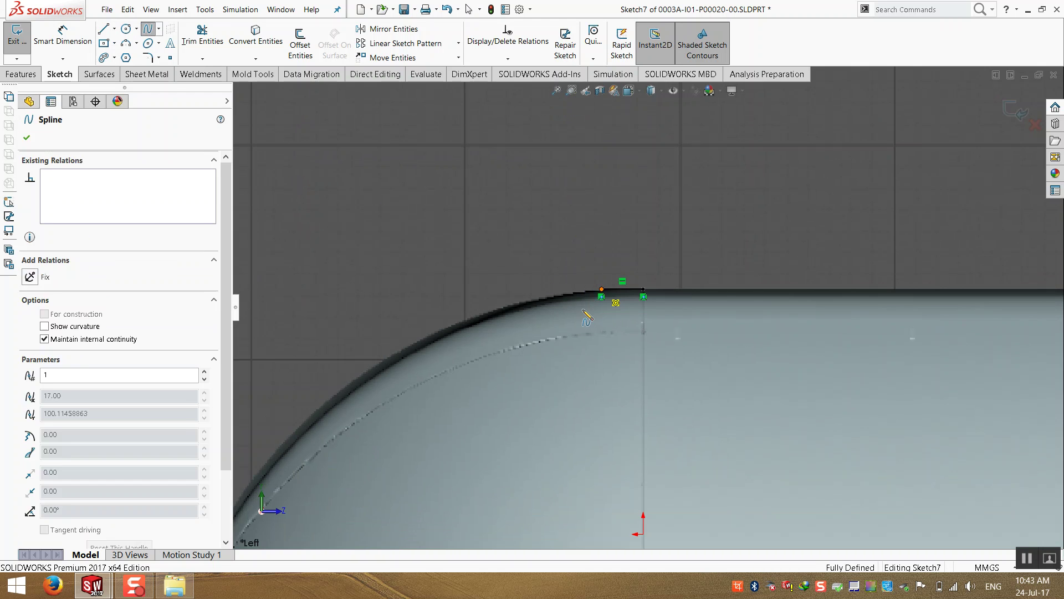
{"action": "scroll", "coordinate": [621, 294], "scroll_direction": "up", "scroll_amount": 2}
{"action": "left_click", "coordinate": [378, 489]}
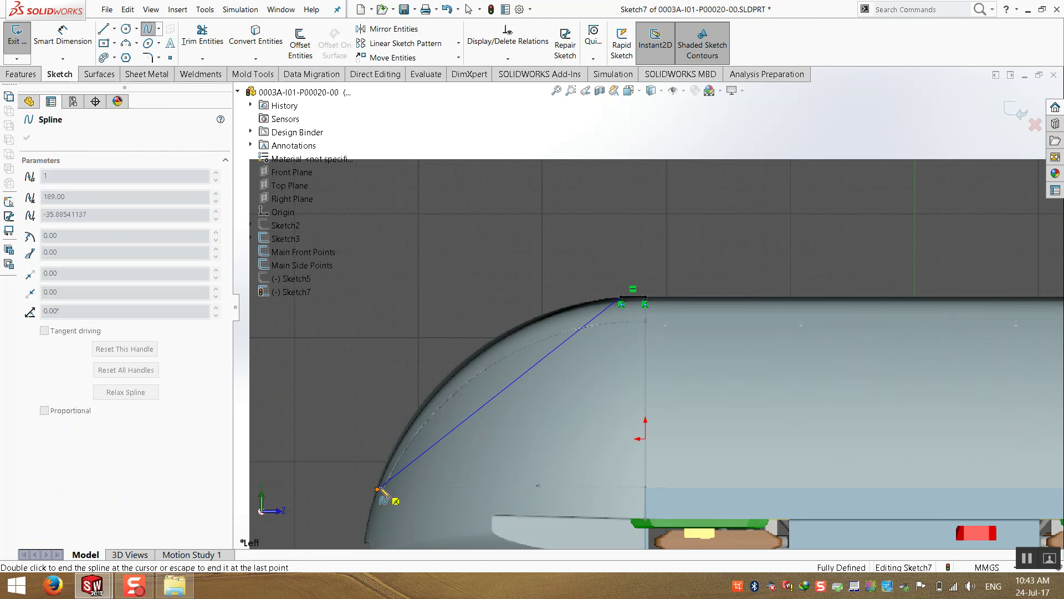
{"action": "key", "text": "Escape"}
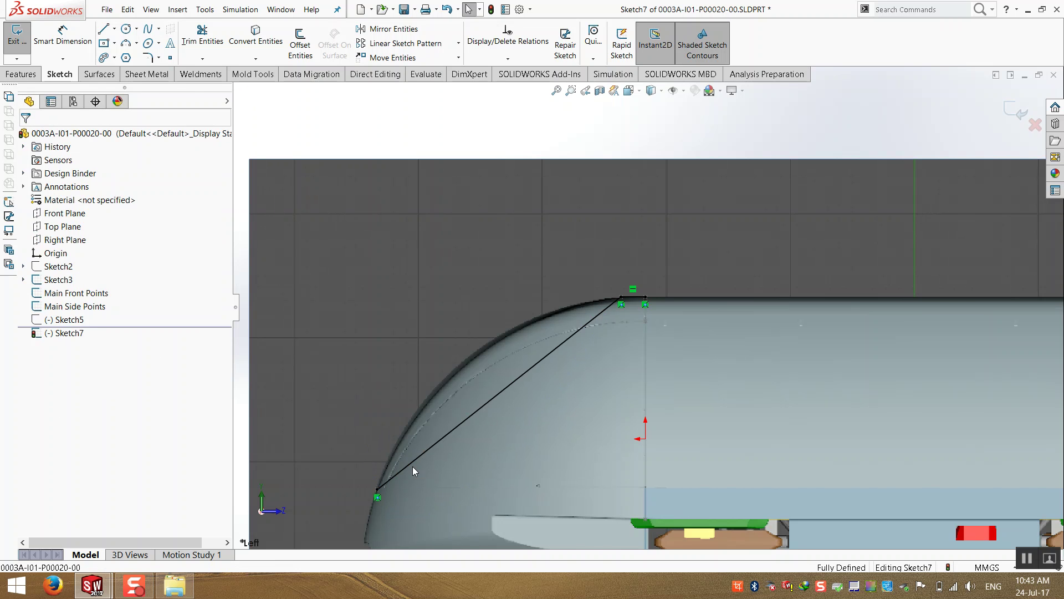
- Shape the spline with both end tangent handles so it bulges outward along the nose outline in the reference picture
{"action": "left_click", "coordinate": [416, 461]}
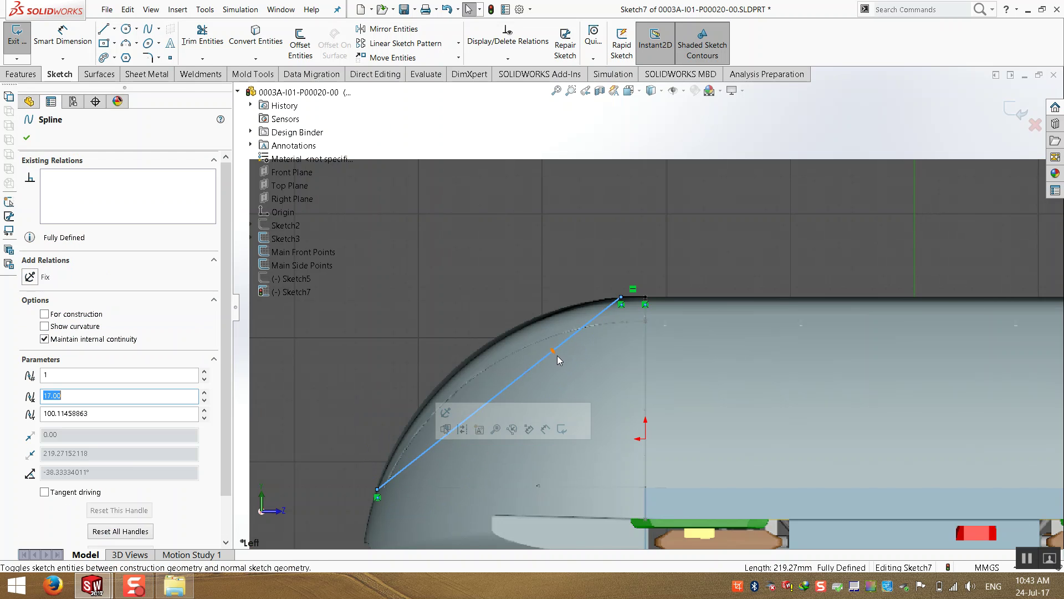
{"action": "left_click", "coordinate": [518, 360]}
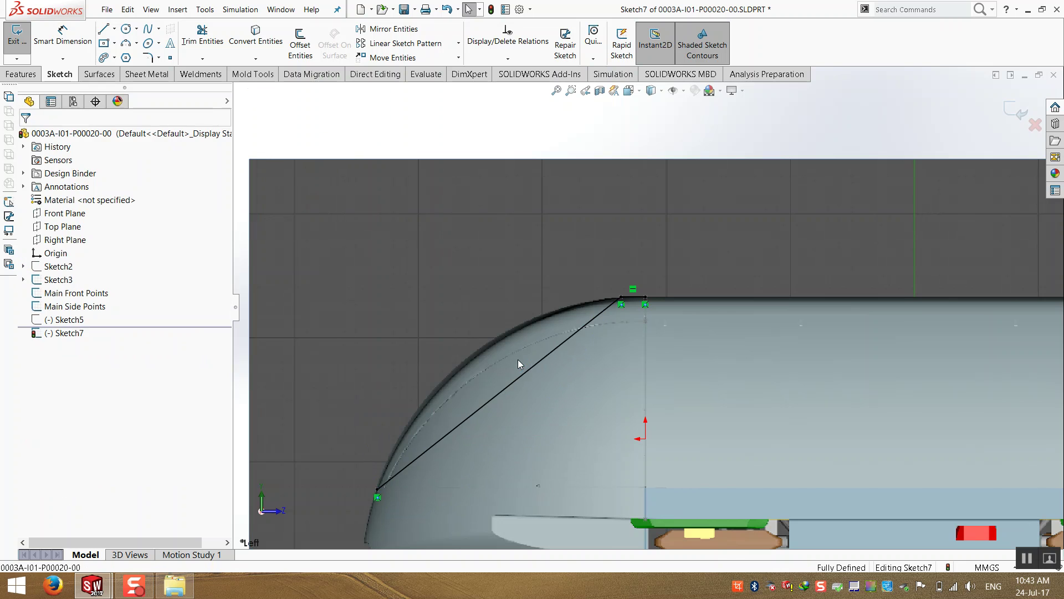
{"action": "left_click", "coordinate": [538, 364]}
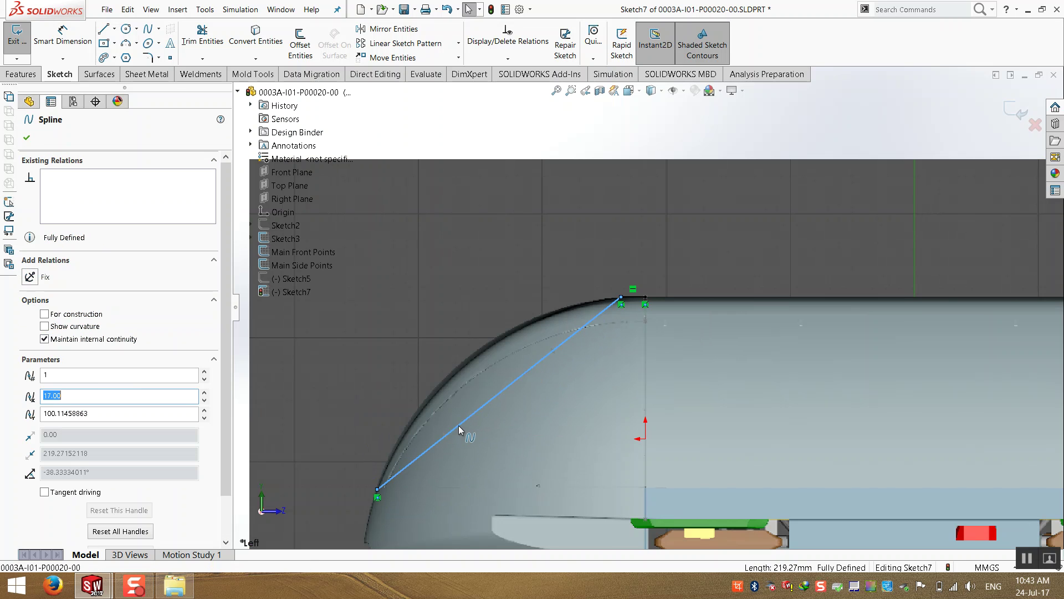
{"action": "left_click_drag", "start_coordinate": [452, 436], "coordinate": [421, 373]}
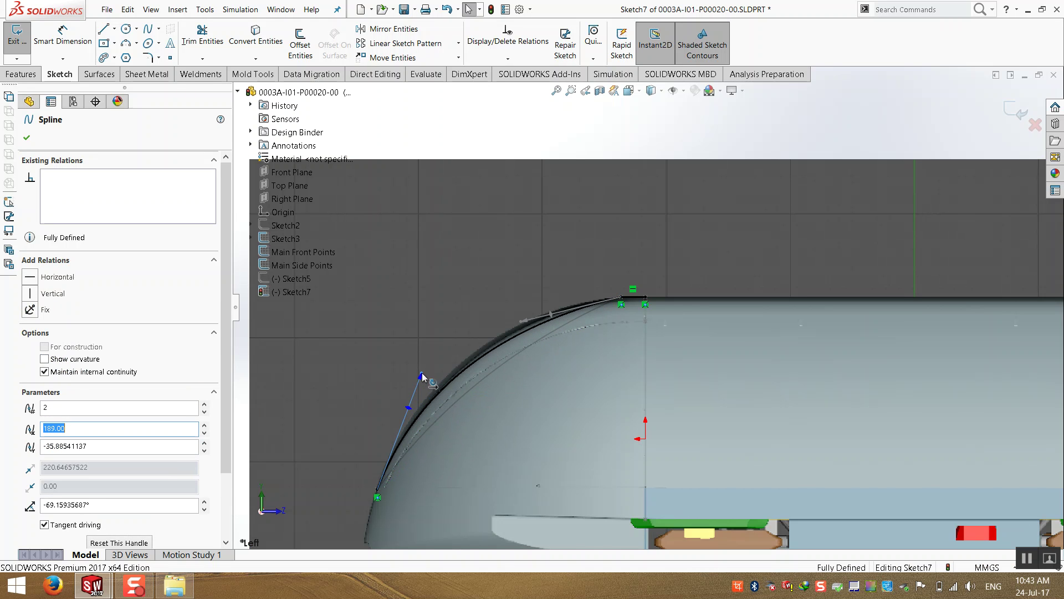
{"action": "scroll", "coordinate": [683, 315], "scroll_direction": "down", "scroll_amount": 3}
{"action": "left_click_drag", "start_coordinate": [330, 338], "coordinate": [347, 298]}
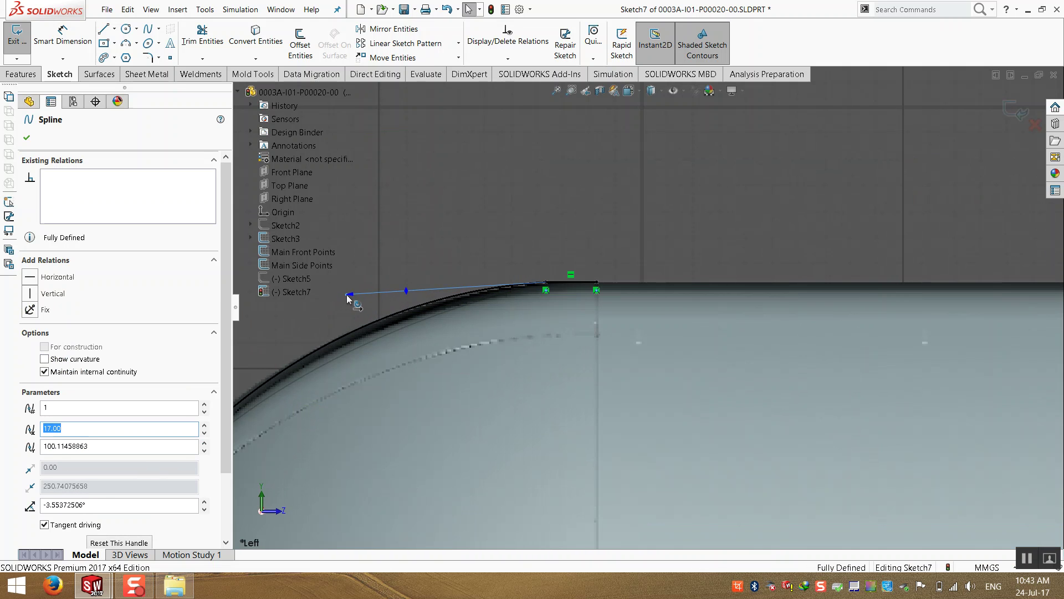
{"action": "left_click", "coordinate": [634, 341]}
- Add a Tangent relation between the nose spline and the short horizontal roof line
{"action": "scroll", "coordinate": [632, 346], "scroll_direction": "down", "scroll_amount": 3}
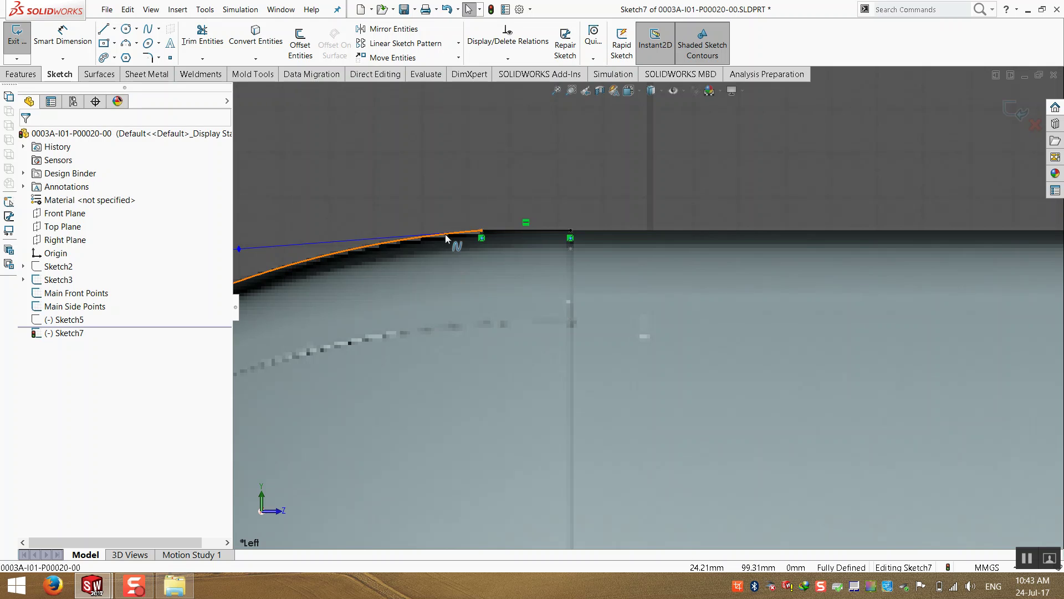
{"action": "left_click", "coordinate": [444, 234]}
{"action": "left_click", "coordinate": [496, 231], "text": "ctrl"}
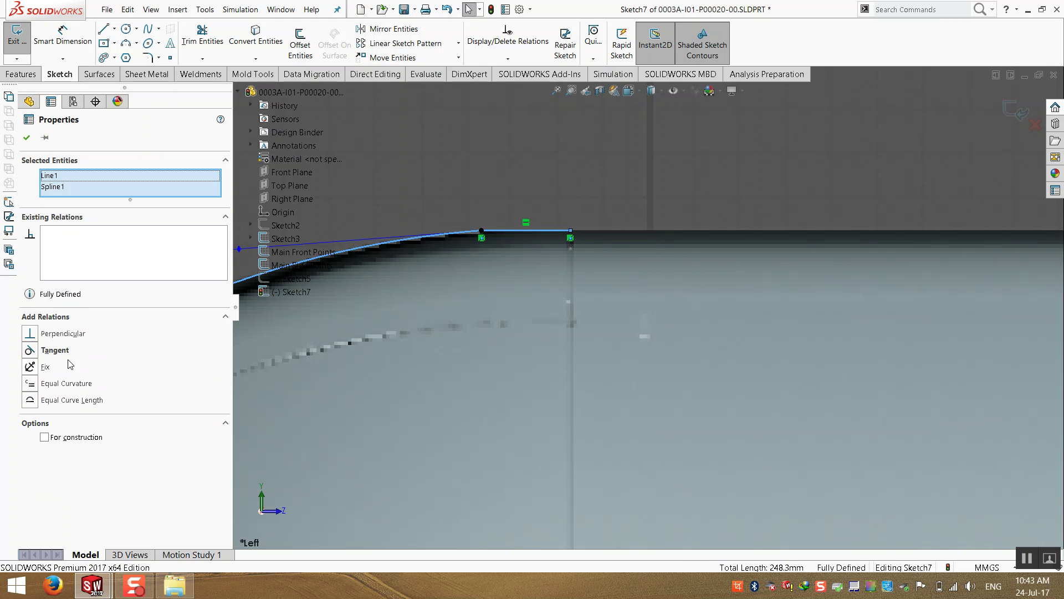
{"action": "left_click", "coordinate": [36, 350]}
{"action": "left_click", "coordinate": [534, 191]}
- Refine the upper nose spline to follow the reference outline by shortening its roof-end tangent handle and steepening the nose-tip handle
{"action": "scroll", "coordinate": [449, 289], "scroll_direction": "up", "scroll_amount": 3}
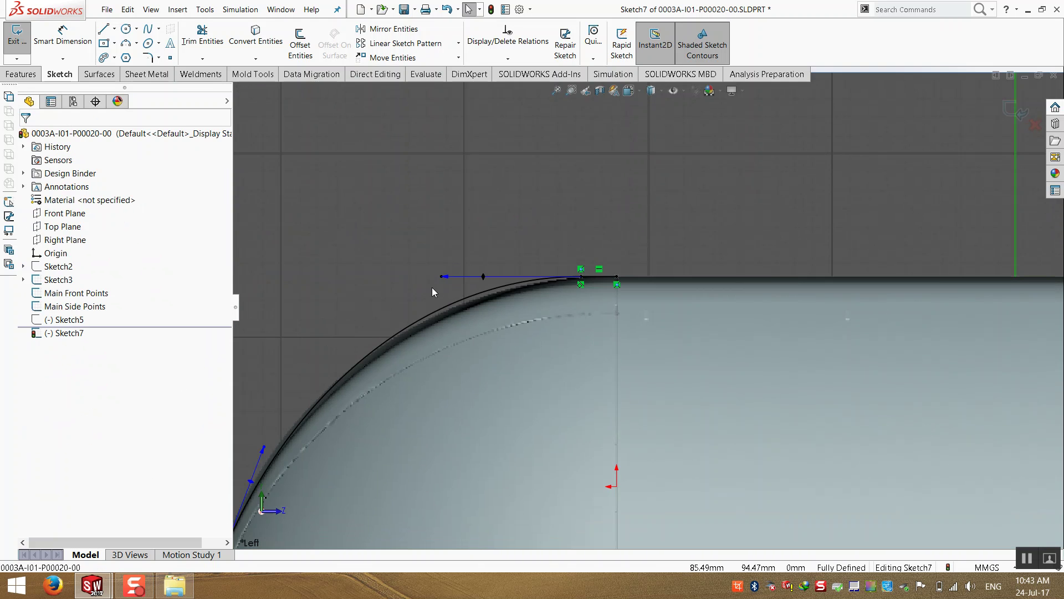
{"action": "left_click_drag", "start_coordinate": [442, 277], "coordinate": [463, 275]}
{"action": "scroll", "coordinate": [444, 367], "scroll_direction": "up", "scroll_amount": 3}
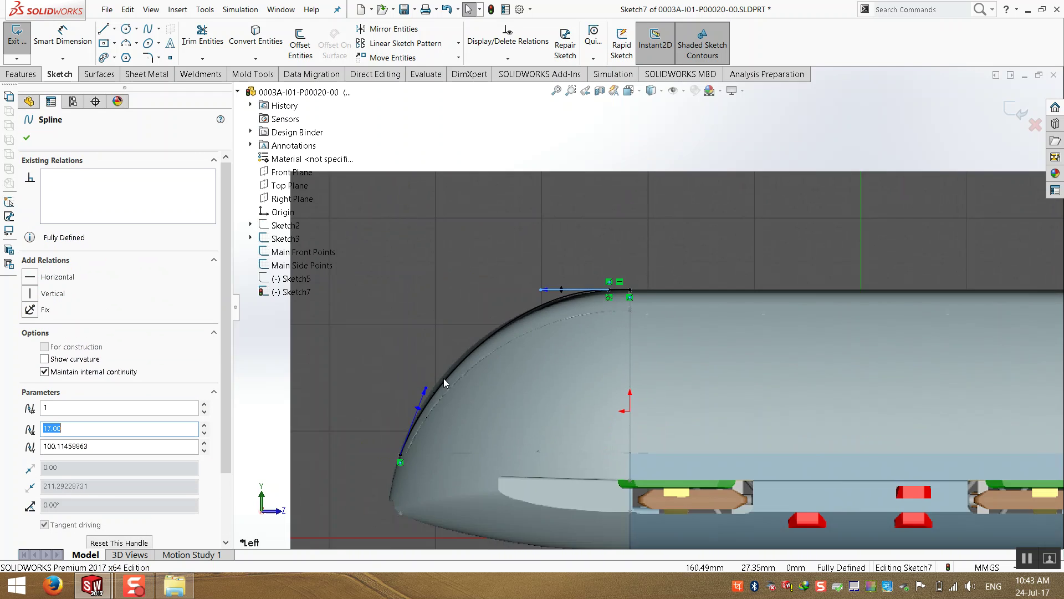
{"action": "scroll", "coordinate": [442, 388], "scroll_direction": "down", "scroll_amount": 2}
{"action": "left_click_drag", "start_coordinate": [442, 388], "coordinate": [435, 384]}
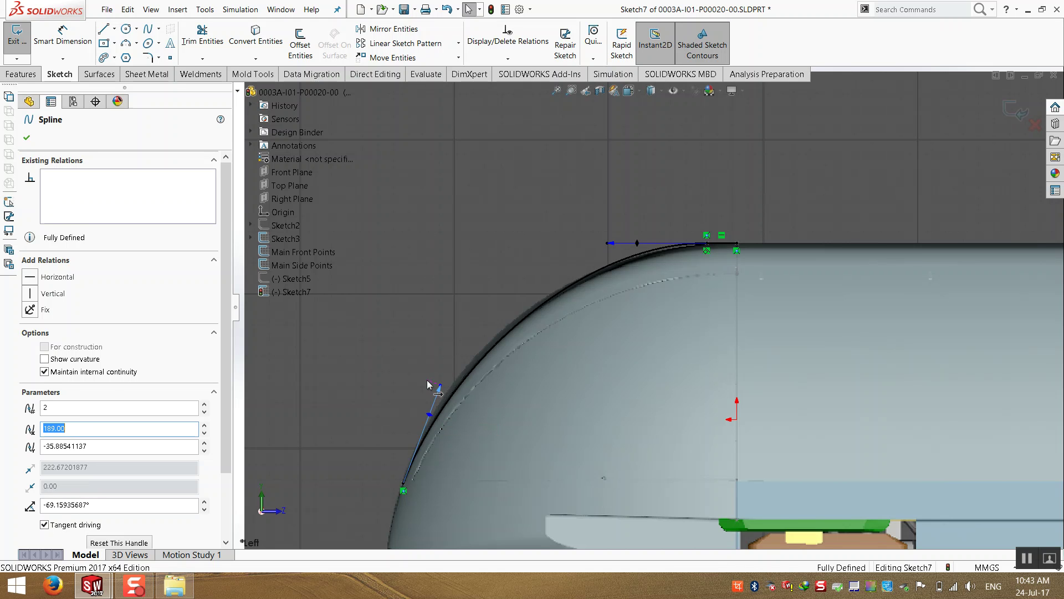
{"action": "left_click", "coordinate": [436, 383]}
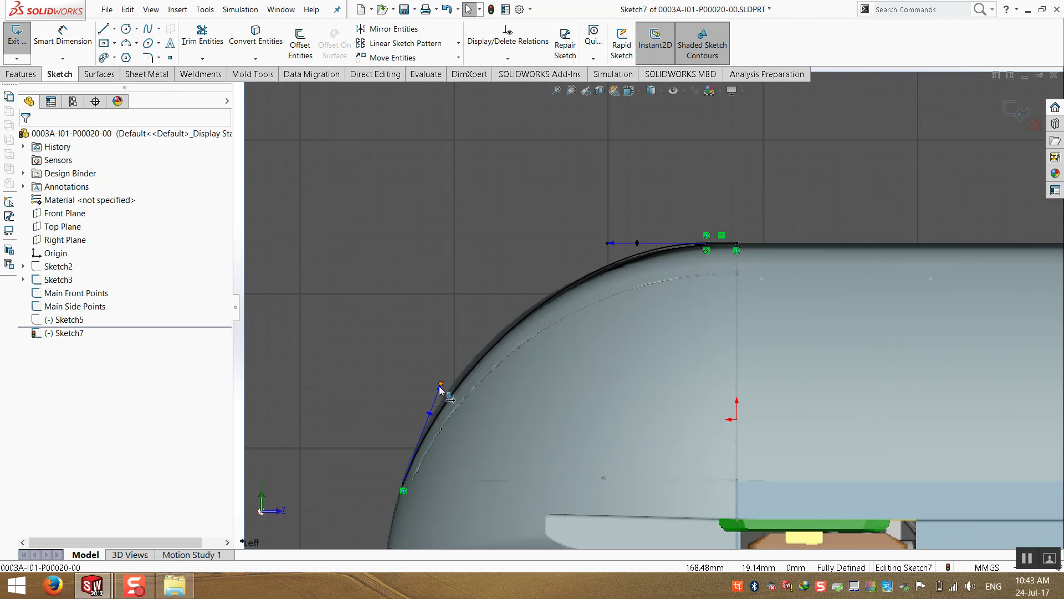
{"action": "left_click_drag", "start_coordinate": [441, 383], "coordinate": [435, 382]}
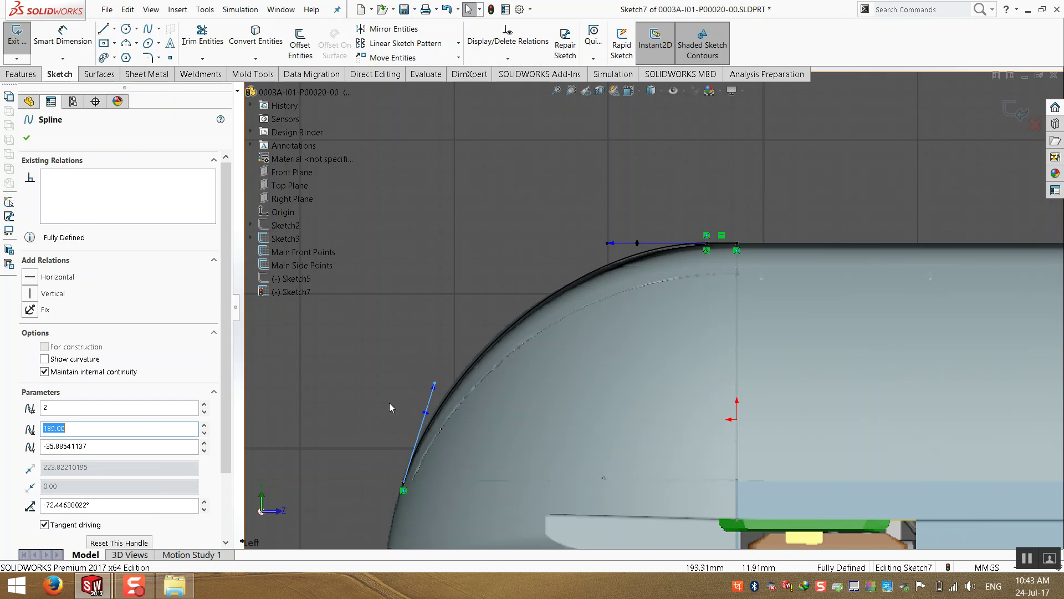
{"action": "left_click", "coordinate": [389, 403]}
- Sketch a vertical line from the upper nose-tip point straight down to the lower nose-tip point
{"action": "scroll", "coordinate": [515, 503], "scroll_direction": "up", "scroll_amount": 3}
{"action": "scroll", "coordinate": [515, 503], "scroll_direction": "down", "scroll_amount": 5}
{"action": "key", "text": "l"}
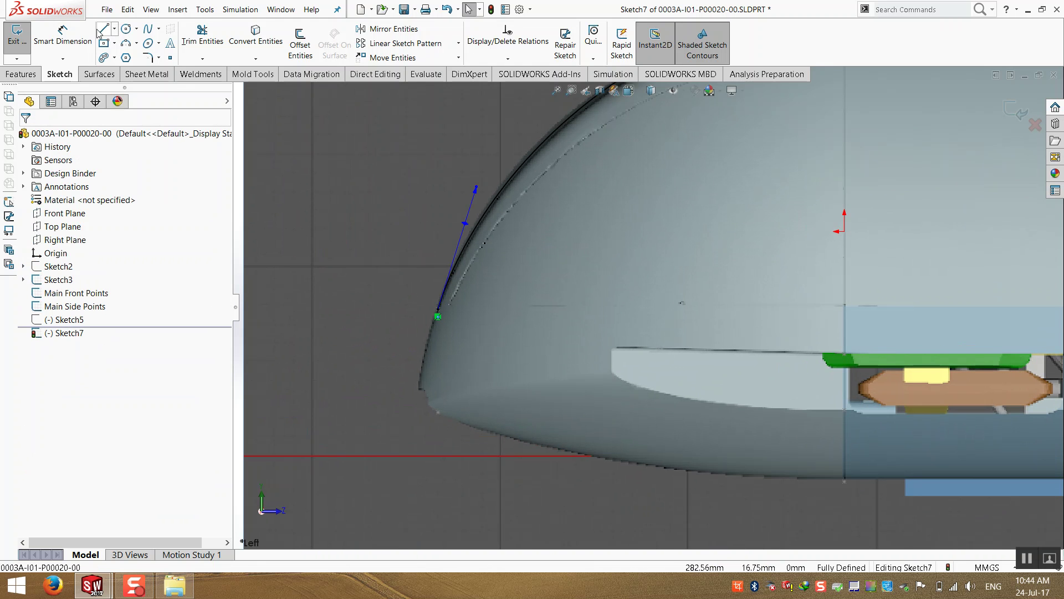
{"action": "left_click", "coordinate": [438, 315]}
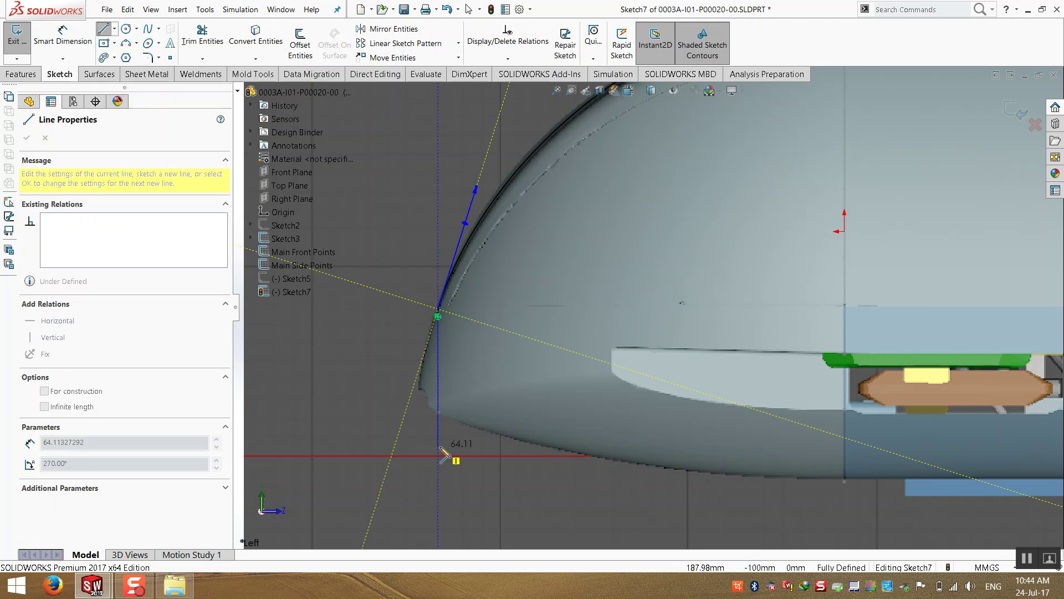
{"action": "left_click", "coordinate": [436, 416]}
{"action": "key", "text": "z"}
{"action": "key", "text": "Escape"}
- Sketch a two-point spline from the lower nose-tip point to the bottom side-profile point below the origin
{"action": "scroll", "coordinate": [733, 370], "scroll_direction": "down", "scroll_amount": 2}
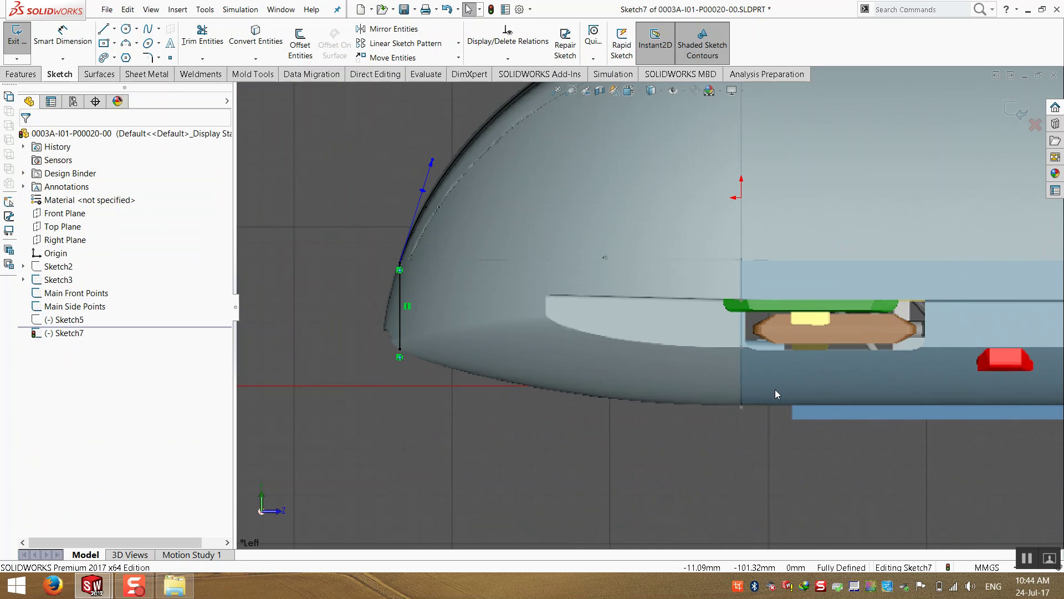
{"action": "left_click", "coordinate": [148, 30]}
{"action": "left_click", "coordinate": [399, 349]}
{"action": "left_click", "coordinate": [743, 415]}
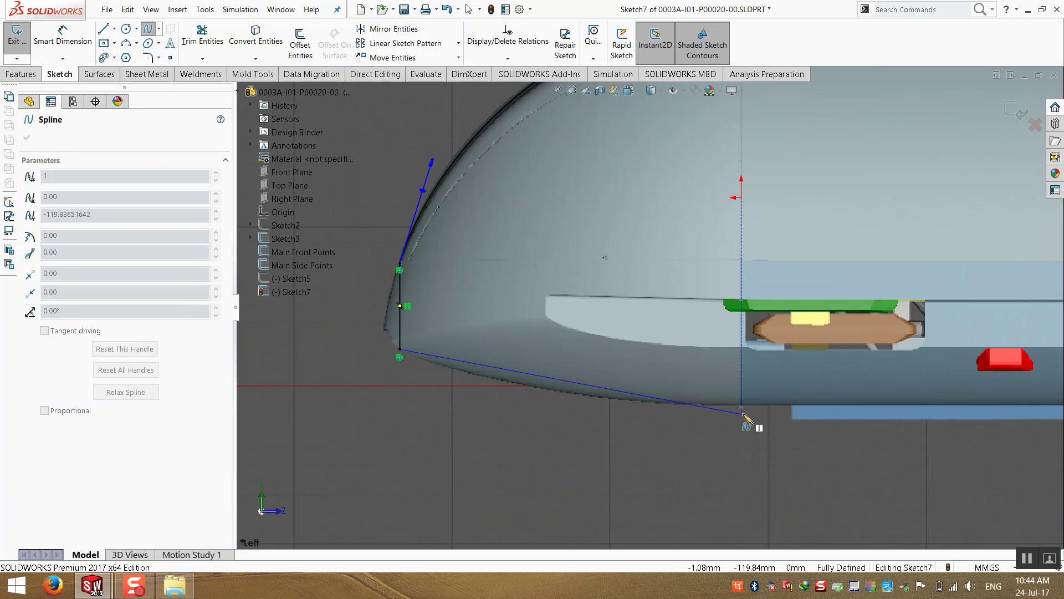
{"action": "key", "text": "Escape"}
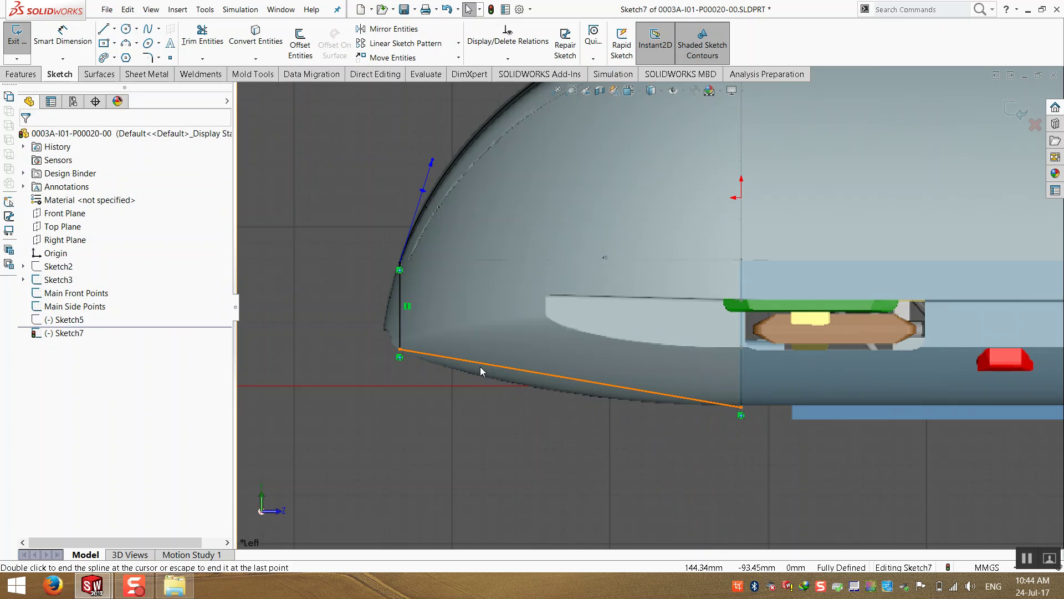
- Shape the lower spline with both end tangent handles so it bulges downward along the nose's underside in the picture
{"action": "left_click", "coordinate": [488, 372]}
{"action": "left_click_drag", "start_coordinate": [535, 376], "coordinate": [523, 394]}
{"action": "left_click_drag", "start_coordinate": [643, 410], "coordinate": [648, 410]}
{"action": "left_click", "coordinate": [805, 392]}
- Sketch a short horizontal construction line rearward from the lower spline's rear endpoint
{"action": "scroll", "coordinate": [805, 393], "scroll_direction": "down", "scroll_amount": 1}
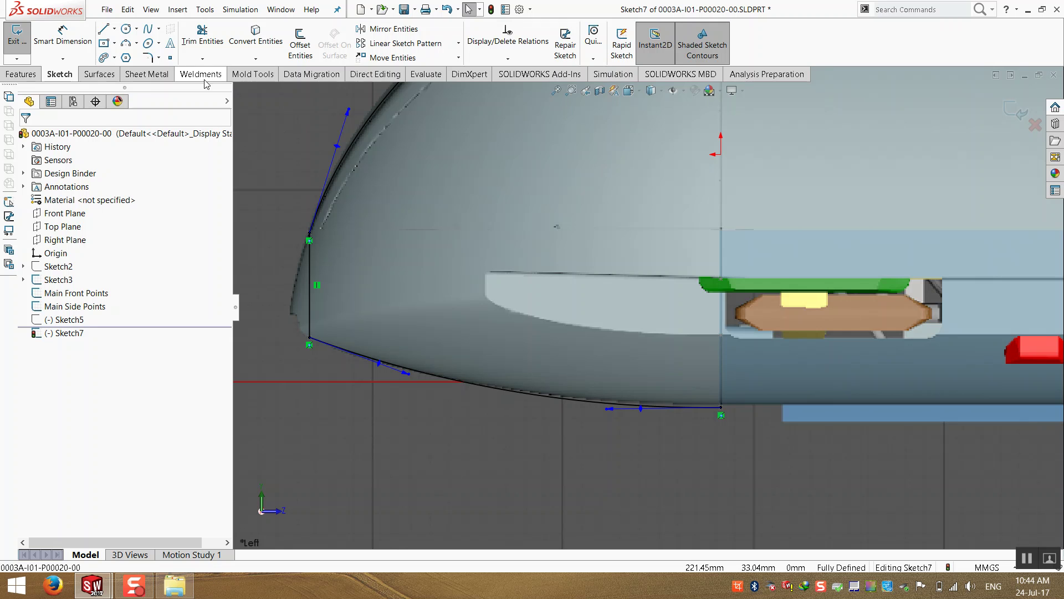
{"action": "left_click", "coordinate": [114, 28]}
{"action": "left_click", "coordinate": [133, 56]}
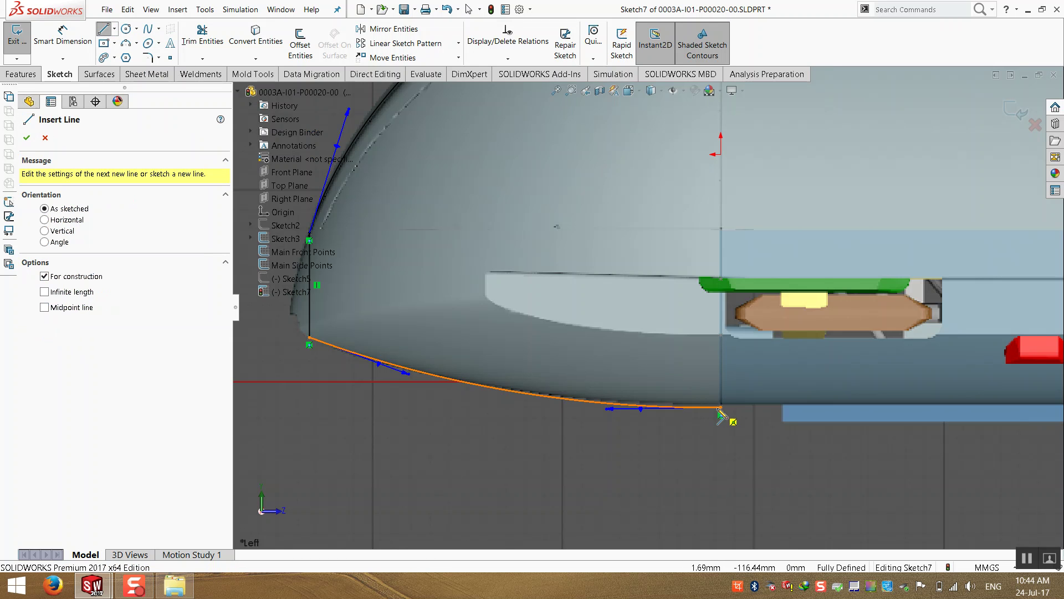
{"action": "left_click", "coordinate": [721, 407]}
{"action": "left_click", "coordinate": [796, 408]}
{"action": "key", "text": "Escape"}
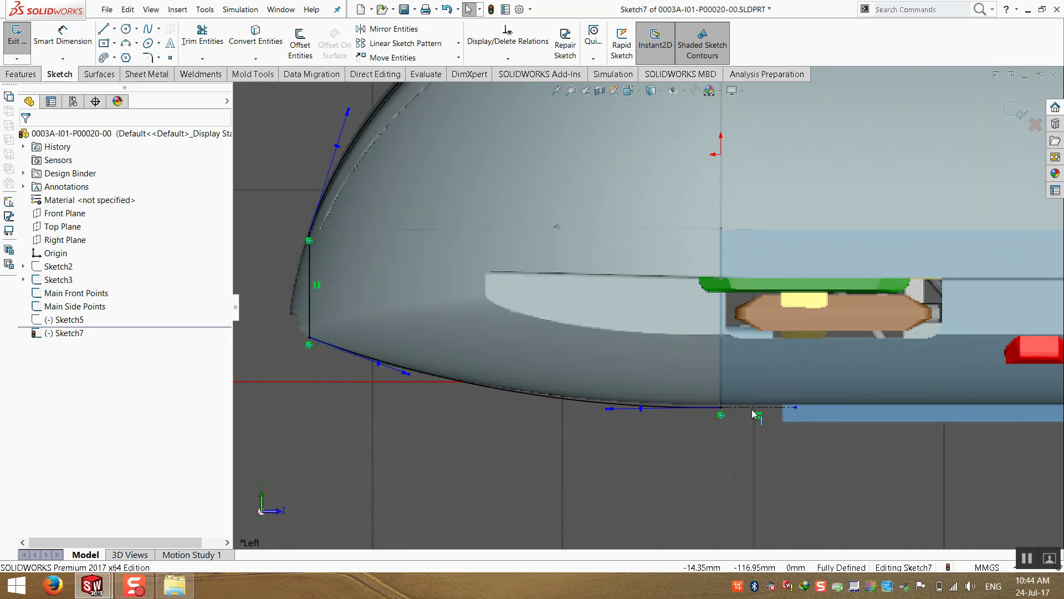
- Add a Tangent relation between the lower spline and the horizontal construction line
{"action": "left_click", "coordinate": [605, 406], "text": "ctrl"}
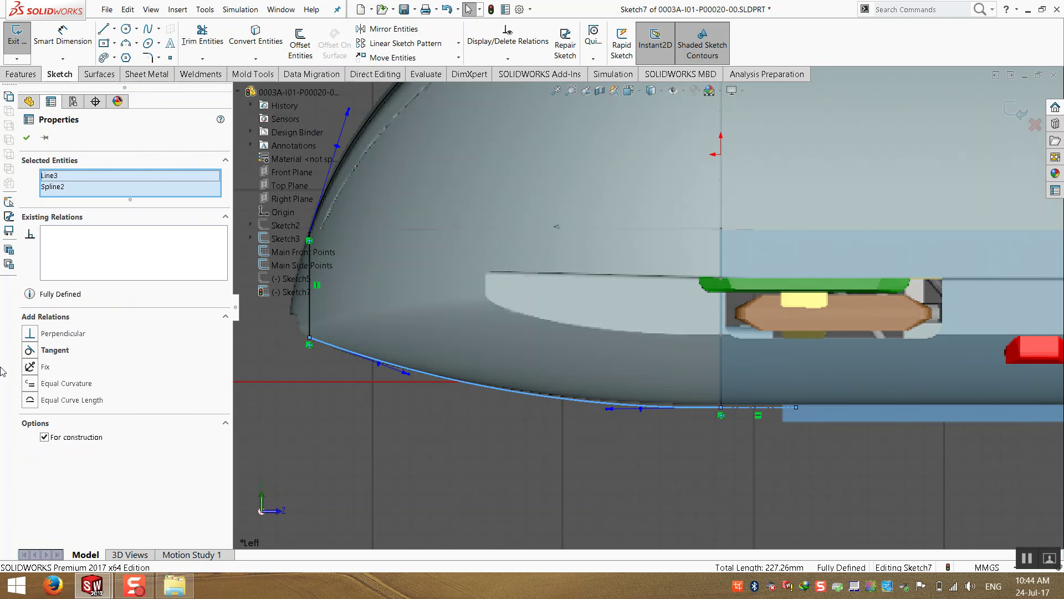
{"action": "left_click", "coordinate": [30, 349]}
{"action": "left_click", "coordinate": [645, 433]}
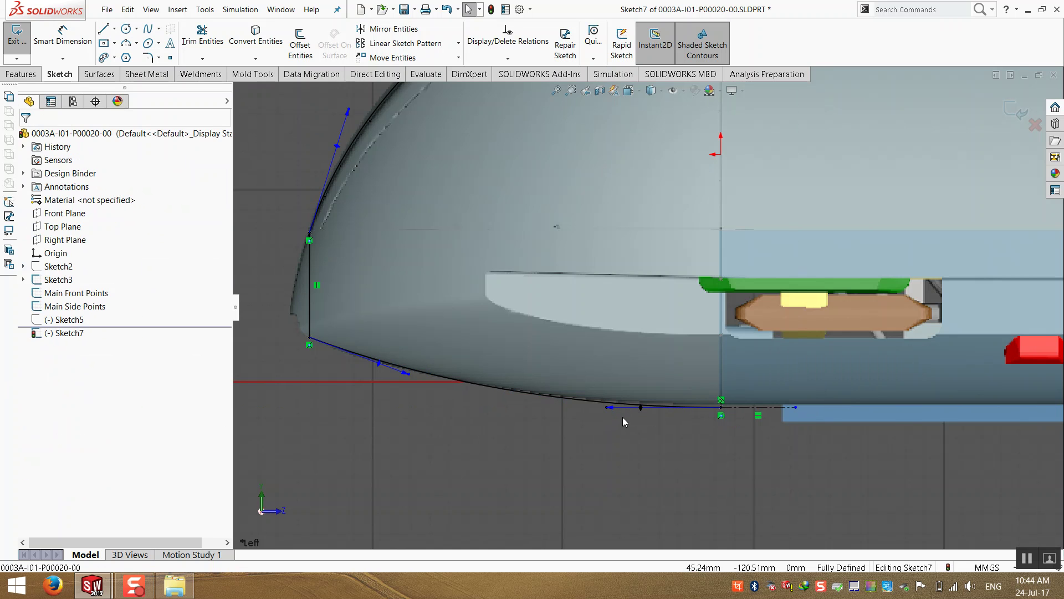
- Slightly shorten the lower spline's rear tangent handle and exit the side profile sketch
{"action": "left_click", "coordinate": [610, 408]}
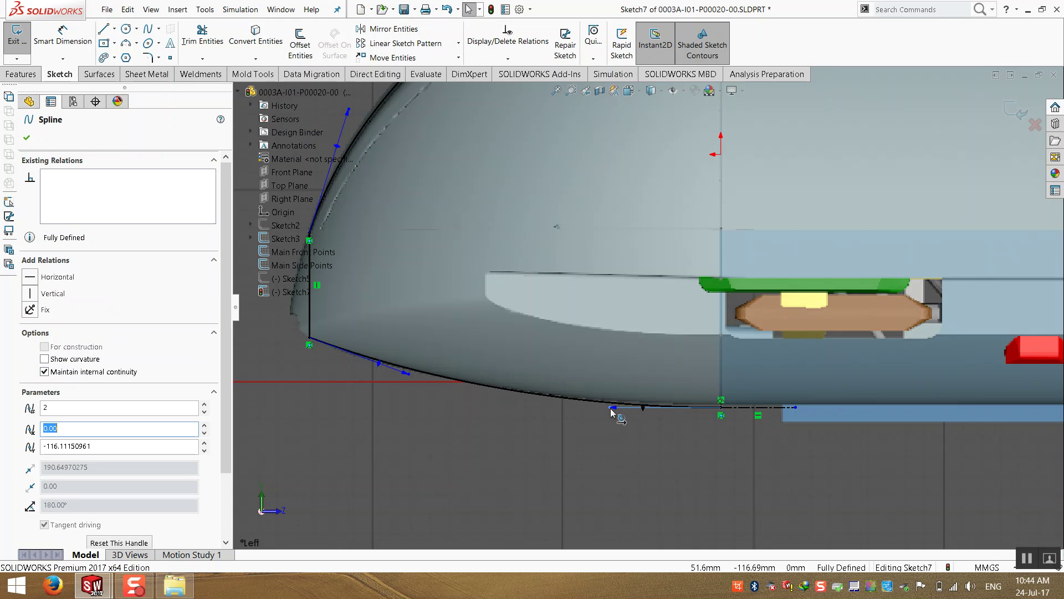
{"action": "left_click", "coordinate": [566, 427]}
{"action": "scroll", "coordinate": [648, 306], "scroll_direction": "up", "scroll_amount": 4}
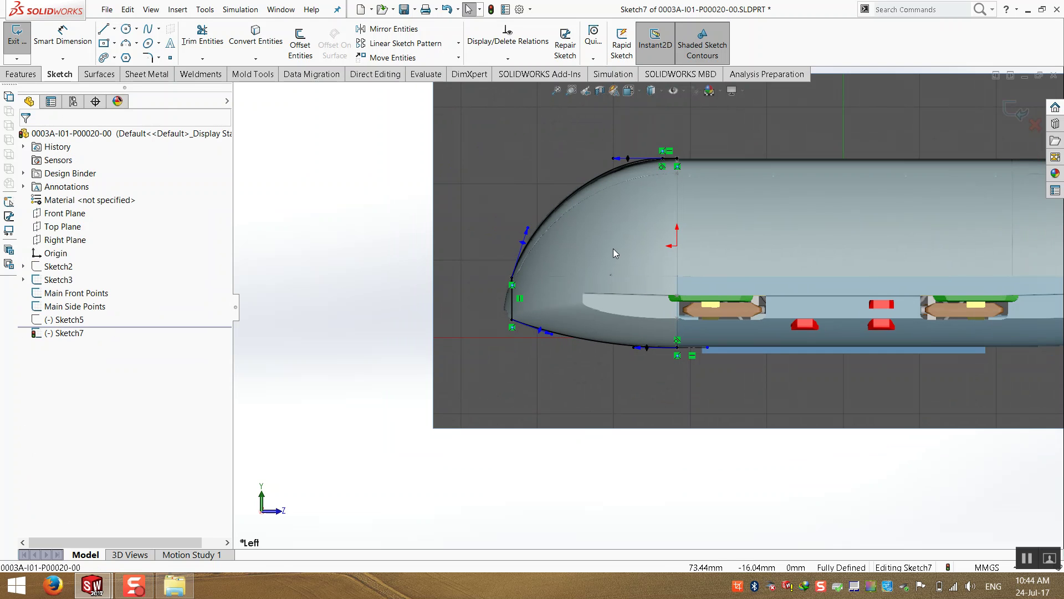
{"action": "left_click", "coordinate": [1015, 110]}
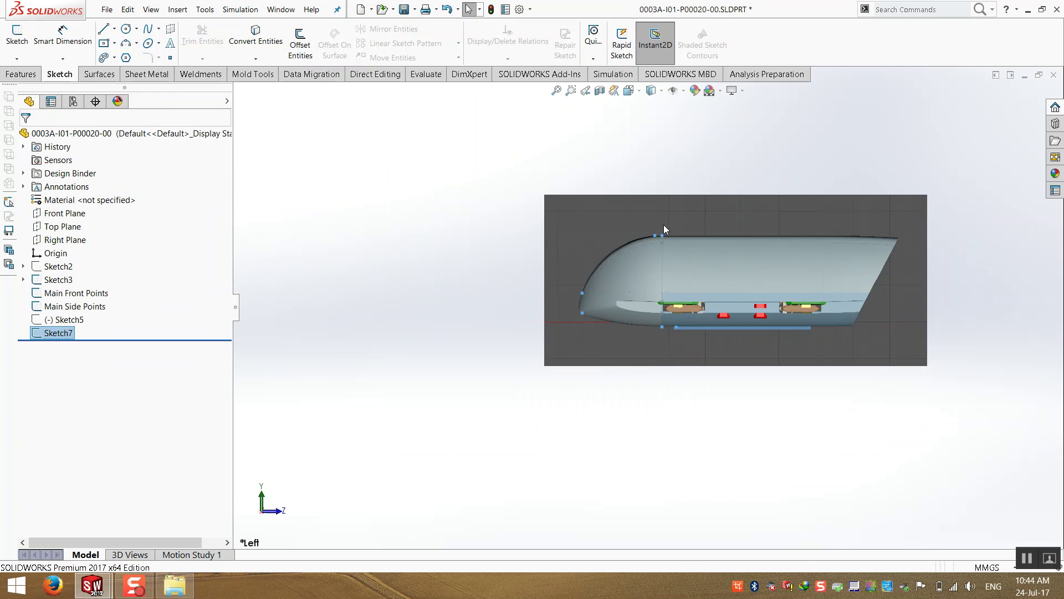
- Hide the side reference picture in Sketch3 and show the front section curve in Sketch5
{"action": "middle_click_drag", "start_coordinate": [717, 301], "coordinate": [555, 342]}
{"action": "left_click", "coordinate": [555, 342]}
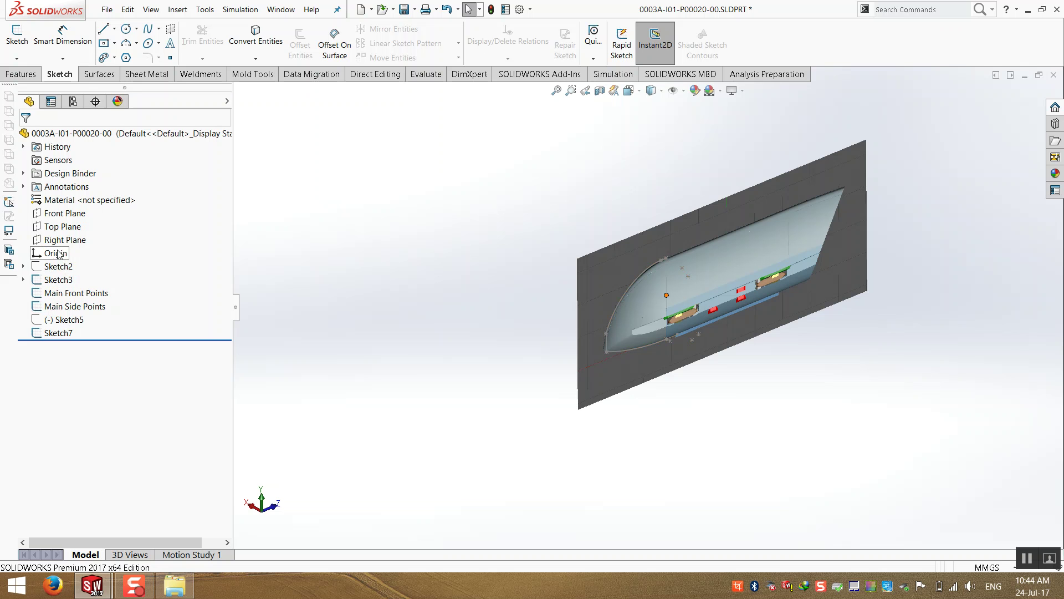
{"action": "right_click", "coordinate": [56, 280]}
{"action": "left_click", "coordinate": [63, 263]}
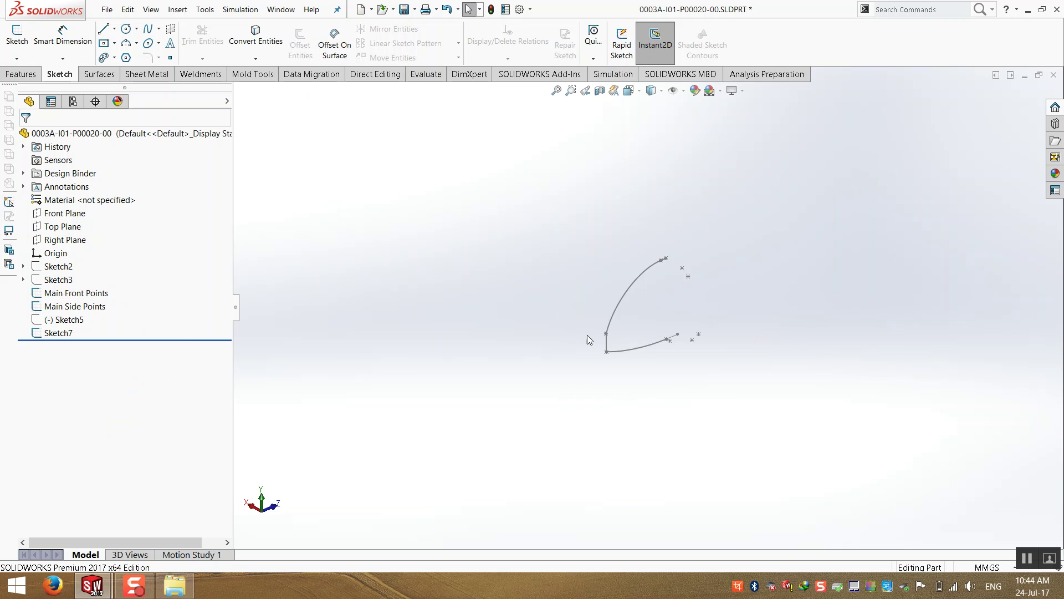
{"action": "right_click", "coordinate": [64, 320]}
{"action": "left_click", "coordinate": [74, 304]}
{"action": "mouse_move", "coordinate": [434, 333]}
{"action": "middle_mouse_down"}
{"action": "mouse_move", "coordinate": [454, 305]}
{"action": "mouse_move", "coordinate": [613, 355]}
{"action": "mouse_move", "coordinate": [637, 380]}
{"action": "mouse_move", "coordinate": [521, 342]}
{"action": "mouse_move", "coordinate": [620, 361]}
{"action": "mouse_move", "coordinate": [571, 346]}
{"action": "middle_mouse_up"}
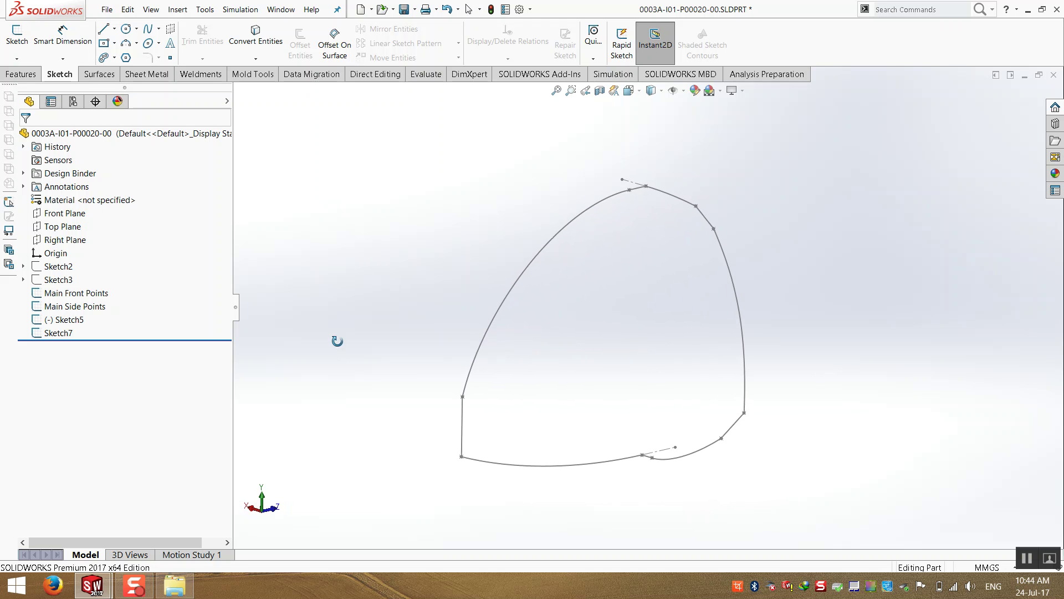
- Examine how the Main Front Points, Main Side Points and Sketch5 relate to the front section and side profile curves
{"action": "left_click", "coordinate": [63, 294]}
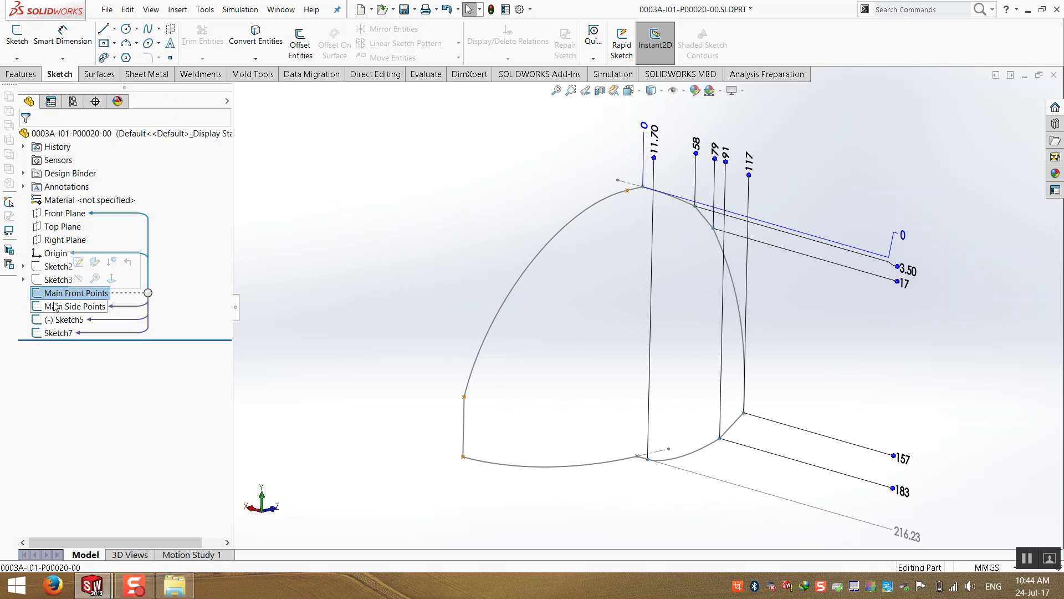
{"action": "left_click", "coordinate": [60, 307]}
{"action": "left_click", "coordinate": [366, 207]}
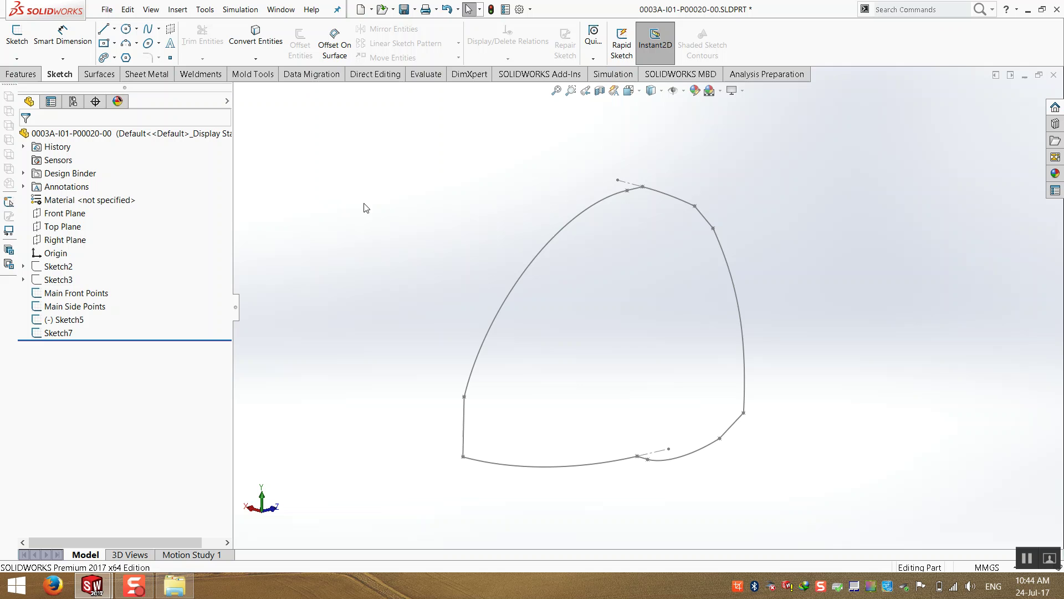
{"action": "left_click", "coordinate": [70, 321]}
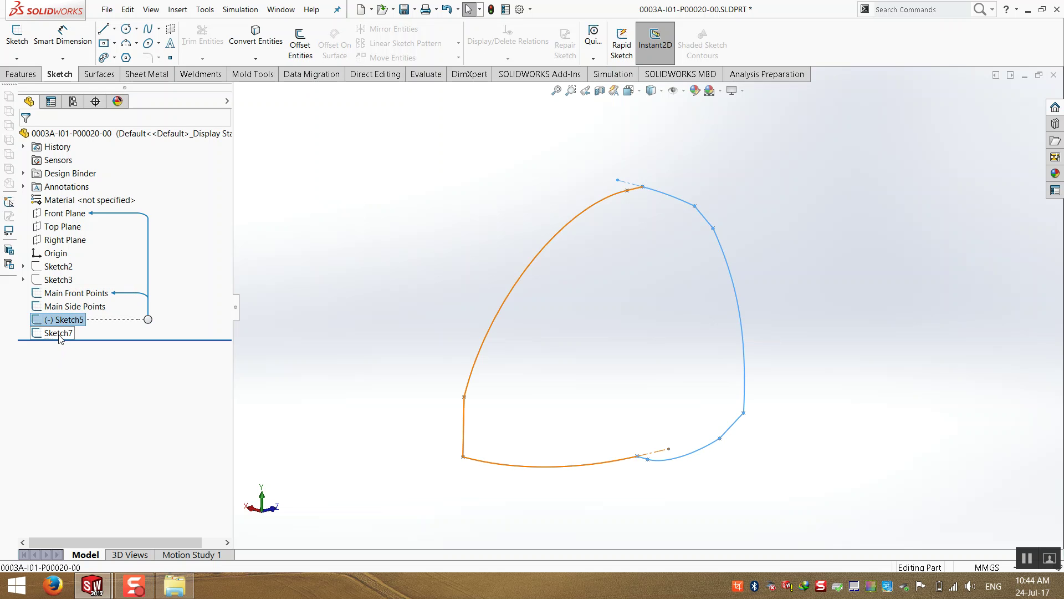
{"action": "left_click", "coordinate": [371, 277]}
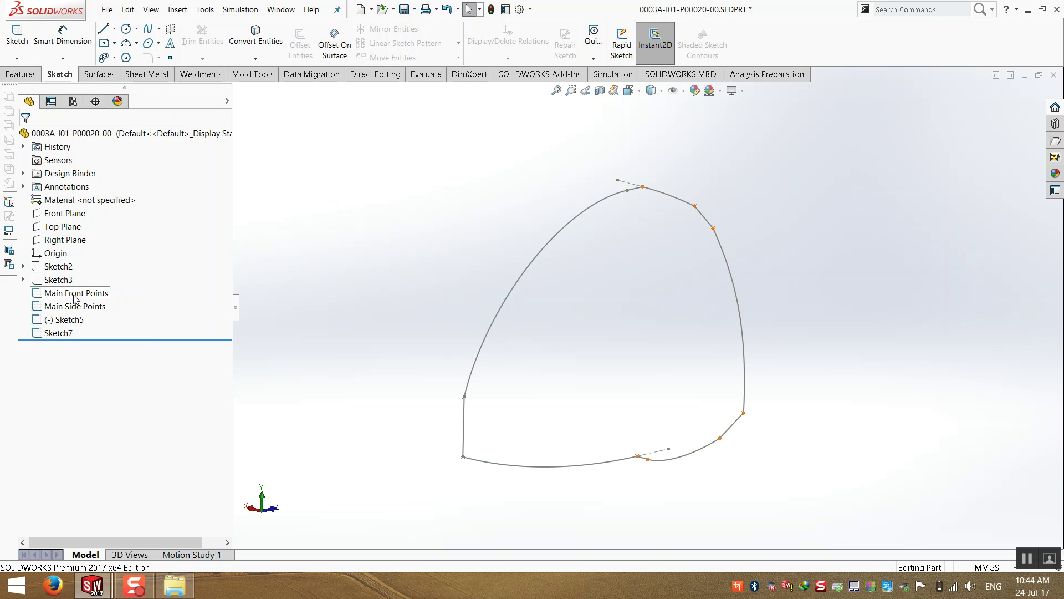
{"action": "mouse_move", "coordinate": [75, 299]}
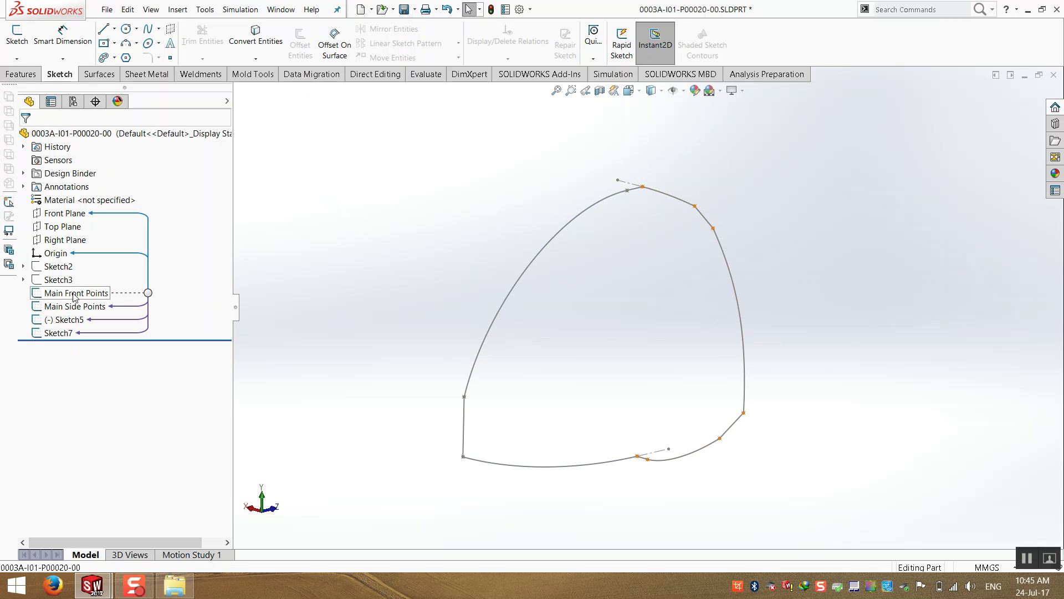
{"action": "left_click", "coordinate": [75, 298]}
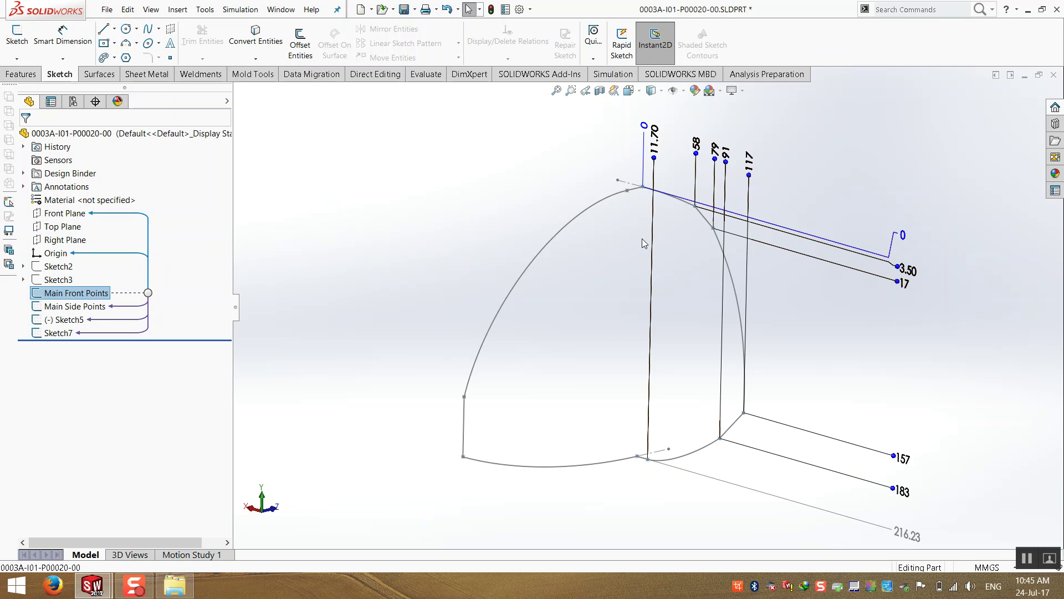
{"action": "left_click", "coordinate": [511, 197]}
{"action": "scroll", "coordinate": [505, 293], "scroll_direction": "up", "scroll_amount": 1}
{"action": "mouse_move", "coordinate": [506, 293]}
{"action": "middle_mouse_down"}
{"action": "mouse_move", "coordinate": [772, 372]}
{"action": "mouse_move", "coordinate": [755, 374]}
{"action": "middle_mouse_up"}
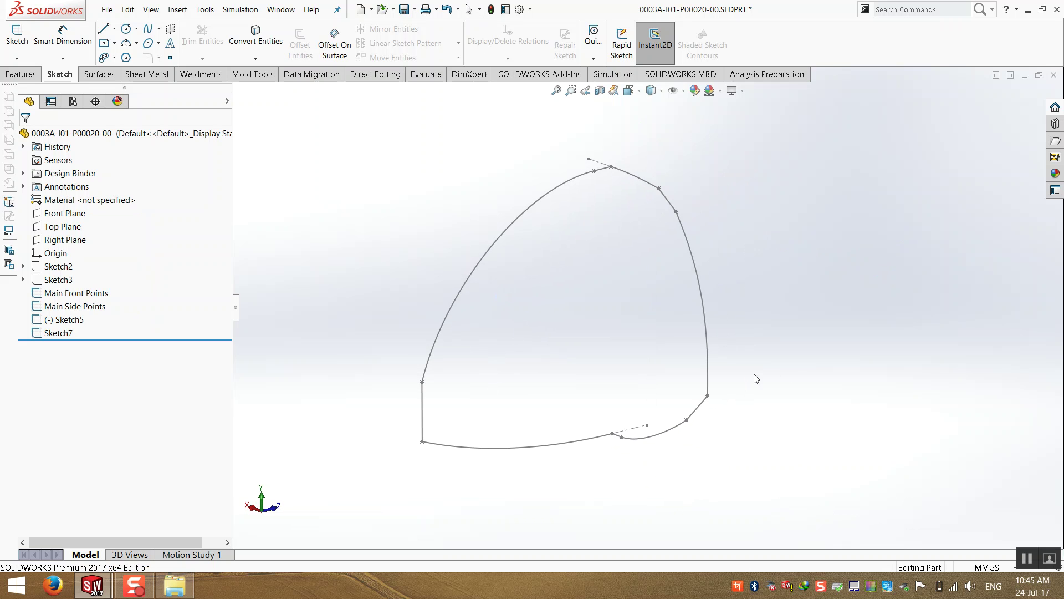
- Show the front reference picture in Sketch2 and the Right Plane
{"action": "right_click", "coordinate": [74, 266]}
{"action": "left_click", "coordinate": [74, 258]}
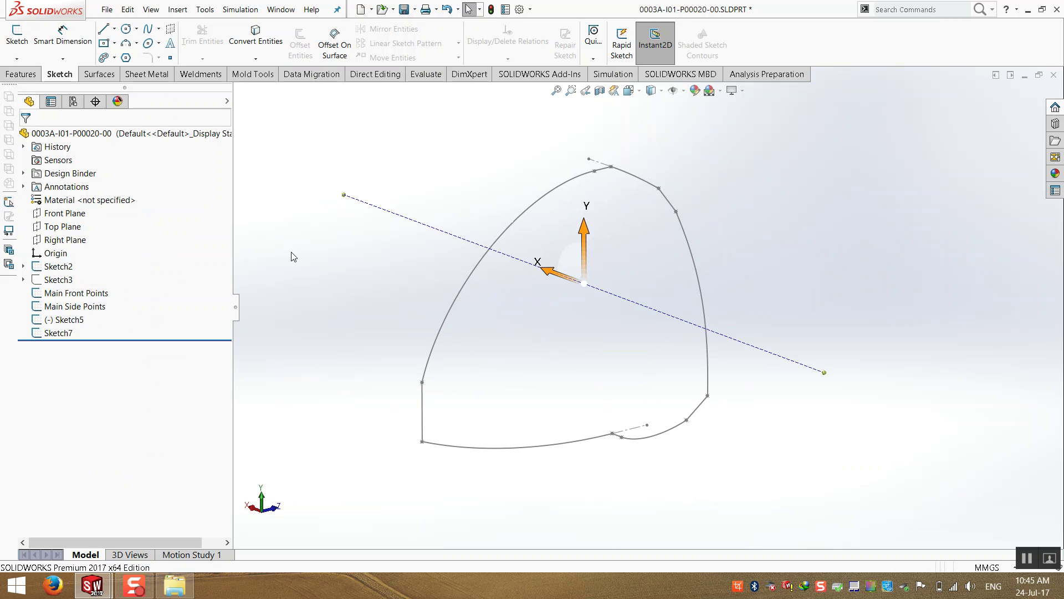
{"action": "right_click", "coordinate": [64, 241]}
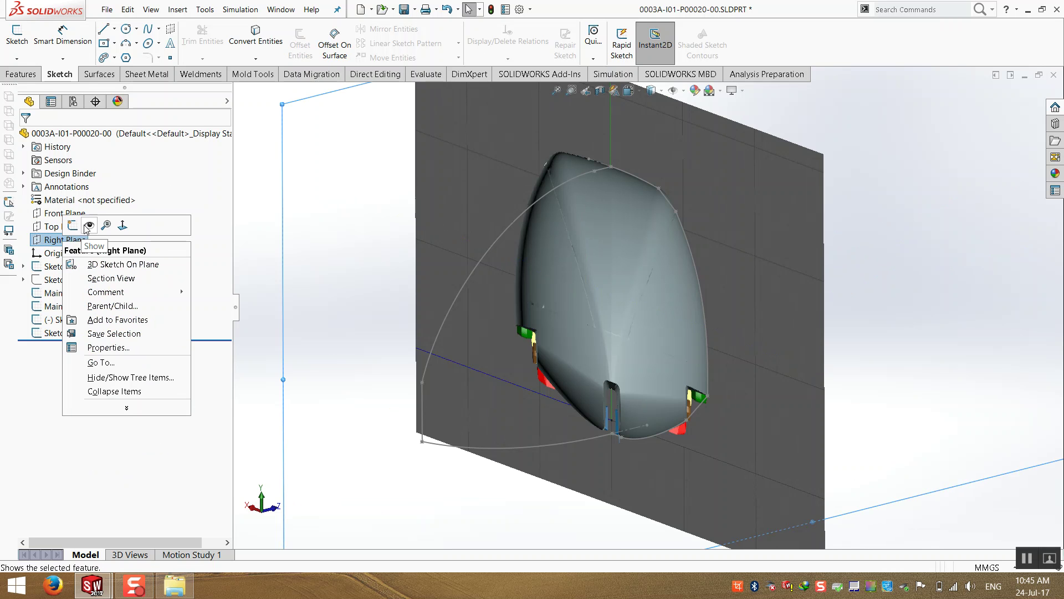
{"action": "left_click", "coordinate": [89, 226]}
{"action": "scroll", "coordinate": [513, 361], "scroll_direction": "up", "scroll_amount": 4}
{"action": "mouse_move", "coordinate": [363, 267]}
{"action": "middle_mouse_down"}
{"action": "mouse_move", "coordinate": [347, 317]}
{"action": "mouse_move", "coordinate": [360, 377]}
{"action": "middle_mouse_up"}
{"action": "left_click", "coordinate": [347, 317]}
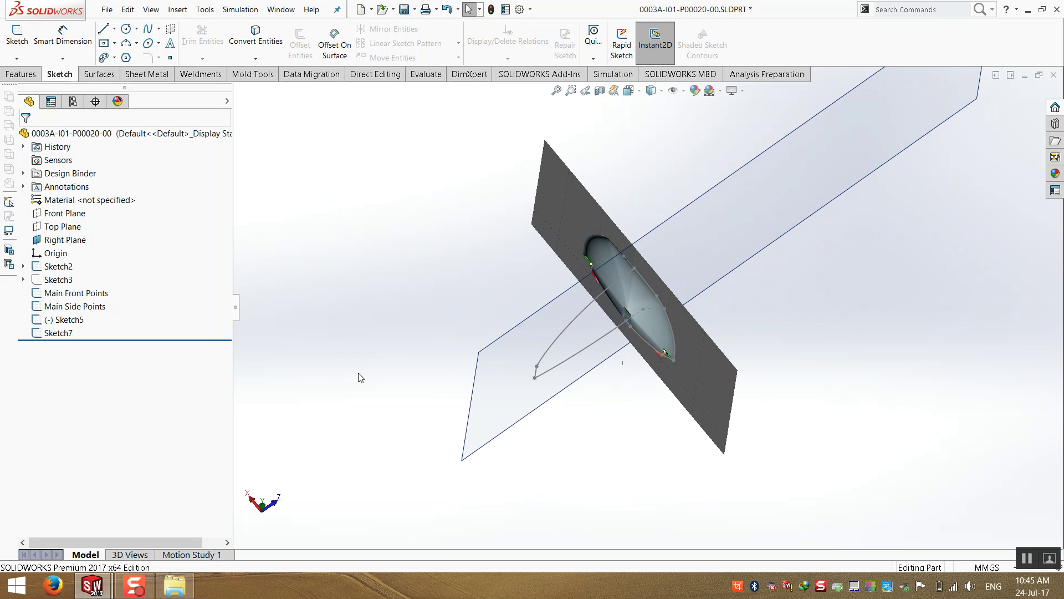
- Show the side reference picture in Sketch3 and view it together with the front picture and both curves in 3D
{"action": "right_click", "coordinate": [65, 280]}
{"action": "left_click", "coordinate": [73, 261]}
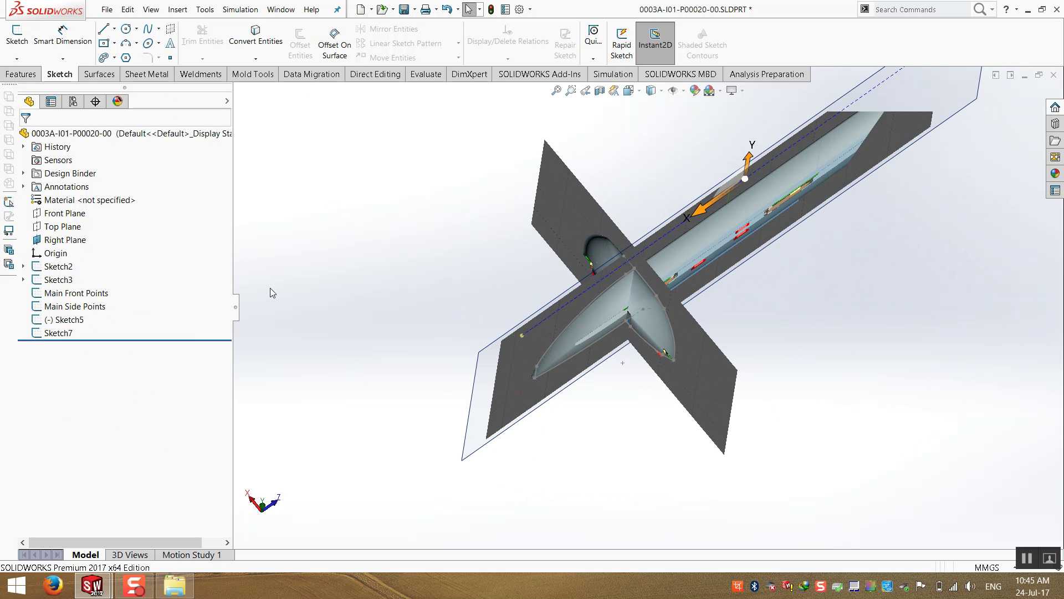
{"action": "middle_click_drag", "start_coordinate": [418, 356], "coordinate": [716, 244]}
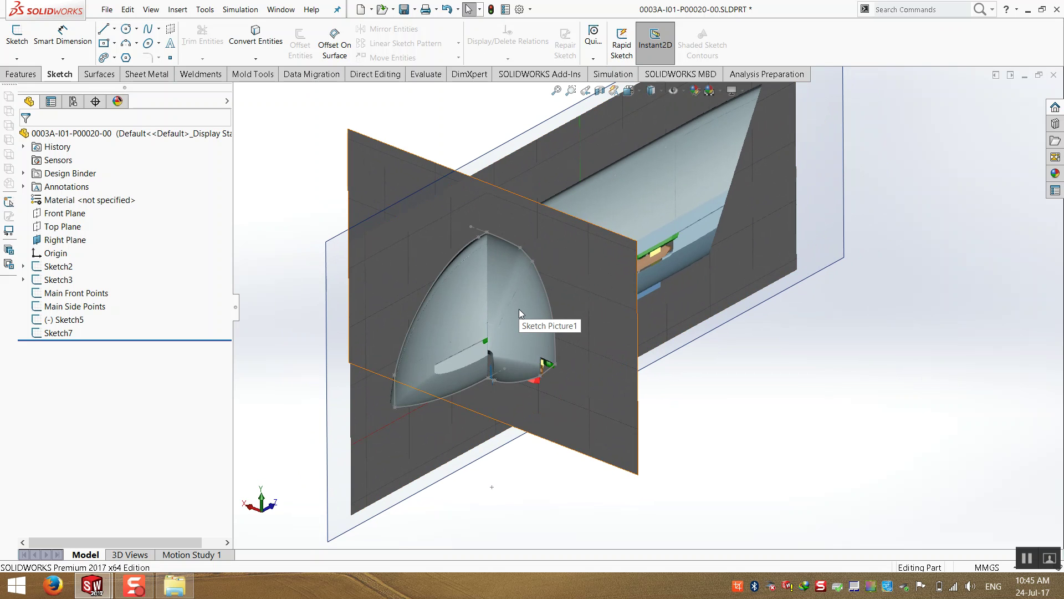
{"action": "scroll", "coordinate": [519, 311], "scroll_direction": "up", "scroll_amount": 2}
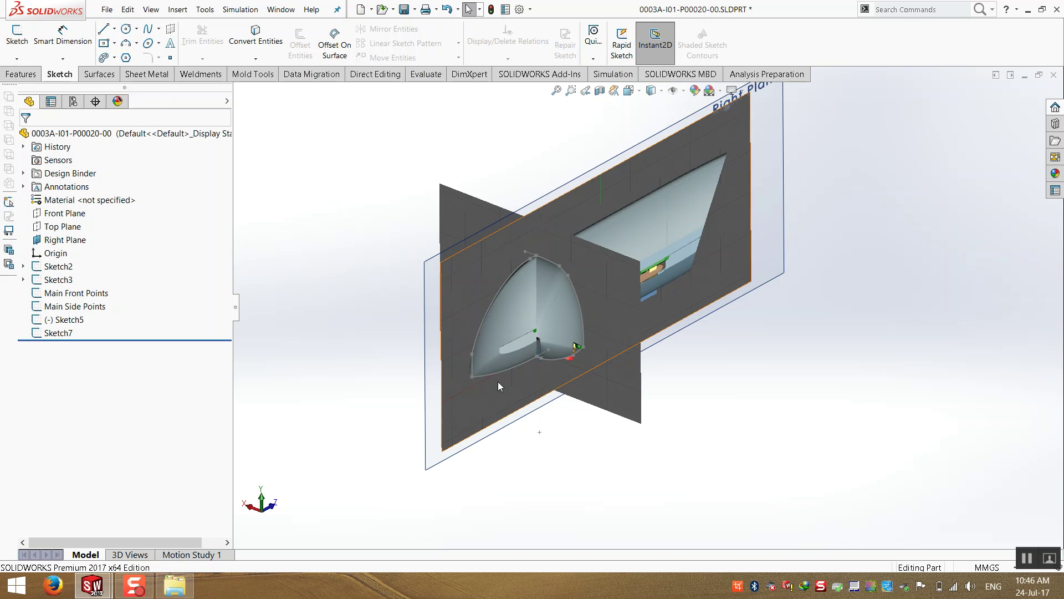
{"action": "scroll", "coordinate": [498, 381], "scroll_direction": "up", "scroll_amount": 1}
{"action": "middle_click_drag", "start_coordinate": [409, 228], "coordinate": [400, 181]}
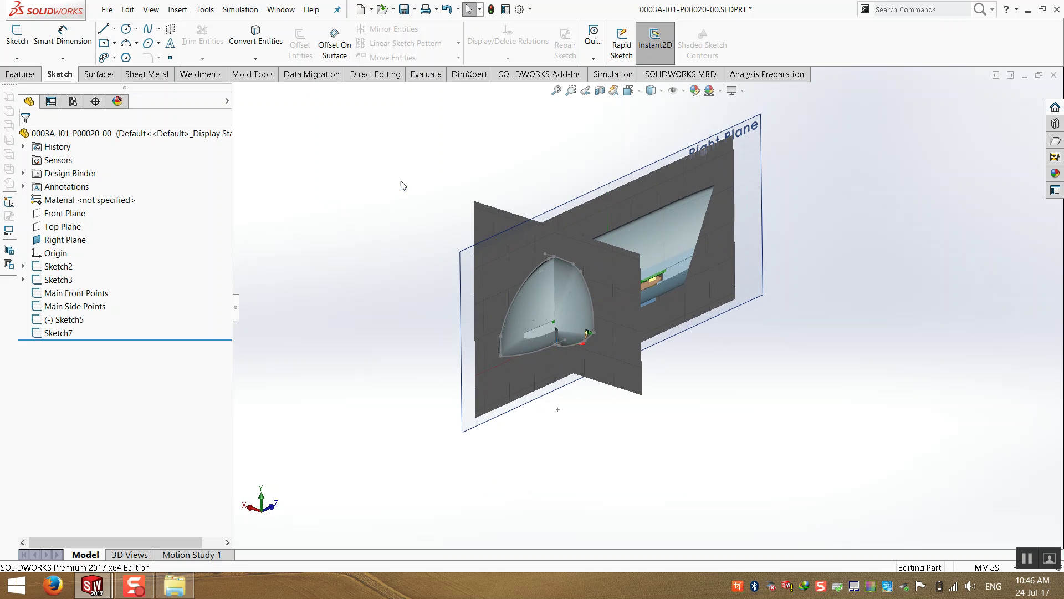
- Save the nose part, and close it together with the empty Part2 document
{"action": "key", "text": "ctrl+s"}
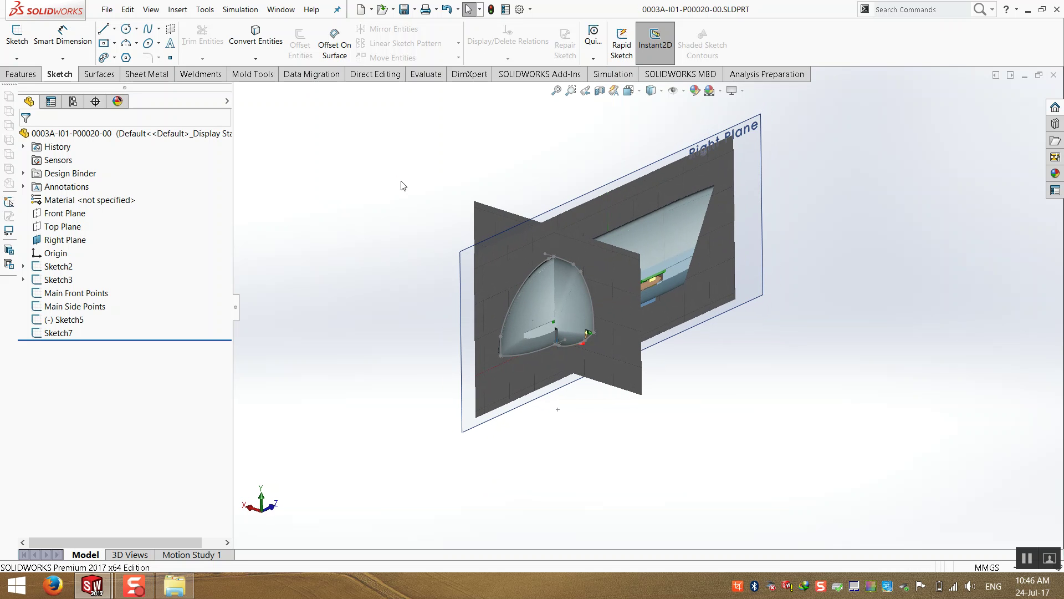
{"action": "left_click", "coordinate": [1052, 77]}
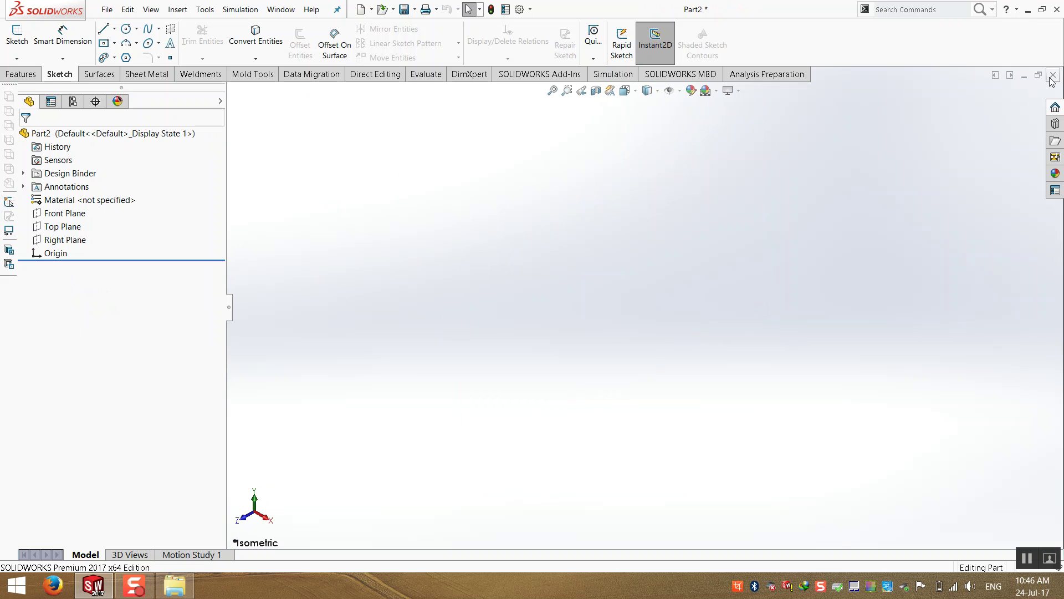
{"action": "left_click", "coordinate": [1051, 77]}
{"action": "left_click", "coordinate": [571, 310]}
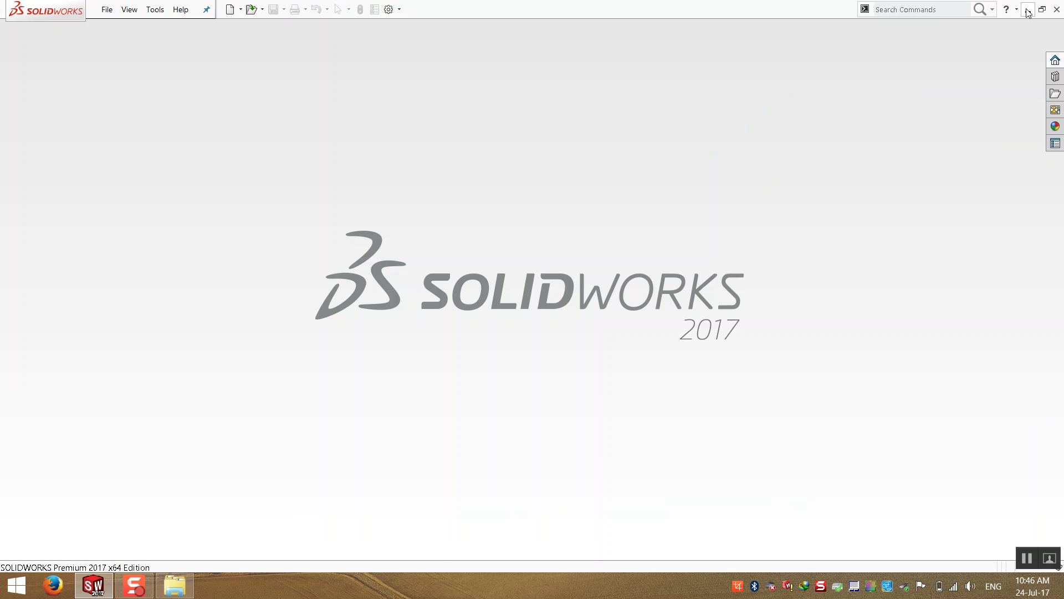
- Switch to the desktop, place the 0003A-I01-P00020-00 part file in open space and open it to check the saved model
{"action": "key", "text": "alt+Tab"}
{"action": "left_click", "coordinate": [1002, 8]}
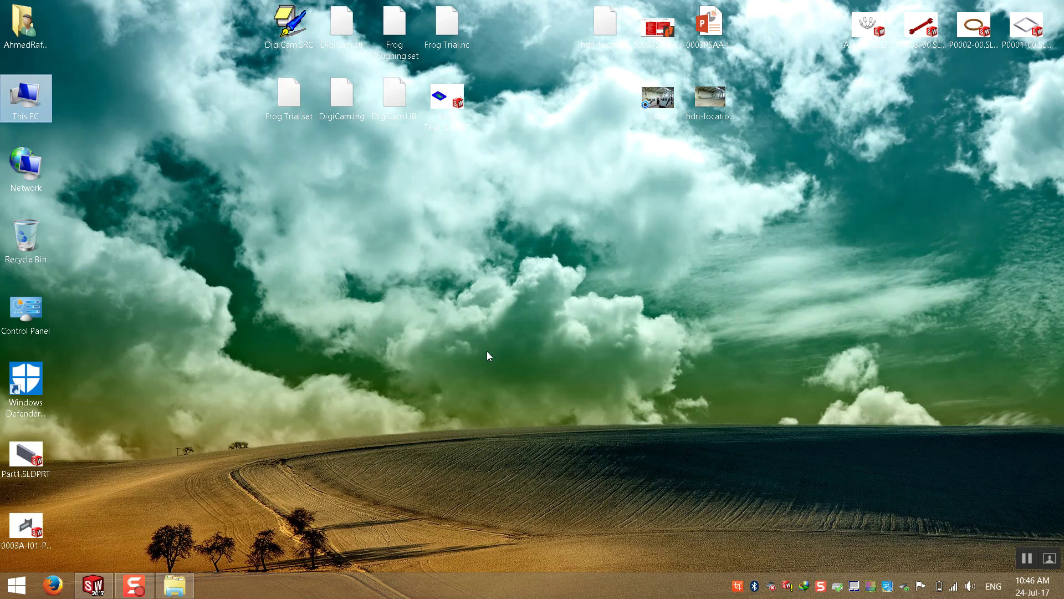
{"action": "left_click_drag", "start_coordinate": [26, 527], "coordinate": [608, 228]}
{"action": "left_click_drag", "start_coordinate": [601, 183], "coordinate": [617, 267]}
{"action": "double_click", "coordinate": [616, 266]}
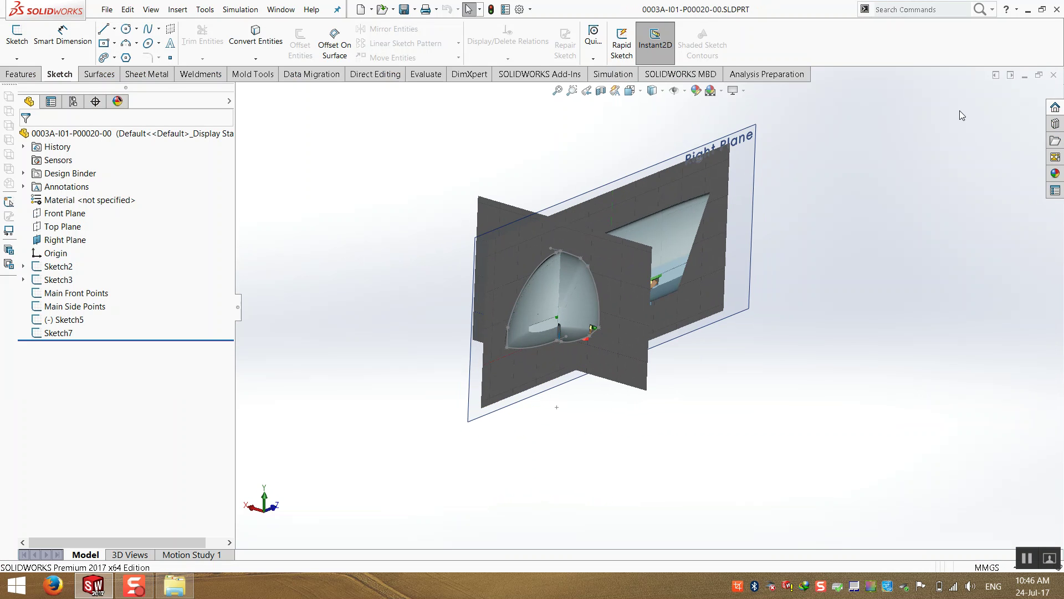
- Close the 0003A-I01-P00020-00 part and return to its file on the desktop
{"action": "left_click", "coordinate": [1052, 78]}
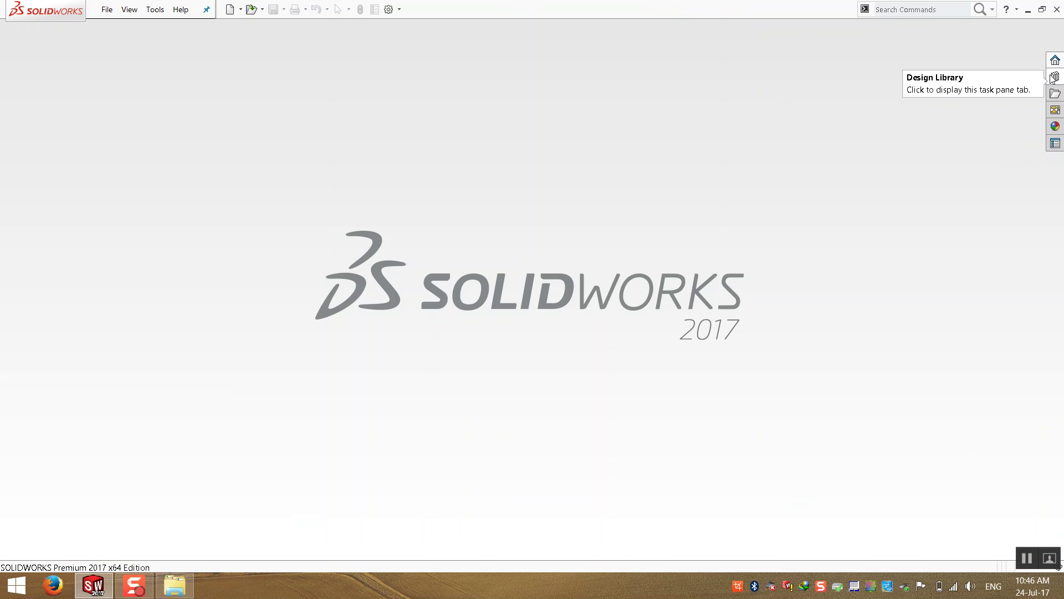
{"action": "left_click", "coordinate": [1028, 9]}
{"action": "left_click_drag", "start_coordinate": [616, 239], "coordinate": [561, 244]}
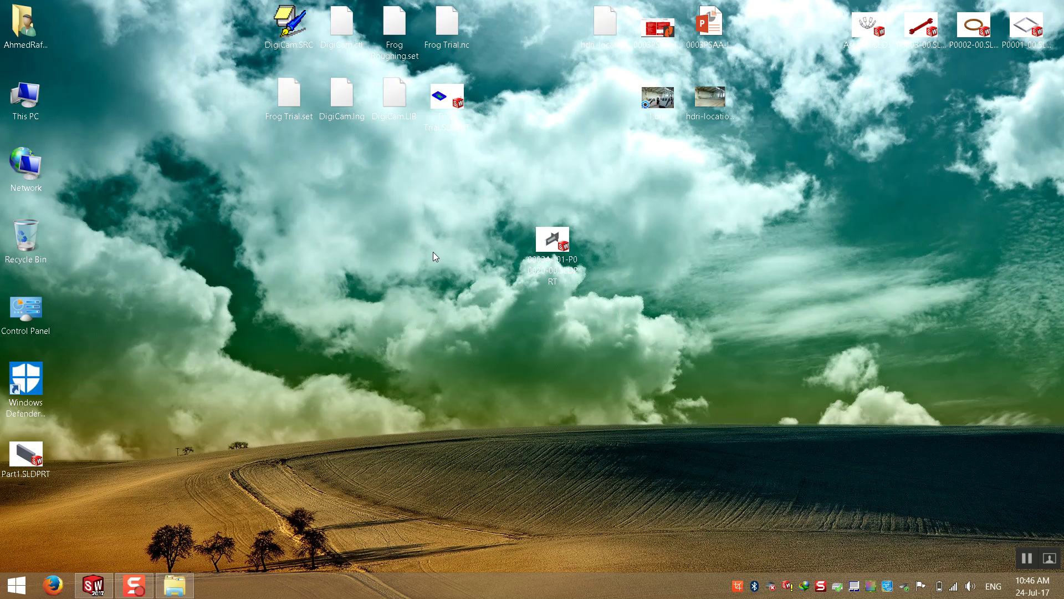
- Copy the file name 0003A-I01-P0018-00 from the part in the WOA0008 folder, and return to the desktop
{"action": "left_click", "coordinate": [161, 581]}
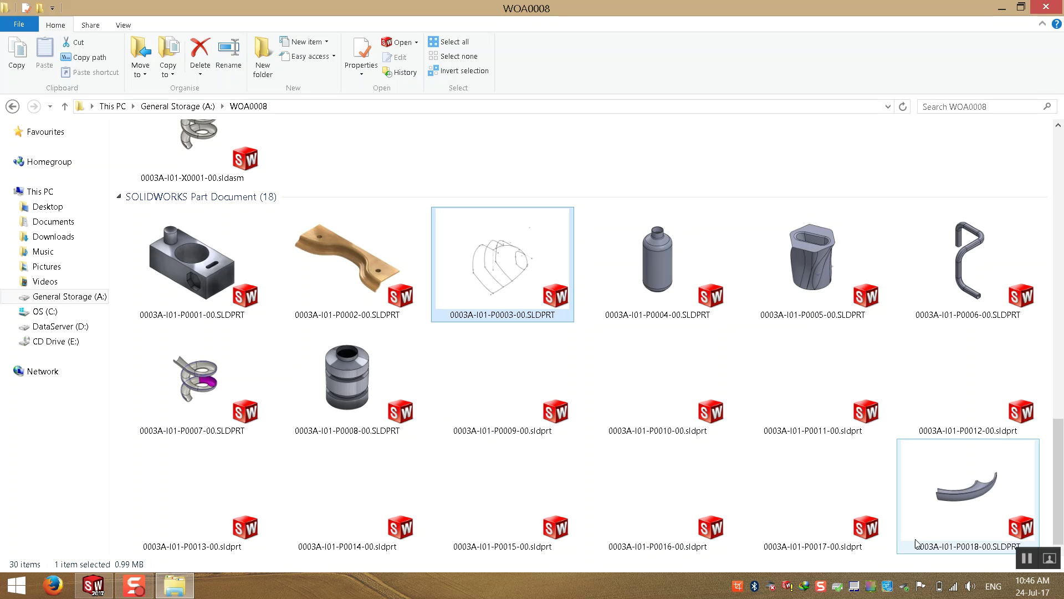
{"action": "left_click", "coordinate": [944, 533]}
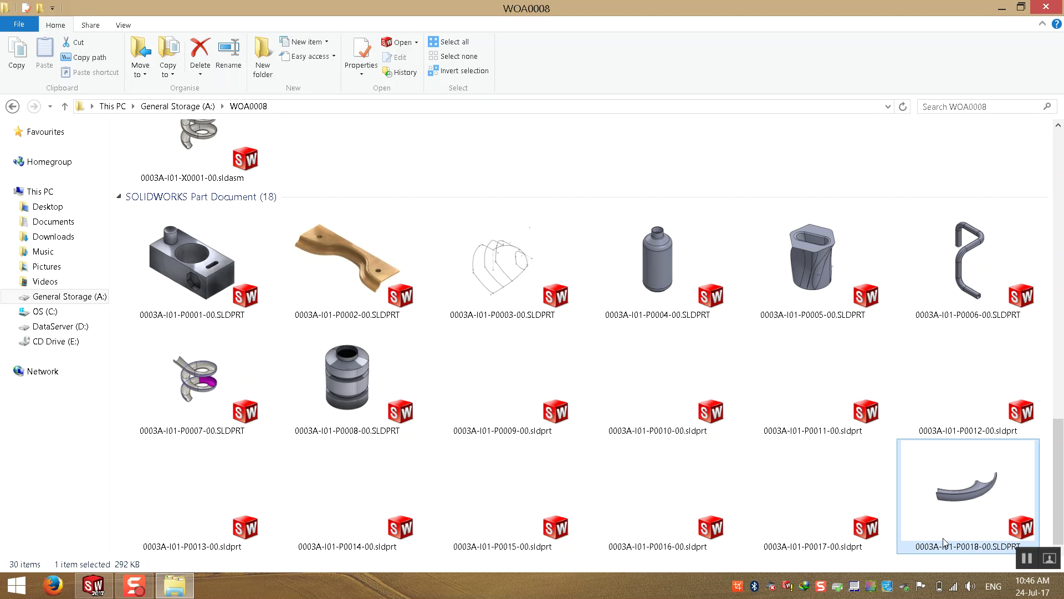
{"action": "left_click", "coordinate": [946, 546]}
{"action": "key", "text": "ctrl+c"}
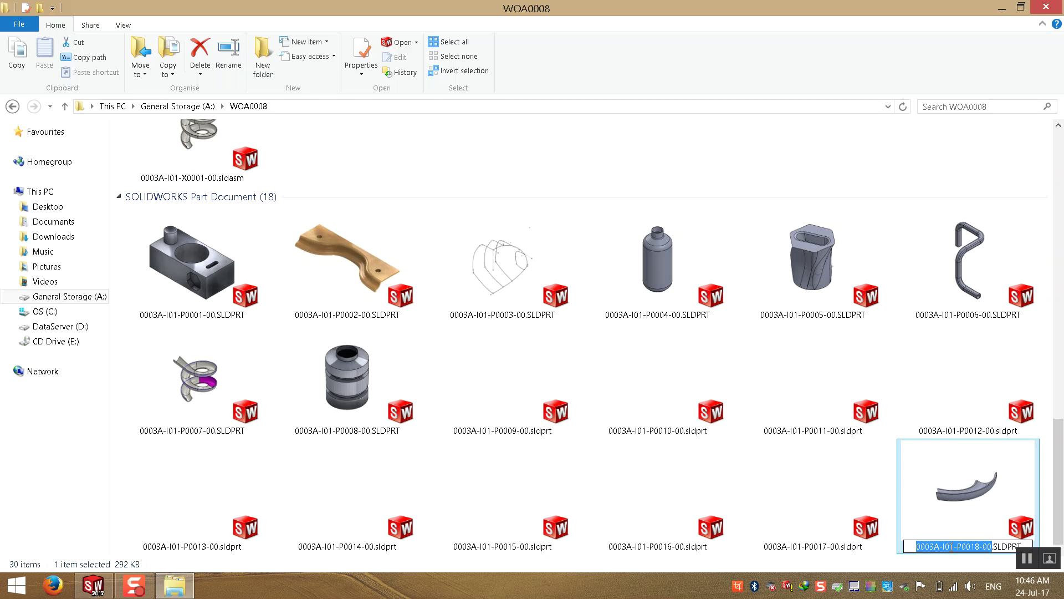
{"action": "left_click", "coordinate": [863, 487]}
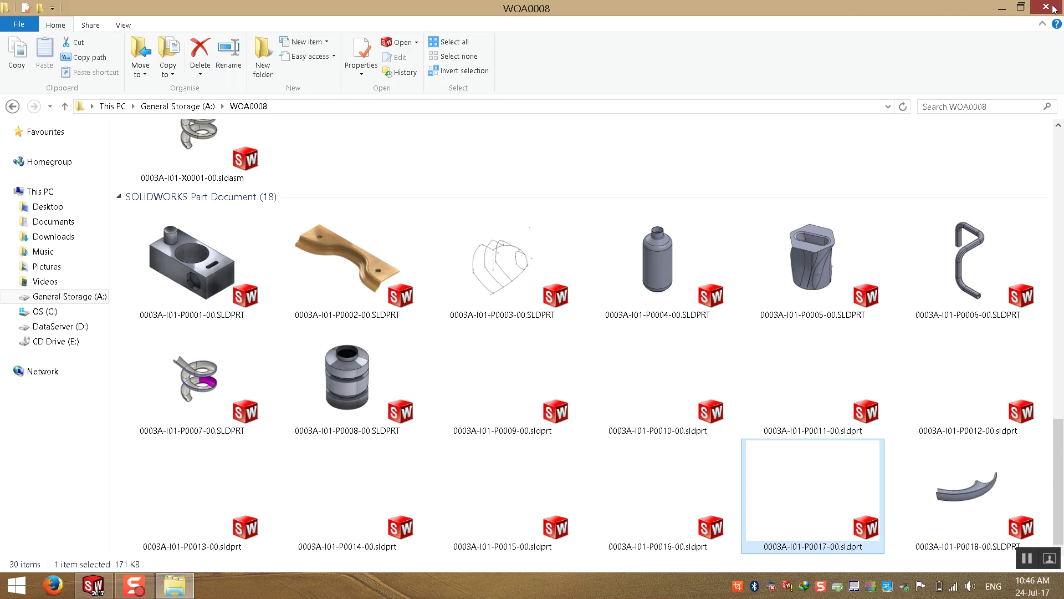
{"action": "left_click", "coordinate": [1002, 9]}
- Rename the nose part file on the desktop as 0003A-I01-P0019-00, based on the copied name
{"action": "left_click", "coordinate": [547, 262]}
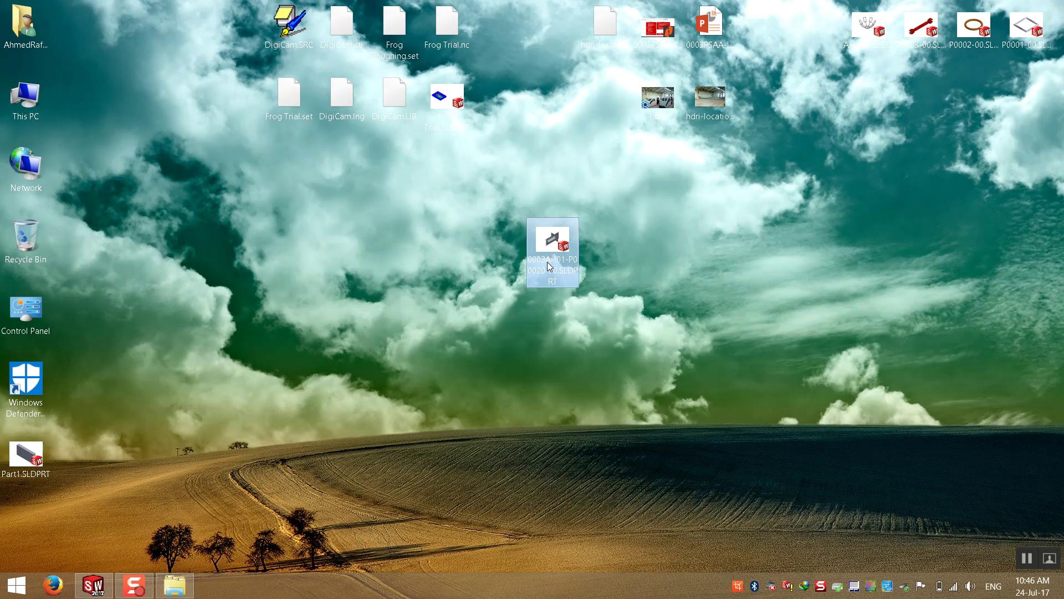
{"action": "left_click", "coordinate": [550, 284]}
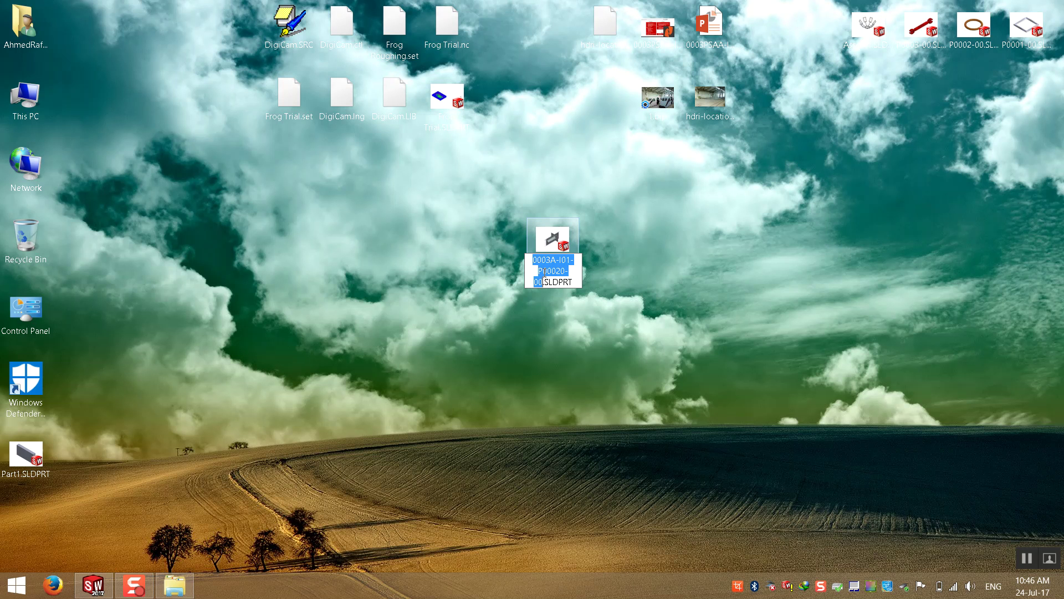
{"action": "key", "text": "ctrl+v"}
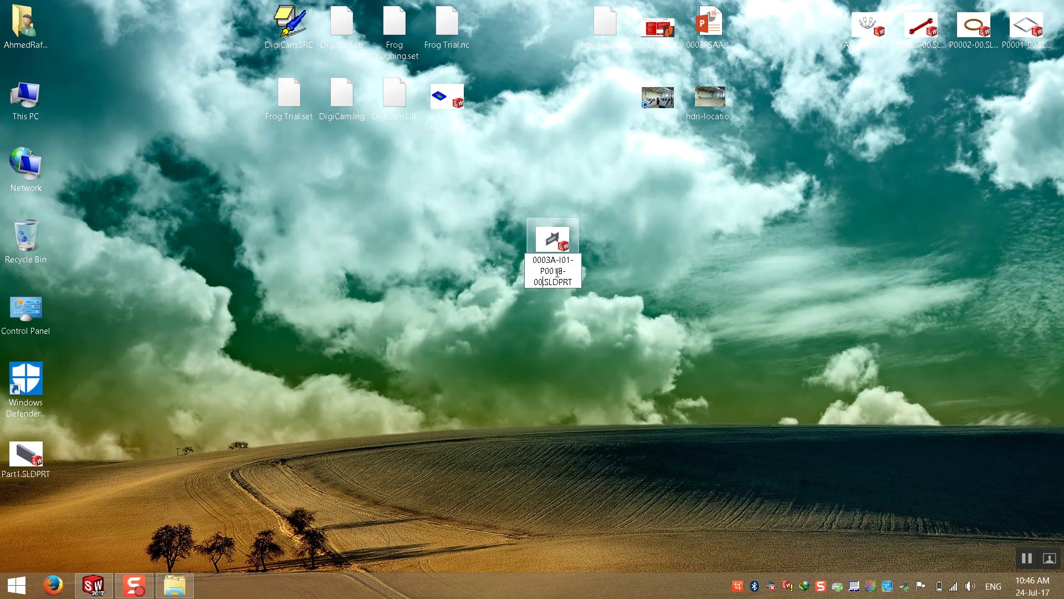
{"action": "left_click_drag", "start_coordinate": [559, 271], "coordinate": [564, 271]}
{"action": "type", "text": "9"}
{"action": "key", "text": "Return"}
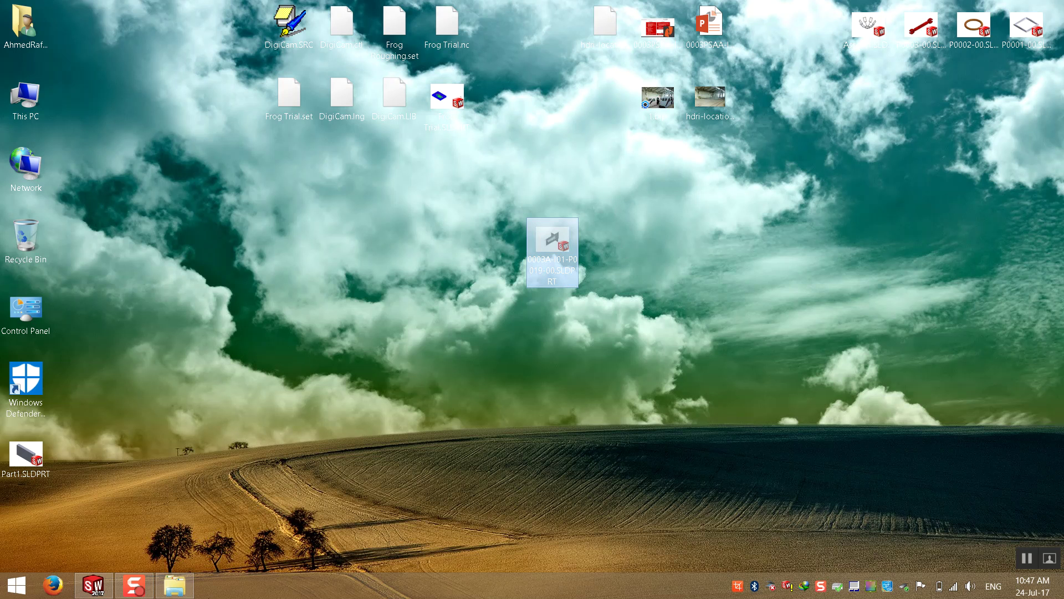
- Move the 0003A-I01-P0019-00 part file from the desktop into the WOA0008 folder
{"action": "left_click", "coordinate": [176, 588]}
{"action": "key", "text": "ctrl+v"}
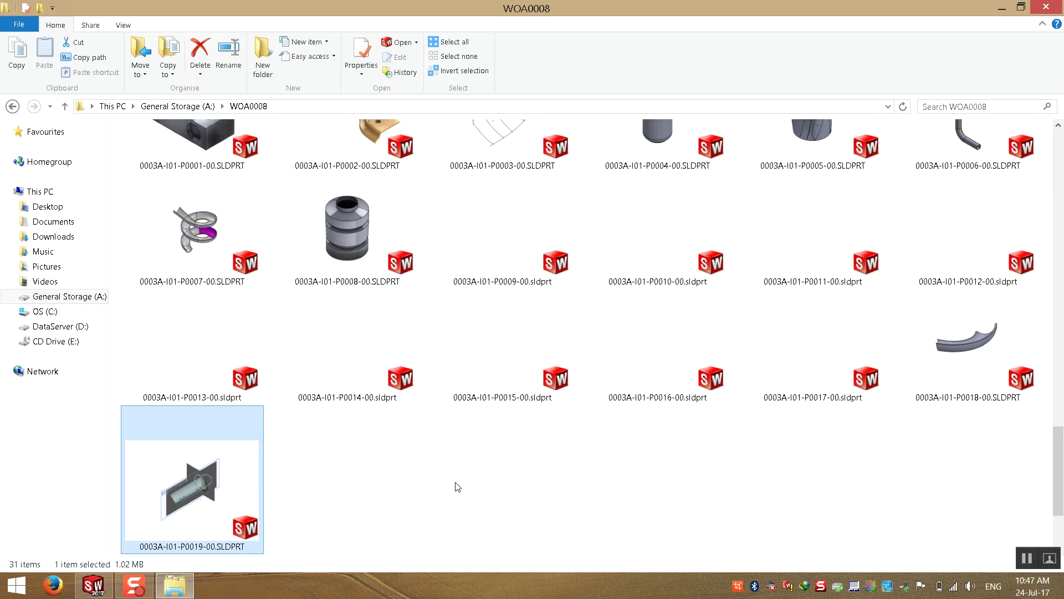
{"action": "left_click", "coordinate": [457, 486]}
- Look through the part files and reference pictures in the WOA0008 folder
{"action": "scroll", "coordinate": [457, 484], "scroll_direction": "up", "scroll_amount": 3}
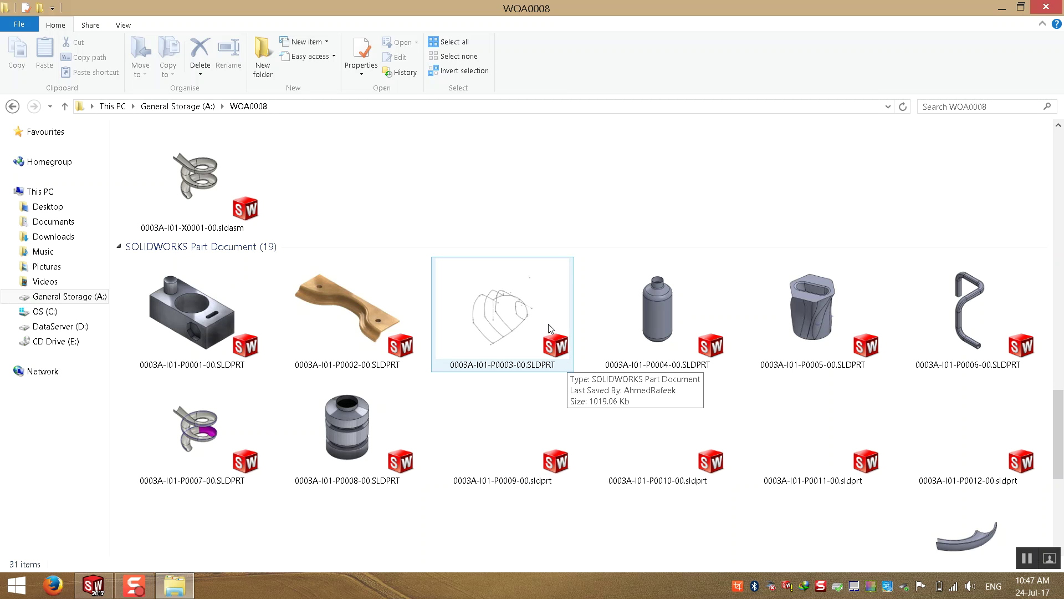
{"action": "scroll", "coordinate": [696, 211], "scroll_direction": "down", "scroll_amount": 3}
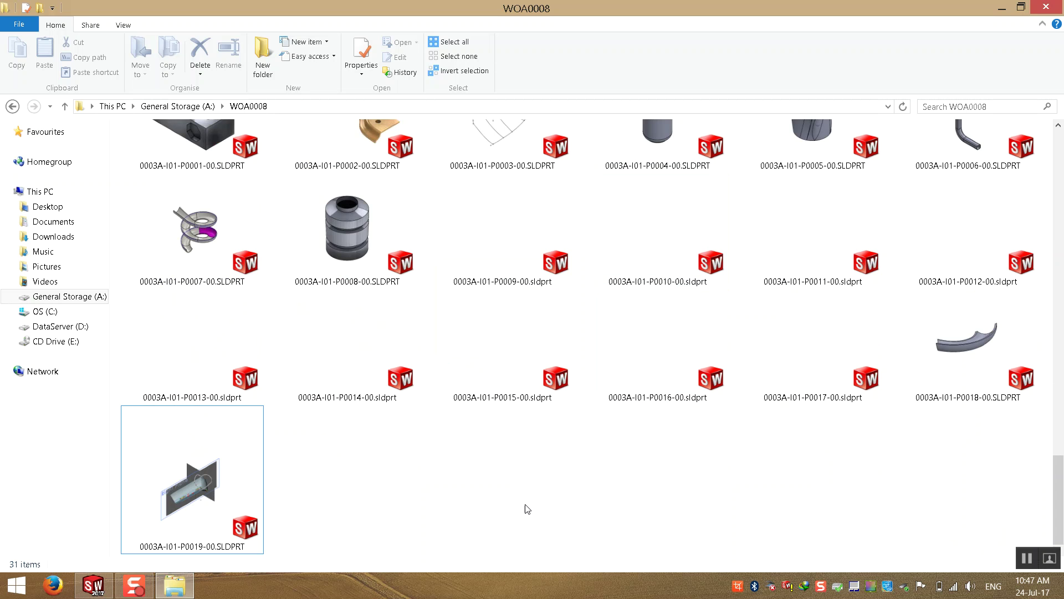
{"action": "scroll", "coordinate": [504, 423], "scroll_direction": "up", "scroll_amount": 3}
{"action": "scroll", "coordinate": [535, 444], "scroll_direction": "down", "scroll_amount": 3}
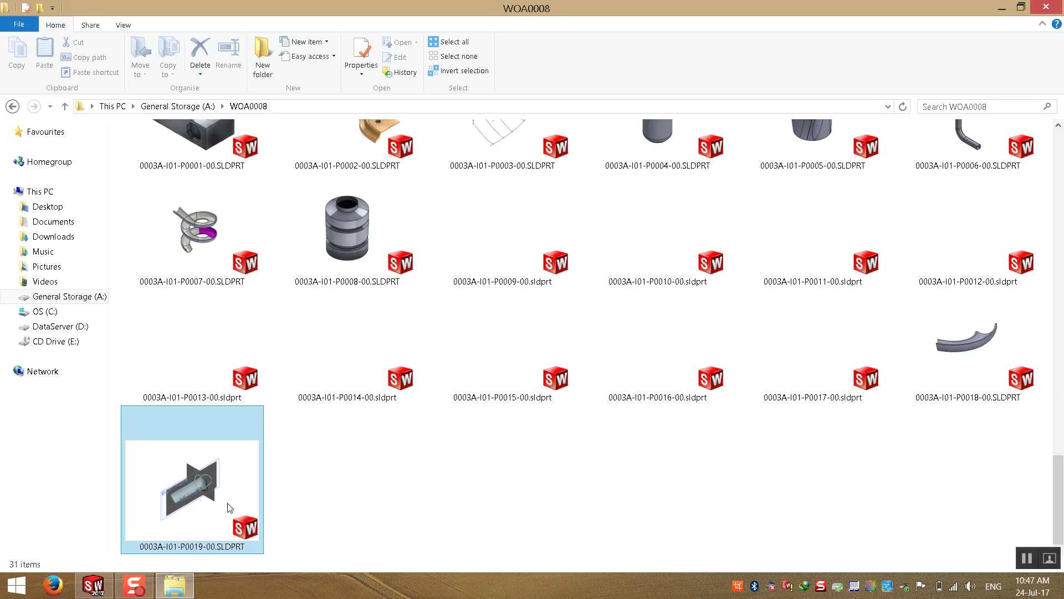
{"action": "scroll", "coordinate": [297, 494], "scroll_direction": "up", "scroll_amount": 10}
{"action": "scroll", "coordinate": [157, 418], "scroll_direction": "down", "scroll_amount": 5}
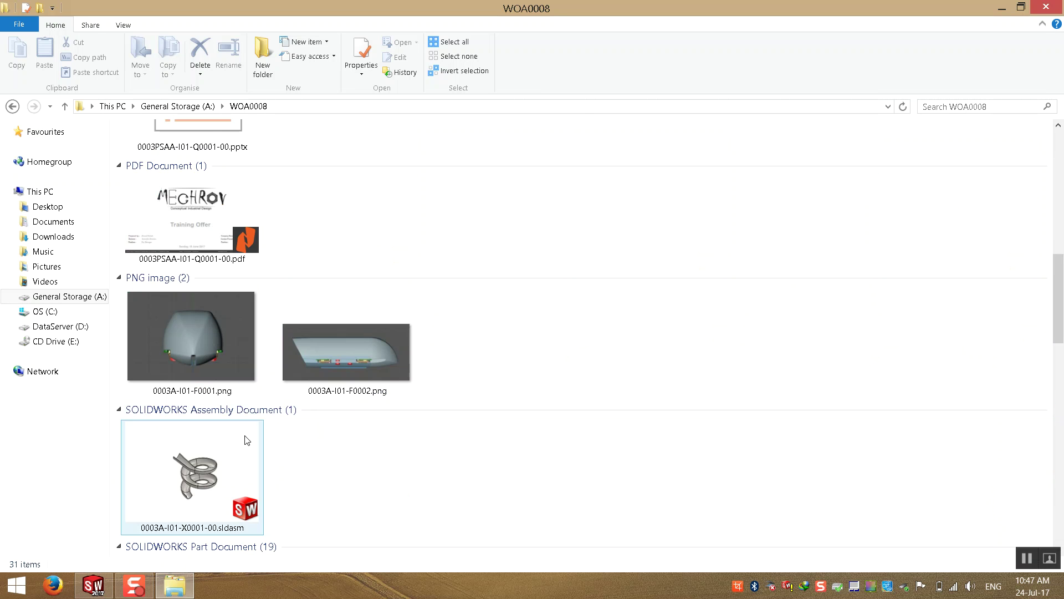
{"action": "scroll", "coordinate": [222, 410], "scroll_direction": "down", "scroll_amount": 5}
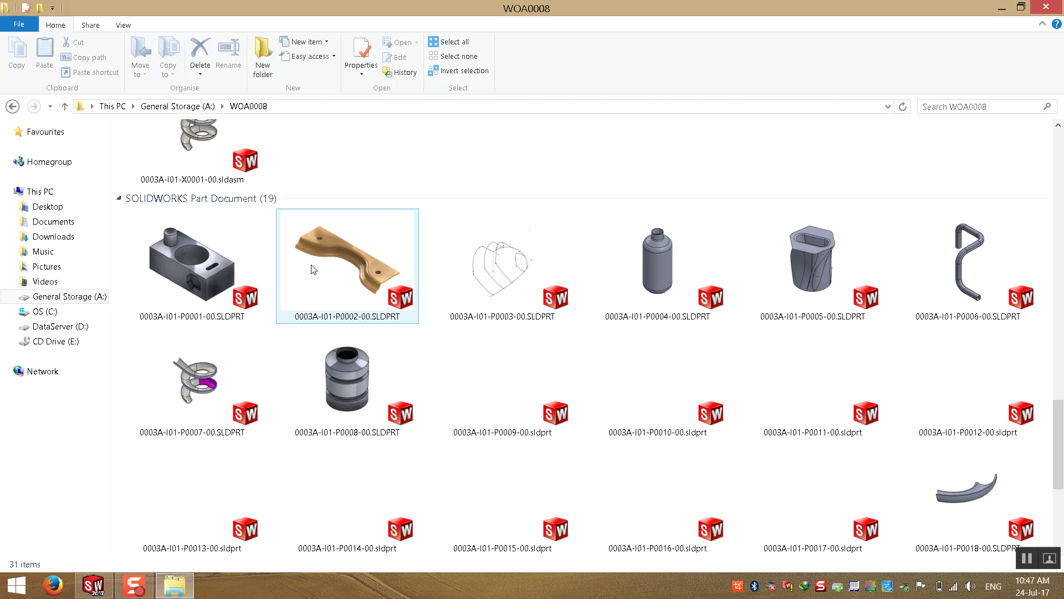
{"action": "left_click", "coordinate": [213, 275]}
{"action": "scroll", "coordinate": [217, 284], "scroll_direction": "down", "scroll_amount": 3}
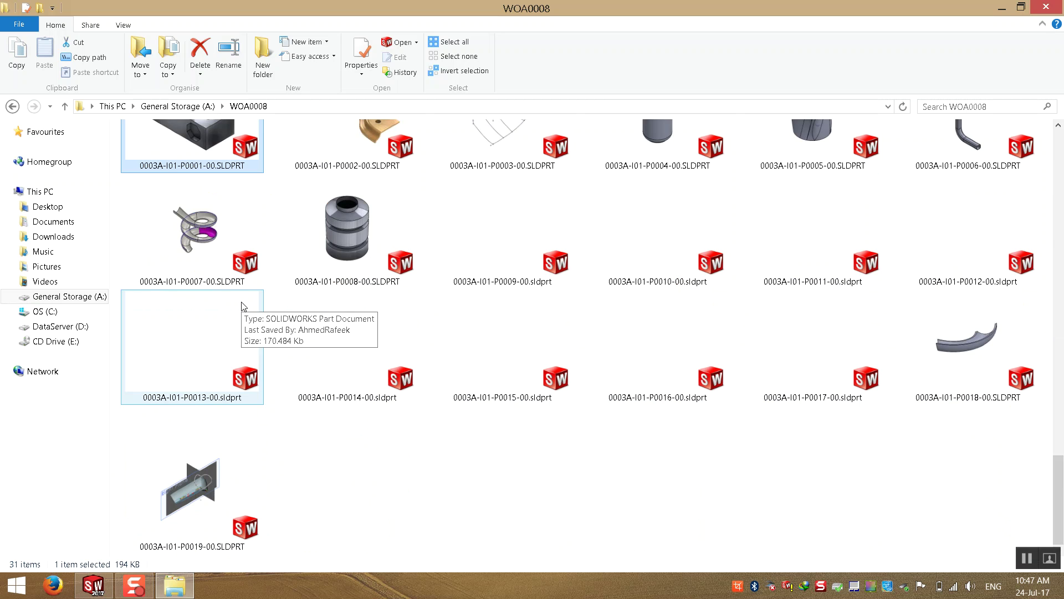
{"action": "left_click", "coordinate": [324, 477]}
- Rename the 0003A-I01-P0019-00 part file as 0003A-I01-P0019-00-Excersize 1
{"action": "left_click", "coordinate": [247, 469]}
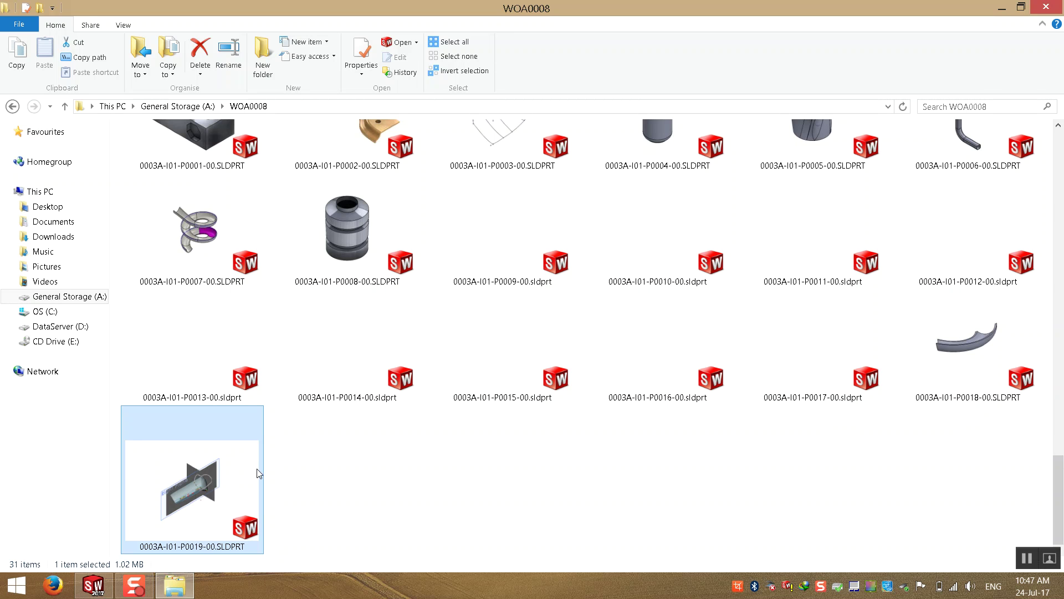
{"action": "left_click", "coordinate": [183, 548]}
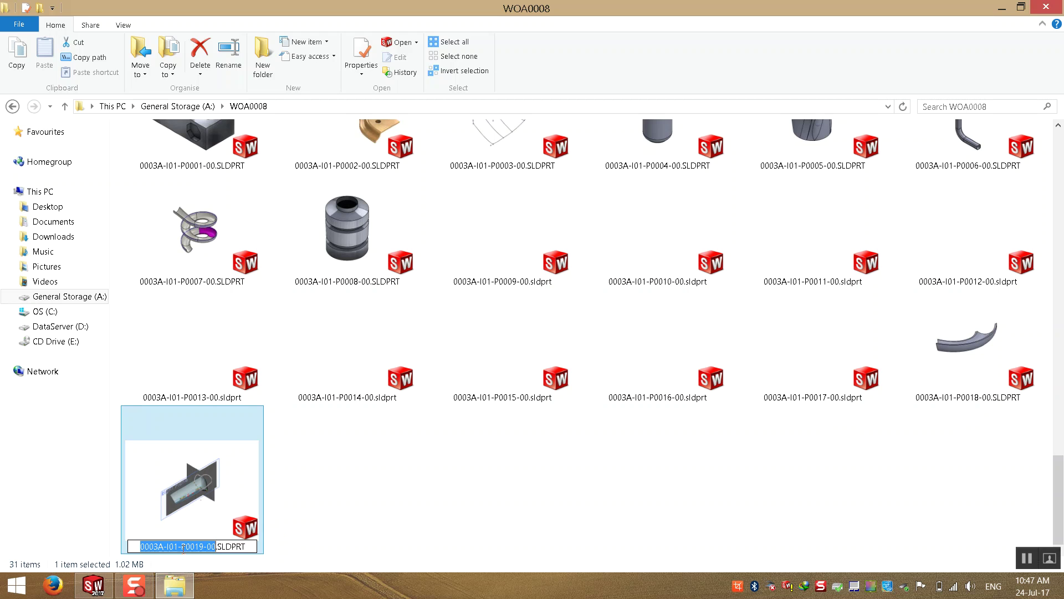
{"action": "key", "text": "Right"}
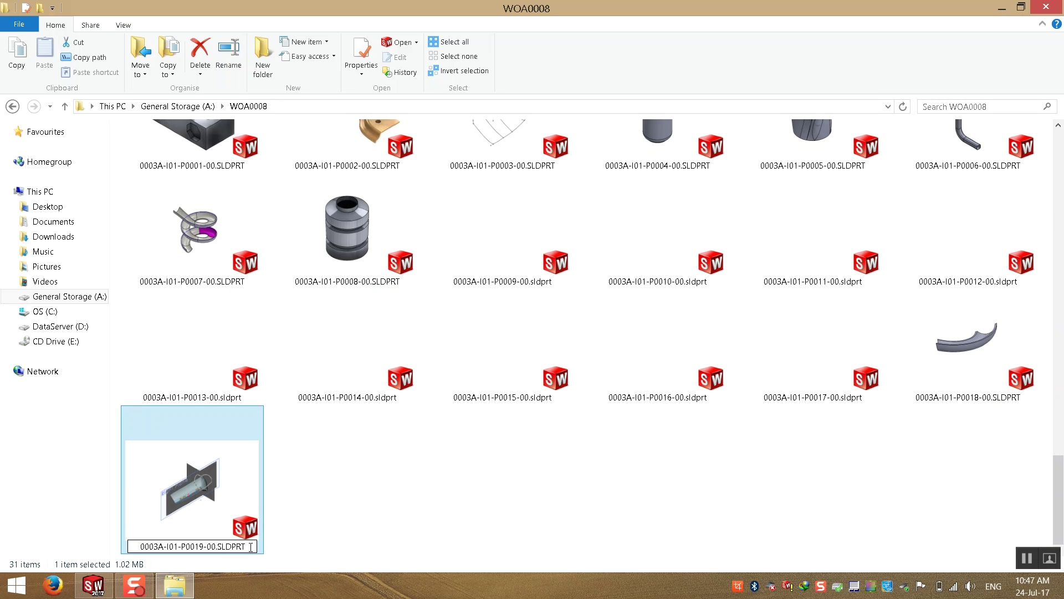
{"action": "type", "text": "-E"}
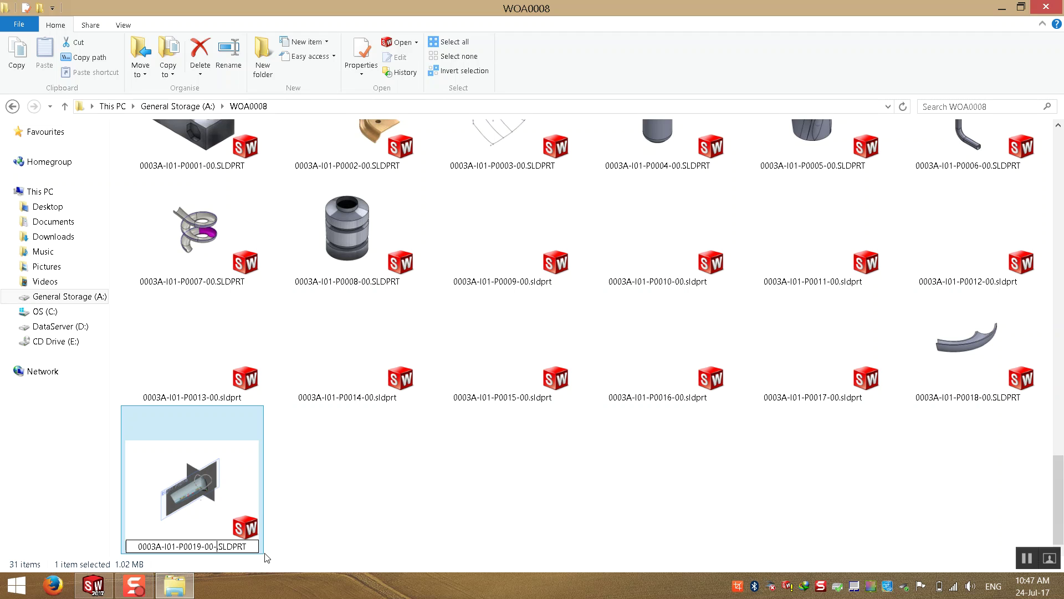
{"action": "type", "text": "xcer"}
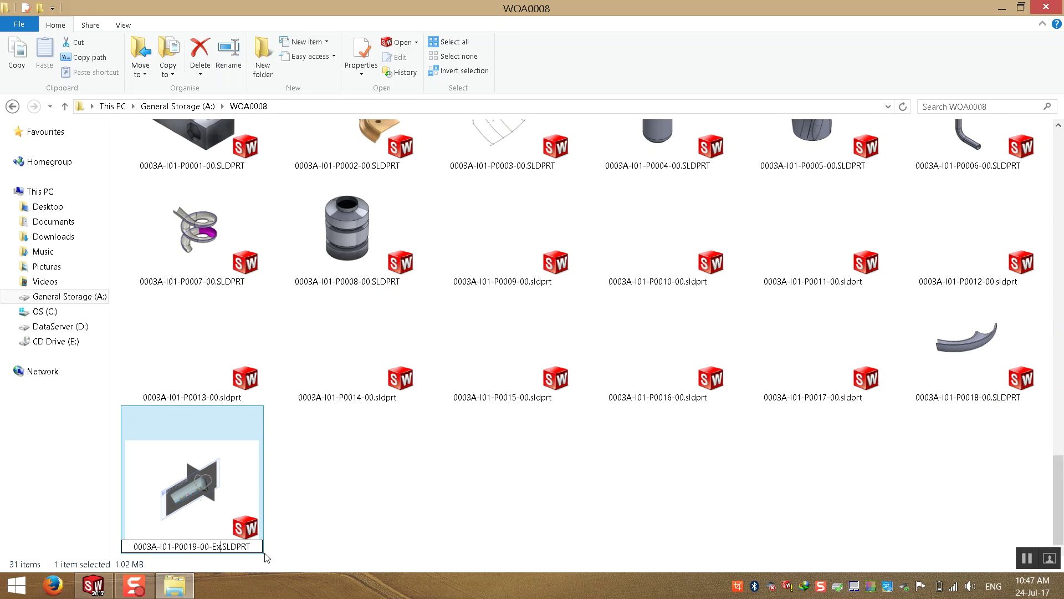
{"action": "type", "text": "size "}
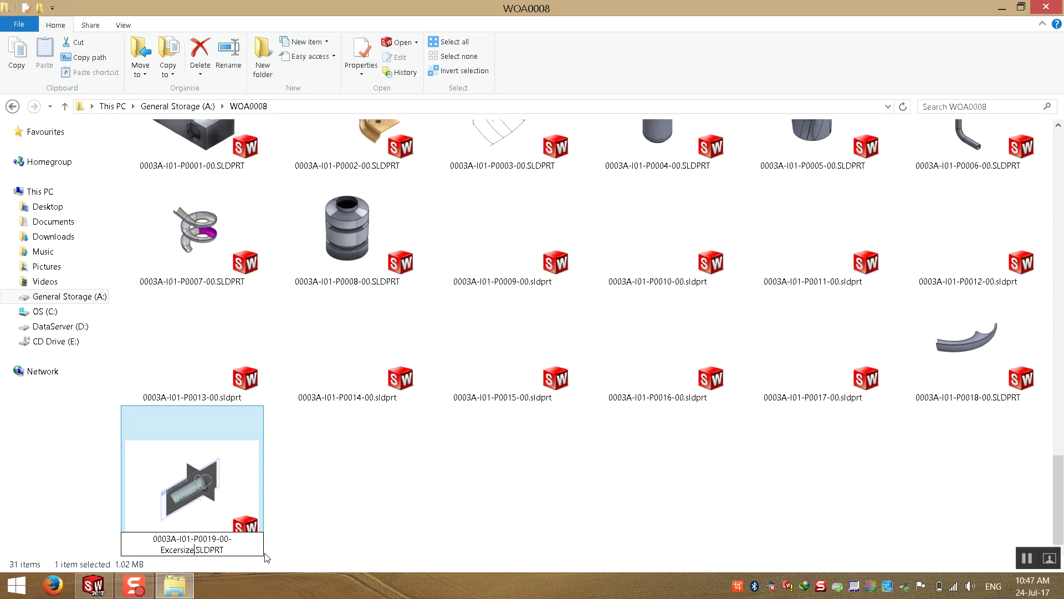
{"action": "type", "text": "1"}
{"action": "left_click", "coordinate": [443, 468]}
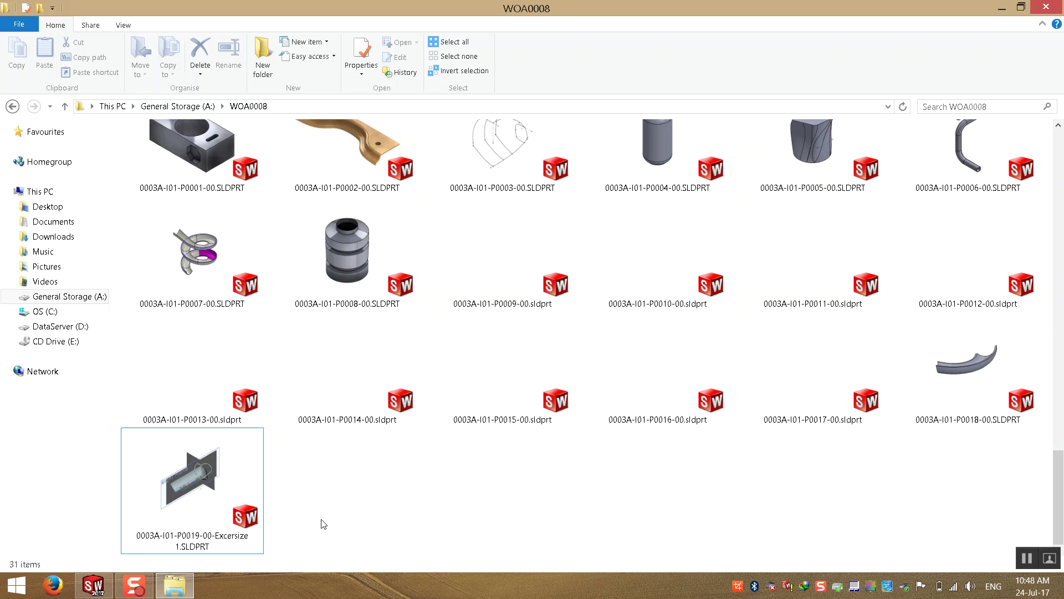
- Review the course videos, documents, pictures and part files in the WOA0008 folder, and close the folder window
{"action": "scroll", "coordinate": [322, 521], "scroll_direction": "up", "scroll_amount": 10}
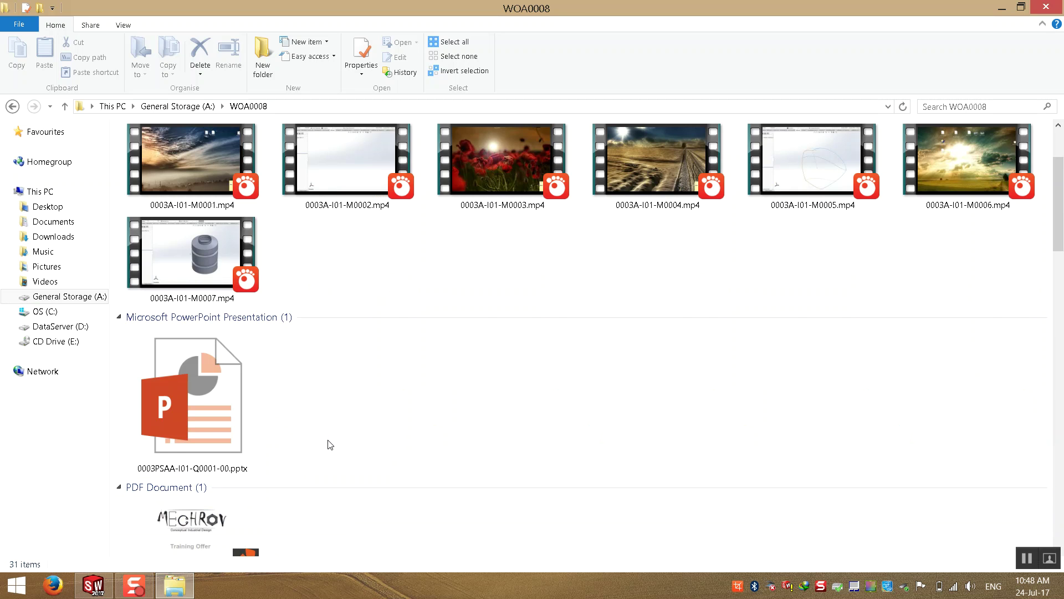
{"action": "scroll", "coordinate": [330, 444], "scroll_direction": "down", "scroll_amount": 10}
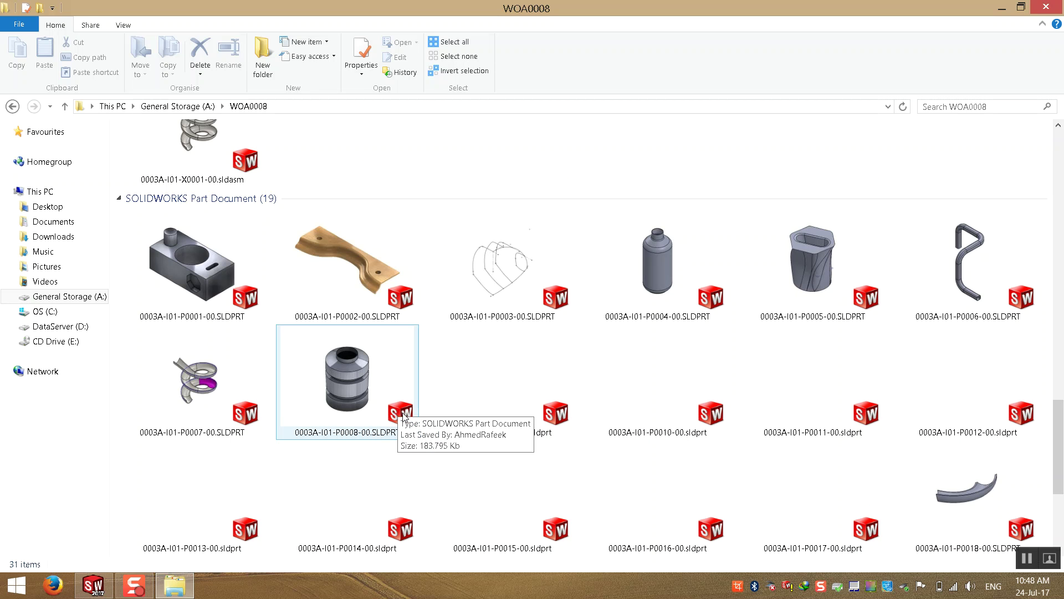
{"action": "scroll", "coordinate": [398, 411], "scroll_direction": "down", "scroll_amount": 2}
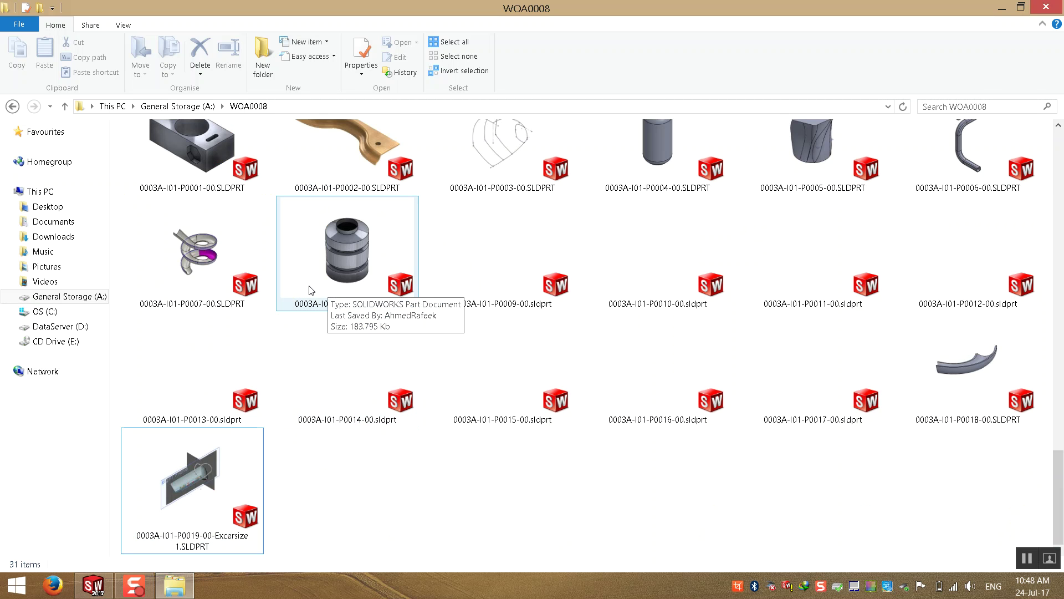
{"action": "scroll", "coordinate": [340, 311], "scroll_direction": "up", "scroll_amount": 15}
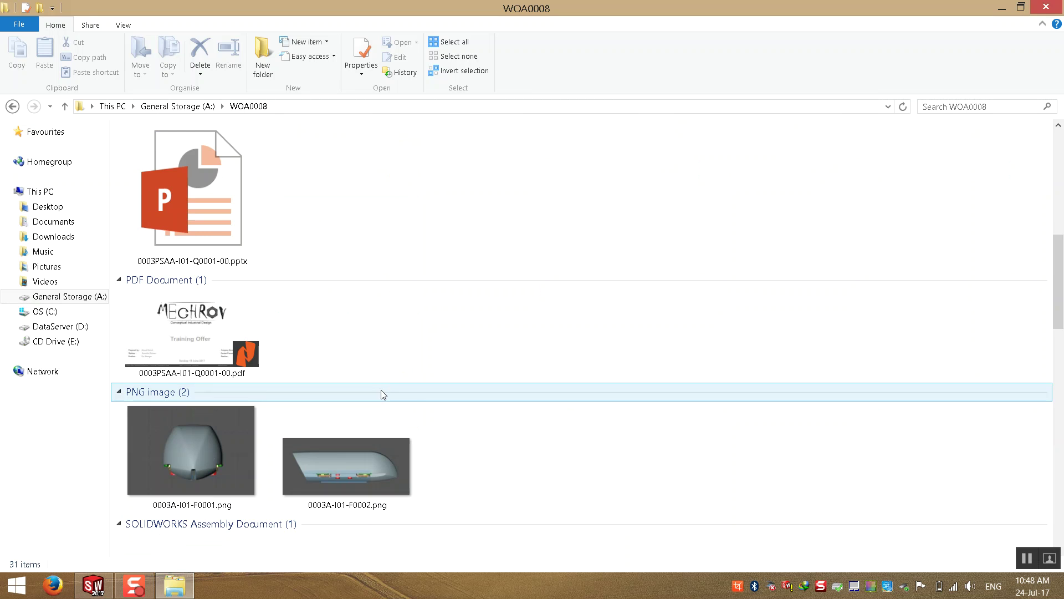
{"action": "scroll", "coordinate": [381, 394], "scroll_direction": "up", "scroll_amount": 3}
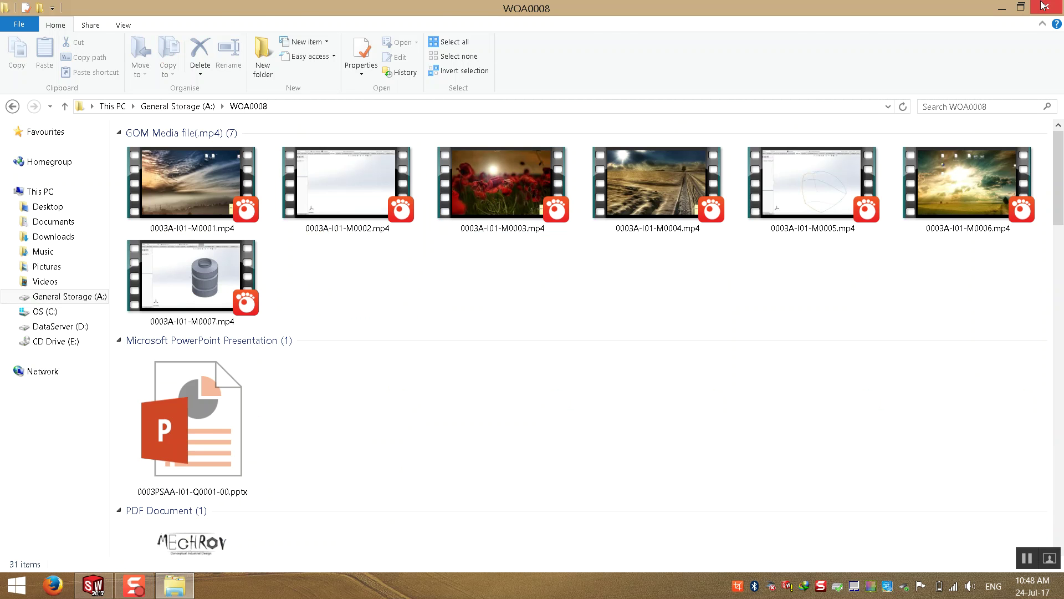
{"action": "left_click", "coordinate": [1044, 6]}
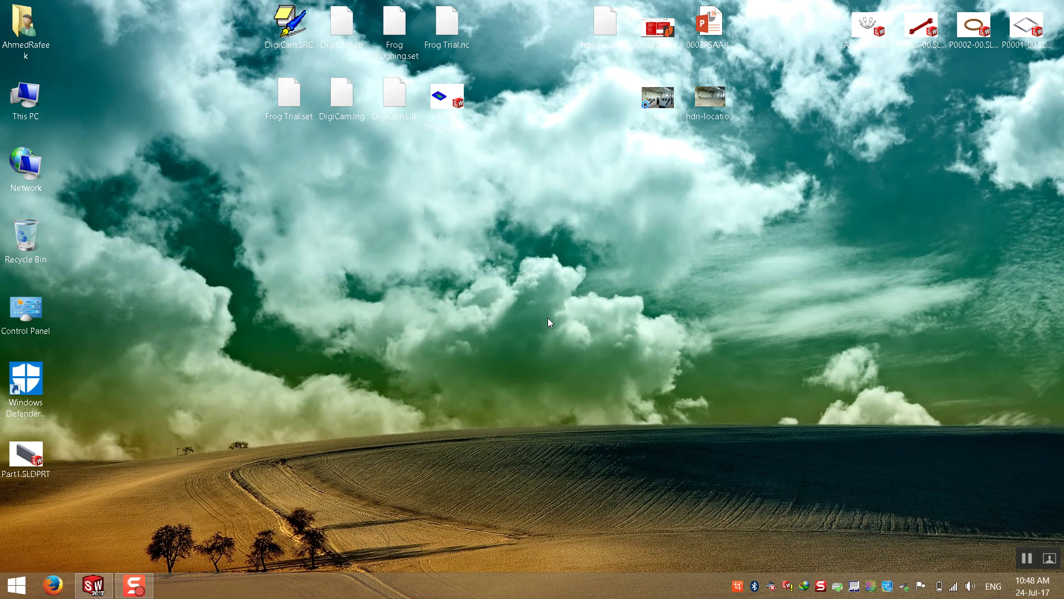
- Switch to SOLIDWORKS and create a new document from the Part template
{"action": "left_click", "coordinate": [93, 584]}
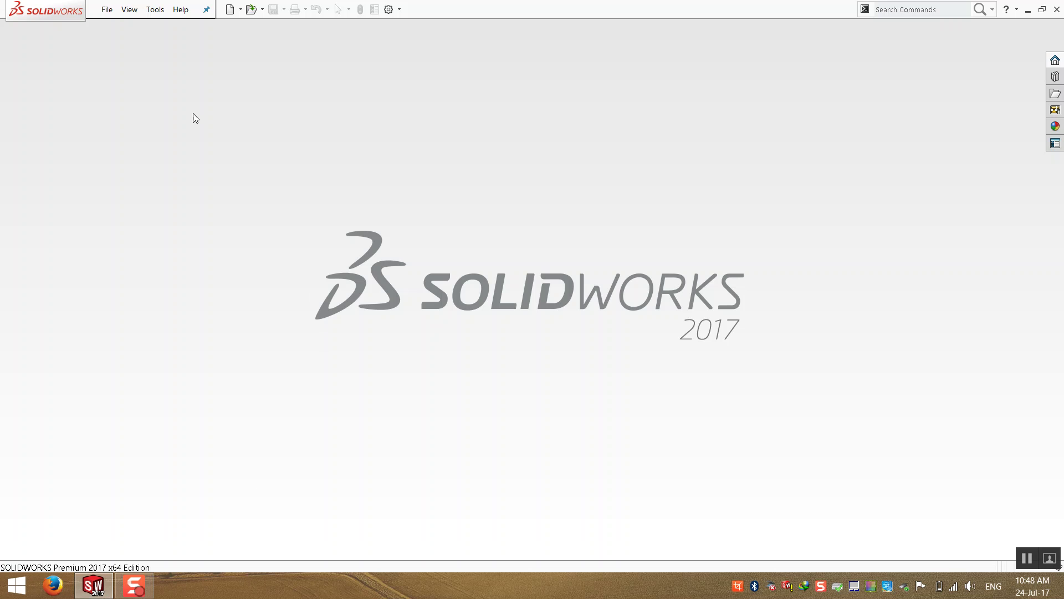
{"action": "left_click", "coordinate": [107, 10]}
{"action": "left_click", "coordinate": [117, 27]}
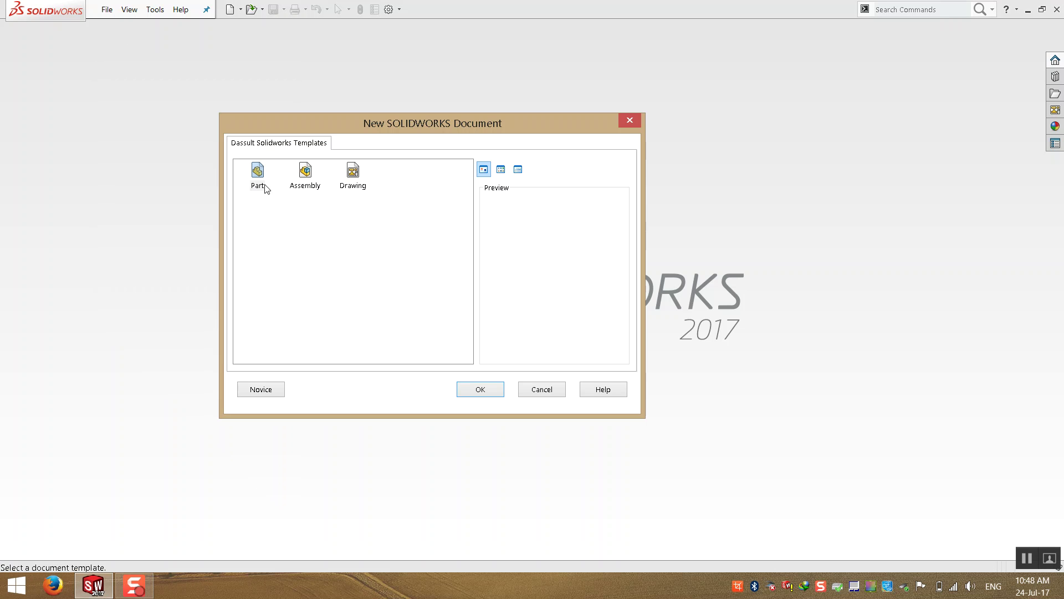
{"action": "left_click", "coordinate": [256, 176]}
{"action": "left_click", "coordinate": [482, 390]}
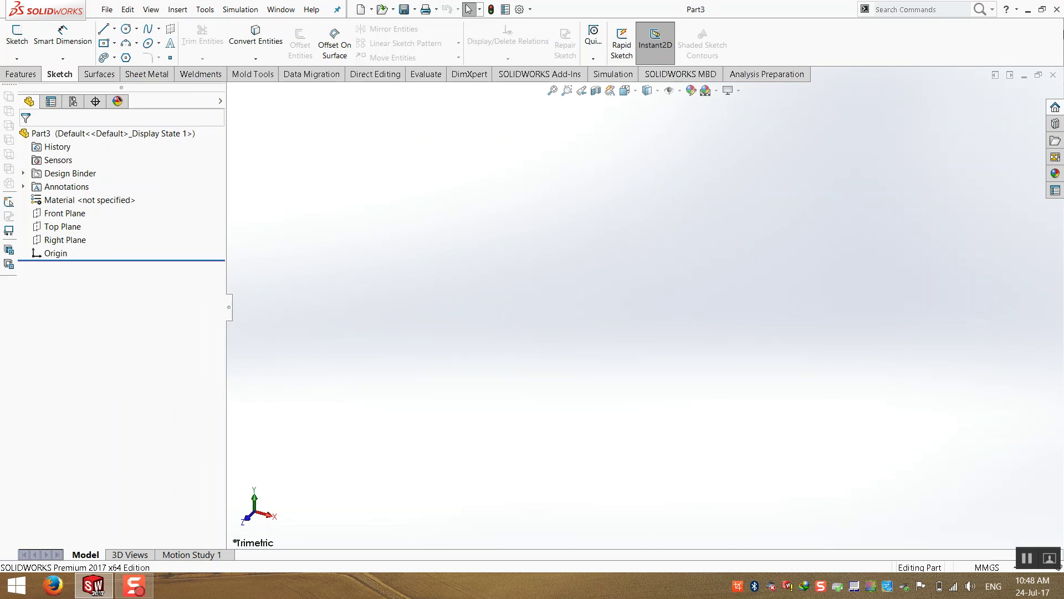
- Close the empty part and start another new document from the Part template
{"action": "left_click", "coordinate": [1053, 75]}
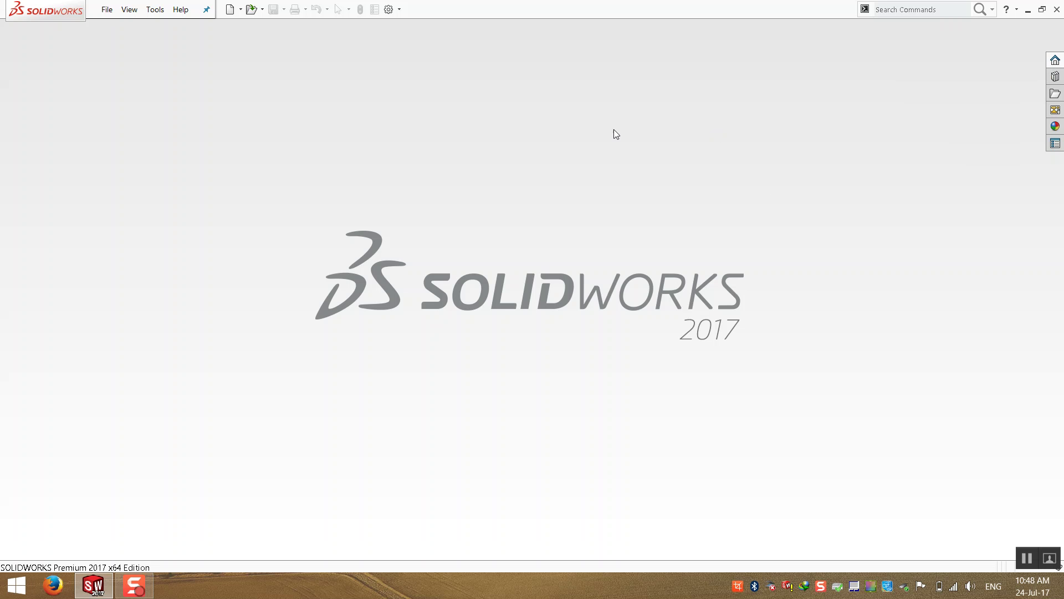
{"action": "left_click", "coordinate": [107, 9]}
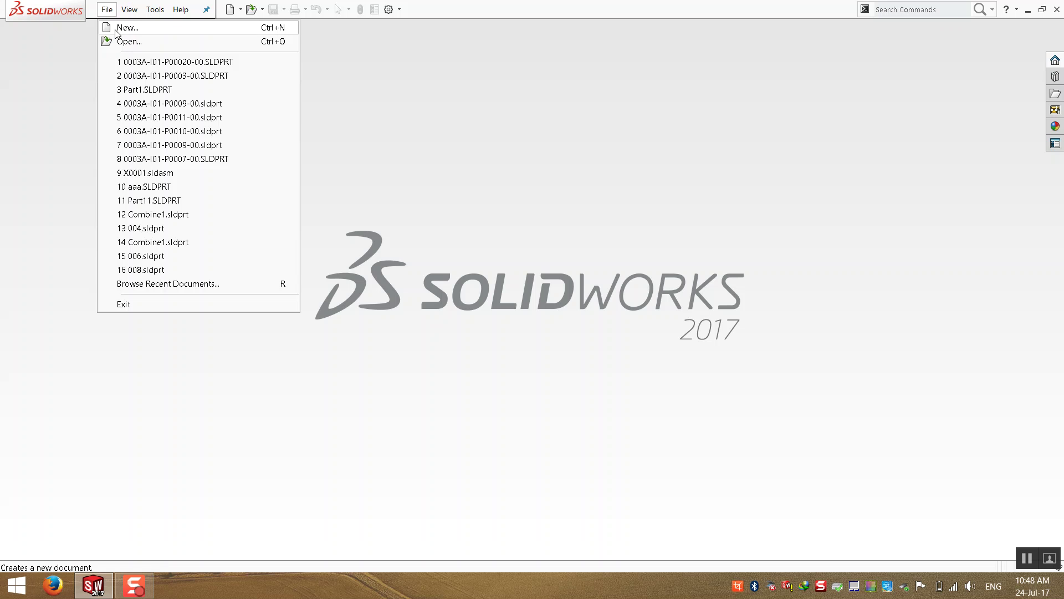
{"action": "left_click", "coordinate": [115, 30]}
{"action": "double_click", "coordinate": [261, 177]}
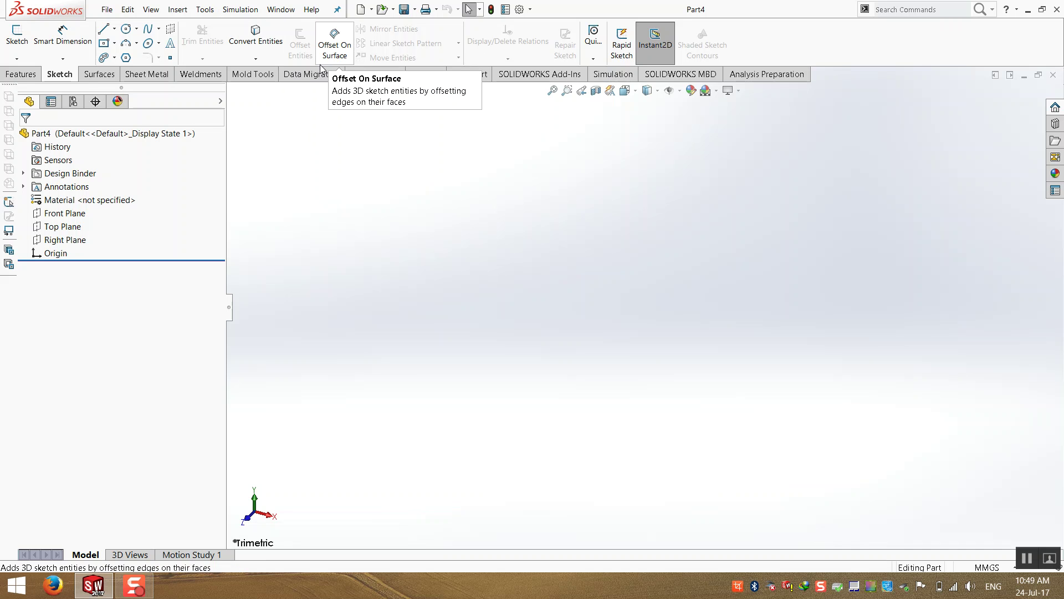
- Start an Extruded Boss/Base on the Top Plane and sketch a circle about 103 mm in diameter centred on the origin
{"action": "left_click", "coordinate": [8, 78]}
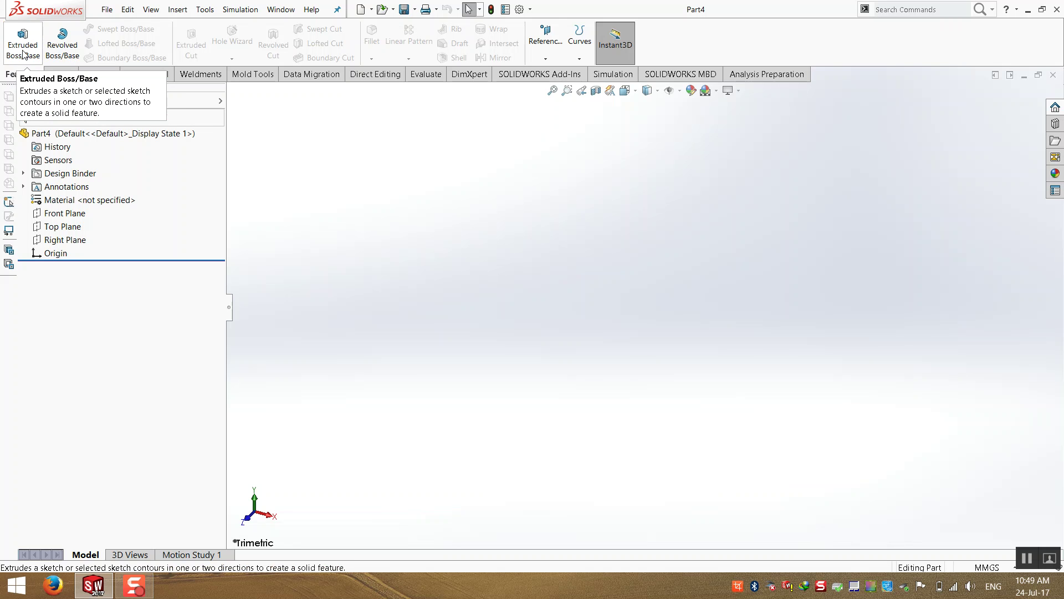
{"action": "left_click", "coordinate": [22, 50]}
{"action": "left_click", "coordinate": [392, 327]}
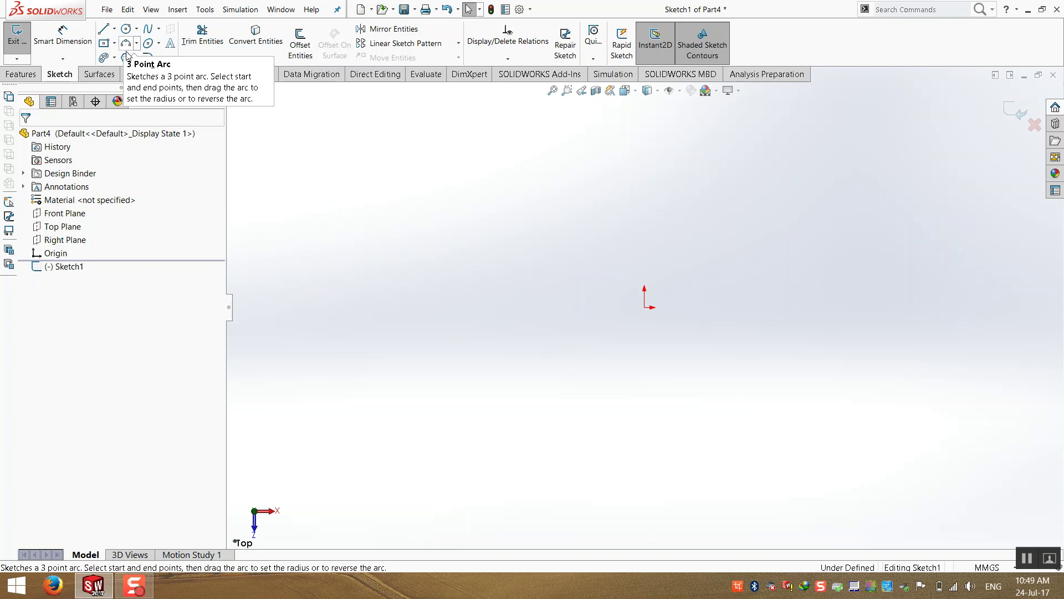
{"action": "left_click", "coordinate": [645, 307]}
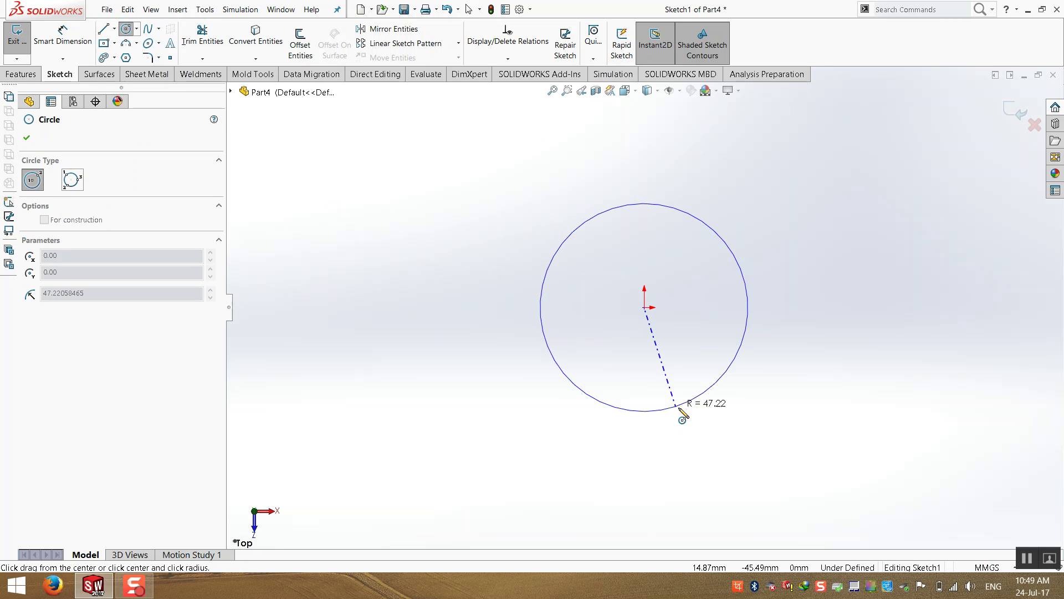
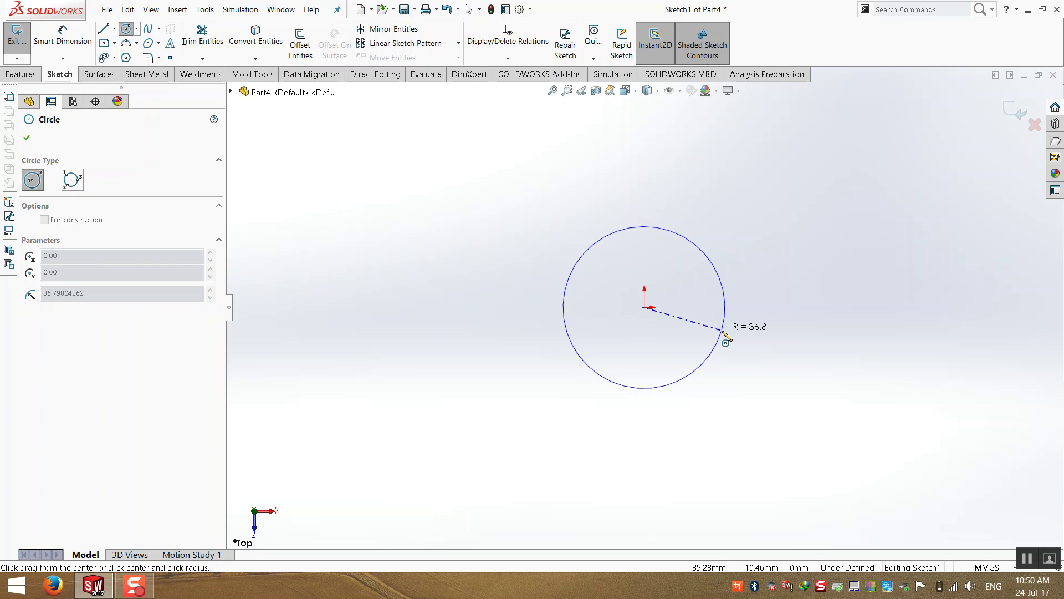
{"action": "left_click", "coordinate": [755, 335]}
{"action": "key", "text": "Escape"}
{"action": "scroll", "coordinate": [815, 311], "scroll_direction": "down", "scroll_amount": 2}
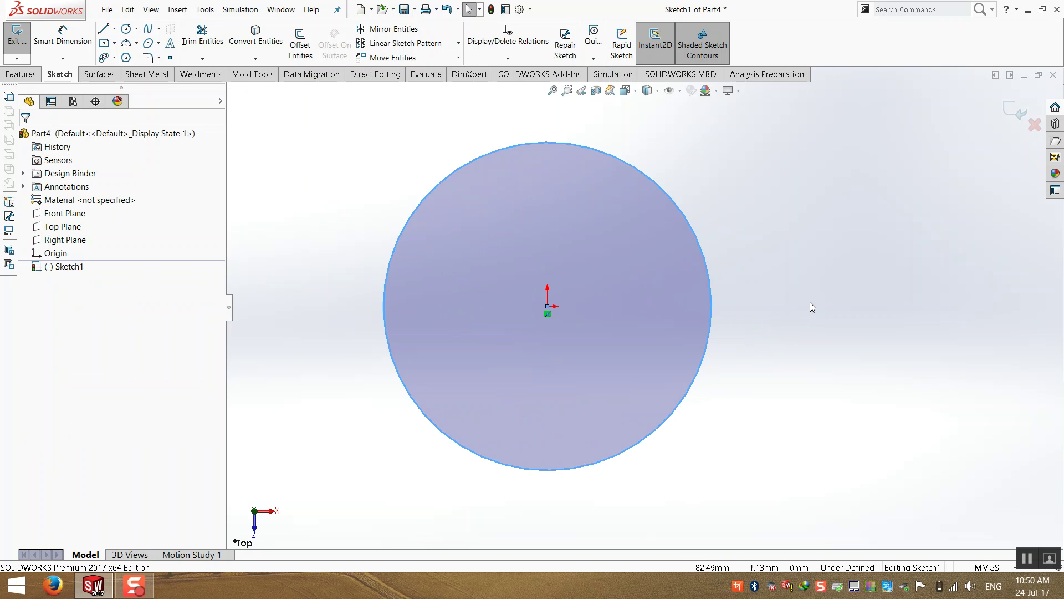
{"action": "scroll", "coordinate": [642, 308], "scroll_direction": "up", "scroll_amount": 2}
- Dimension the circle's diameter at 1000 mm
{"action": "left_click", "coordinate": [74, 42]}
{"action": "left_click", "coordinate": [493, 213]}
{"action": "left_click", "coordinate": [443, 194]}
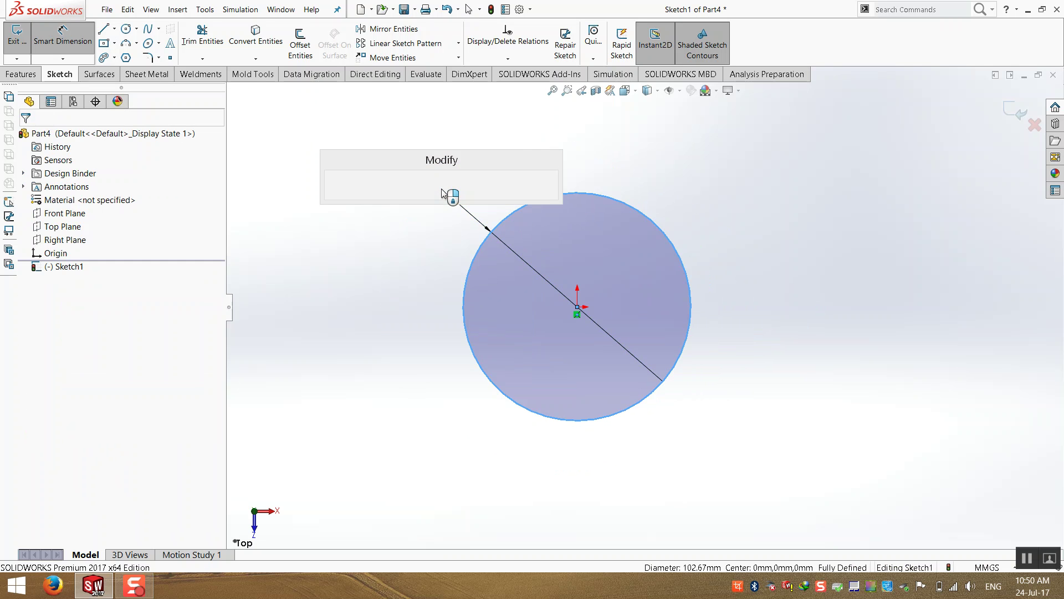
{"action": "type", "text": "1000"}
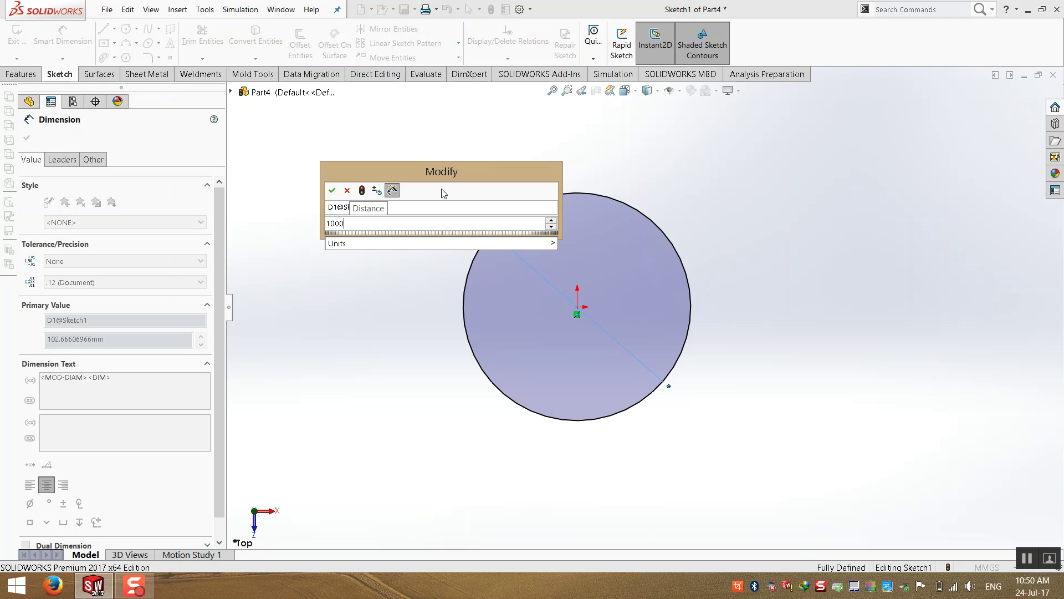
{"action": "key", "text": "Return"}
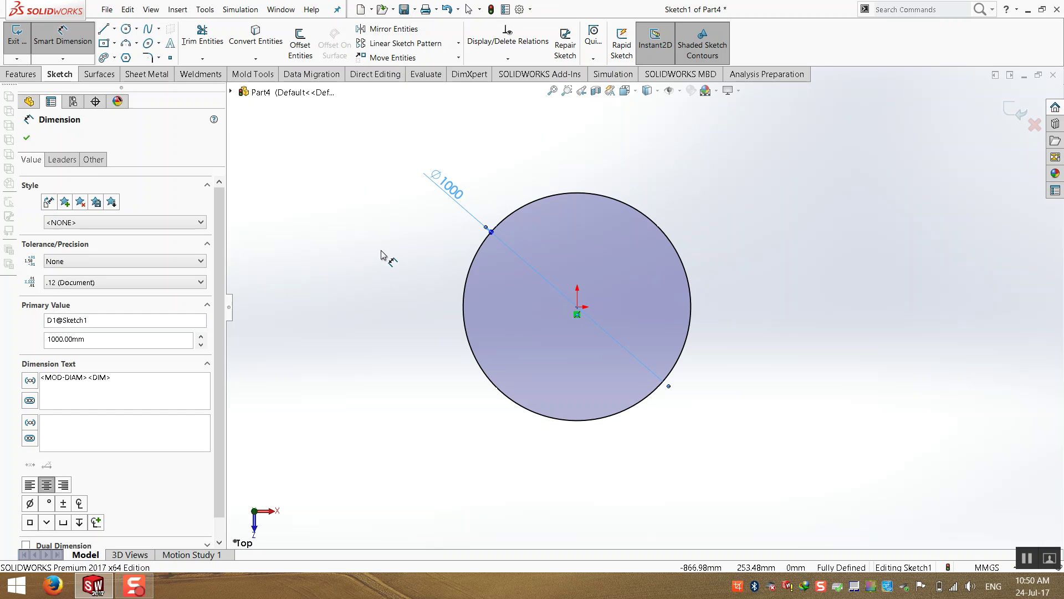
{"action": "key", "text": "Escape"}
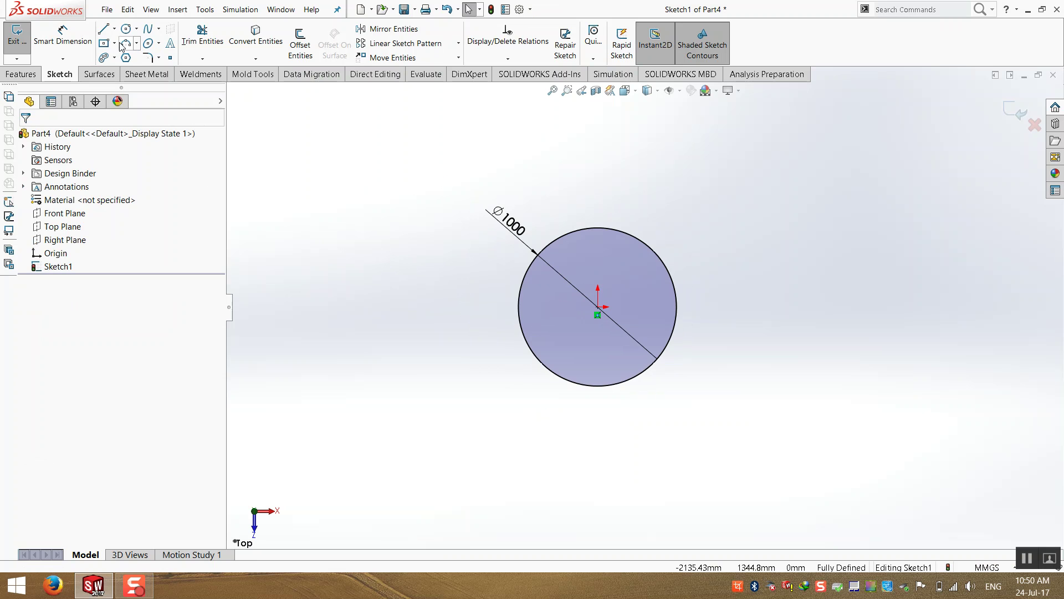
{"action": "left_click", "coordinate": [127, 44]}
{"action": "scroll", "coordinate": [603, 250], "scroll_direction": "down", "scroll_amount": 2}
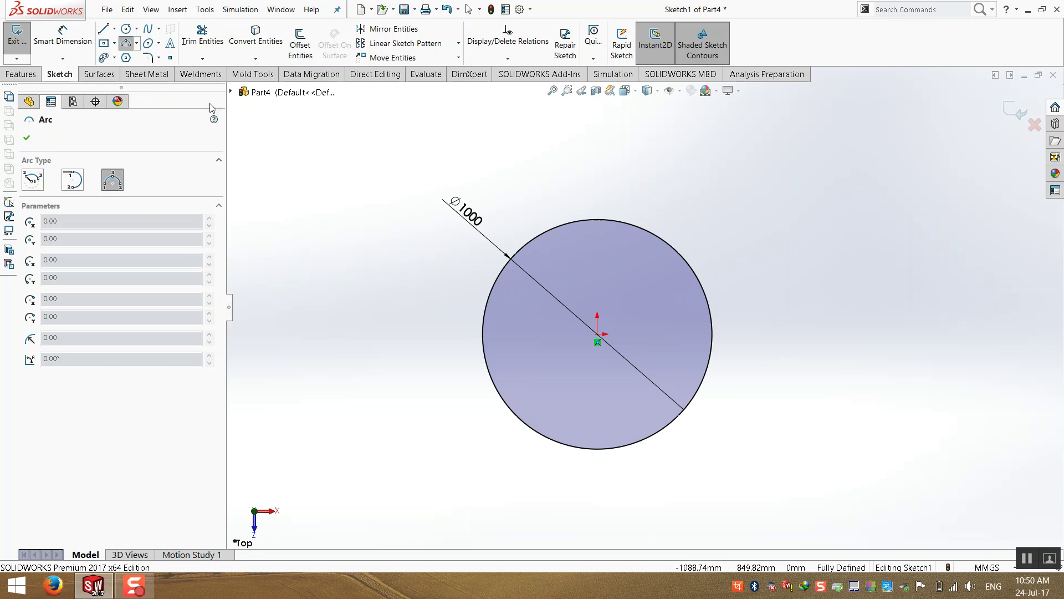
{"action": "key", "text": "Escape"}
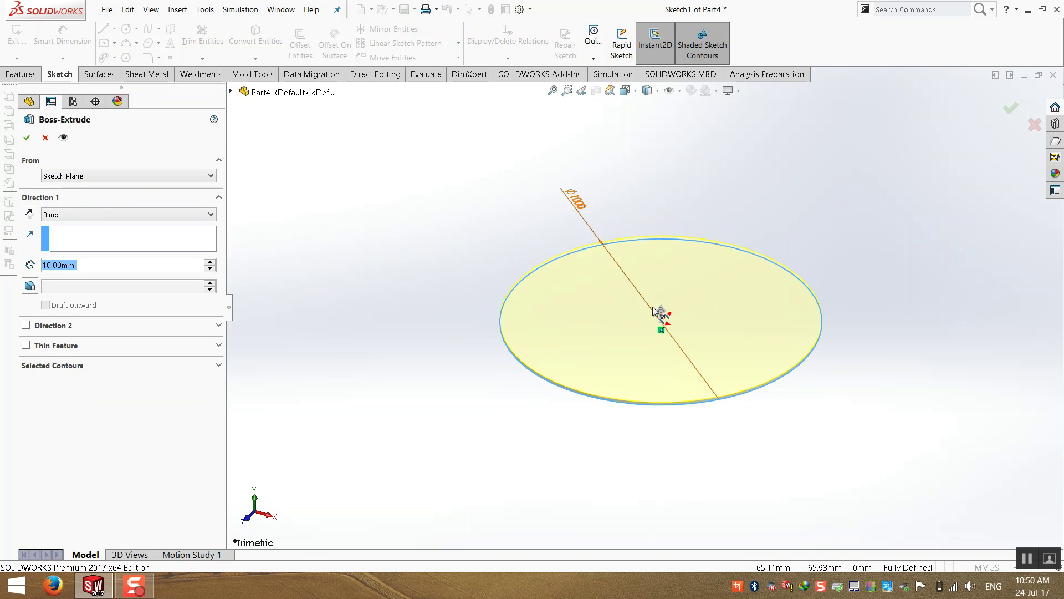
- Try extruding the 1000 mm circle about 447 mm upward, and discard the extrusion together with its sketch
{"action": "left_click_drag", "start_coordinate": [663, 312], "coordinate": [661, 188]}
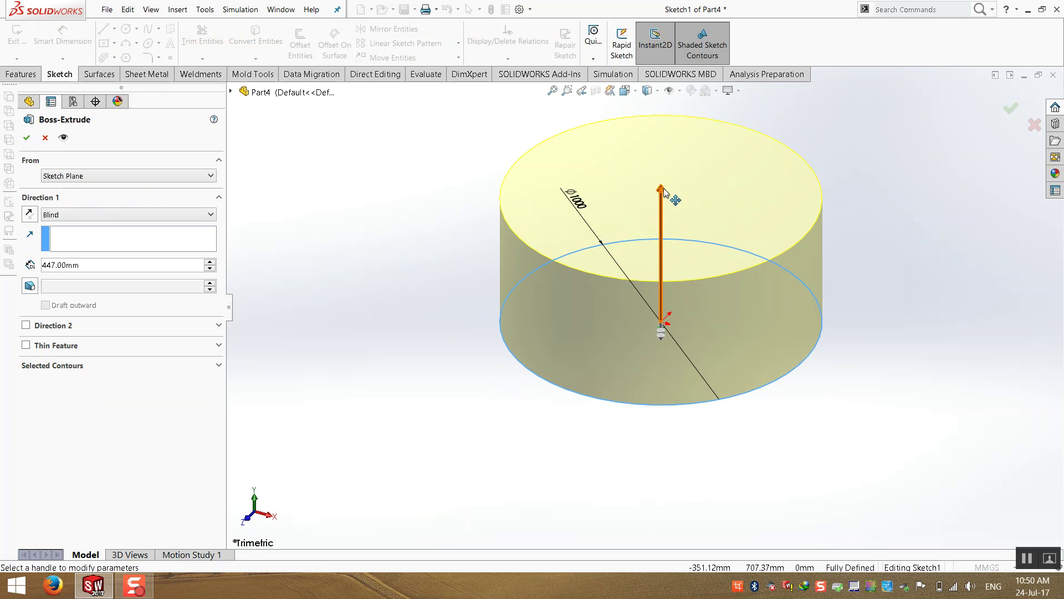
{"action": "left_click", "coordinate": [45, 137]}
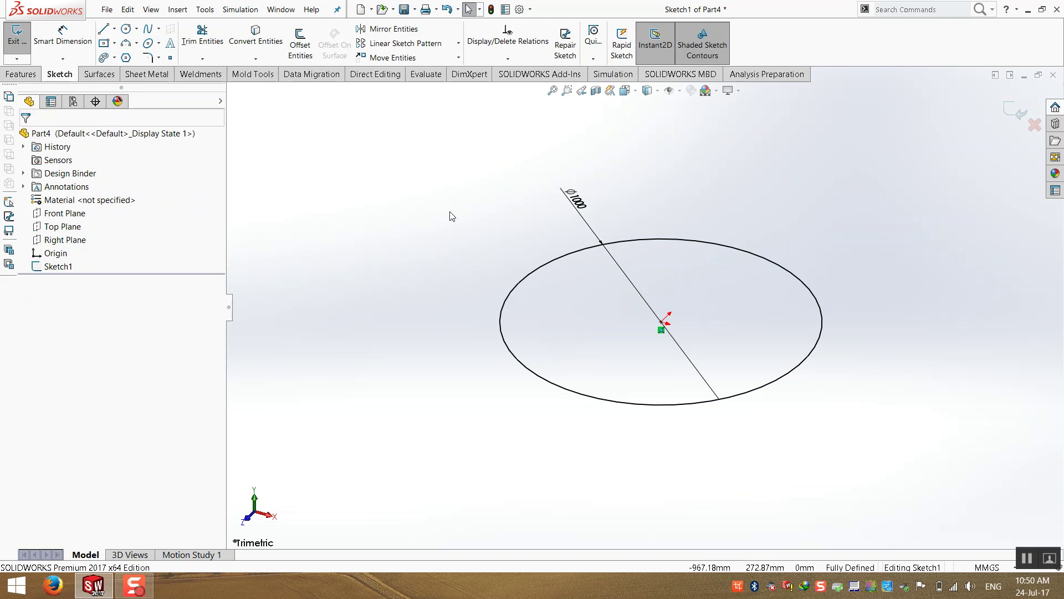
{"action": "left_click", "coordinate": [1021, 105]}
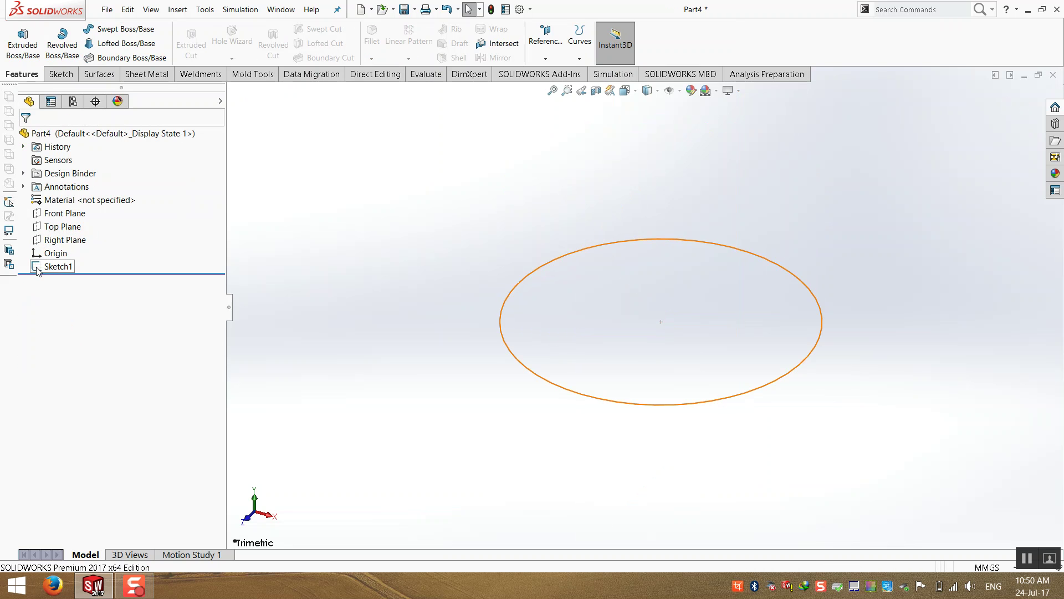
{"action": "left_click", "coordinate": [56, 266]}
{"action": "key", "text": "Delete"}
{"action": "key", "text": "Return"}
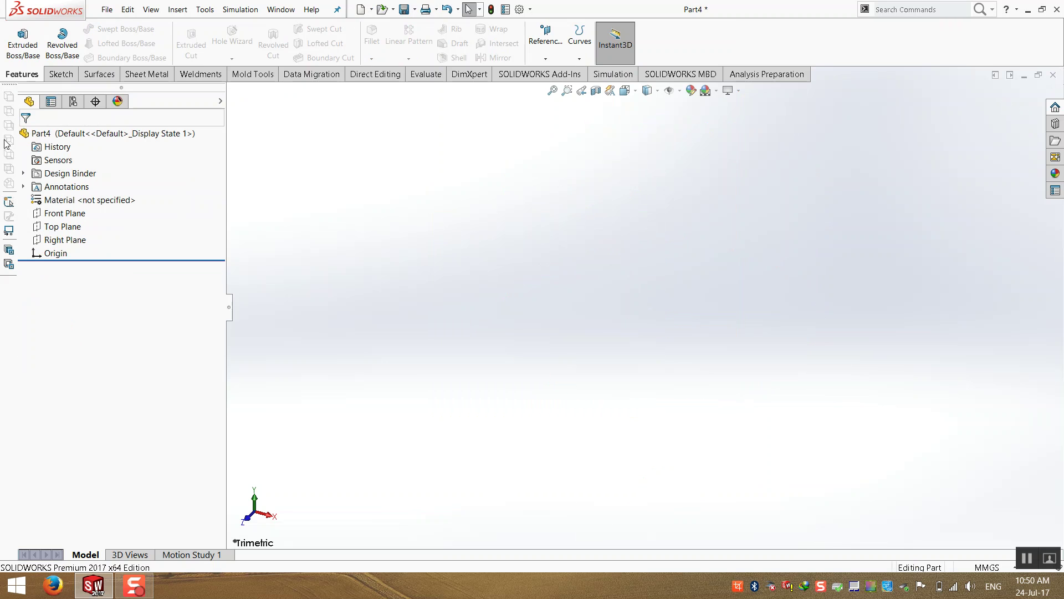
- Create a separate sketch on the Top Plane with a circle about 68 mm in radius centred on the origin, and exit it
{"action": "left_click", "coordinate": [61, 74]}
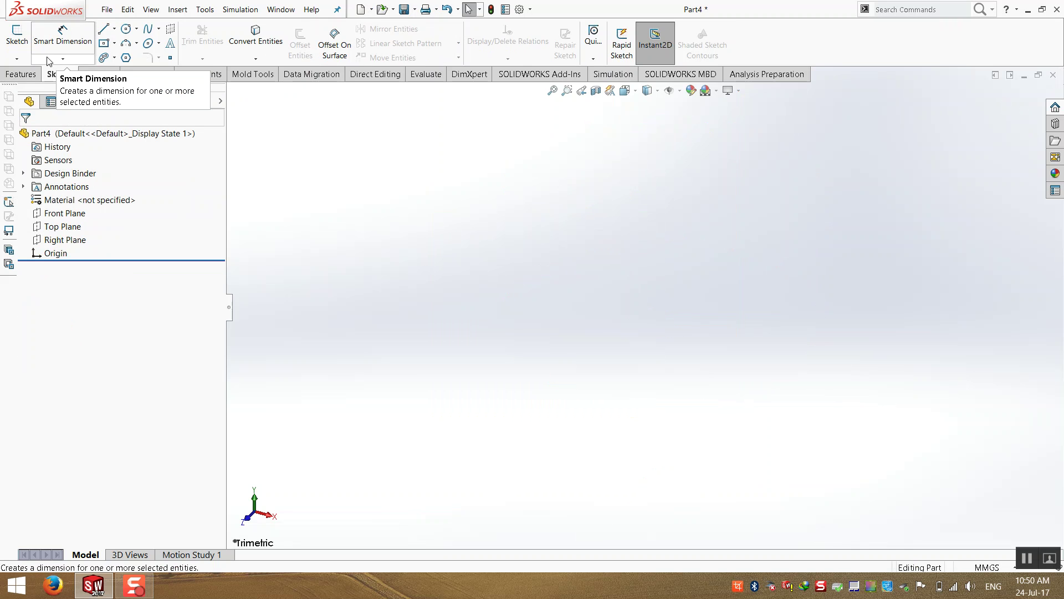
{"action": "left_click", "coordinate": [17, 35]}
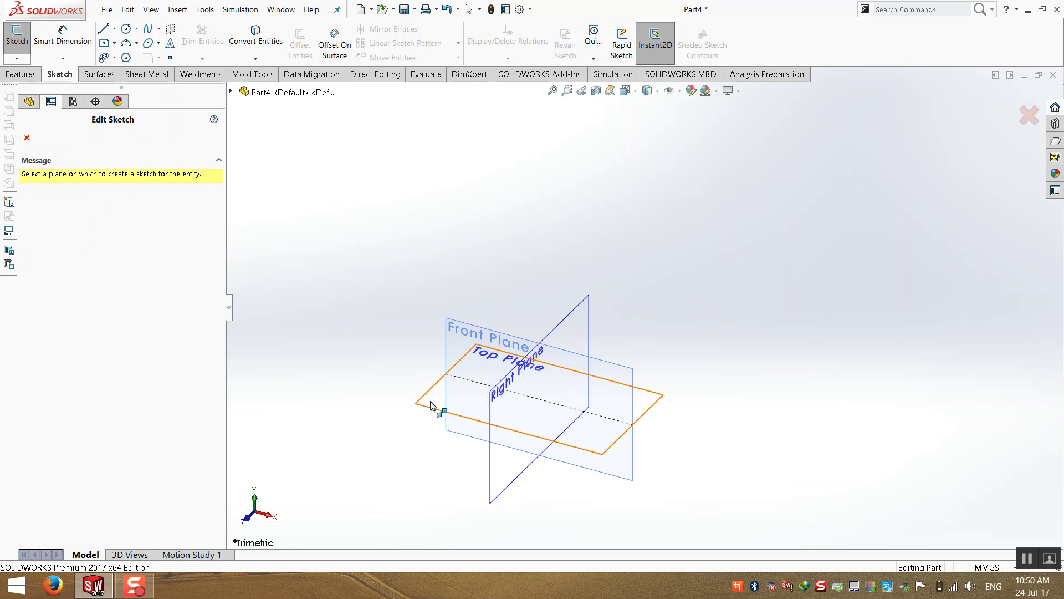
{"action": "left_click", "coordinate": [435, 406]}
{"action": "left_click", "coordinate": [127, 29]}
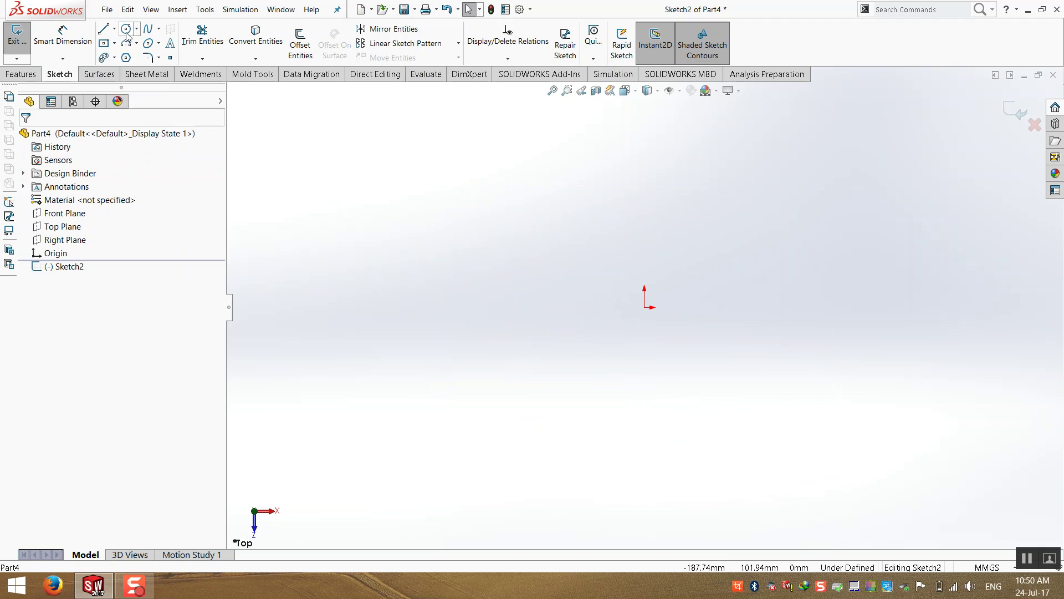
{"action": "left_click", "coordinate": [645, 307]}
{"action": "left_click", "coordinate": [566, 435]}
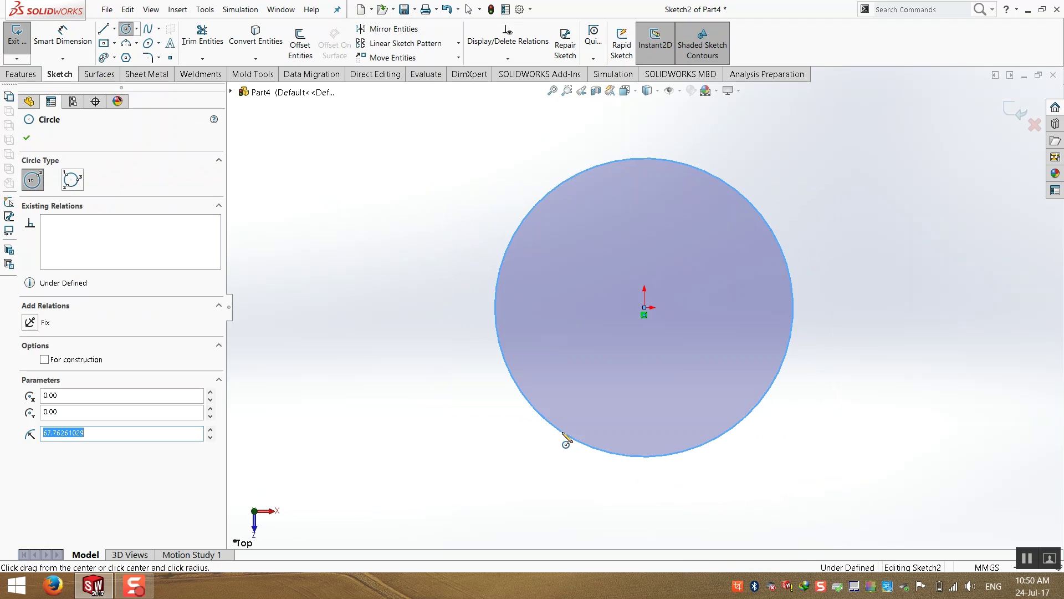
{"action": "left_click", "coordinate": [1018, 111]}
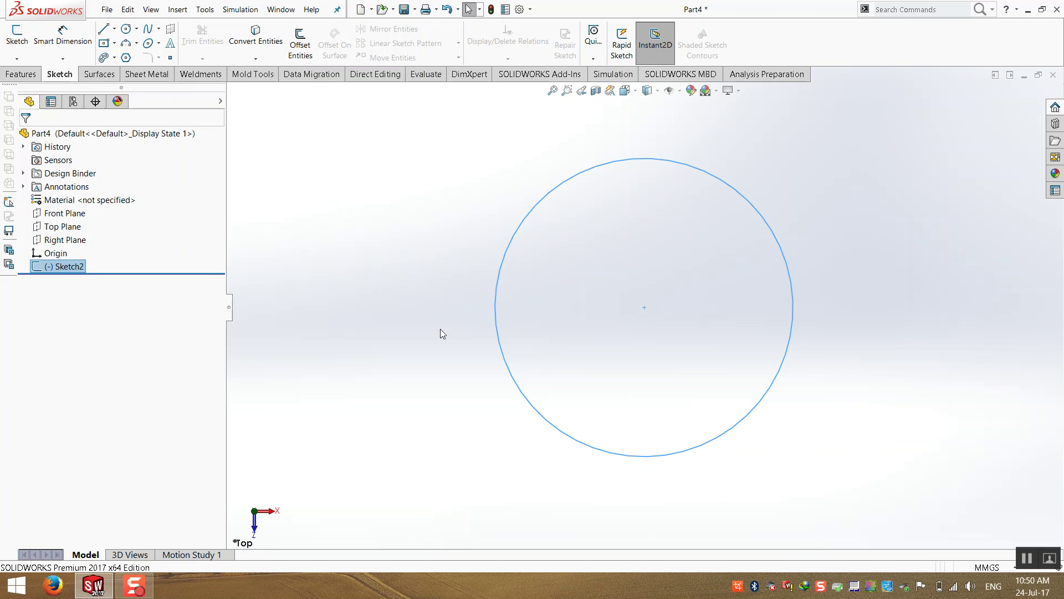
- Preview a 10 mm blind Extruded Boss/Base from the existing circle sketch, and discard it together with the sketch
{"action": "left_click", "coordinate": [450, 371]}
{"action": "left_click", "coordinate": [21, 73]}
{"action": "left_click", "coordinate": [22, 50]}
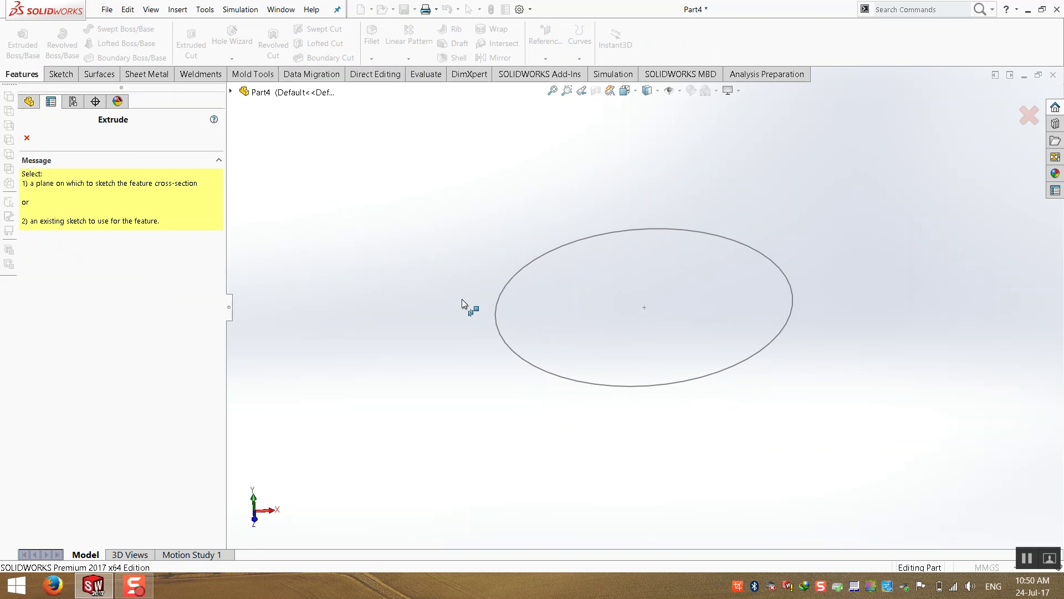
{"action": "left_click", "coordinate": [502, 342]}
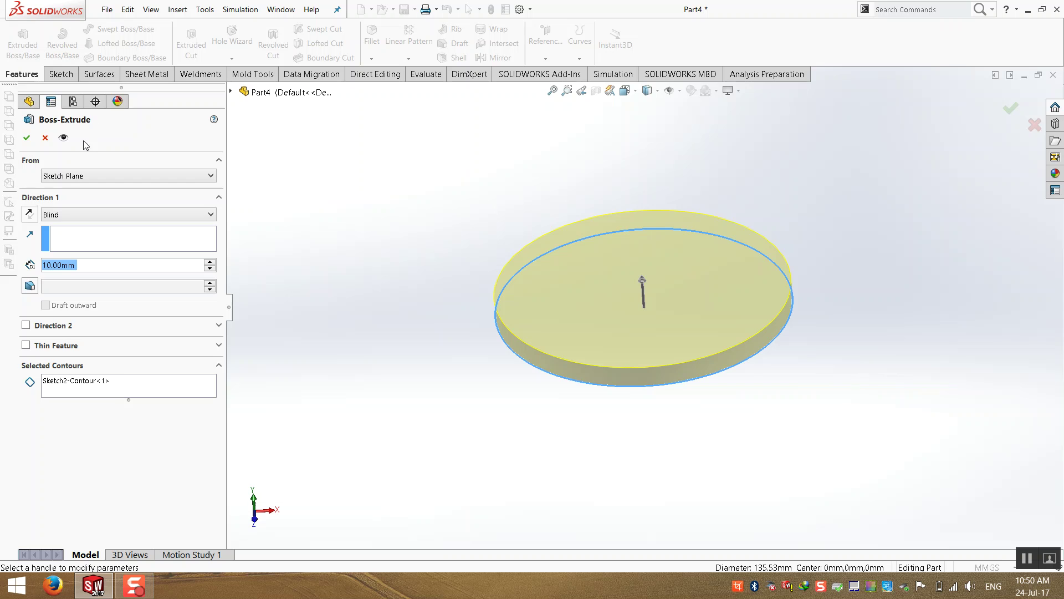
{"action": "left_click", "coordinate": [45, 138]}
{"action": "left_click", "coordinate": [56, 266]}
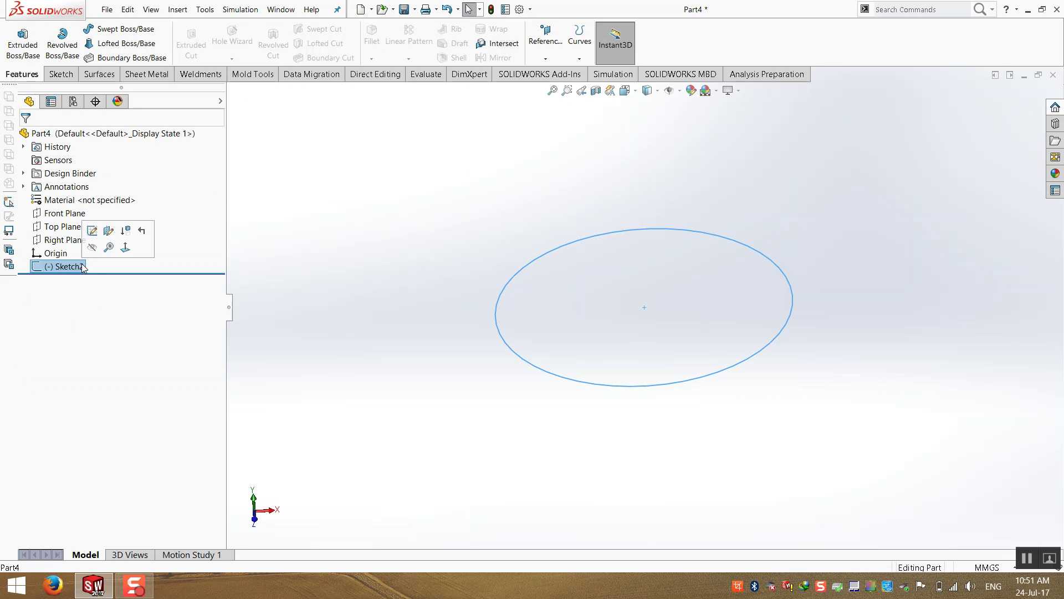
{"action": "key", "text": "Delete"}
{"action": "left_click", "coordinate": [404, 209]}
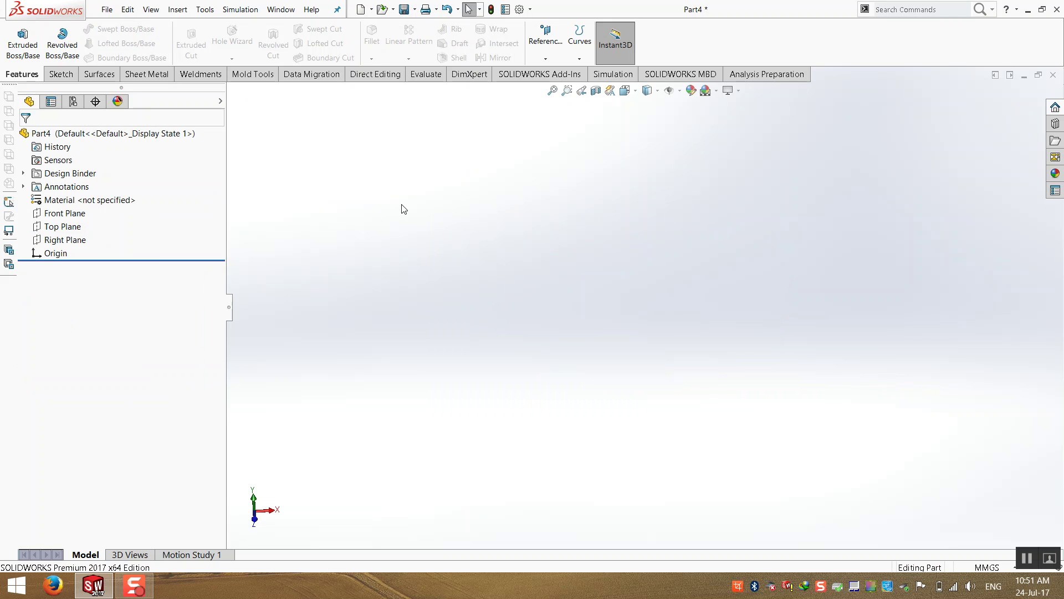
- Start an Extruded Boss/Base on the Top Plane and sketch a circle about 124 mm in diameter centred on the origin
{"action": "left_click", "coordinate": [25, 49]}
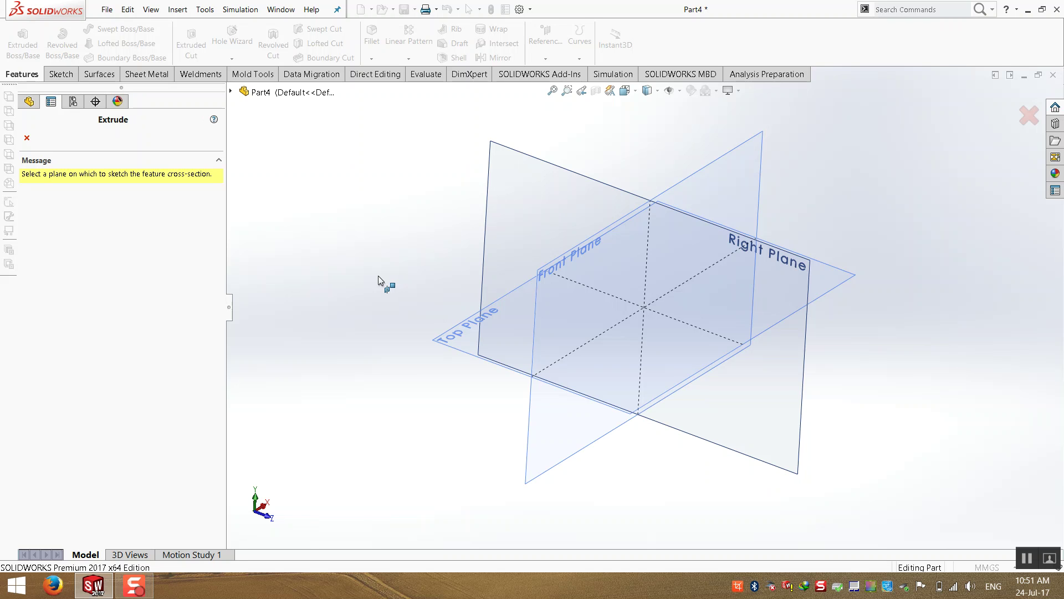
{"action": "left_click", "coordinate": [449, 345]}
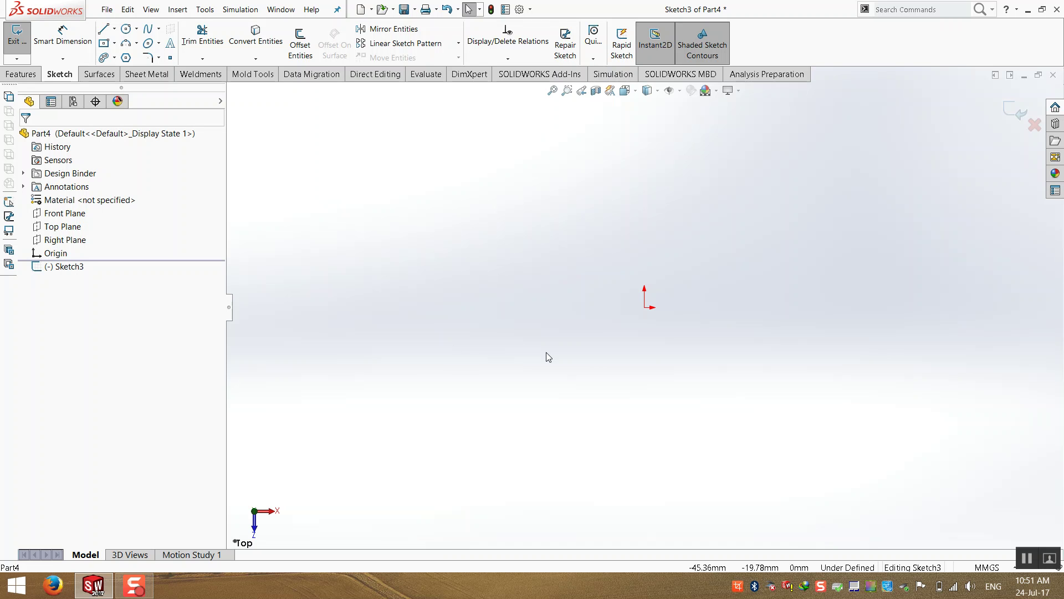
{"action": "left_click", "coordinate": [127, 31]}
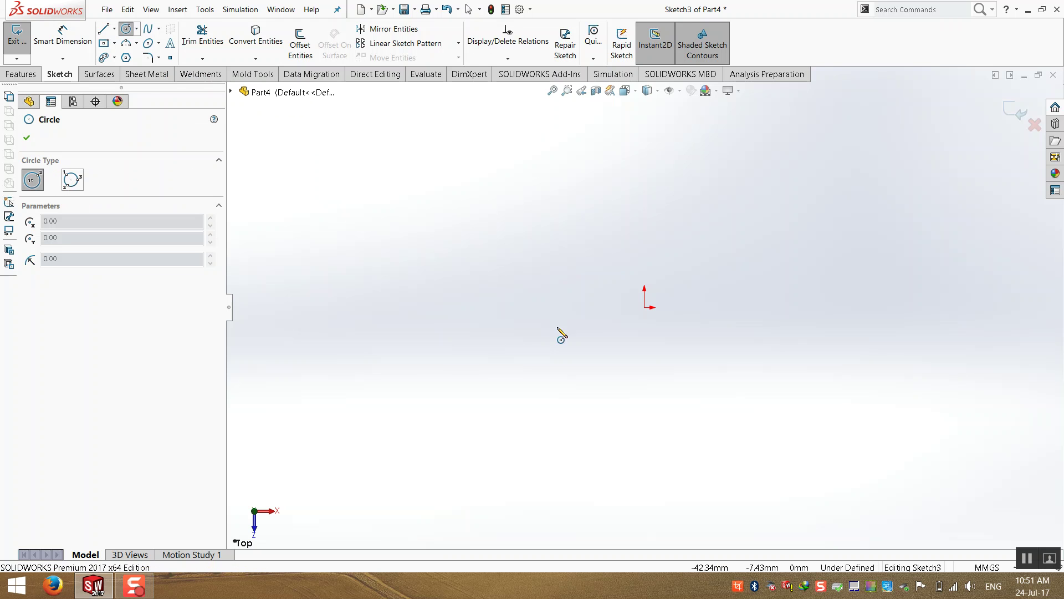
{"action": "left_click", "coordinate": [645, 308]}
{"action": "left_click", "coordinate": [608, 443]}
- Dimension the circle's diameter as 1000 mm and exit the sketch to preview the extrusion
{"action": "left_click", "coordinate": [63, 34]}
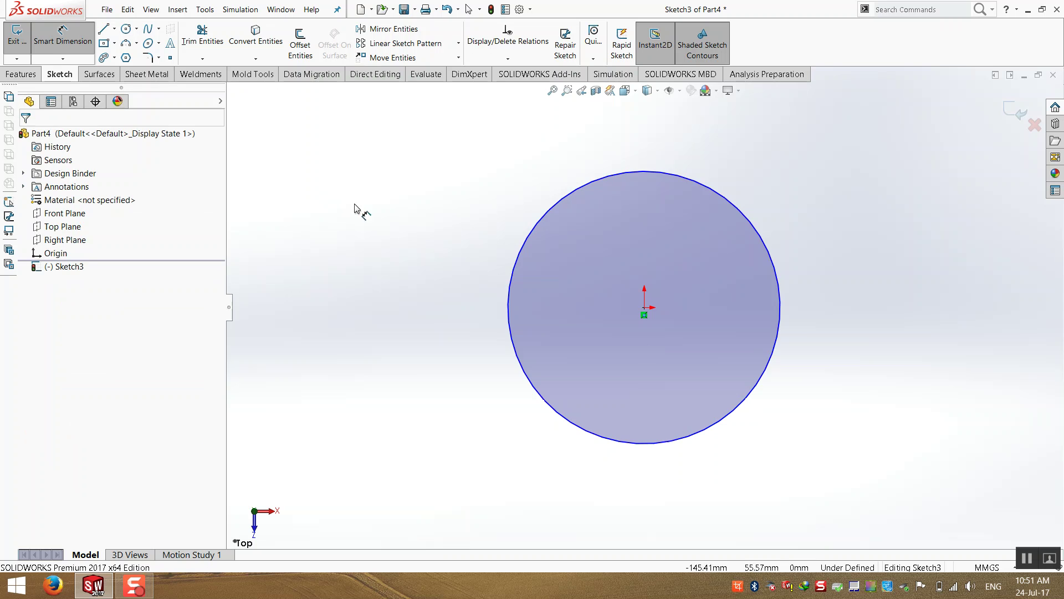
{"action": "left_click", "coordinate": [519, 254]}
{"action": "left_click", "coordinate": [473, 236]}
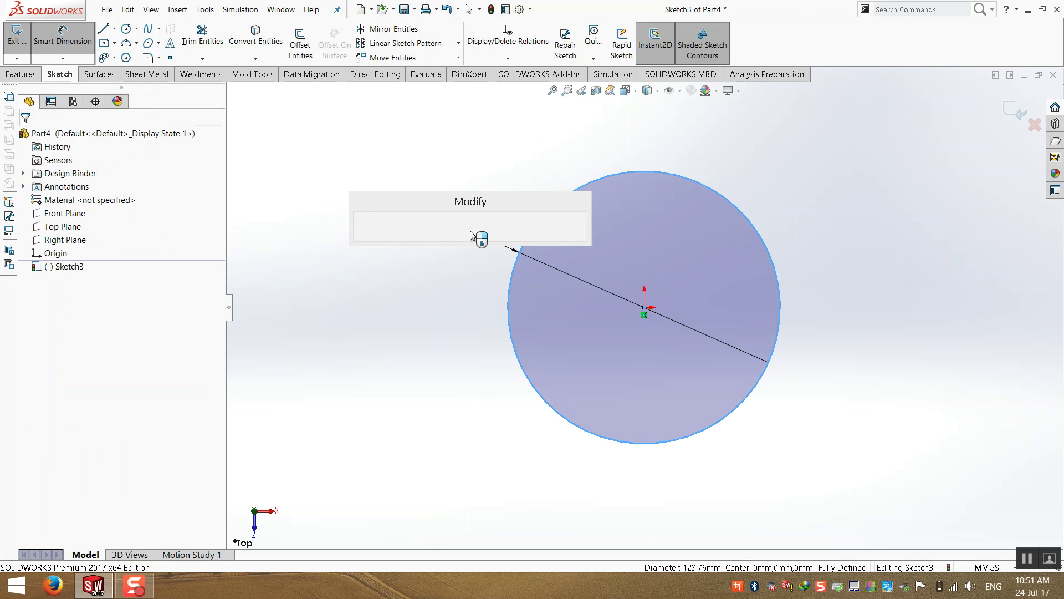
{"action": "type", "text": "1000"}
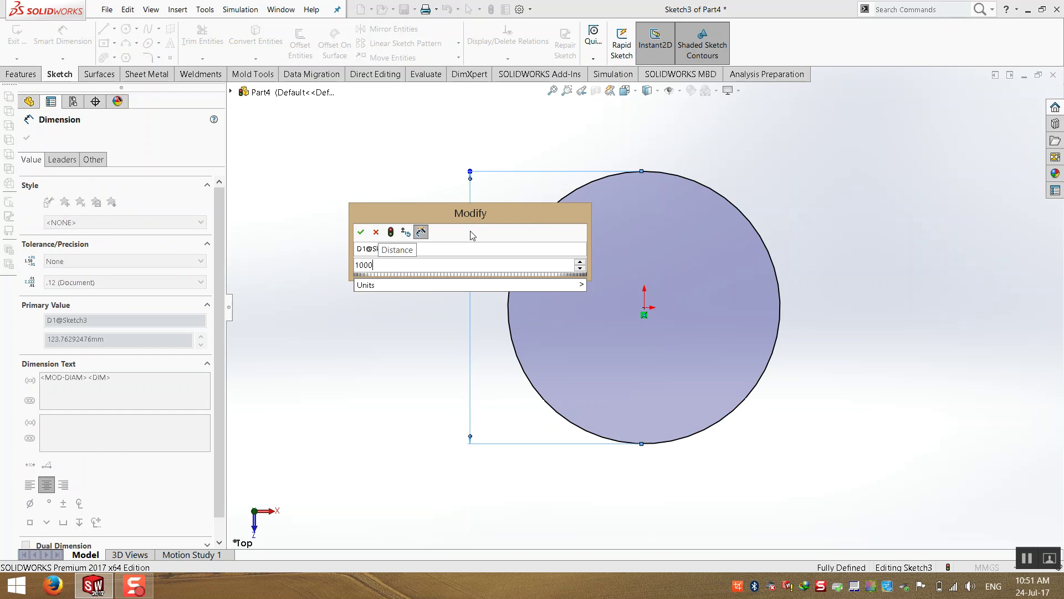
{"action": "key", "text": "Return"}
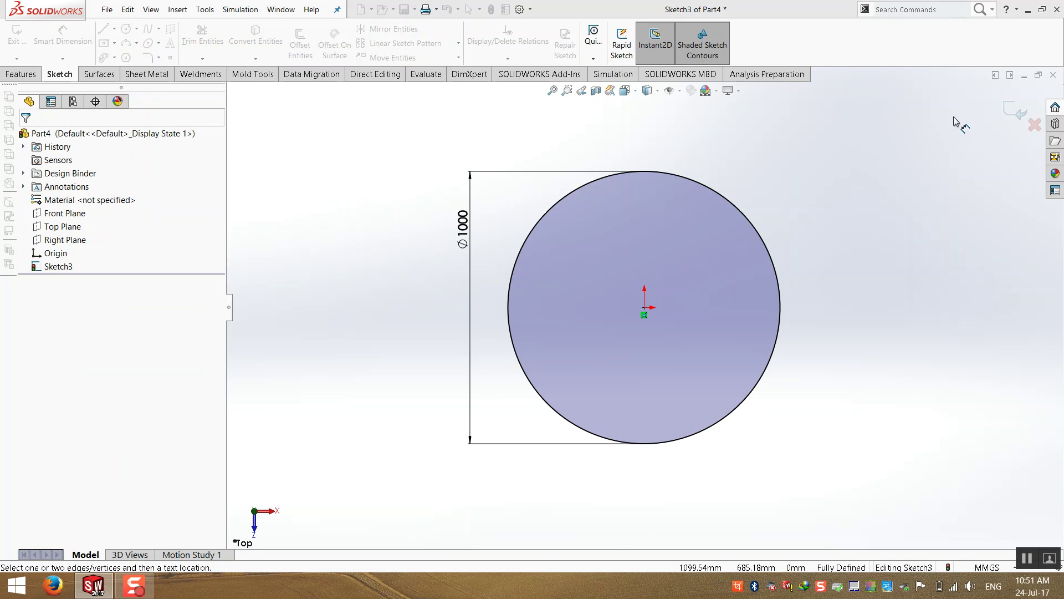
{"action": "left_click", "coordinate": [1012, 108]}
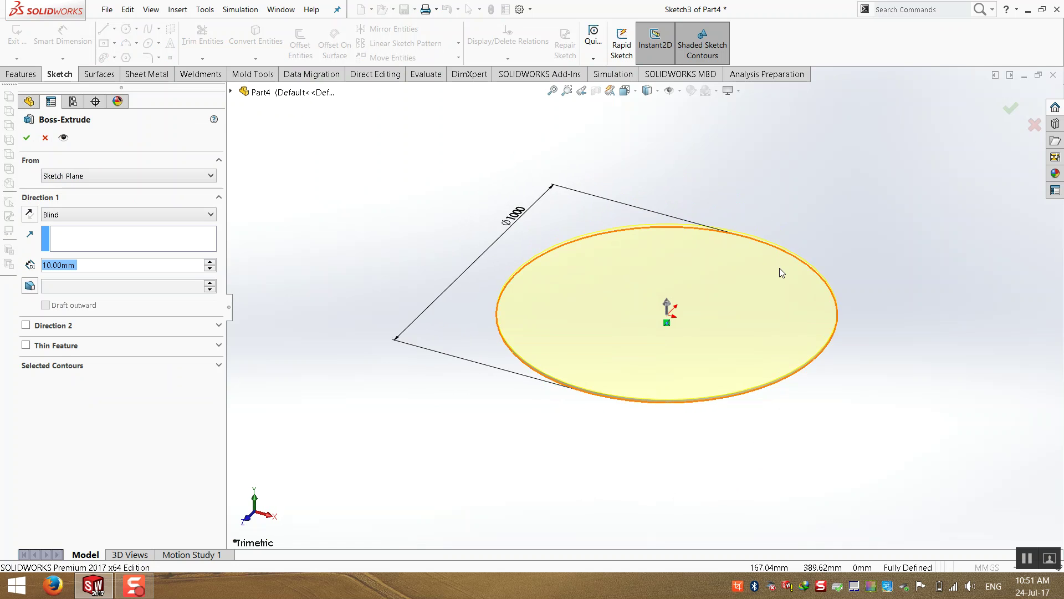
- Extrude the 1000 mm circle upward as a Blind boss with a depth of 820 mm
{"action": "mouse_move", "coordinate": [664, 305]}
{"action": "left_mouse_down"}
{"action": "mouse_move", "coordinate": [664, 33]}
{"action": "mouse_move", "coordinate": [651, 122]}
{"action": "left_mouse_up"}
{"action": "scroll", "coordinate": [648, 208], "scroll_direction": "up", "scroll_amount": 3}
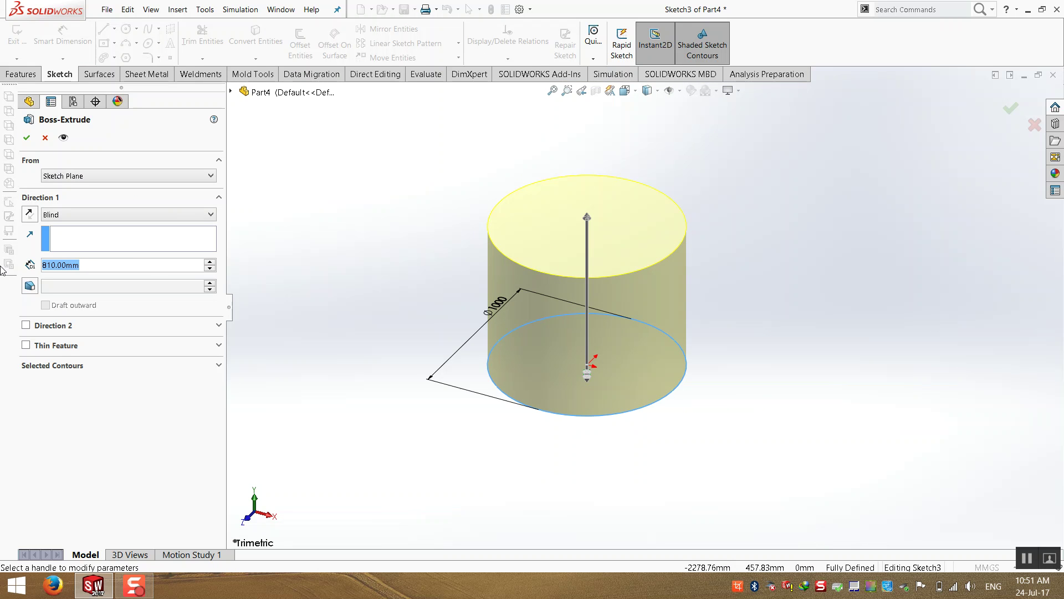
{"action": "type", "text": "800"}
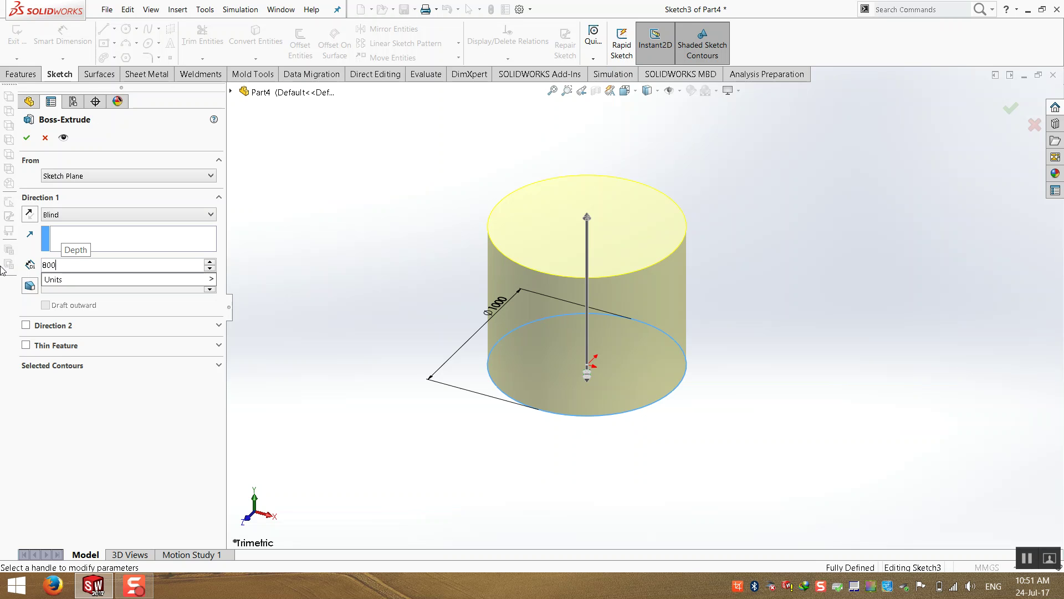
{"action": "key", "text": "BackSpace"}
{"action": "key", "text": "BackSpace"}
{"action": "key", "text": "BackSpace"}
{"action": "type", "text": "820.00mm"}
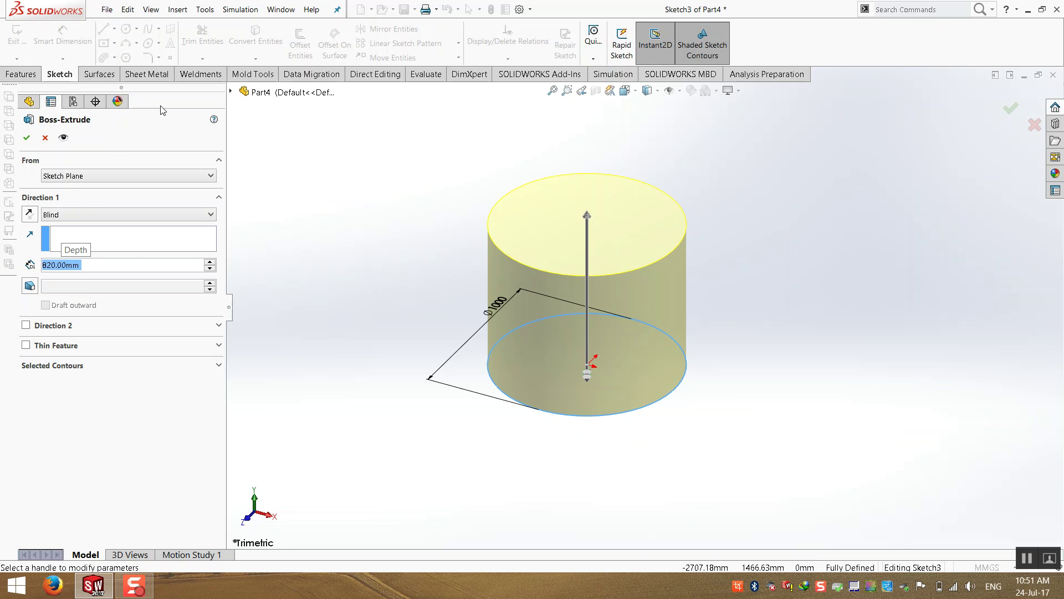
{"action": "left_click", "coordinate": [26, 137]}
{"action": "left_click", "coordinate": [343, 191]}
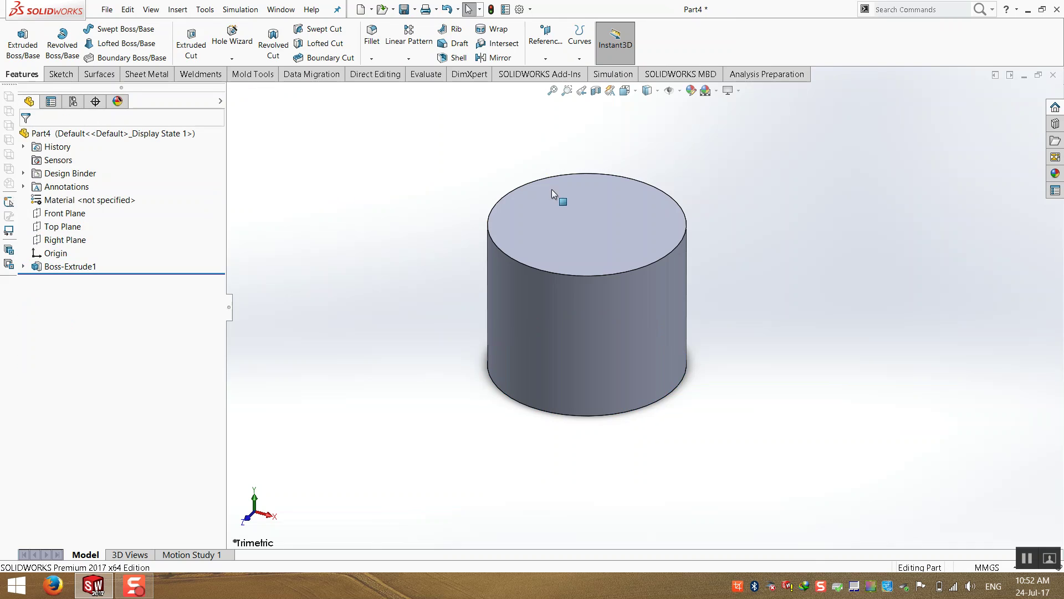
- Start an Extruded Boss/Base on the Top Plane and sketch a circle about 93 mm in radius centred on the cylinder's edge, straight above the origin
{"action": "scroll", "coordinate": [667, 178], "scroll_direction": "down", "scroll_amount": 2}
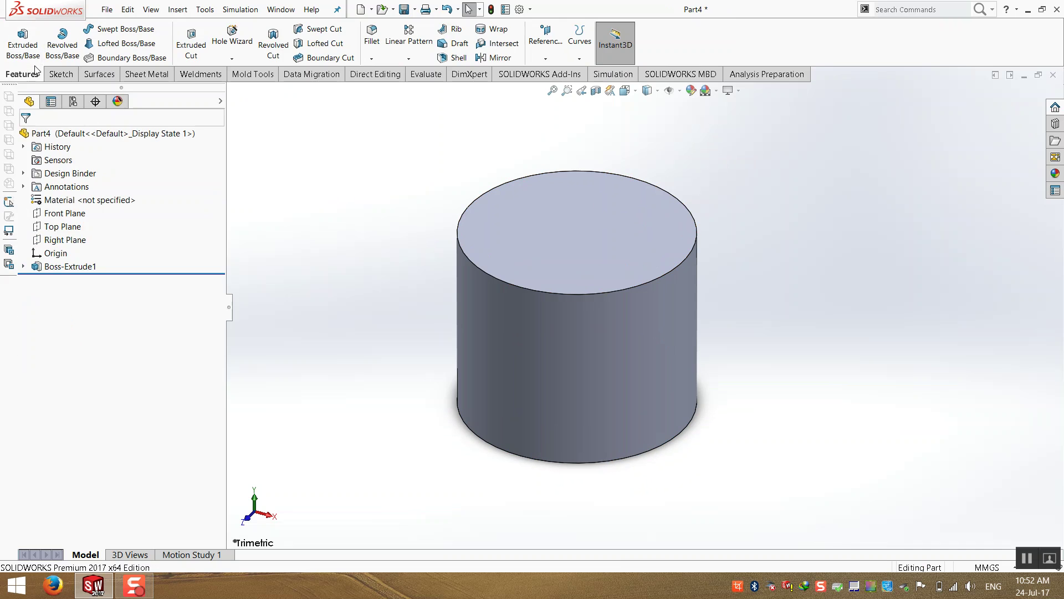
{"action": "left_click", "coordinate": [23, 42]}
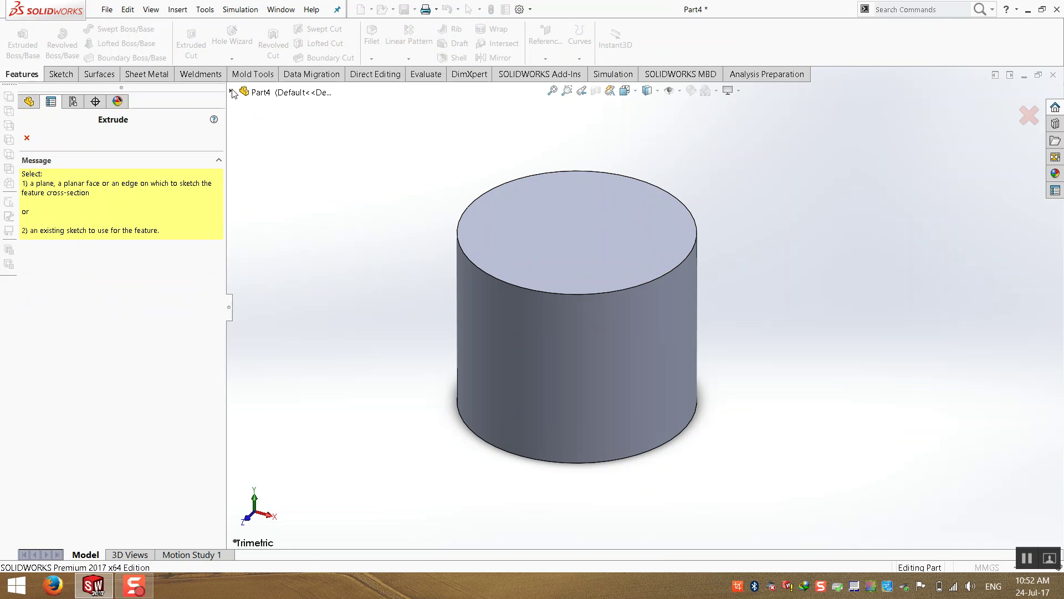
{"action": "left_click", "coordinate": [233, 93]}
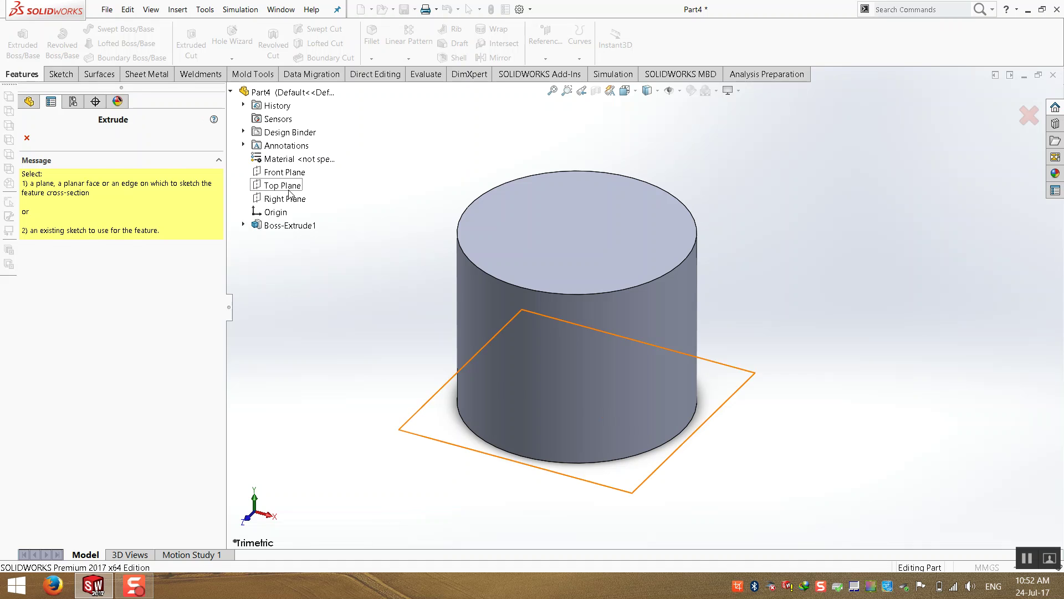
{"action": "left_click", "coordinate": [287, 194]}
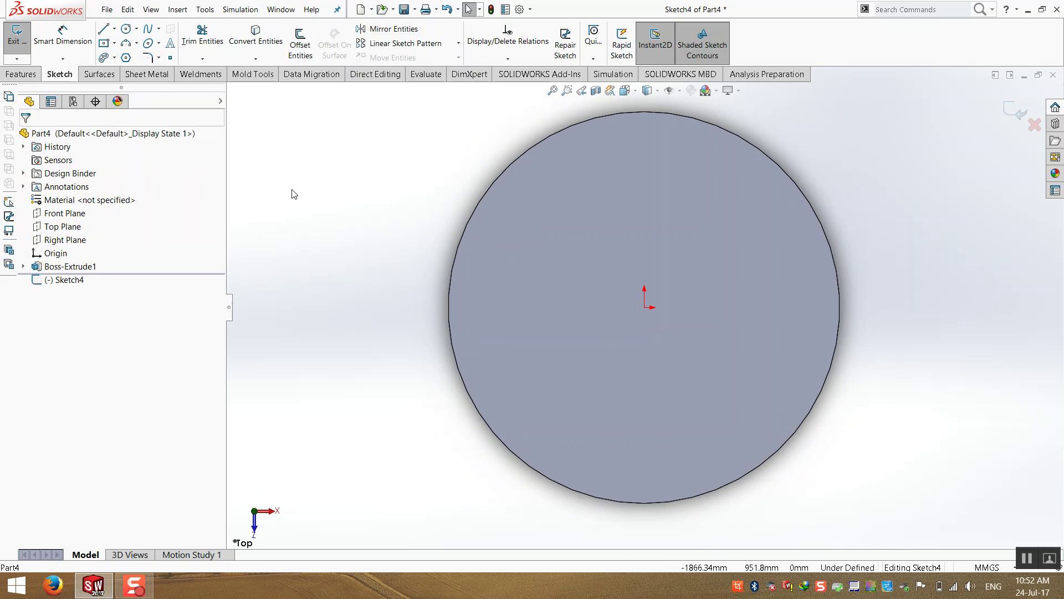
{"action": "scroll", "coordinate": [716, 180], "scroll_direction": "down", "scroll_amount": 3}
{"action": "left_click", "coordinate": [126, 29]}
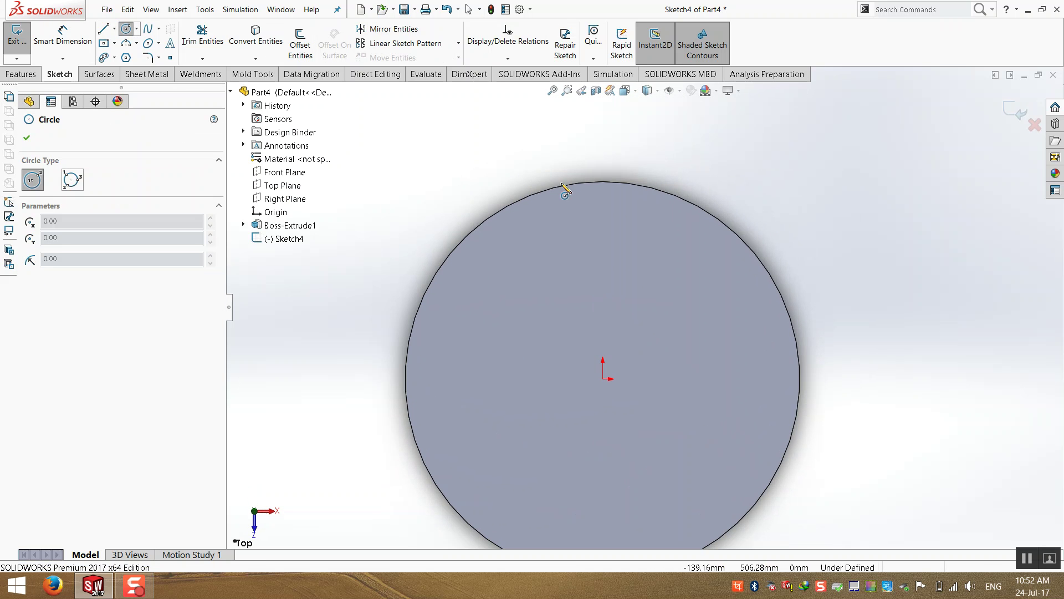
{"action": "left_click", "coordinate": [603, 181]}
{"action": "left_click", "coordinate": [605, 219]}
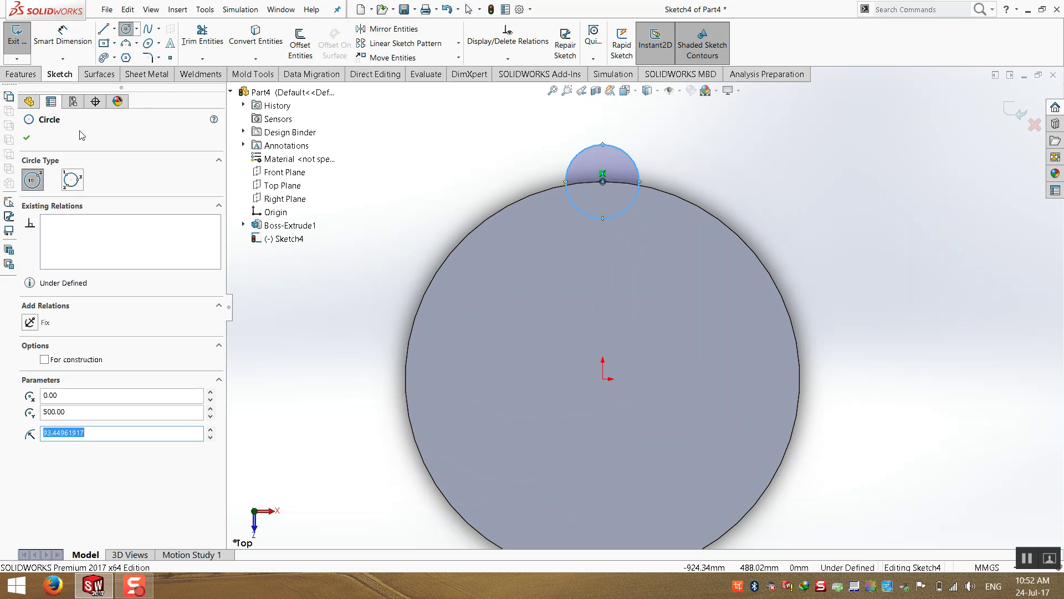
- Dimension the small circle's diameter as 180 mm
{"action": "left_click", "coordinate": [68, 39]}
{"action": "left_click", "coordinate": [591, 221]}
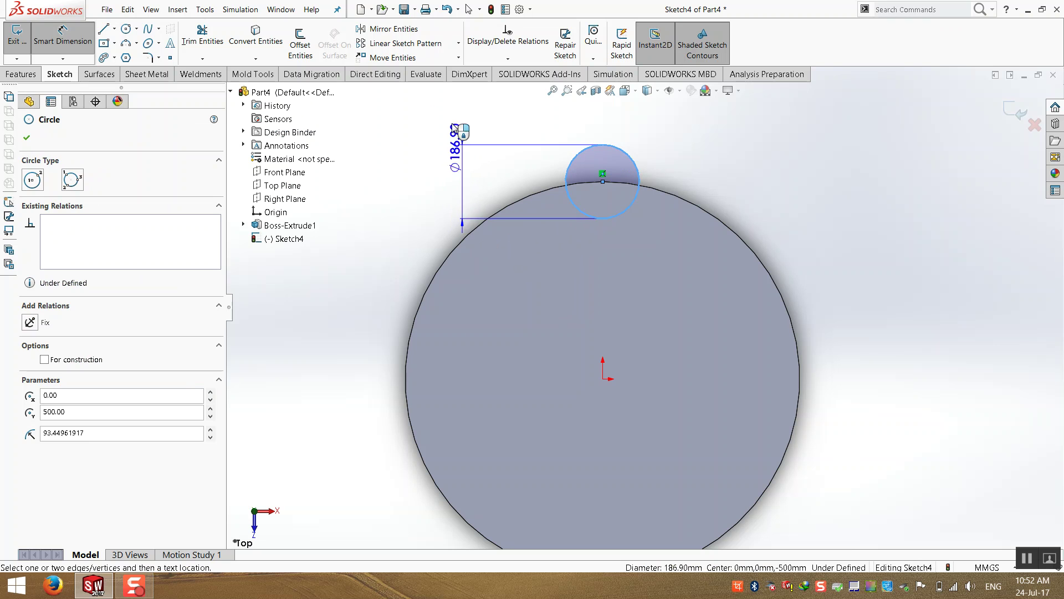
{"action": "left_click", "coordinate": [452, 128]}
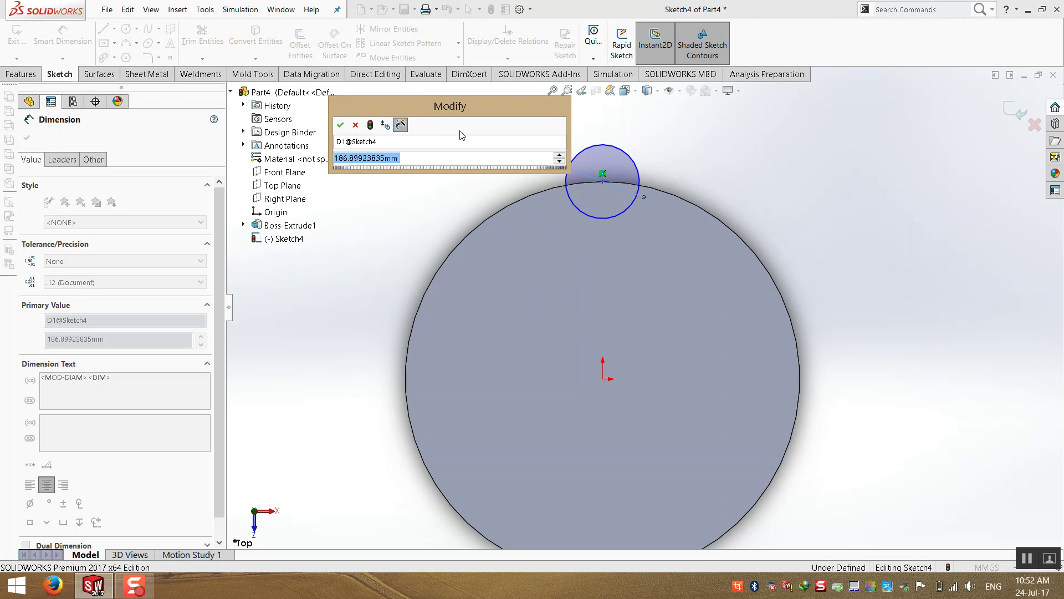
{"action": "type", "text": "15"}
{"action": "key", "text": "BackSpace"}
{"action": "type", "text": "80"}
{"action": "key", "text": "Return"}
{"action": "left_click", "coordinate": [820, 194]}
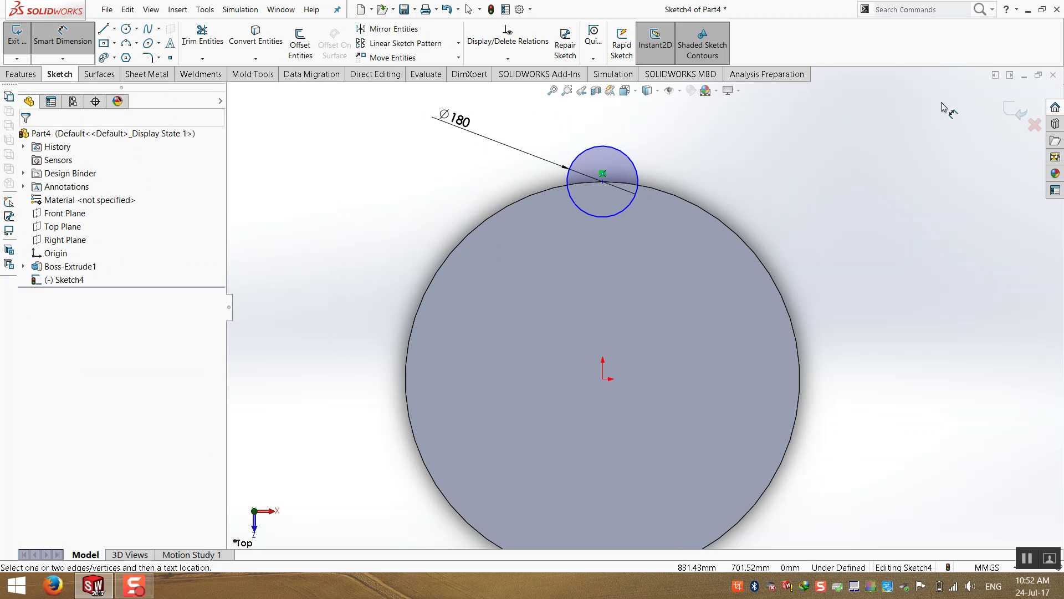
{"action": "key", "text": "Escape"}
- Move the small circle's centre along the cylinder's edge to about X 334 mm, Y 372 mm
{"action": "mouse_move", "coordinate": [602, 181]}
{"action": "left_mouse_down"}
{"action": "mouse_move", "coordinate": [806, 343]}
{"action": "mouse_move", "coordinate": [389, 316]}
{"action": "mouse_move", "coordinate": [590, 182]}
{"action": "left_mouse_up"}
{"action": "left_click_drag", "start_coordinate": [630, 253], "coordinate": [701, 299]}
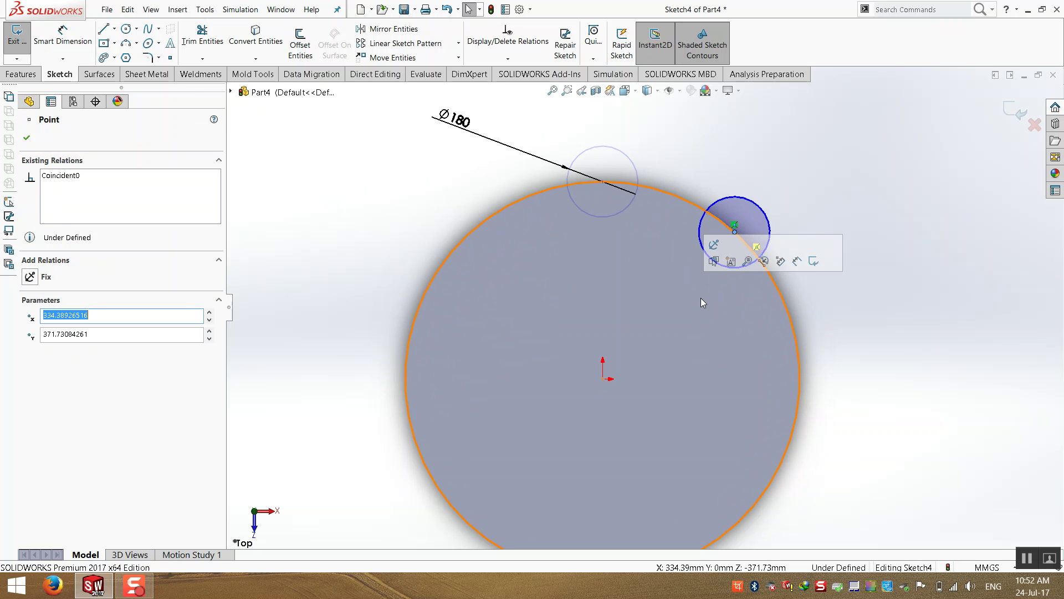
{"action": "left_click", "coordinate": [870, 334]}
- Add a Vertical relation between the small circle's centre and the origin, and exit the sketch
{"action": "left_click", "coordinate": [734, 232]}
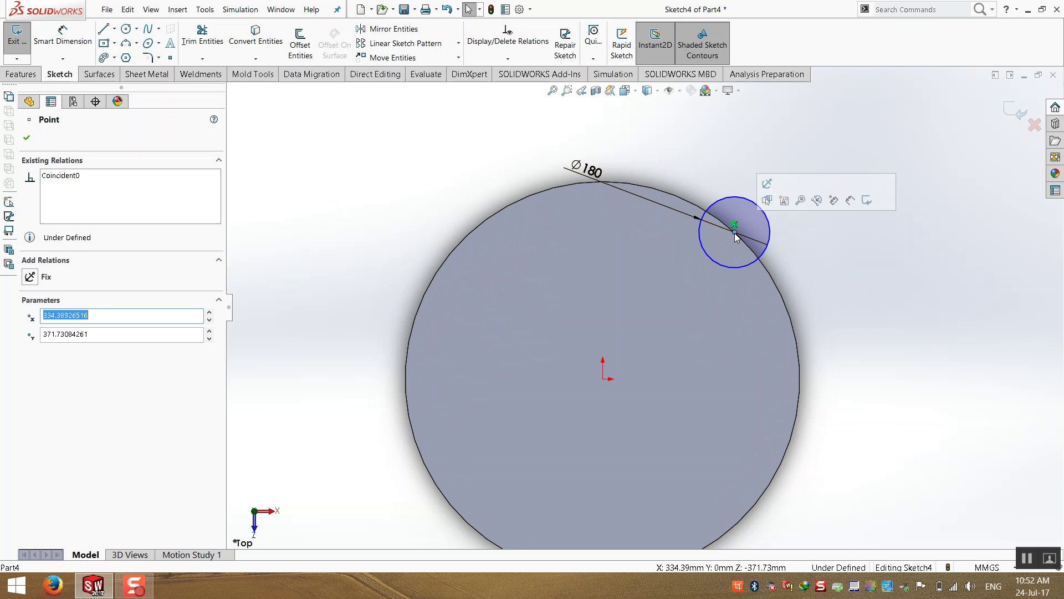
{"action": "left_click", "coordinate": [604, 380], "text": "ctrl"}
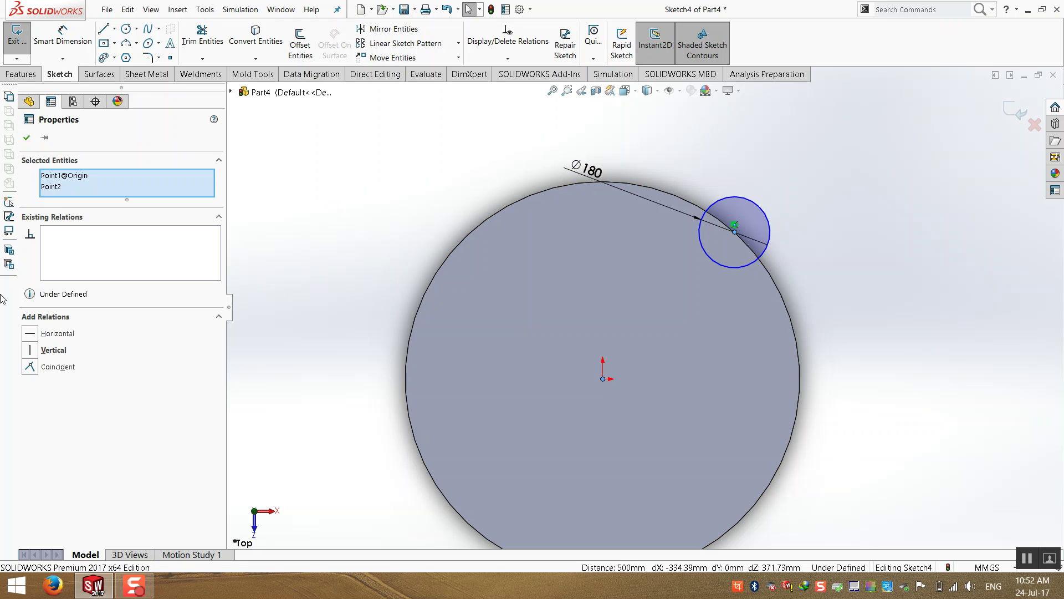
{"action": "left_click", "coordinate": [49, 349]}
{"action": "left_click", "coordinate": [315, 261]}
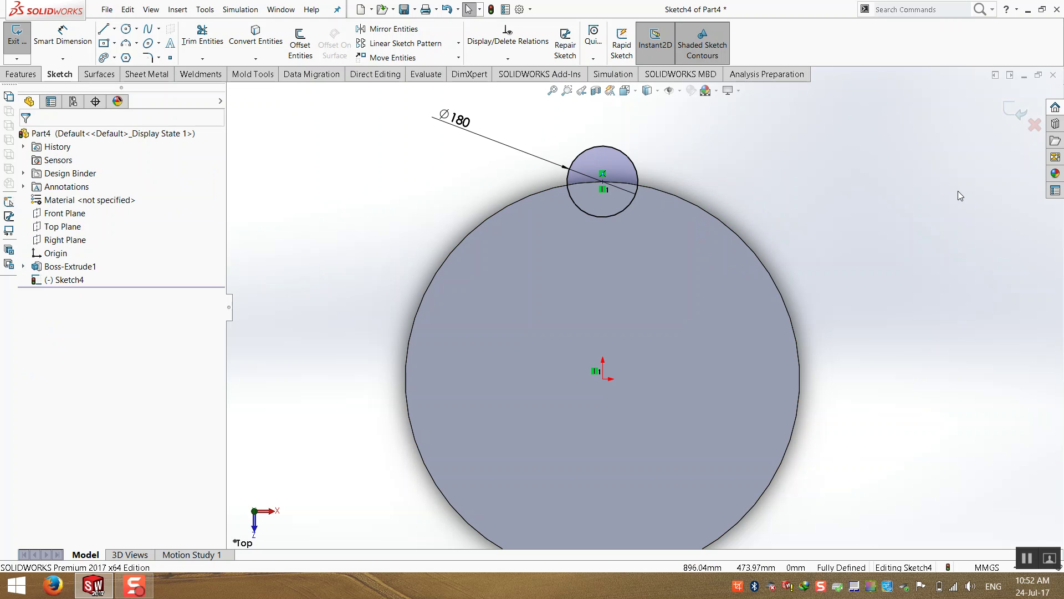
{"action": "left_click", "coordinate": [1015, 110]}
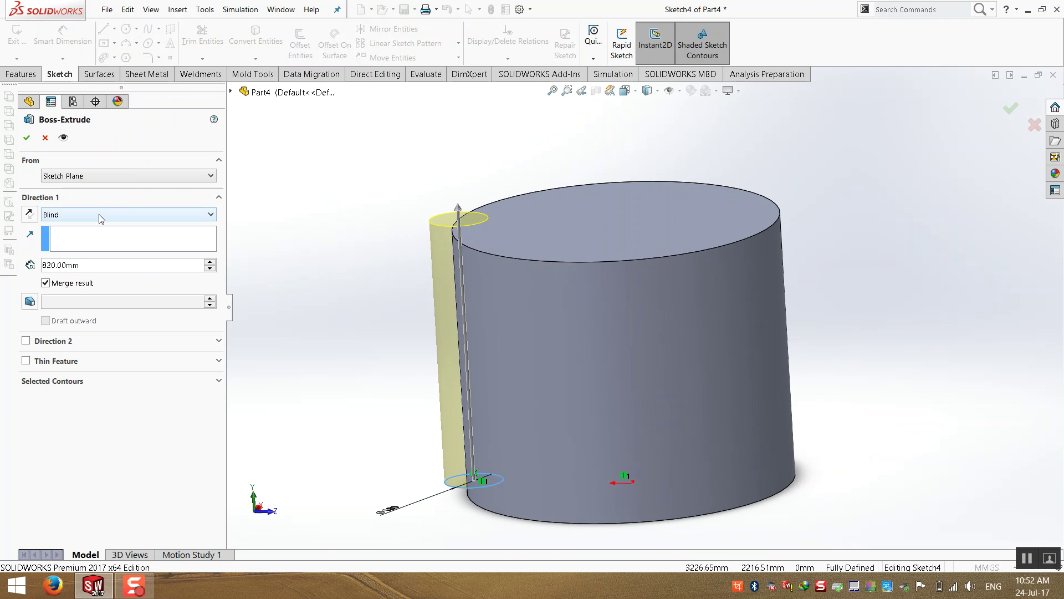
- Try the Up To Vertex end condition for the small circle's extrusion
{"action": "left_click", "coordinate": [101, 214]}
{"action": "left_click", "coordinate": [101, 215]}
{"action": "left_click", "coordinate": [82, 219]}
{"action": "left_click", "coordinate": [113, 248]}
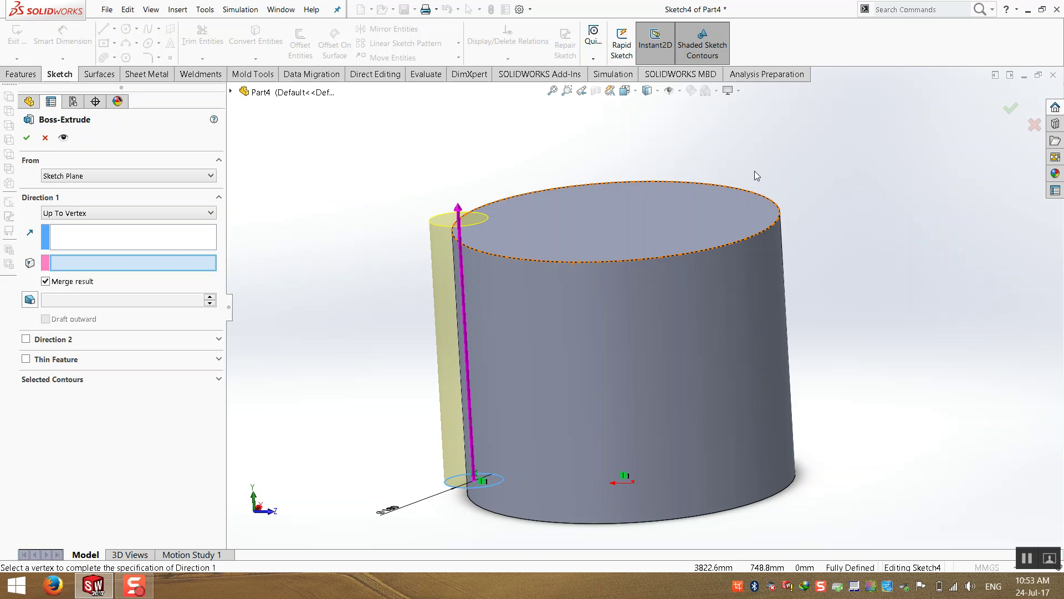
- Extrude the small circle Up To Surface, ending at the large cylinder's top face, with the result merged
{"action": "left_click", "coordinate": [131, 214]}
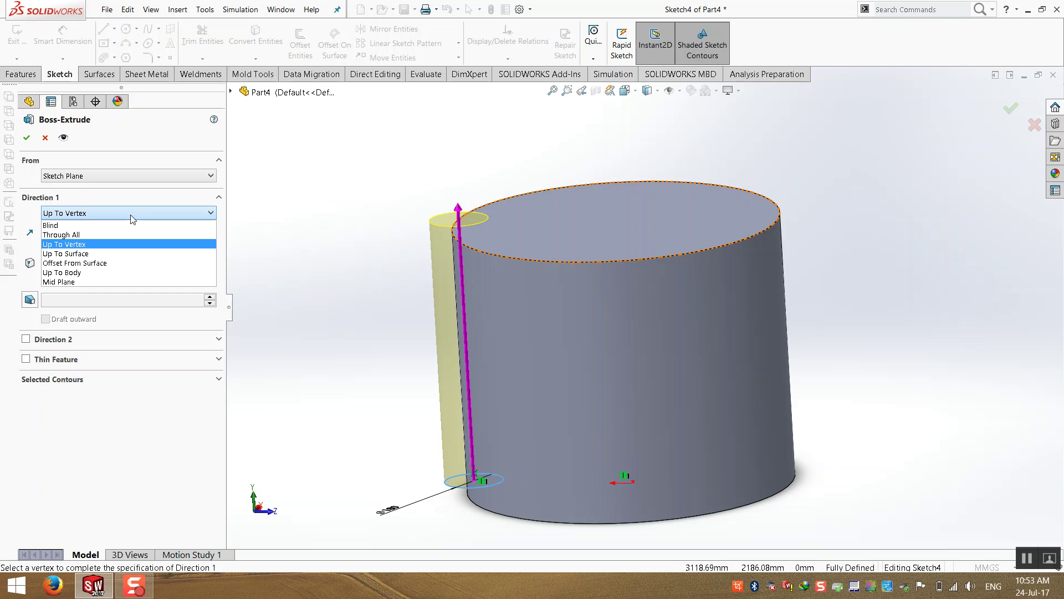
{"action": "left_click", "coordinate": [124, 254]}
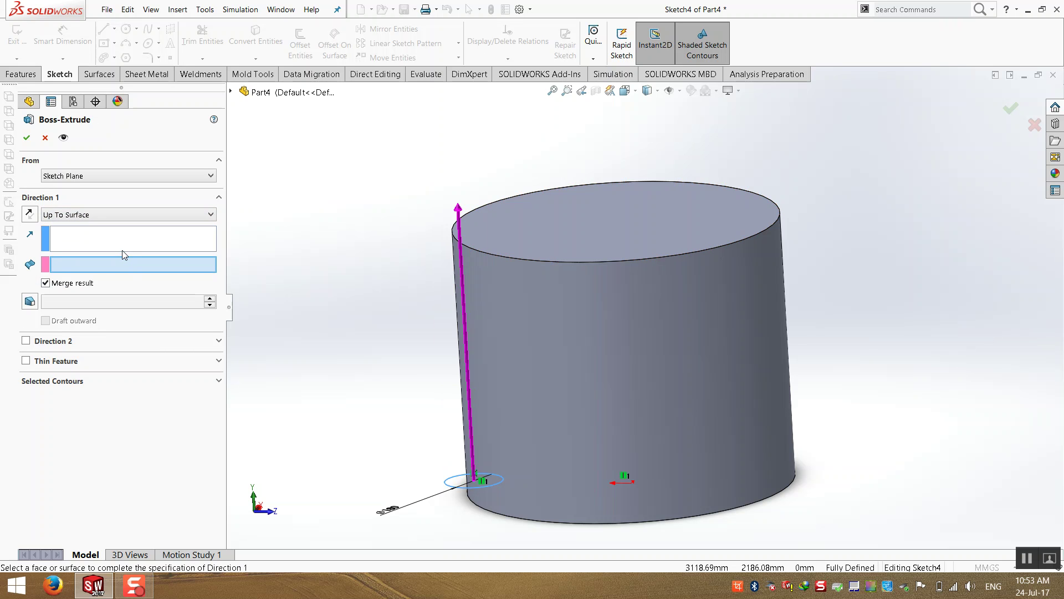
{"action": "left_click", "coordinate": [565, 220]}
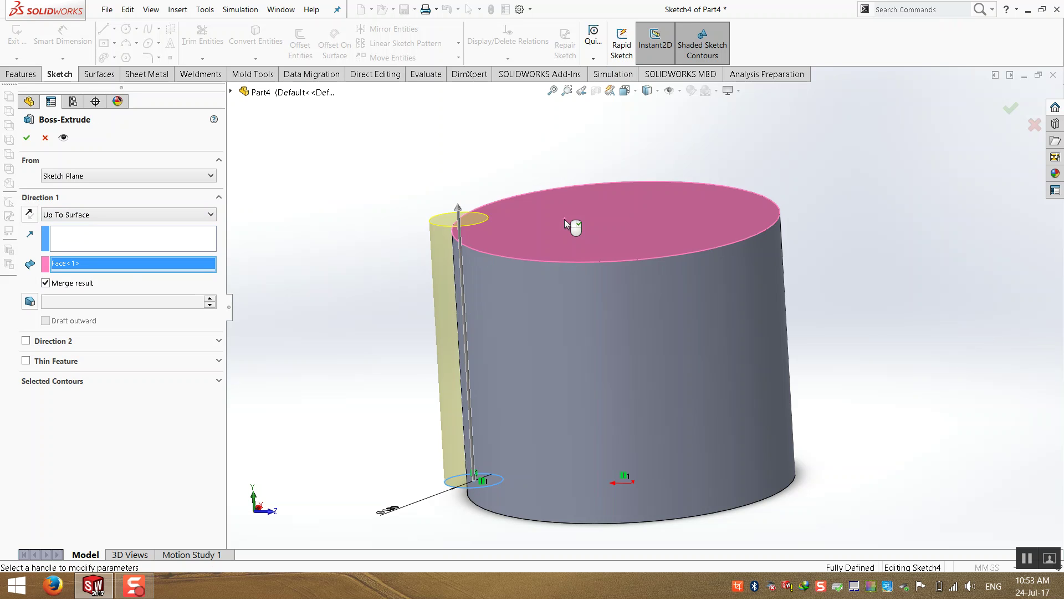
{"action": "right_click", "coordinate": [574, 191]}
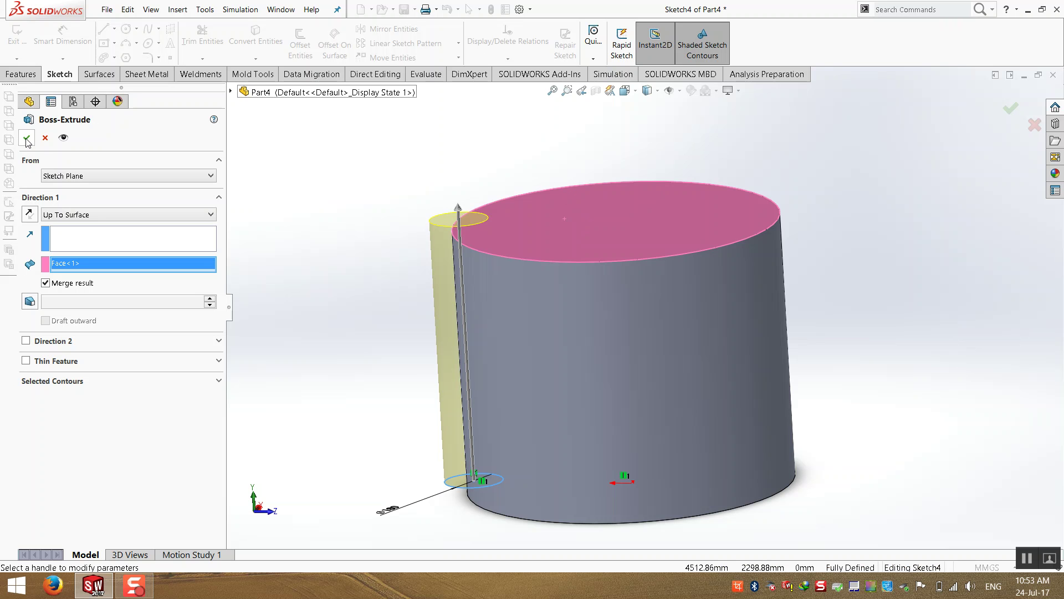
{"action": "left_click", "coordinate": [426, 171]}
- Start a circular pattern of the small boss around the large cylinder, using the cylinder's side face as the pattern direction
{"action": "middle_click_drag", "start_coordinate": [426, 172], "coordinate": [616, 374]}
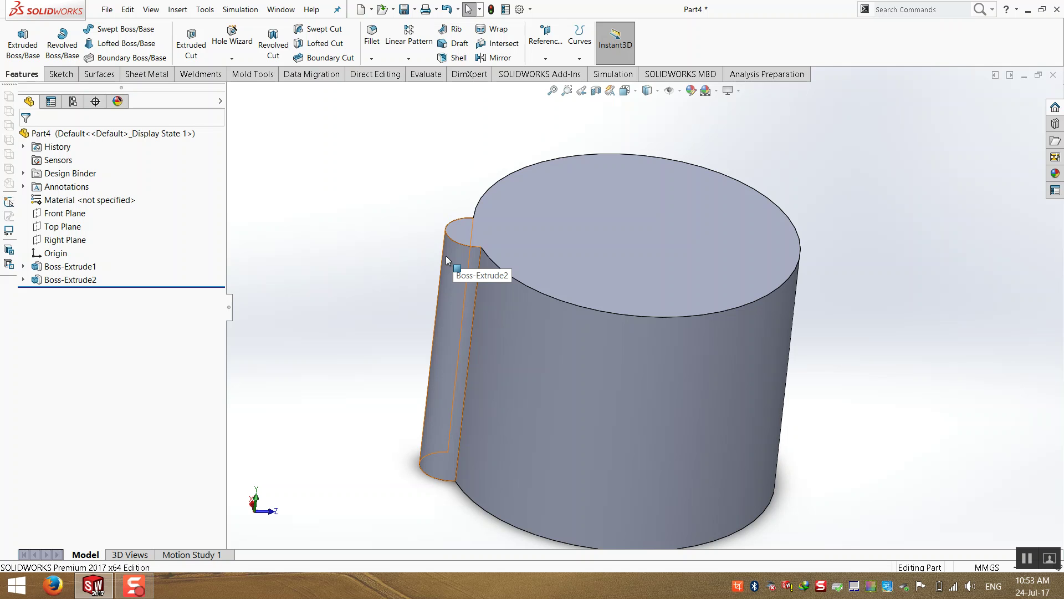
{"action": "middle_click_drag", "start_coordinate": [466, 270], "coordinate": [494, 277]}
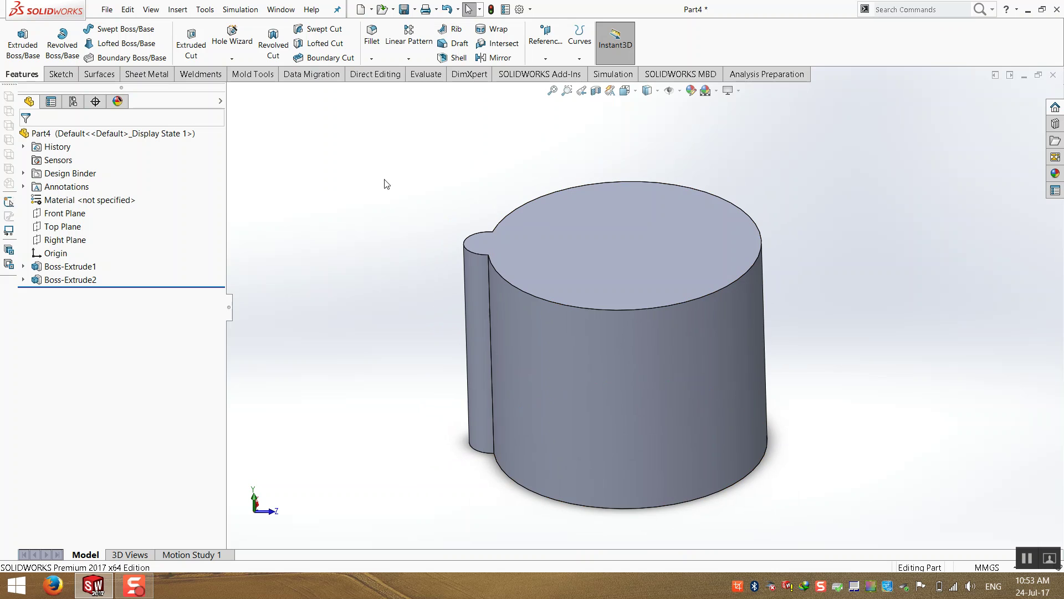
{"action": "left_click", "coordinate": [419, 59]}
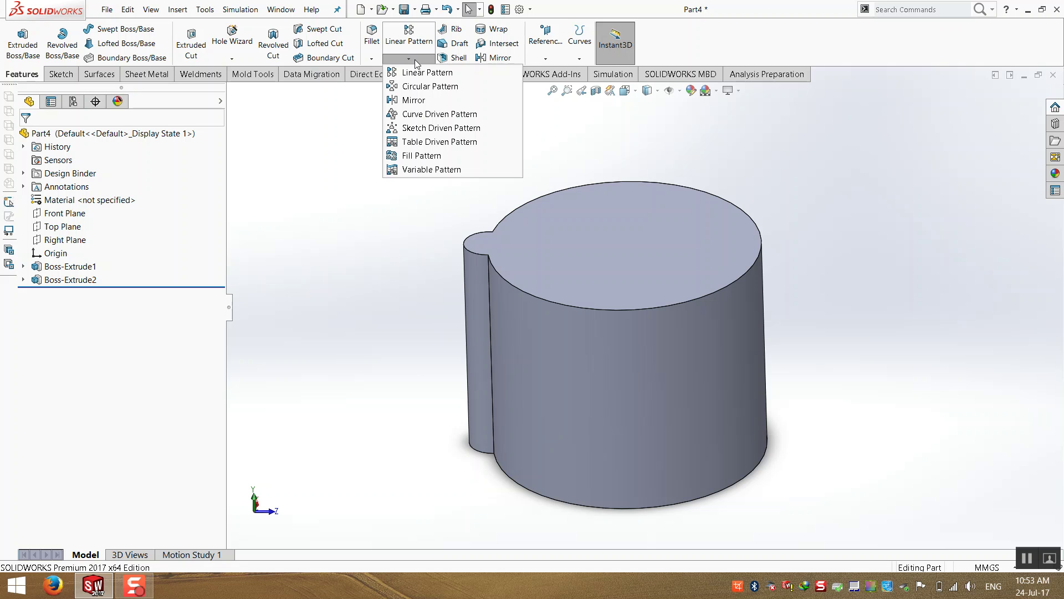
{"action": "left_click", "coordinate": [414, 88]}
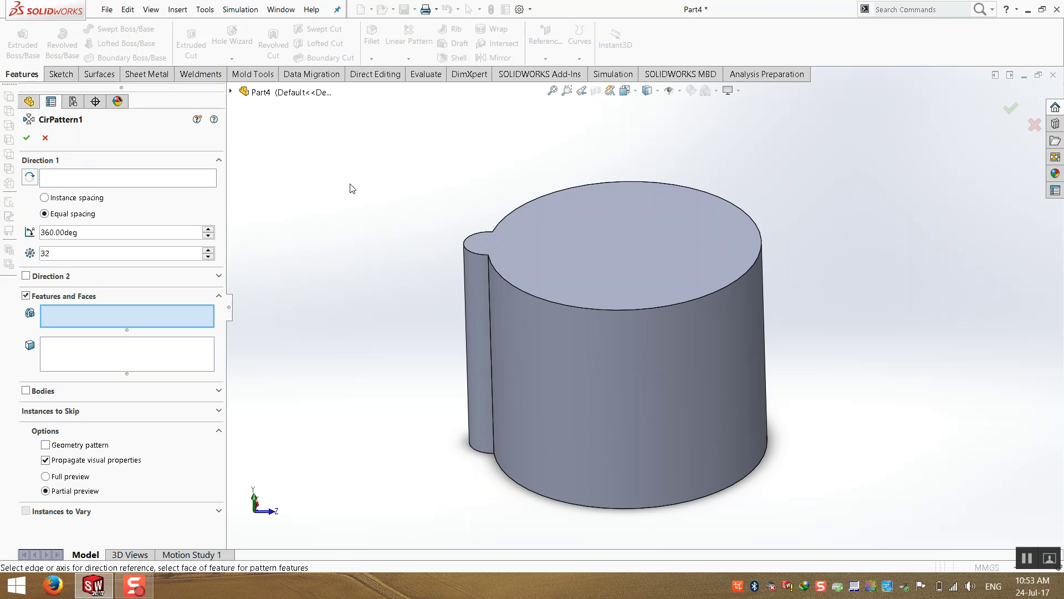
{"action": "left_click", "coordinate": [85, 183]}
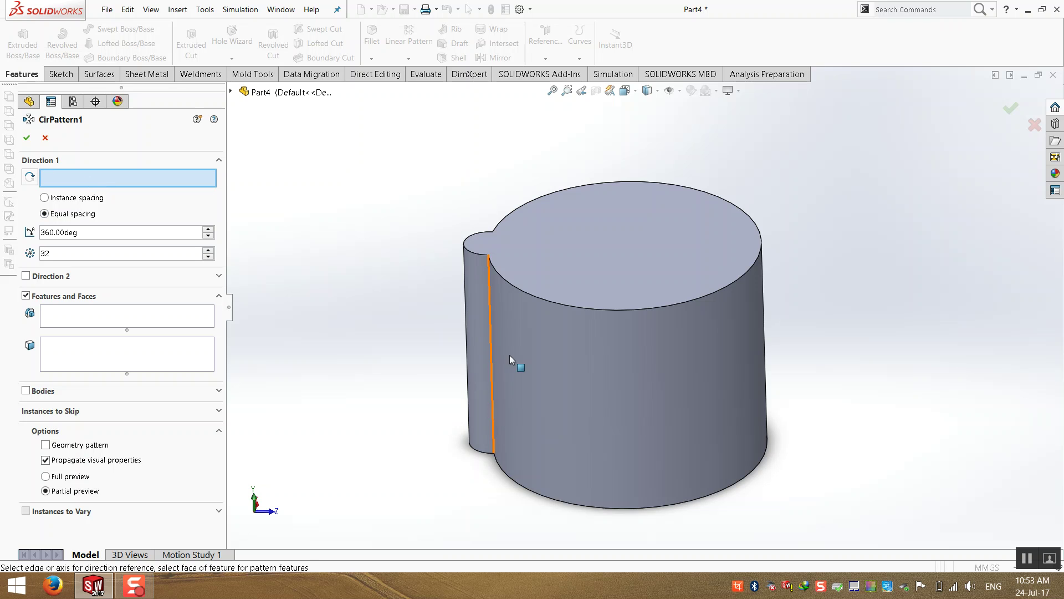
{"action": "left_click", "coordinate": [538, 346]}
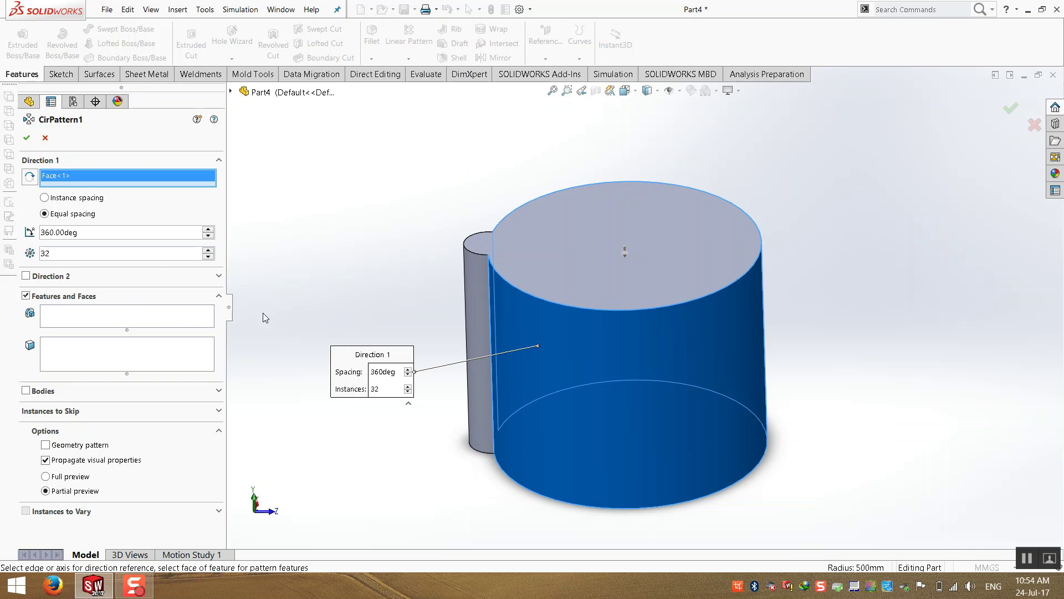
{"action": "left_click", "coordinate": [195, 322]}
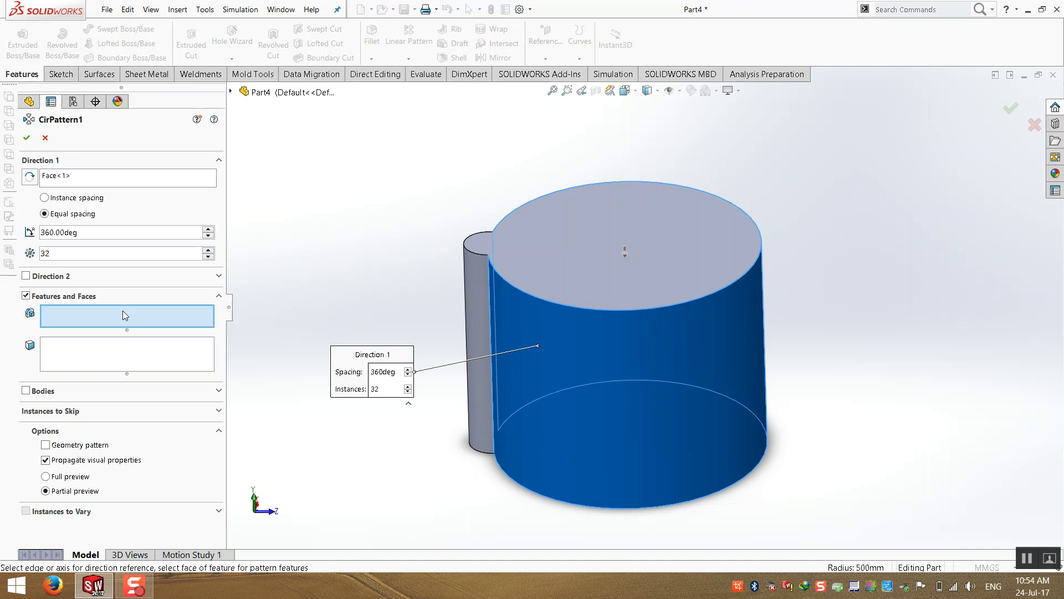
{"action": "left_click", "coordinate": [474, 304]}
{"action": "middle_click_drag", "start_coordinate": [450, 334], "coordinate": [169, 286]}
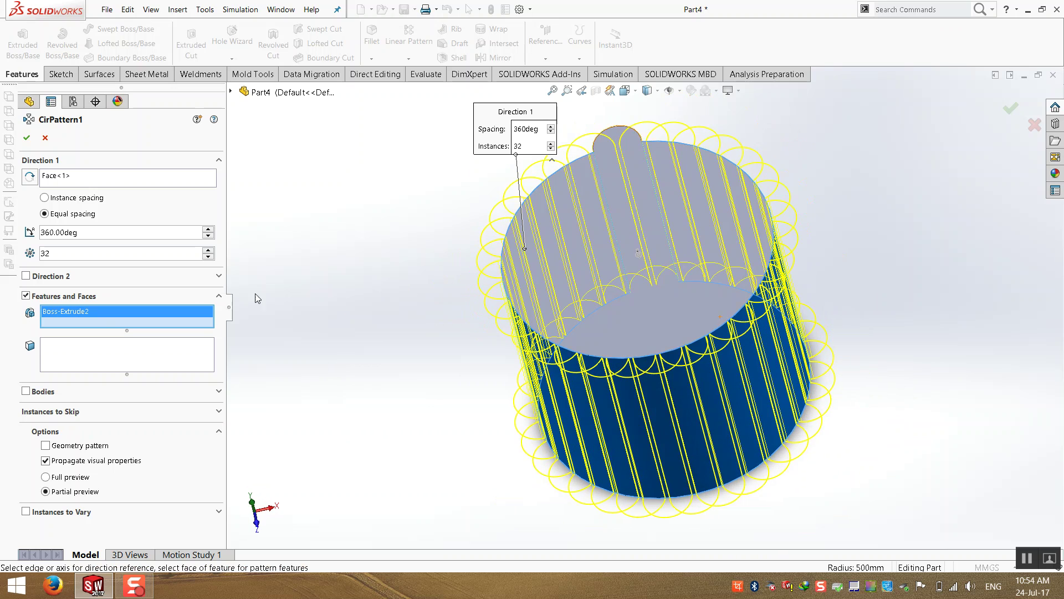
- Reduce the circular pattern to 15 instances over 360 degrees and view it from the top
{"action": "left_click", "coordinate": [209, 256]}
{"action": "left_click", "coordinate": [209, 256]}
{"action": "left_click", "coordinate": [209, 256]}
{"action": "left_click", "coordinate": [208, 256]}
{"action": "left_click", "coordinate": [208, 256]}
{"action": "left_click", "coordinate": [208, 256]}
{"action": "left_click", "coordinate": [209, 256]}
{"action": "left_click", "coordinate": [209, 256]}
{"action": "left_click", "coordinate": [208, 256]}
{"action": "left_click", "coordinate": [208, 256]}
{"action": "left_click", "coordinate": [208, 256]}
{"action": "left_click", "coordinate": [209, 256]}
{"action": "left_click", "coordinate": [209, 257]}
{"action": "left_click", "coordinate": [208, 257]}
{"action": "left_click", "coordinate": [209, 256]}
{"action": "key", "text": "ctrl+5"}
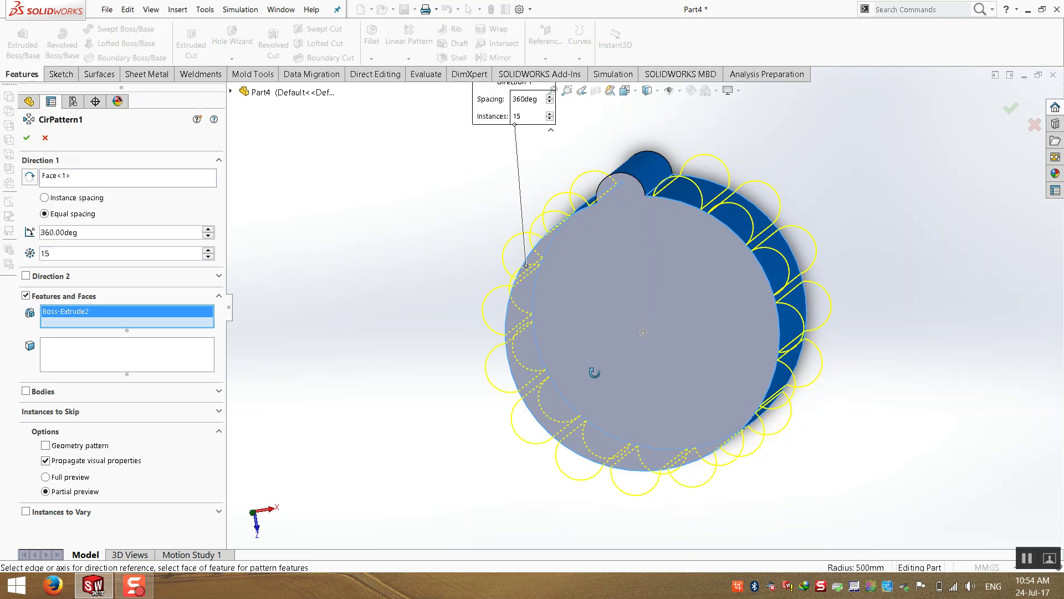
- Try 14 instances for the circular pattern and inspect the preview
{"action": "double_click", "coordinate": [192, 256]}
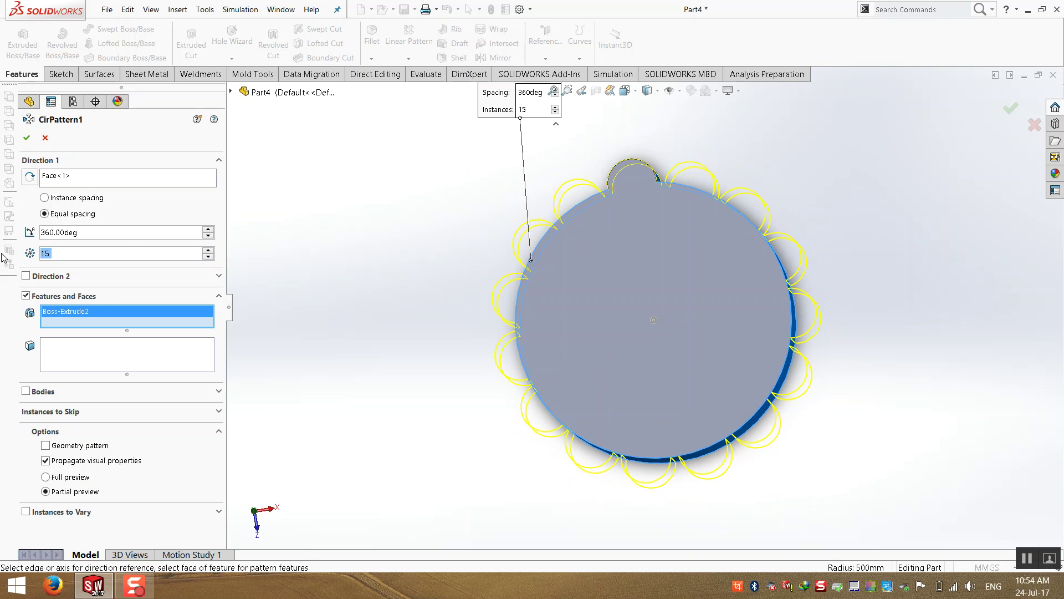
{"action": "type", "text": "14"}
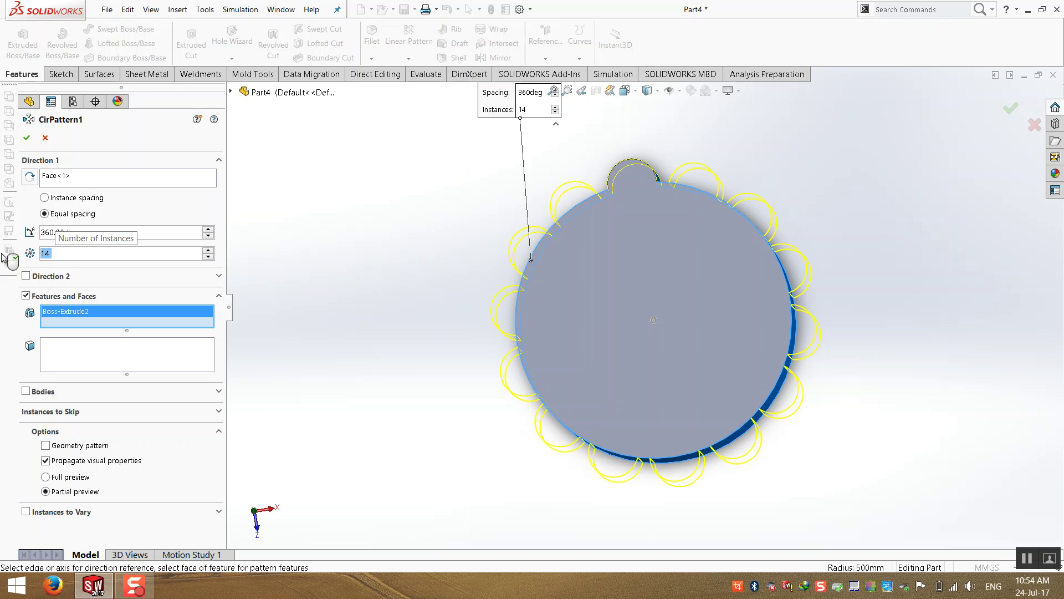
{"action": "middle_click_drag", "start_coordinate": [417, 274], "coordinate": [532, 298]}
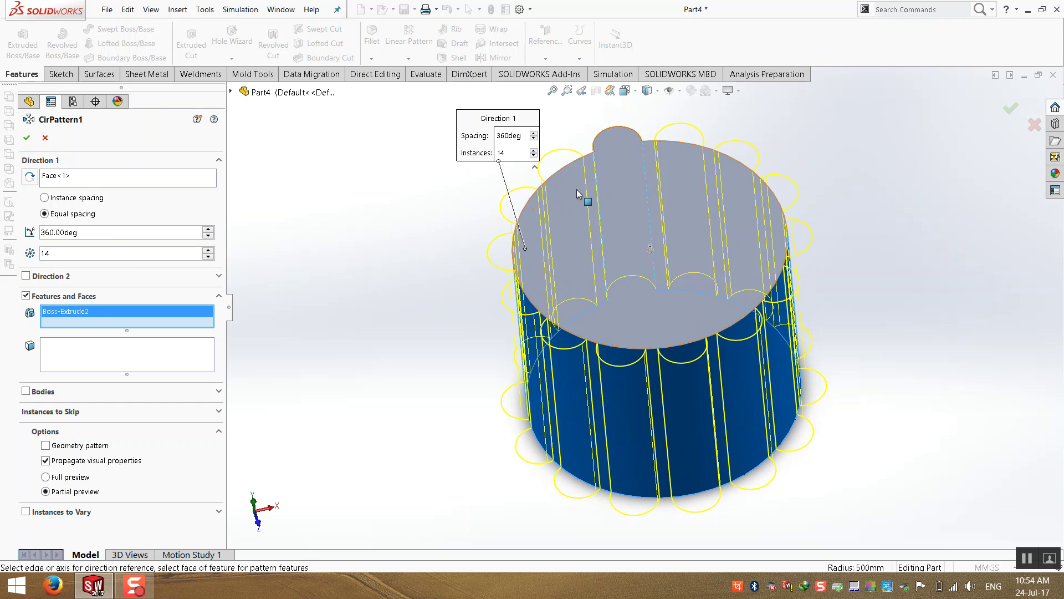
{"action": "middle_click_drag", "start_coordinate": [577, 188], "coordinate": [624, 177]}
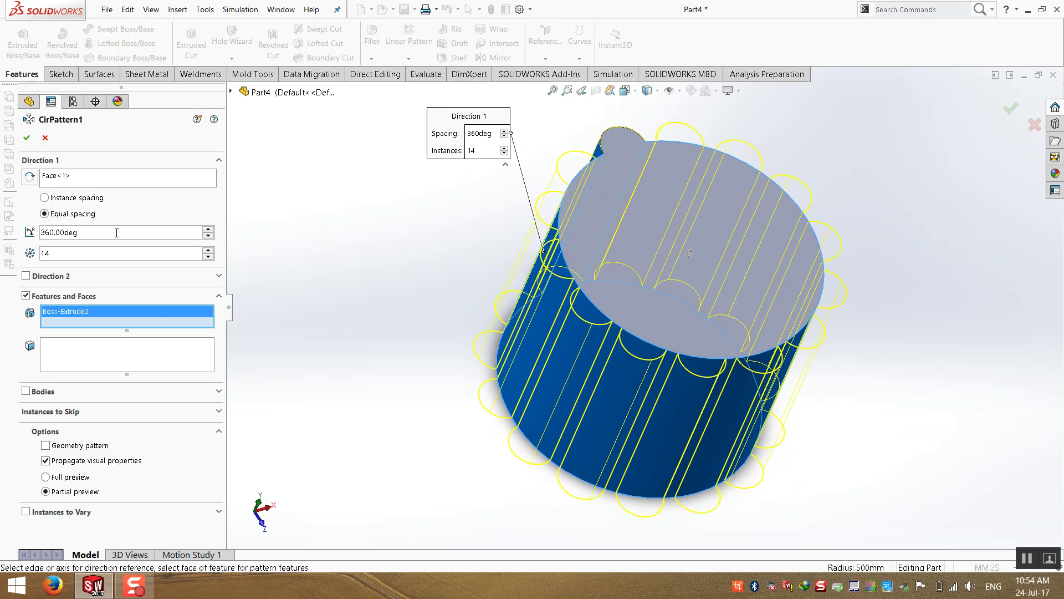
- Try a 90 degree total angle with 5 equally spaced instances for the pattern
{"action": "left_click_drag", "start_coordinate": [118, 232], "coordinate": [40, 233]}
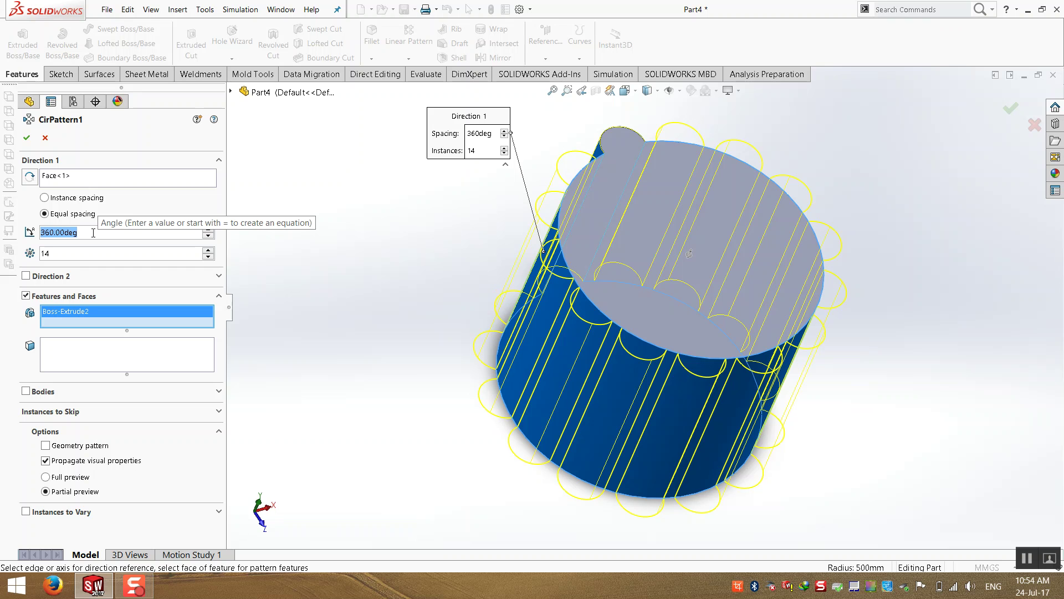
{"action": "type", "text": "90"}
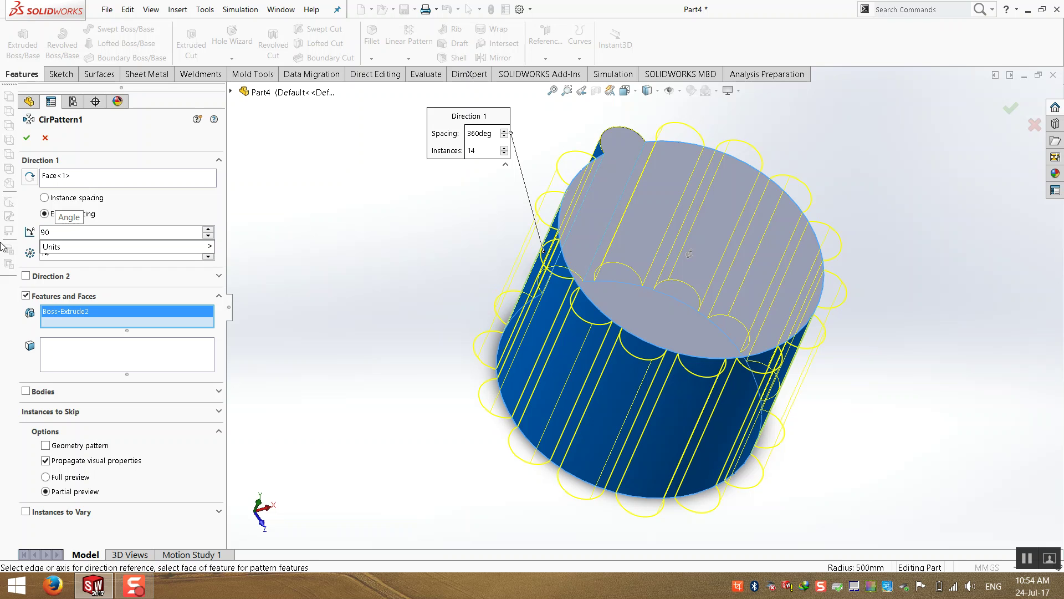
{"action": "key", "text": "Return"}
{"action": "key", "text": "ctrl+5"}
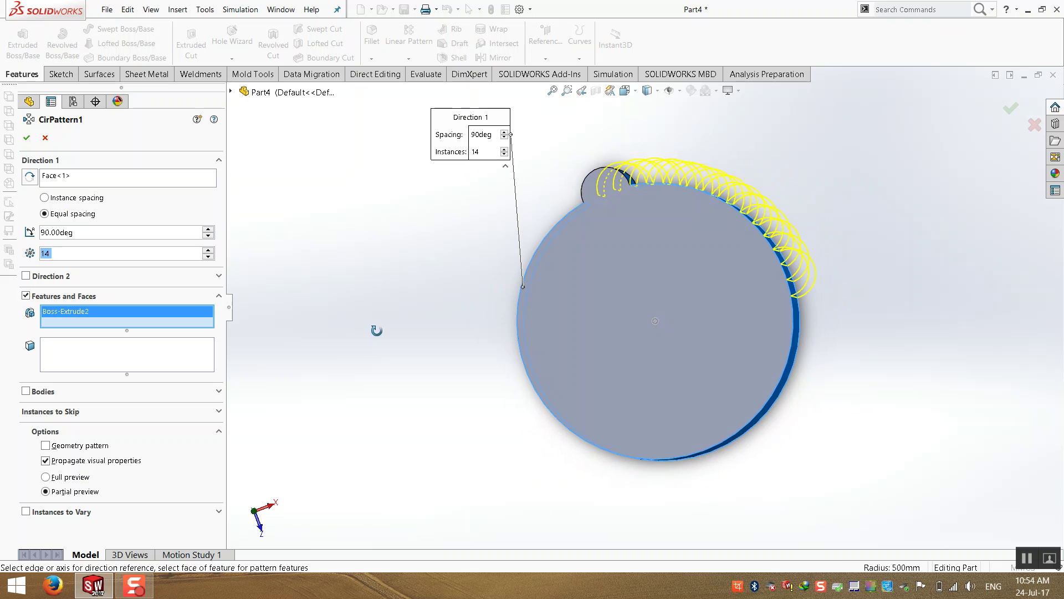
{"action": "left_click", "coordinate": [207, 256]}
{"action": "left_click", "coordinate": [208, 257]}
{"action": "left_click", "coordinate": [208, 257]}
{"action": "left_click", "coordinate": [208, 249]}
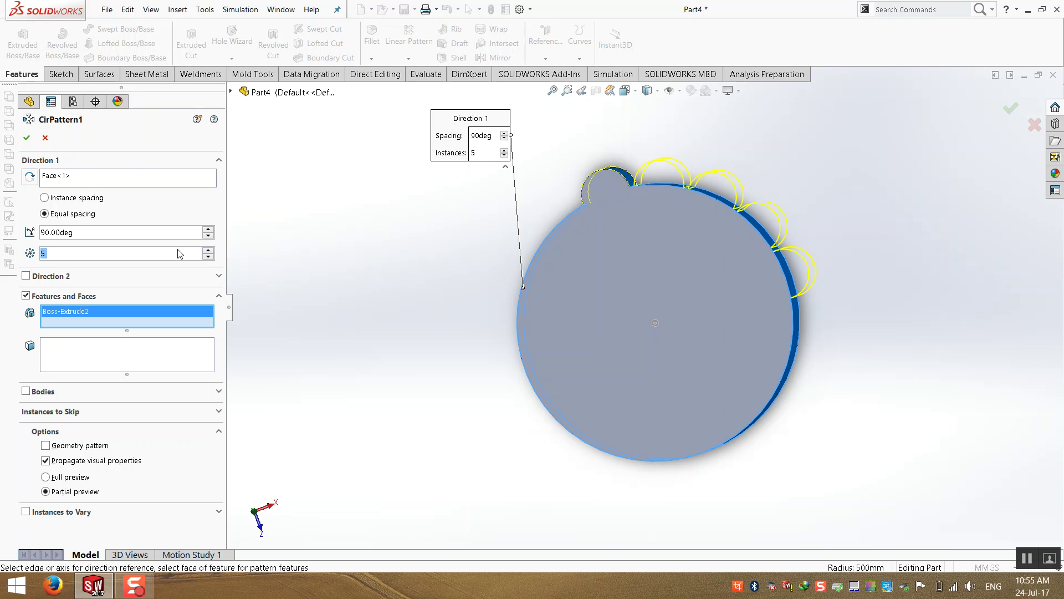
- Try a 180 degree total angle with 10 equally spaced instances for the pattern
{"action": "left_click", "coordinate": [86, 233]}
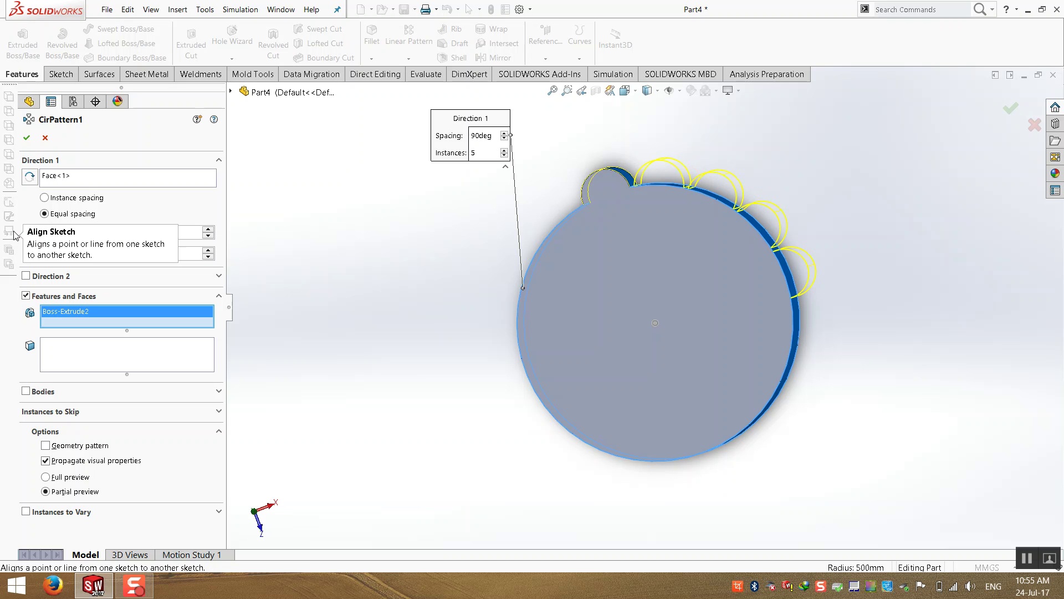
{"action": "key", "text": "ctrl+a"}
{"action": "type", "text": "180"}
{"action": "key", "text": "Return"}
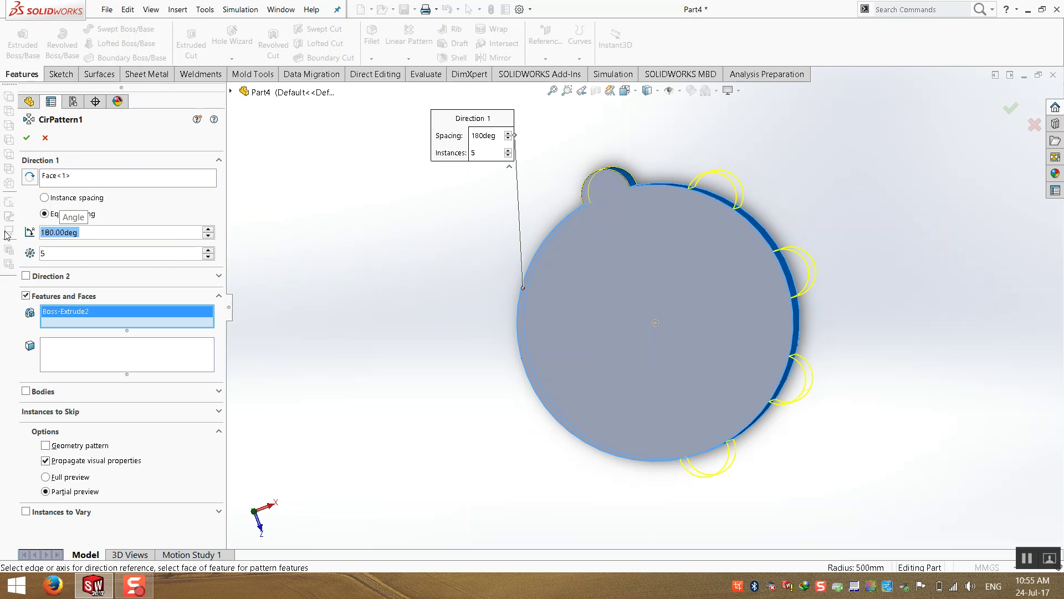
{"action": "left_click", "coordinate": [208, 251]}
{"action": "left_click", "coordinate": [208, 250]}
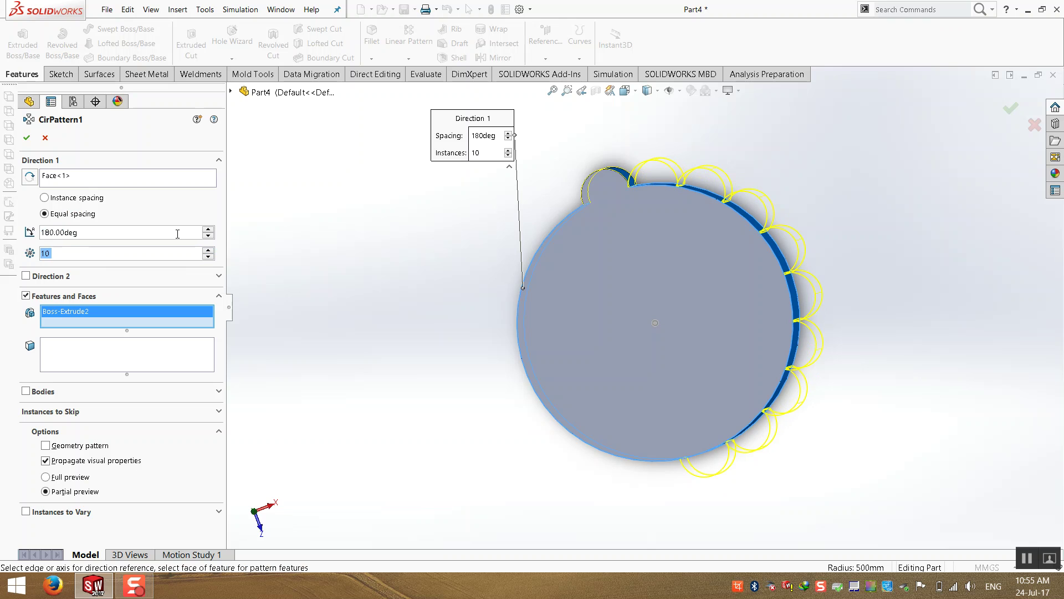
- Try a 270 degree total angle with 12 equally spaced instances for the pattern
{"action": "key", "text": "ctrl+a"}
{"action": "type", "text": "270"}
{"action": "key", "text": "Return"}
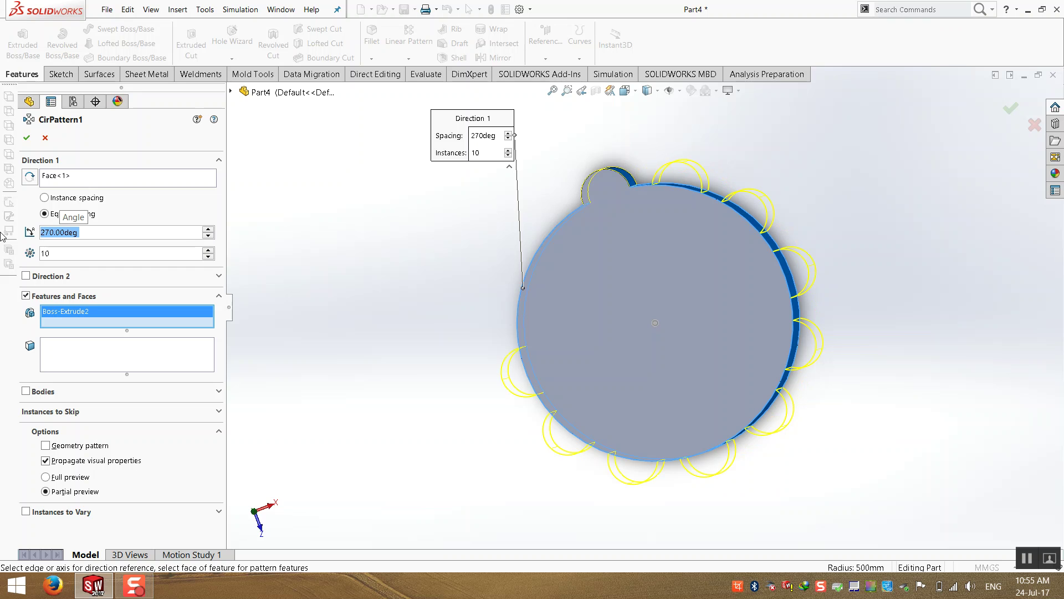
{"action": "left_click", "coordinate": [208, 250]}
{"action": "left_click", "coordinate": [208, 250]}
- Set the pattern's total angle to 360 degrees with 15 equally spaced instances and complete the circular pattern
{"action": "key", "text": "Left"}
{"action": "key", "text": "Delete"}
{"action": "key", "text": "Delete"}
{"action": "key", "text": "Delete"}
{"action": "key", "text": "Delete"}
{"action": "key", "text": "Delete"}
{"action": "key", "text": "Delete"}
{"action": "key", "text": "Delete"}
{"action": "key", "text": "Delete"}
{"action": "key", "text": "Delete"}
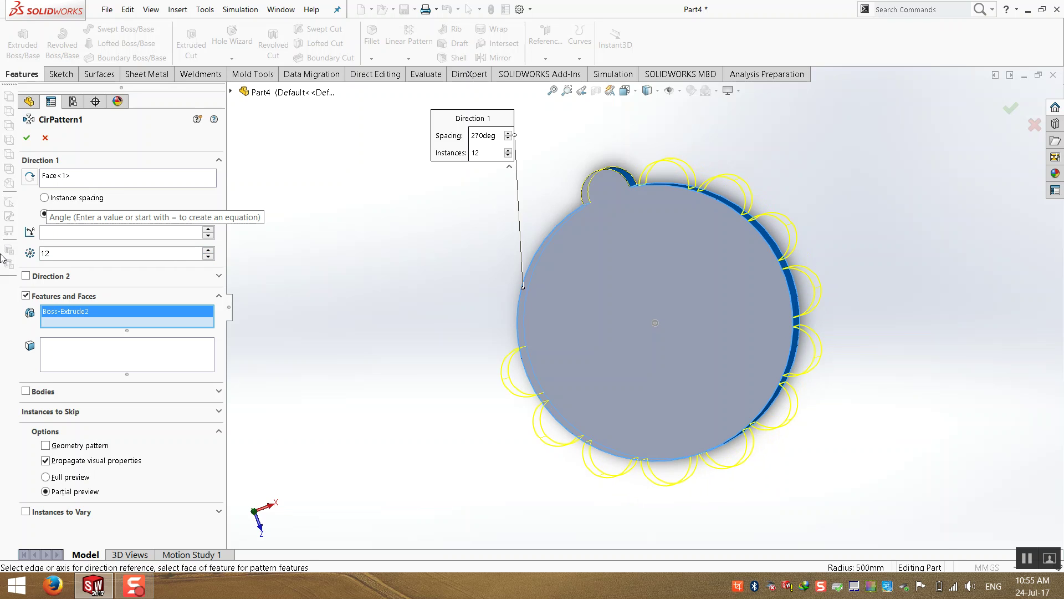
{"action": "type", "text": "360"}
{"action": "key", "text": "Return"}
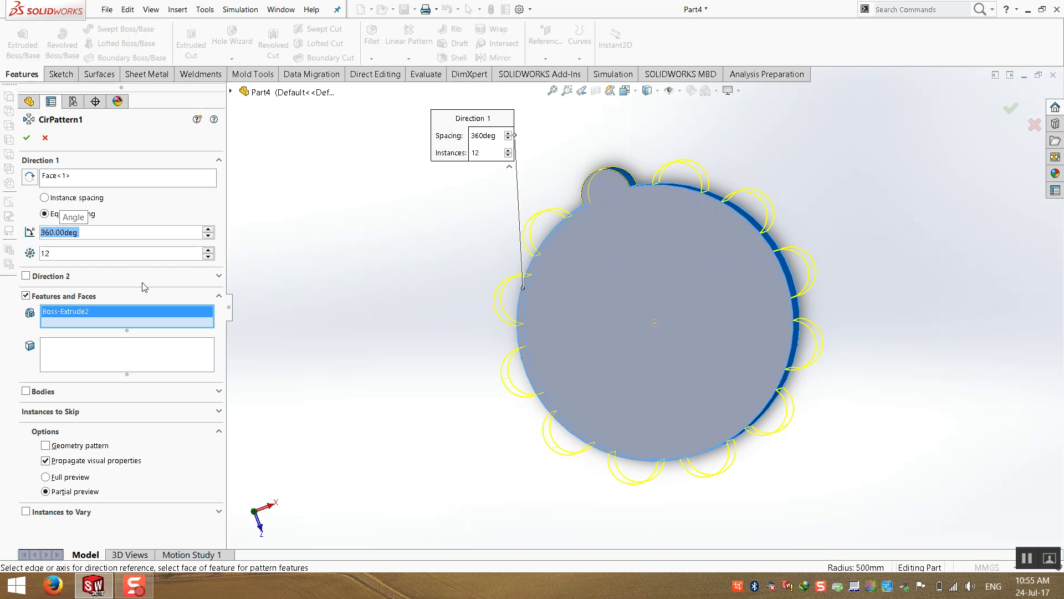
{"action": "left_click", "coordinate": [208, 250]}
{"action": "left_click", "coordinate": [209, 250]}
{"action": "left_click", "coordinate": [208, 250]}
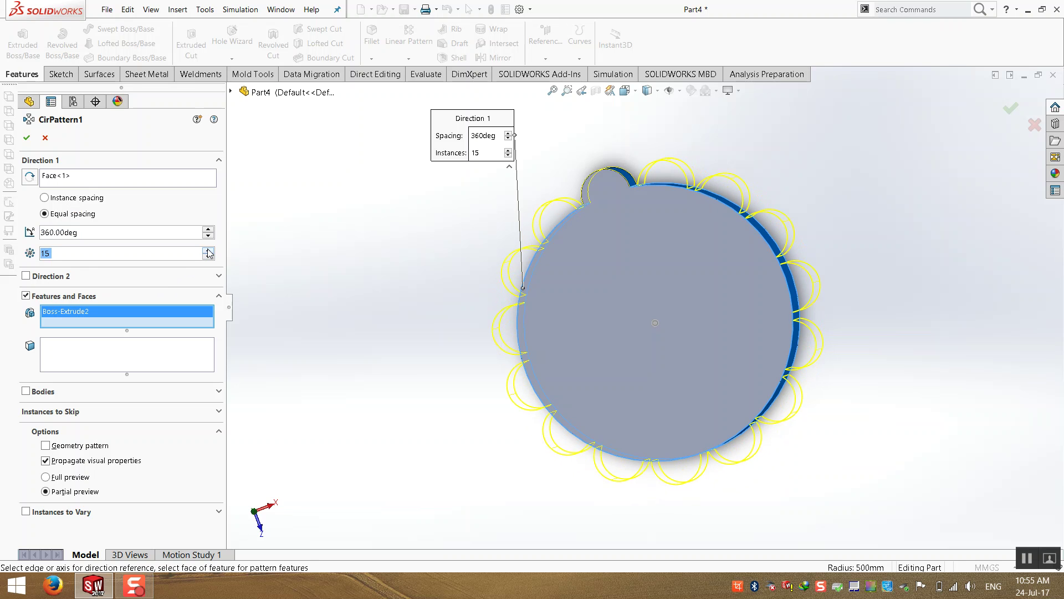
{"action": "left_click", "coordinate": [26, 137]}
- Start a Flex feature of the Twisting type on the patterned solid body
{"action": "middle_click_drag", "start_coordinate": [493, 461], "coordinate": [797, 254]}
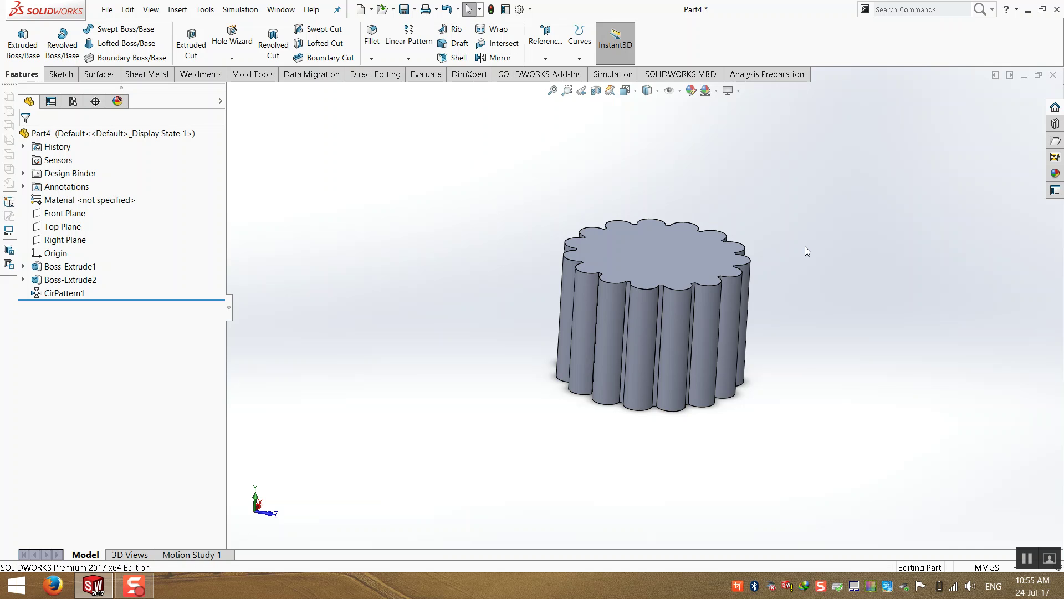
{"action": "key", "text": "ctrl+7"}
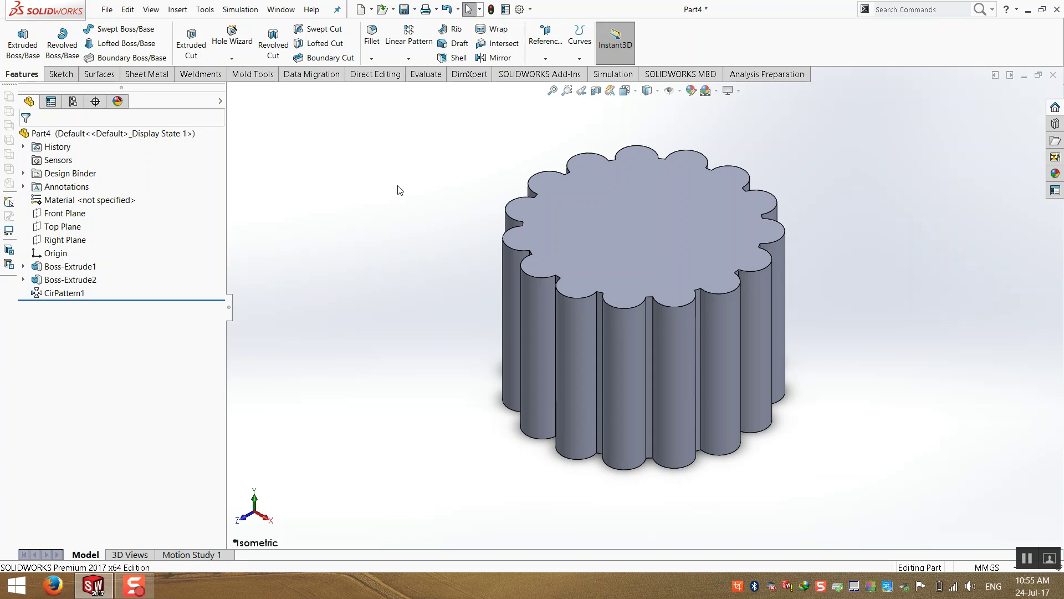
{"action": "left_click", "coordinate": [185, 11]}
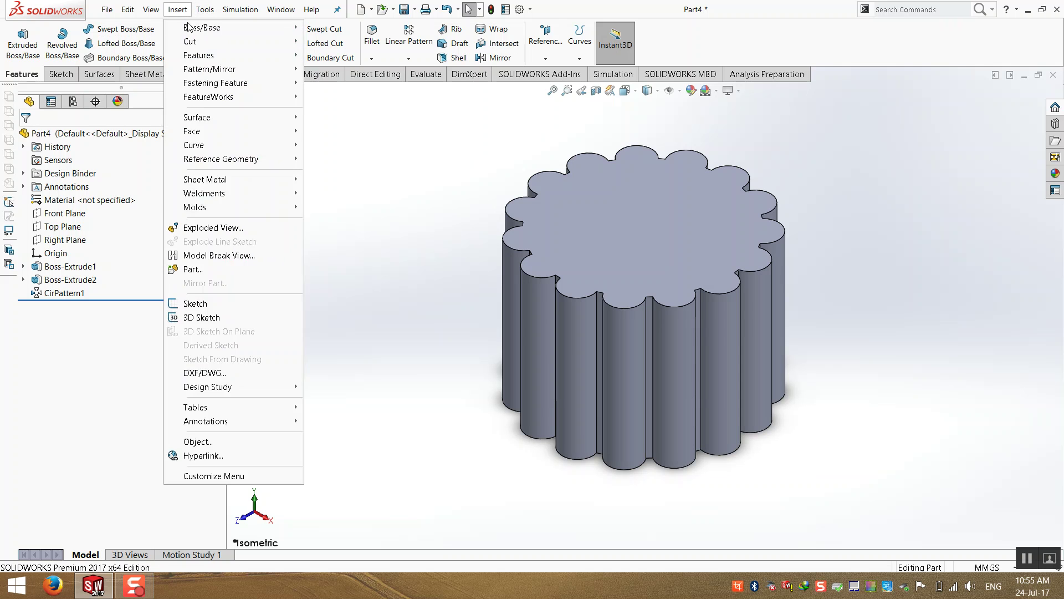
{"action": "mouse_move", "coordinate": [214, 57]}
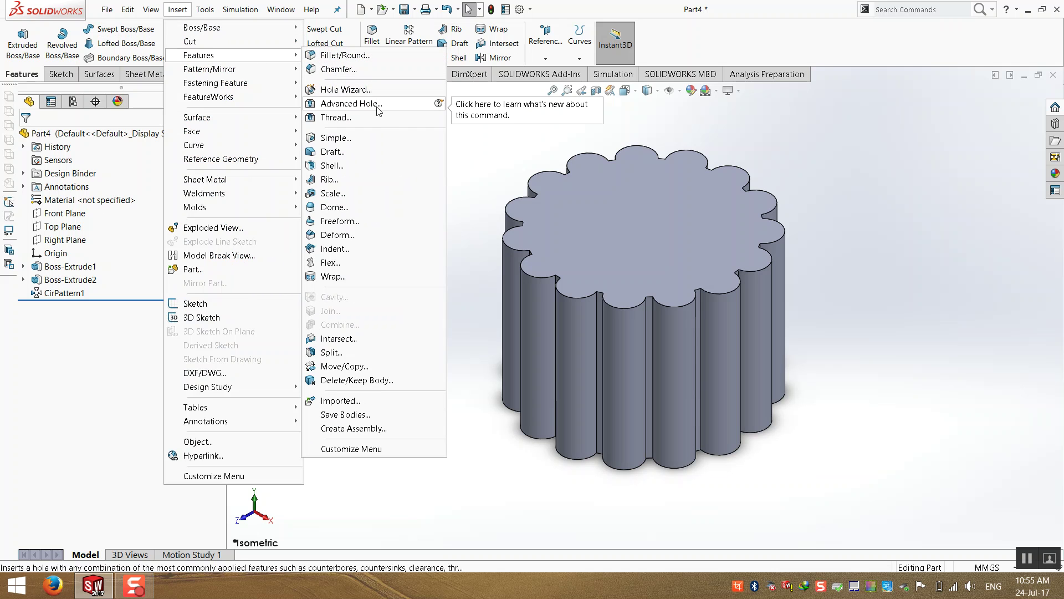
{"action": "left_click", "coordinate": [331, 265]}
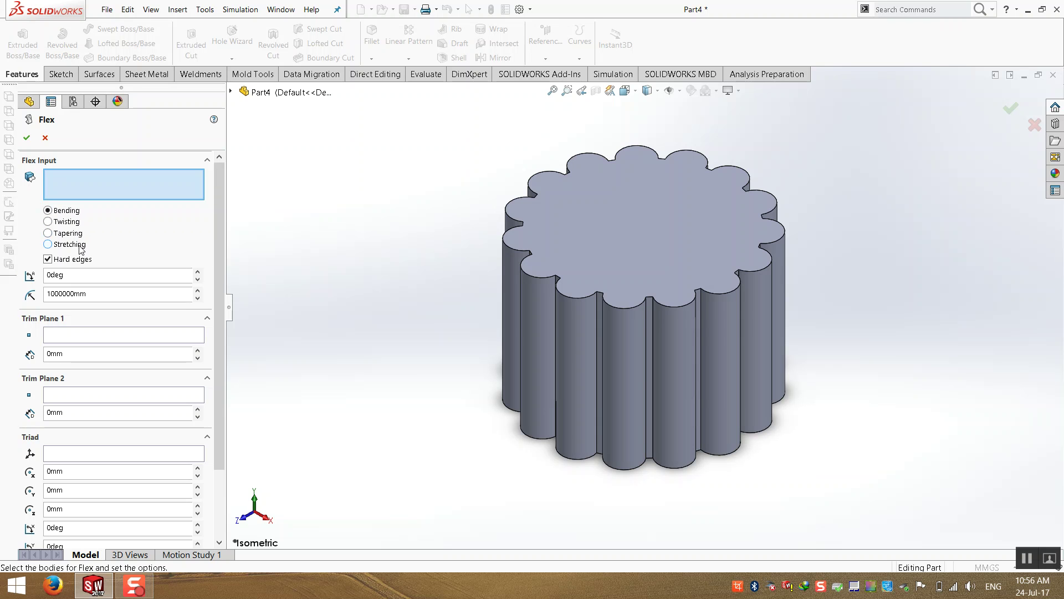
{"action": "left_click", "coordinate": [67, 222]}
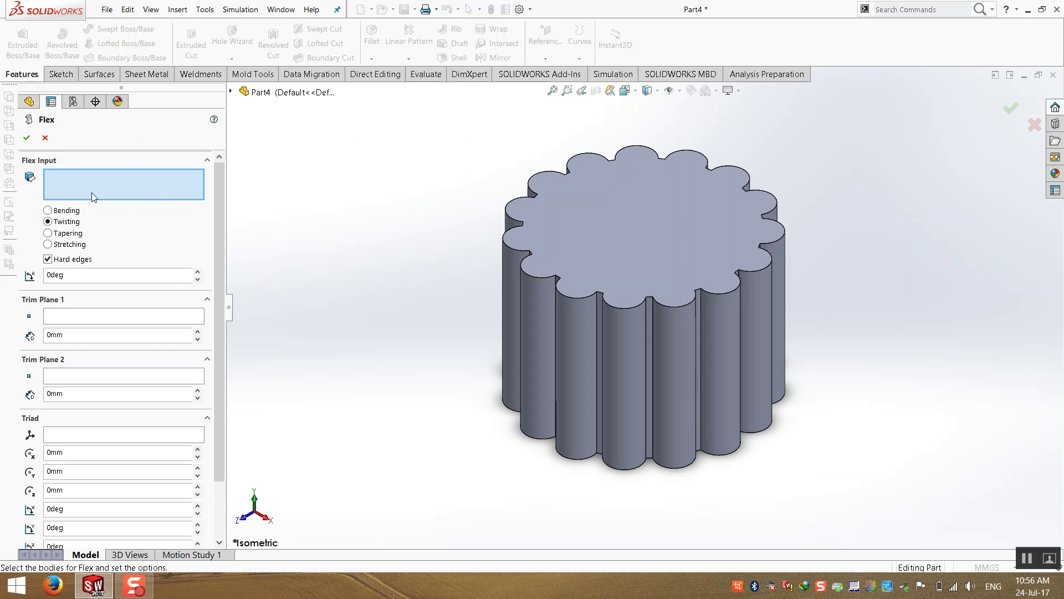
{"action": "left_click", "coordinate": [550, 239]}
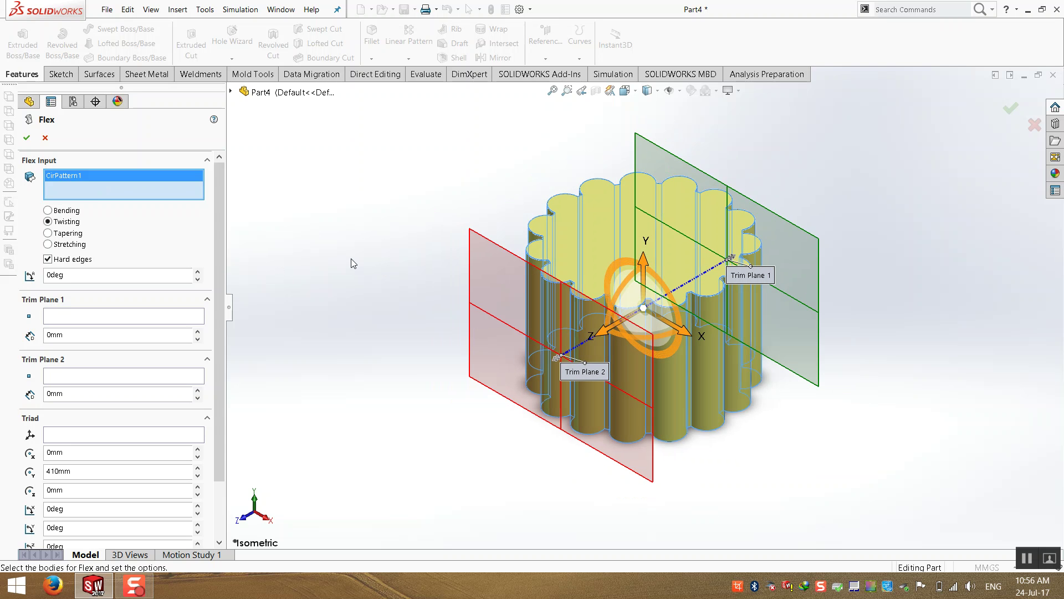
- Try a twist angle of 90 degrees for the Flex and raise it in increments
{"action": "double_click", "coordinate": [56, 275]}
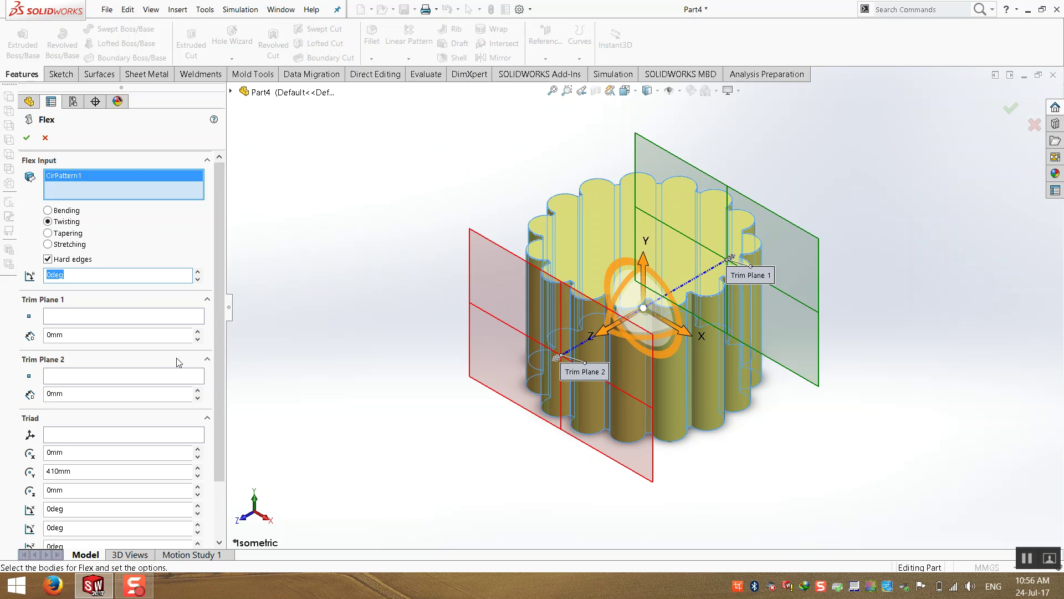
{"action": "type", "text": "90"}
{"action": "key", "text": "Tab"}
{"action": "middle_click_drag", "start_coordinate": [575, 276], "coordinate": [547, 313]}
{"action": "left_click", "coordinate": [197, 272]}
{"action": "left_click", "coordinate": [197, 271]}
{"action": "left_click", "coordinate": [198, 272]}
{"action": "left_click_drag", "start_coordinate": [197, 272], "coordinate": [198, 272]}
- Set the Flex twist angle to 150 degrees, complete the feature and inspect the twisted body
{"action": "left_click", "coordinate": [110, 275]}
{"action": "double_click", "coordinate": [111, 275]}
{"action": "type", "text": "150"}
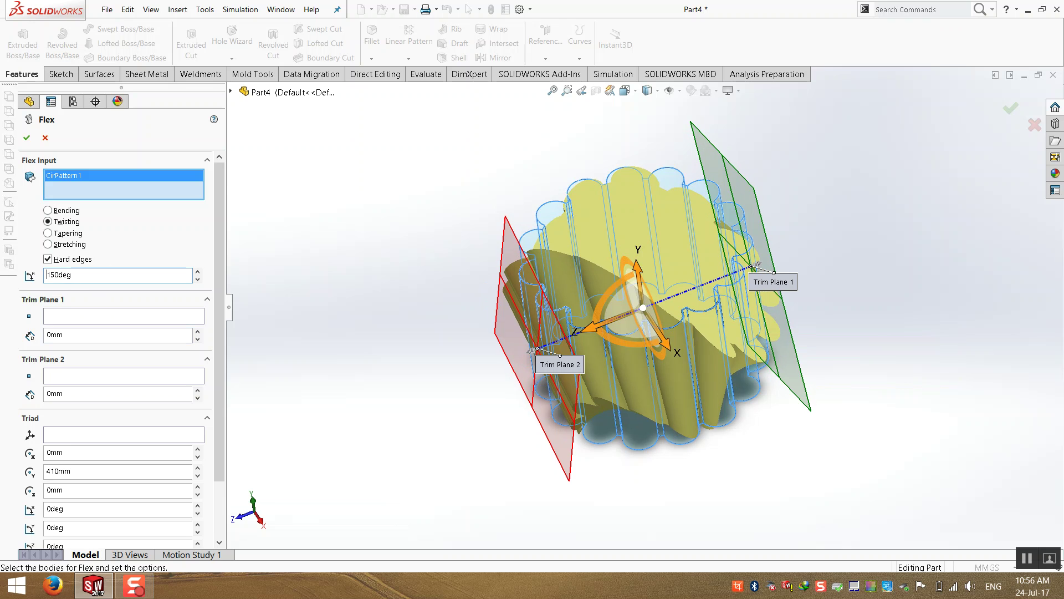
{"action": "key", "text": "Return"}
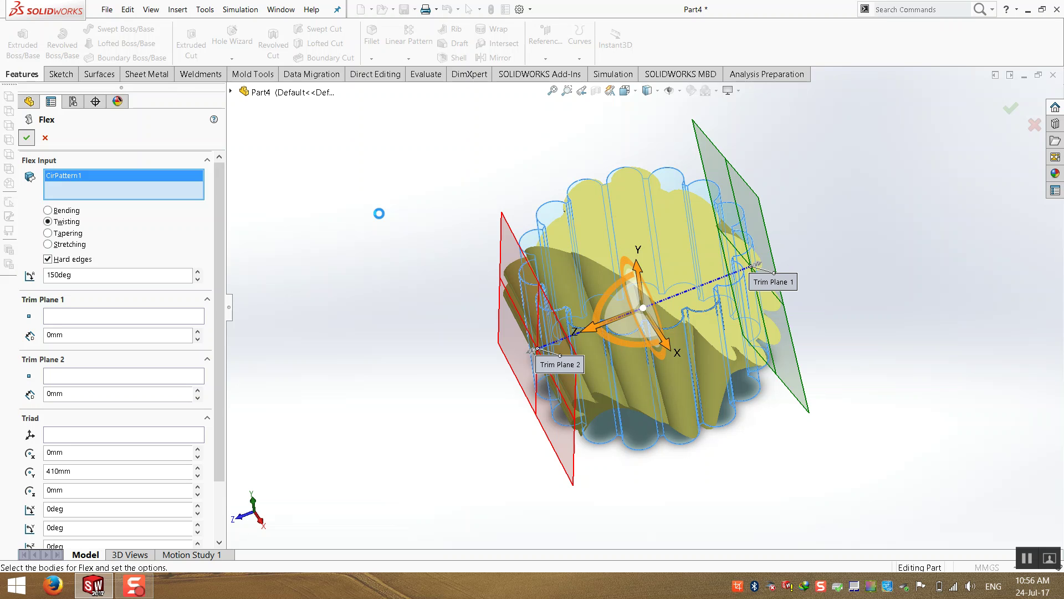
{"action": "middle_click_drag", "start_coordinate": [621, 288], "coordinate": [700, 381]}
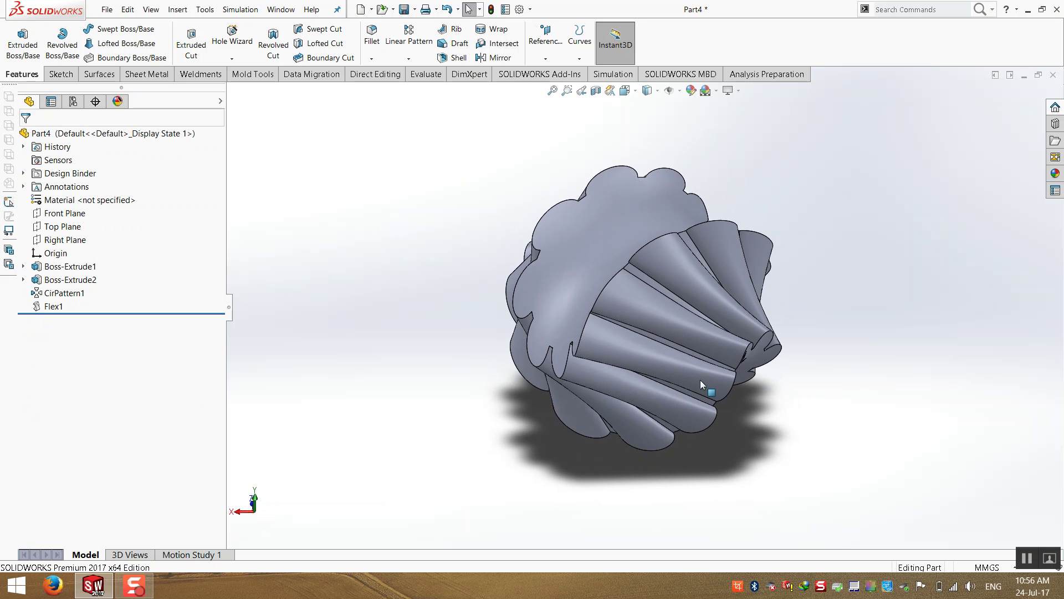
- Open the Flex feature for editing and reset its twist angle to 0 degrees
{"action": "right_click", "coordinate": [59, 310]}
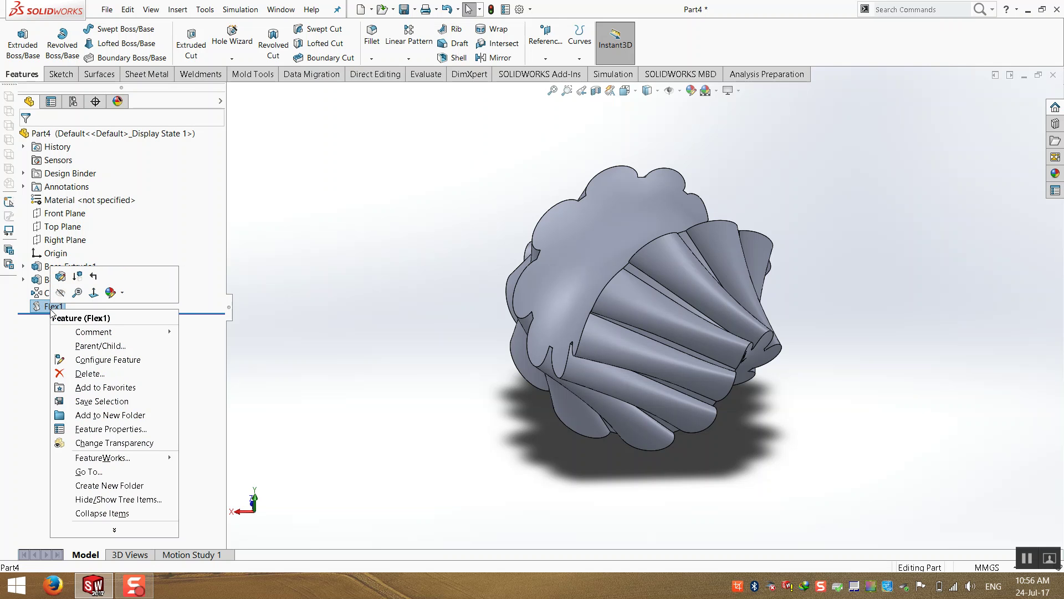
{"action": "left_click", "coordinate": [61, 276]}
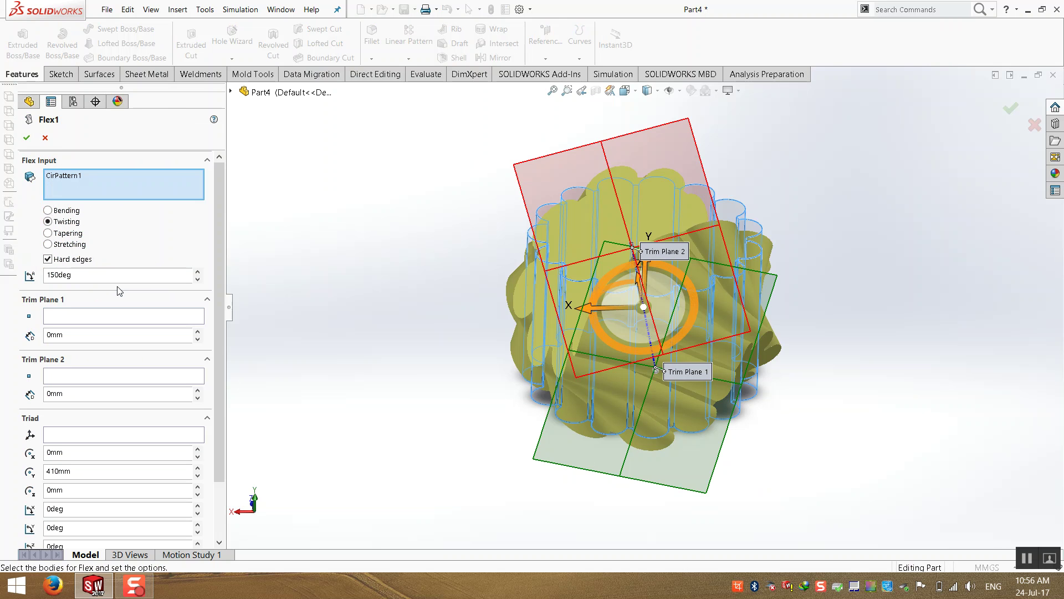
{"action": "double_click", "coordinate": [127, 281]}
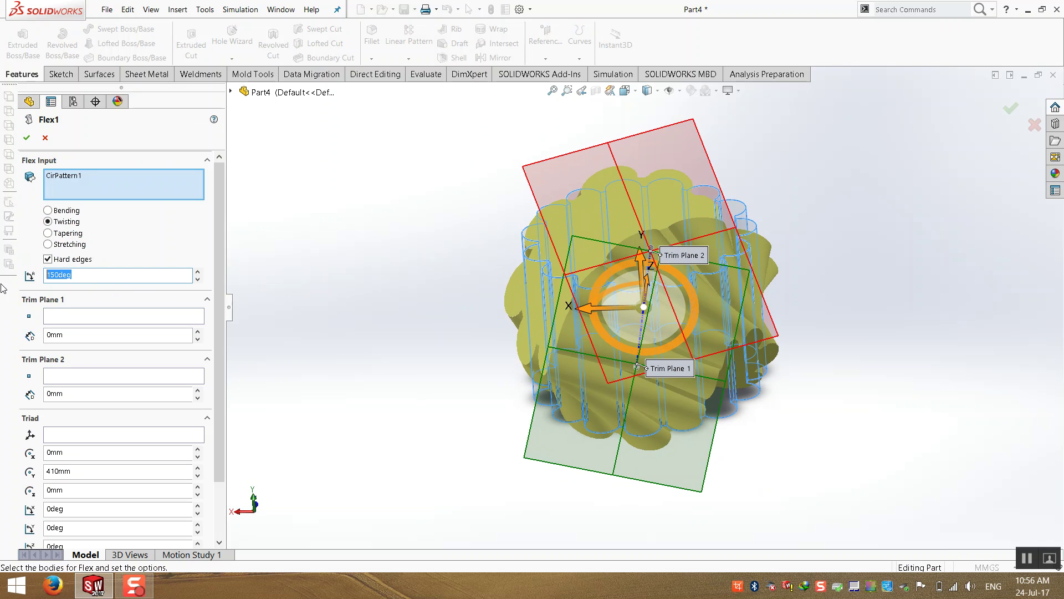
{"action": "type", "text": "0"}
{"action": "key", "text": "Return"}
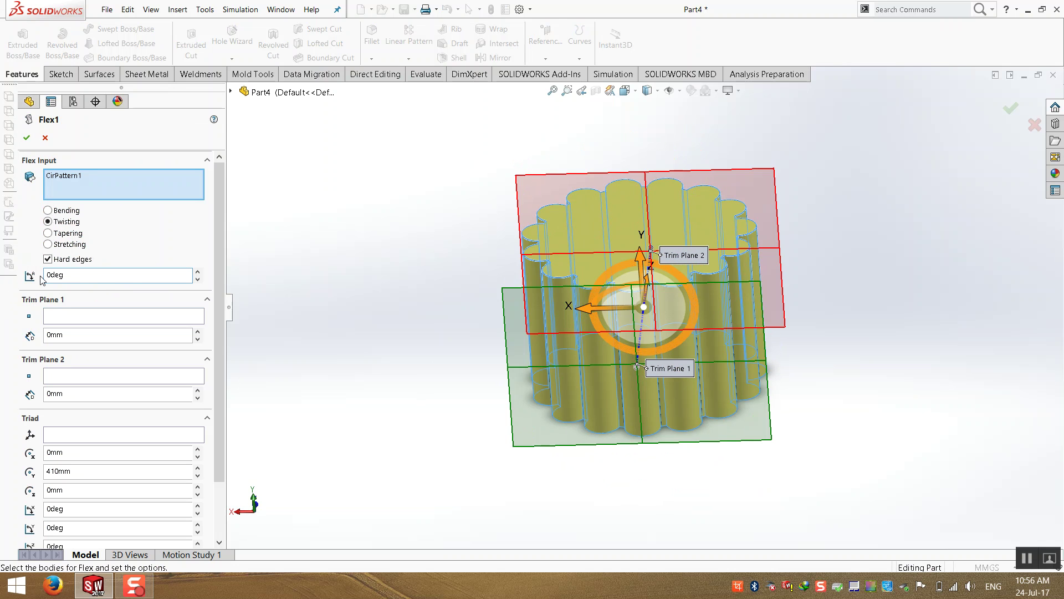
- Rotate the Flex triad 270 degrees about its X axis so the trim planes lie parallel to the cylinder's end faces
{"action": "middle_click_drag", "start_coordinate": [352, 334], "coordinate": [311, 382]}
{"action": "scroll", "coordinate": [214, 340], "scroll_direction": "down", "scroll_amount": 3}
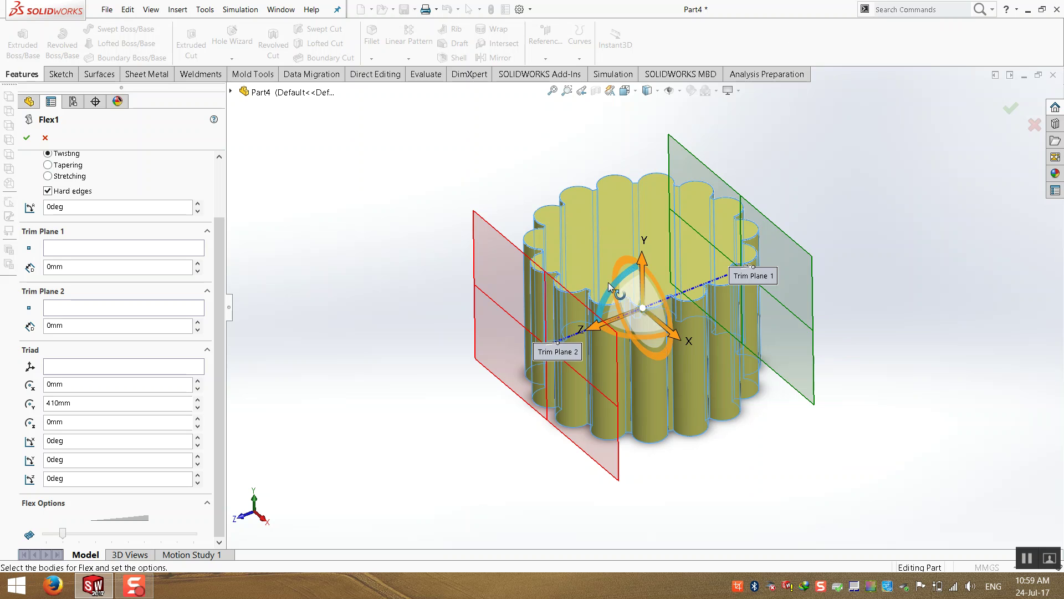
{"action": "scroll", "coordinate": [692, 292], "scroll_direction": "down", "scroll_amount": 1}
{"action": "scroll", "coordinate": [693, 294], "scroll_direction": "up", "scroll_amount": 1}
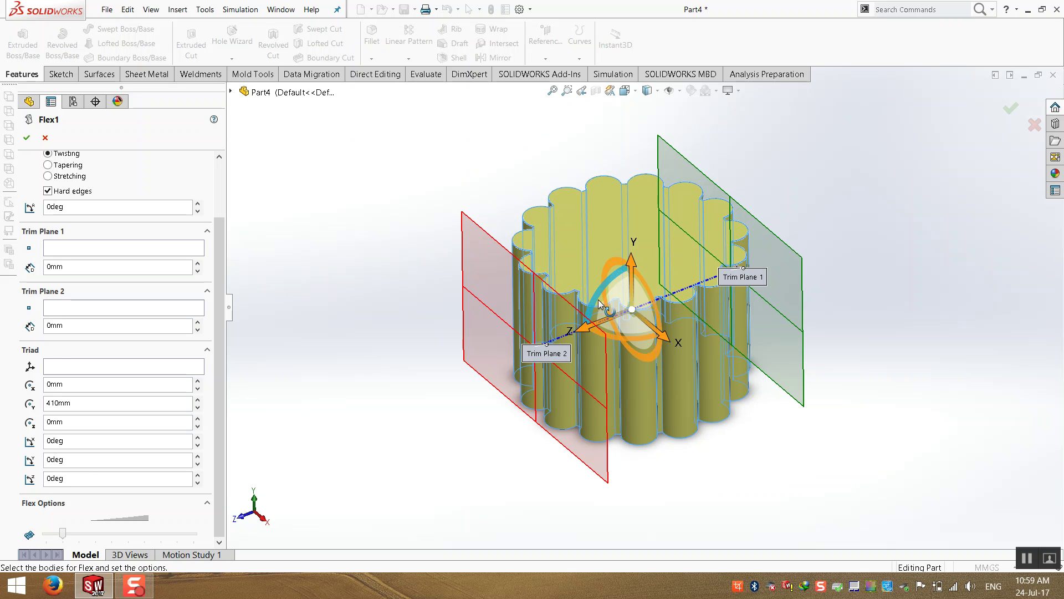
{"action": "left_click_drag", "start_coordinate": [596, 303], "coordinate": [646, 246]}
{"action": "left_click_drag", "start_coordinate": [102, 443], "coordinate": [2, 439]}
{"action": "type", "text": "270"}
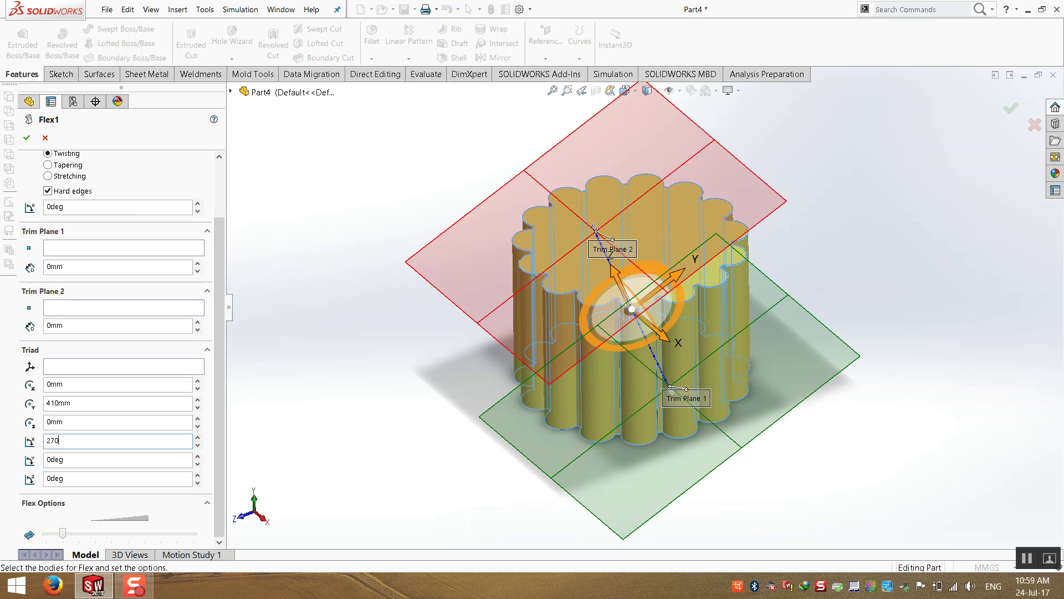
{"action": "key", "text": "Tab"}
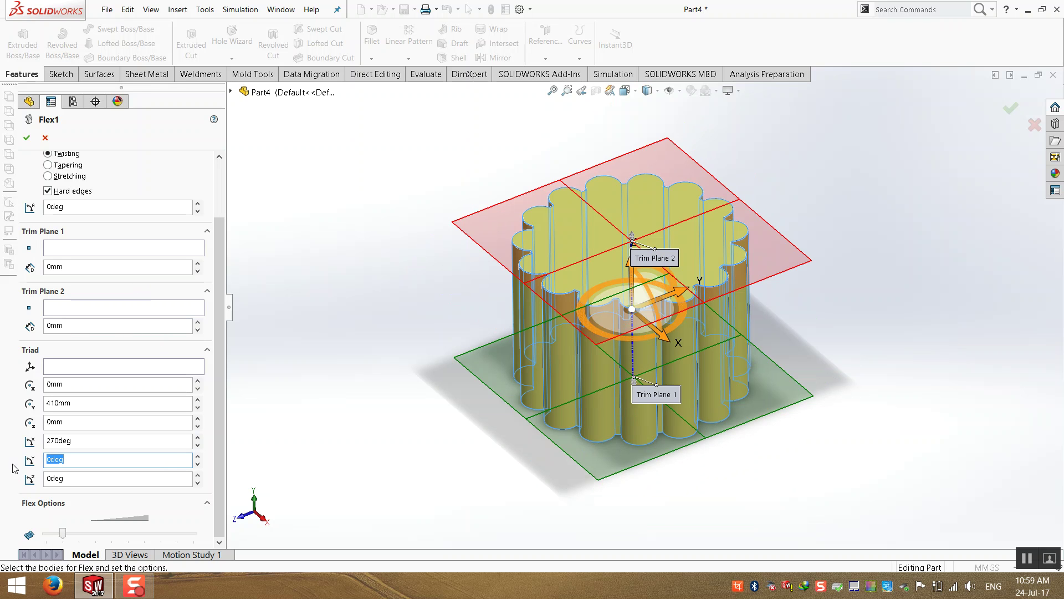
{"action": "double_click", "coordinate": [116, 447]}
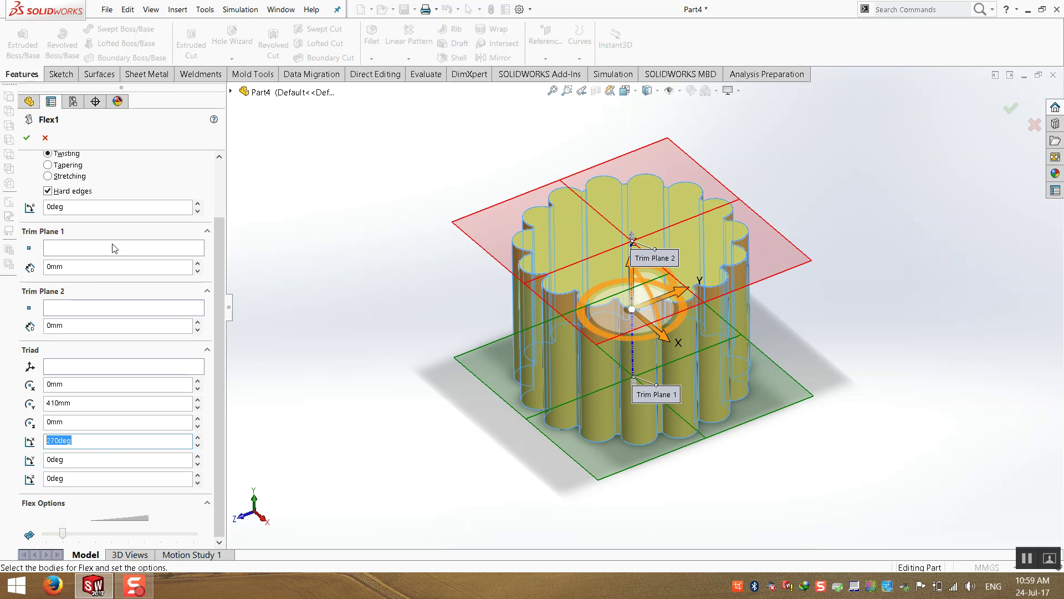
- Try raising the Flex twist angle in increments past 90 degrees
{"action": "left_click", "coordinate": [198, 203]}
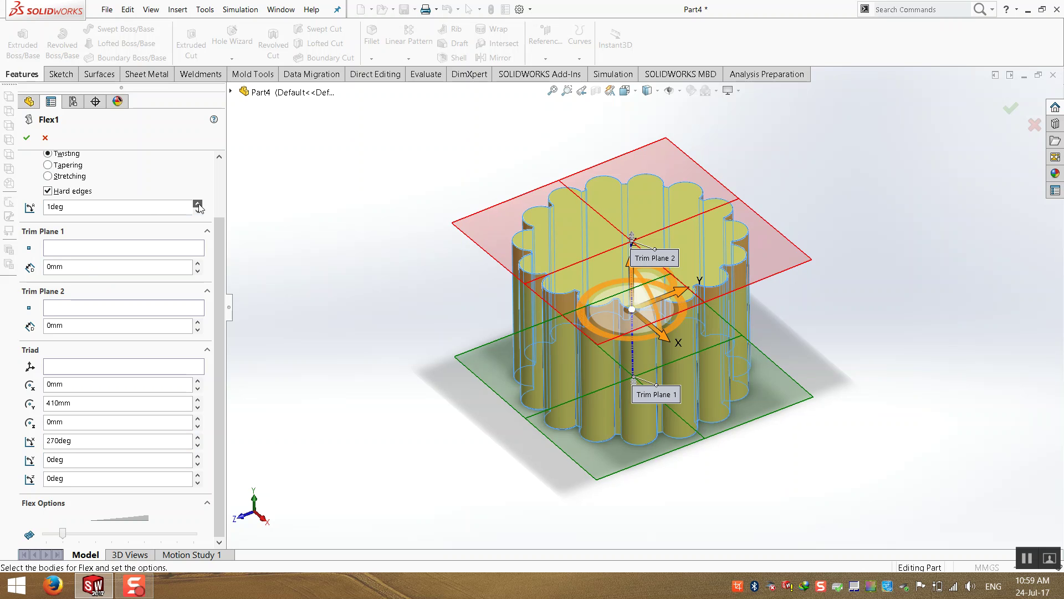
{"action": "left_click", "coordinate": [198, 204]}
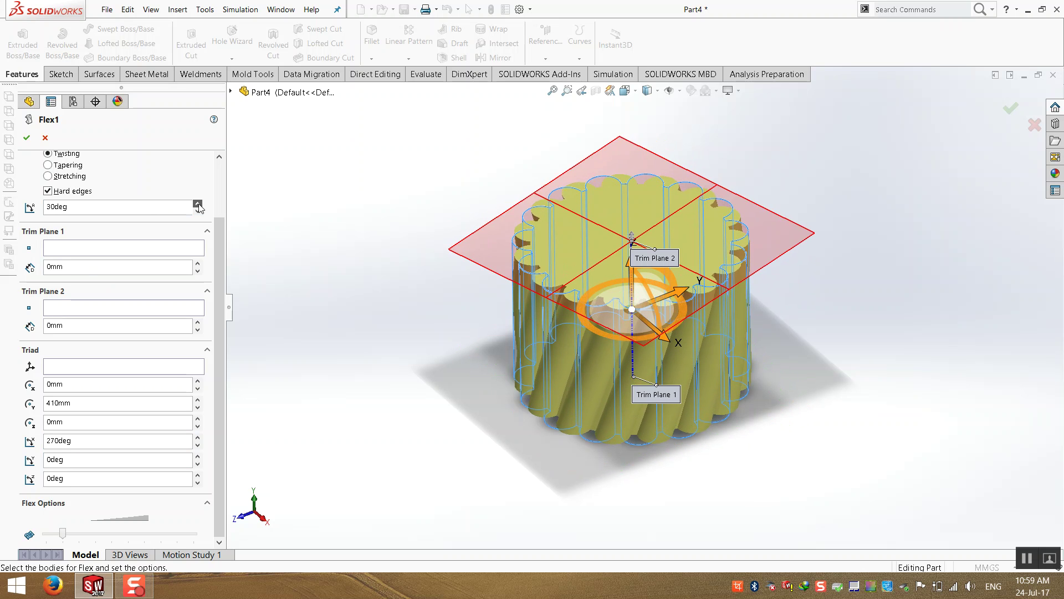
{"action": "left_click", "coordinate": [198, 203]}
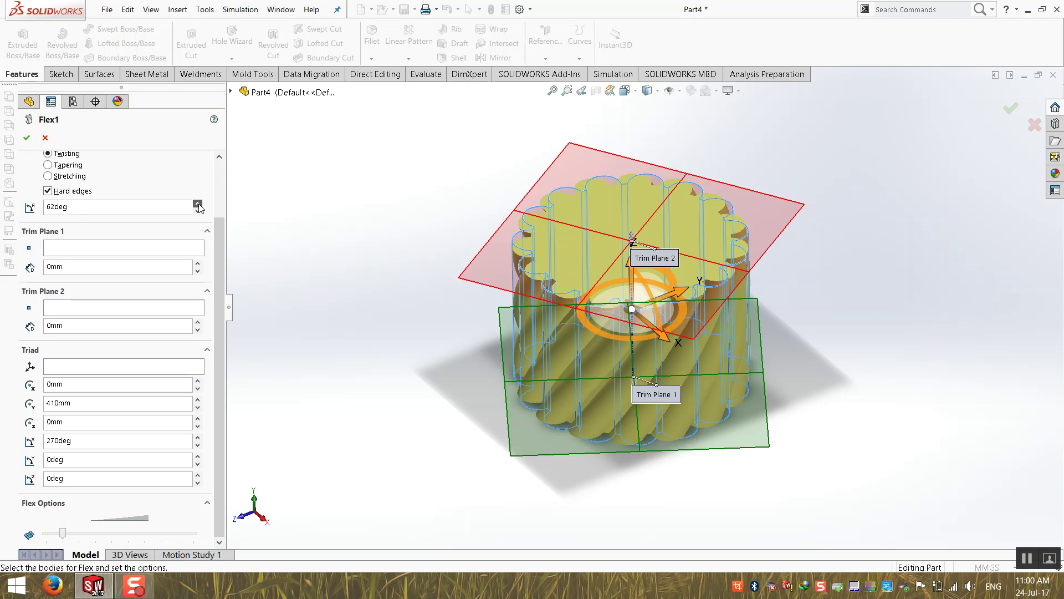
{"action": "left_click", "coordinate": [197, 204]}
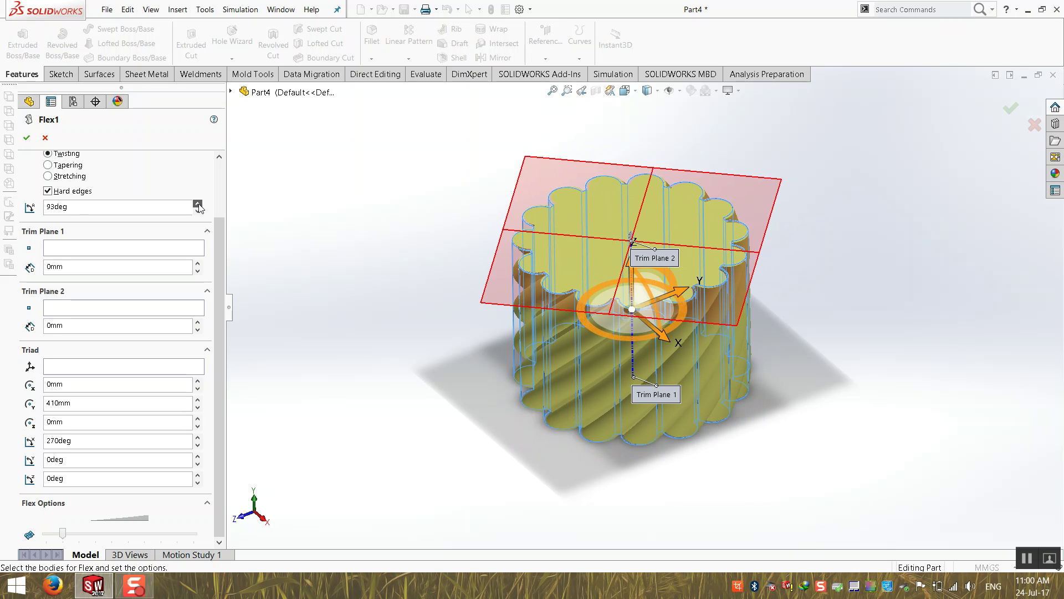
- Set the Flex twist angle to 90 degrees and complete the feature
{"action": "left_click_drag", "start_coordinate": [189, 209], "coordinate": [1, 219]}
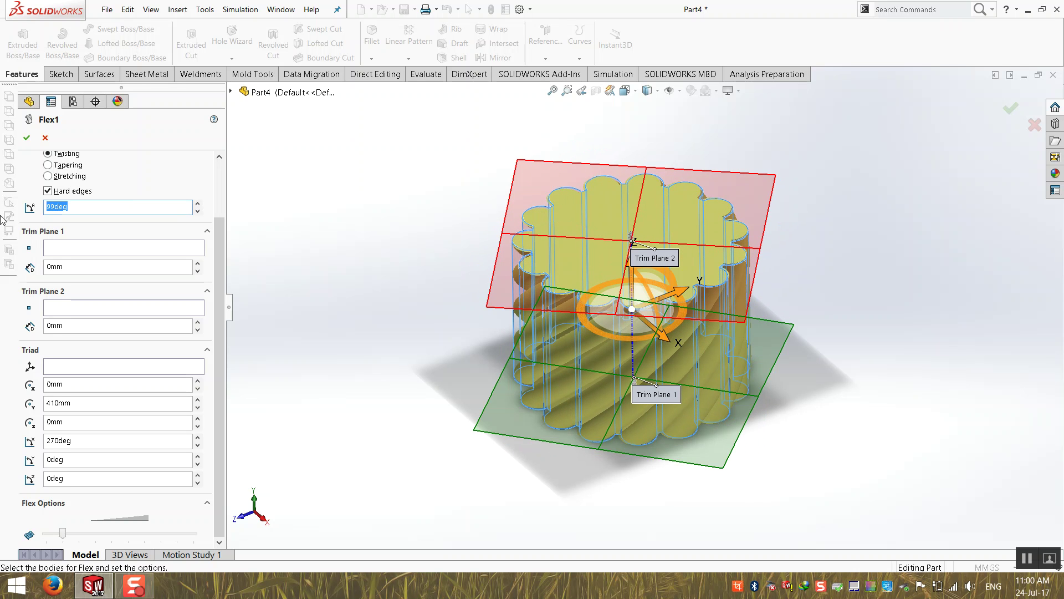
{"action": "type", "text": "90"}
{"action": "key", "text": "Return"}
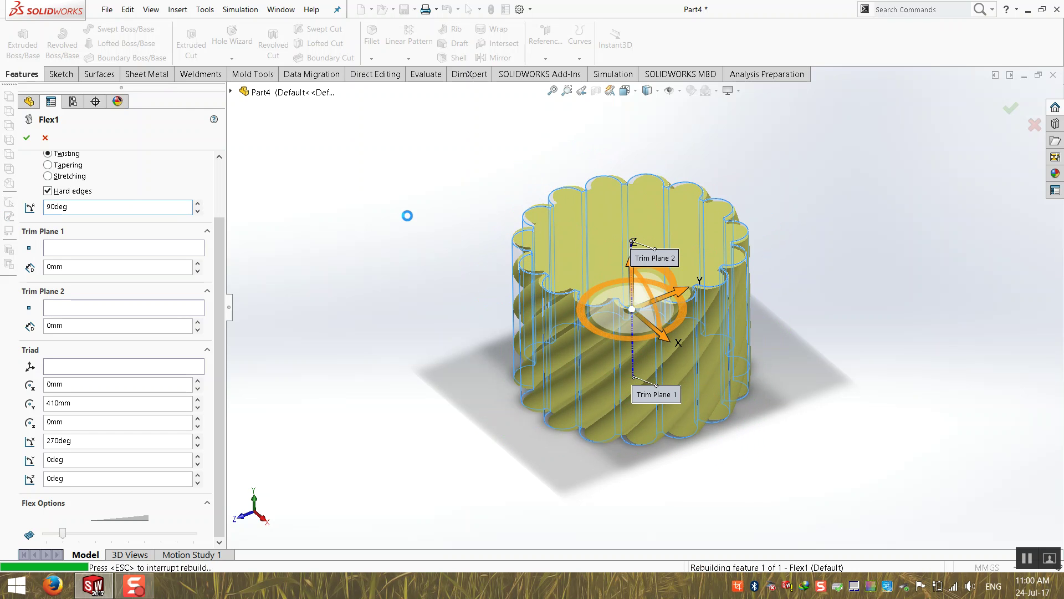
{"action": "middle_click_drag", "start_coordinate": [418, 225], "coordinate": [761, 364]}
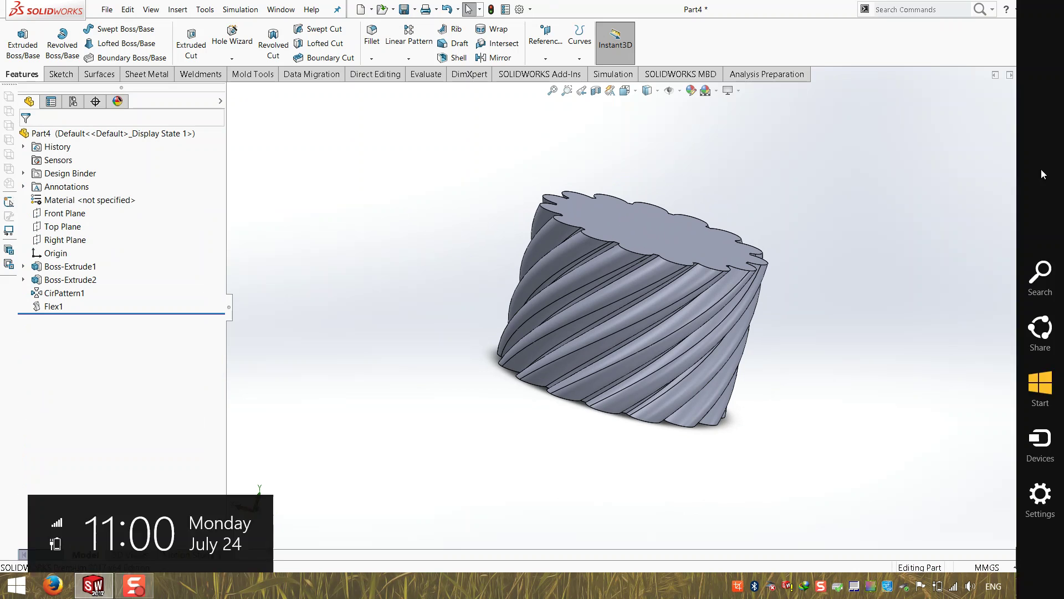
{"action": "middle_click_drag", "start_coordinate": [713, 197], "coordinate": [767, 290]}
- Show the circular pattern's dimensions and move the total angle and instance count labels clear of the twisted body
{"action": "right_click", "coordinate": [51, 295]}
{"action": "left_click", "coordinate": [289, 296]}
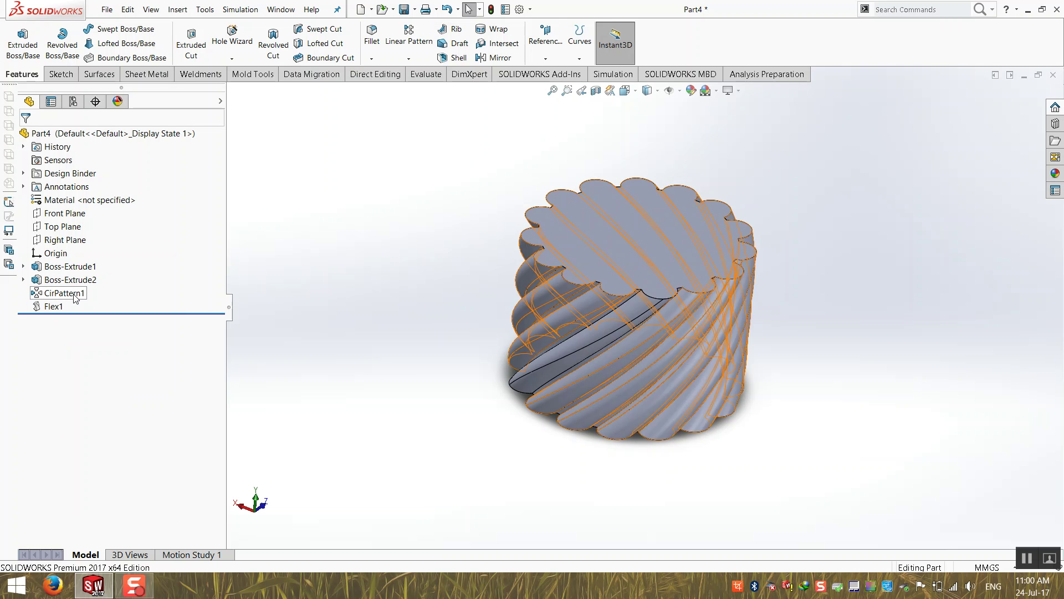
{"action": "left_click", "coordinate": [75, 296]}
{"action": "scroll", "coordinate": [618, 374], "scroll_direction": "down", "scroll_amount": 5}
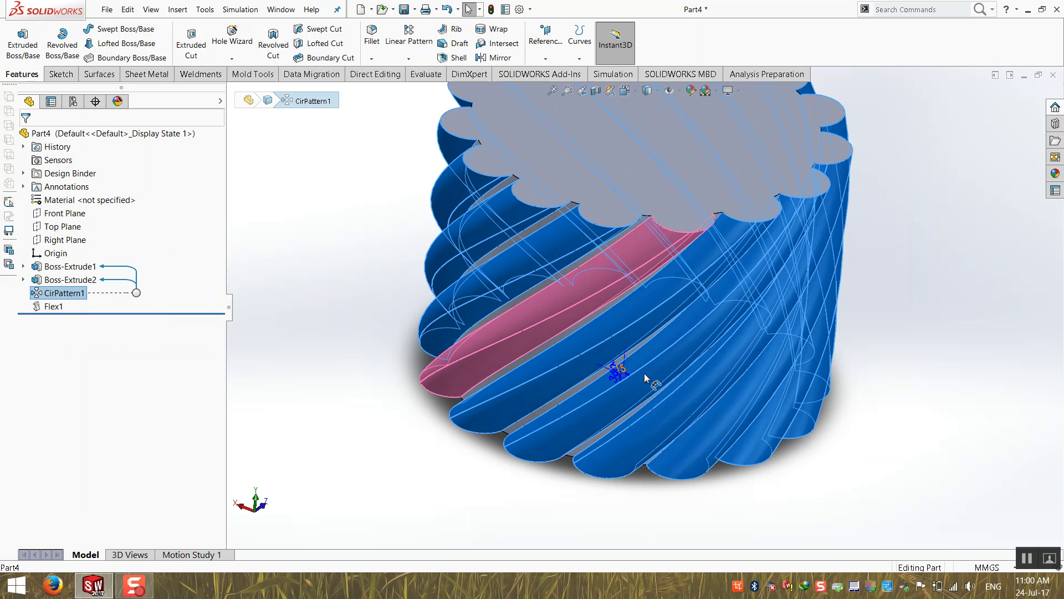
{"action": "scroll", "coordinate": [620, 367], "scroll_direction": "down", "scroll_amount": 4}
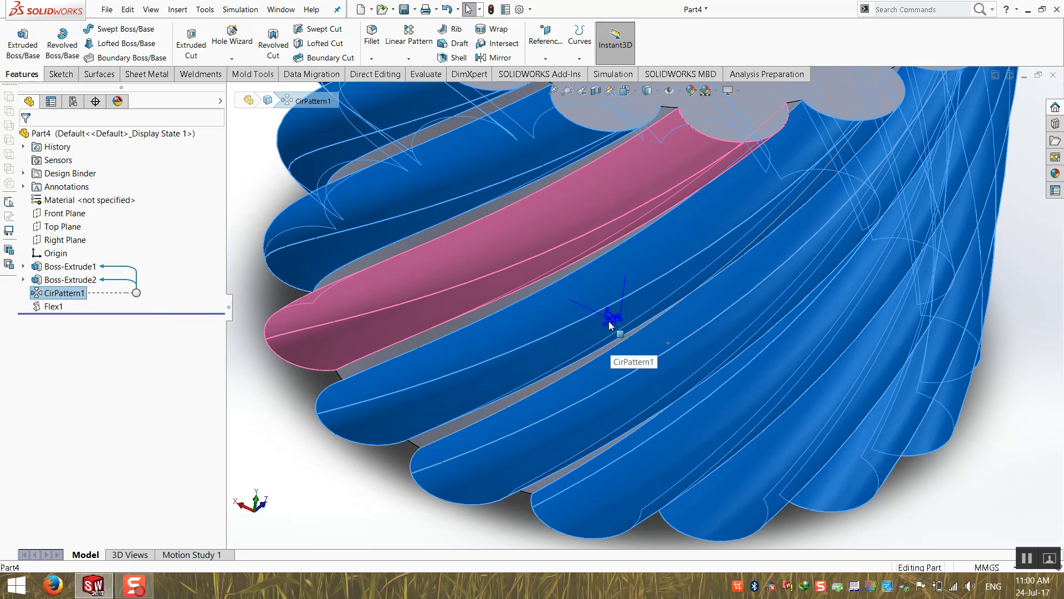
{"action": "left_click_drag", "start_coordinate": [568, 363], "coordinate": [289, 436]}
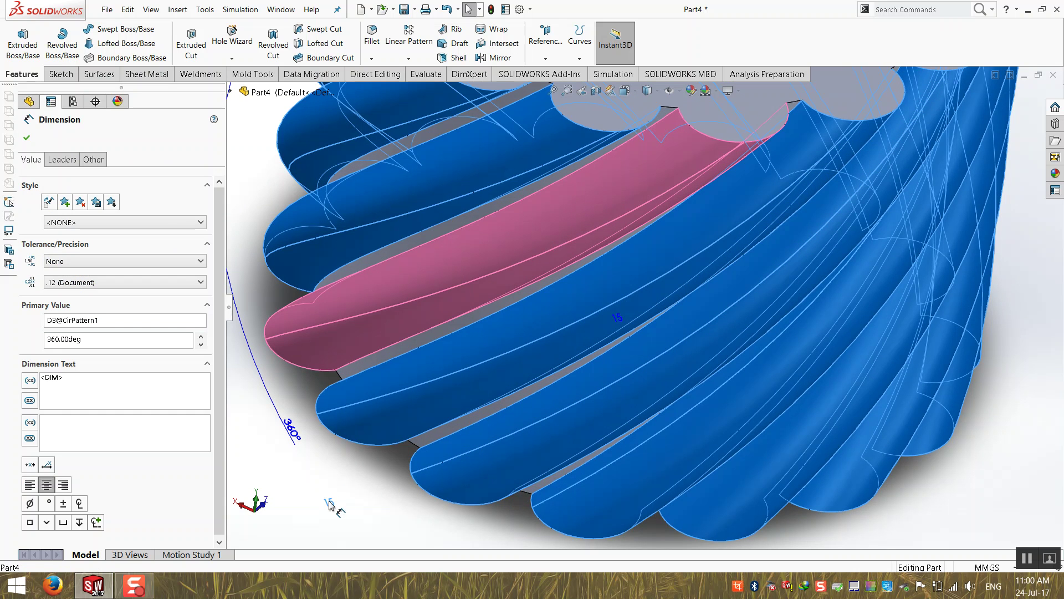
{"action": "left_click", "coordinate": [333, 506]}
{"action": "scroll", "coordinate": [580, 357], "scroll_direction": "up", "scroll_amount": 7}
- Set the circular pattern's instance count to 10, rebuild the part and inspect the twisted body
{"action": "double_click", "coordinate": [541, 375]}
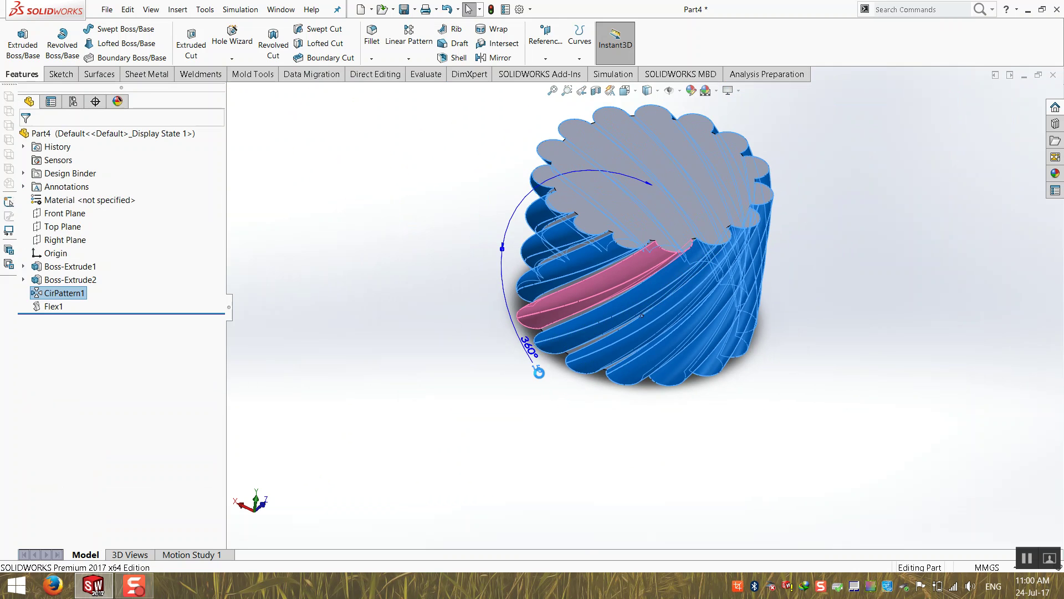
{"action": "left_click_drag", "start_coordinate": [507, 357], "coordinate": [352, 211]}
{"action": "type", "text": "10"}
{"action": "key", "text": "Return"}
{"action": "left_click", "coordinate": [385, 200]}
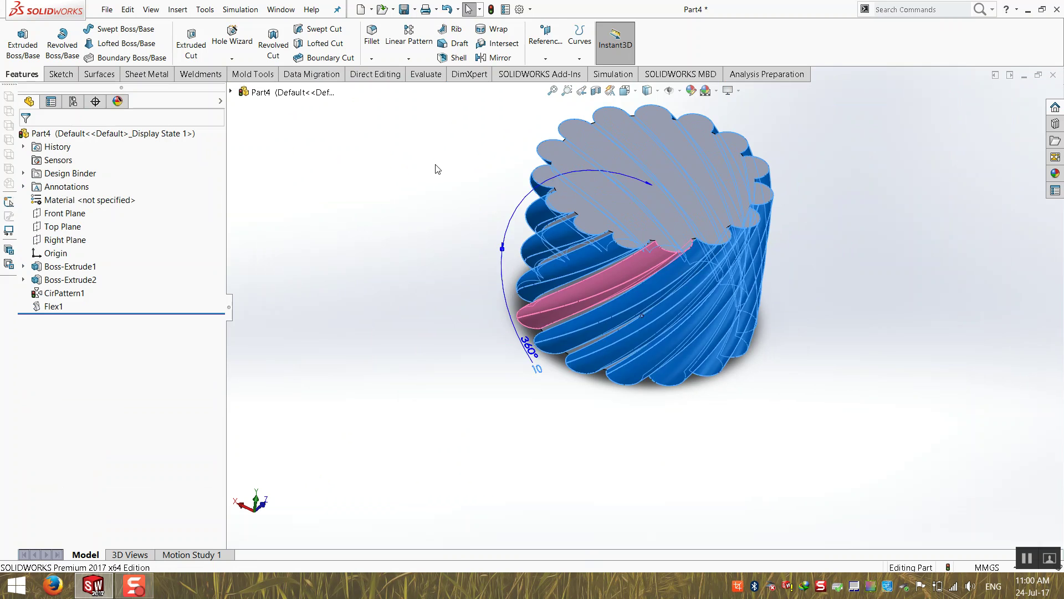
{"action": "left_click", "coordinate": [491, 10]}
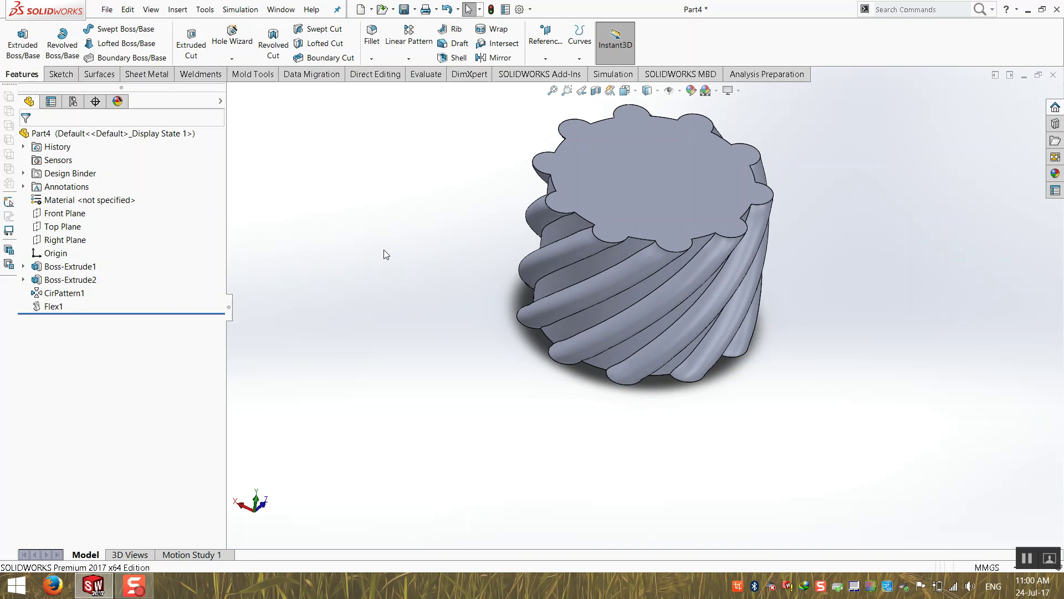
{"action": "middle_click_drag", "start_coordinate": [418, 313], "coordinate": [271, 322]}
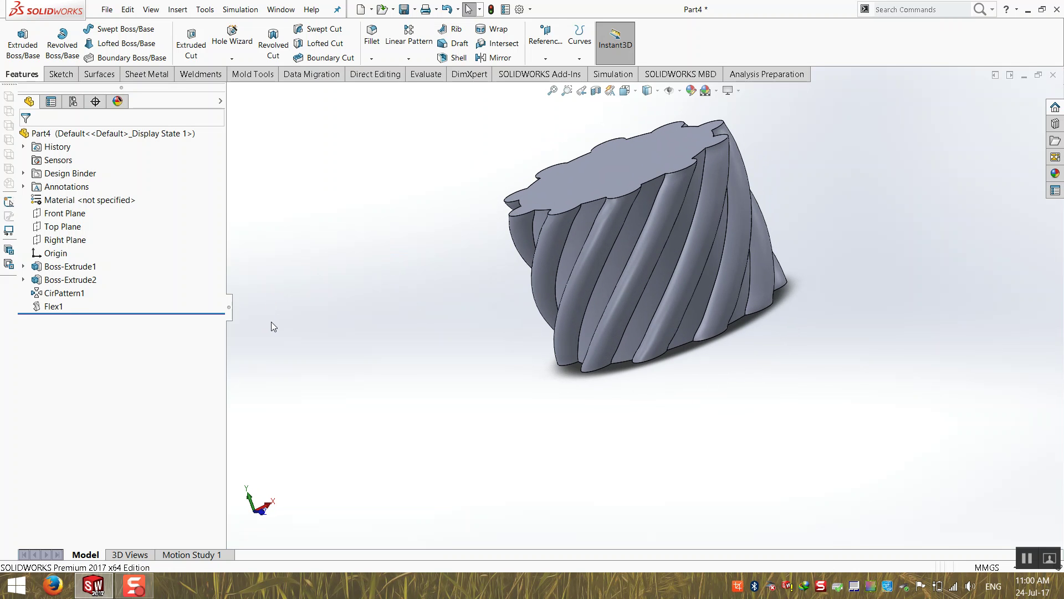
{"action": "middle_click_drag", "start_coordinate": [390, 357], "coordinate": [776, 215]}
{"action": "scroll", "coordinate": [638, 231], "scroll_direction": "down", "scroll_amount": 5}
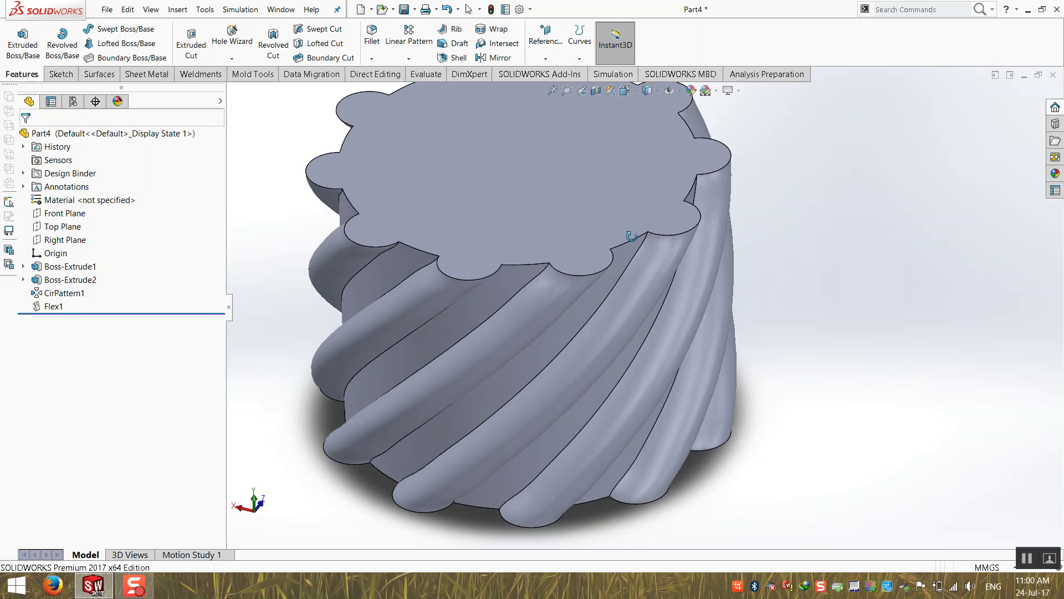
{"action": "scroll", "coordinate": [638, 231], "scroll_direction": "up", "scroll_amount": 5}
- Fillet the top face of the twisted body, trying a 20 mm radius before applying 50 mm
{"action": "left_click", "coordinate": [374, 52]}
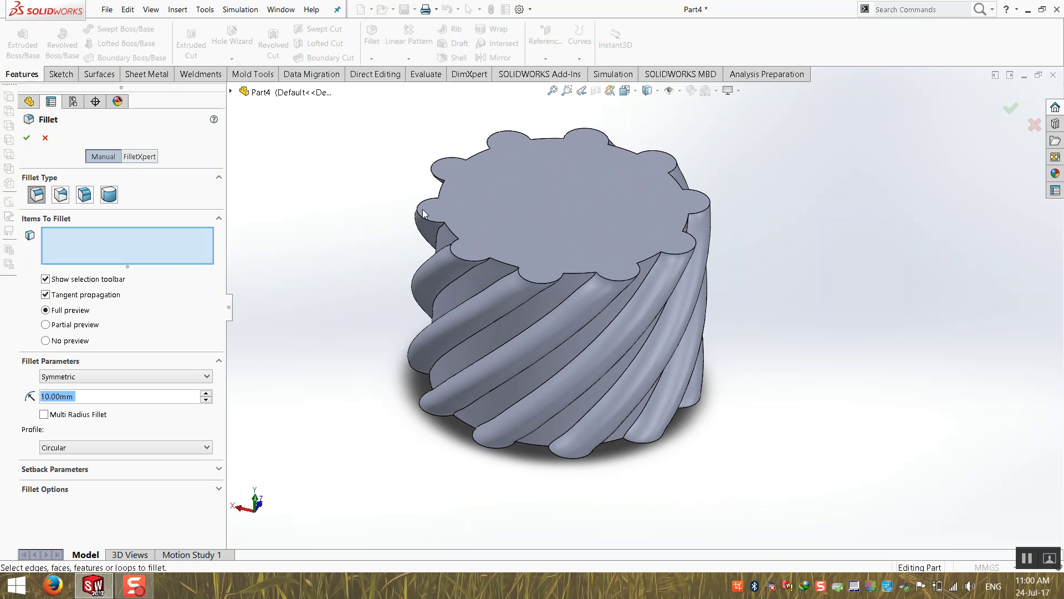
{"action": "left_click", "coordinate": [429, 244]}
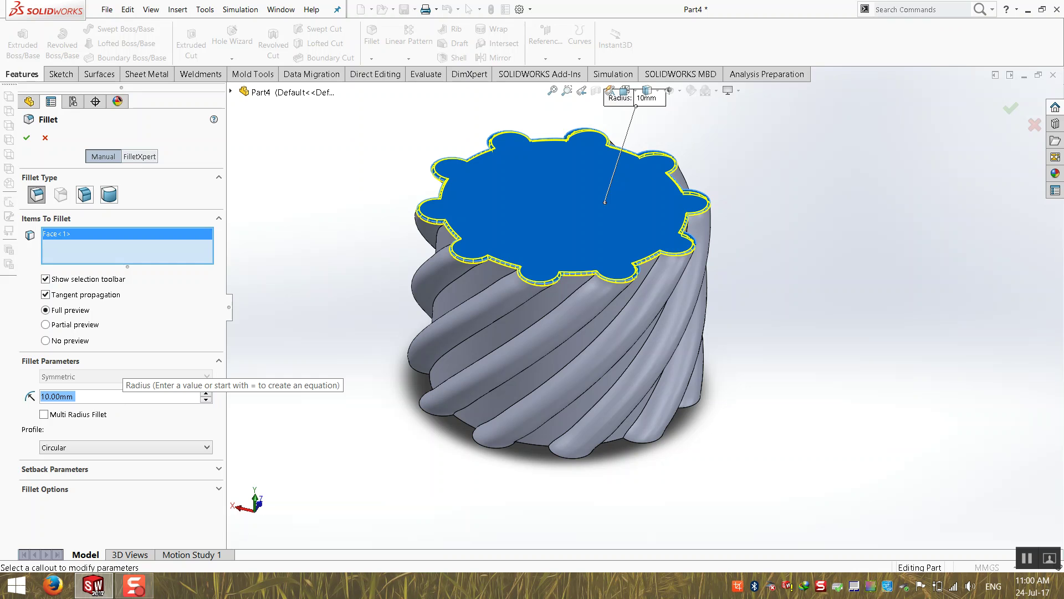
{"action": "type", "text": "20"}
{"action": "key", "text": "Return"}
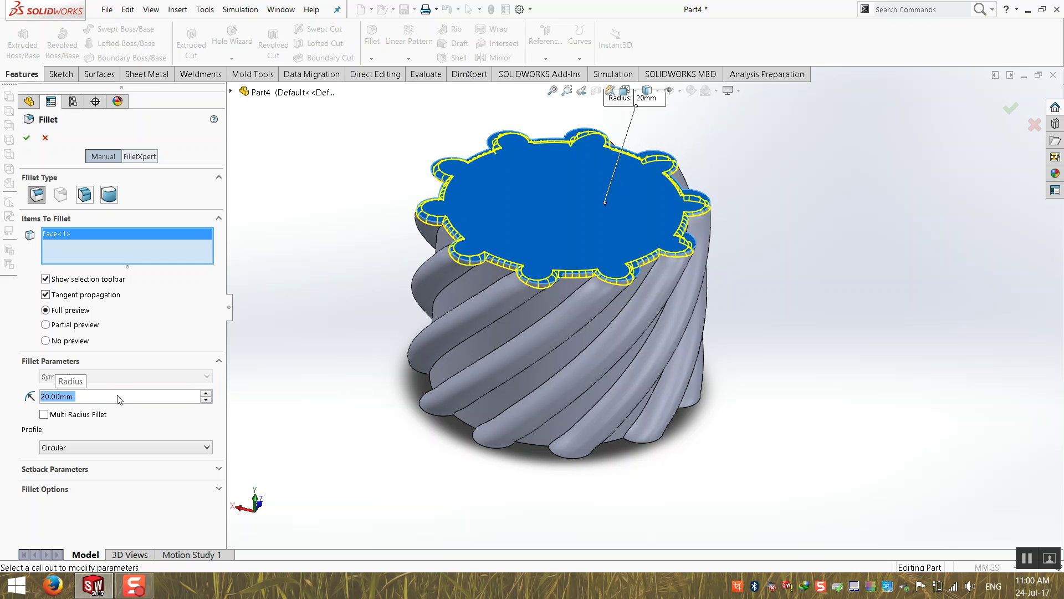
{"action": "type", "text": "50"}
{"action": "key", "text": "Return"}
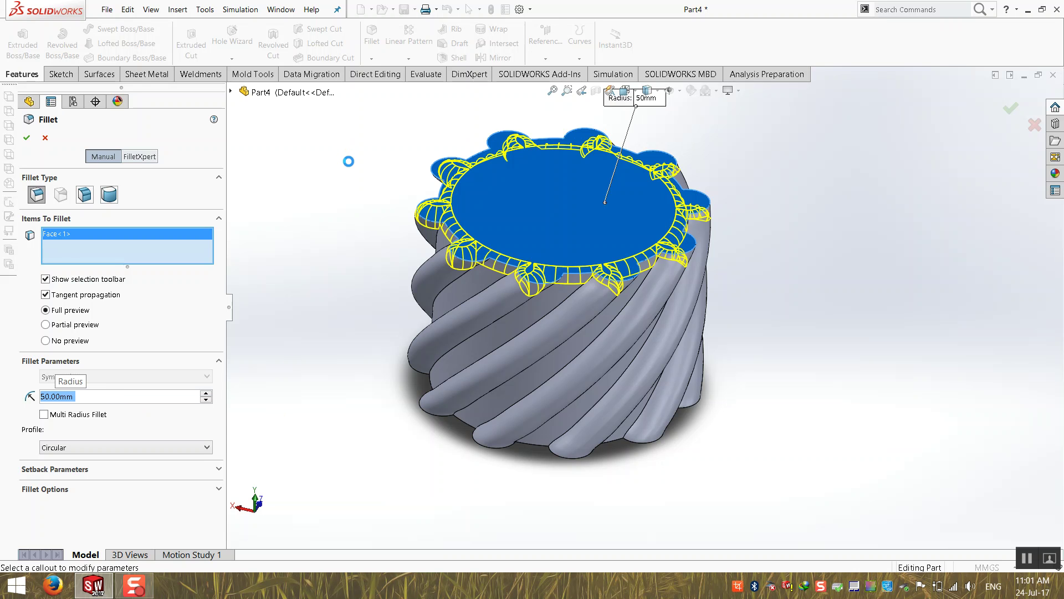
{"action": "key", "text": "Return"}
{"action": "middle_click_drag", "start_coordinate": [385, 238], "coordinate": [490, 261]}
{"action": "key", "text": "Return"}
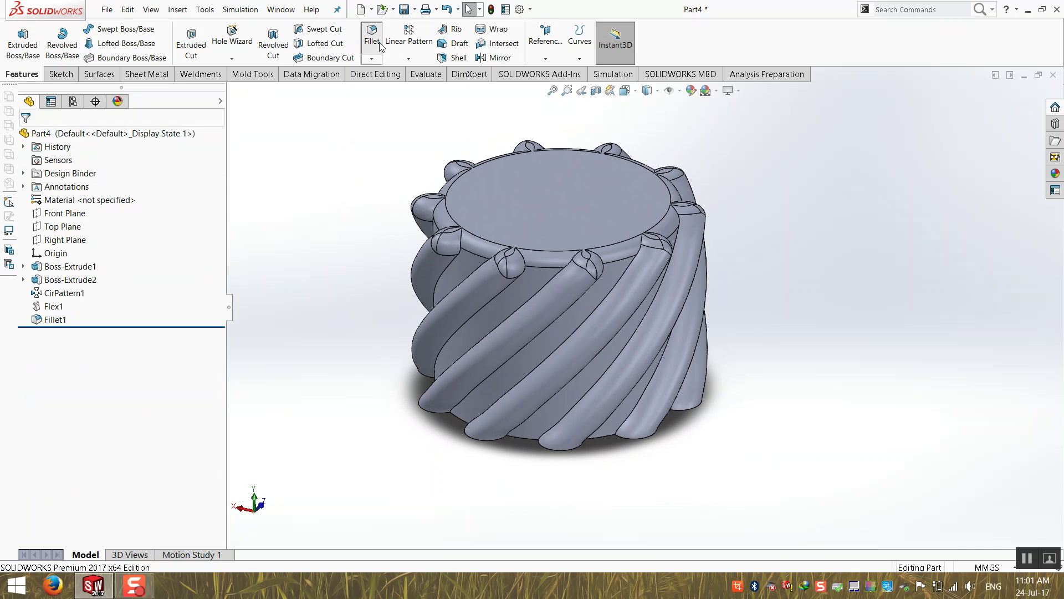
{"action": "left_click", "coordinate": [502, 296]}
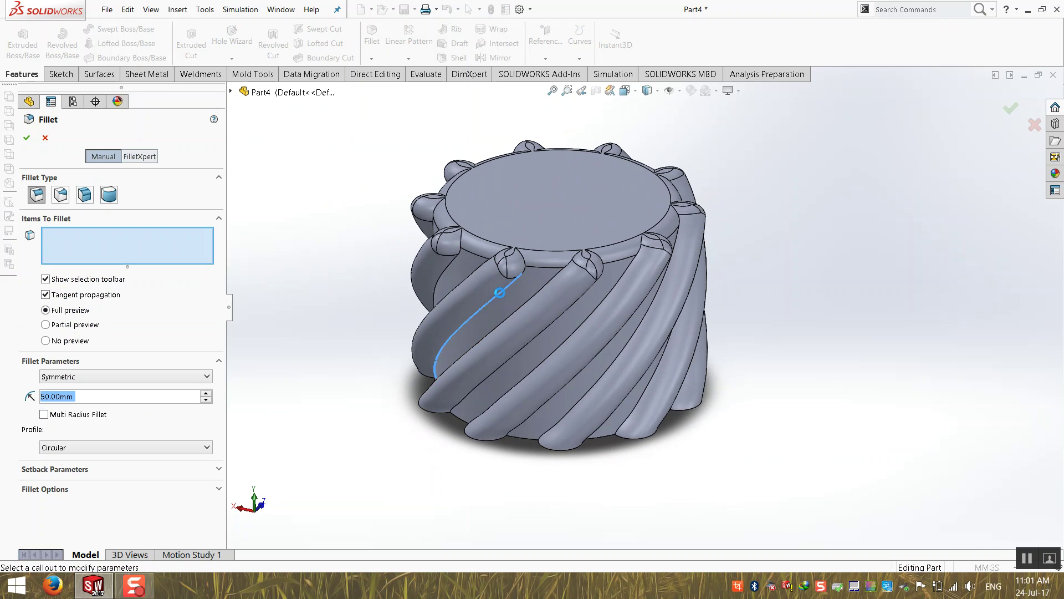
{"action": "middle_click_drag", "start_coordinate": [501, 297], "coordinate": [528, 294]}
{"action": "left_click", "coordinate": [596, 331]}
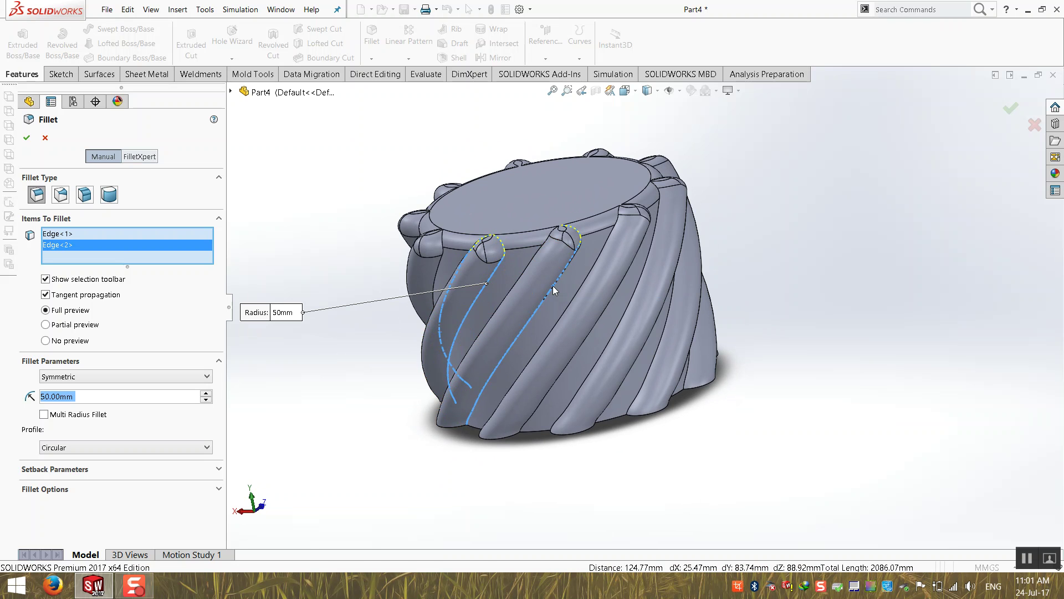
{"action": "left_click", "coordinate": [552, 285]}
{"action": "middle_click_drag", "start_coordinate": [526, 283], "coordinate": [591, 309]}
{"action": "left_click", "coordinate": [591, 308]}
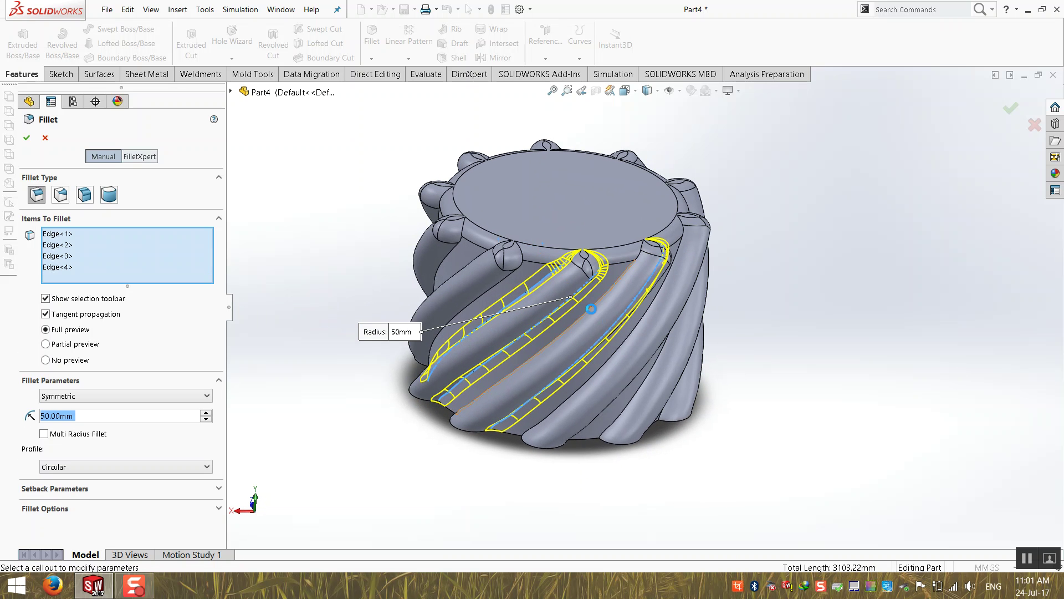
{"action": "middle_click_drag", "start_coordinate": [509, 348], "coordinate": [554, 360]}
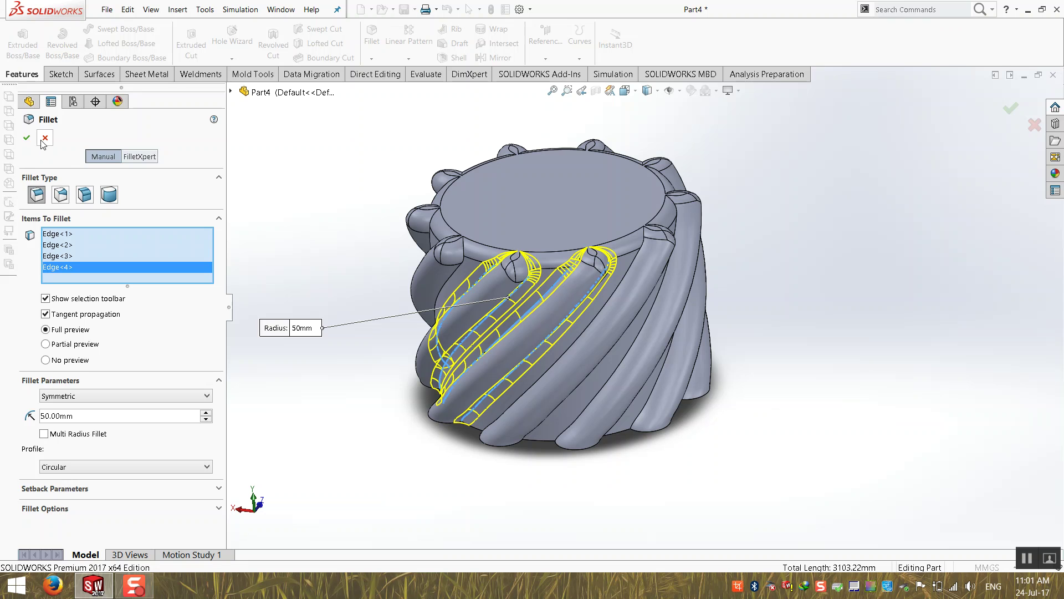
{"action": "left_click", "coordinate": [26, 138]}
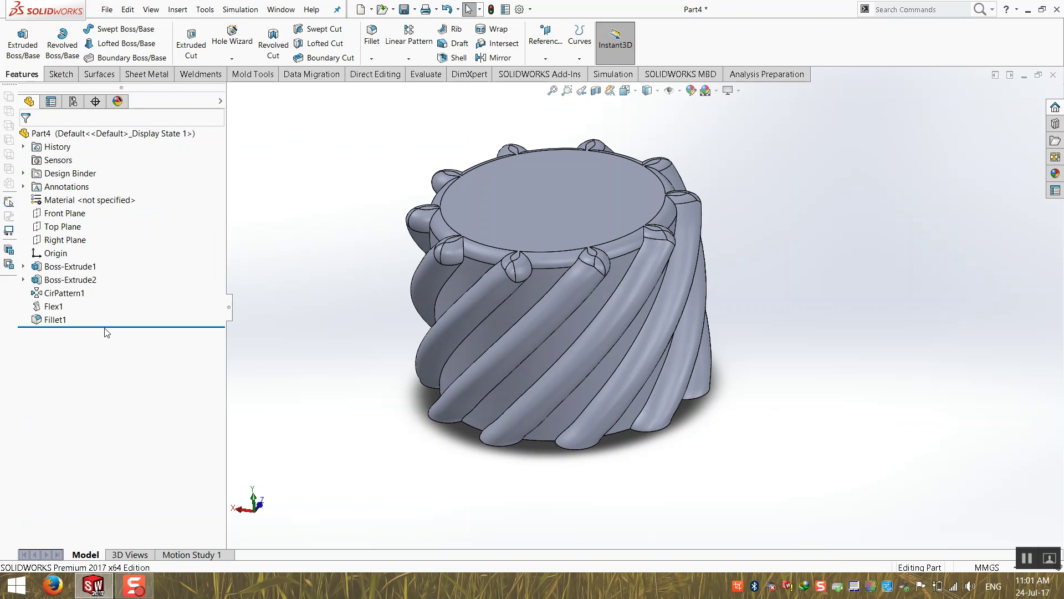
- Roll the part back to before the circular pattern and fillet both vertical edges joining the edge boss to the cylinder with 50 mm radius
{"action": "left_click_drag", "start_coordinate": [110, 330], "coordinate": [112, 287]}
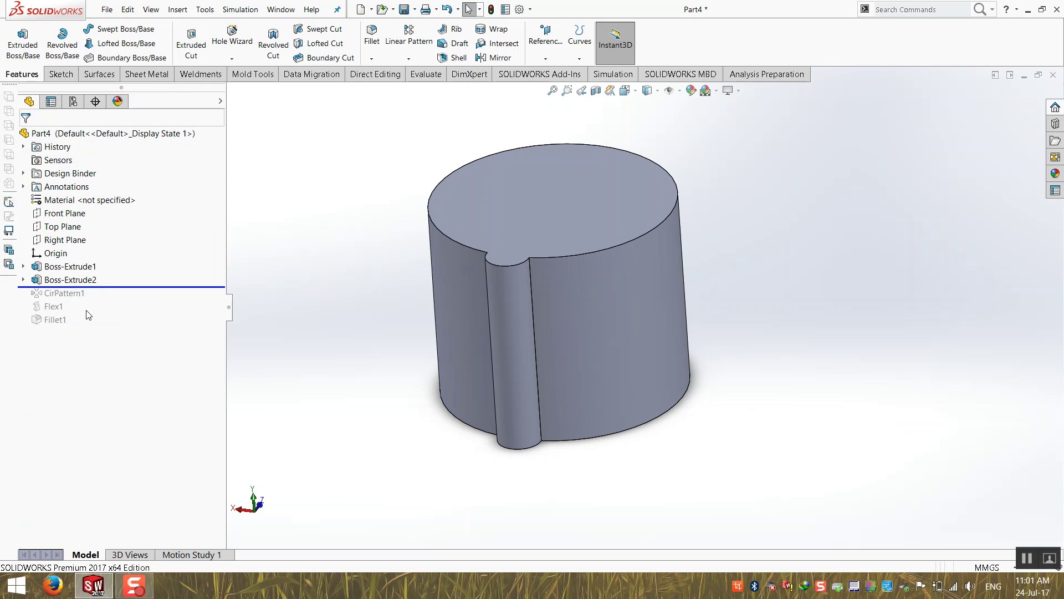
{"action": "left_click", "coordinate": [371, 35]}
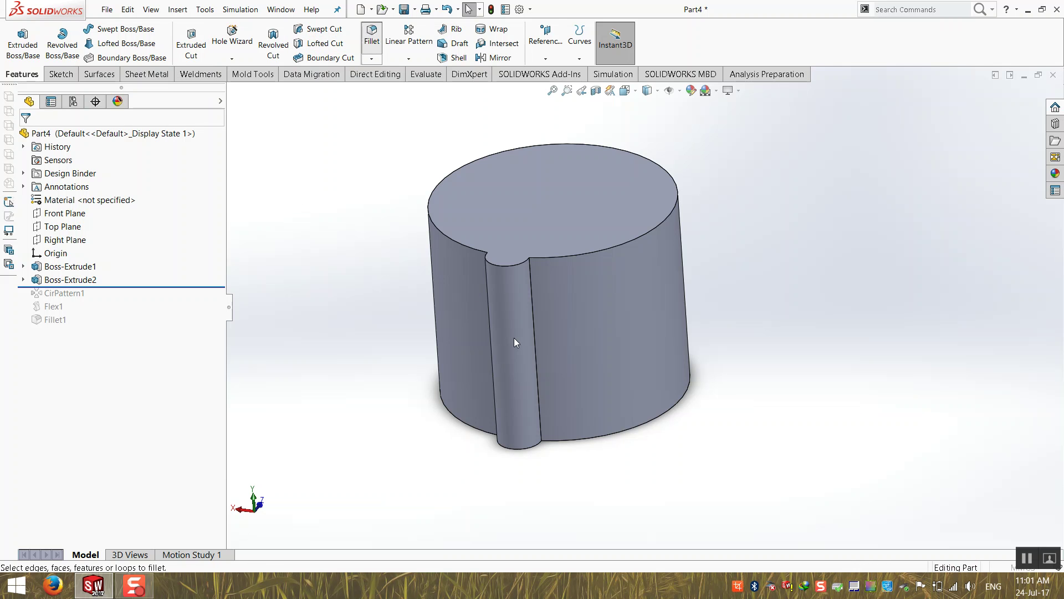
{"action": "left_click", "coordinate": [535, 322]}
{"action": "middle_click_drag", "start_coordinate": [526, 321], "coordinate": [545, 332]}
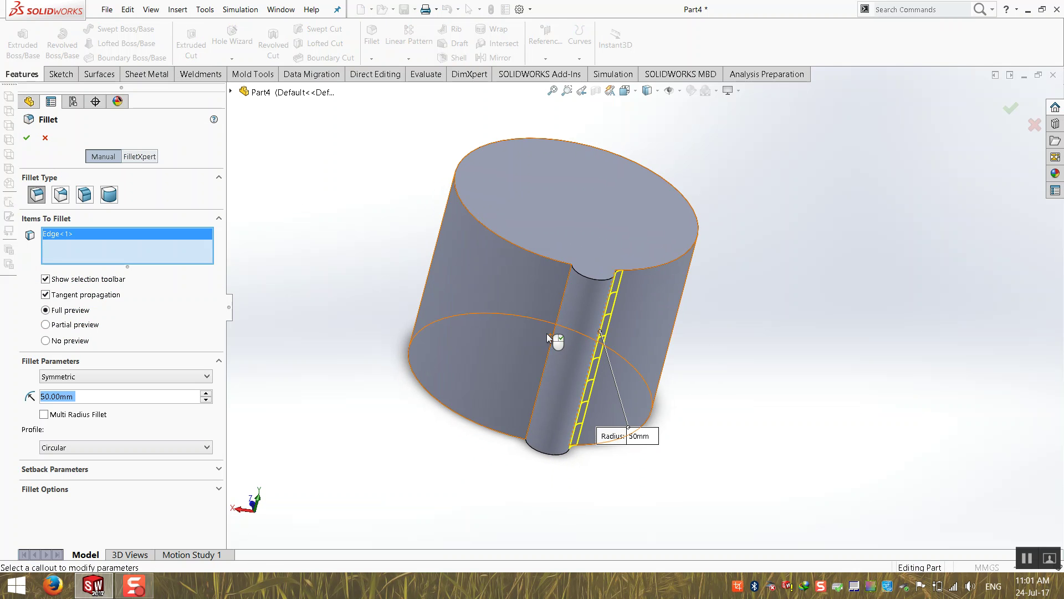
{"action": "left_click", "coordinate": [551, 335]}
{"action": "middle_click_drag", "start_coordinate": [497, 369], "coordinate": [482, 333]}
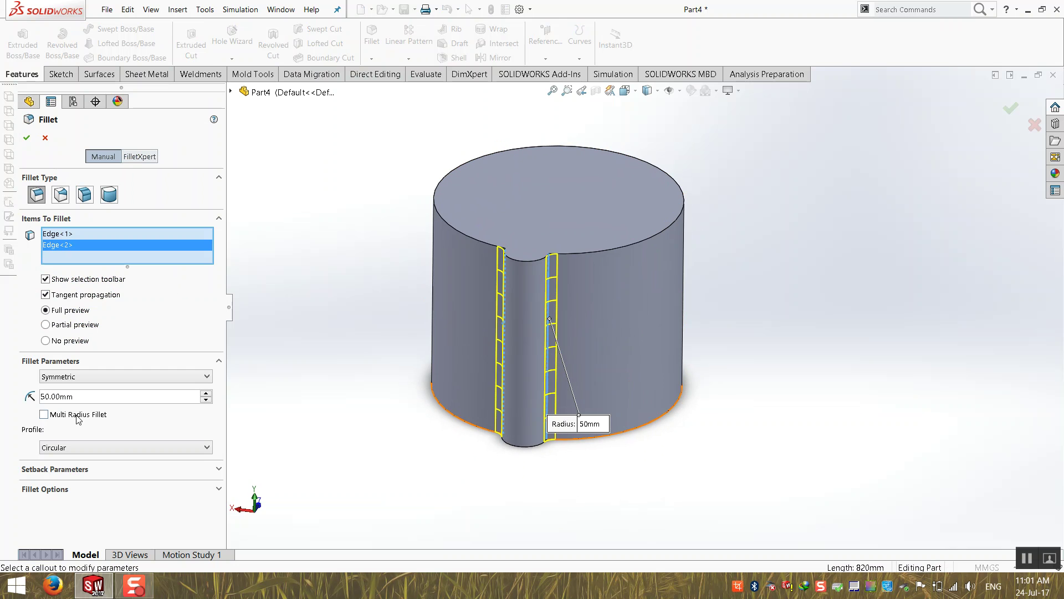
{"action": "left_click_drag", "start_coordinate": [76, 397], "coordinate": [37, 394]}
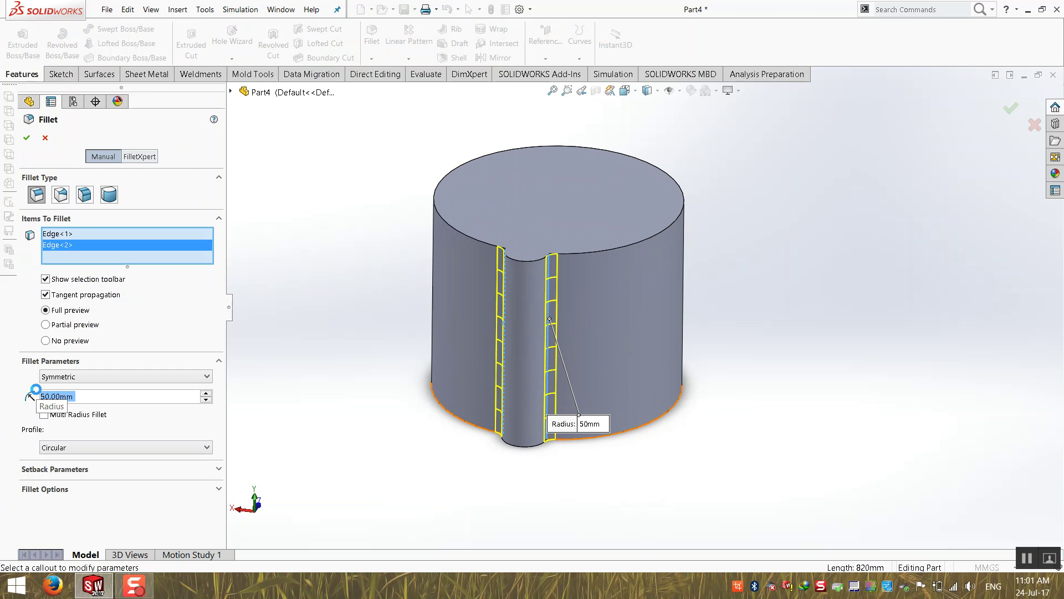
{"action": "key", "text": "Return"}
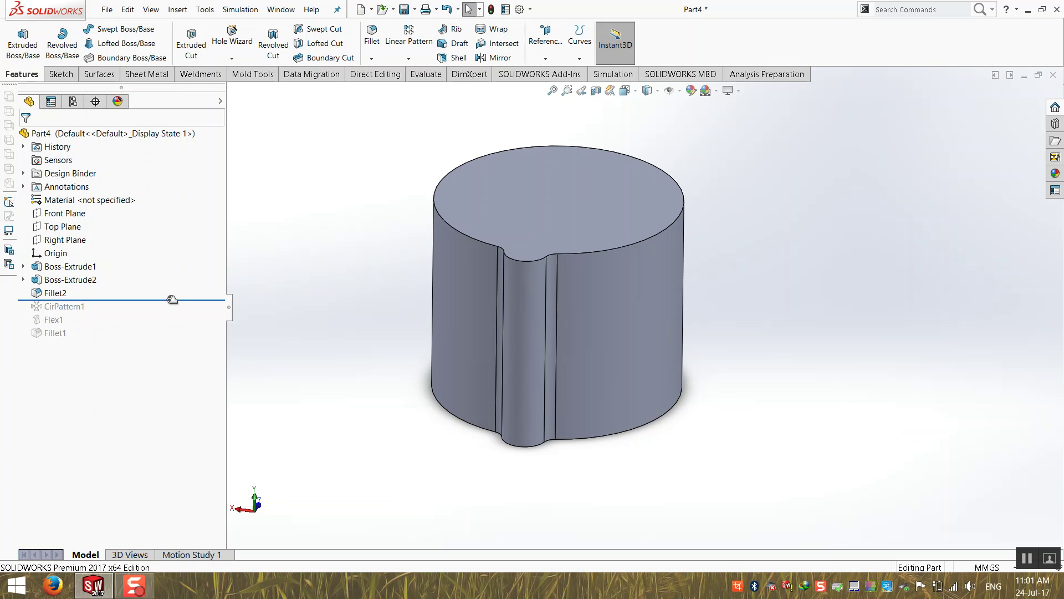
- Roll the part forward to the end and add the boss edge fillet to the features repeated by the circular pattern
{"action": "left_click_drag", "start_coordinate": [173, 300], "coordinate": [152, 334]}
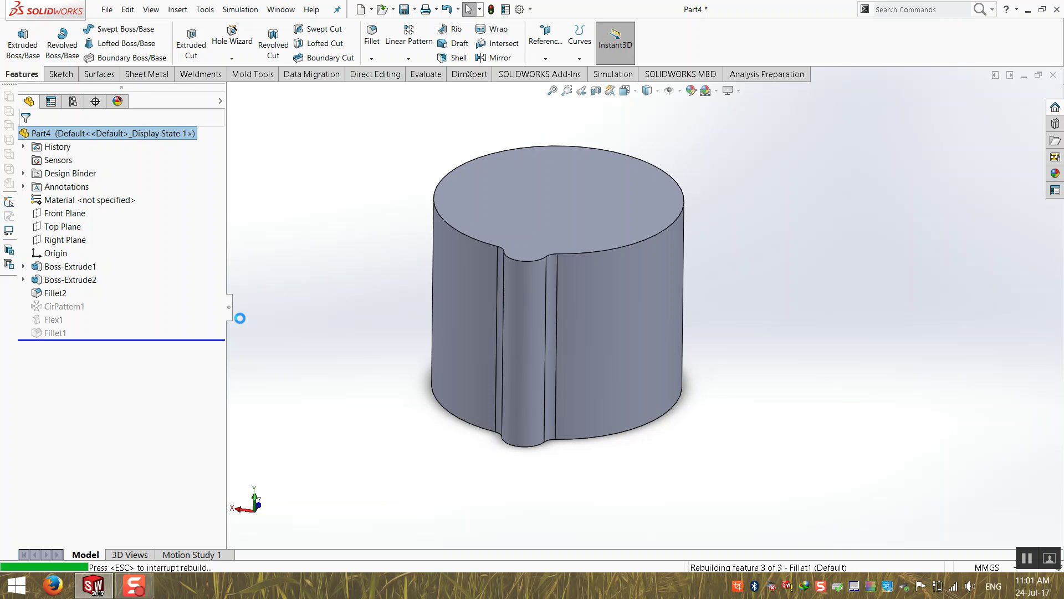
{"action": "right_click", "coordinate": [61, 310]}
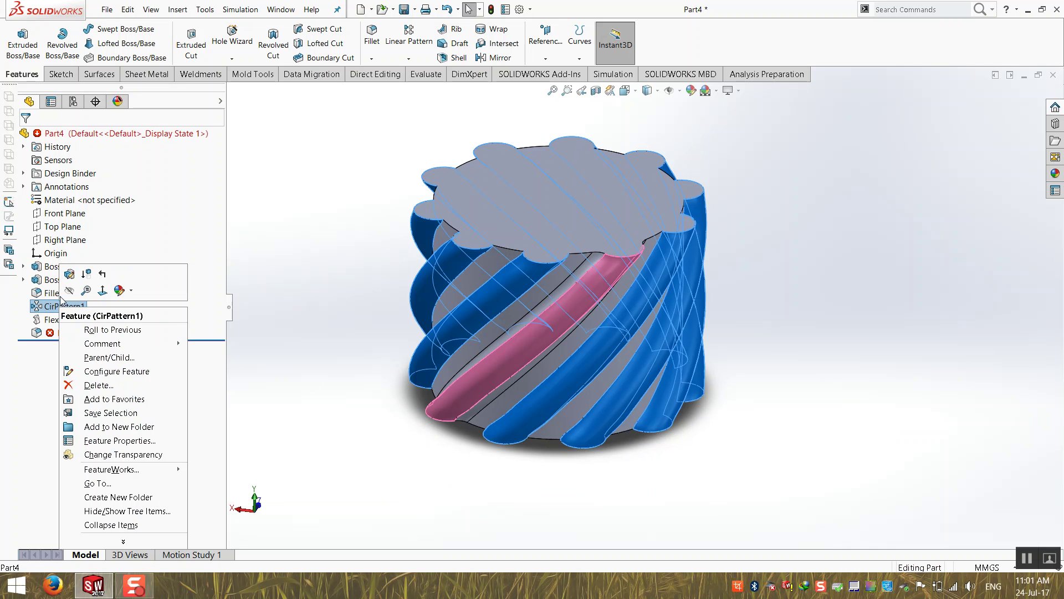
{"action": "left_click", "coordinate": [69, 274]}
{"action": "left_click", "coordinate": [183, 313]}
{"action": "left_click", "coordinate": [231, 91]}
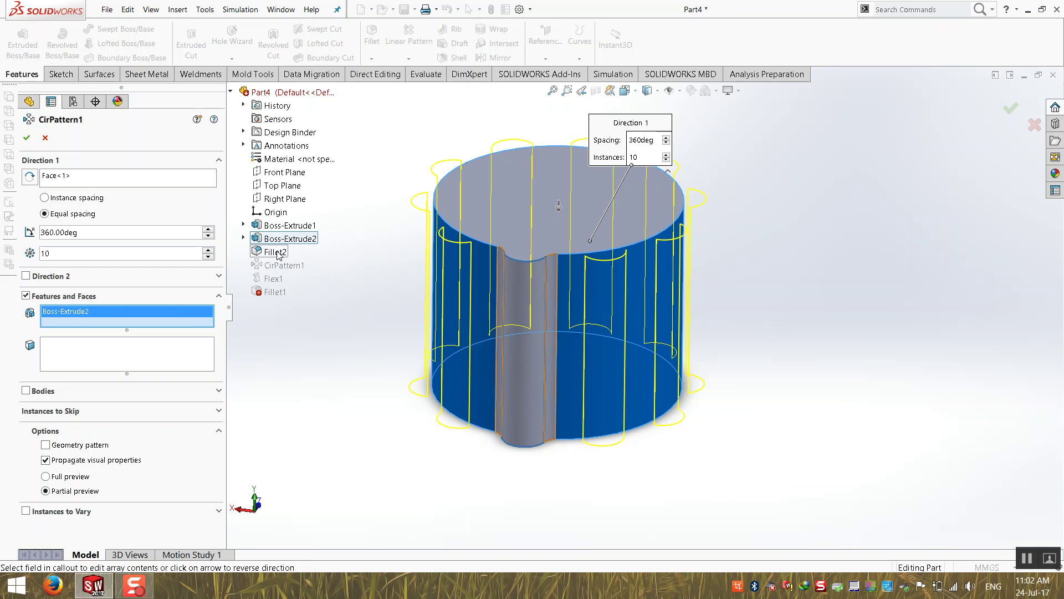
{"action": "left_click", "coordinate": [276, 252]}
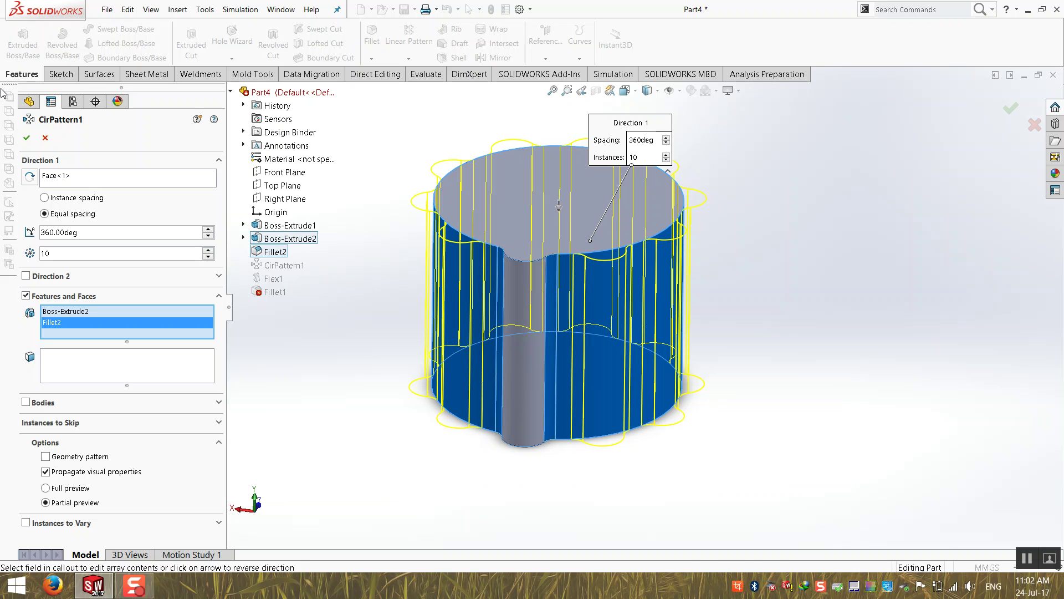
{"action": "left_click", "coordinate": [32, 144]}
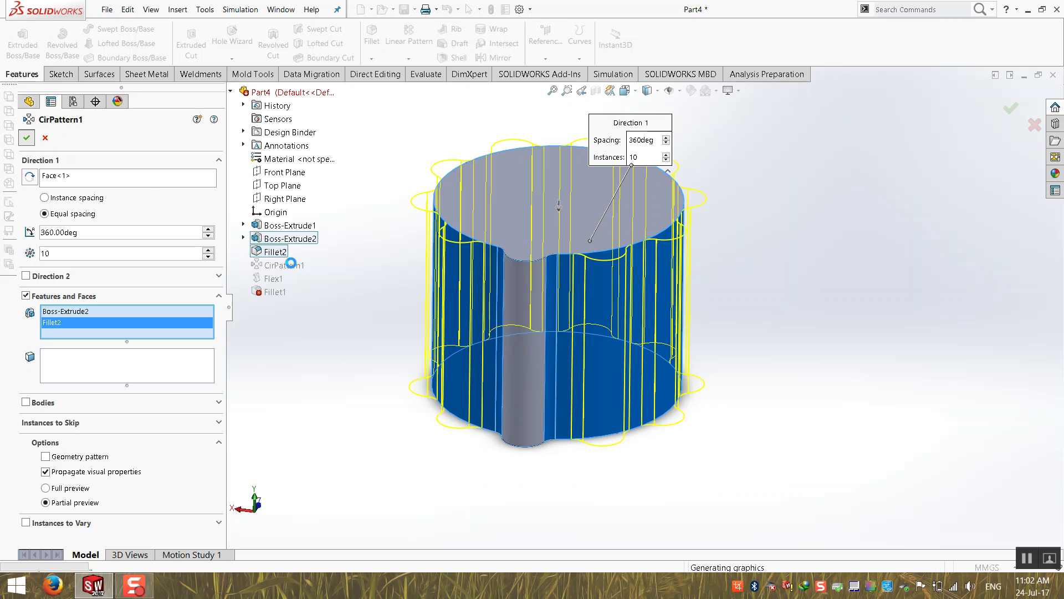
{"action": "middle_click_drag", "start_coordinate": [349, 326], "coordinate": [388, 339]}
- Edit the top face fillet of the twisted body, trying 20 mm and 30 mm radii before applying 40 mm
{"action": "mouse_move", "coordinate": [60, 338]}
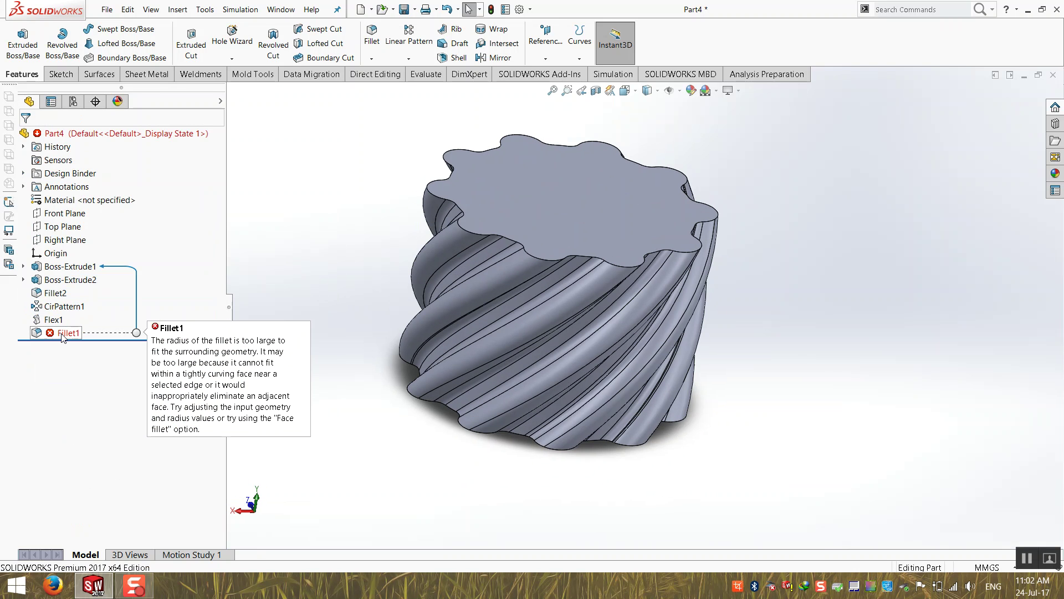
{"action": "right_click", "coordinate": [62, 336]}
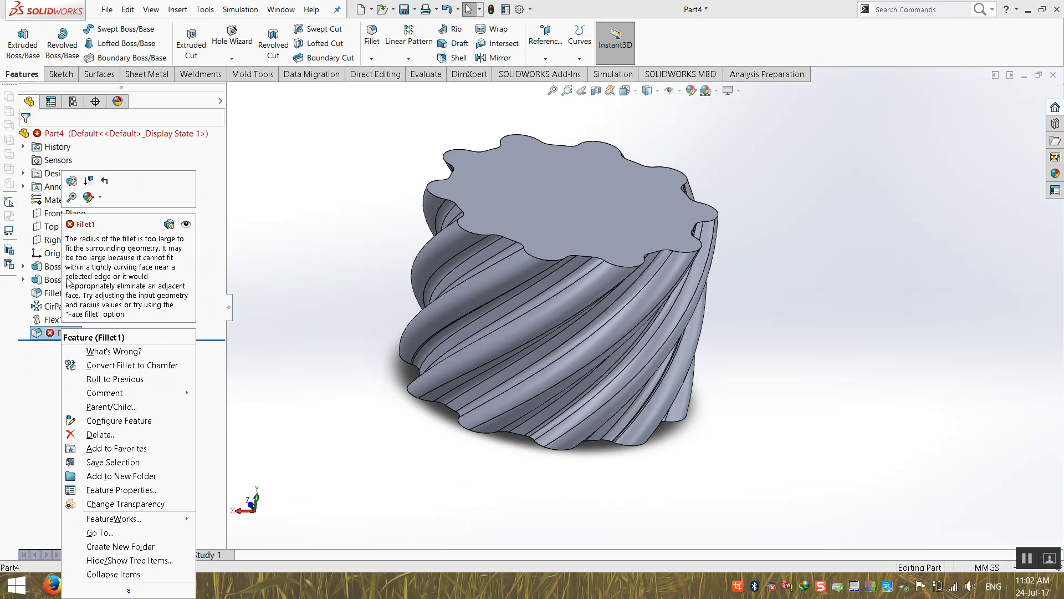
{"action": "left_click", "coordinate": [72, 182]}
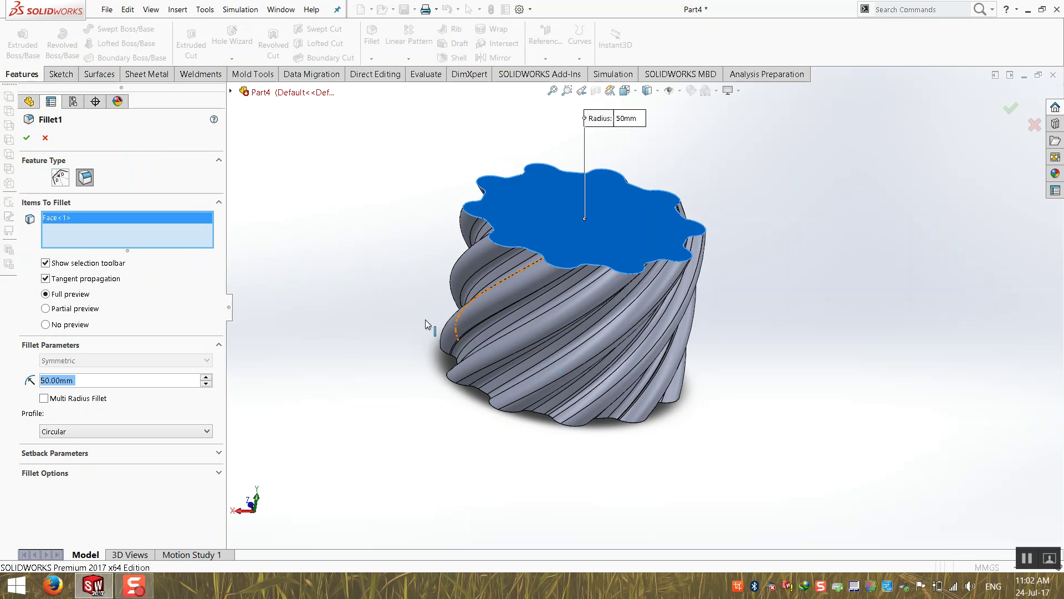
{"action": "middle_click_drag", "start_coordinate": [275, 301], "coordinate": [391, 318]}
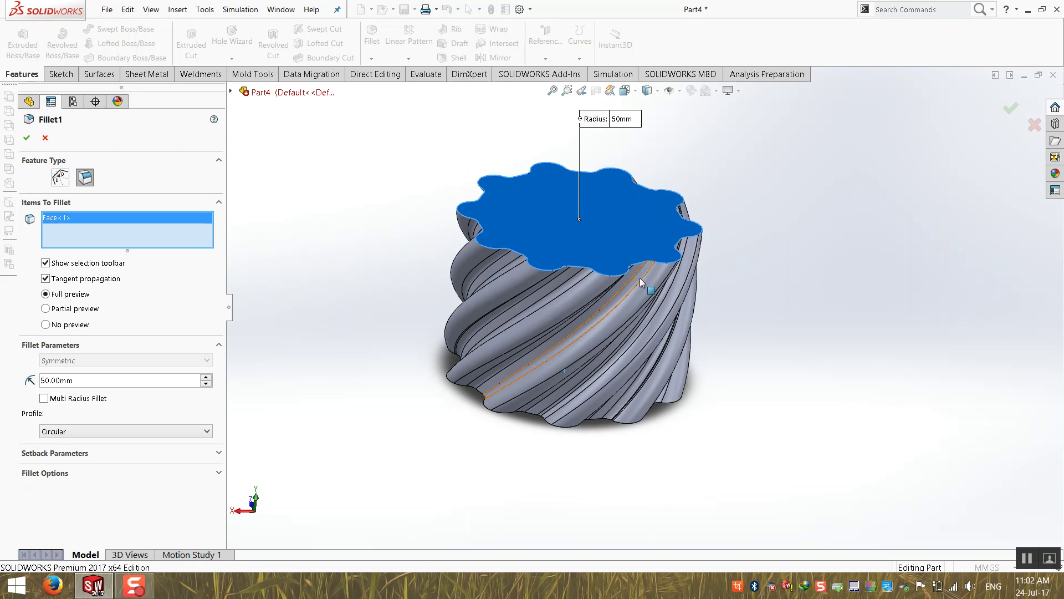
{"action": "middle_click_drag", "start_coordinate": [640, 277], "coordinate": [277, 212]}
{"action": "double_click", "coordinate": [99, 381]}
{"action": "type", "text": "20"}
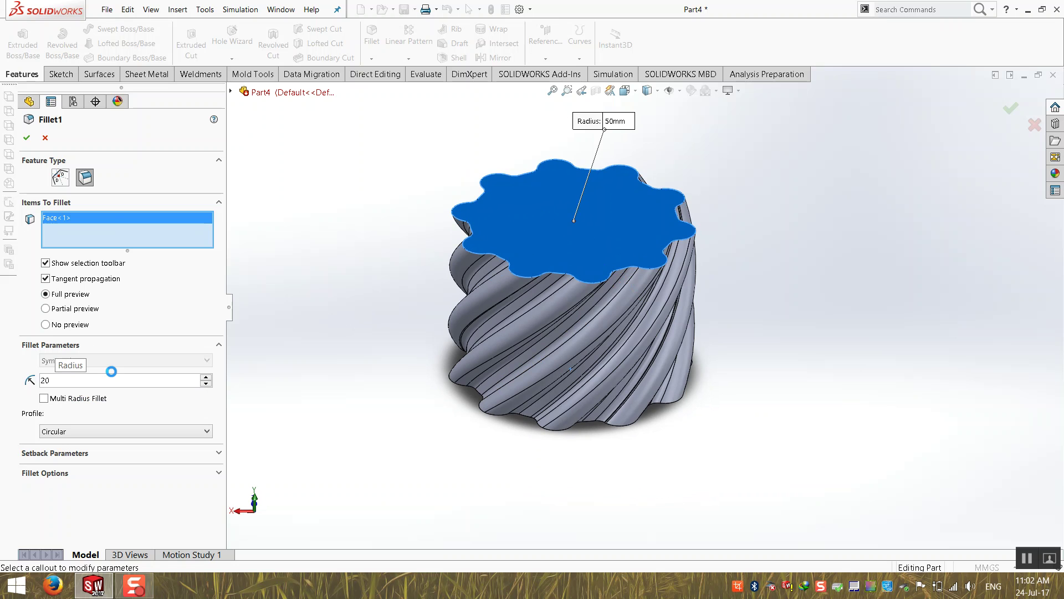
{"action": "key", "text": "Return"}
{"action": "scroll", "coordinate": [534, 282], "scroll_direction": "down", "scroll_amount": 3}
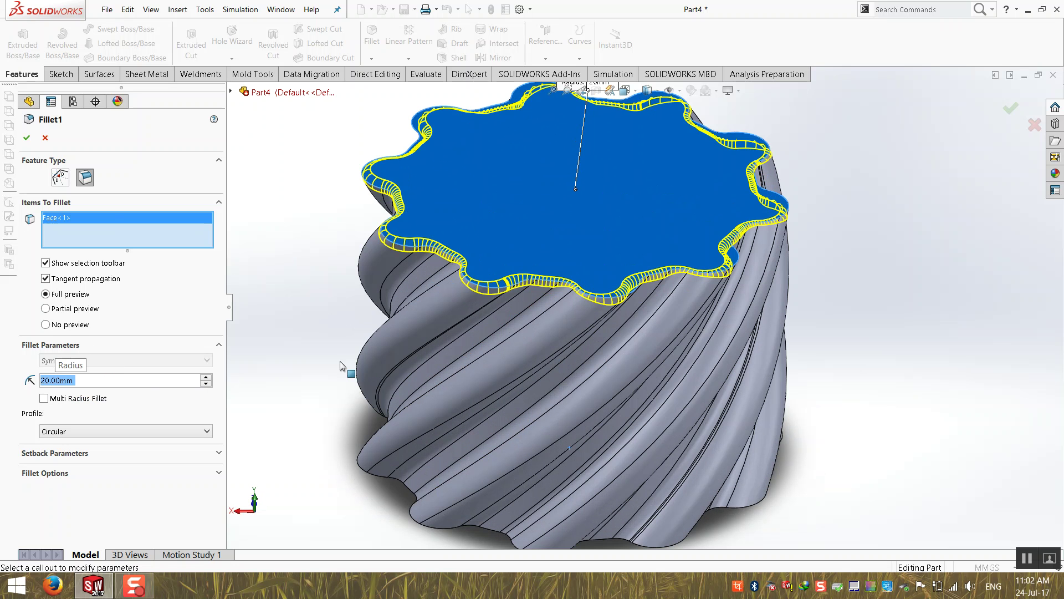
{"action": "type", "text": "30"}
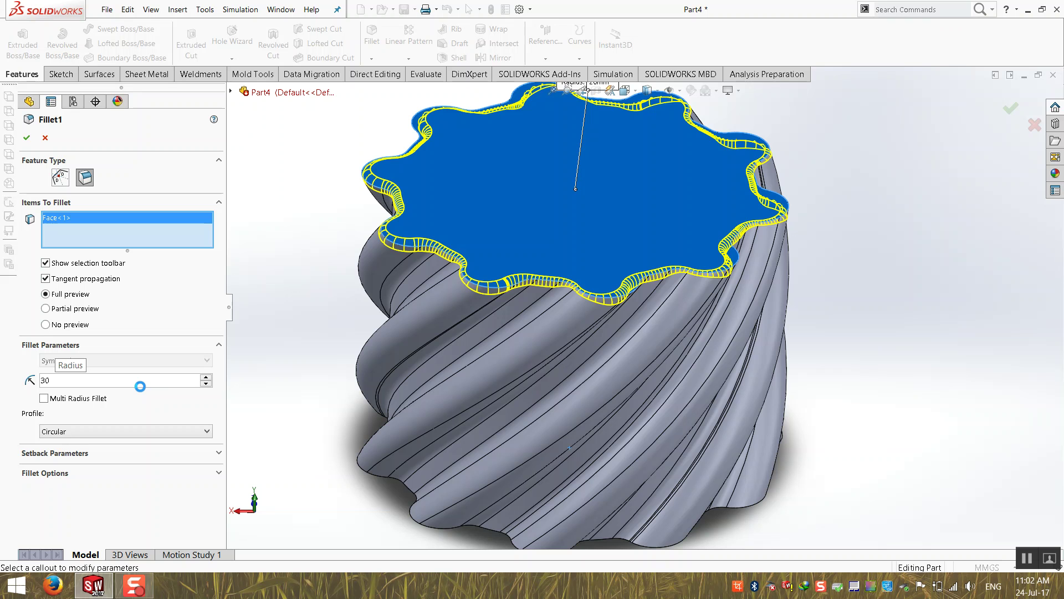
{"action": "key", "text": "Return"}
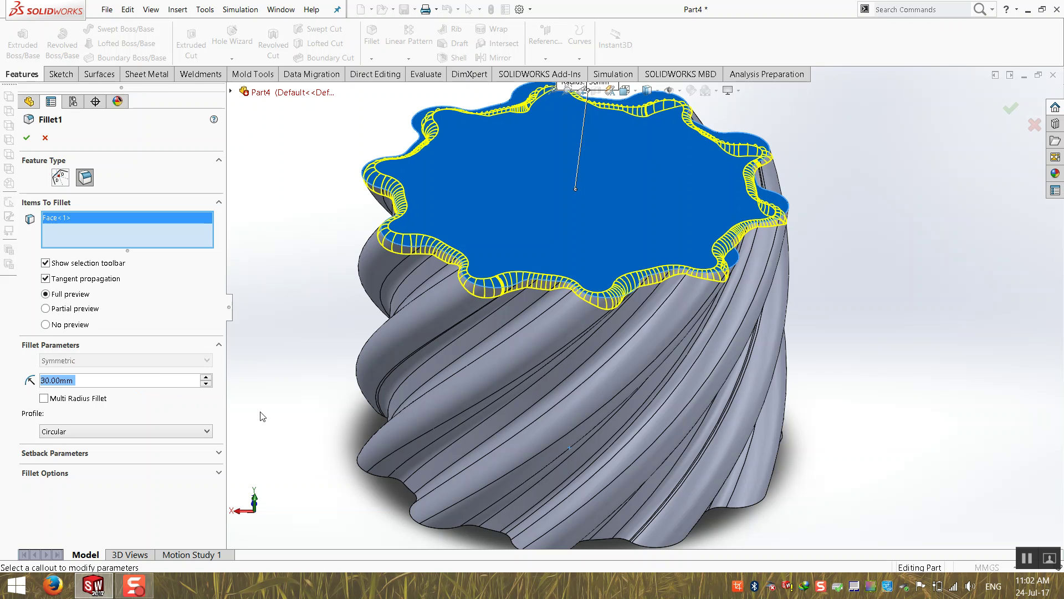
{"action": "type", "text": "40"}
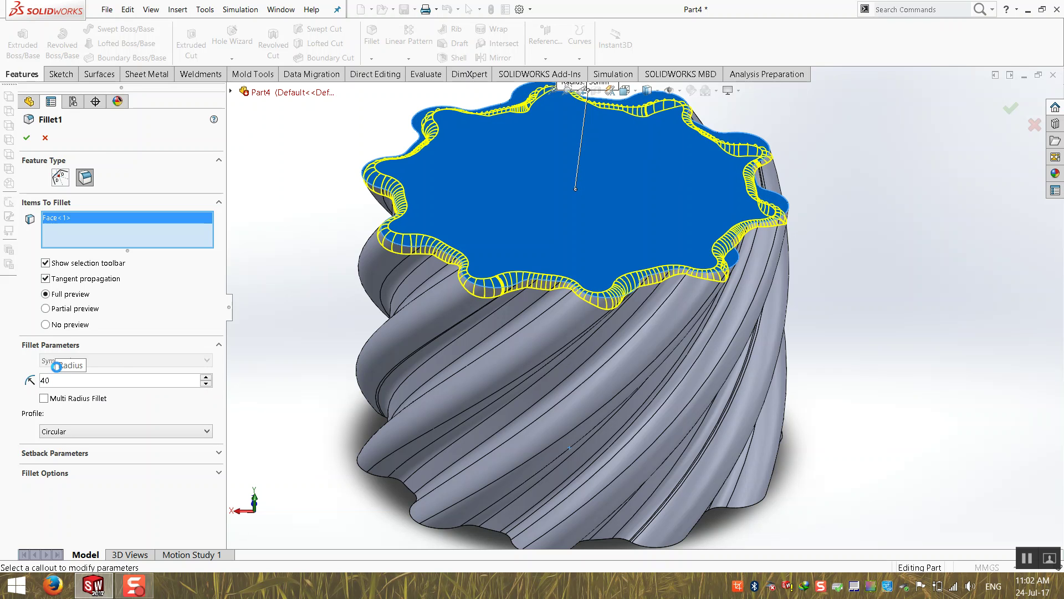
{"action": "key", "text": "Return"}
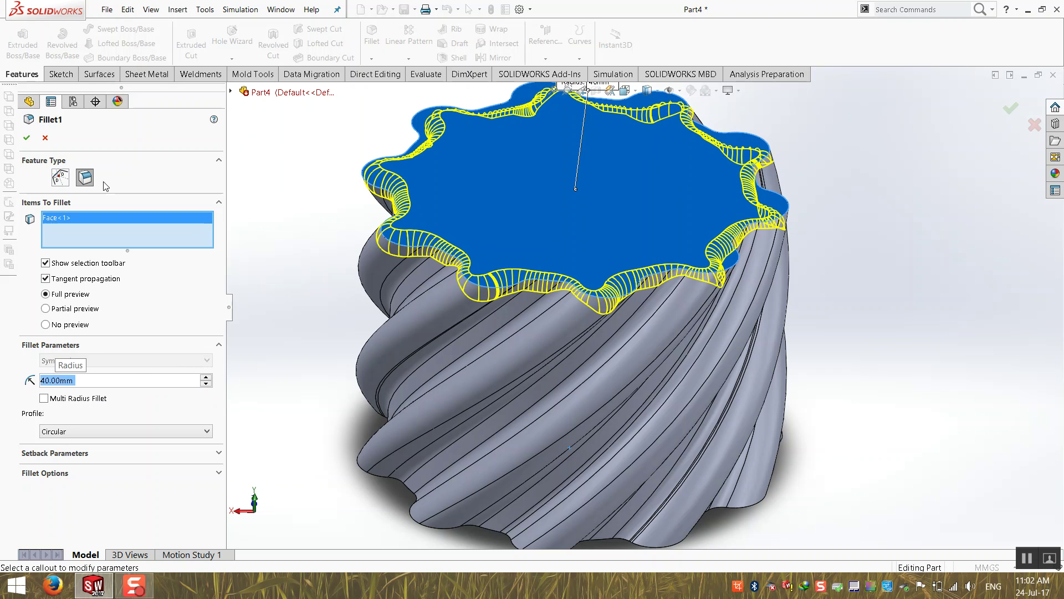
{"action": "left_click", "coordinate": [26, 137]}
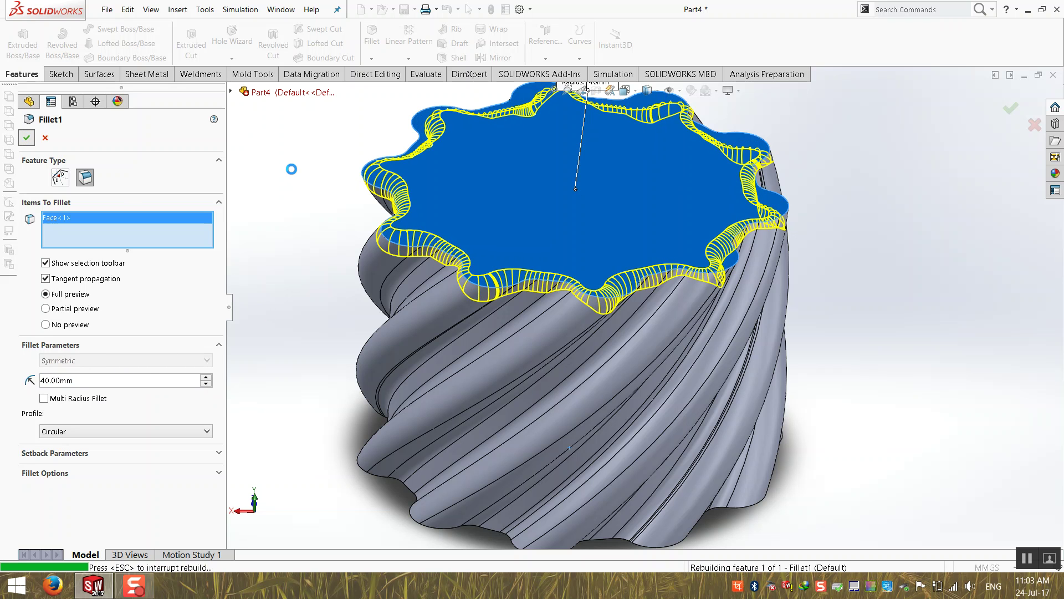
- Inspect the twisted body from several angles in shaded display without edges, and switch back to shaded with edges
{"action": "scroll", "coordinate": [370, 226], "scroll_direction": "up", "scroll_amount": 3}
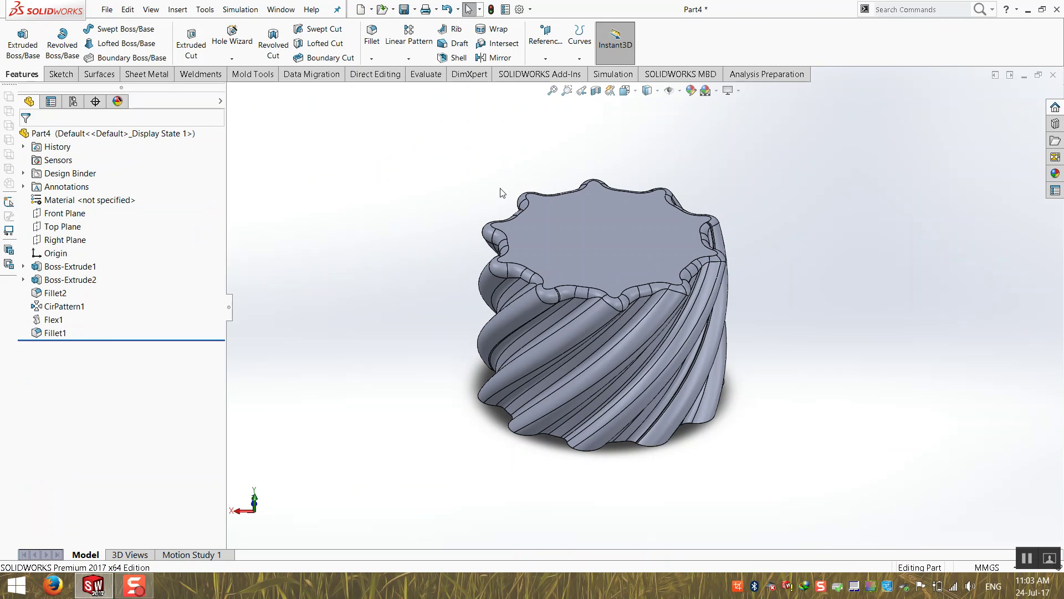
{"action": "left_click", "coordinate": [647, 90]}
{"action": "left_click", "coordinate": [654, 123]}
{"action": "middle_click_drag", "start_coordinate": [405, 334], "coordinate": [455, 470]}
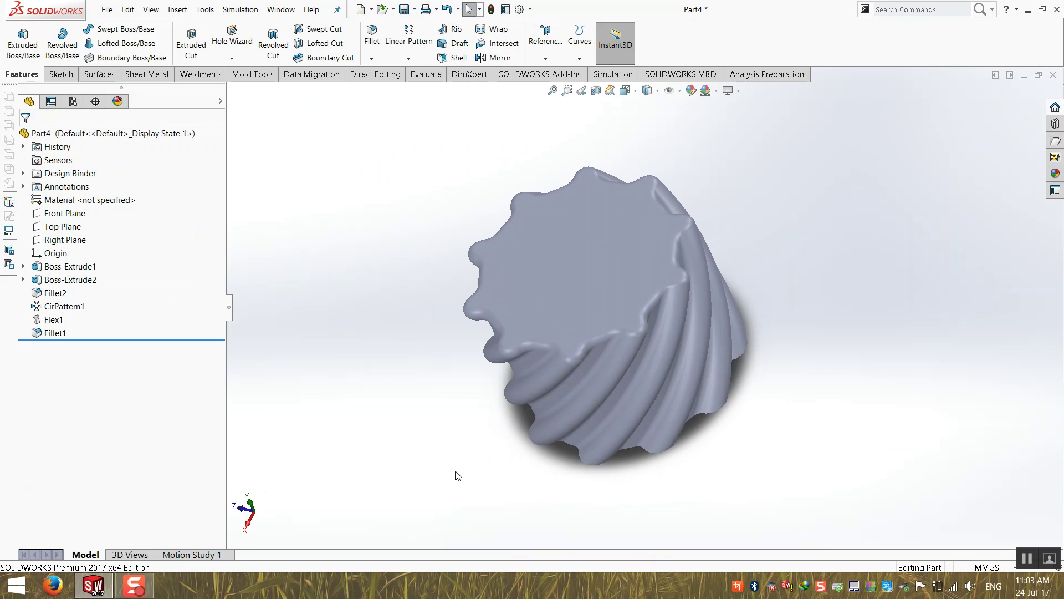
{"action": "middle_click_drag", "start_coordinate": [458, 476], "coordinate": [654, 183]}
{"action": "left_click", "coordinate": [647, 90]}
{"action": "left_click", "coordinate": [647, 111]}
{"action": "middle_click_drag", "start_coordinate": [421, 311], "coordinate": [391, 325]}
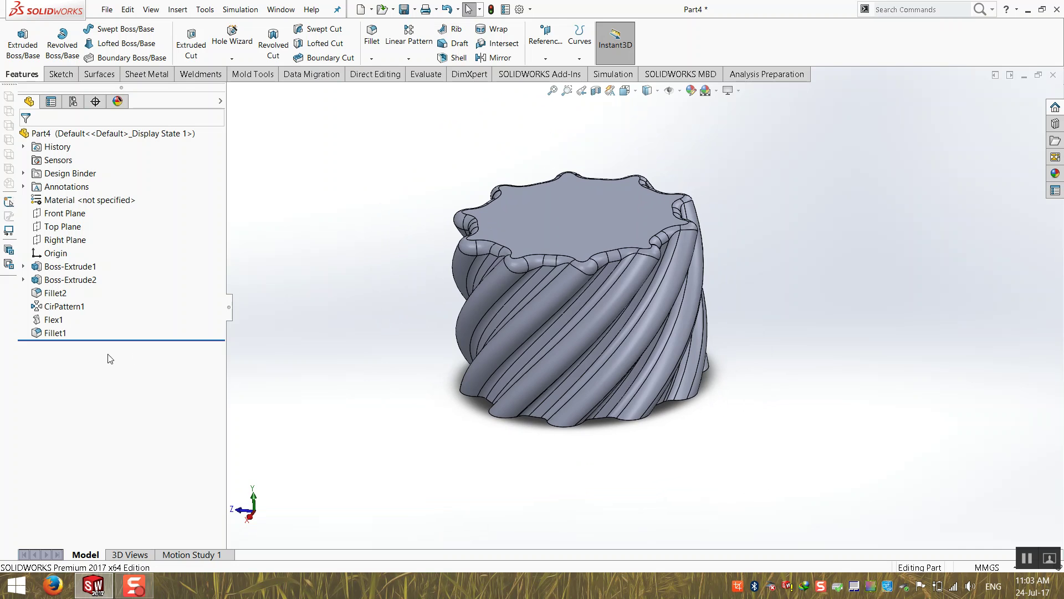
{"action": "middle_click_drag", "start_coordinate": [413, 368], "coordinate": [373, 334]}
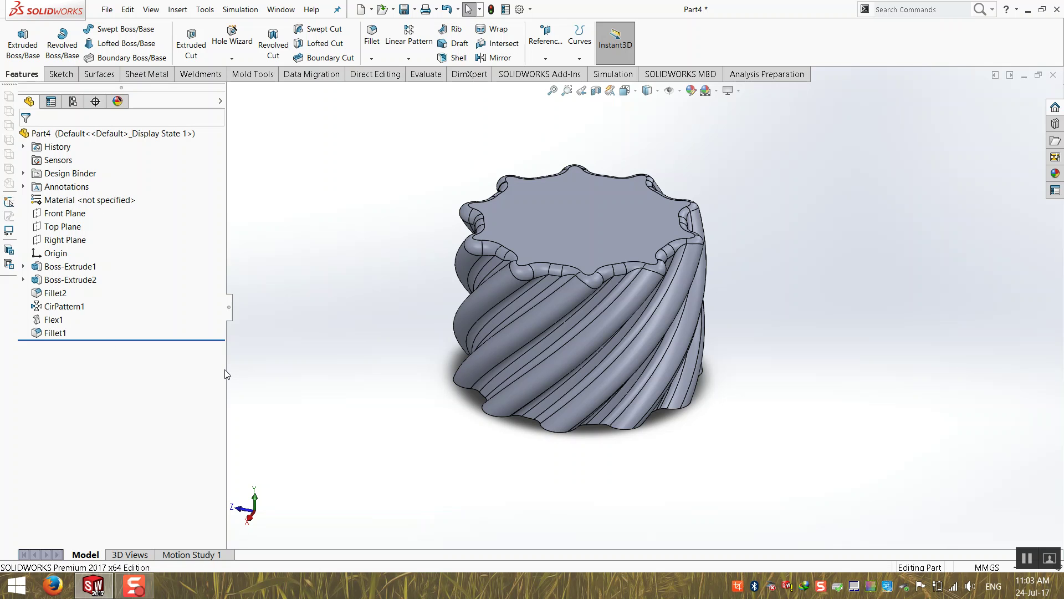
- Preview the Flex feature with the Bending option instead of Twisting and discard the edit
{"action": "right_click", "coordinate": [51, 323]}
{"action": "left_click", "coordinate": [63, 294]}
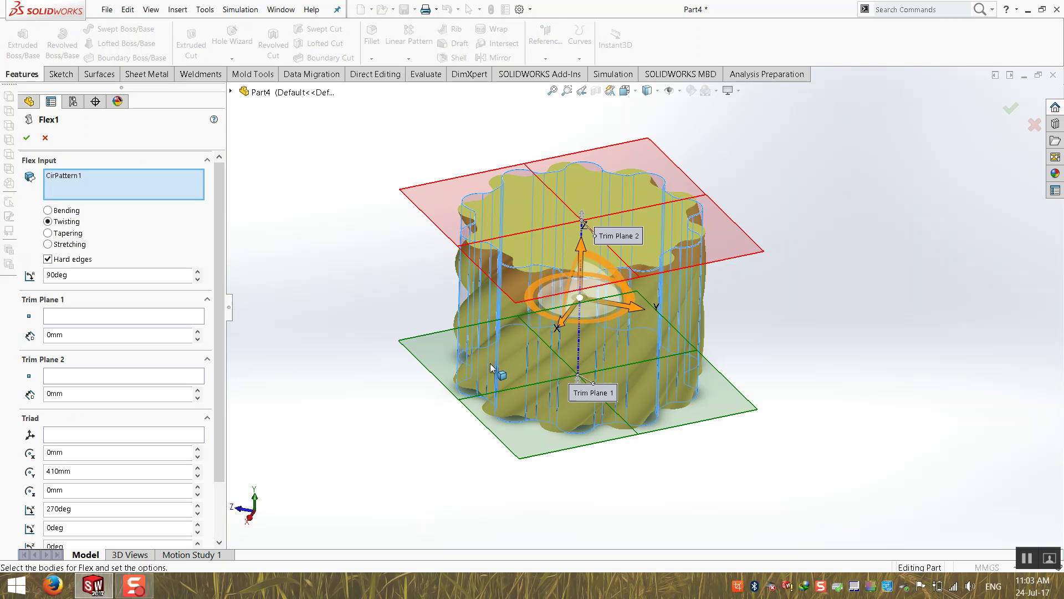
{"action": "left_click", "coordinate": [49, 211]}
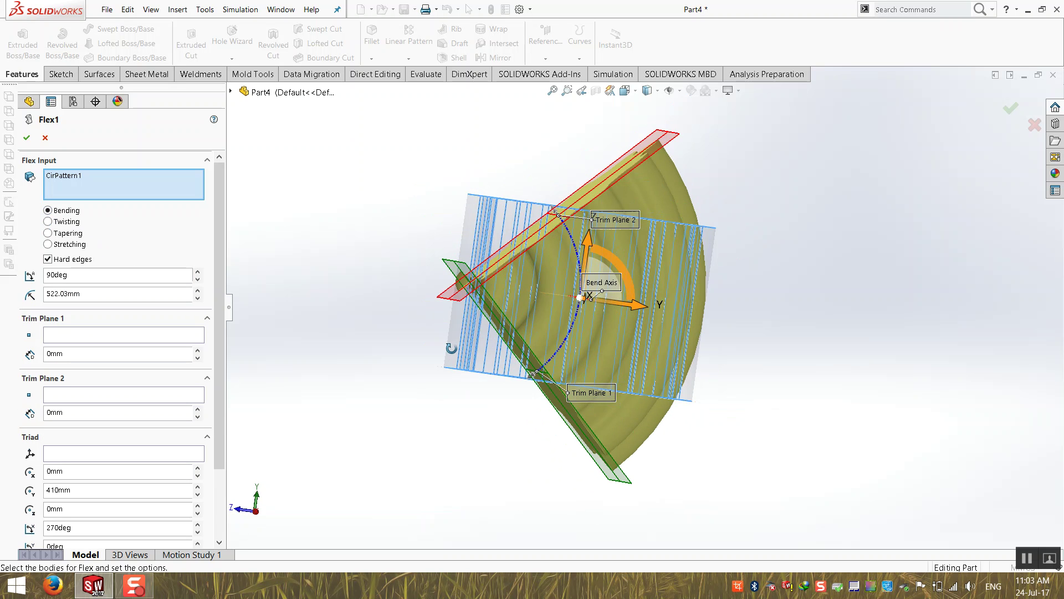
{"action": "left_click", "coordinate": [45, 138]}
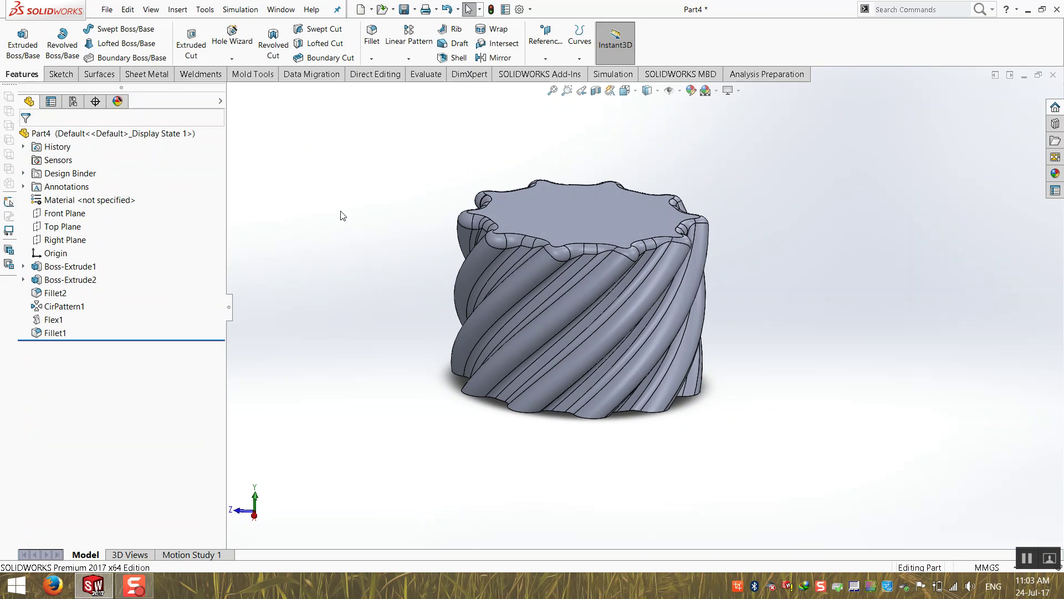
- Save the part to the Desktop as Part4.SLDPRT and close it
{"action": "key", "text": "ctrl+s"}
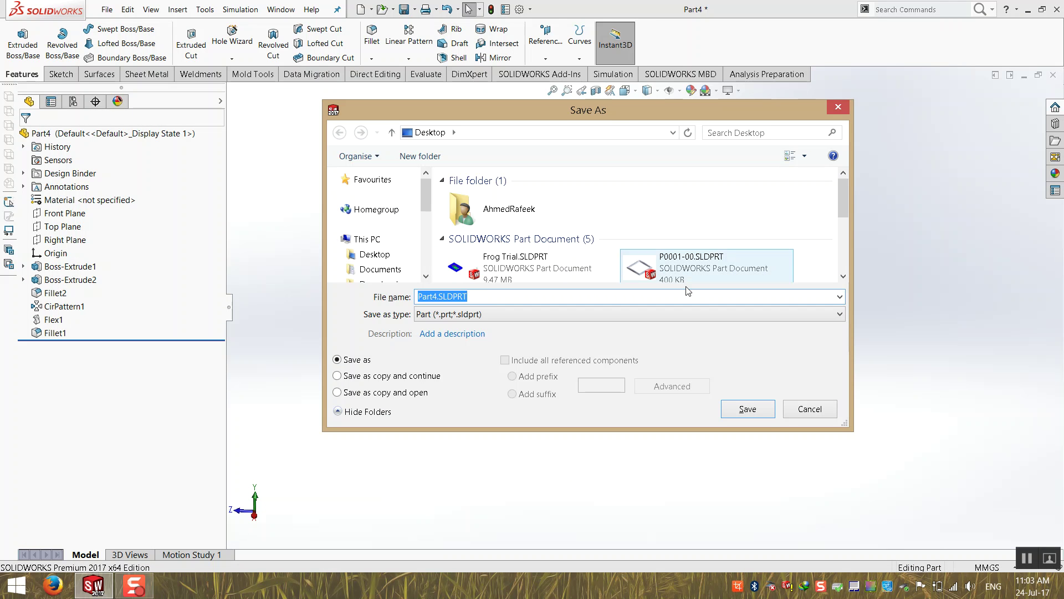
{"action": "left_click", "coordinate": [747, 410]}
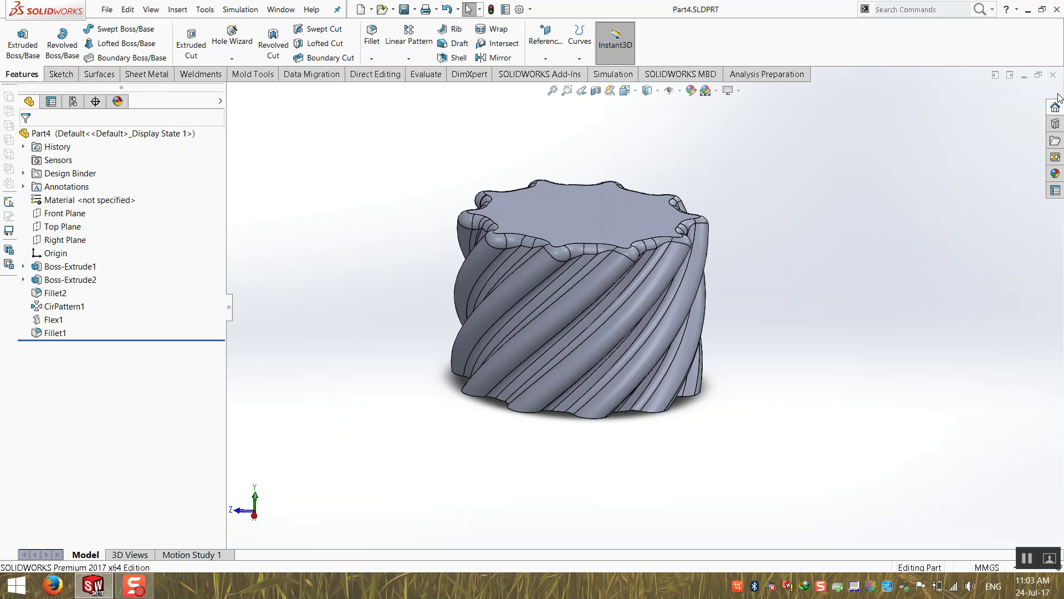
{"action": "left_click", "coordinate": [1054, 76]}
- Create a new part and start an Extruded Boss/Base sketch on the Top Plane
{"action": "left_click", "coordinate": [103, 9]}
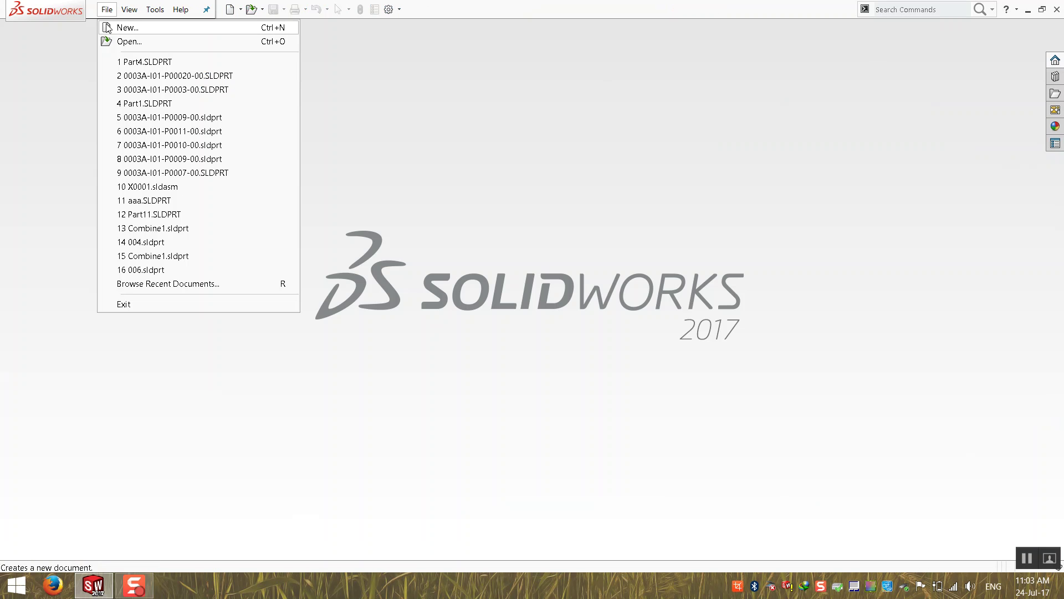
{"action": "left_click", "coordinate": [123, 26]}
{"action": "double_click", "coordinate": [257, 103]}
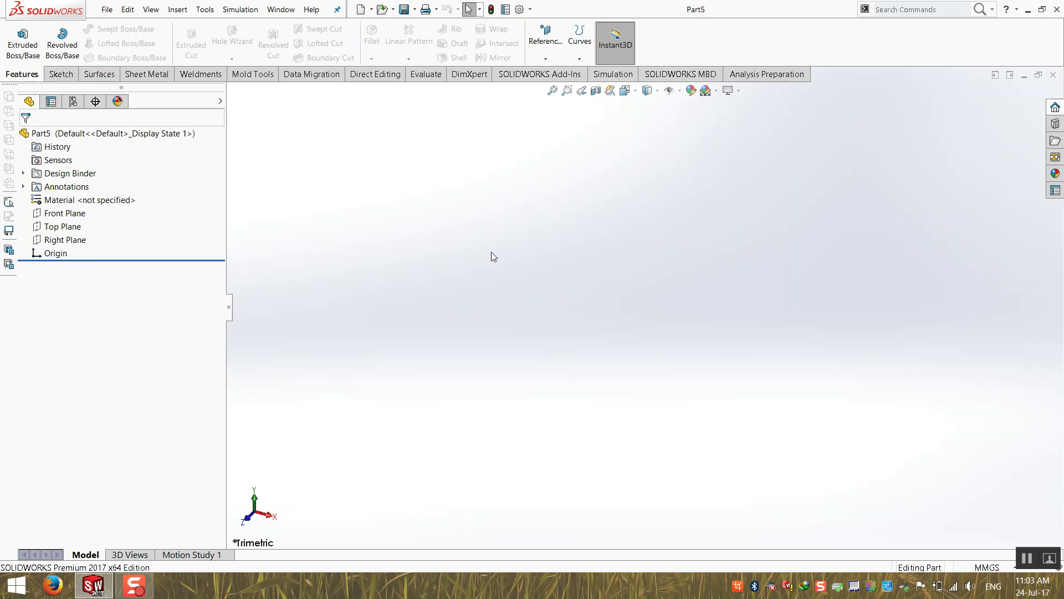
{"action": "left_click", "coordinate": [22, 39]}
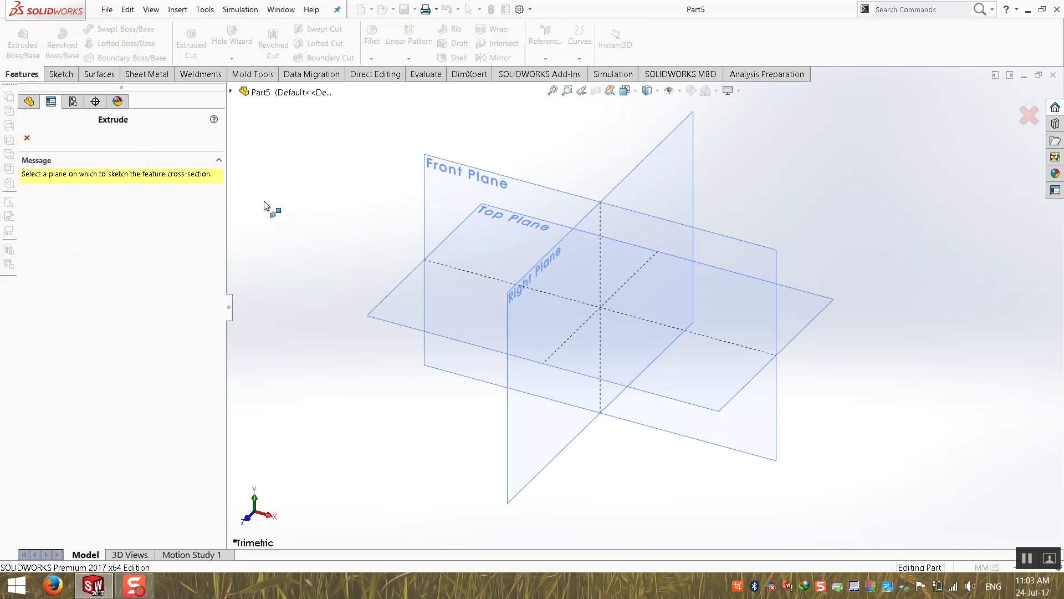
{"action": "left_click", "coordinate": [391, 311]}
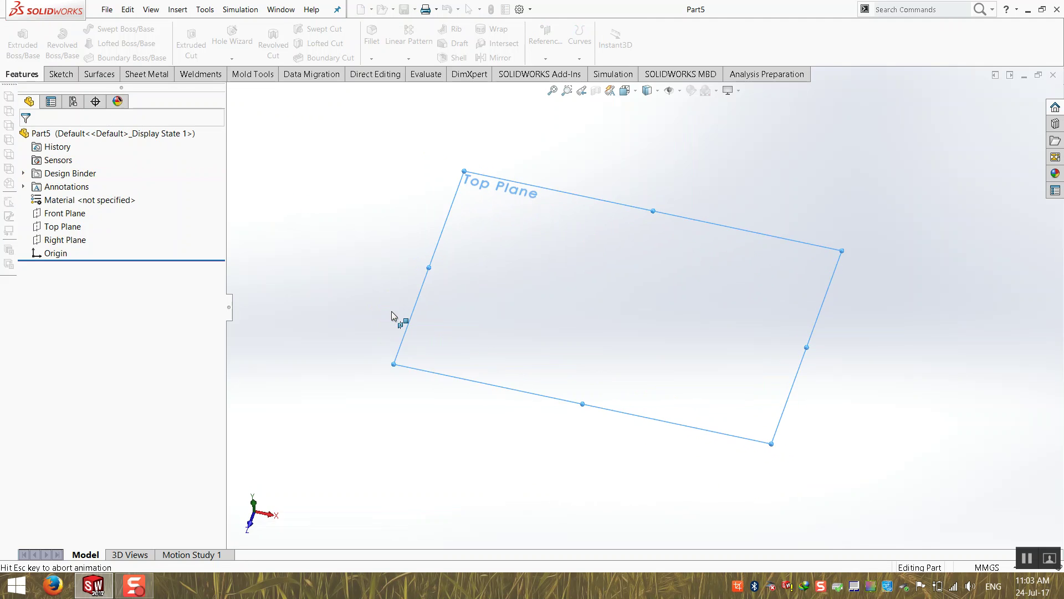
{"action": "left_click", "coordinate": [103, 42]}
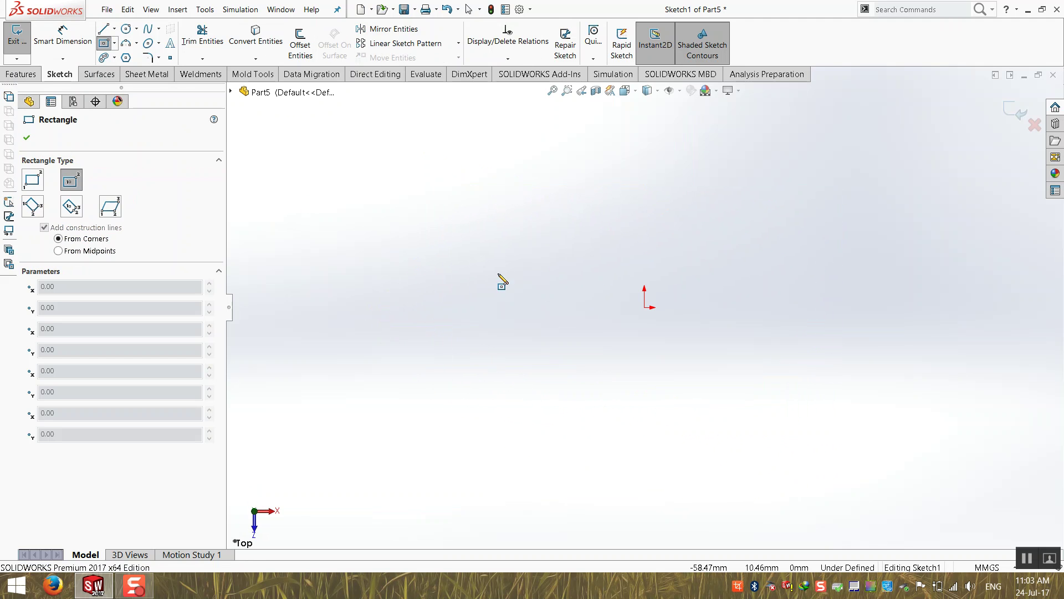
{"action": "left_click", "coordinate": [115, 43]}
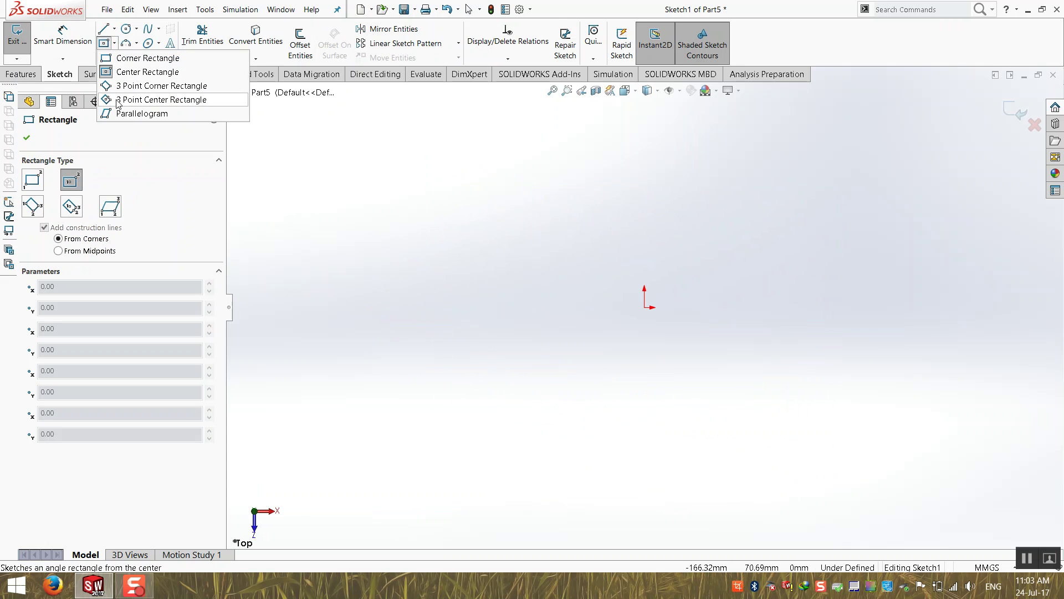
{"action": "left_click", "coordinate": [136, 28]}
{"action": "left_click", "coordinate": [128, 47]}
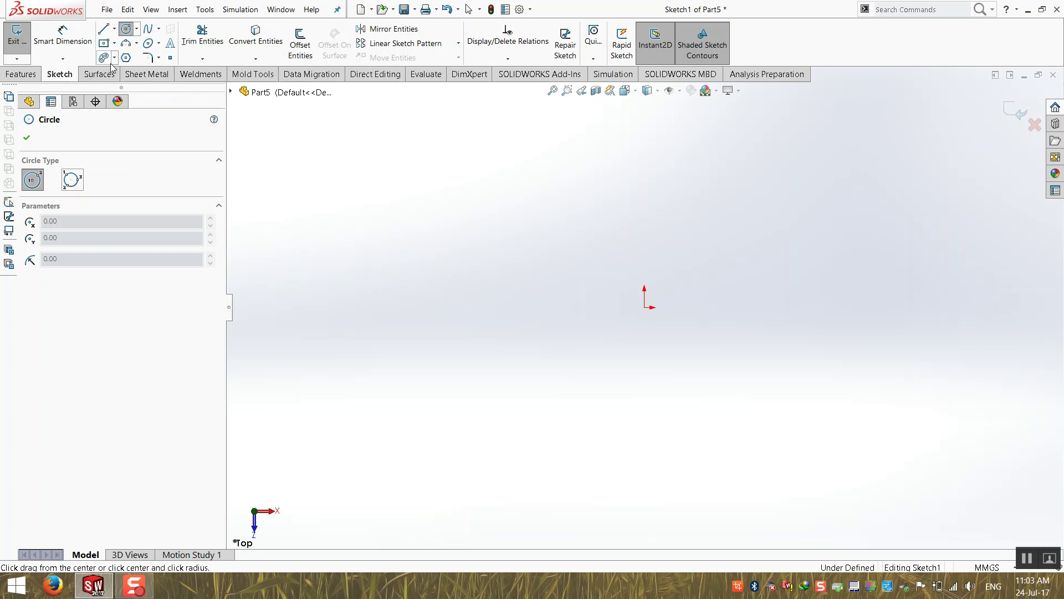
- Sketch a horizontal centerpoint straight slot centred on the origin, about 248 mm between arc centres and about 71 mm wide
{"action": "left_click", "coordinate": [115, 57]}
{"action": "left_click", "coordinate": [123, 86]}
{"action": "left_click", "coordinate": [644, 306]}
{"action": "left_click", "coordinate": [918, 307]}
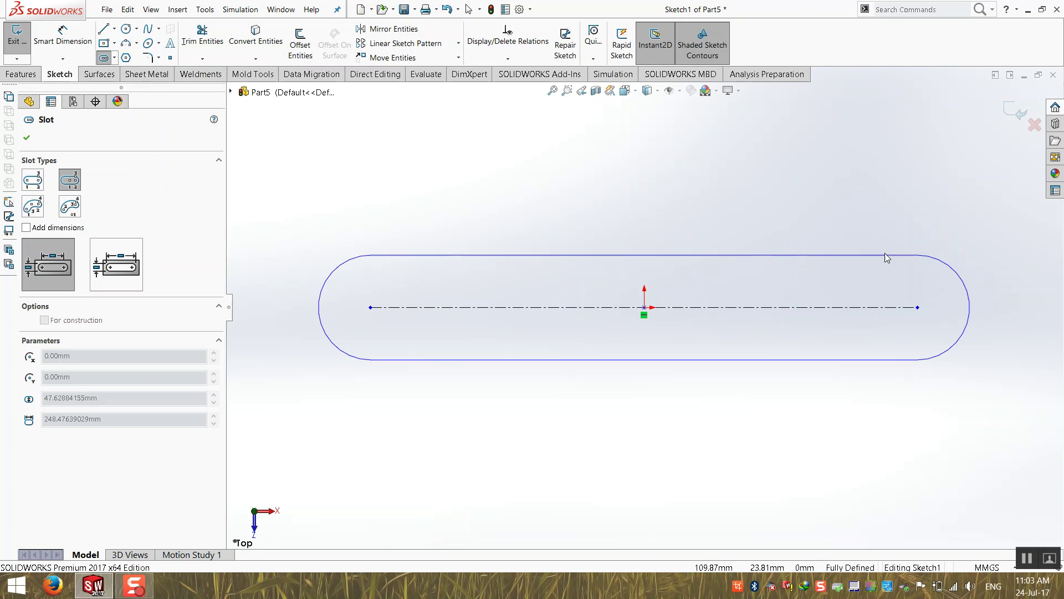
{"action": "left_click", "coordinate": [875, 234]}
- Dimension the end arc of the slot with a radius of 40 mm
{"action": "left_click", "coordinate": [63, 36]}
{"action": "left_click", "coordinate": [444, 290]}
{"action": "left_click", "coordinate": [372, 241]}
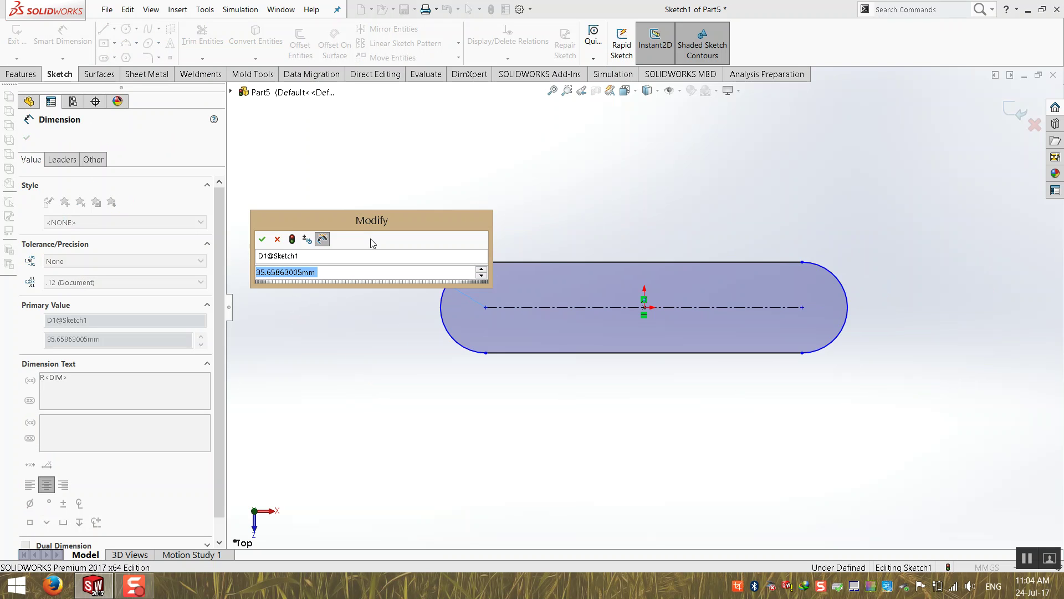
{"action": "type", "text": "40"}
{"action": "key", "text": "Return"}
- Dimension the slot's centreline to a length of 150 mm and finish the sketch to continue with the boss extrusion
{"action": "left_click", "coordinate": [514, 307]}
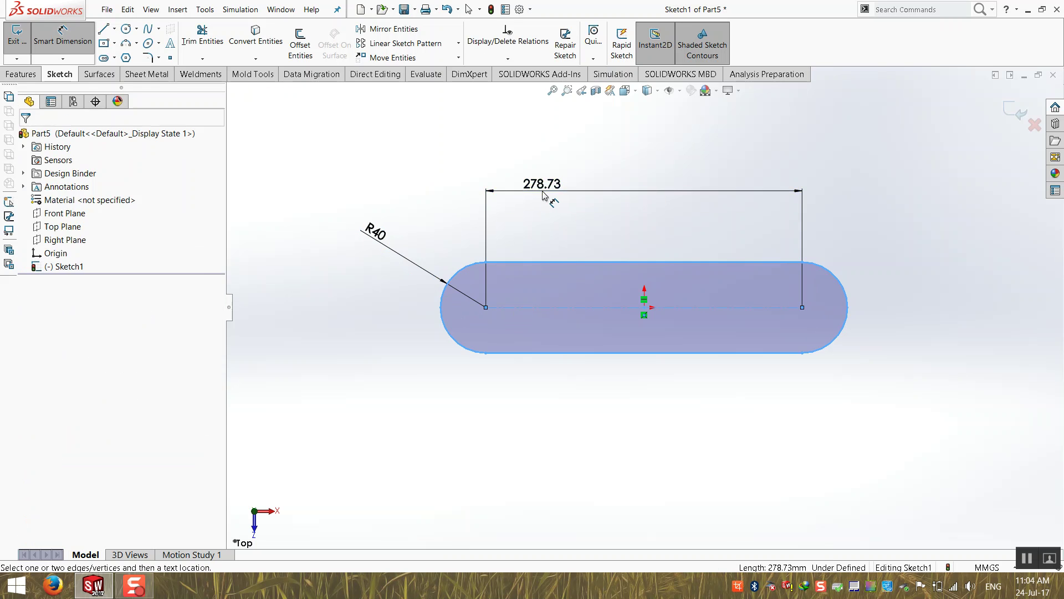
{"action": "left_click", "coordinate": [543, 194]}
{"action": "type", "text": "150"}
{"action": "key", "text": "Return"}
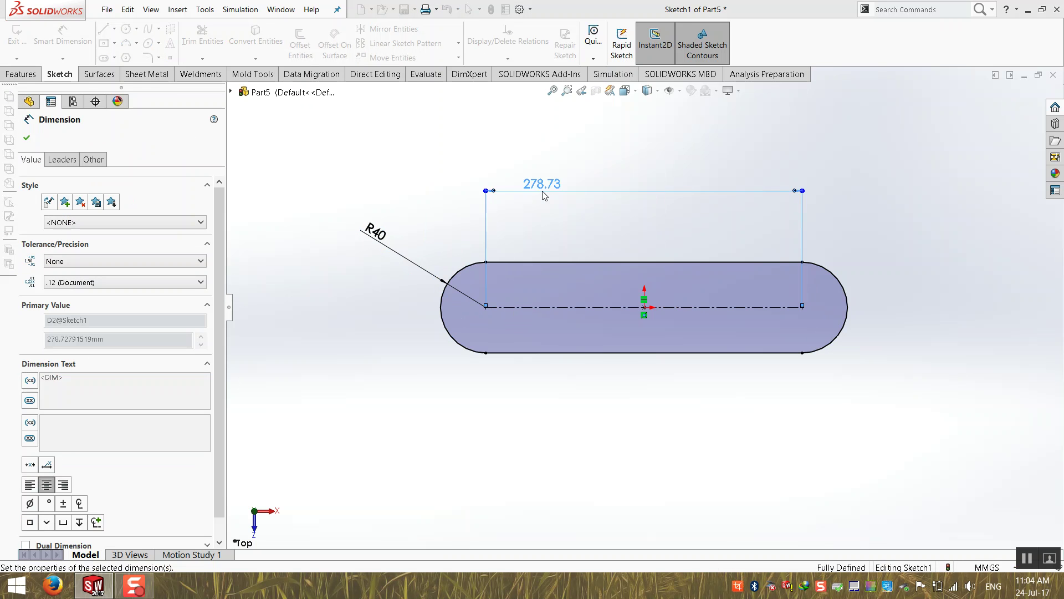
{"action": "left_click", "coordinate": [1013, 110]}
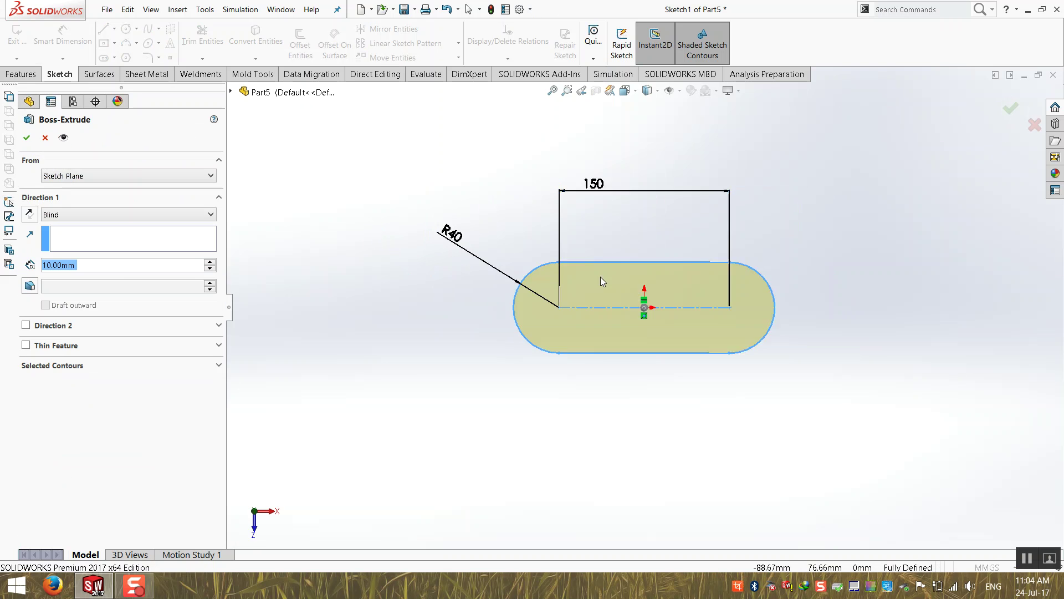
- Extrude the slot profile 50 mm as a blind boss
{"action": "type", "text": "50"}
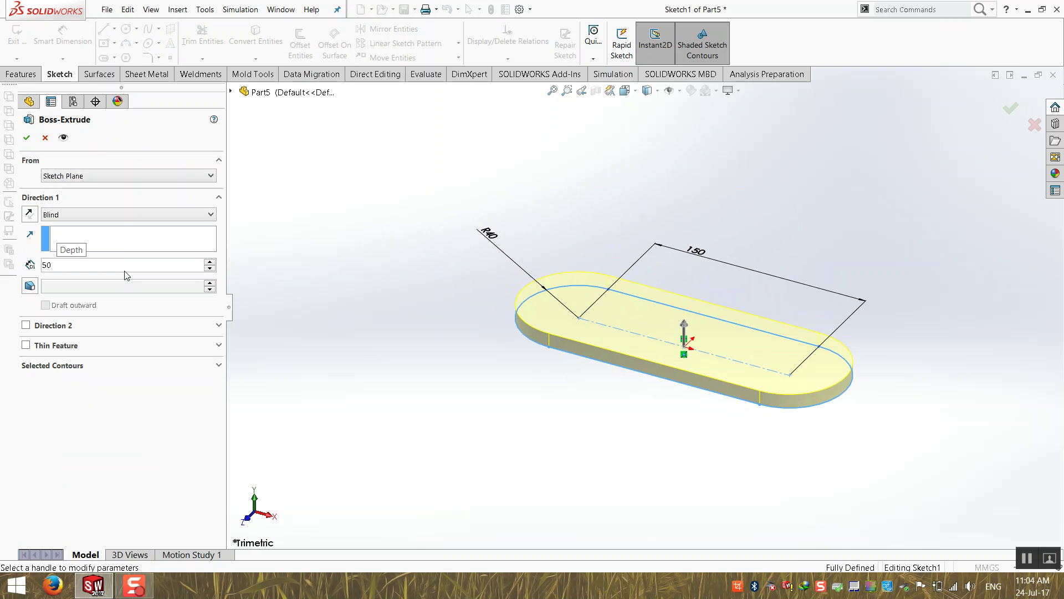
{"action": "key", "text": "Return"}
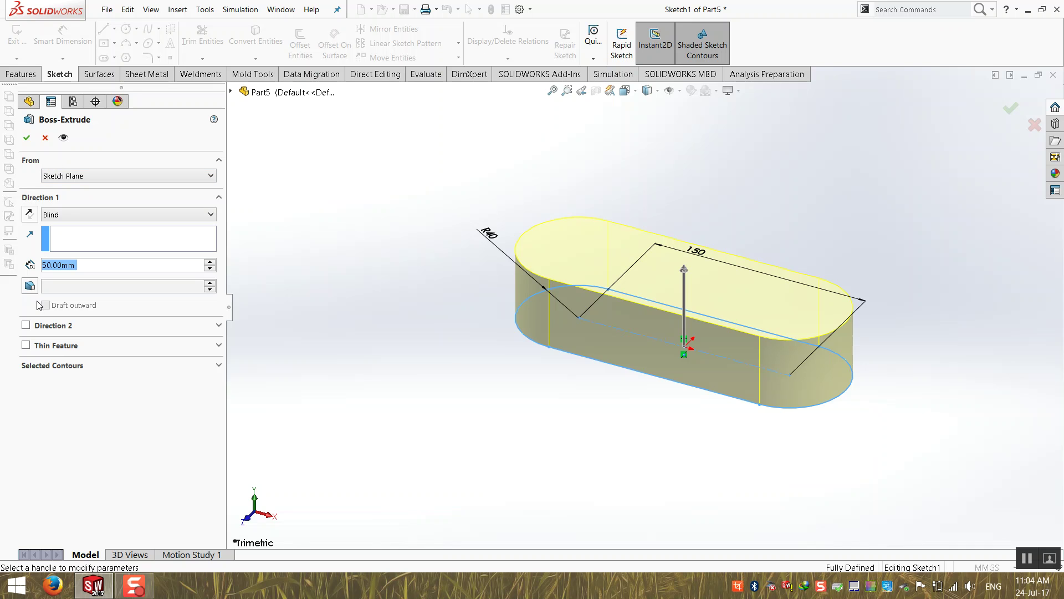
{"action": "left_click", "coordinate": [34, 140]}
{"action": "mouse_move", "coordinate": [516, 323]}
{"action": "middle_mouse_down"}
{"action": "mouse_move", "coordinate": [596, 294]}
{"action": "mouse_move", "coordinate": [571, 301]}
{"action": "mouse_move", "coordinate": [692, 197]}
{"action": "mouse_move", "coordinate": [475, 380]}
{"action": "middle_mouse_up"}
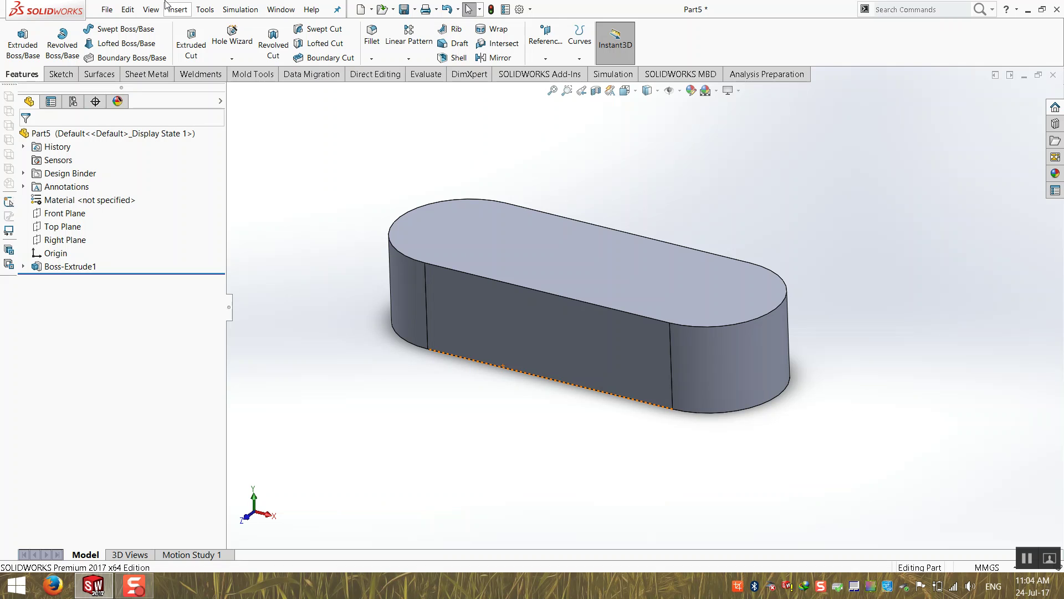
- Edit the slot-shaped extrusion and add a 10° draft to it
{"action": "right_click", "coordinate": [51, 267]}
{"action": "left_click", "coordinate": [74, 230]}
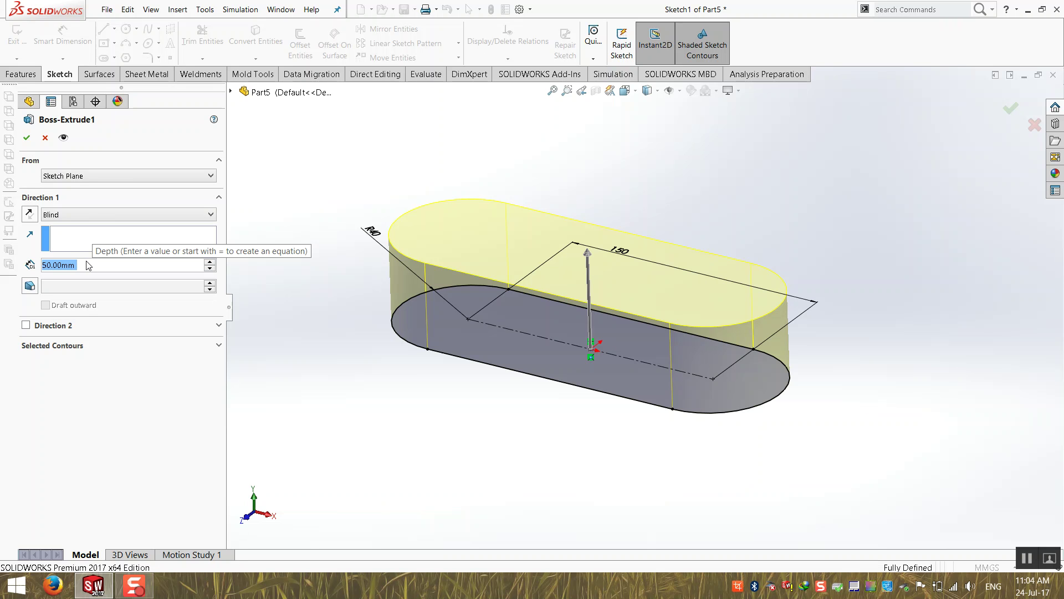
{"action": "left_click", "coordinate": [31, 287]}
{"action": "left_click", "coordinate": [210, 283]}
{"action": "left_click", "coordinate": [209, 283]}
{"action": "left_click", "coordinate": [210, 284]}
{"action": "left_click", "coordinate": [210, 283]}
{"action": "left_click", "coordinate": [209, 283]}
{"action": "left_click", "coordinate": [210, 283]}
{"action": "left_click", "coordinate": [210, 283]}
{"action": "left_click", "coordinate": [210, 283]}
{"action": "left_click", "coordinate": [209, 283]}
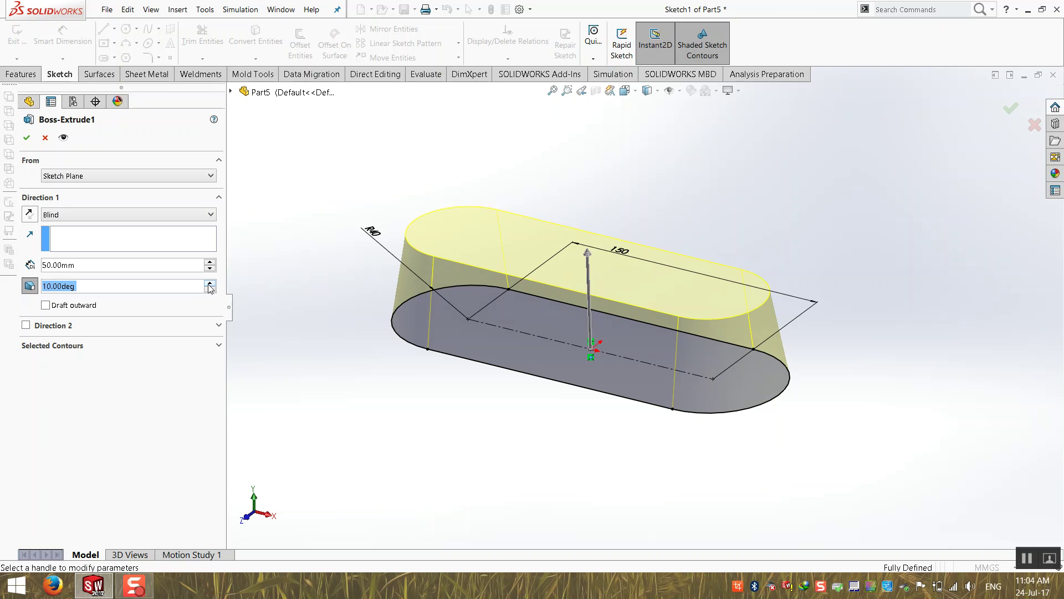
{"action": "left_click", "coordinate": [210, 289]}
{"action": "left_click", "coordinate": [210, 289]}
{"action": "left_click", "coordinate": [209, 289]}
{"action": "left_click", "coordinate": [209, 289]}
{"action": "left_click", "coordinate": [210, 289]}
{"action": "left_click", "coordinate": [210, 289]}
{"action": "left_click", "coordinate": [209, 289]}
{"action": "left_click", "coordinate": [210, 289]}
{"action": "type", "text": "10"}
{"action": "key", "text": "Return"}
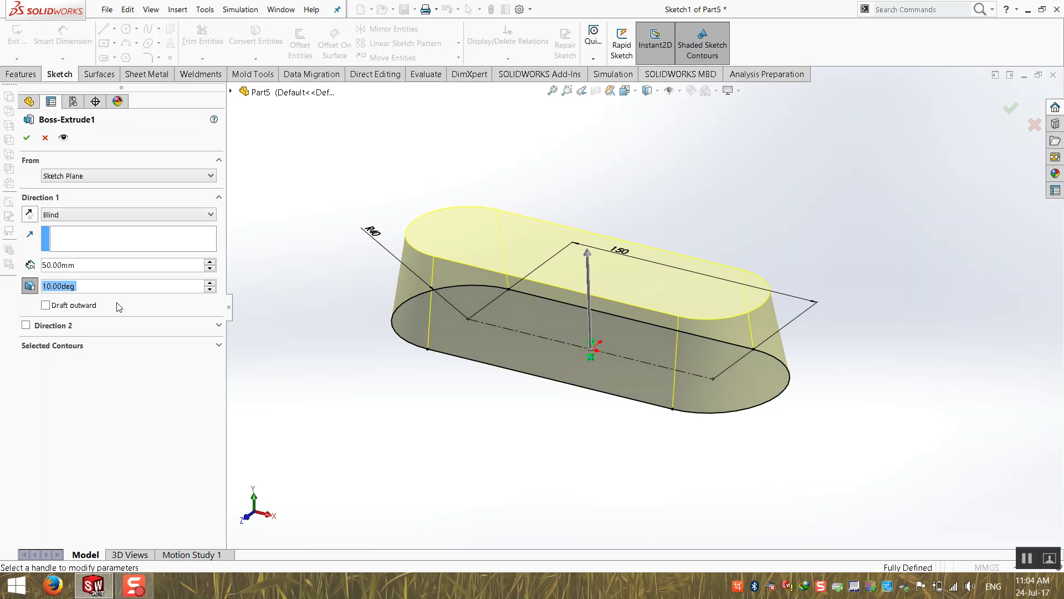
- Try the outward draft option on the slot-shaped extrusion and switch it back off
{"action": "left_click", "coordinate": [60, 305]}
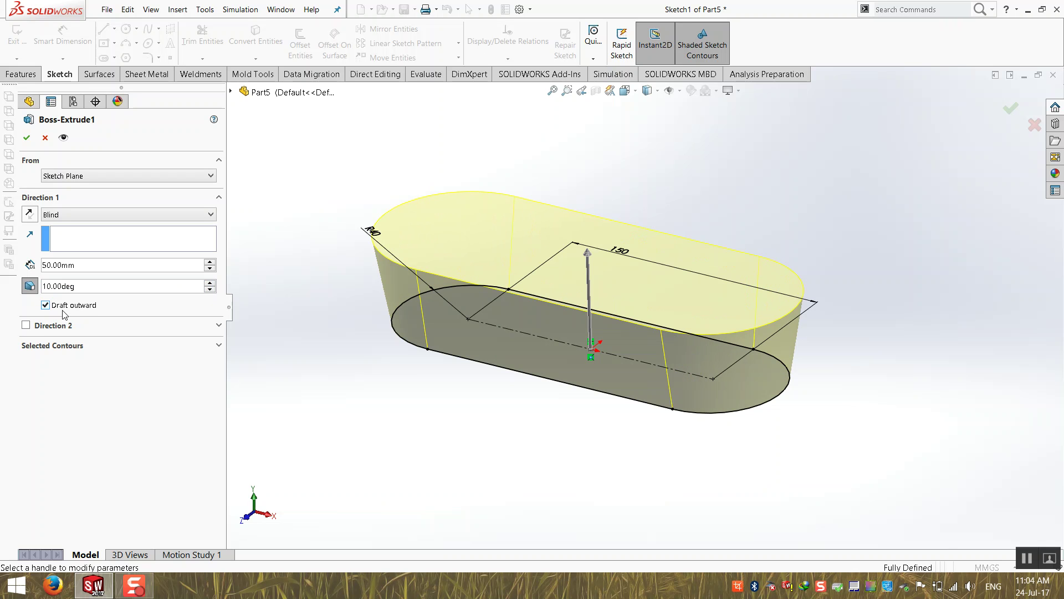
{"action": "left_click", "coordinate": [65, 313]}
{"action": "left_click", "coordinate": [65, 313]}
{"action": "left_click", "coordinate": [65, 313]}
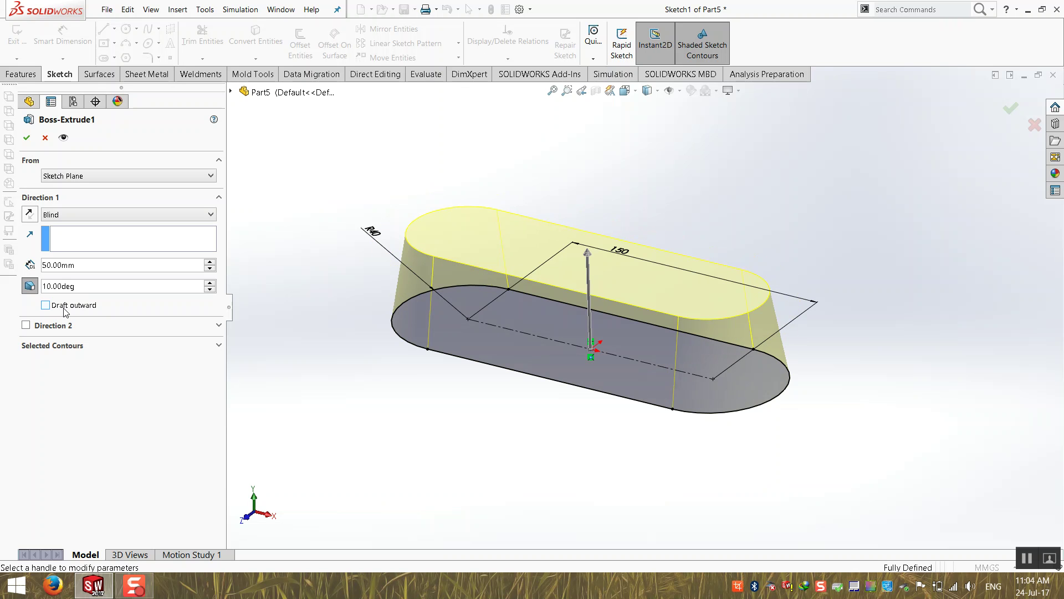
- Set the drafted slot extrusion's depth to 30 mm and accept the edit
{"action": "left_click", "coordinate": [111, 286]}
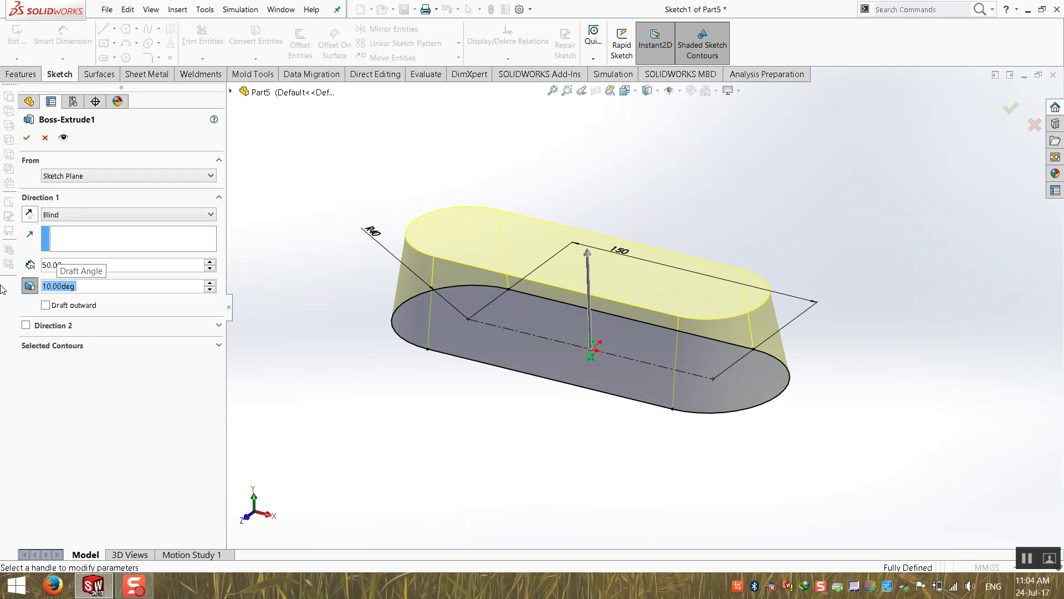
{"action": "key", "text": "shift+Tab"}
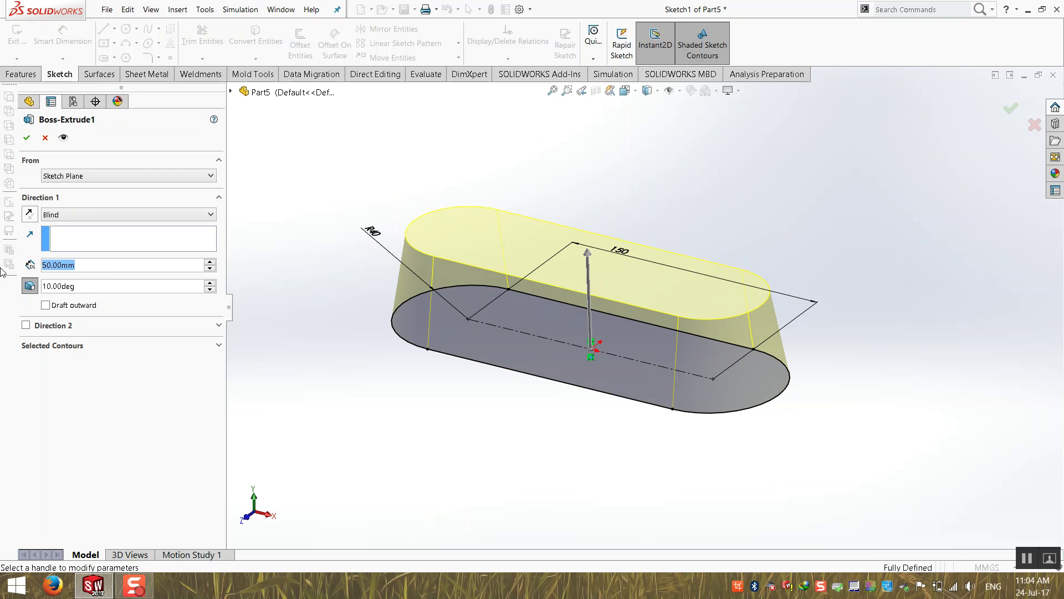
{"action": "type", "text": "30"}
{"action": "key", "text": "Return"}
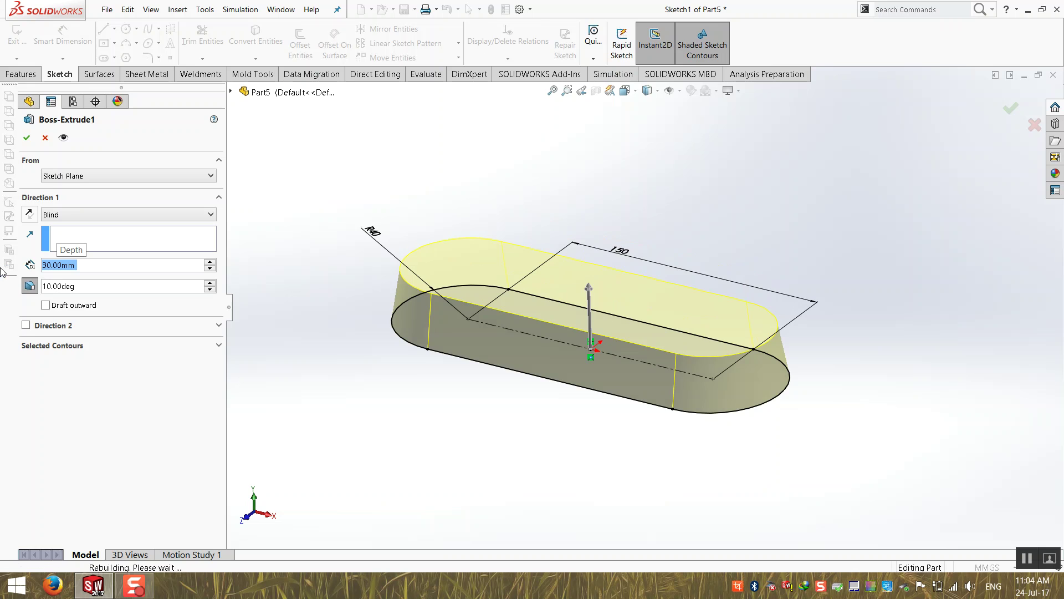
{"action": "middle_click_drag", "start_coordinate": [518, 219], "coordinate": [434, 341]}
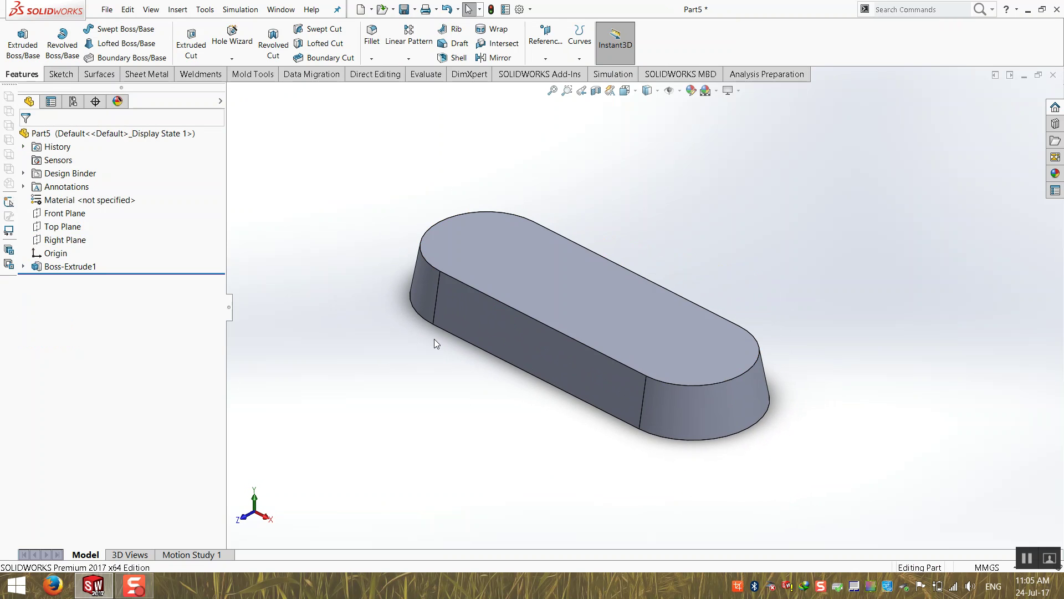
{"action": "middle_click_drag", "start_coordinate": [440, 271], "coordinate": [371, 207]}
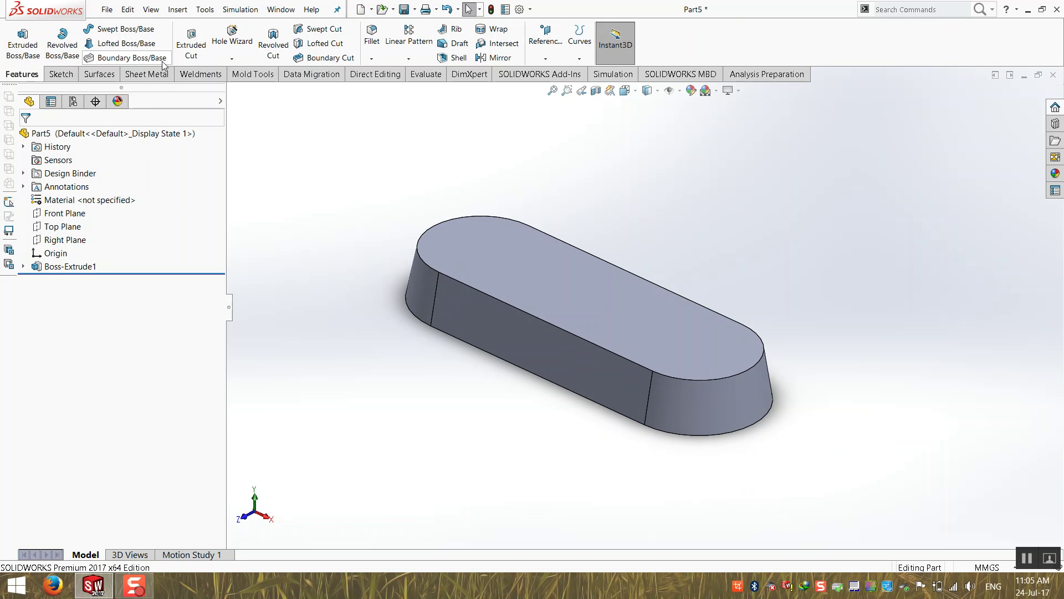
- Start an extruded boss on the body's top face and sketch a center rectangle at the origin
{"action": "left_click", "coordinate": [23, 42]}
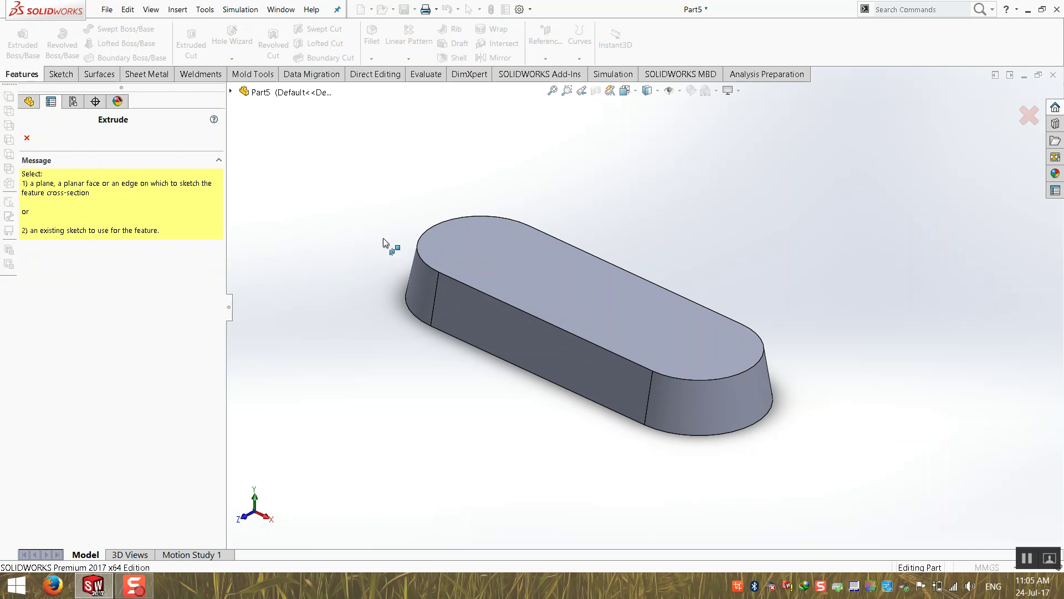
{"action": "left_click", "coordinate": [461, 247]}
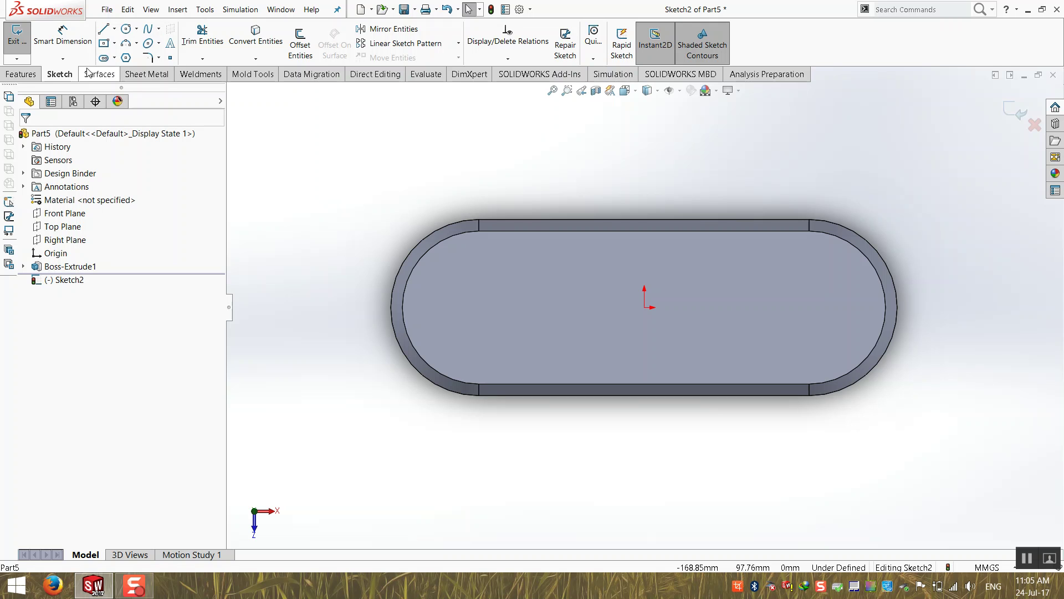
{"action": "left_click", "coordinate": [115, 43]}
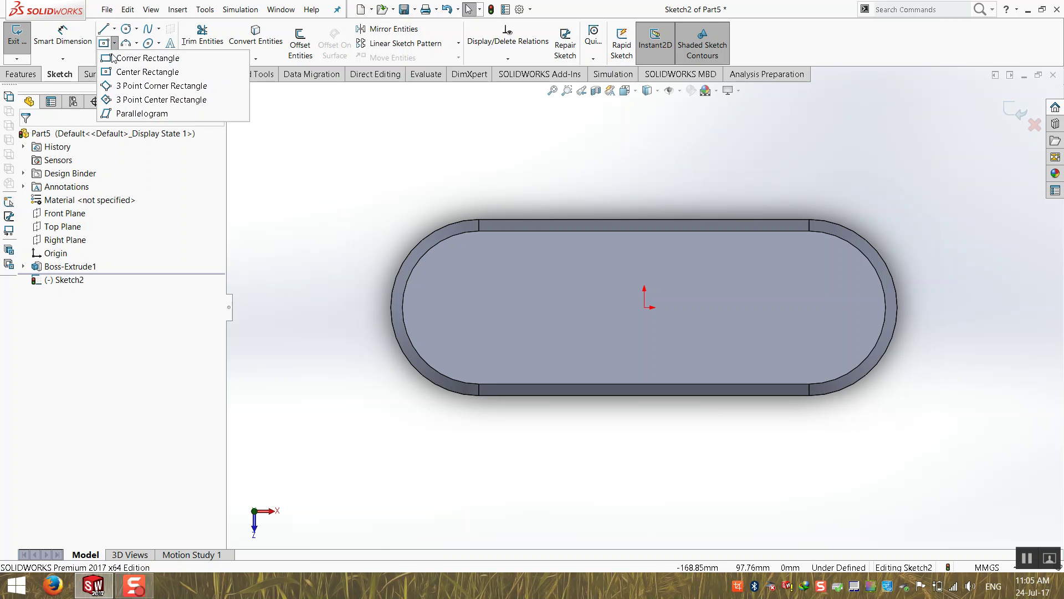
{"action": "left_click", "coordinate": [111, 72]}
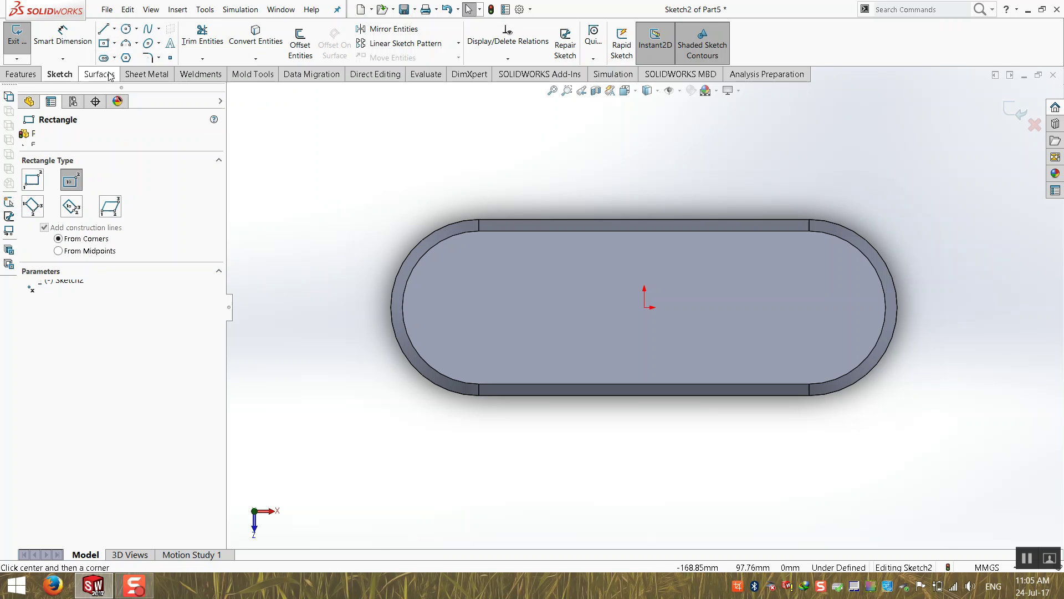
{"action": "left_click", "coordinate": [645, 307]}
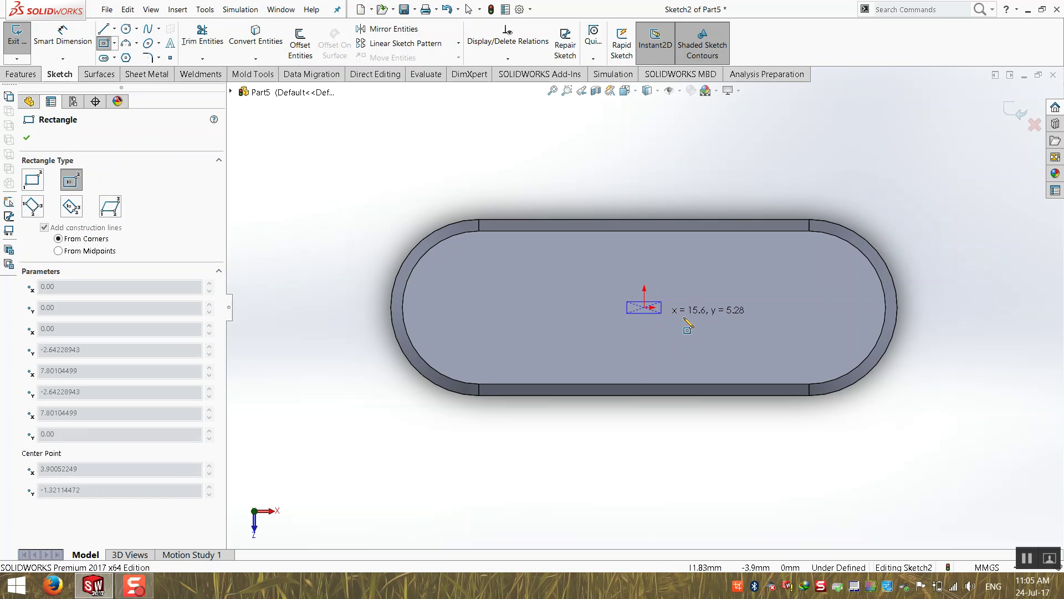
{"action": "left_click", "coordinate": [785, 358]}
- Dimension the rectangle 120 mm long and 50 mm wide and finish the sketch
{"action": "left_click", "coordinate": [66, 54]}
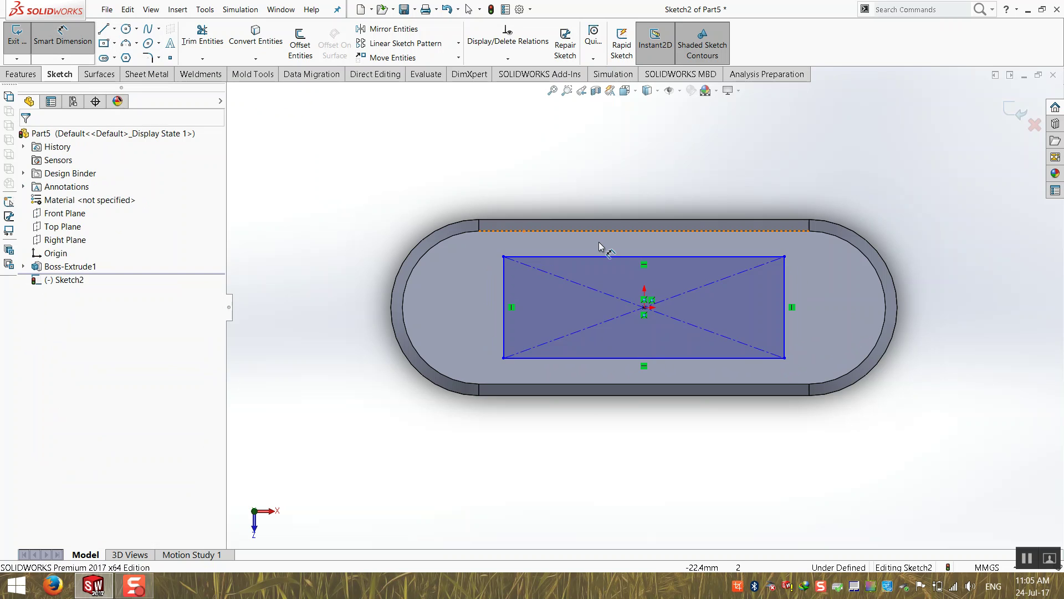
{"action": "left_click", "coordinate": [603, 256]}
{"action": "left_click", "coordinate": [612, 191]}
{"action": "type", "text": "120"}
{"action": "key", "text": "Return"}
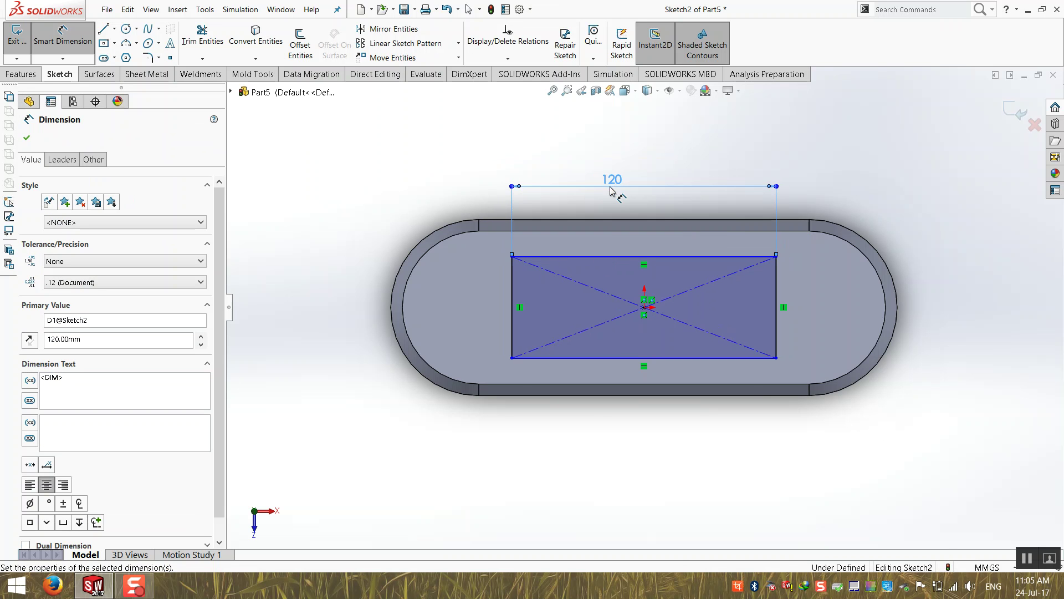
{"action": "left_click", "coordinate": [514, 278]}
{"action": "left_click", "coordinate": [445, 304]}
{"action": "type", "text": "90"}
{"action": "key", "text": "Return"}
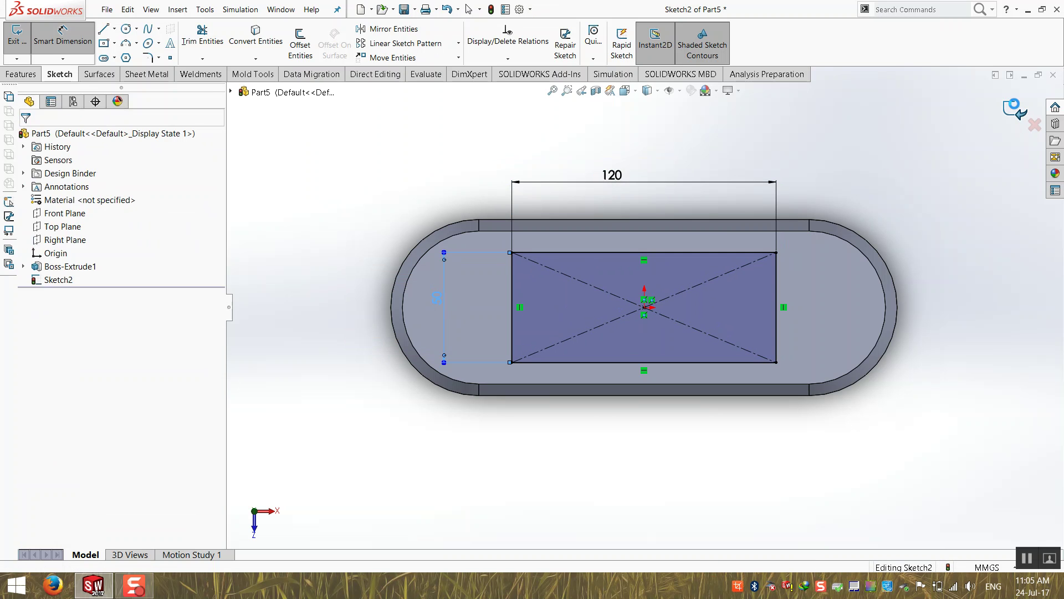
{"action": "left_click", "coordinate": [1014, 104]}
- Extrude the rectangle 30 mm upward as a boss merged with the base
{"action": "mouse_move", "coordinate": [410, 406]}
{"action": "middle_mouse_down"}
{"action": "mouse_move", "coordinate": [427, 351]}
{"action": "mouse_move", "coordinate": [378, 276]}
{"action": "middle_mouse_up"}
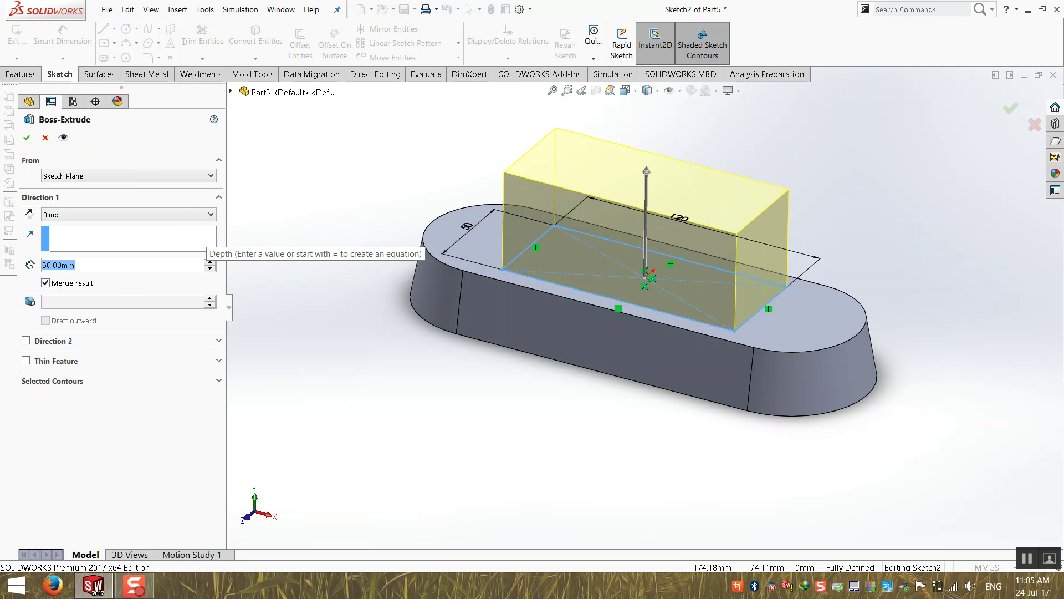
{"action": "type", "text": "30"}
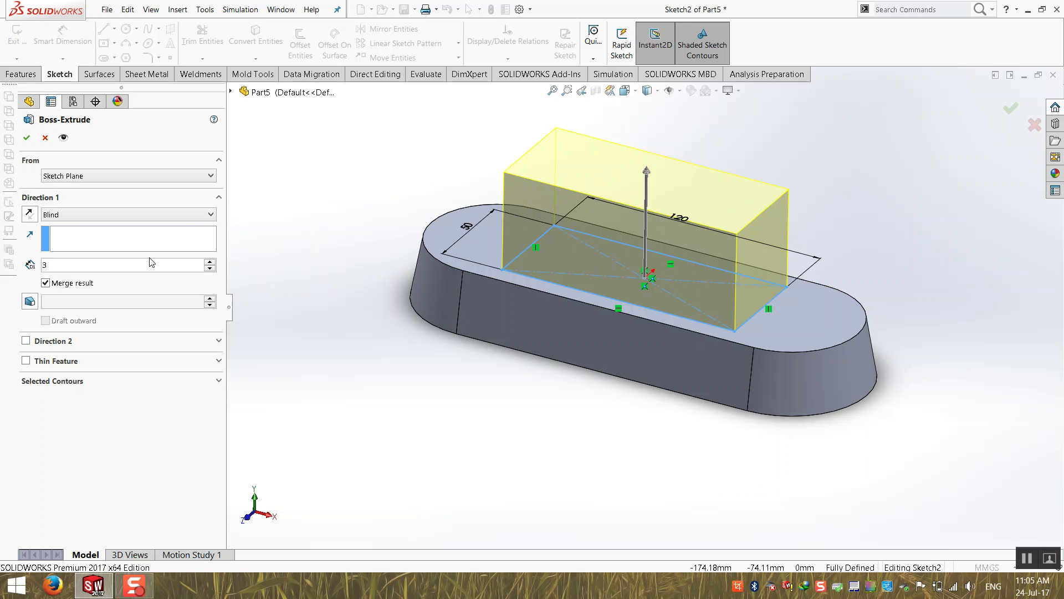
{"action": "key", "text": "Return"}
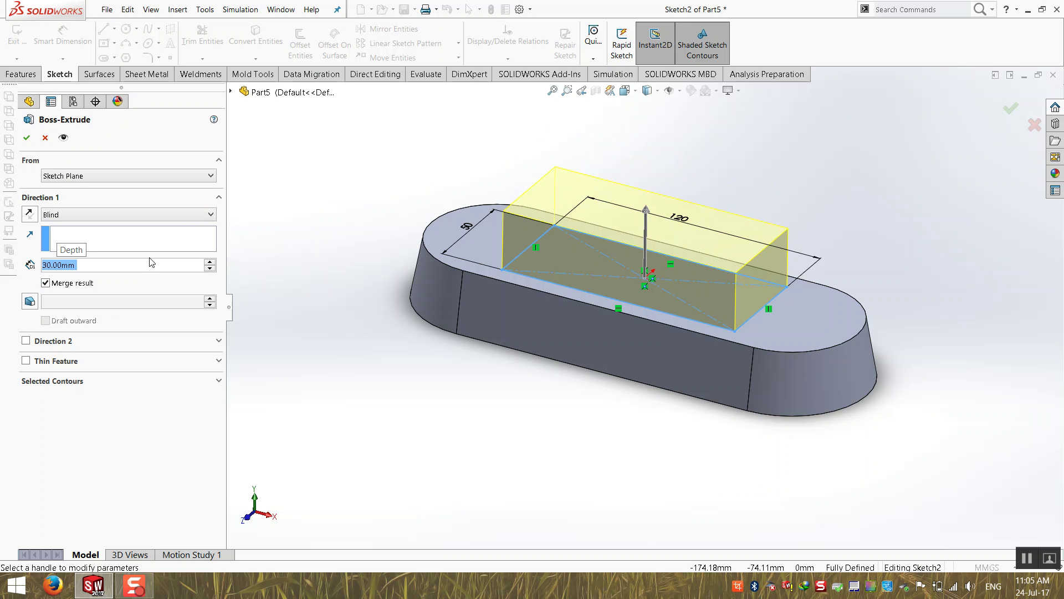
{"action": "left_click", "coordinate": [26, 138]}
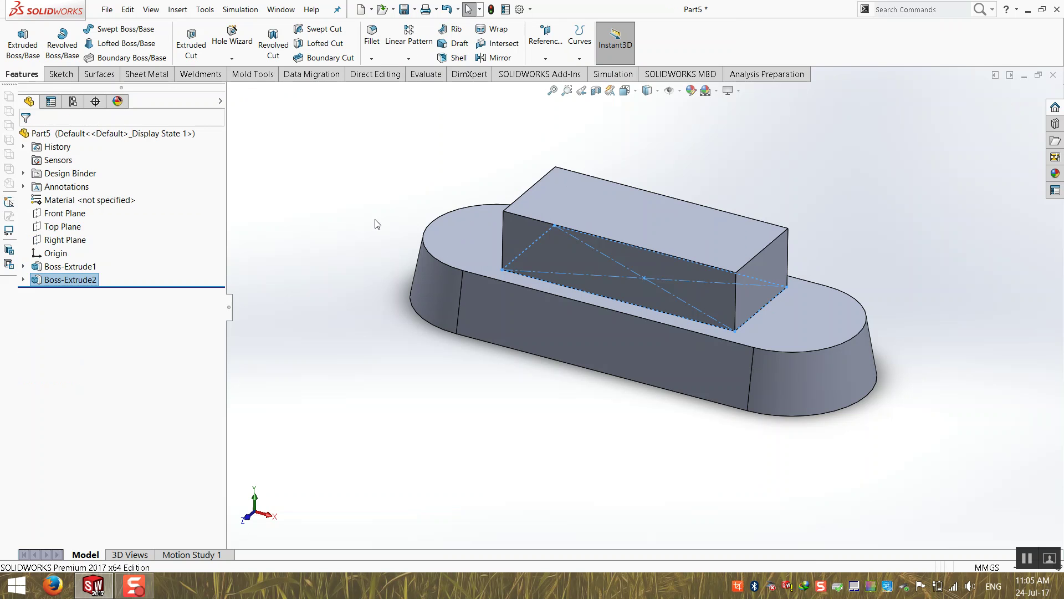
{"action": "middle_click_drag", "start_coordinate": [620, 329], "coordinate": [704, 219]}
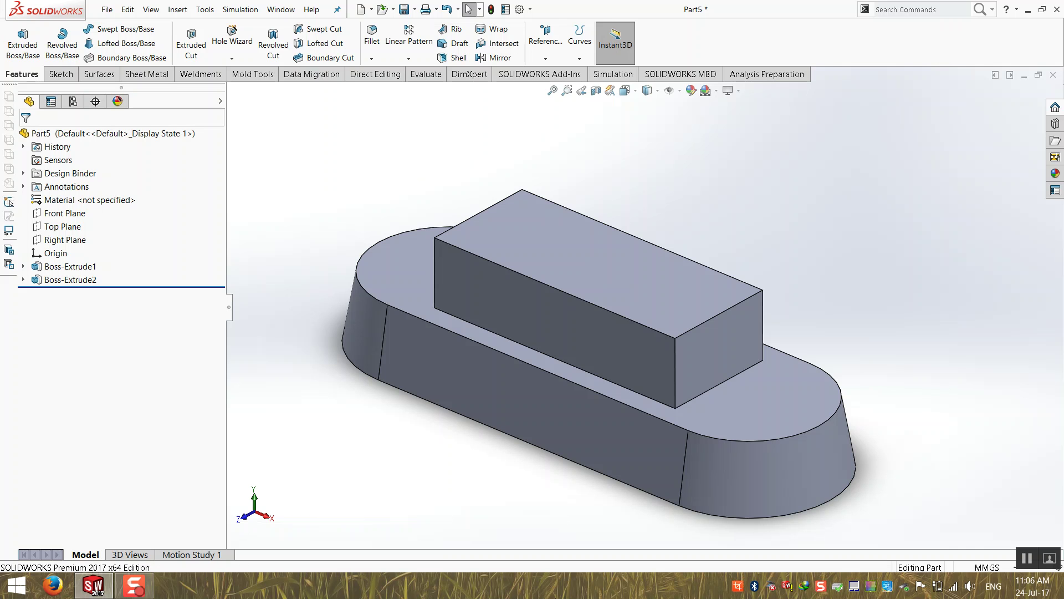
- Try an 8° draft in the rectangular boss's extrusion settings and cancel the edit
{"action": "right_click", "coordinate": [64, 282]}
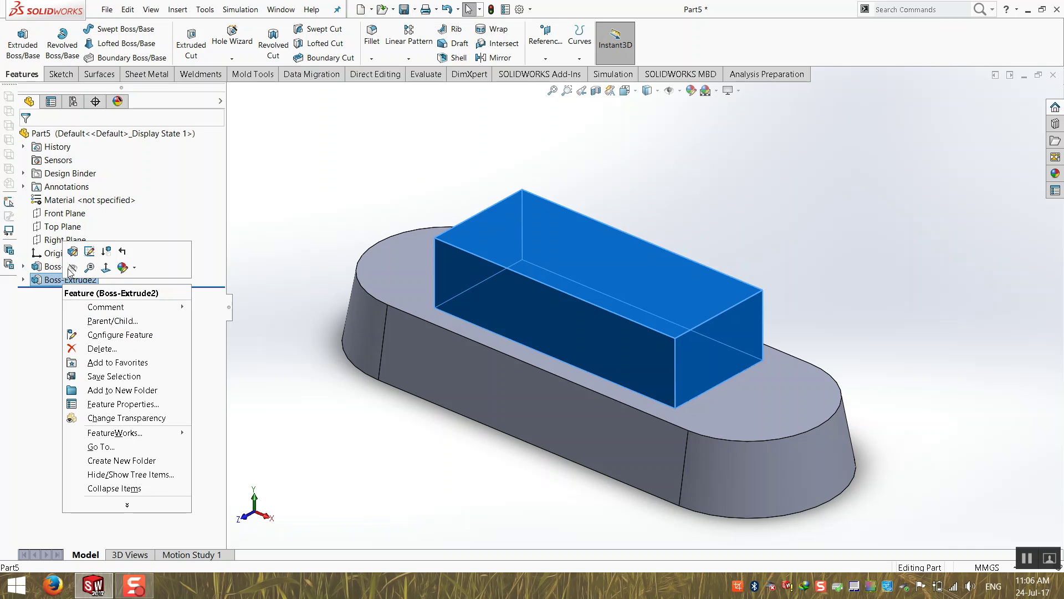
{"action": "left_click", "coordinate": [72, 255]}
{"action": "left_click", "coordinate": [28, 302]}
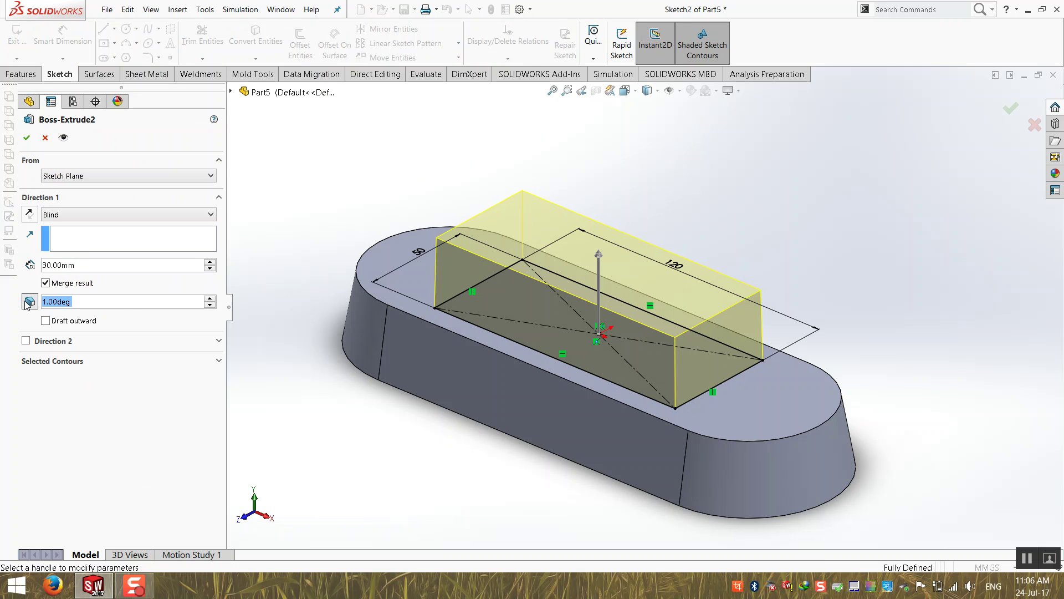
{"action": "left_click", "coordinate": [210, 299]}
{"action": "left_click", "coordinate": [209, 299]}
{"action": "left_click", "coordinate": [209, 299]}
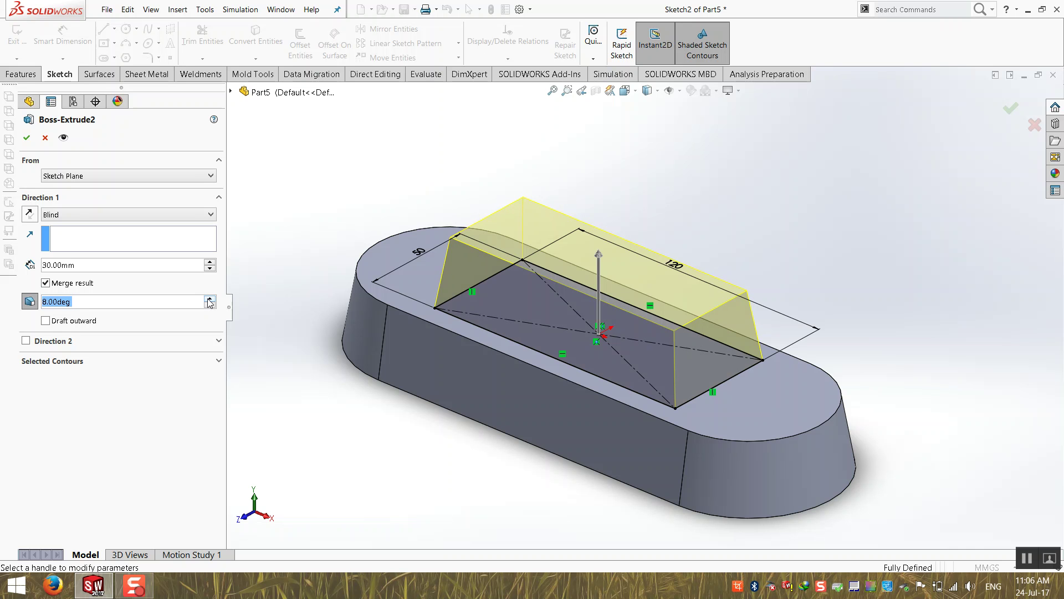
{"action": "left_click", "coordinate": [48, 142]}
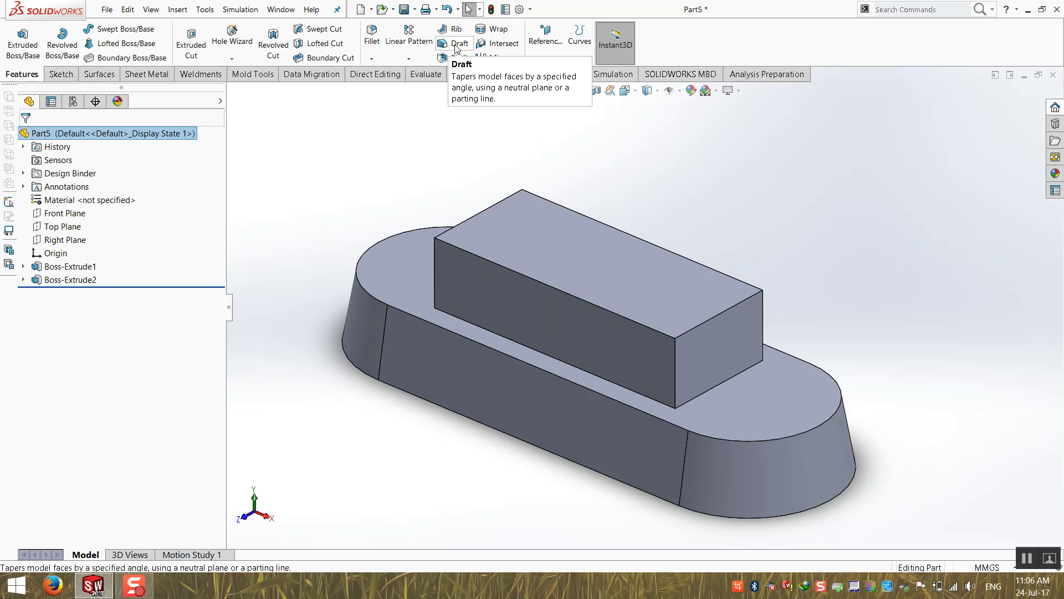
{"action": "right_click", "coordinate": [60, 279]}
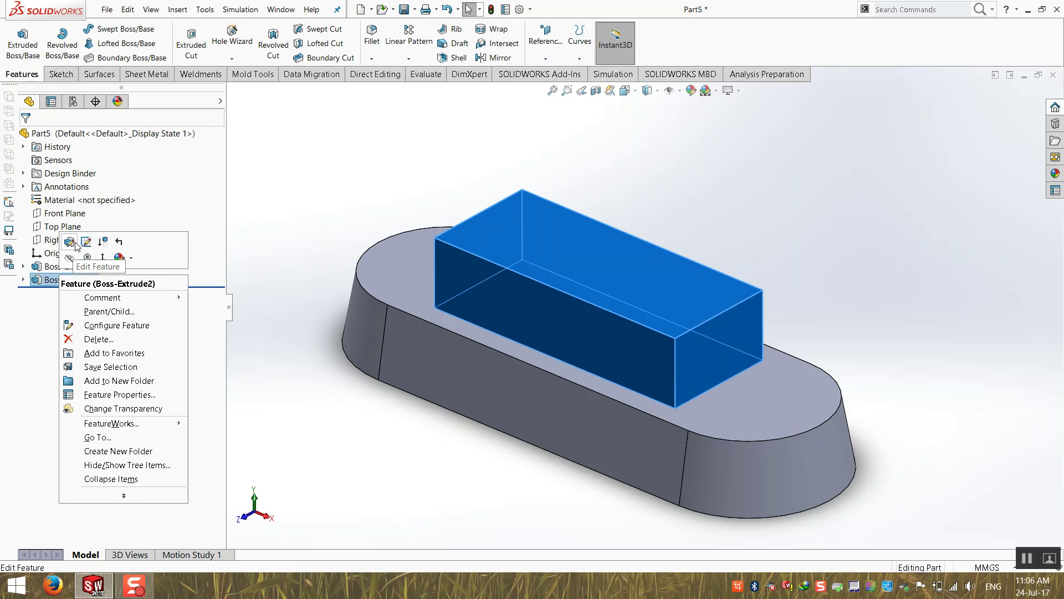
{"action": "left_click", "coordinate": [70, 242]}
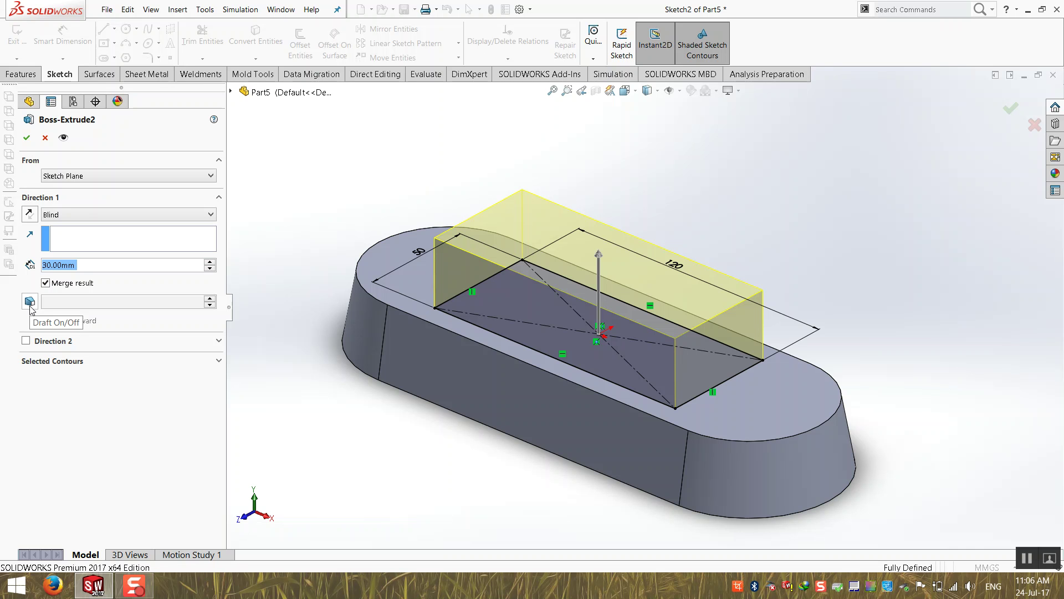
{"action": "left_click", "coordinate": [45, 137]}
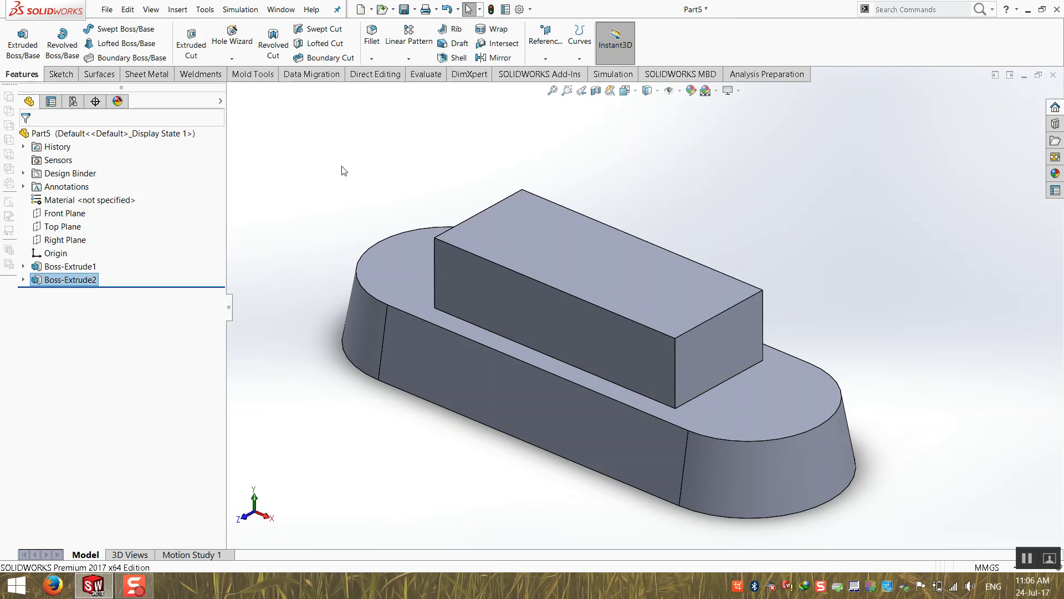
- Start a neutral-plane Draft and select the rectangular boss's two short end faces as the faces to draft
{"action": "left_click", "coordinate": [459, 44]}
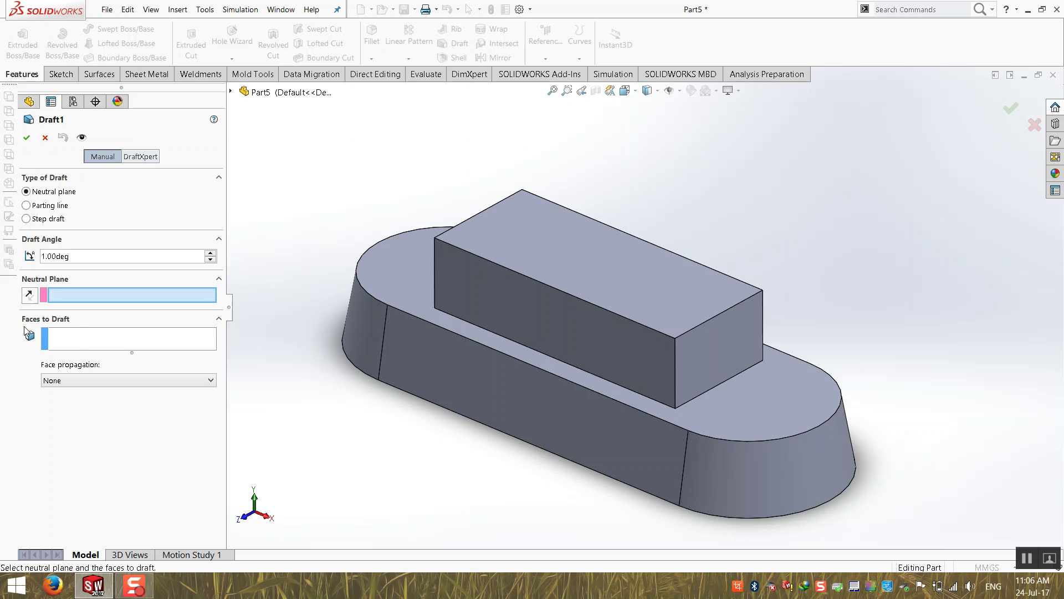
{"action": "left_click", "coordinate": [76, 337]}
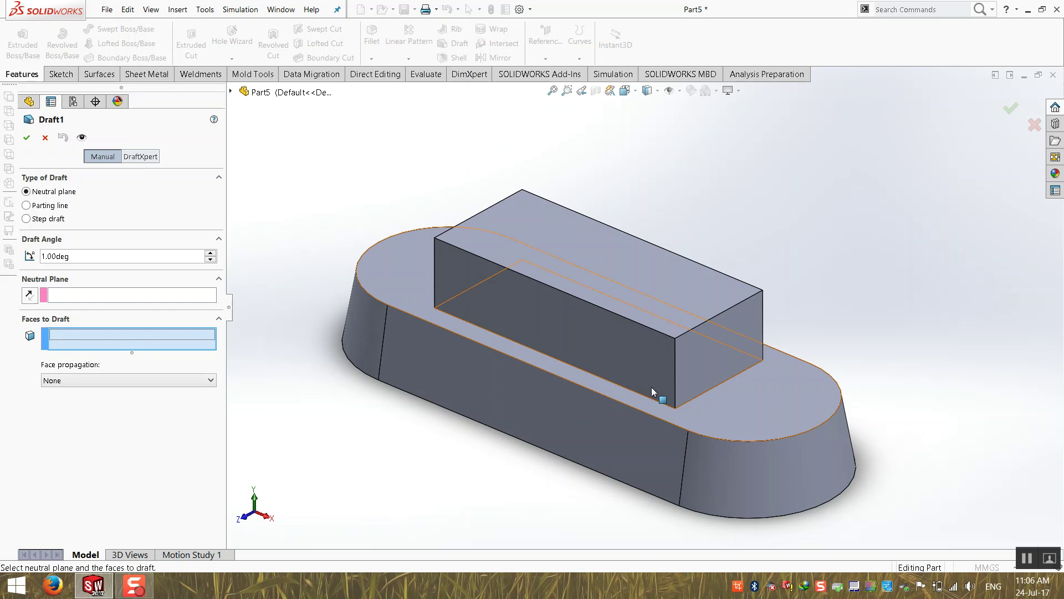
{"action": "left_click", "coordinate": [716, 354]}
{"action": "middle_click_drag", "start_coordinate": [716, 353], "coordinate": [396, 423]}
{"action": "left_click", "coordinate": [538, 288]}
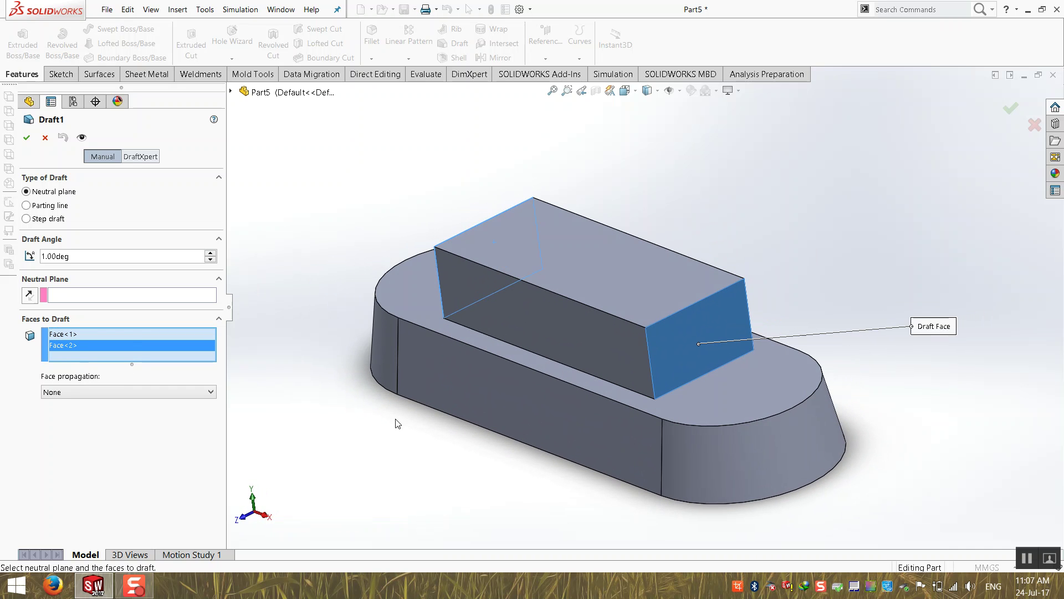
- Use the slot-shaped base's top face as the neutral plane, set the draft angle to 10° and apply the draft
{"action": "left_click", "coordinate": [83, 297]}
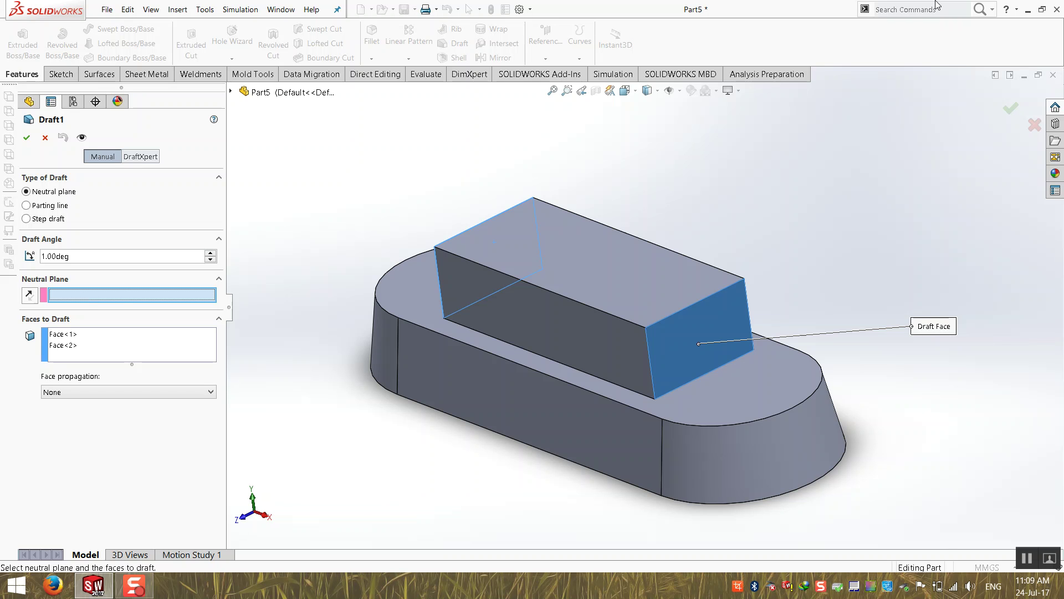
{"action": "left_click", "coordinate": [128, 295]}
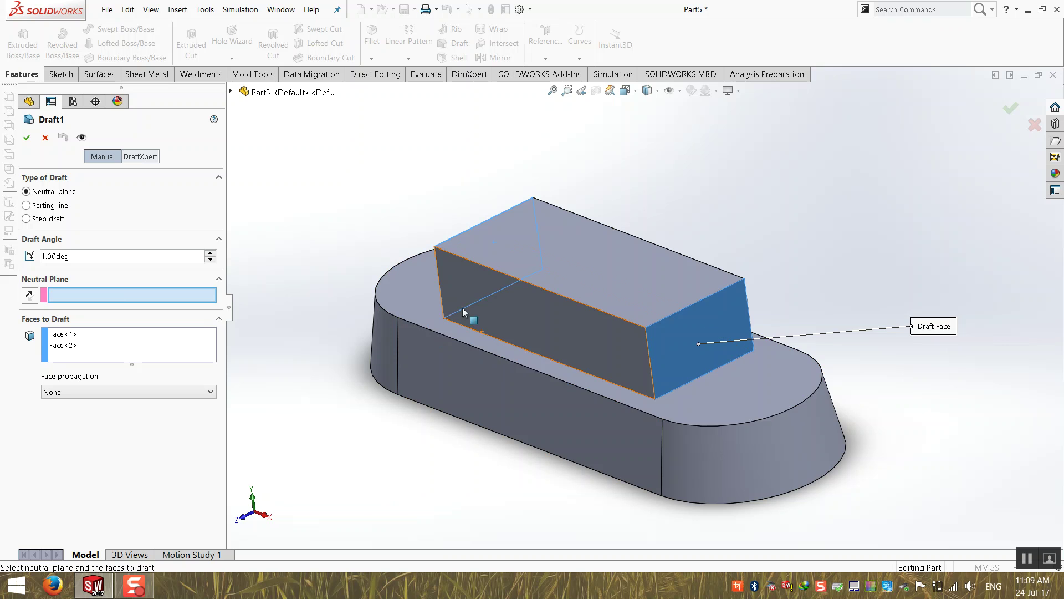
{"action": "left_click", "coordinate": [420, 296]}
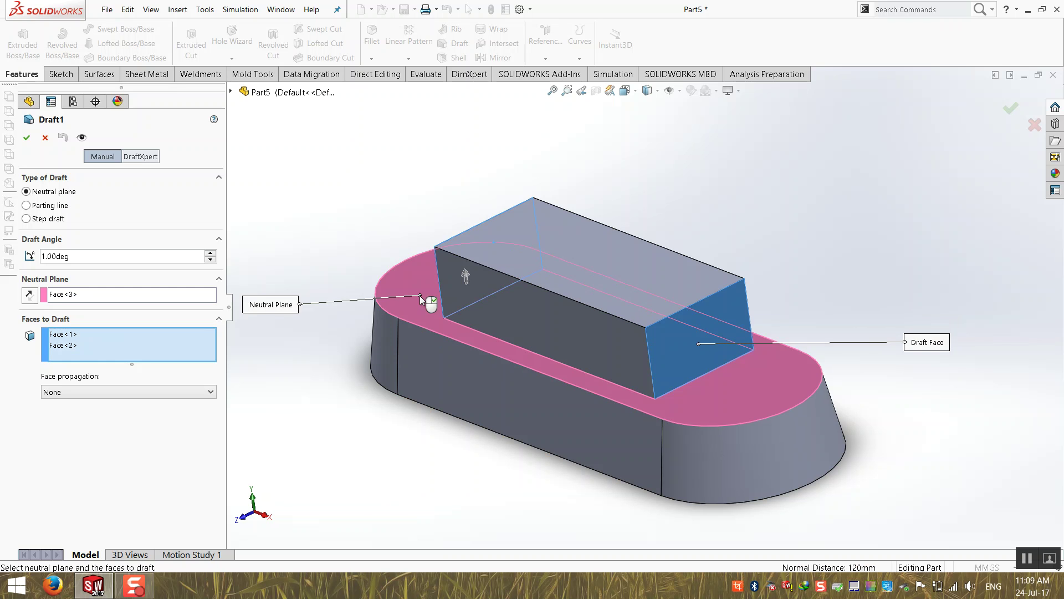
{"action": "left_click_drag", "start_coordinate": [91, 256], "coordinate": [3, 234]}
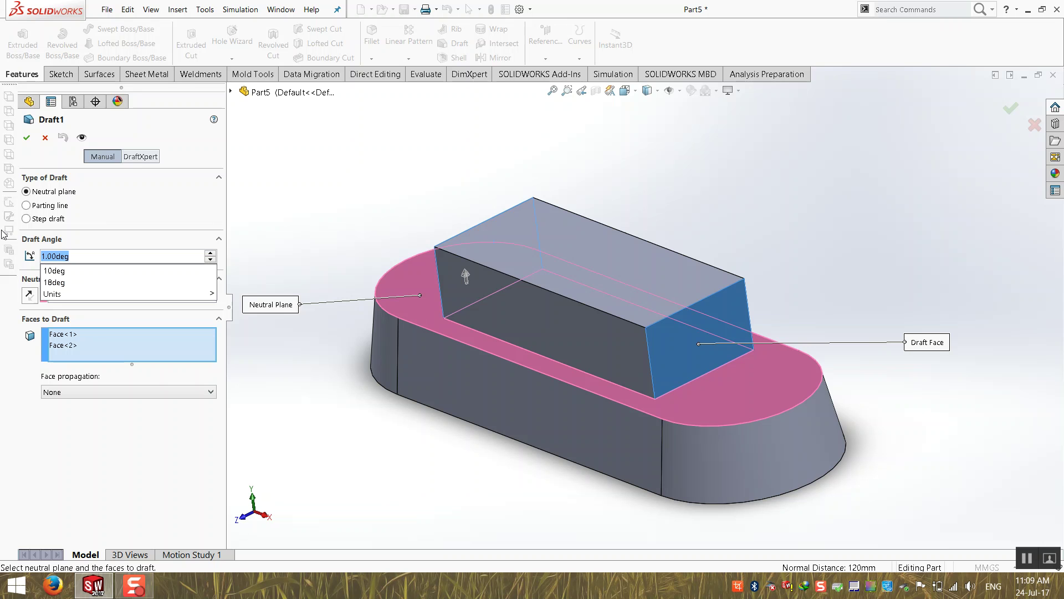
{"action": "type", "text": "10"}
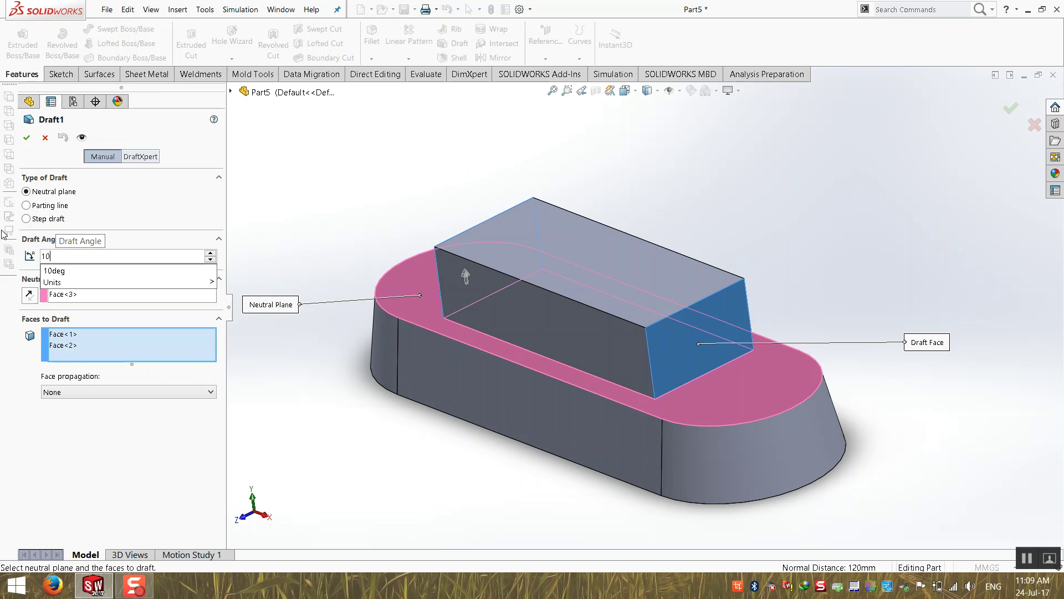
{"action": "key", "text": "Return"}
{"action": "left_click", "coordinate": [28, 138]}
- Display the base's dimensions and compare its draft with the boss's tapered end faces from several angles
{"action": "middle_click_drag", "start_coordinate": [374, 242], "coordinate": [392, 267]}
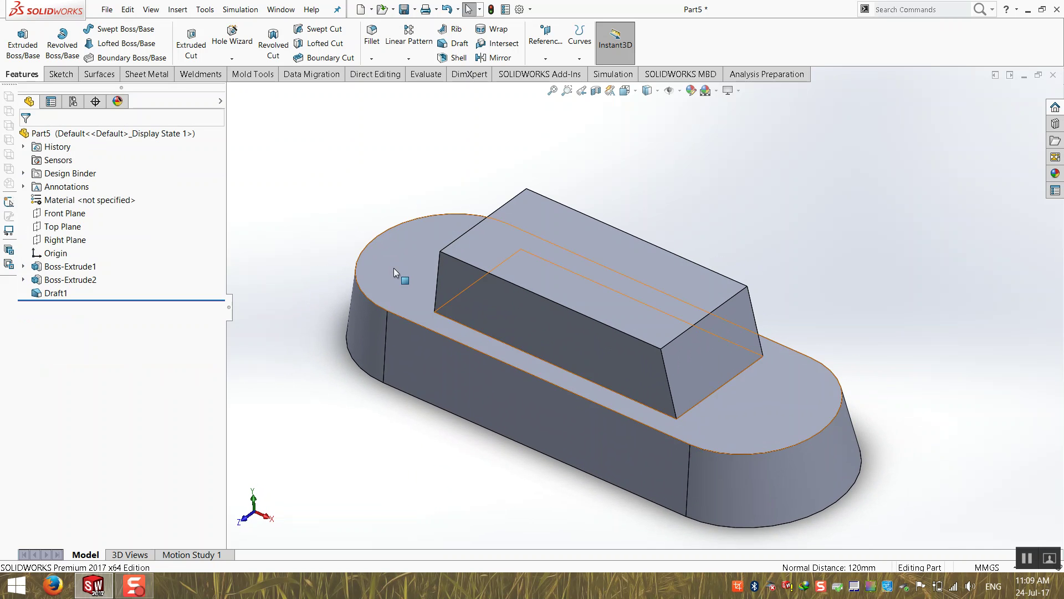
{"action": "double_click", "coordinate": [393, 268]}
{"action": "middle_click_drag", "start_coordinate": [443, 350], "coordinate": [507, 311]}
{"action": "scroll", "coordinate": [880, 386], "scroll_direction": "down", "scroll_amount": 3}
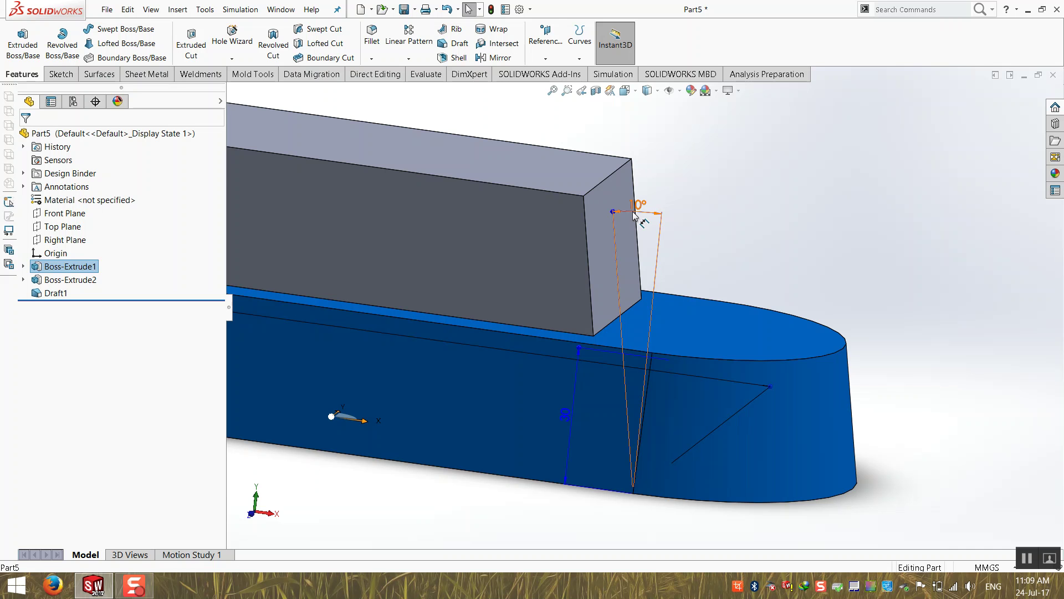
{"action": "left_click", "coordinate": [982, 437]}
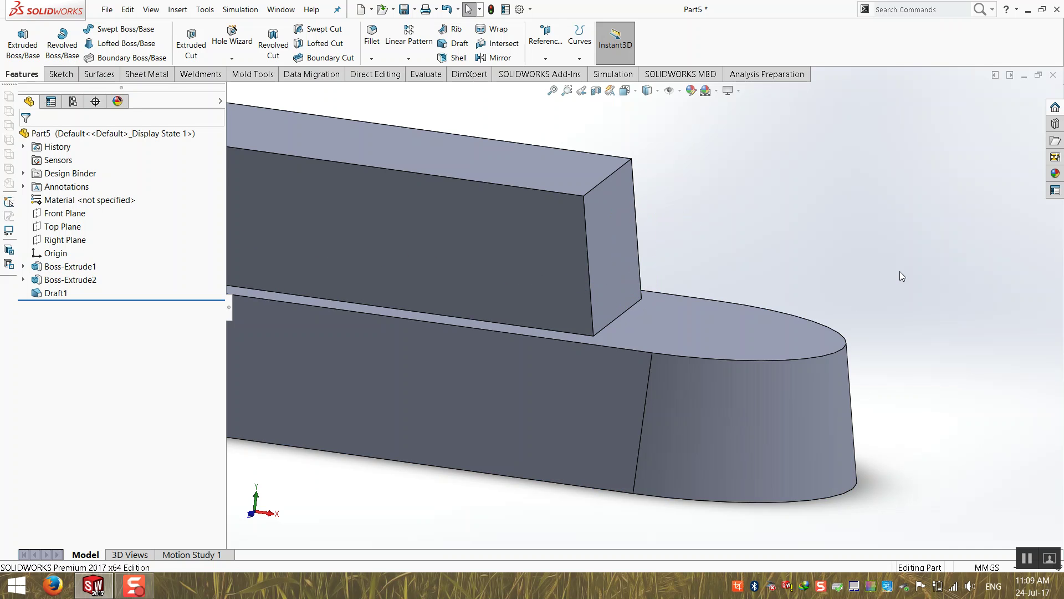
{"action": "scroll", "coordinate": [756, 192], "scroll_direction": "up", "scroll_amount": 3}
{"action": "middle_click_drag", "start_coordinate": [757, 191], "coordinate": [671, 258]}
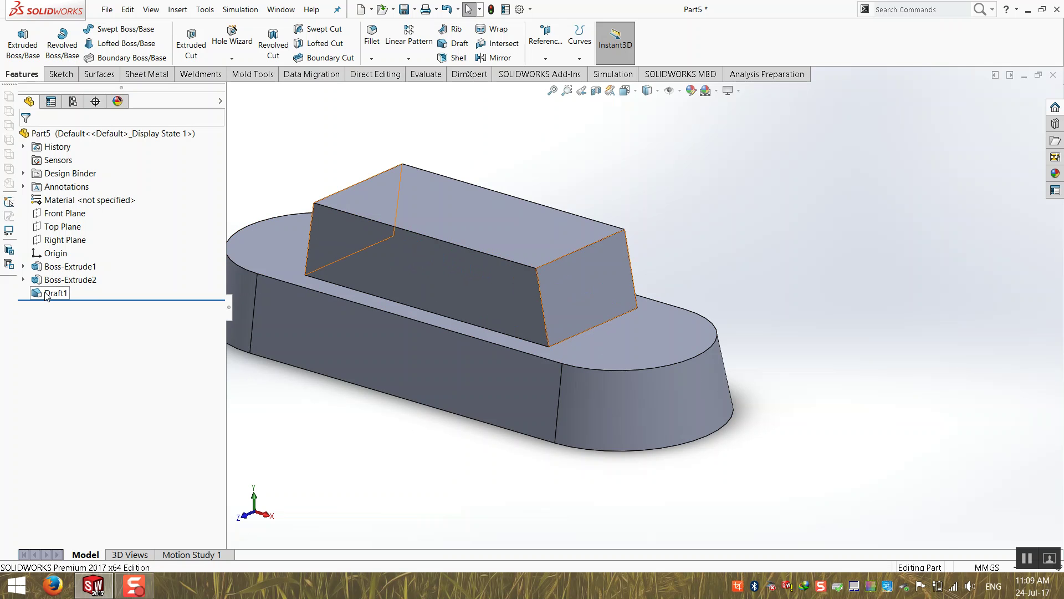
{"action": "mouse_move", "coordinate": [424, 291]}
{"action": "middle_mouse_down"}
{"action": "mouse_move", "coordinate": [432, 235]}
{"action": "mouse_move", "coordinate": [431, 277]}
{"action": "middle_mouse_up"}
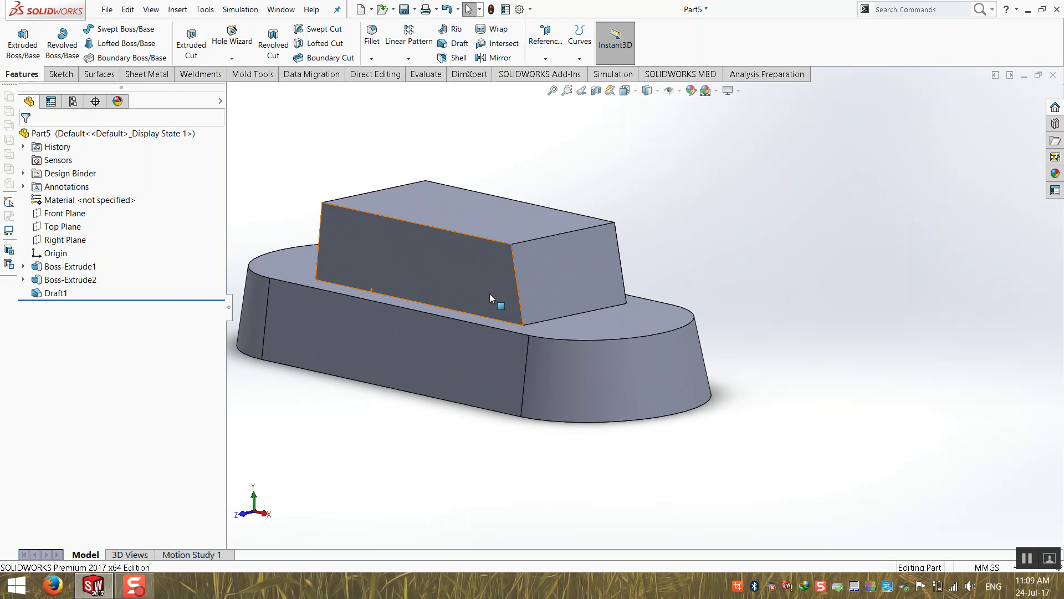
{"action": "middle_click_drag", "start_coordinate": [490, 293], "coordinate": [491, 328]}
{"action": "scroll", "coordinate": [491, 328], "scroll_direction": "up", "scroll_amount": 2}
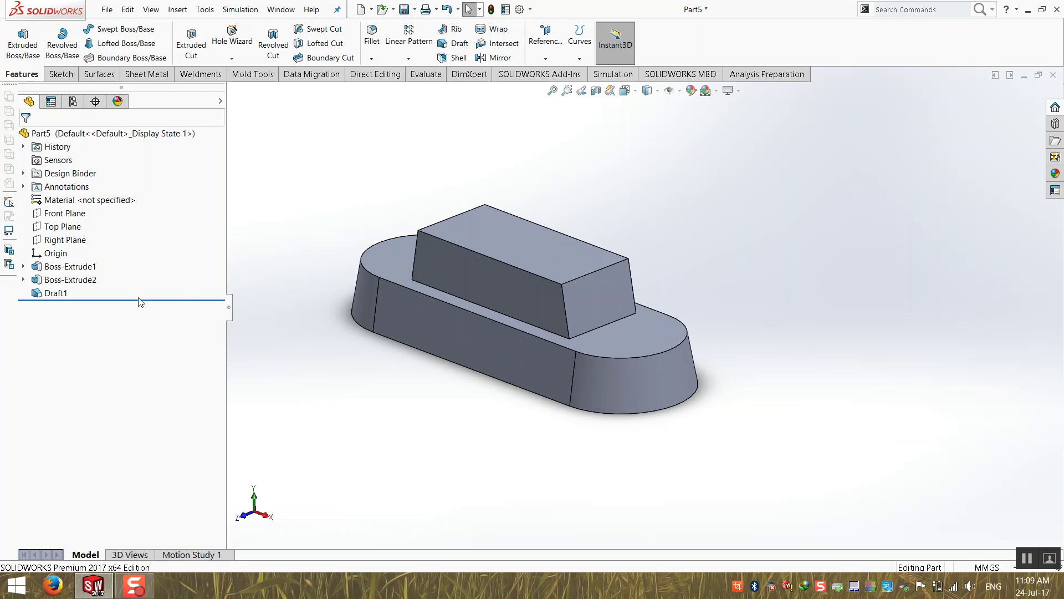
- Edit the draft to use the boss's top face as the neutral plane instead of the base's top face
{"action": "right_click", "coordinate": [56, 293]}
{"action": "left_click", "coordinate": [58, 256]}
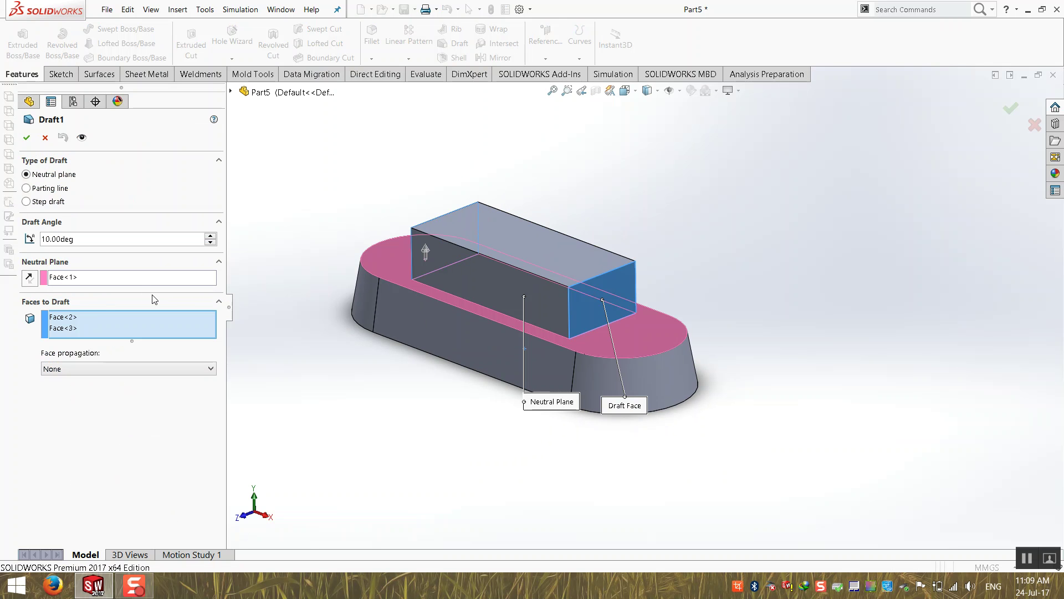
{"action": "left_click", "coordinate": [131, 278]}
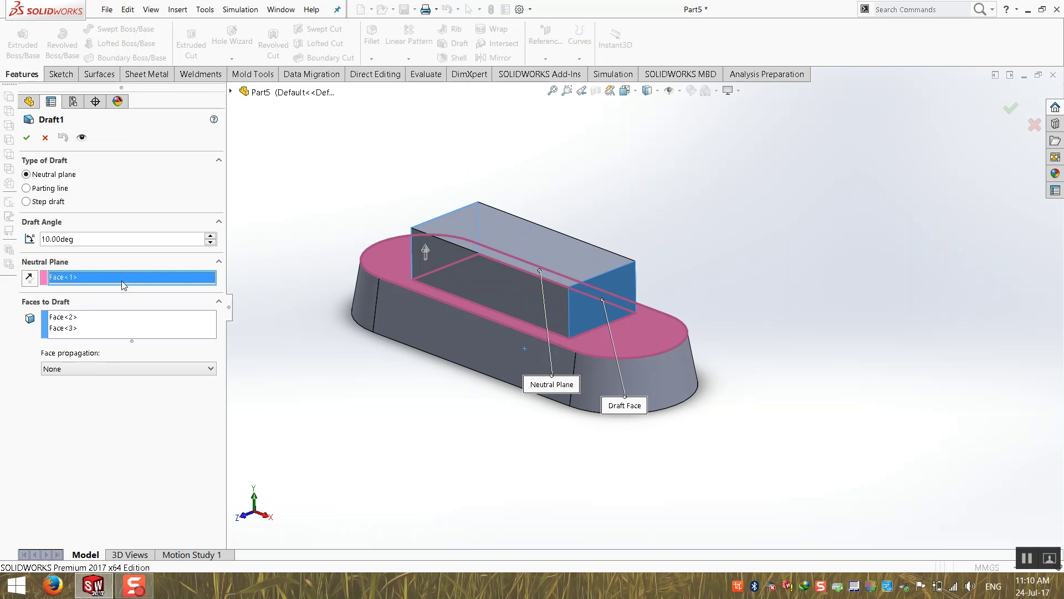
{"action": "key", "text": "Delete"}
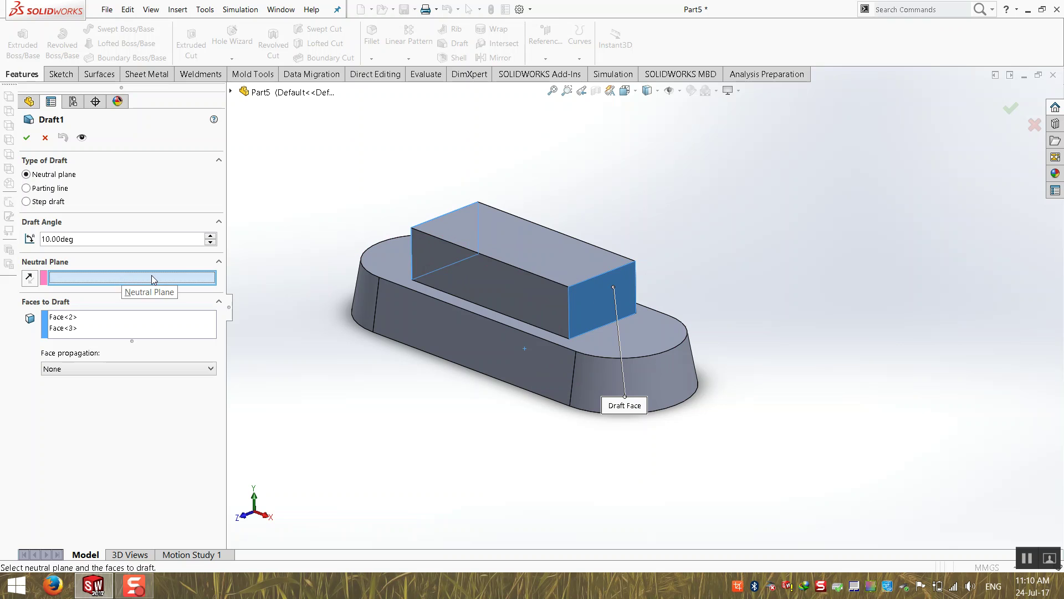
{"action": "left_click", "coordinate": [514, 244]}
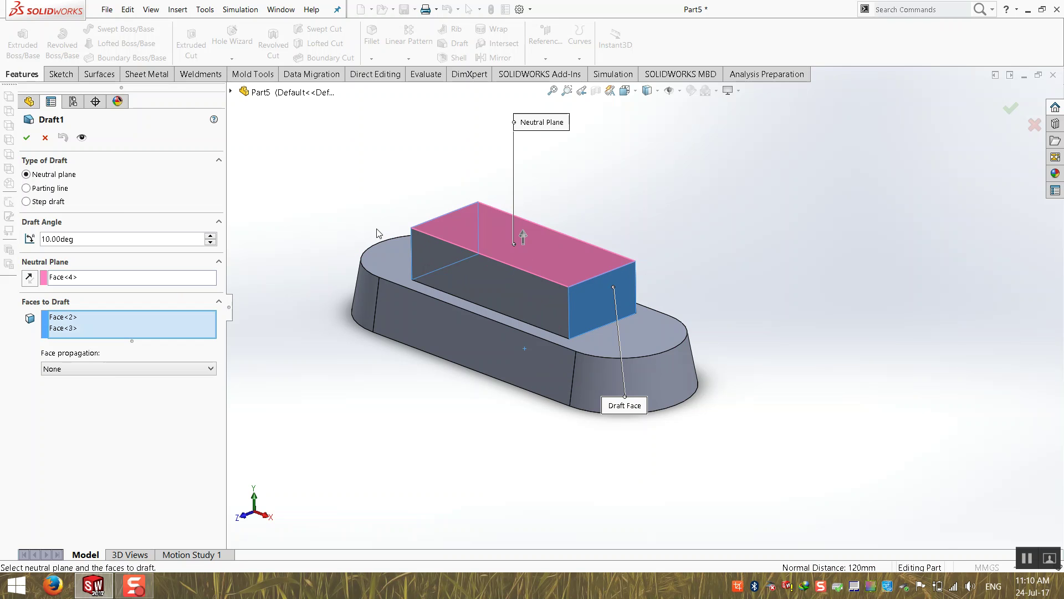
{"action": "left_click", "coordinate": [27, 138]}
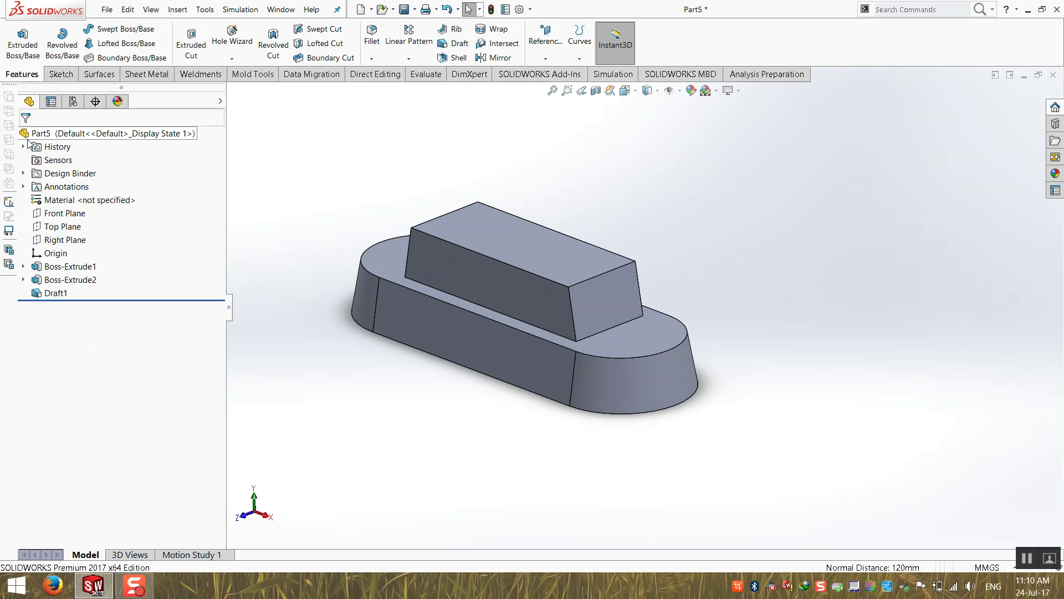
- Reverse the draft direction of the boss's end faces relative to the boss's top face
{"action": "right_click", "coordinate": [48, 292]}
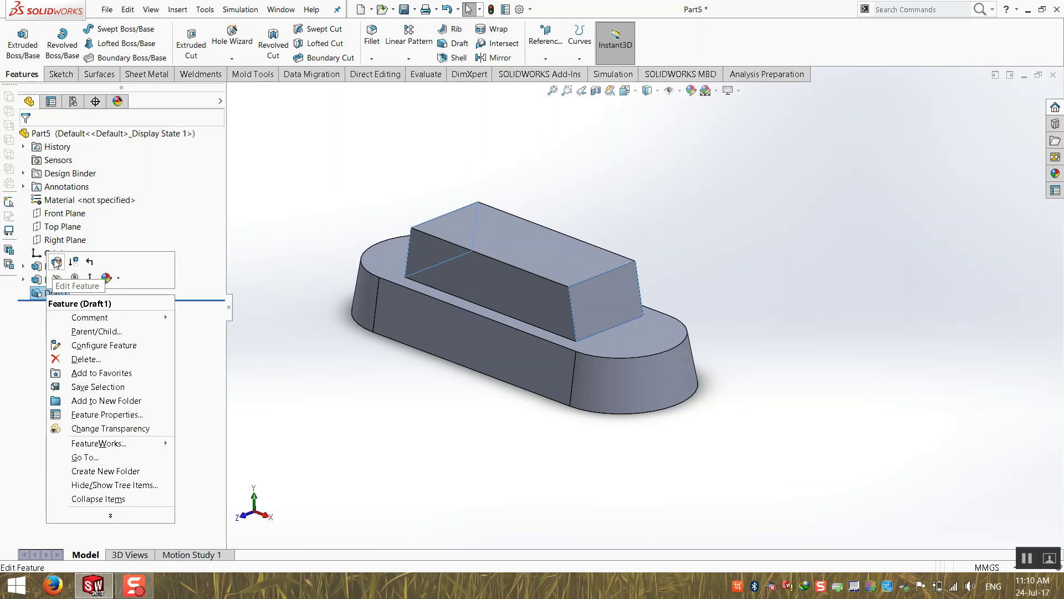
{"action": "left_click", "coordinate": [56, 263]}
{"action": "left_click", "coordinate": [66, 279]}
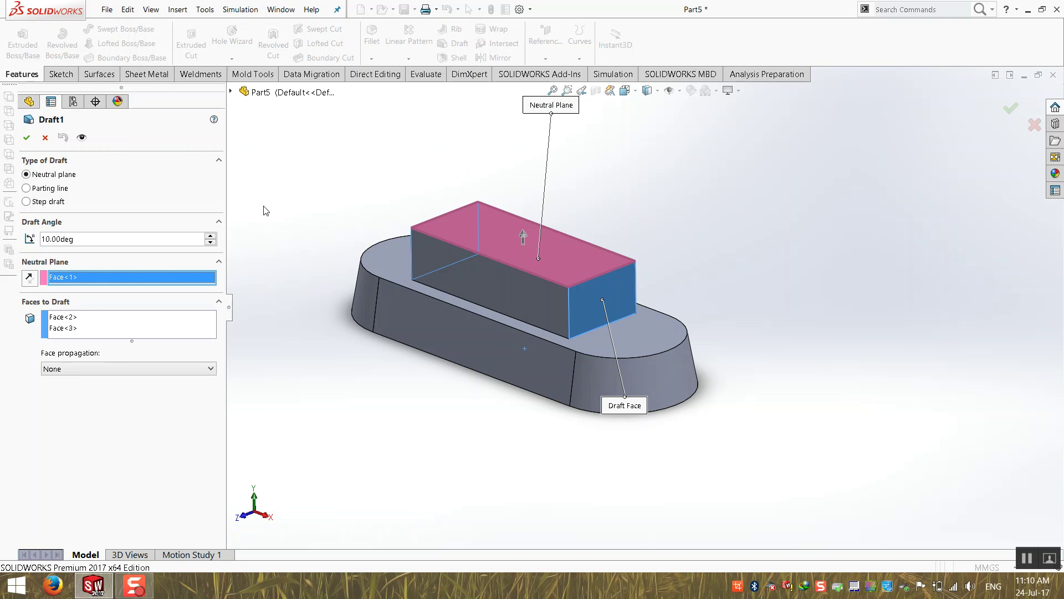
{"action": "left_click", "coordinate": [29, 278]}
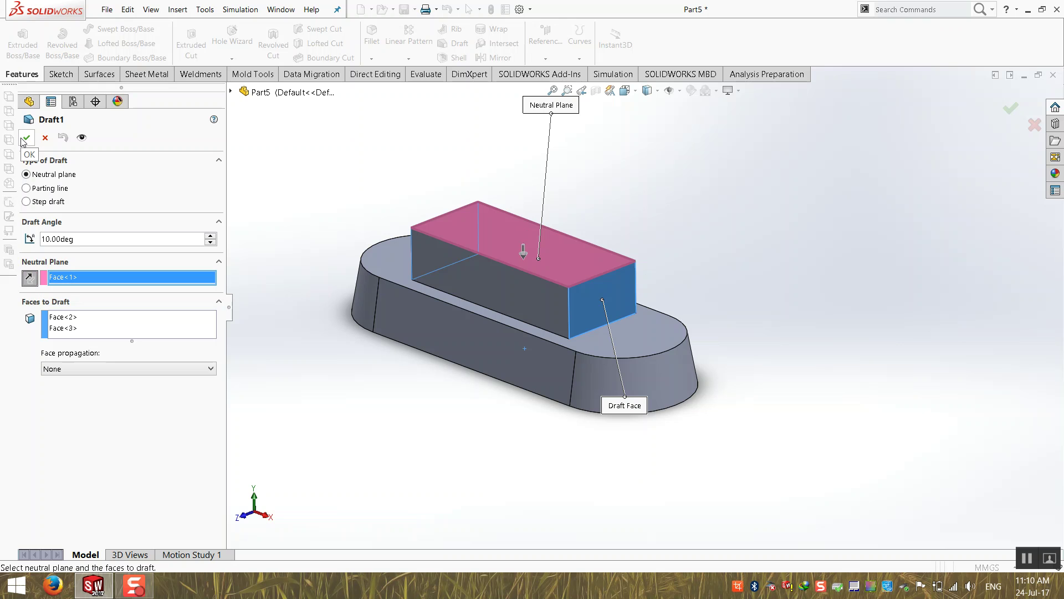
{"action": "left_click", "coordinate": [31, 281]}
{"action": "left_click", "coordinate": [31, 279]}
{"action": "left_click", "coordinate": [23, 138]}
{"action": "middle_click_drag", "start_coordinate": [388, 261], "coordinate": [454, 269]}
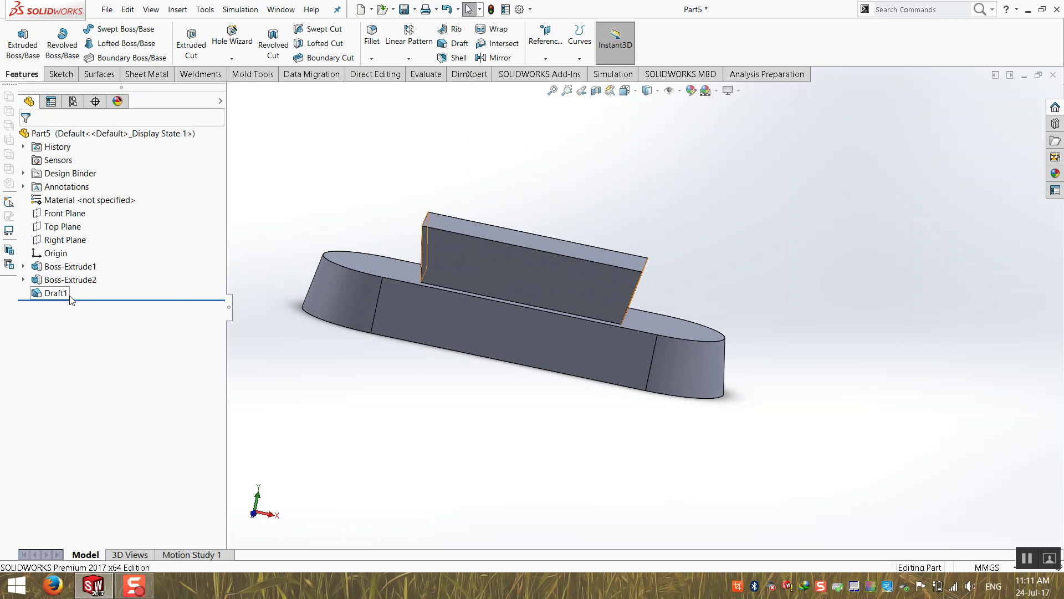
- Edit the draft again and flip its direction back, with the boss's top face as the neutral plane
{"action": "left_click", "coordinate": [56, 293]}
{"action": "right_click", "coordinate": [55, 292]}
{"action": "left_click", "coordinate": [69, 271]}
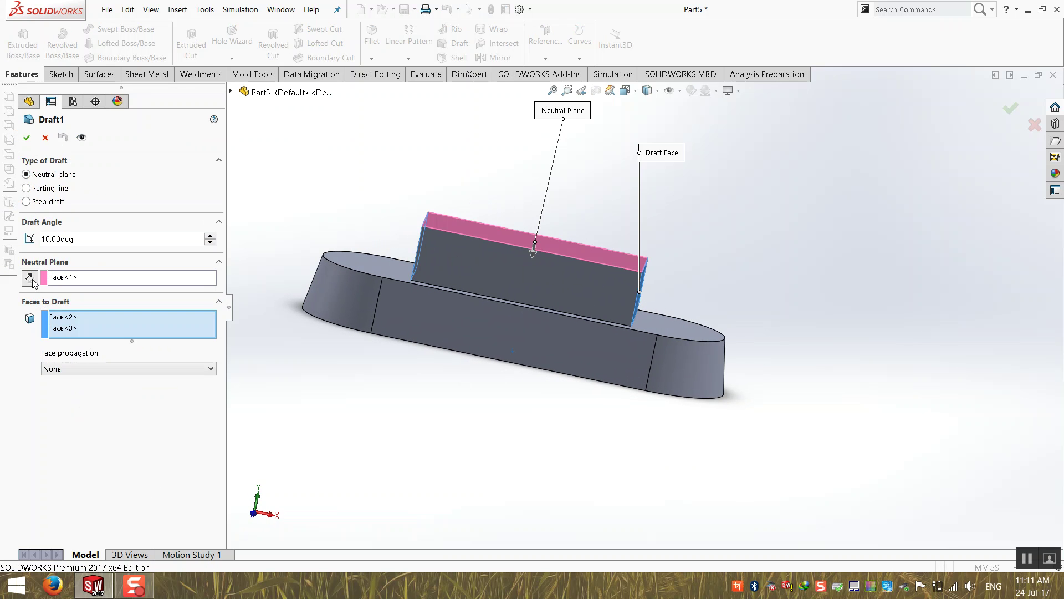
{"action": "left_click", "coordinate": [23, 138]}
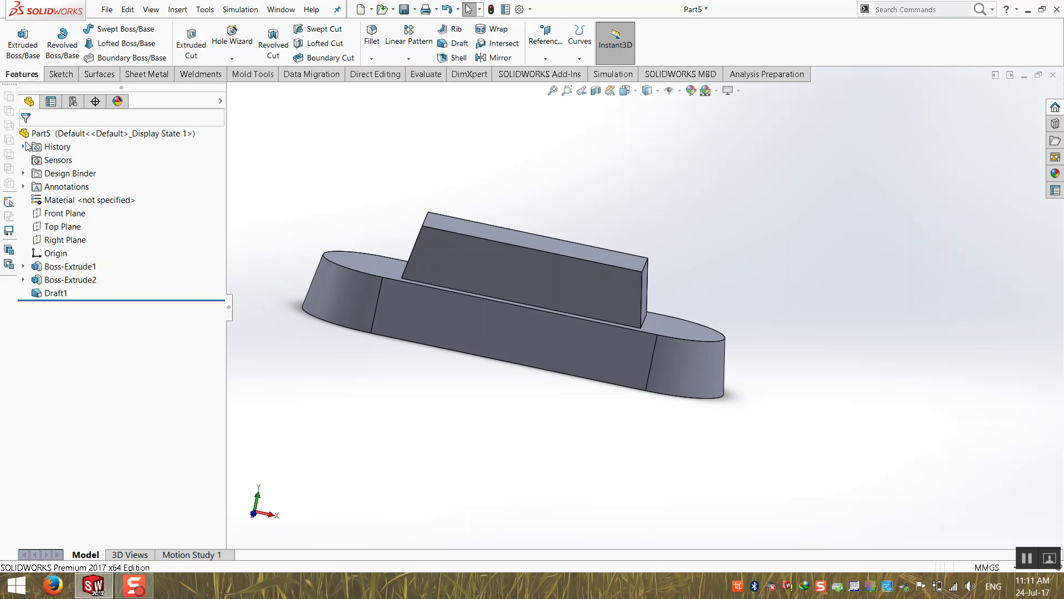
- Edit the draft to replace its neutral plane with the base's top face, leaving only the boss's two end faces to draft
{"action": "right_click", "coordinate": [55, 293]}
{"action": "left_click", "coordinate": [57, 260]}
{"action": "key", "text": "ctrl+7"}
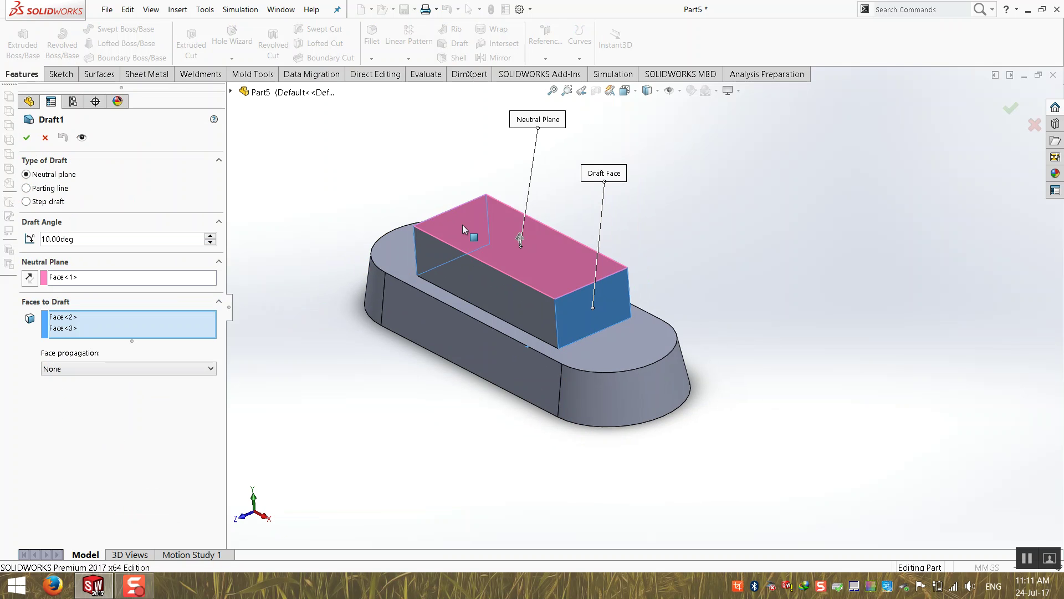
{"action": "left_click", "coordinate": [464, 225]}
{"action": "left_click", "coordinate": [607, 349]}
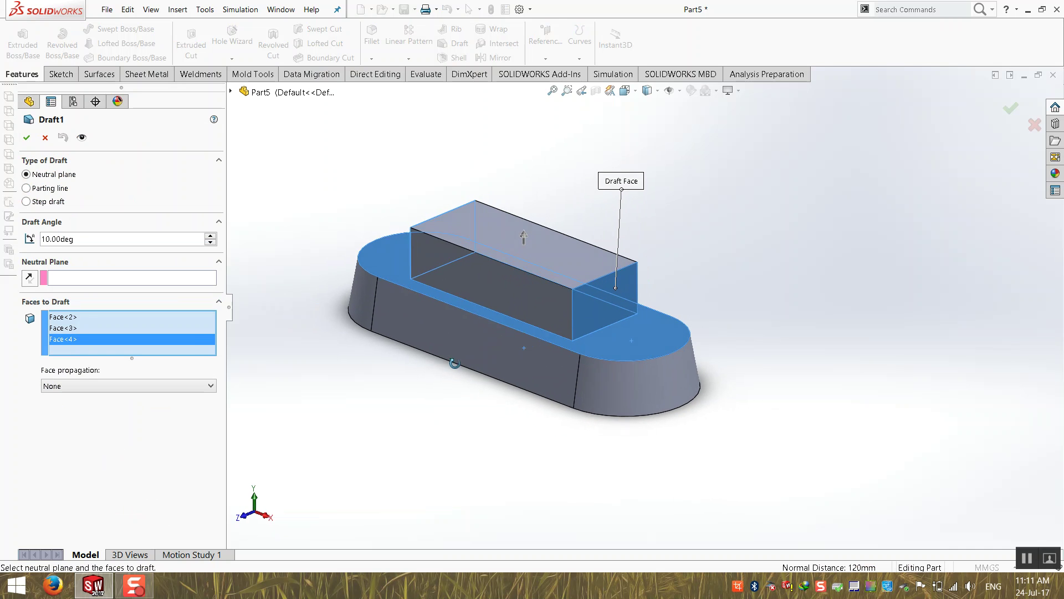
{"action": "key", "text": "Delete"}
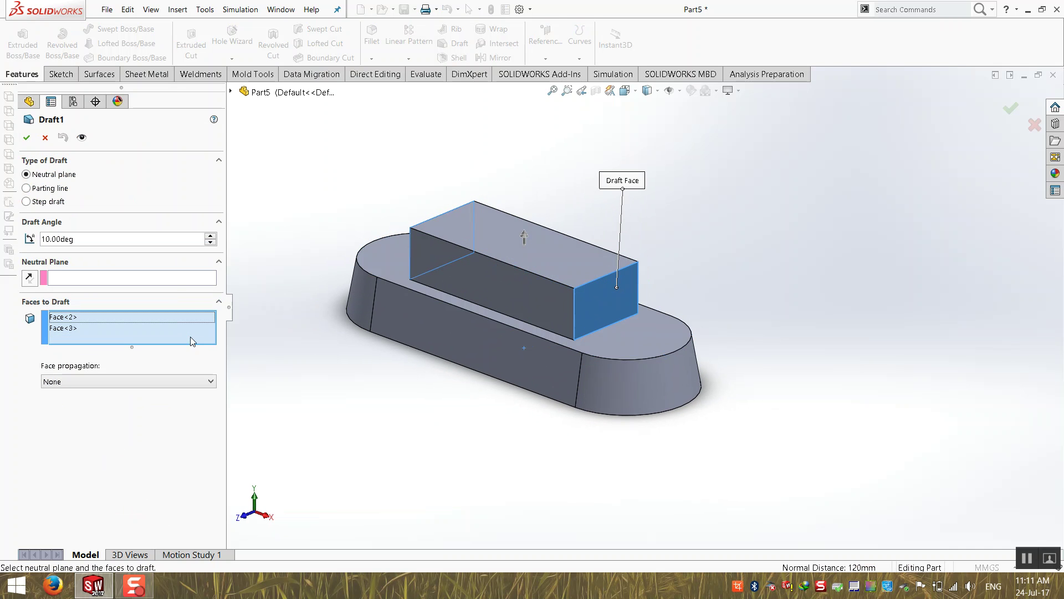
{"action": "left_click", "coordinate": [178, 279]}
{"action": "left_click", "coordinate": [628, 329]}
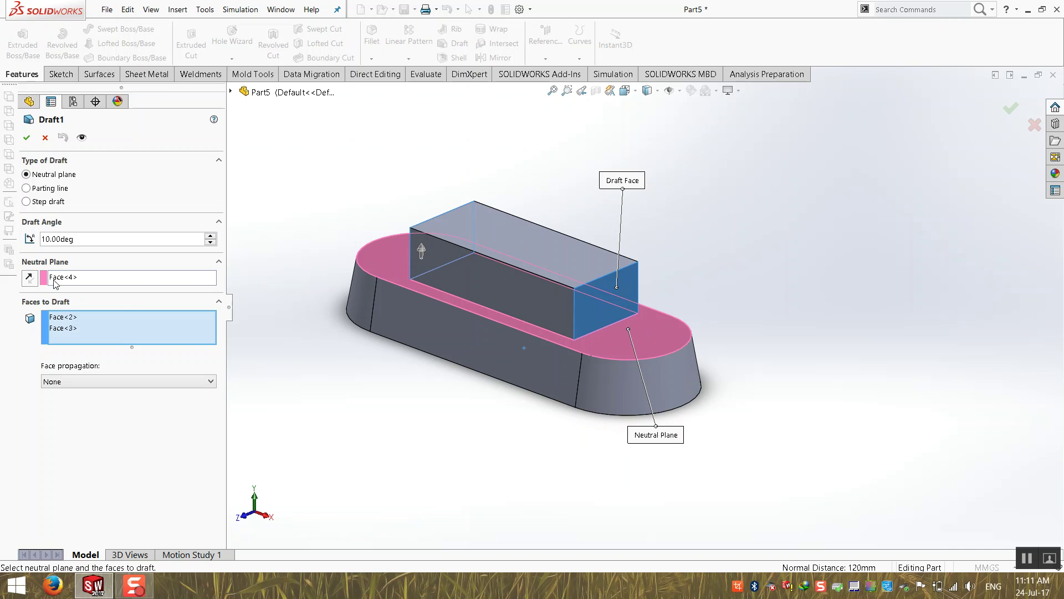
{"action": "middle_click_drag", "start_coordinate": [395, 365], "coordinate": [316, 334]}
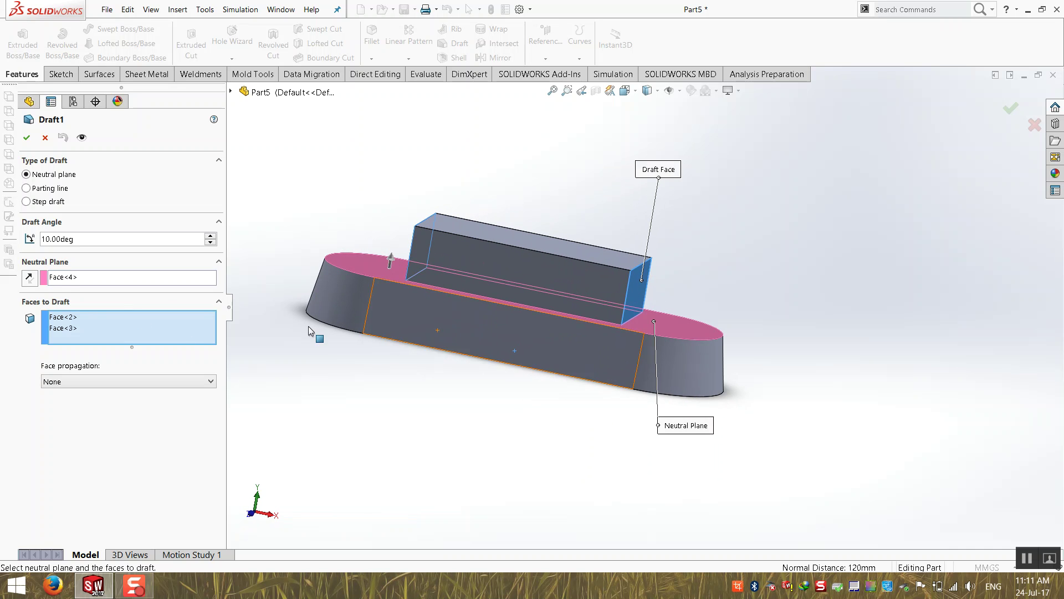
{"action": "left_click", "coordinate": [26, 137]}
- Reverse the direction of the boss's draft relative to the base's top face
{"action": "right_click", "coordinate": [62, 291]}
{"action": "left_click", "coordinate": [66, 259]}
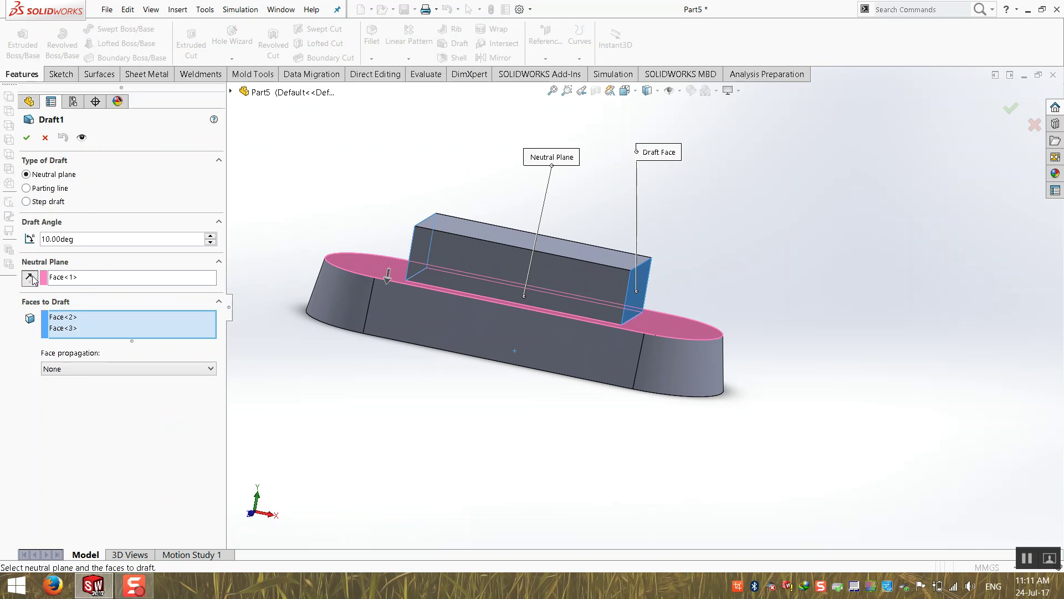
{"action": "left_click", "coordinate": [26, 138]}
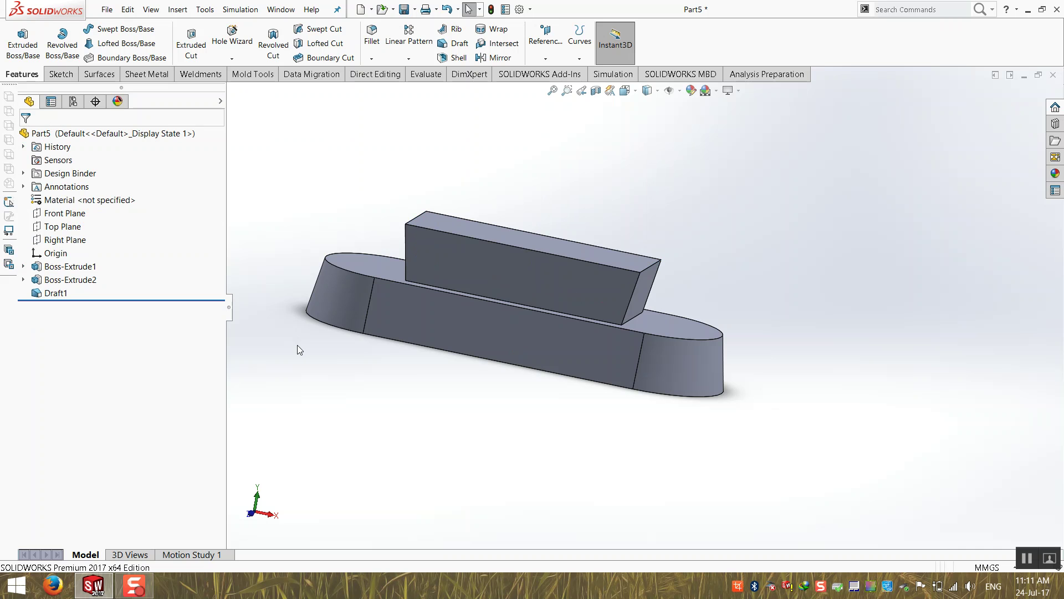
- Edit the boss's draft to reverse its direction and drop one end face, leaving only the opposite end face drafted from the base's top face
{"action": "key", "text": "ctrl+7"}
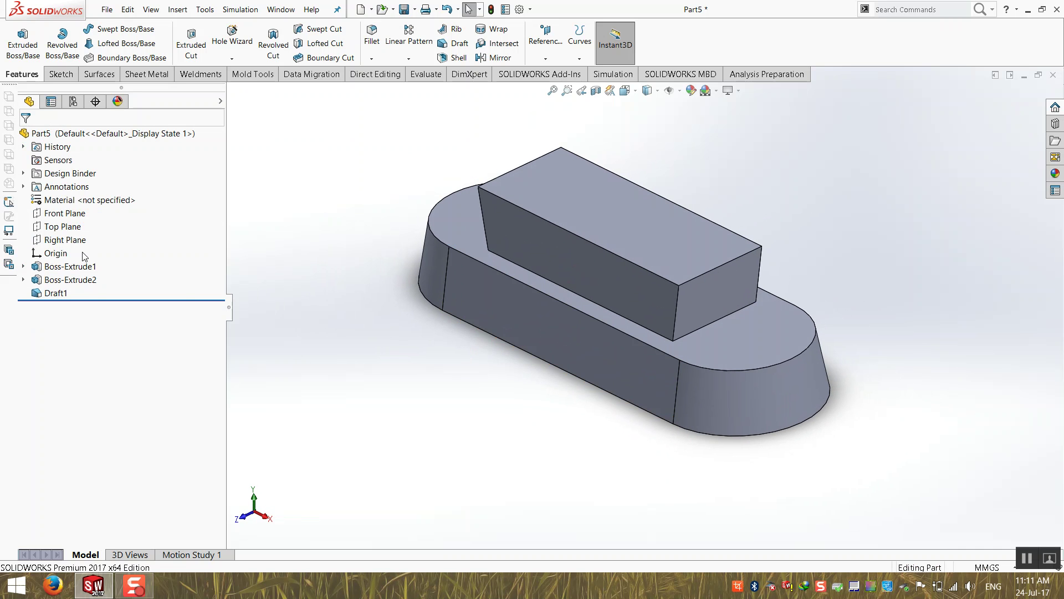
{"action": "right_click", "coordinate": [61, 294]}
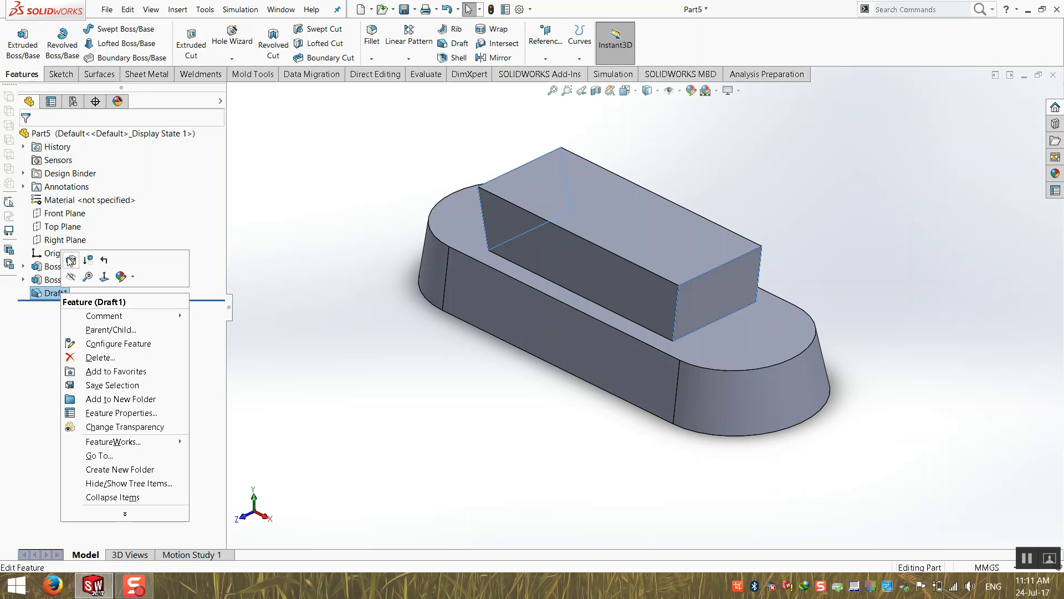
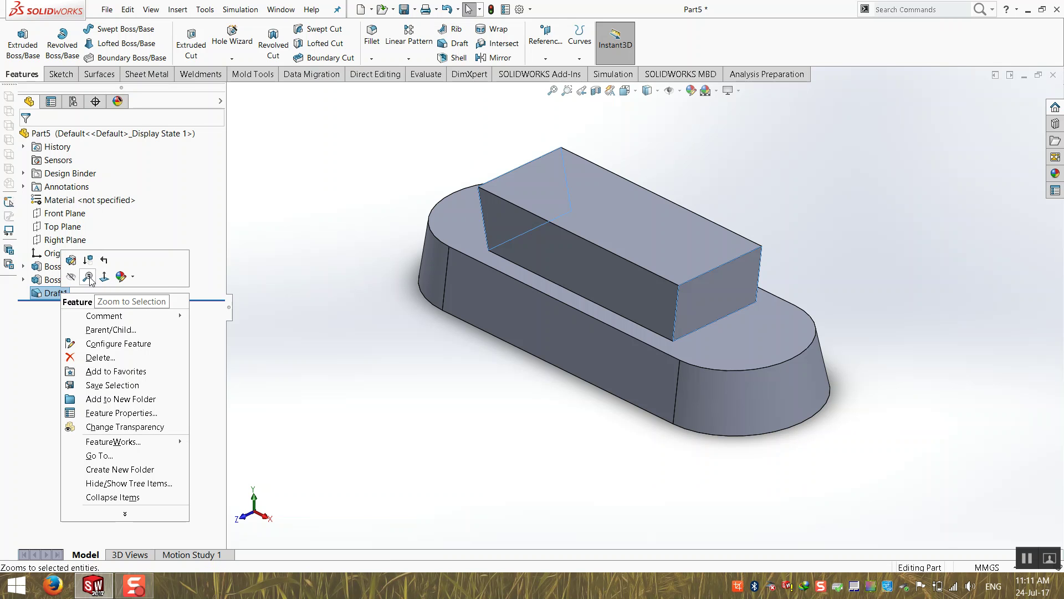
{"action": "left_click", "coordinate": [291, 304]}
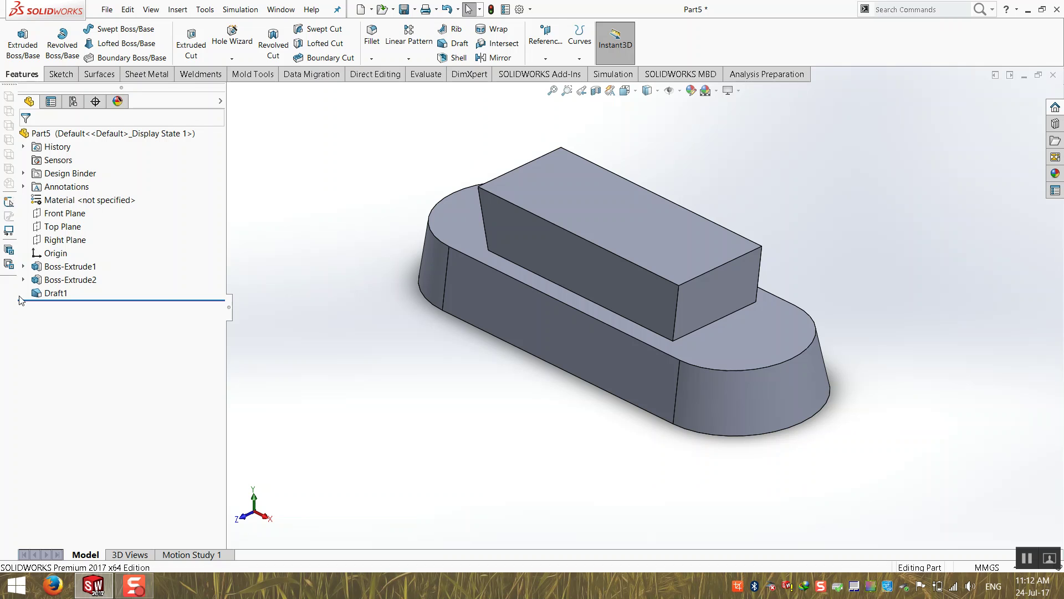
{"action": "right_click", "coordinate": [40, 293]}
{"action": "left_click", "coordinate": [48, 260]}
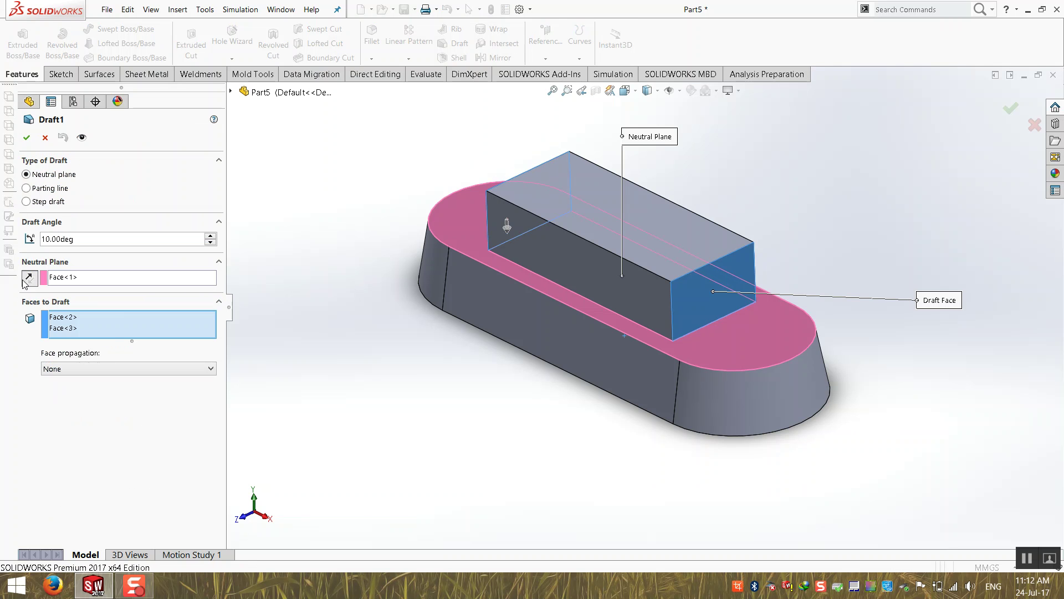
{"action": "middle_click_drag", "start_coordinate": [355, 277], "coordinate": [496, 233]}
{"action": "left_click", "coordinate": [491, 224]}
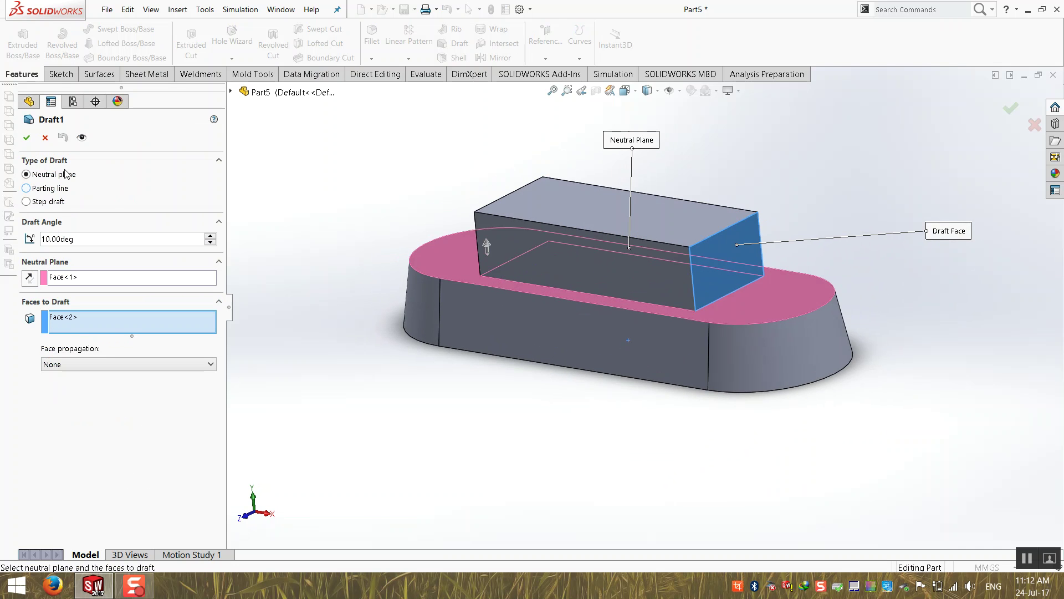
{"action": "key", "text": "Return"}
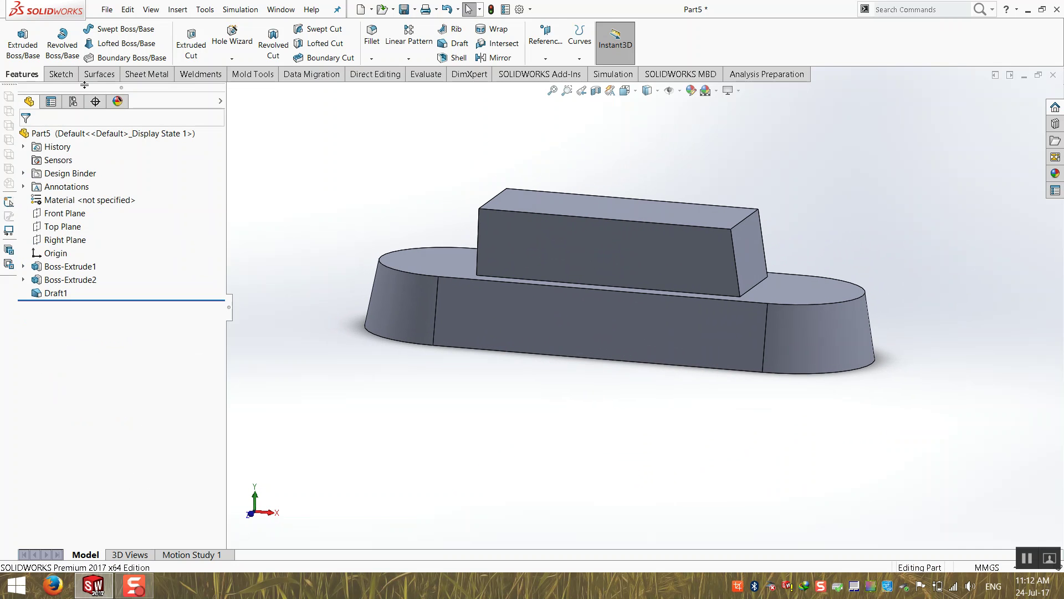
- Start an extrude sketch on the Front Plane and face the sketch plane
{"action": "left_click", "coordinate": [22, 40]}
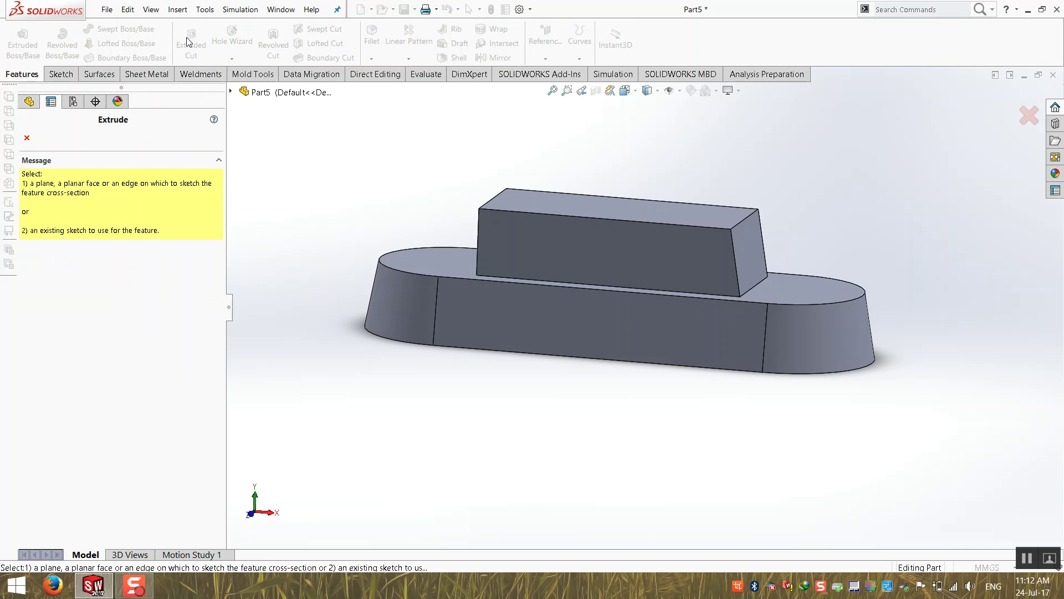
{"action": "mouse_move", "coordinate": [469, 281]}
{"action": "middle_mouse_down"}
{"action": "mouse_move", "coordinate": [427, 333]}
{"action": "mouse_move", "coordinate": [455, 281]}
{"action": "middle_mouse_up"}
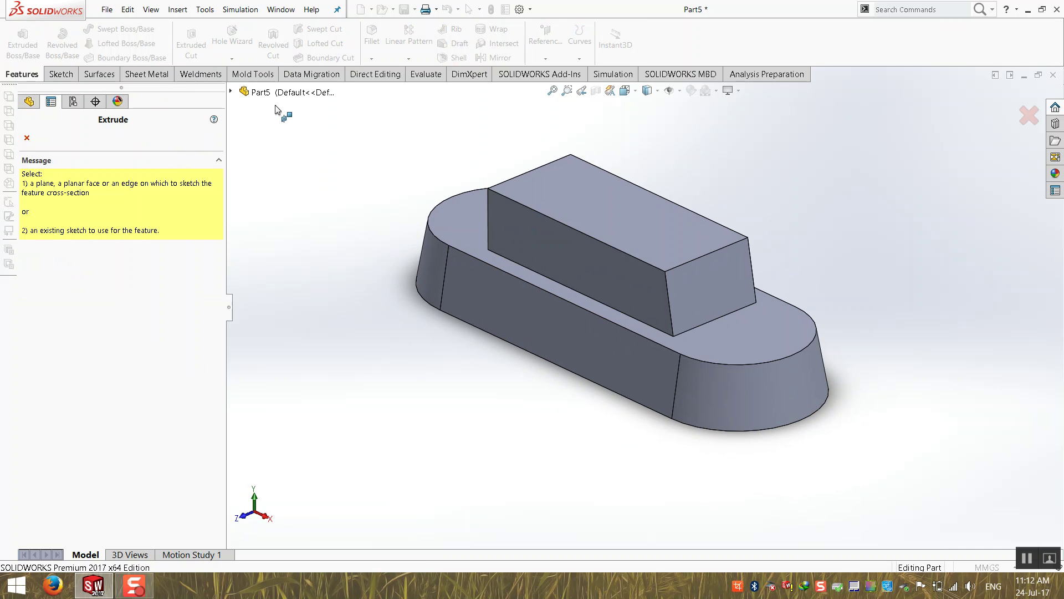
{"action": "left_click", "coordinate": [230, 91]}
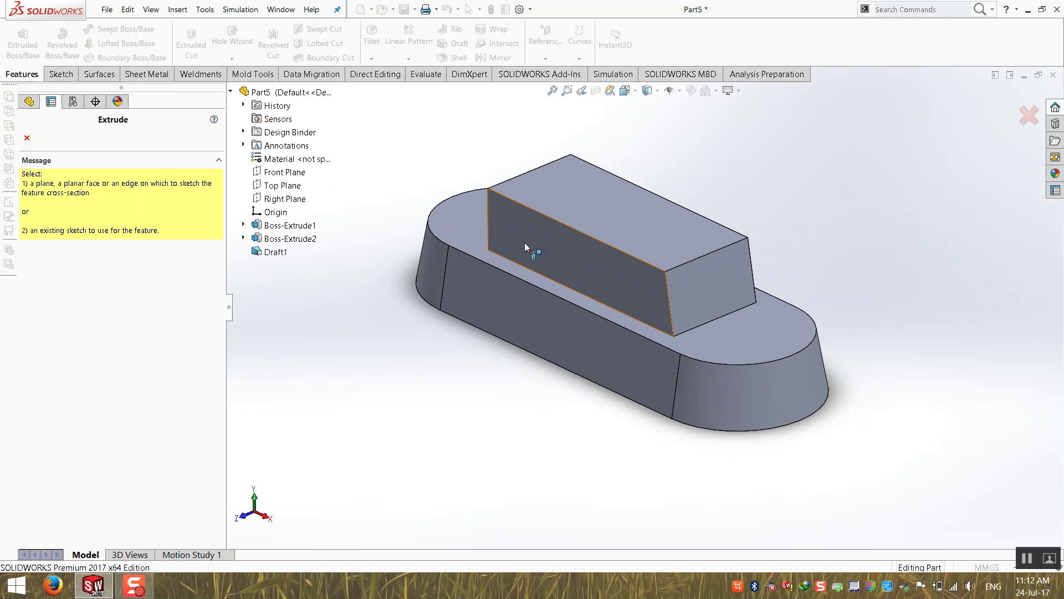
{"action": "middle_click_drag", "start_coordinate": [563, 362], "coordinate": [311, 213]}
{"action": "left_click", "coordinate": [285, 171]}
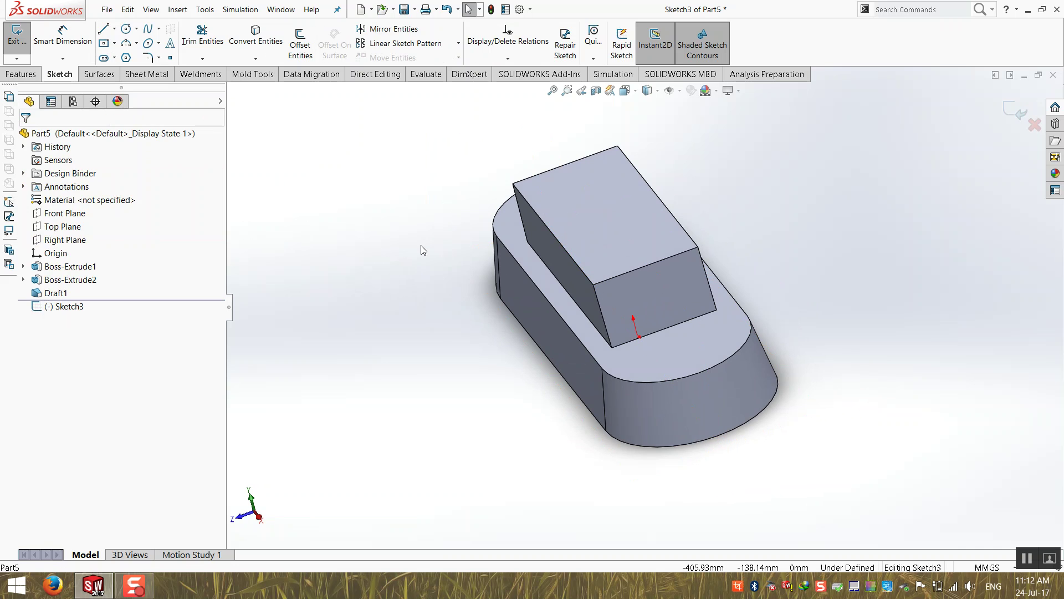
{"action": "key", "text": "ctrl+8"}
{"action": "scroll", "coordinate": [639, 246], "scroll_direction": "down", "scroll_amount": 3}
- Sketch a closed triangle on the boss's undrafted end, from its lower corner to about 27 mm along the top edge and back through the upper corner
{"action": "left_click", "coordinate": [103, 29]}
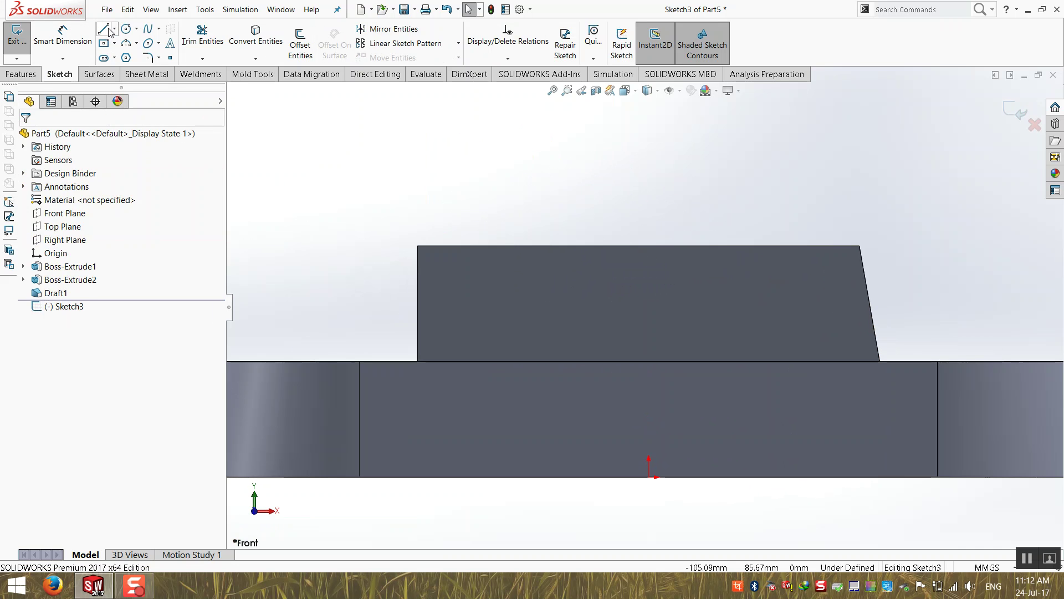
{"action": "left_click", "coordinate": [418, 362]}
{"action": "left_click", "coordinate": [523, 246]}
{"action": "left_click", "coordinate": [418, 246]}
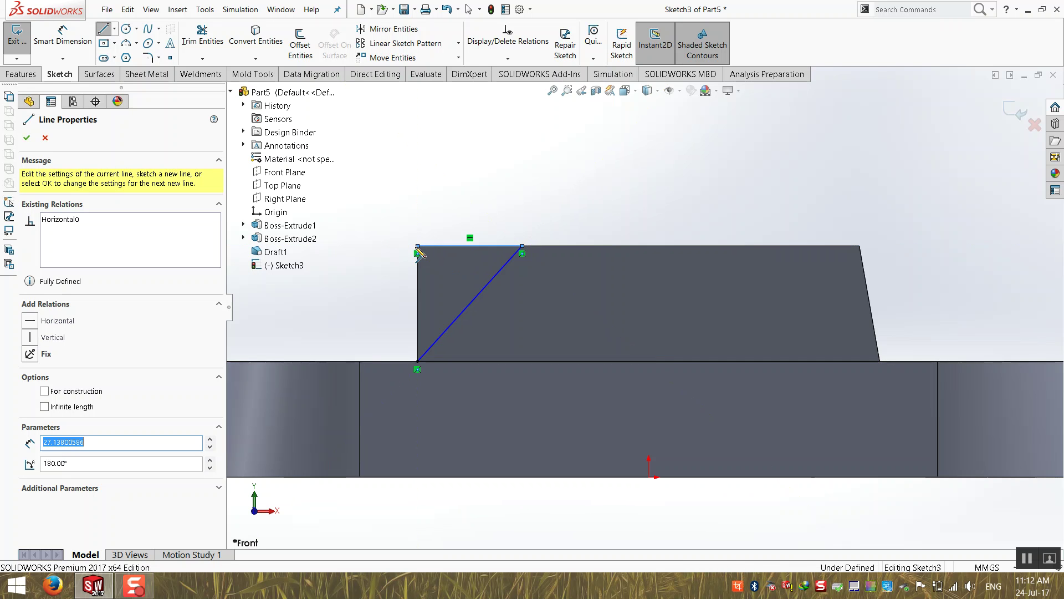
{"action": "left_click", "coordinate": [418, 362]}
{"action": "key", "text": "Escape"}
{"action": "scroll", "coordinate": [481, 231], "scroll_direction": "down", "scroll_amount": 2}
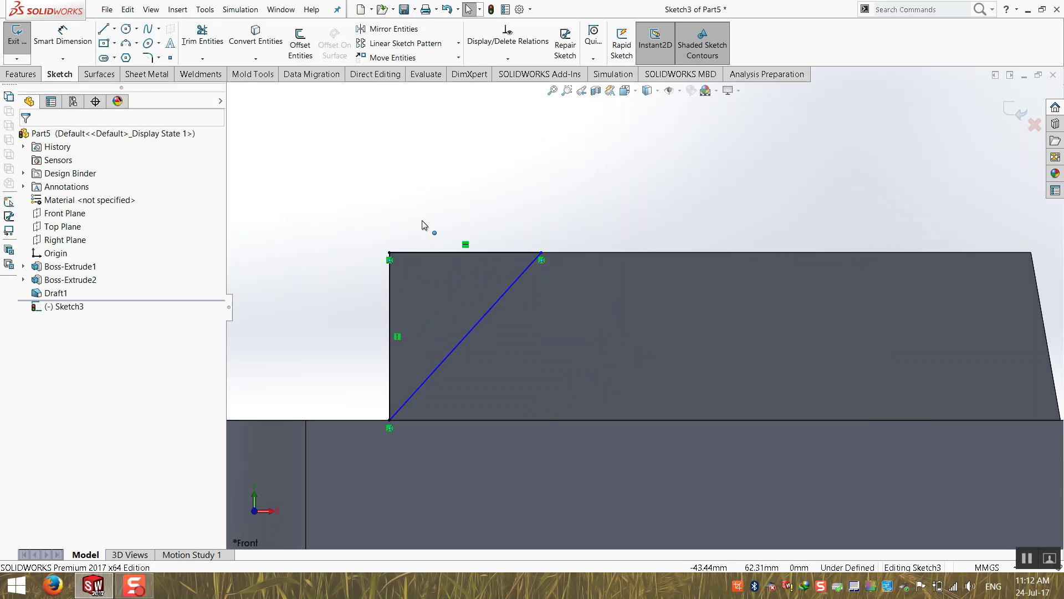
- Dimension the angle between the triangle's vertical and sloped lines as 45 degrees
{"action": "left_click", "coordinate": [63, 36]}
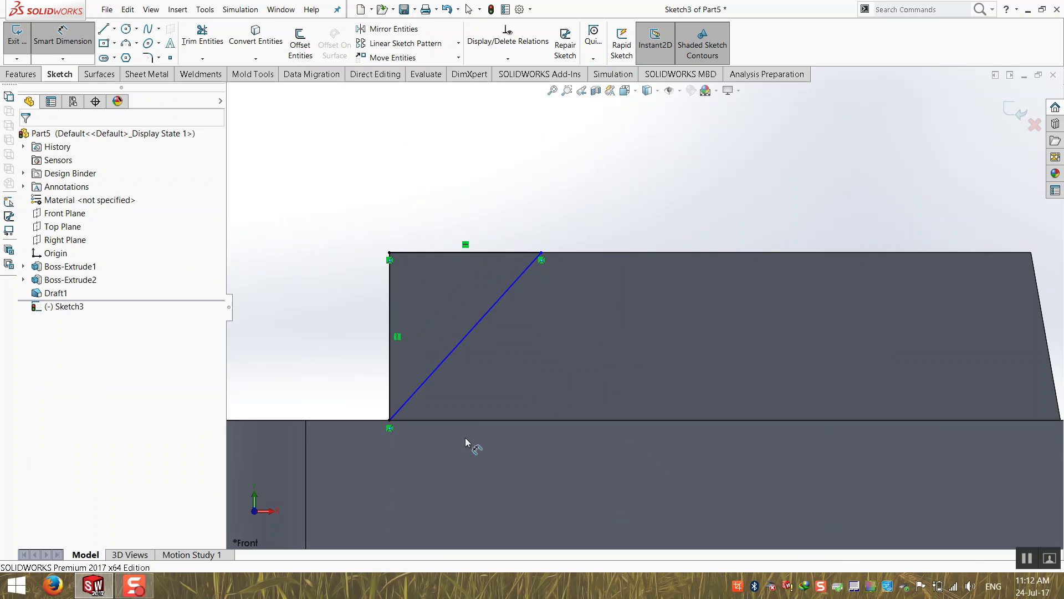
{"action": "left_click", "coordinate": [389, 368]}
{"action": "left_click", "coordinate": [430, 368]}
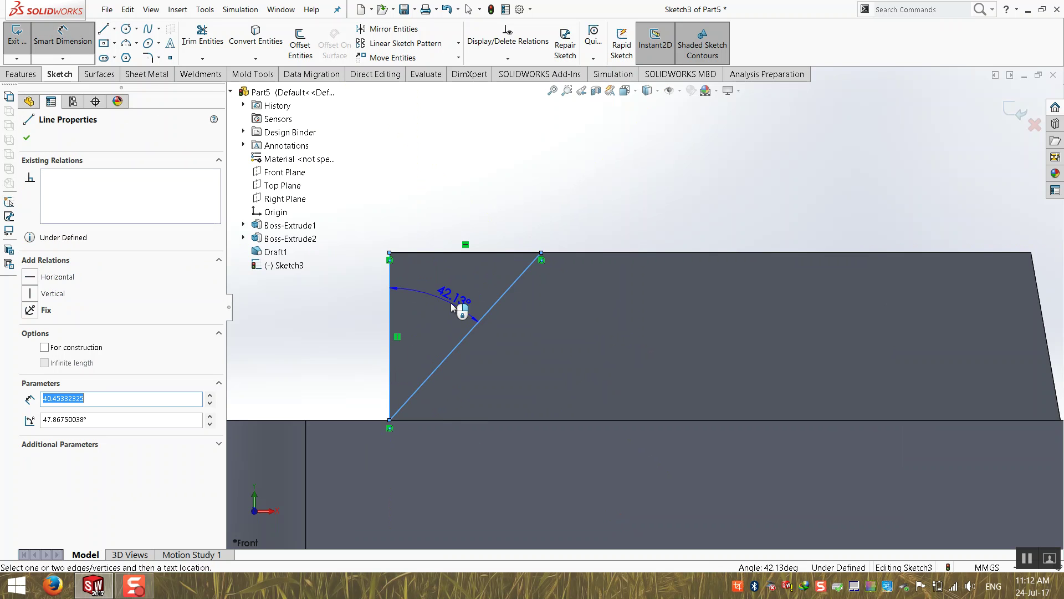
{"action": "left_click", "coordinate": [450, 303]}
{"action": "type", "text": "45"}
{"action": "key", "text": "Return"}
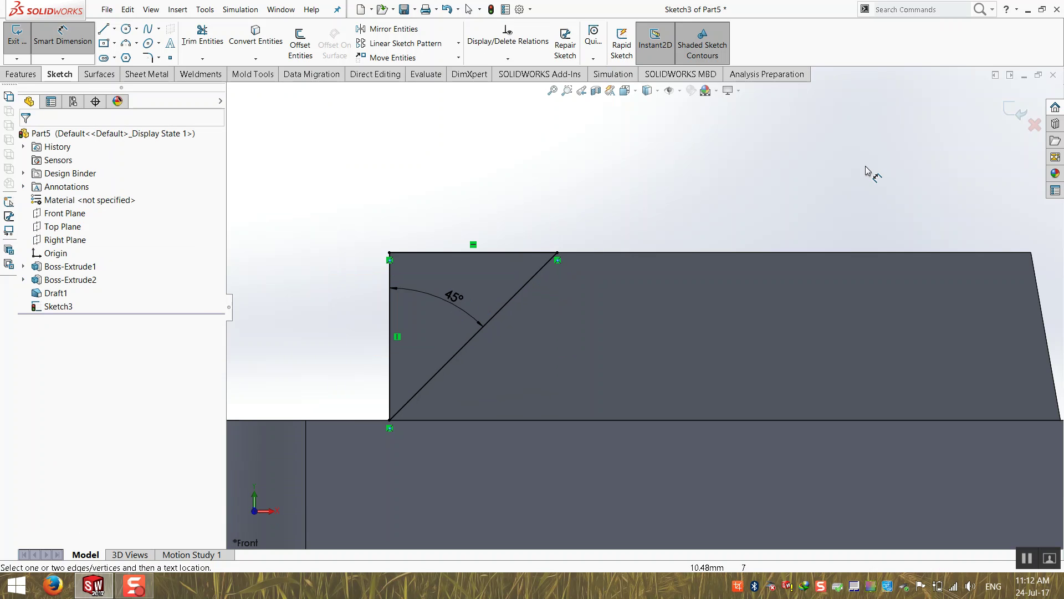
{"action": "key", "text": "Escape"}
- Cut the triangle through the boss with an Extruded Cut set to Through All - Both
{"action": "key", "text": "s"}
{"action": "left_click", "coordinate": [510, 234]}
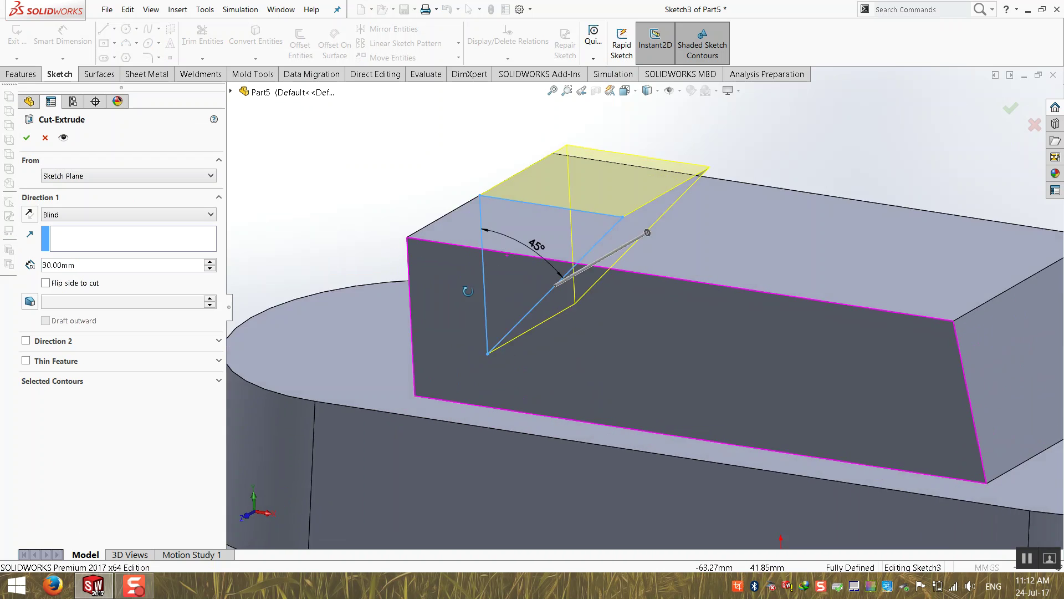
{"action": "left_click", "coordinate": [122, 215]}
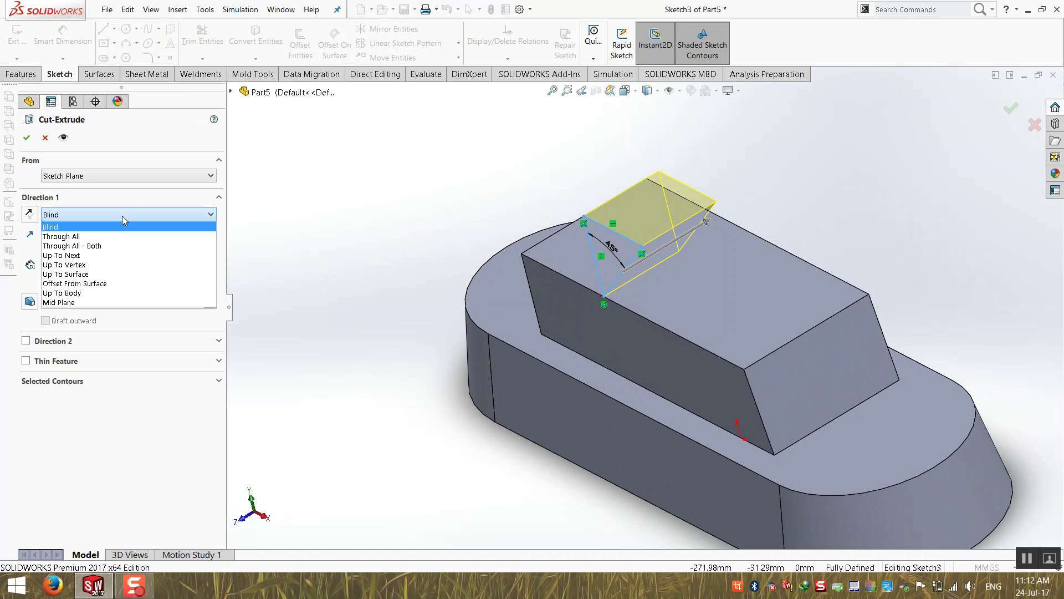
{"action": "left_click", "coordinate": [121, 246]}
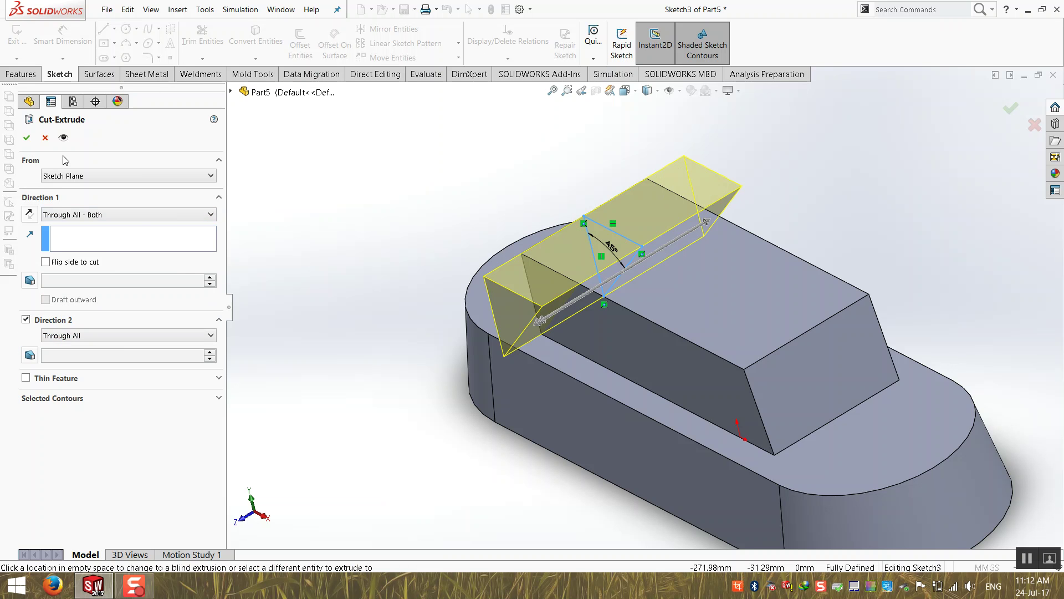
{"action": "left_click", "coordinate": [26, 137]}
- Increase the angle of the boss's end-face draft to match the slope of the cut end
{"action": "middle_click_drag", "start_coordinate": [447, 353], "coordinate": [494, 357]}
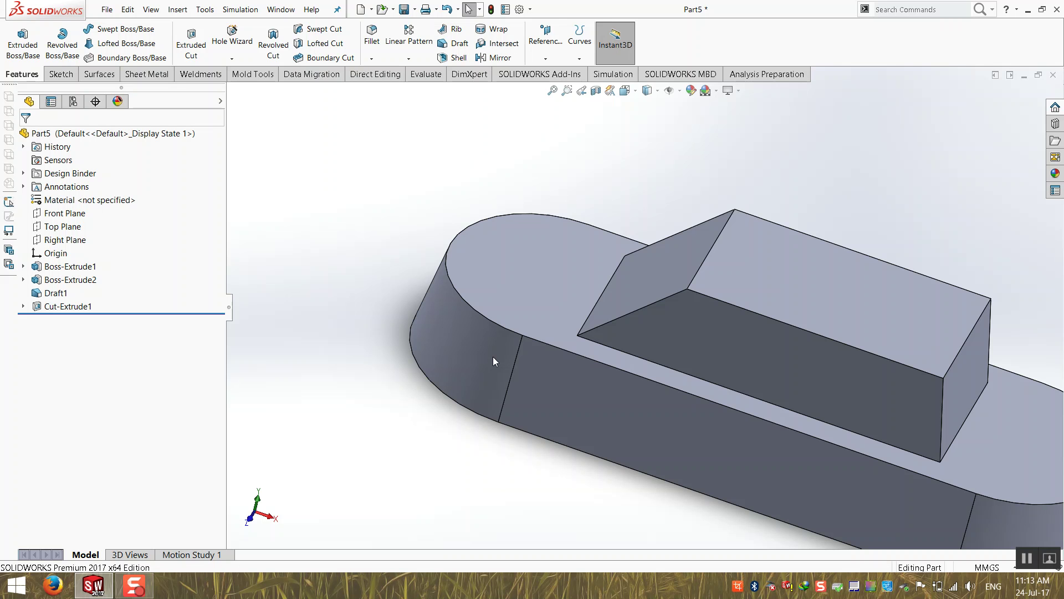
{"action": "scroll", "coordinate": [632, 414], "scroll_direction": "up", "scroll_amount": 4}
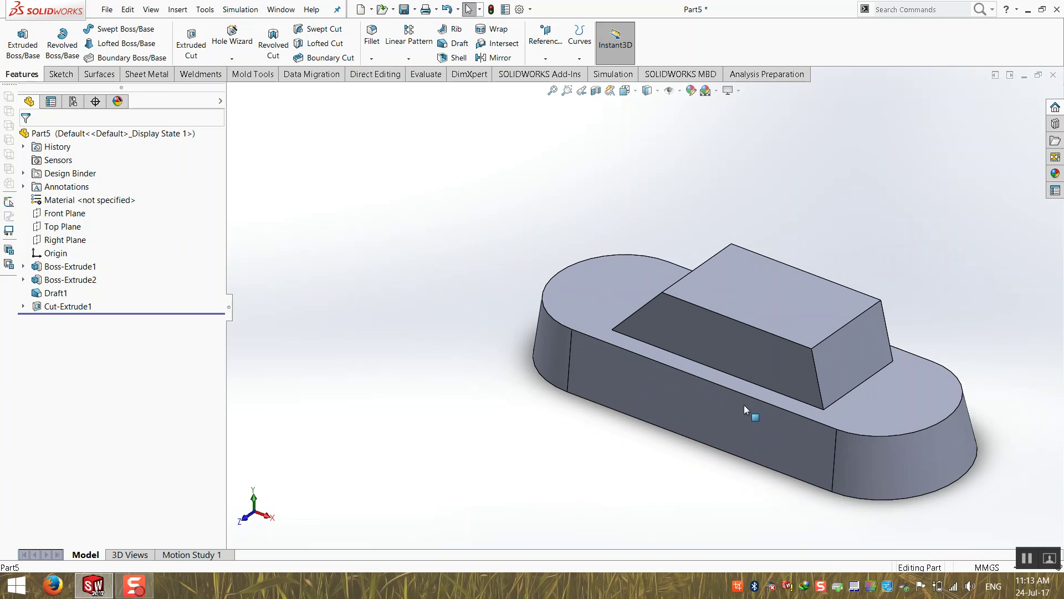
{"action": "scroll", "coordinate": [845, 388], "scroll_direction": "down", "scroll_amount": 2}
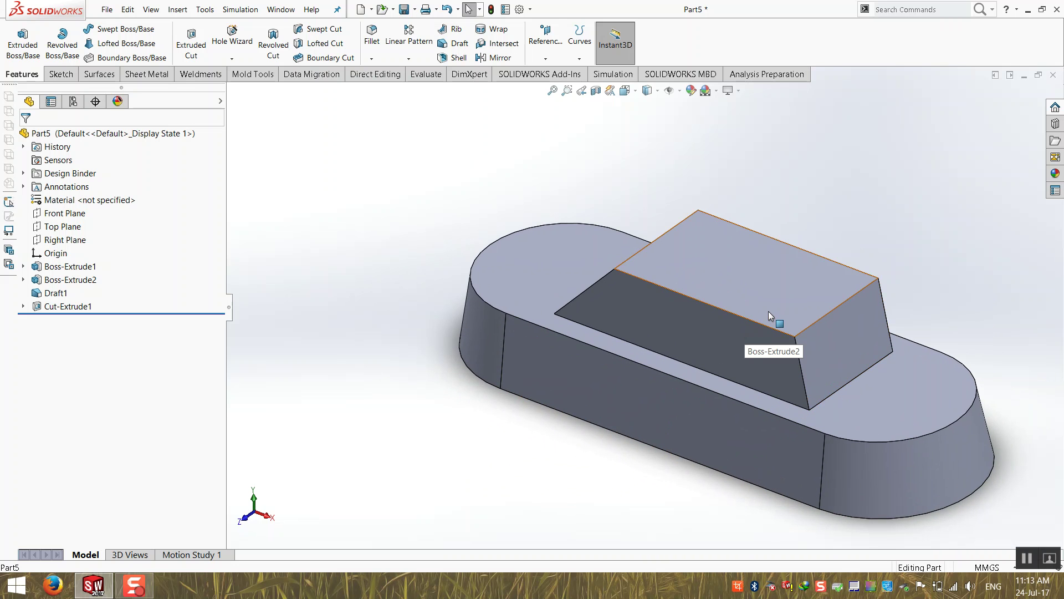
{"action": "key", "text": "ctrl+Left"}
{"action": "key", "text": "ctrl+Left"}
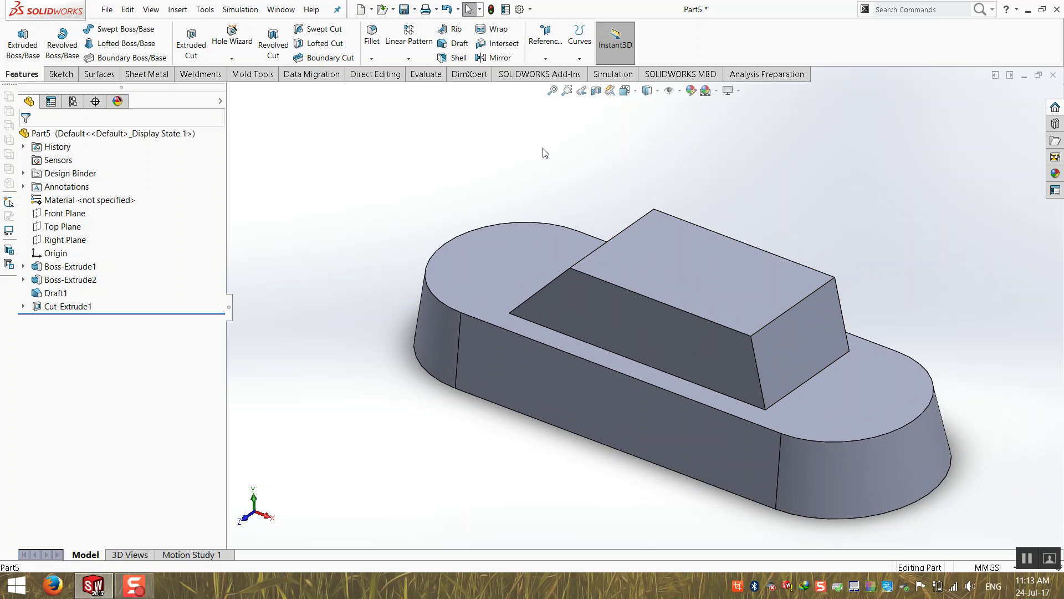
{"action": "key", "text": "f"}
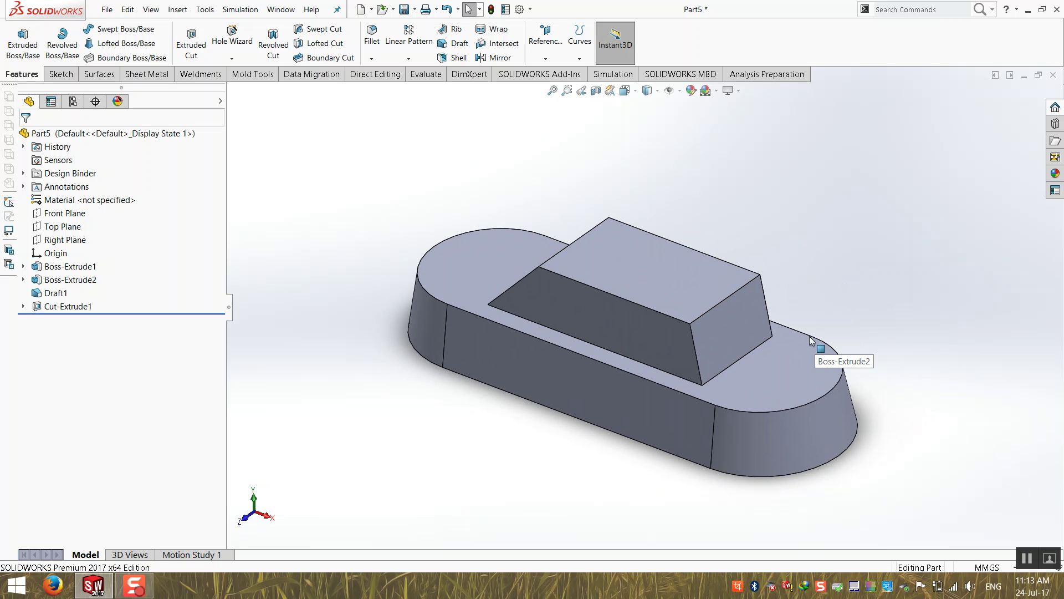
{"action": "right_click", "coordinate": [56, 293]}
{"action": "left_click", "coordinate": [53, 264]}
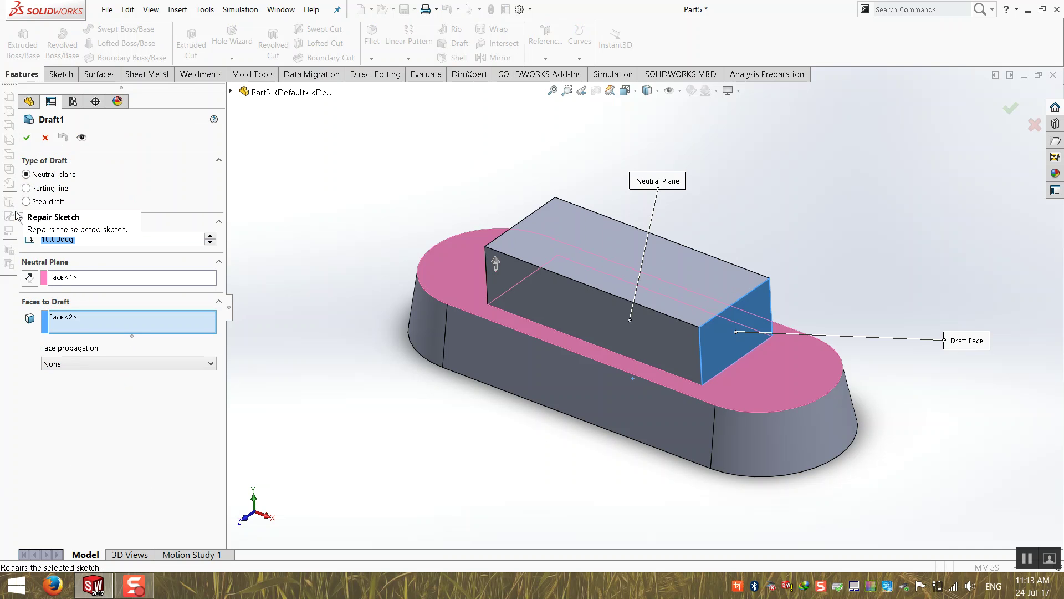
{"action": "key", "text": "Return"}
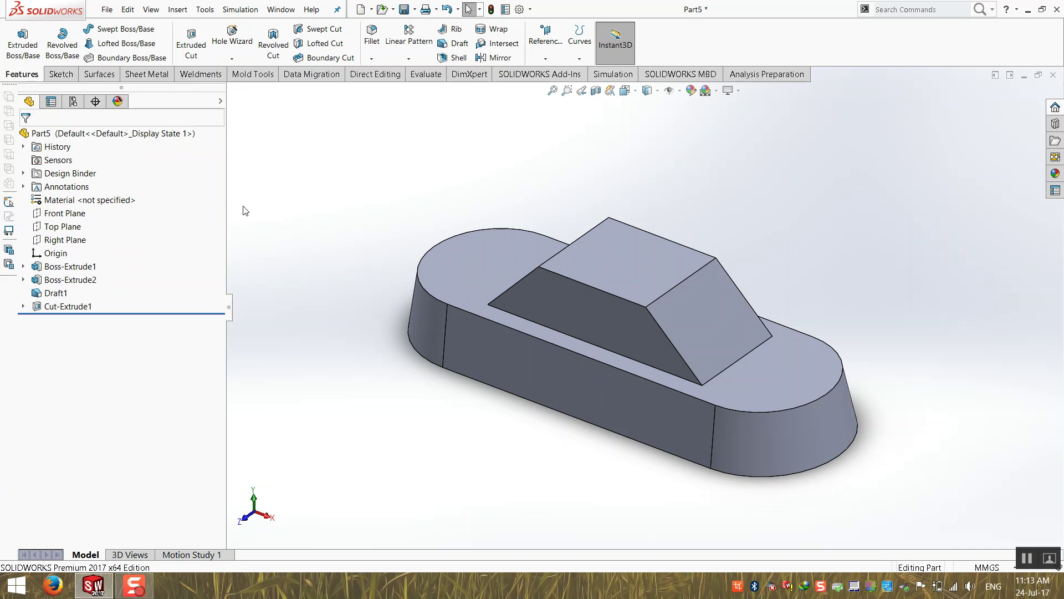
- Select the boss's four slanted edges one at a time for a fillet and clear the whole selection
{"action": "middle_click_drag", "start_coordinate": [243, 210], "coordinate": [422, 230]}
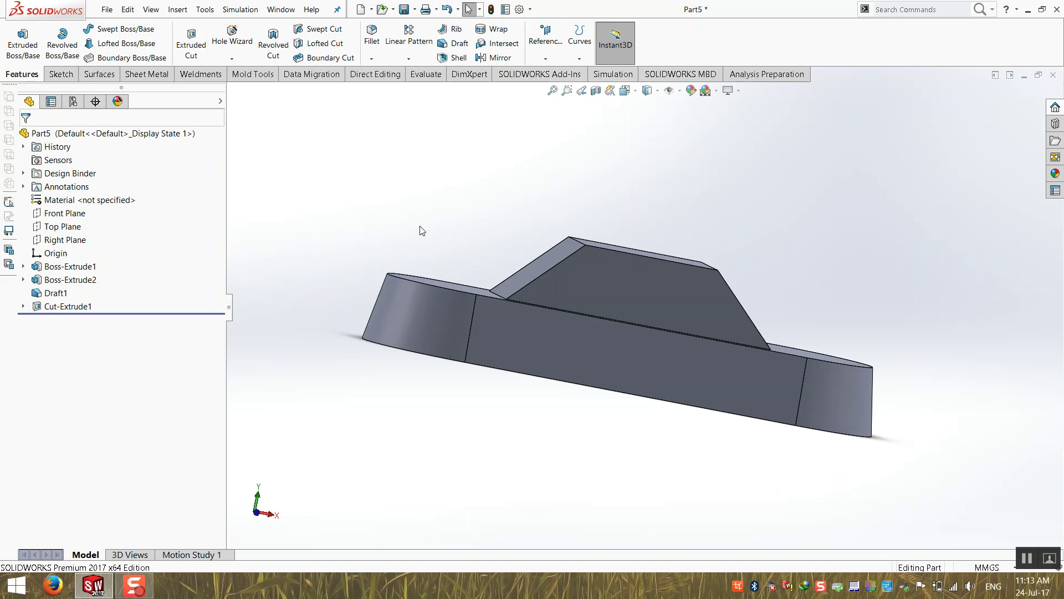
{"action": "middle_click_drag", "start_coordinate": [479, 242], "coordinate": [412, 348]}
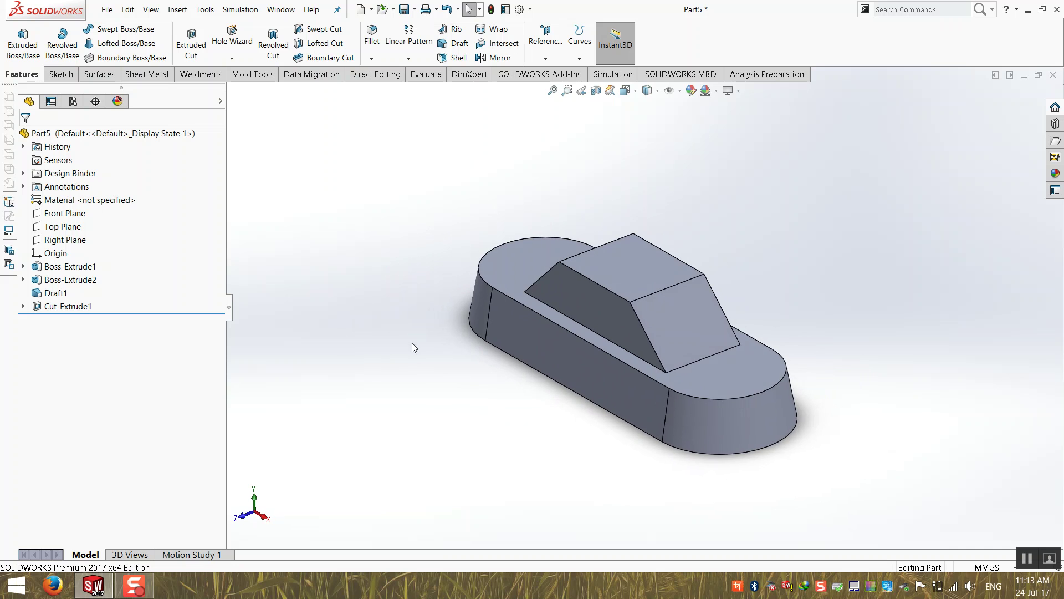
{"action": "scroll", "coordinate": [711, 360], "scroll_direction": "down", "scroll_amount": 2}
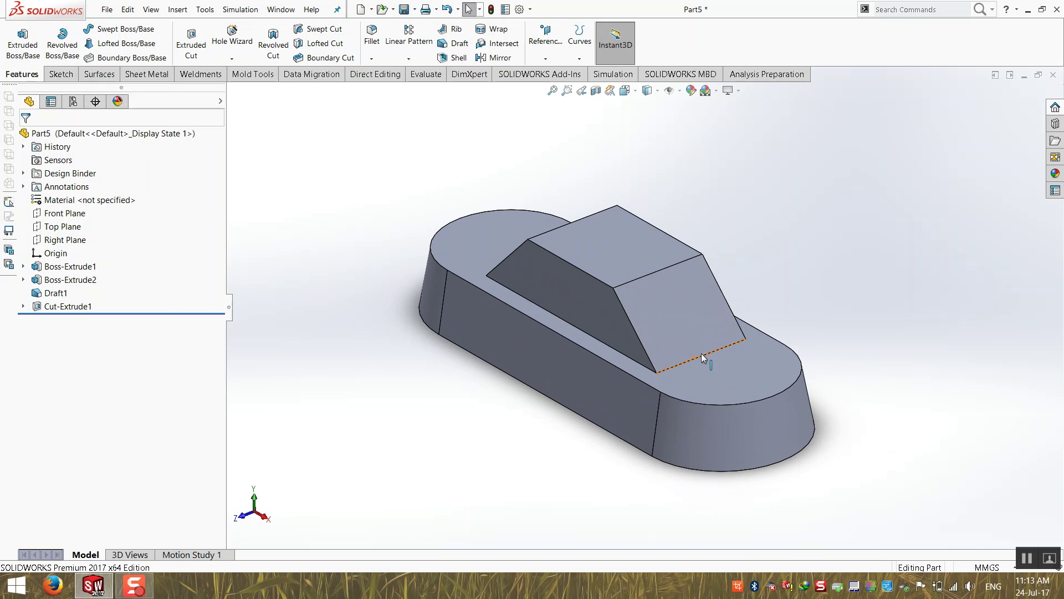
{"action": "left_click", "coordinate": [372, 44]}
{"action": "left_click", "coordinate": [643, 345]}
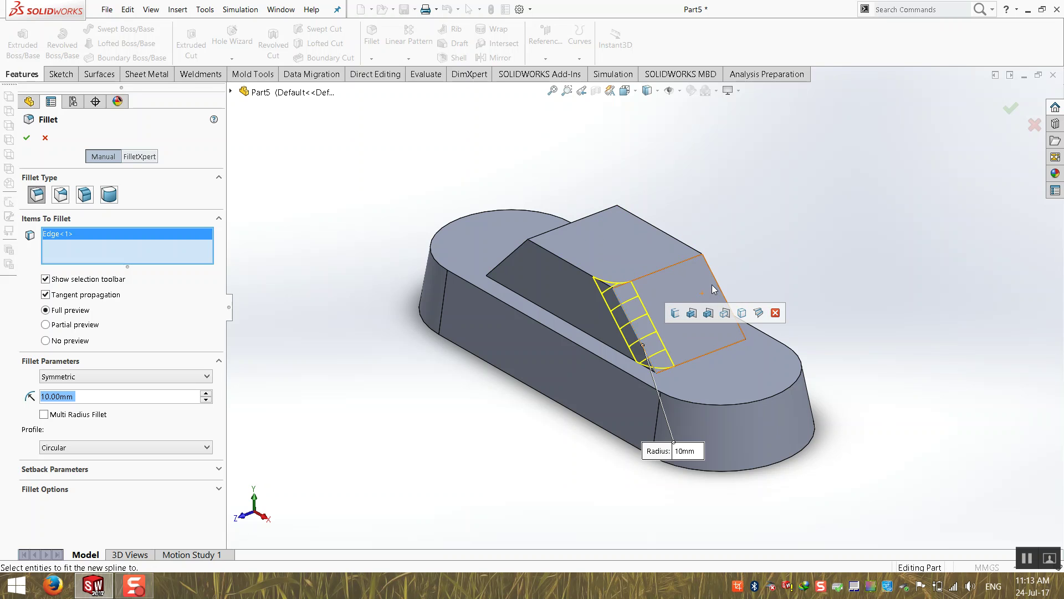
{"action": "left_click", "coordinate": [716, 285]}
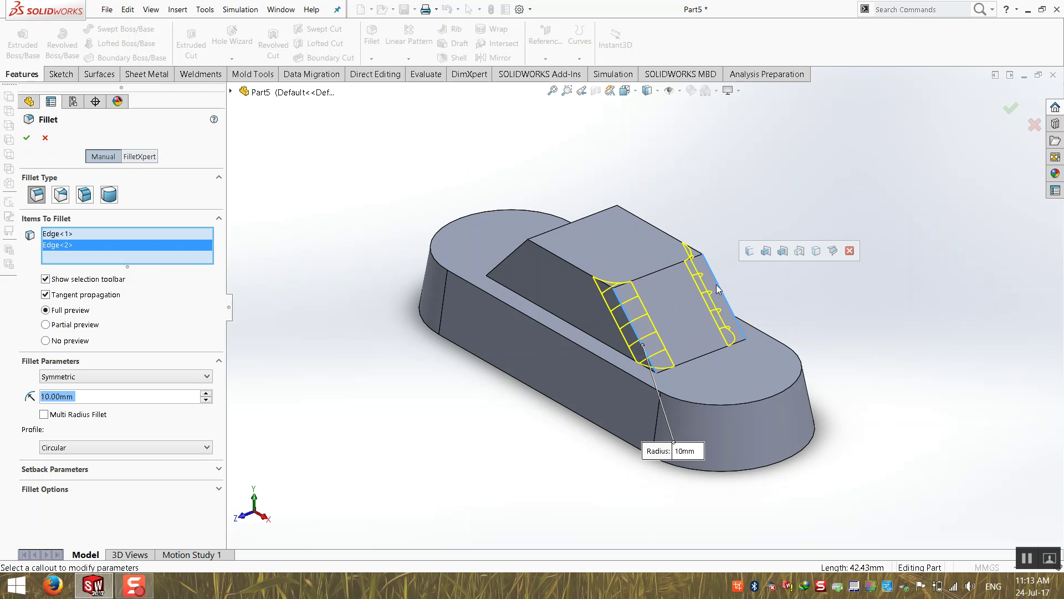
{"action": "left_click", "coordinate": [507, 259]}
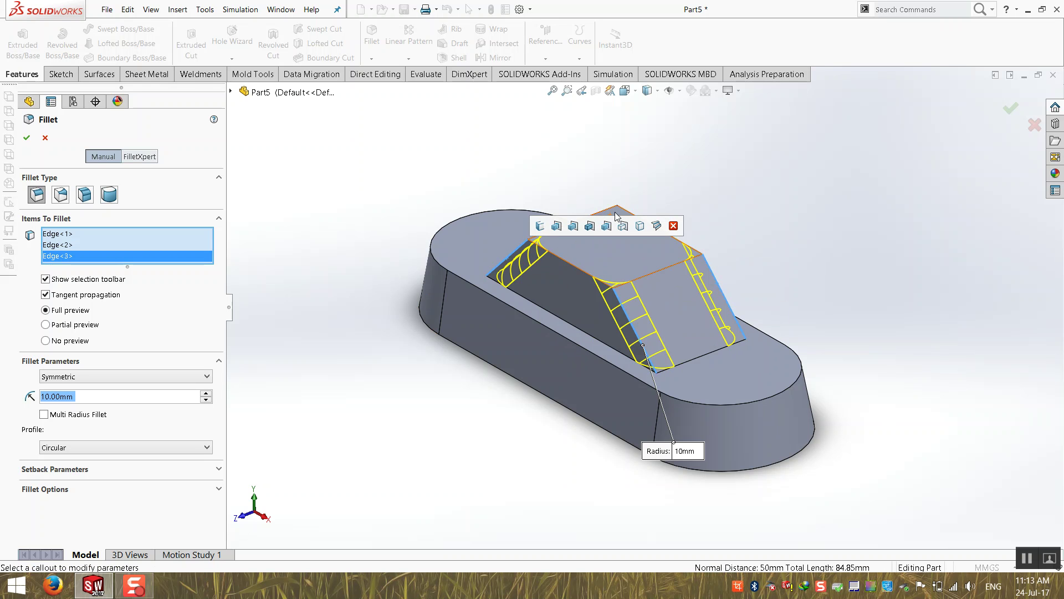
{"action": "left_click", "coordinate": [613, 211]}
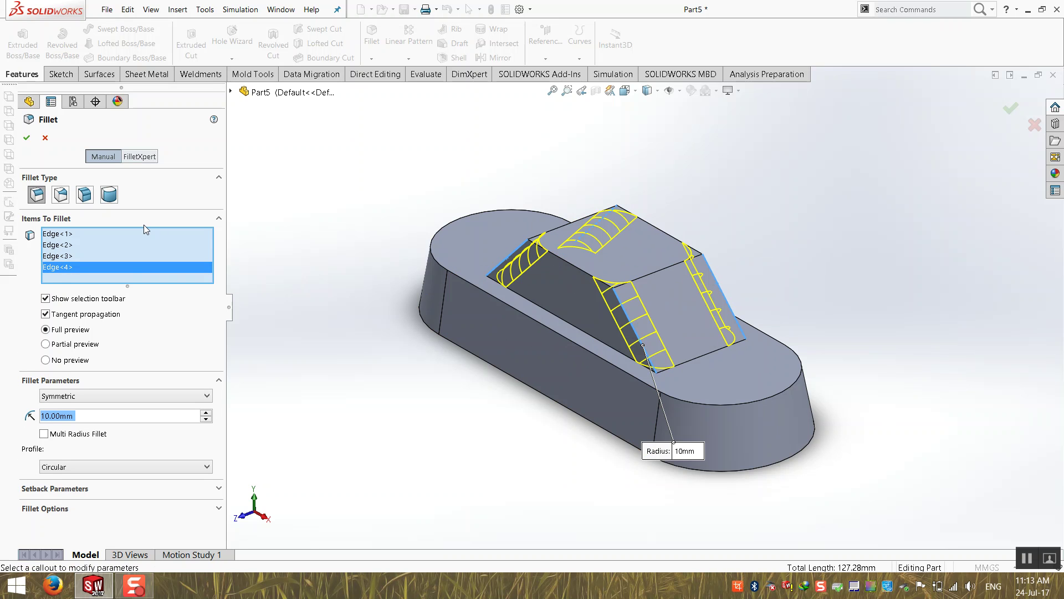
{"action": "right_click", "coordinate": [152, 239]}
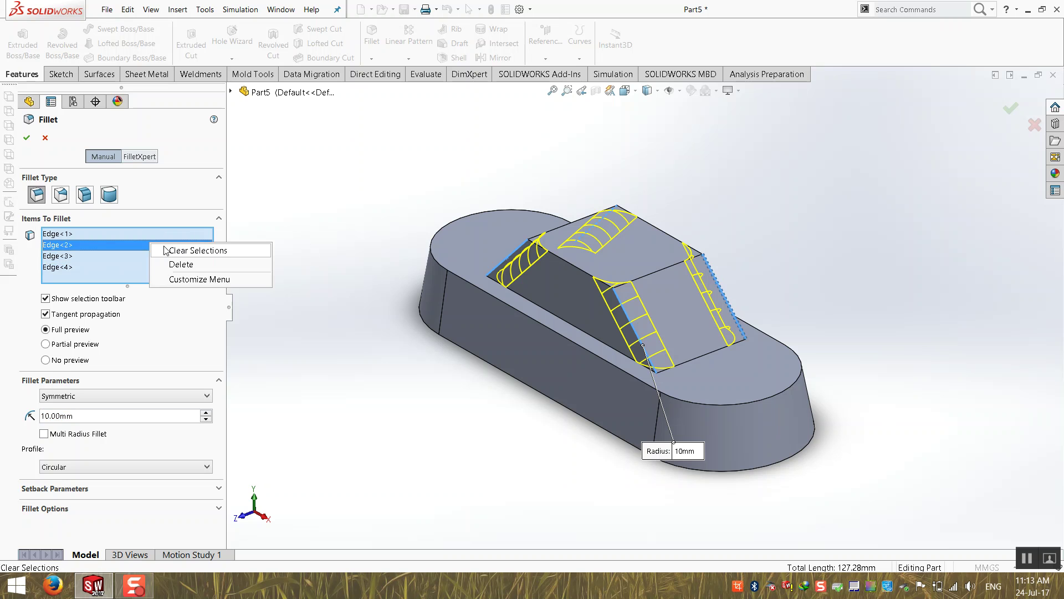
{"action": "left_click", "coordinate": [188, 248]}
- Fillet the boss's four slanted edges with a 10 mm symmetric radius, extending the selection from one front edge to the other three
{"action": "left_click", "coordinate": [637, 335]}
{"action": "left_click", "coordinate": [636, 335]}
{"action": "left_click", "coordinate": [635, 337]}
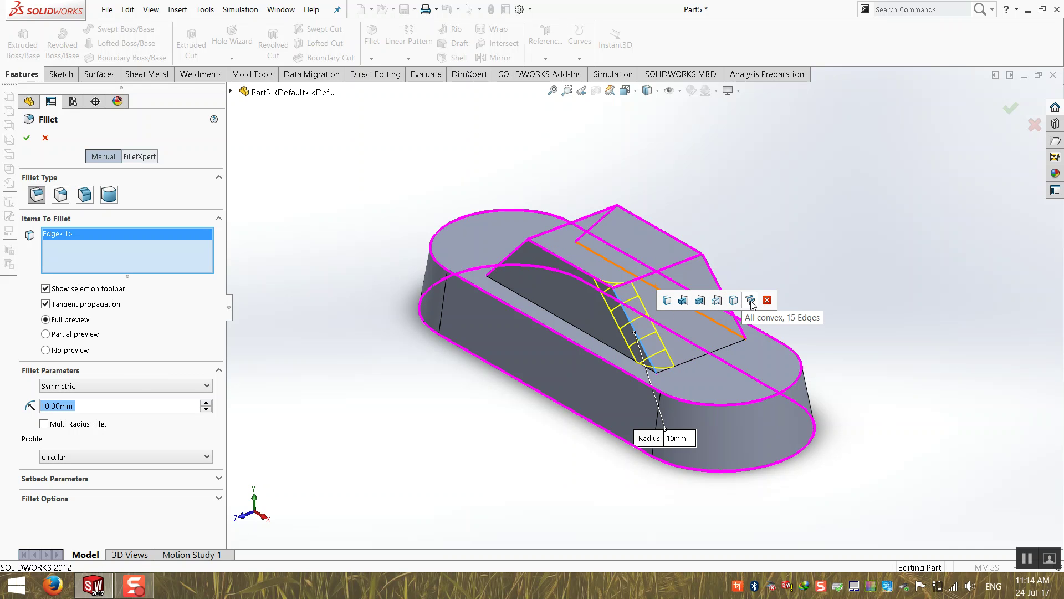
{"action": "left_click", "coordinate": [673, 302]}
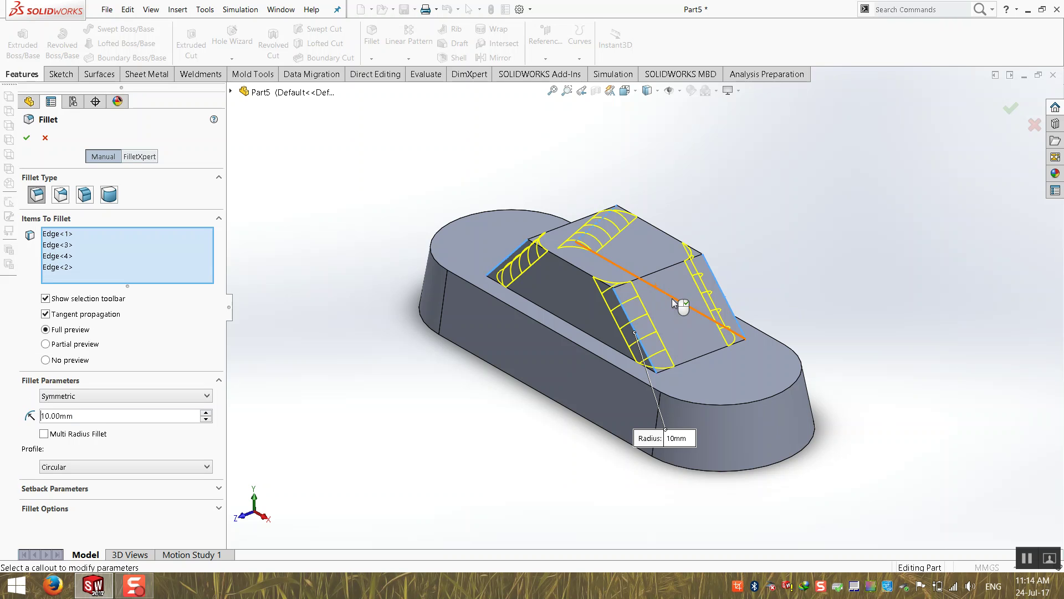
{"action": "left_click", "coordinate": [26, 138]}
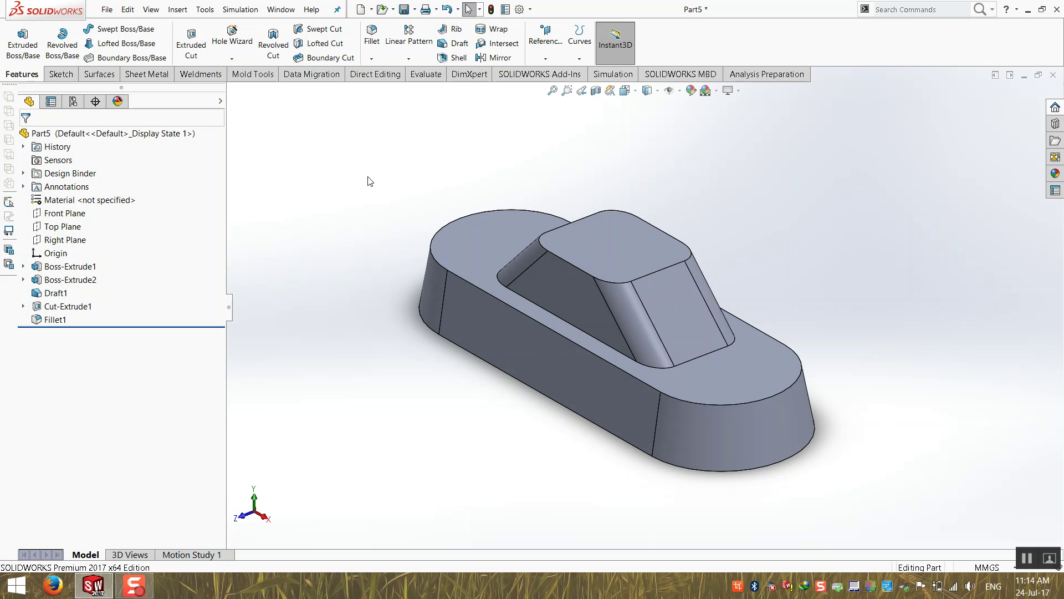
{"action": "left_click", "coordinate": [191, 40]}
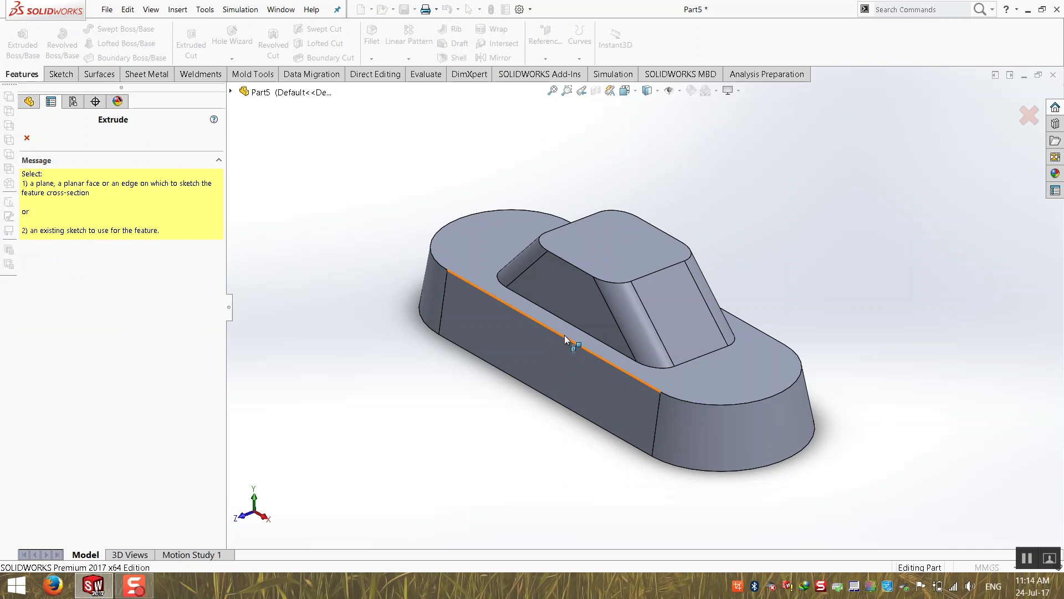
{"action": "left_click", "coordinate": [27, 137]}
{"action": "left_click", "coordinate": [372, 58]}
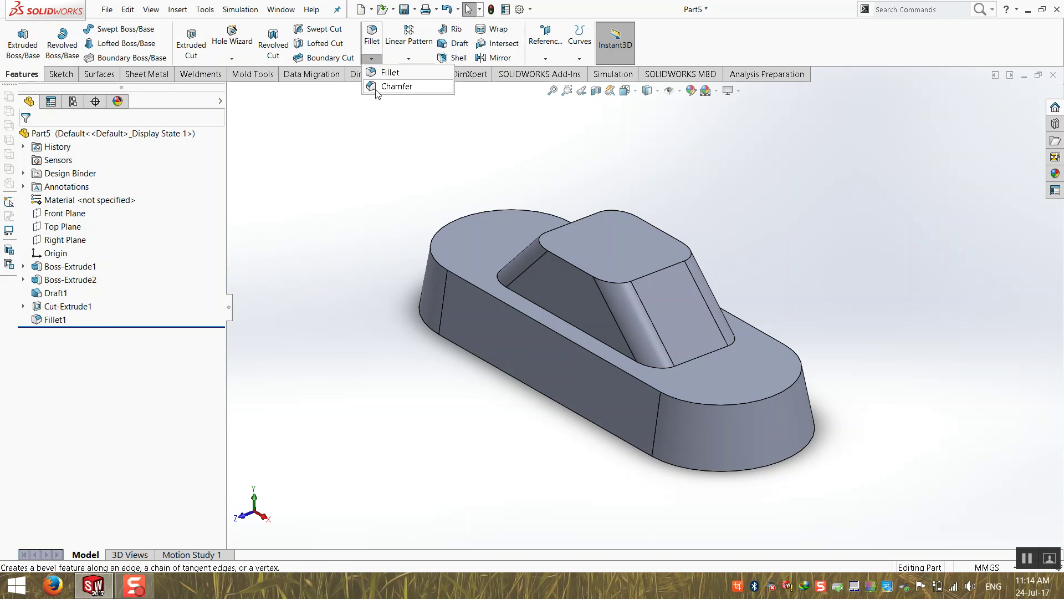
{"action": "left_click", "coordinate": [381, 87]}
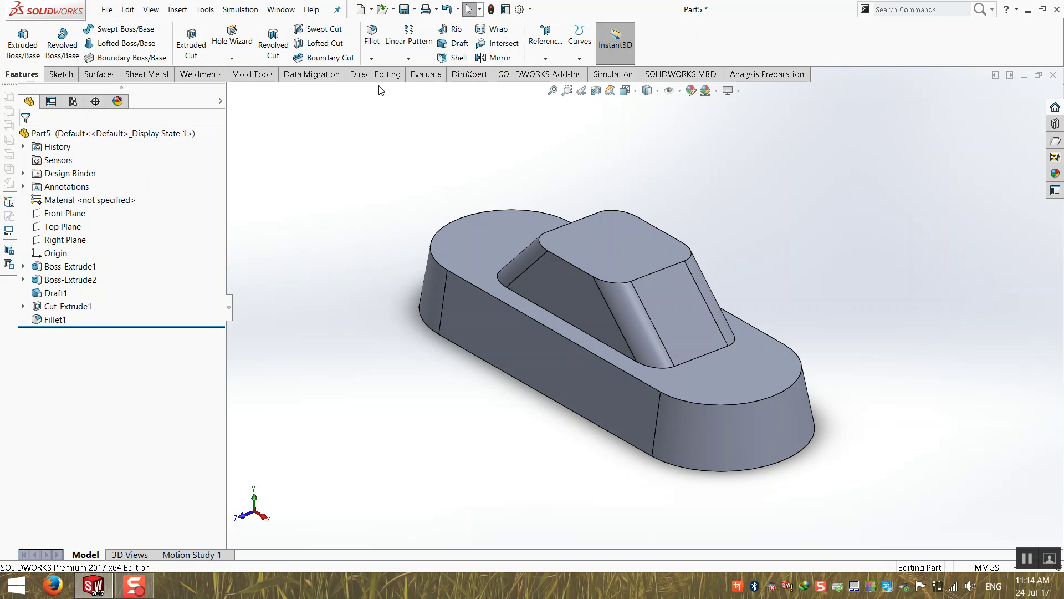
{"action": "left_click", "coordinate": [541, 309]}
{"action": "mouse_move", "coordinate": [313, 431]}
{"action": "middle_mouse_down"}
{"action": "mouse_move", "coordinate": [383, 413]}
{"action": "mouse_move", "coordinate": [321, 427]}
{"action": "middle_mouse_up"}
{"action": "left_click", "coordinate": [64, 390]}
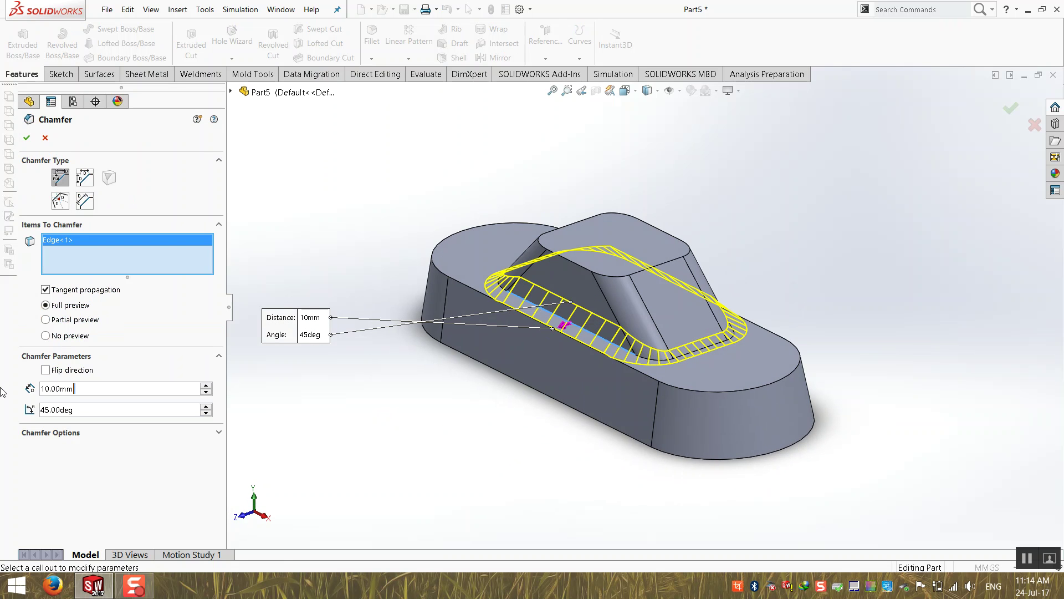
{"action": "key", "text": "shift+Left"}
{"action": "key", "text": "shift+Left"}
{"action": "key", "text": "shift+Left"}
{"action": "key", "text": "shift+Left"}
{"action": "key", "text": "shift+Left"}
{"action": "key", "text": "shift+Left"}
{"action": "key", "text": "shift+Left"}
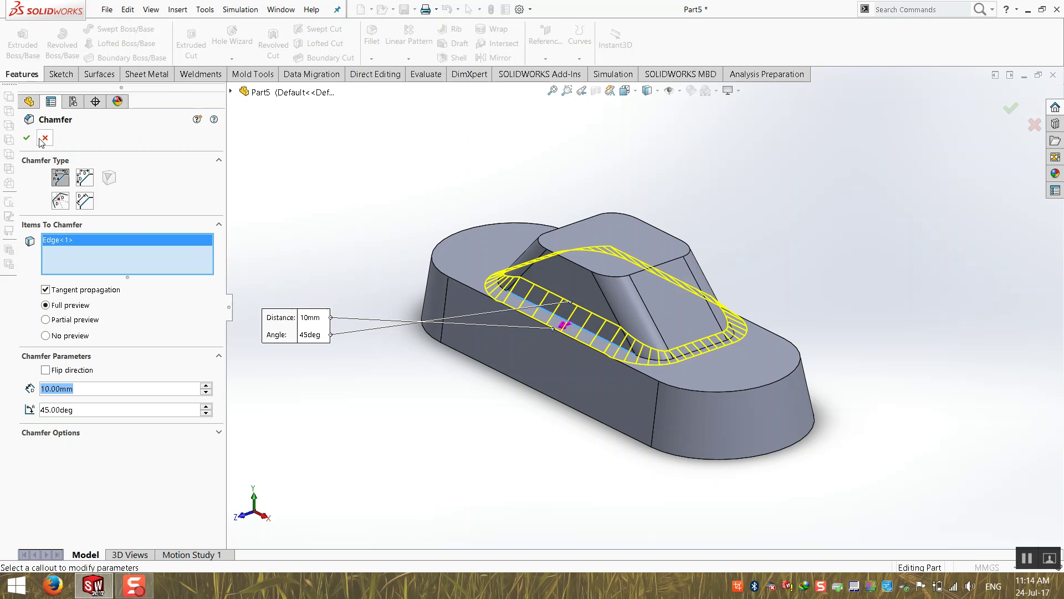
{"action": "left_click", "coordinate": [46, 138]}
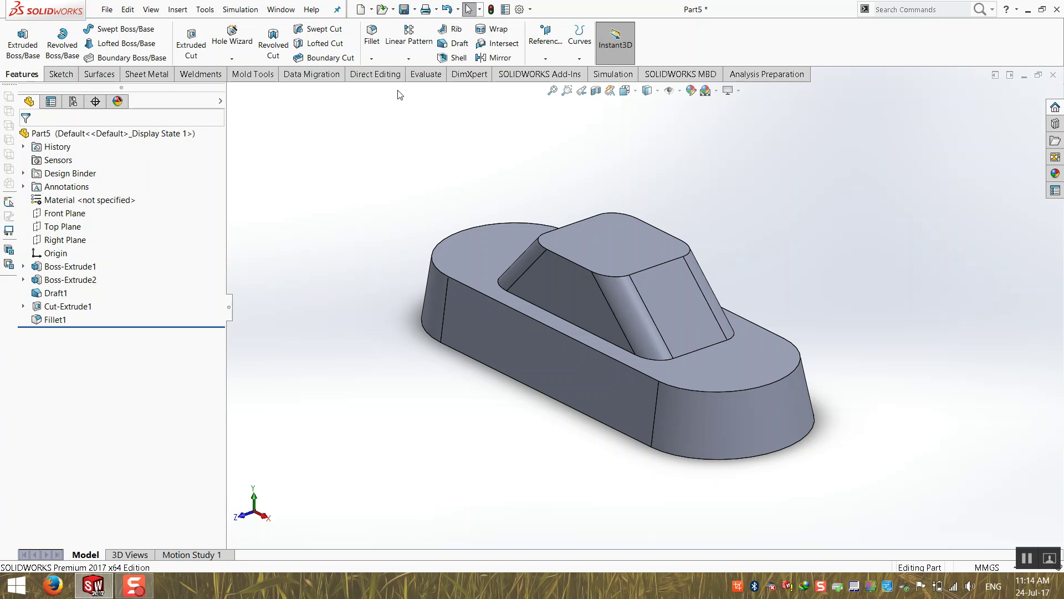
{"action": "left_click", "coordinate": [375, 59]}
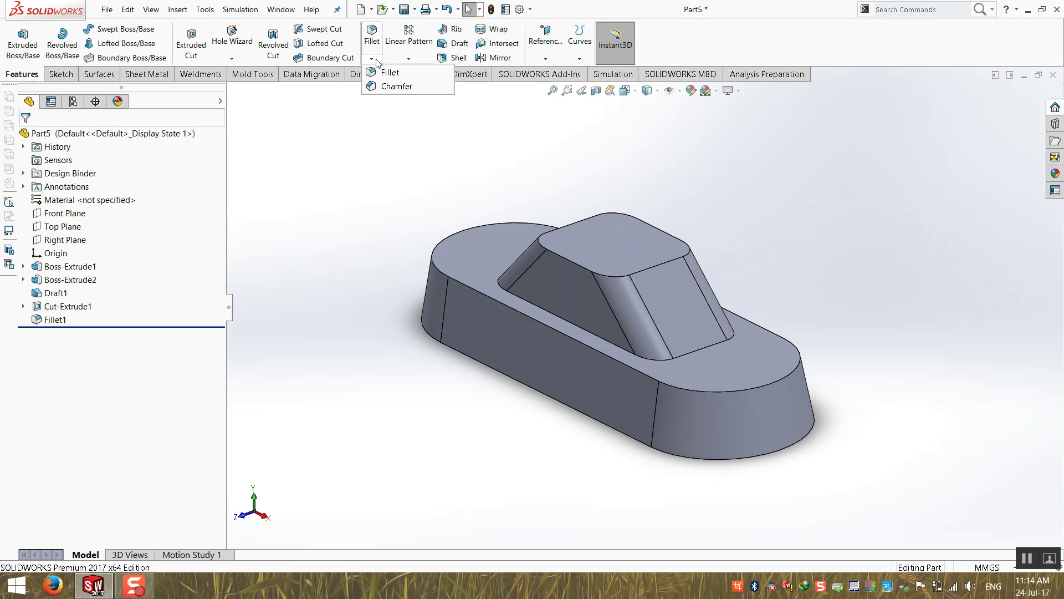
{"action": "left_click", "coordinate": [396, 86]}
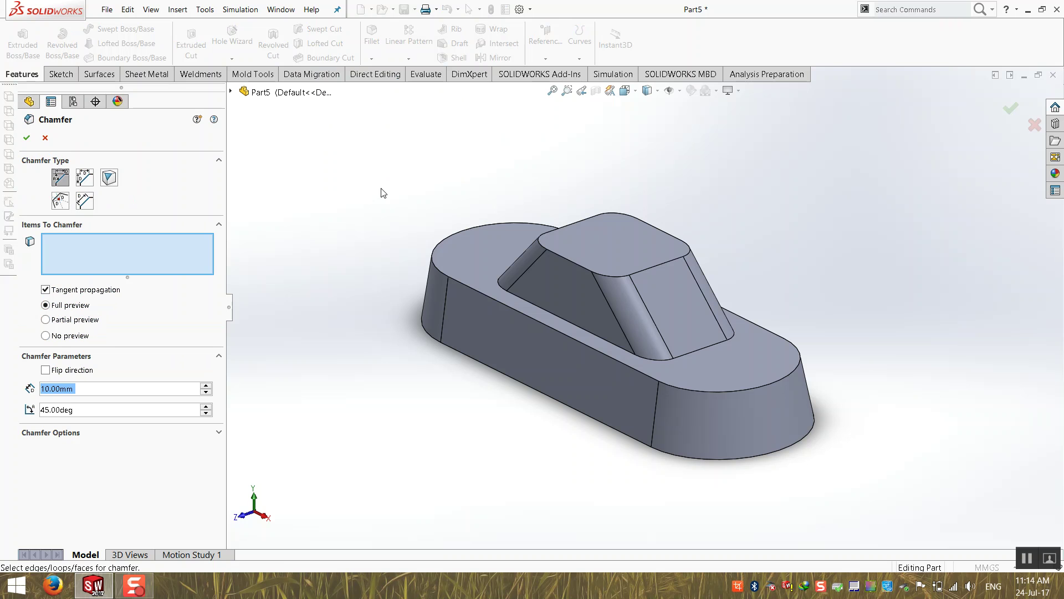
{"action": "left_click", "coordinate": [543, 311]}
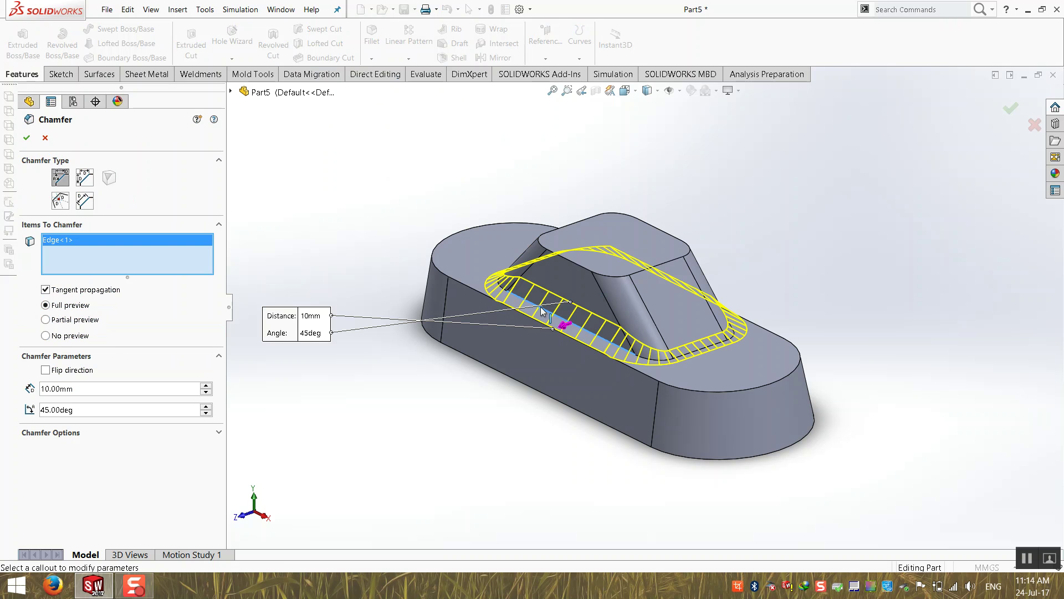
{"action": "middle_click_drag", "start_coordinate": [676, 329], "coordinate": [604, 271]}
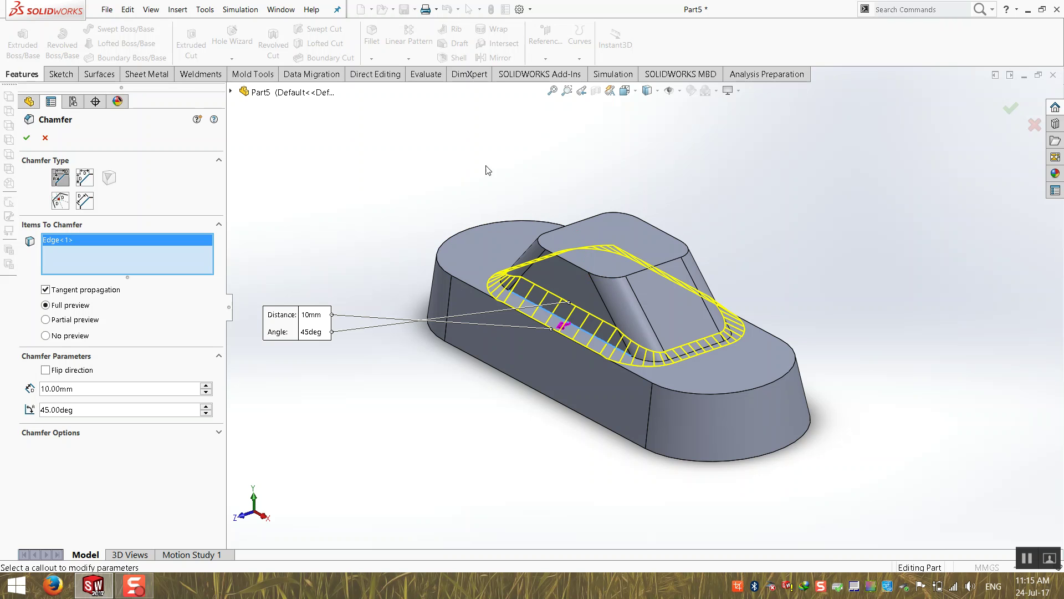
{"action": "left_click", "coordinate": [45, 138]}
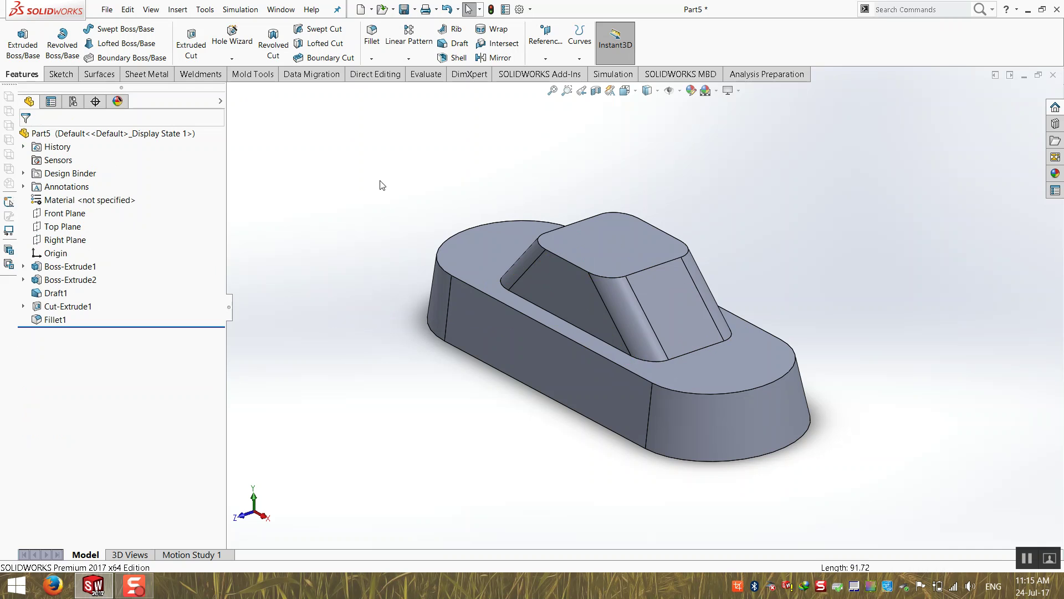
- Delete the fillet feature from the boss's slanted edges
{"action": "left_click", "coordinate": [51, 319]}
{"action": "key", "text": "Delete"}
{"action": "key", "text": "Return"}
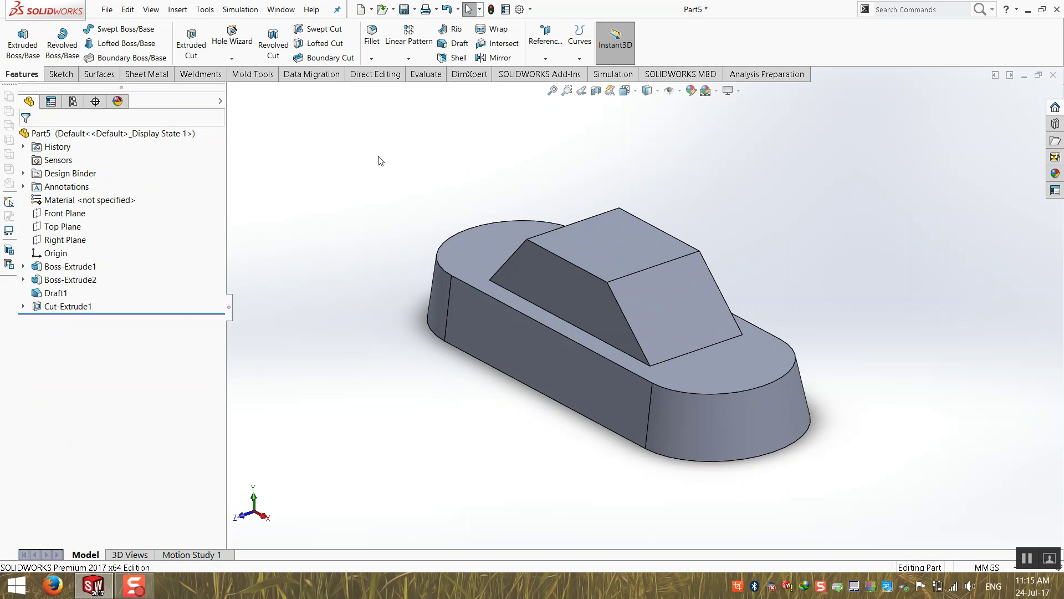
- Apply a 10 mm fillet to all four slanted edges of the boss by expanding the selection from one edge
{"action": "left_click", "coordinate": [372, 34]}
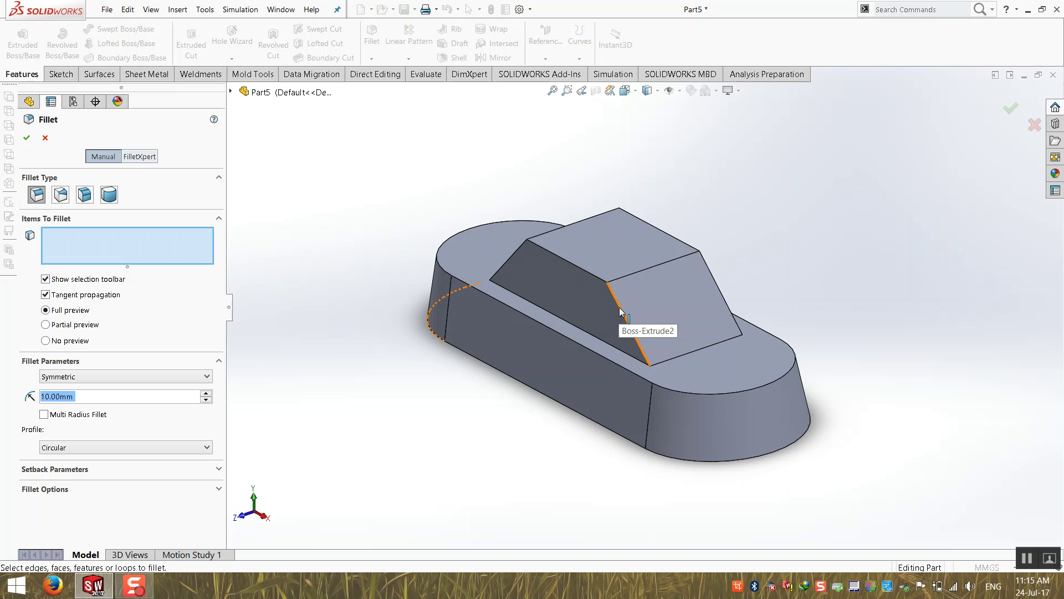
{"action": "left_click", "coordinate": [620, 311]}
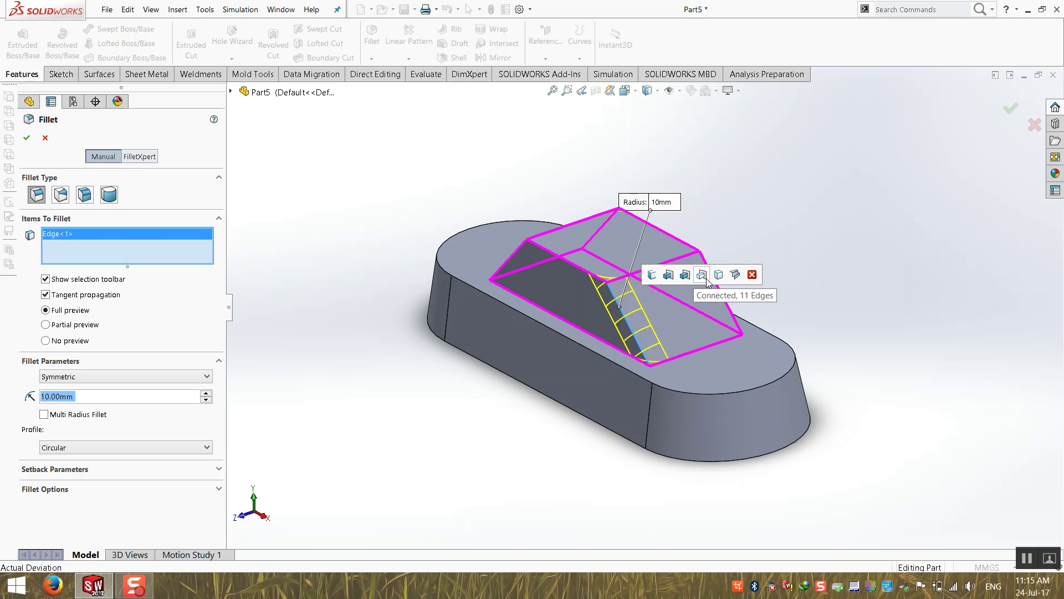
{"action": "left_click", "coordinate": [653, 275]}
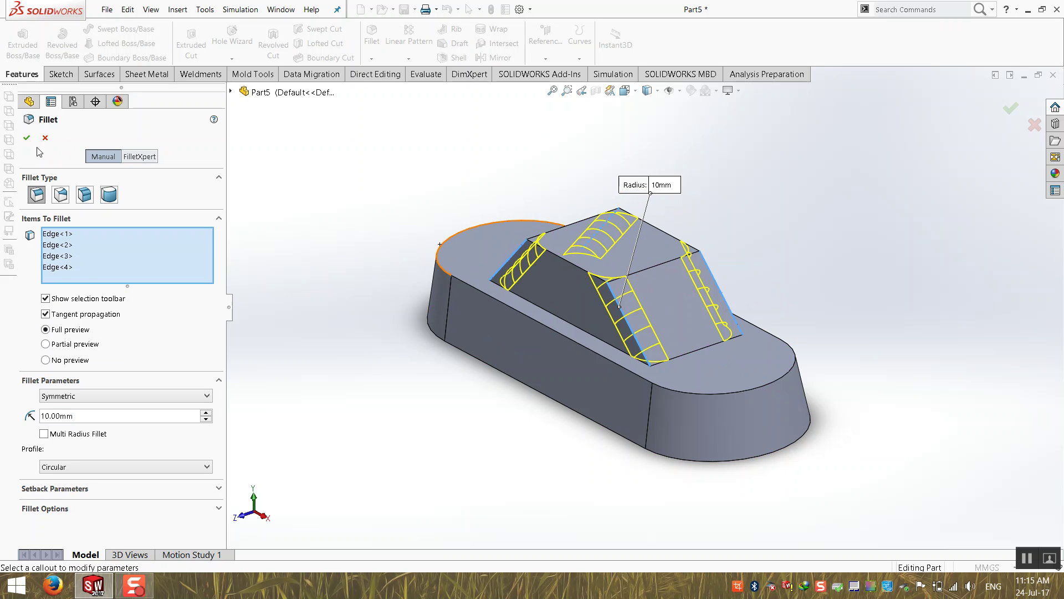
{"action": "key", "text": "Return"}
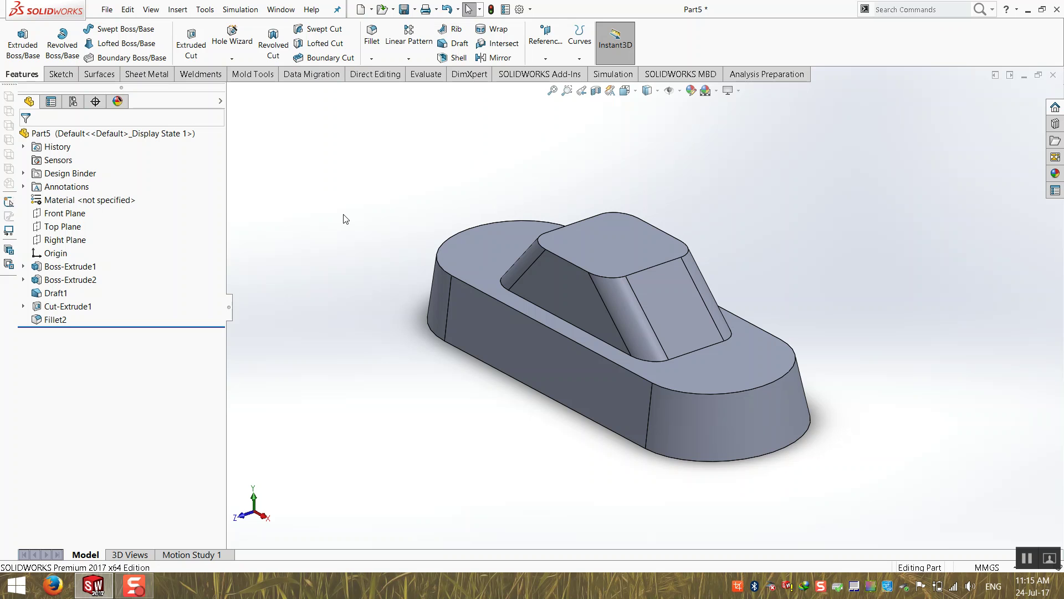
- Set up a chamfer on the edge where the filleted boss meets the base, with a distance of 5 mm
{"action": "left_click", "coordinate": [371, 59]}
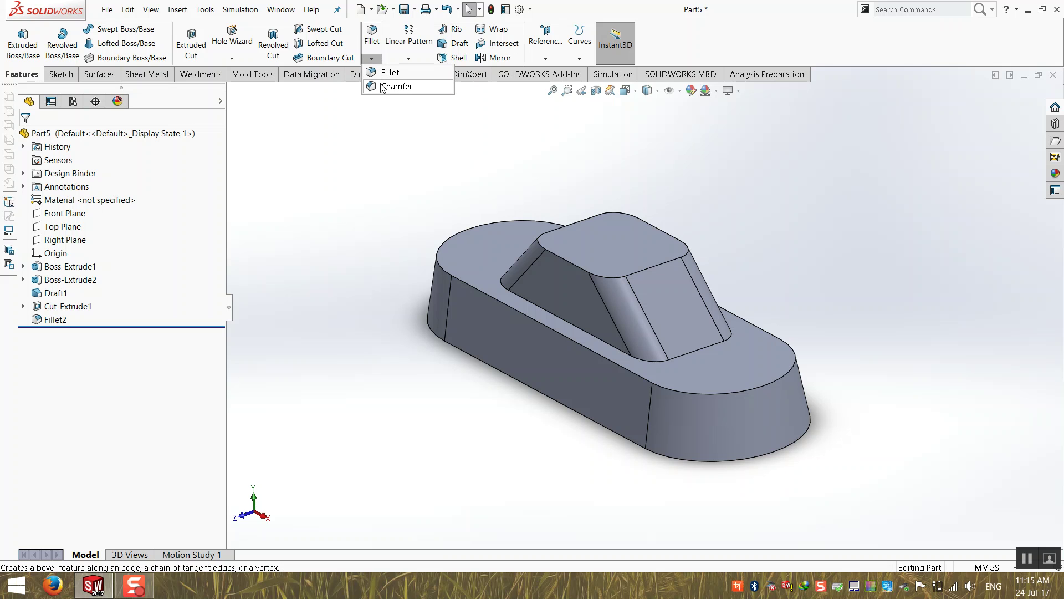
{"action": "left_click", "coordinate": [384, 87]}
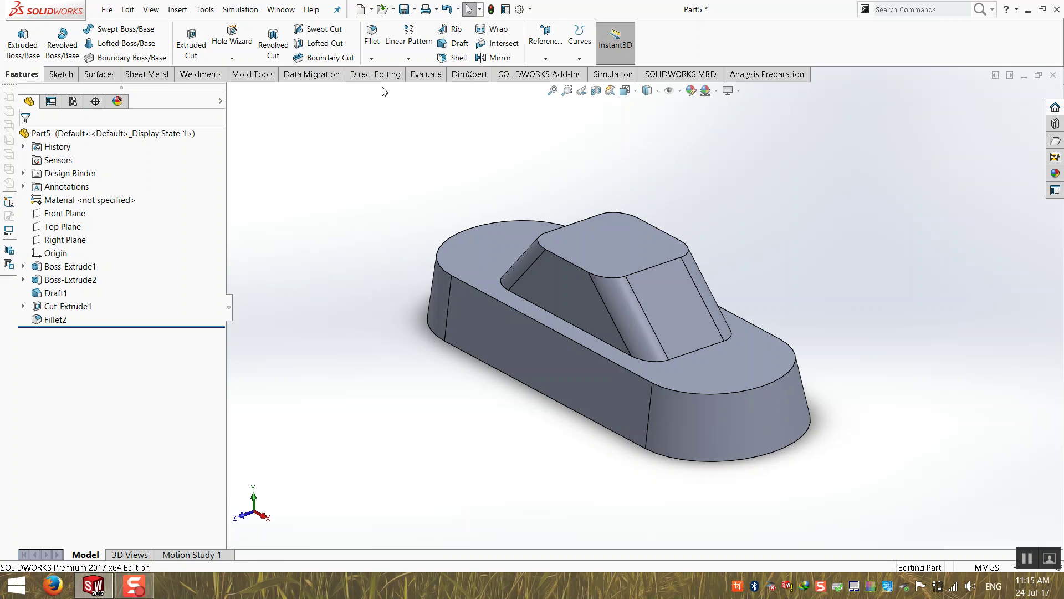
{"action": "left_click", "coordinate": [552, 317]}
{"action": "left_click_drag", "start_coordinate": [77, 388], "coordinate": [9, 398]}
{"action": "type", "text": "5"}
{"action": "key", "text": "Return"}
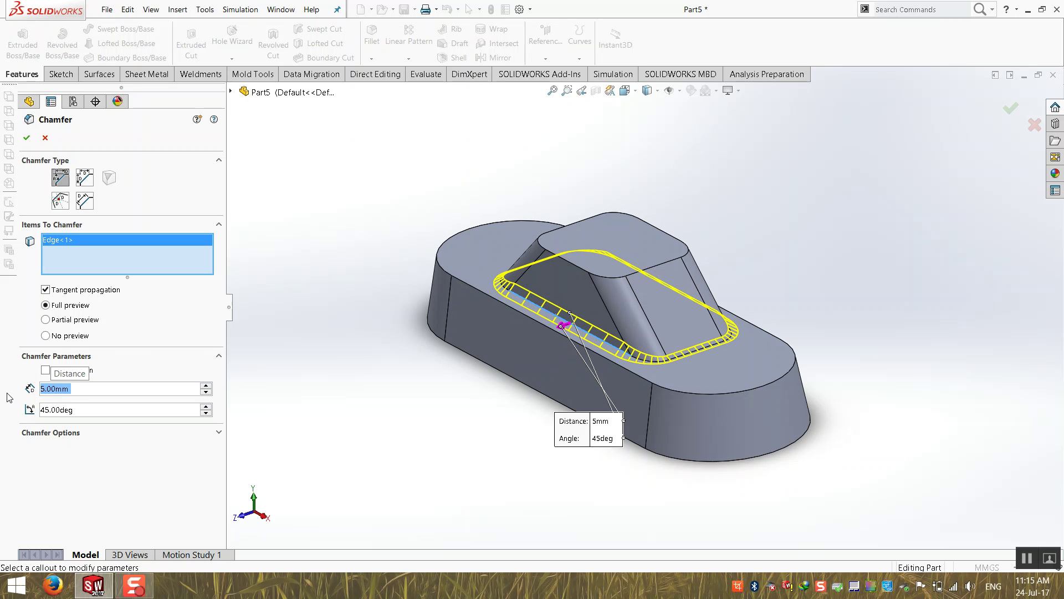
- Try chamfer angles of 20, 30 and 40 degrees on the boss's base edge
{"action": "left_click_drag", "start_coordinate": [77, 409], "coordinate": [41, 438]}
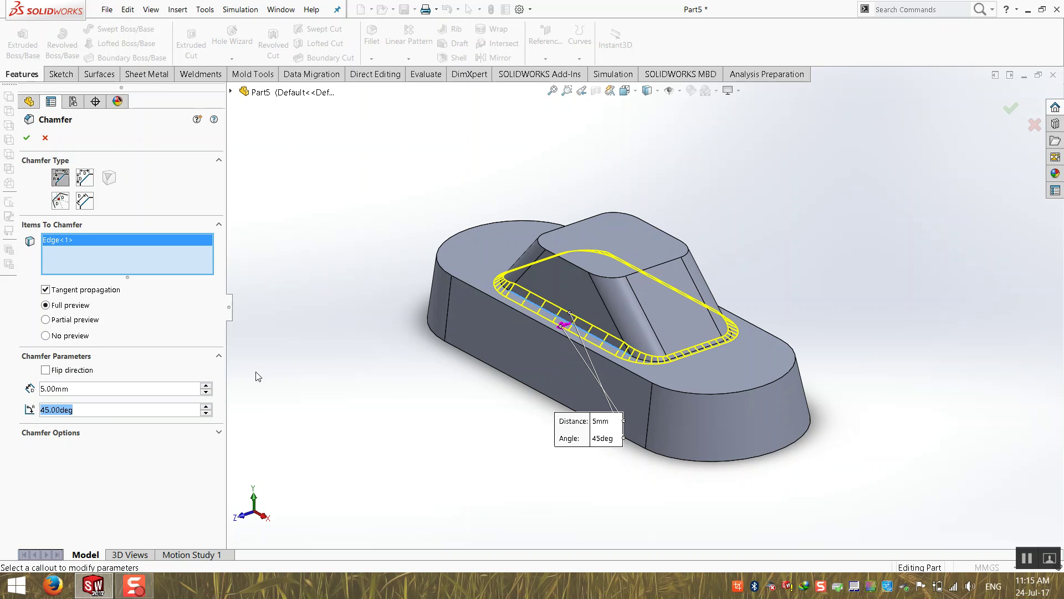
{"action": "type", "text": "20"}
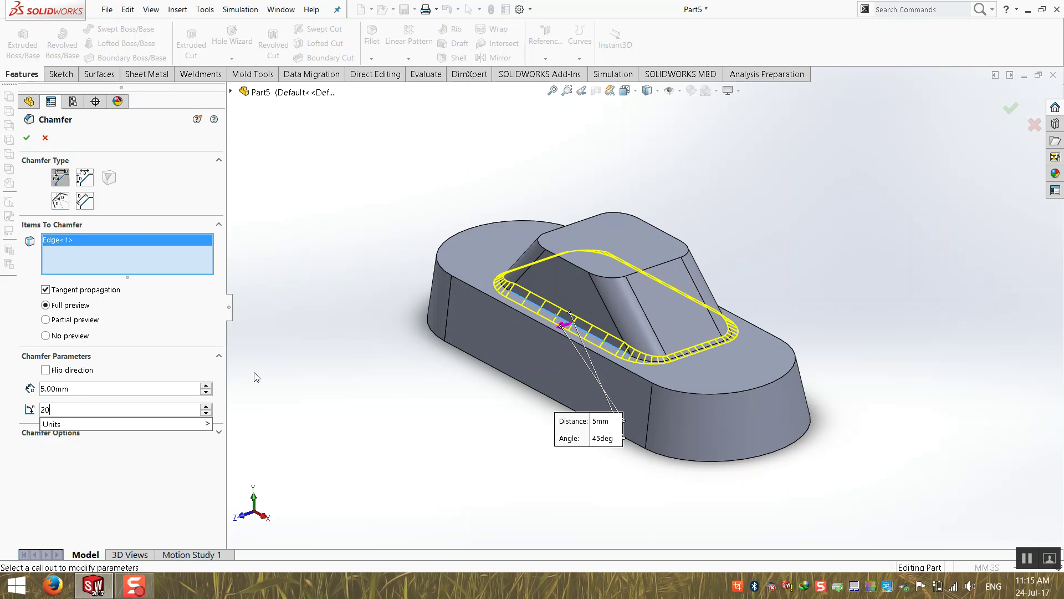
{"action": "key", "text": "Return"}
{"action": "type", "text": "30"}
{"action": "key", "text": "Return"}
{"action": "type", "text": "40"}
{"action": "key", "text": "Return"}
- Try a 60-degree angle and an 8 mm distance for the chamfer on the boss's base edge
{"action": "scroll", "coordinate": [601, 361], "scroll_direction": "down", "scroll_amount": 5}
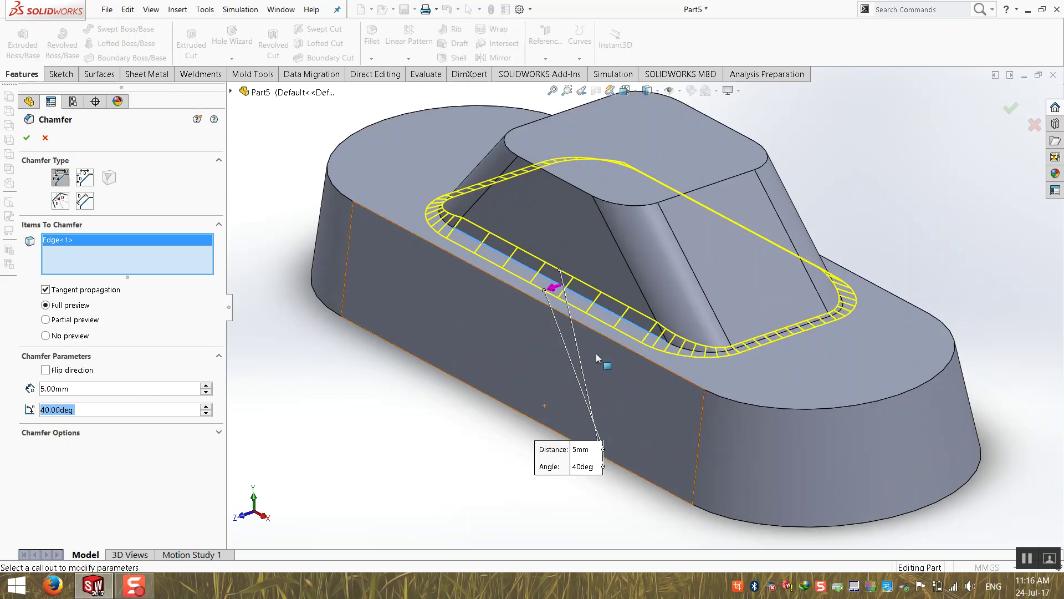
{"action": "middle_click_drag", "start_coordinate": [577, 302], "coordinate": [527, 239]}
{"action": "scroll", "coordinate": [590, 270], "scroll_direction": "down", "scroll_amount": 3}
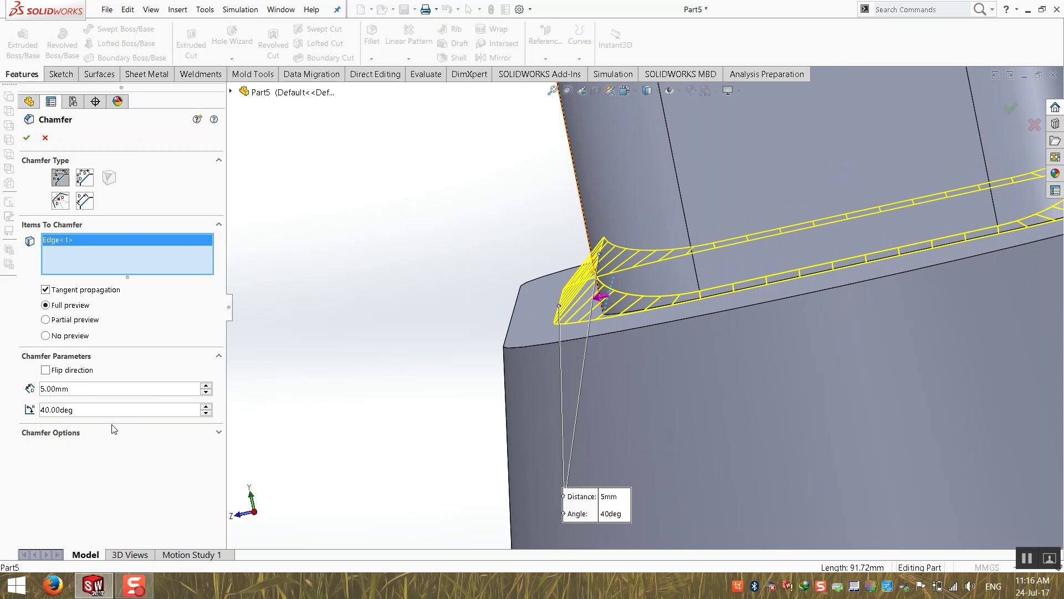
{"action": "left_click_drag", "start_coordinate": [75, 409], "coordinate": [30, 410]}
{"action": "type", "text": "60"}
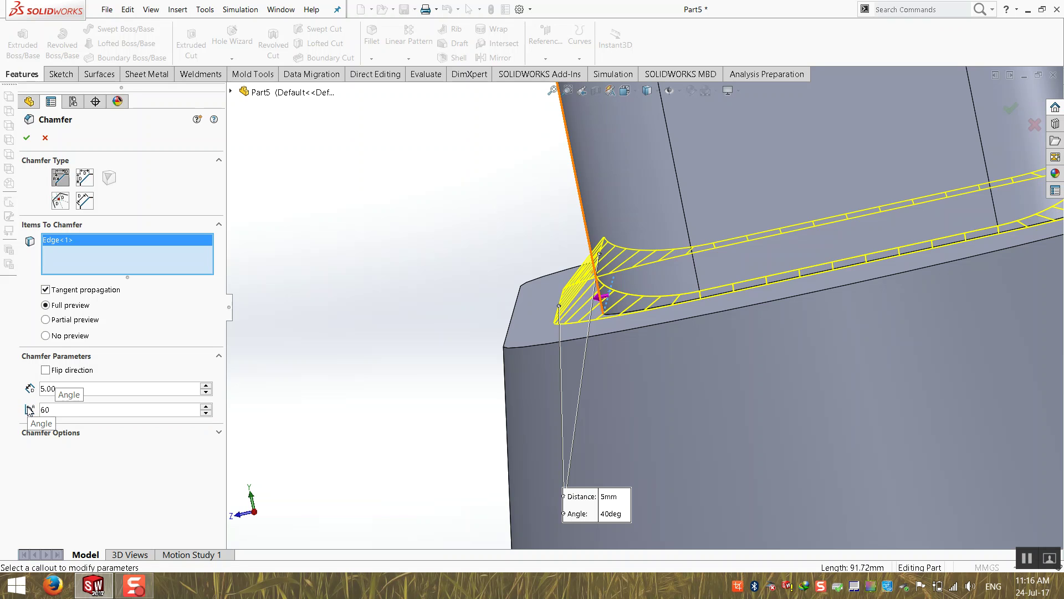
{"action": "key", "text": "Return"}
{"action": "left_click_drag", "start_coordinate": [72, 388], "coordinate": [1, 386]}
{"action": "type", "text": "8"}
{"action": "key", "text": "Return"}
{"action": "middle_click_drag", "start_coordinate": [420, 374], "coordinate": [434, 321]}
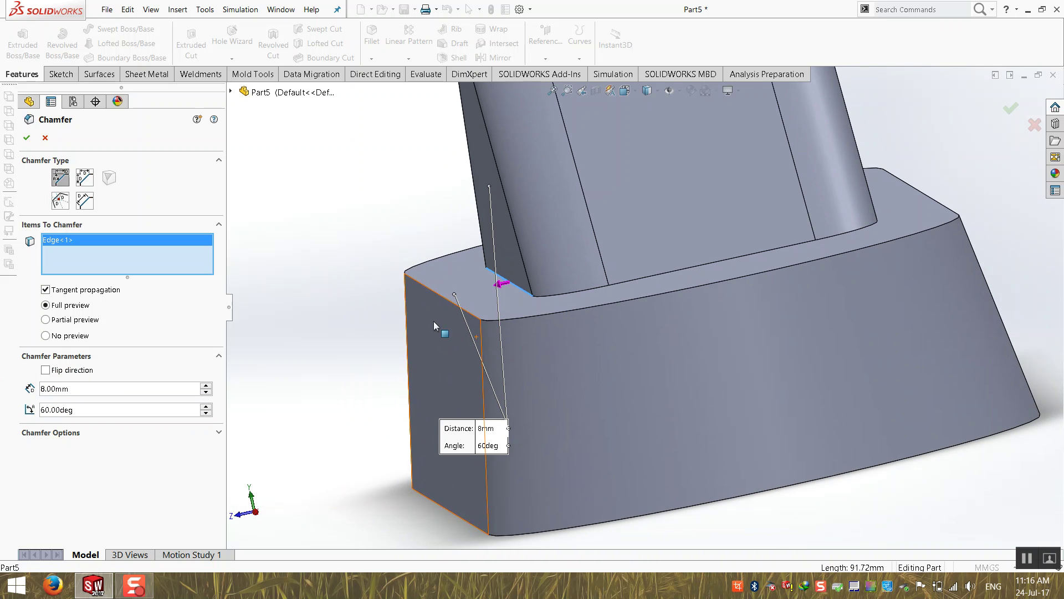
- Try the base-edge chamfer with a 45-degree angle and a 10 mm distance
{"action": "left_click_drag", "start_coordinate": [98, 415], "coordinate": [1, 414]}
{"action": "type", "text": "45"}
{"action": "key", "text": "Return"}
{"action": "middle_click_drag", "start_coordinate": [426, 278], "coordinate": [436, 255]}
{"action": "left_click_drag", "start_coordinate": [96, 391], "coordinate": [32, 391]}
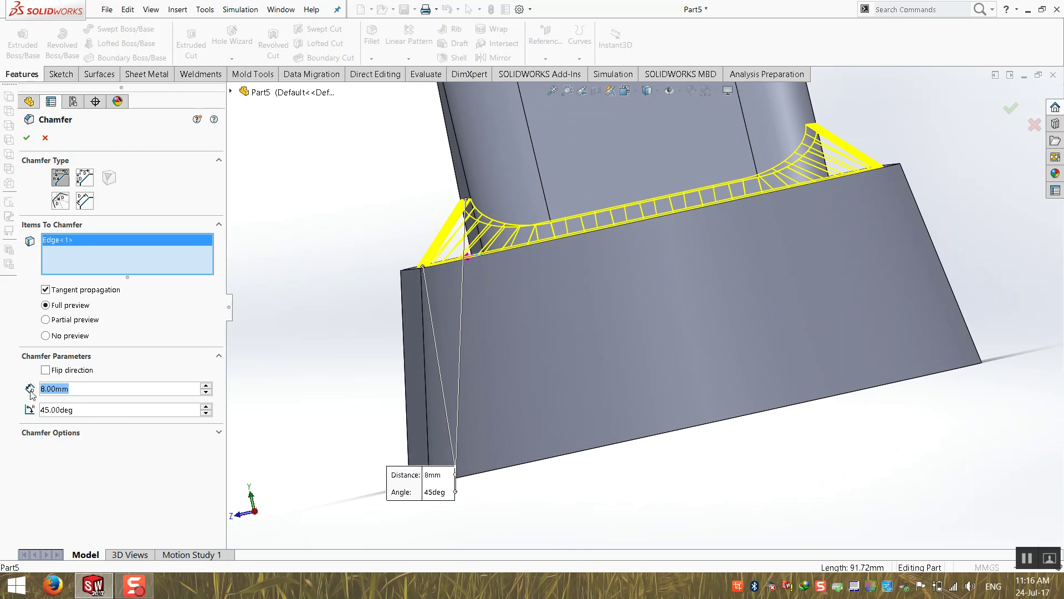
{"action": "type", "text": "10"}
{"action": "key", "text": "Return"}
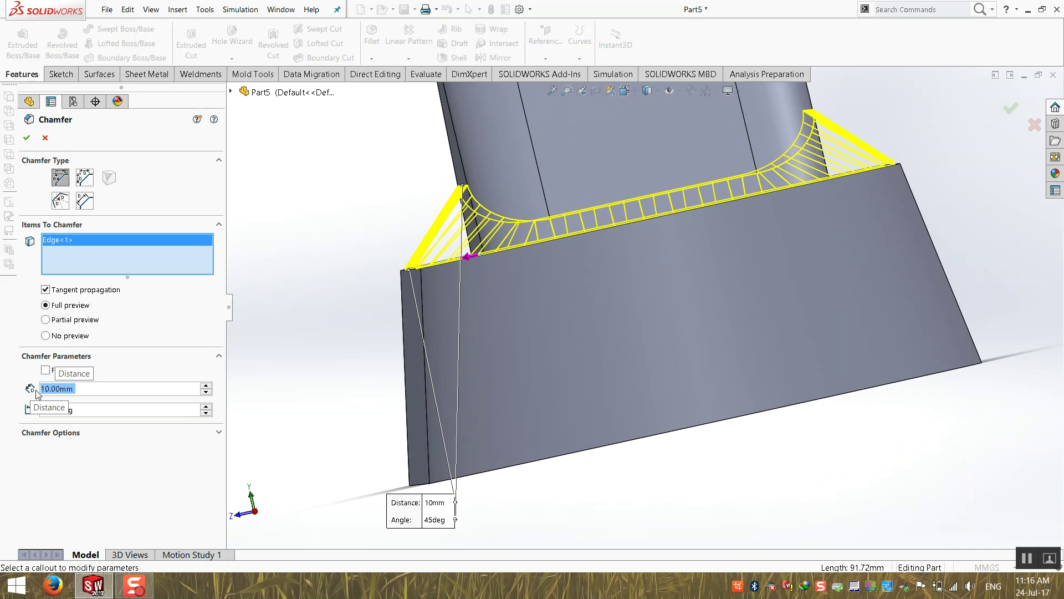
{"action": "scroll", "coordinate": [421, 373], "scroll_direction": "up", "scroll_amount": 3}
{"action": "middle_click_drag", "start_coordinate": [421, 373], "coordinate": [441, 384]}
{"action": "middle_click_drag", "start_coordinate": [548, 318], "coordinate": [563, 312]}
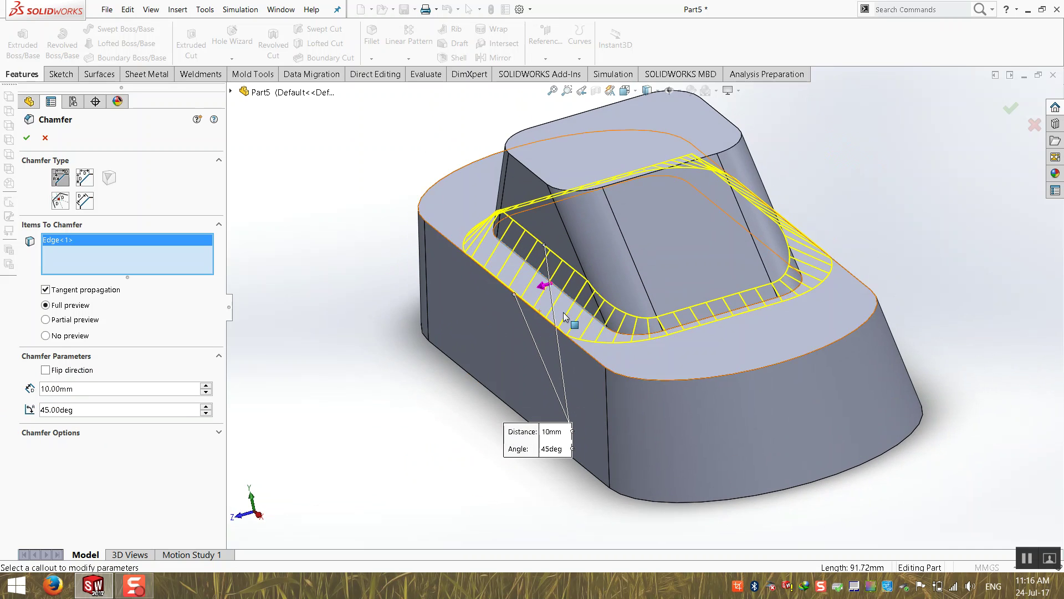
- Switch the base-edge chamfer to the distance-distance type and set a symmetric distance of 5 mm
{"action": "left_click", "coordinate": [104, 385]}
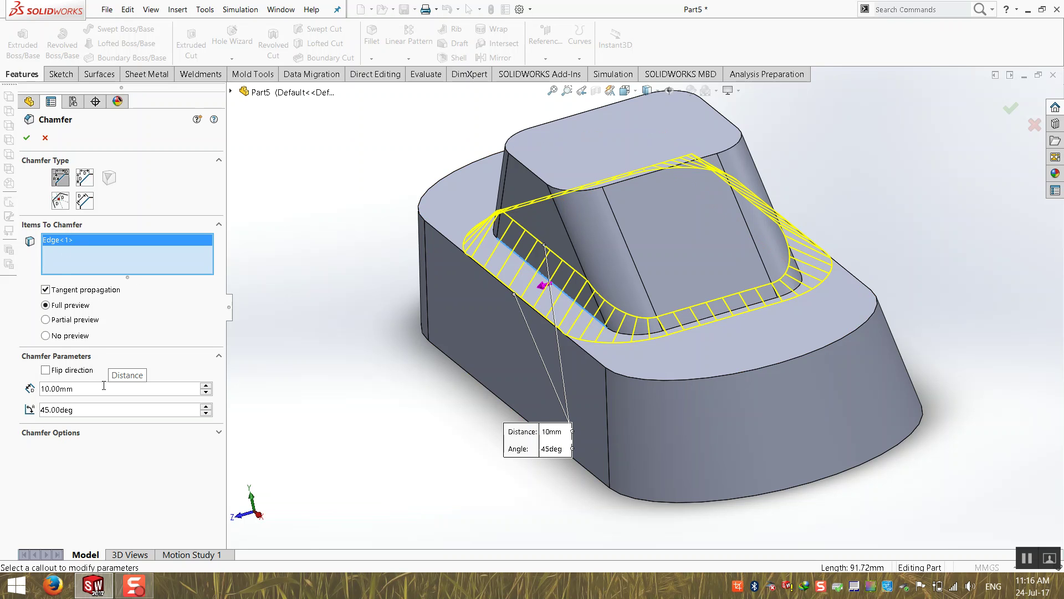
{"action": "left_click", "coordinate": [61, 371]}
{"action": "left_click", "coordinate": [62, 375]}
{"action": "left_click", "coordinate": [85, 177]}
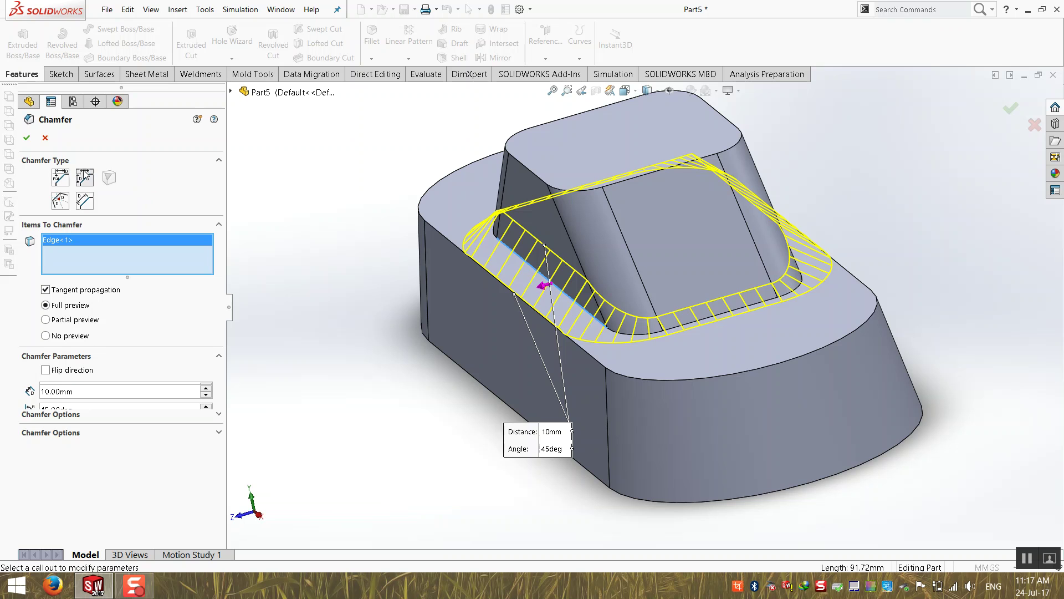
{"action": "left_click", "coordinate": [90, 390]}
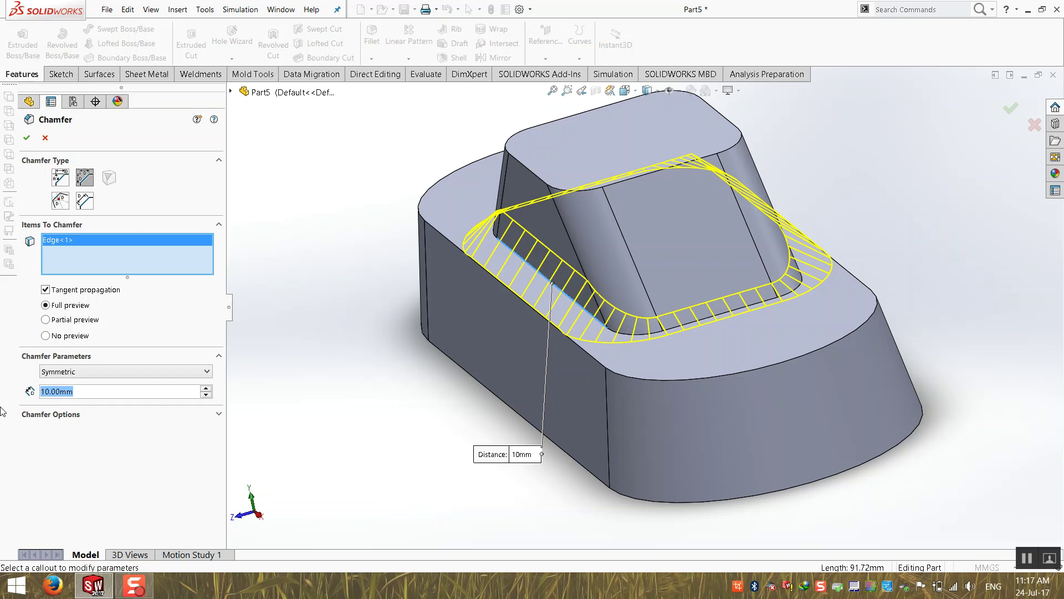
{"action": "type", "text": "58"}
{"action": "key", "text": "BackSpace"}
{"action": "key", "text": "Return"}
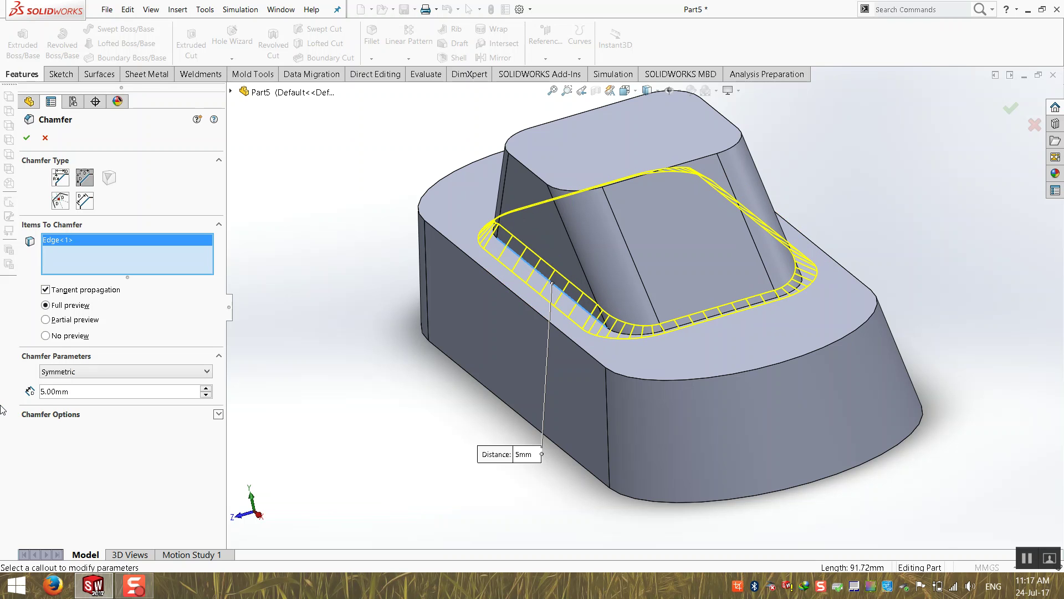
- Make the base-edge chamfer asymmetric and set its second distance to 8 mm
{"action": "left_click", "coordinate": [66, 372]}
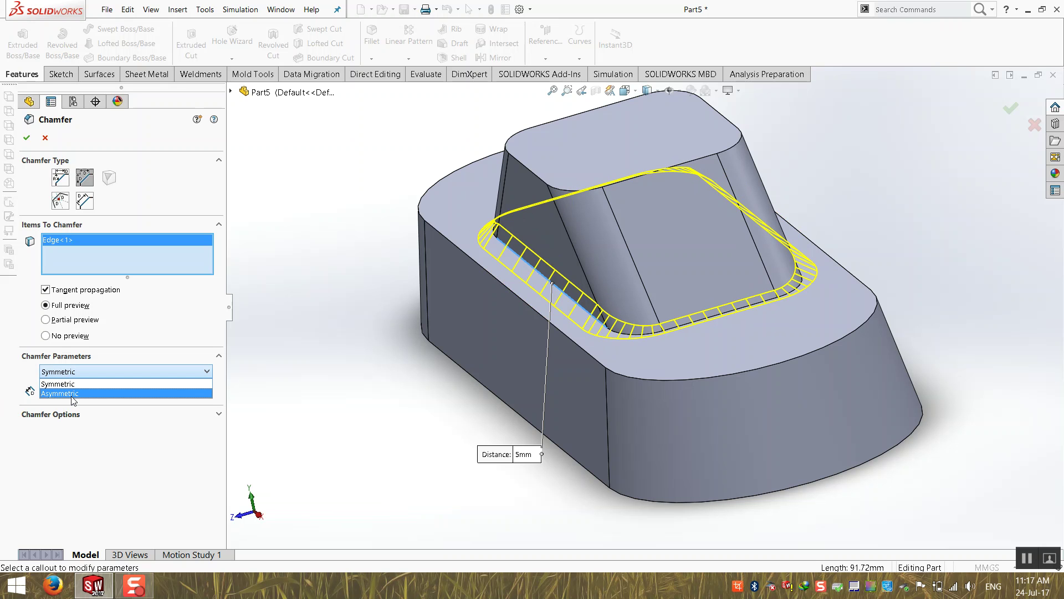
{"action": "left_click", "coordinate": [72, 393]}
{"action": "double_click", "coordinate": [88, 412]}
{"action": "type", "text": "8.00mm"}
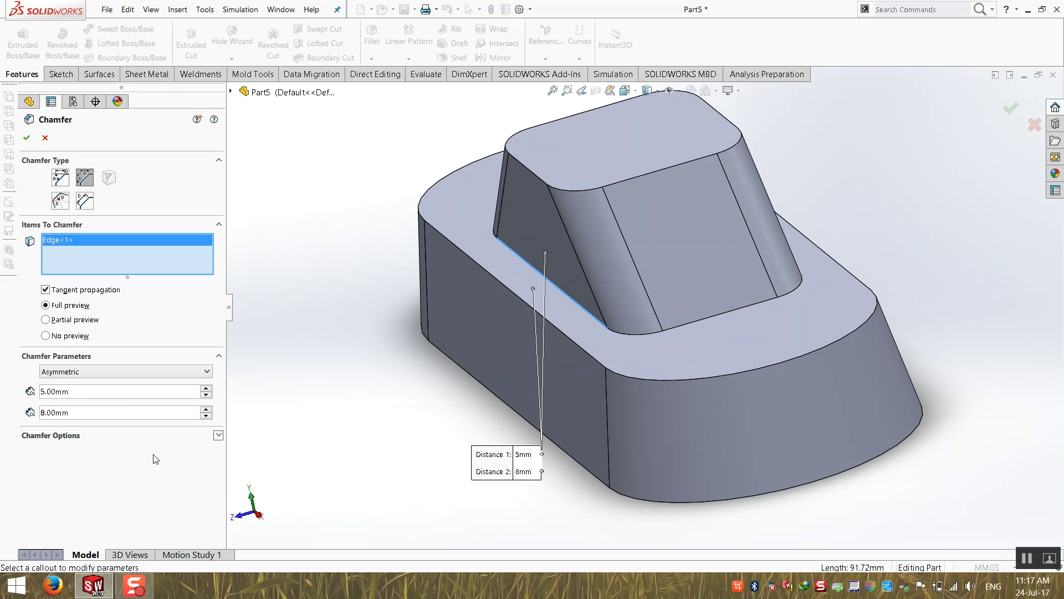
{"action": "key", "text": "Return"}
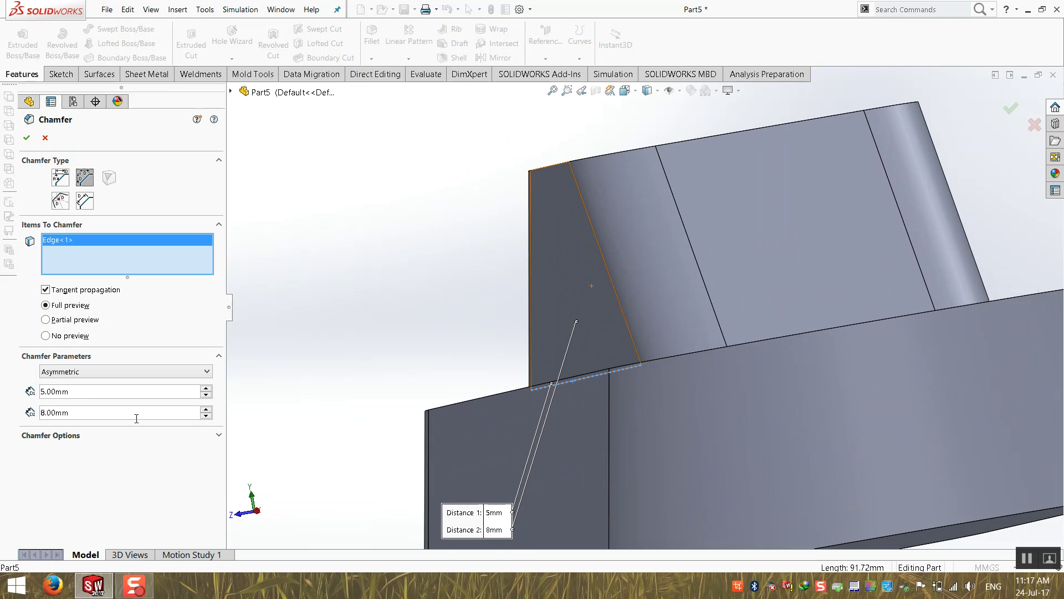
- Set the base-edge chamfer's second distance to 2 mm and first distance to 3 mm, and try to apply it
{"action": "double_click", "coordinate": [125, 417]}
{"action": "type", "text": "2"}
{"action": "key", "text": "Return"}
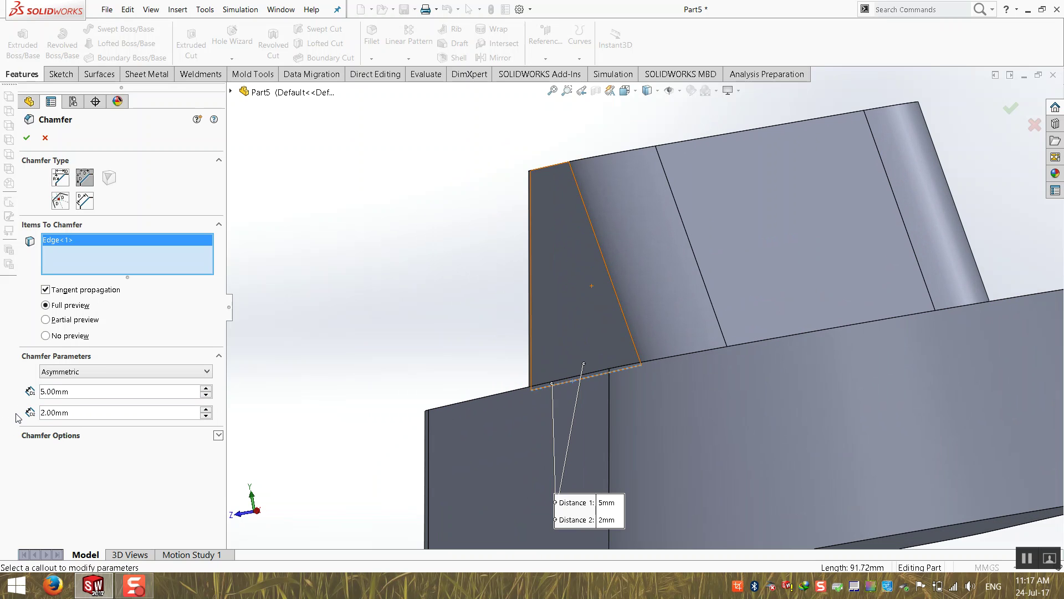
{"action": "scroll", "coordinate": [467, 384], "scroll_direction": "up", "scroll_amount": 6}
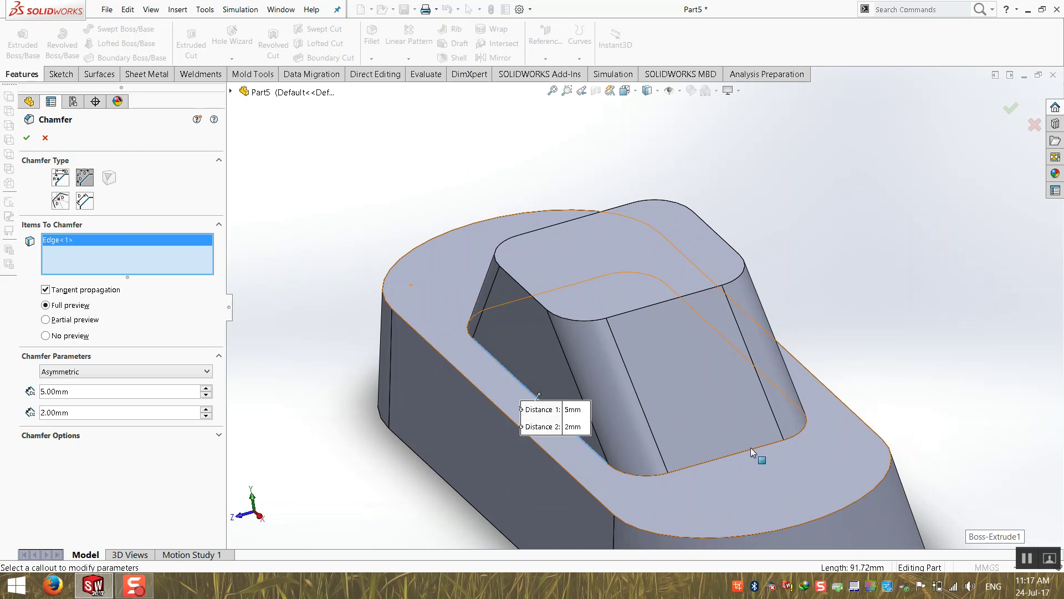
{"action": "middle_click_drag", "start_coordinate": [574, 423], "coordinate": [532, 382]}
{"action": "double_click", "coordinate": [95, 392]}
{"action": "type", "text": "3"}
{"action": "key", "text": "Tab"}
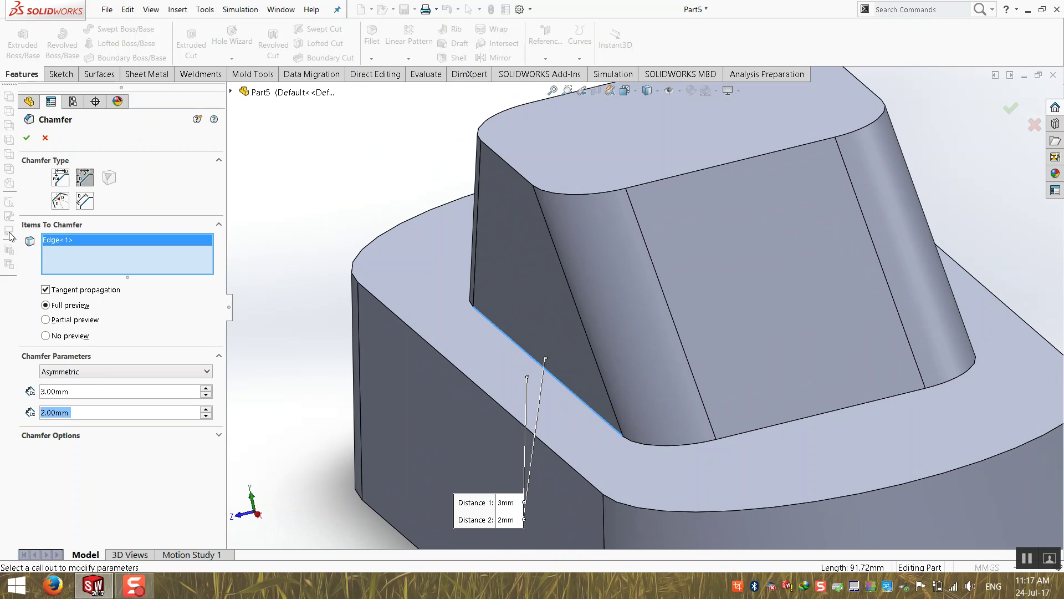
{"action": "left_click", "coordinate": [26, 140]}
{"action": "middle_click_drag", "start_coordinate": [307, 245], "coordinate": [343, 197]}
- Replace the chamfer's edge selection with the boss's top face and try distances of 5 mm and 1 mm
{"action": "right_click", "coordinate": [71, 241]}
{"action": "left_click", "coordinate": [89, 247]}
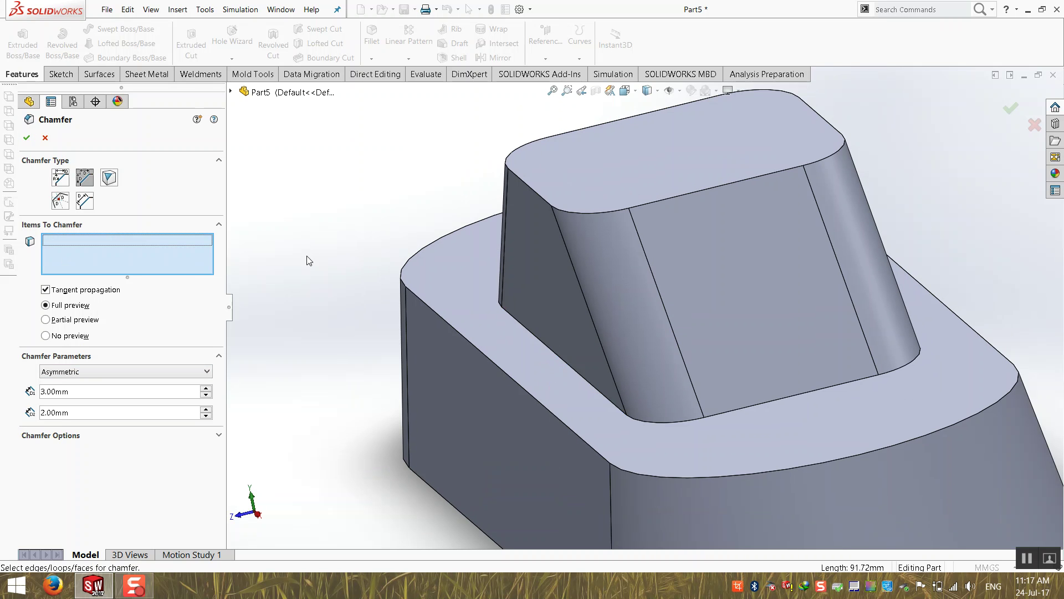
{"action": "left_click", "coordinate": [590, 165]}
{"action": "middle_click_drag", "start_coordinate": [589, 165], "coordinate": [786, 191]}
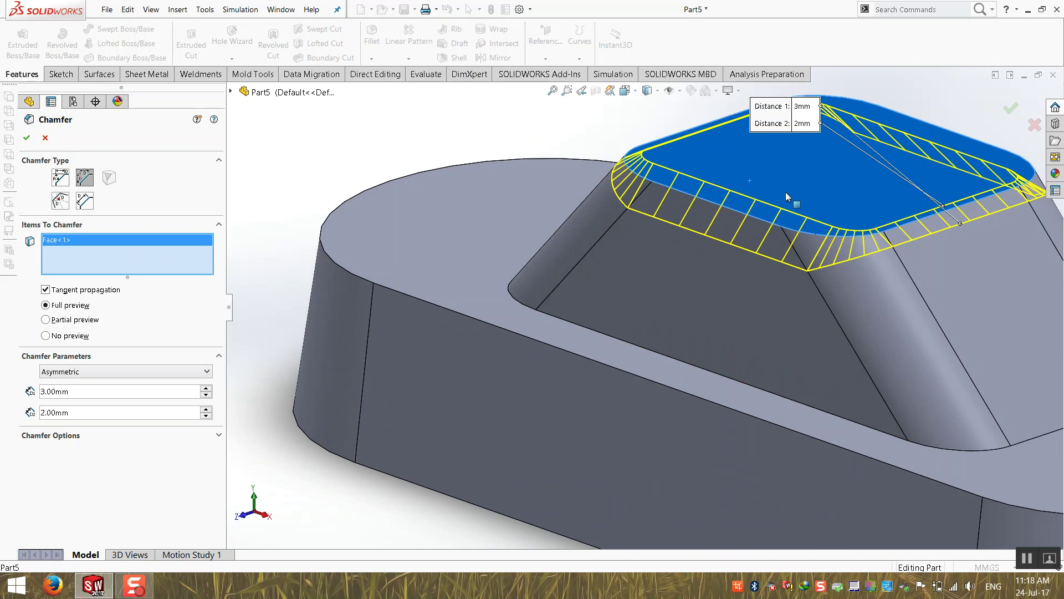
{"action": "scroll", "coordinate": [662, 228], "scroll_direction": "down", "scroll_amount": 5}
{"action": "left_click_drag", "start_coordinate": [75, 392], "coordinate": [1, 392]}
{"action": "type", "text": "5"}
{"action": "key", "text": "Tab"}
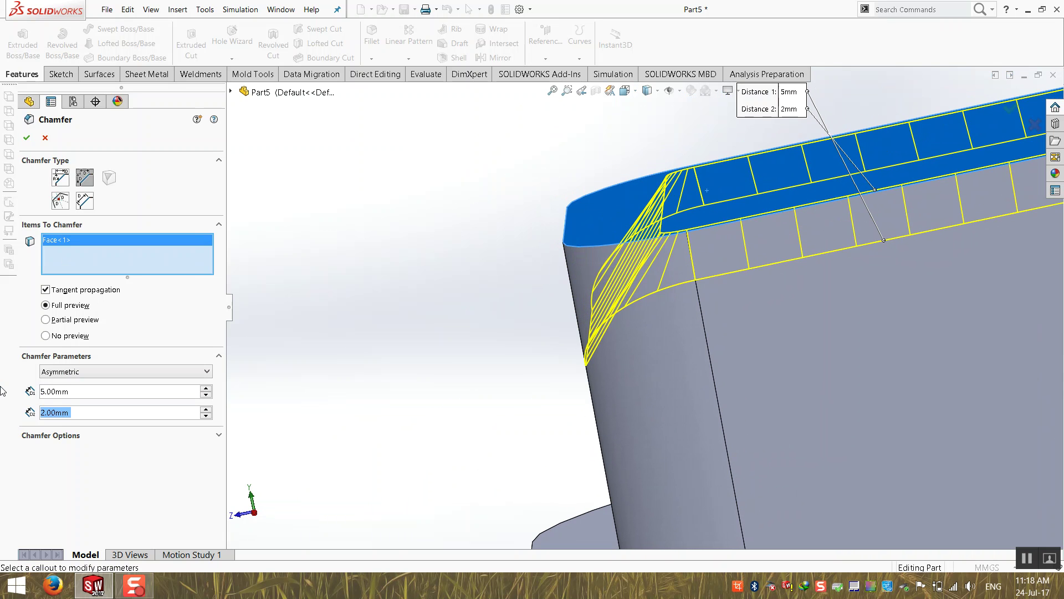
{"action": "type", "text": "1"}
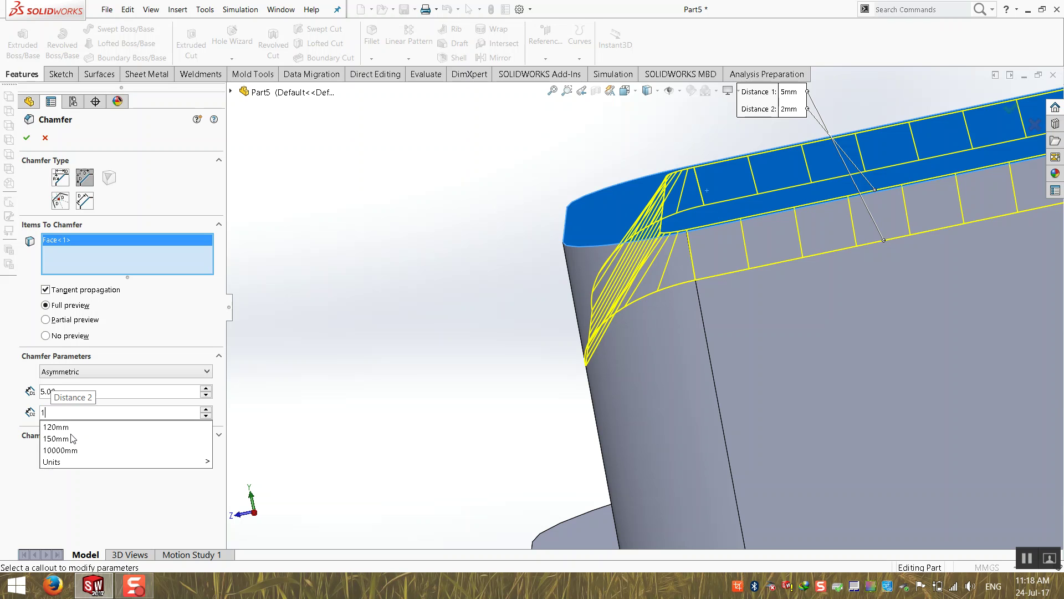
{"action": "key", "text": "Return"}
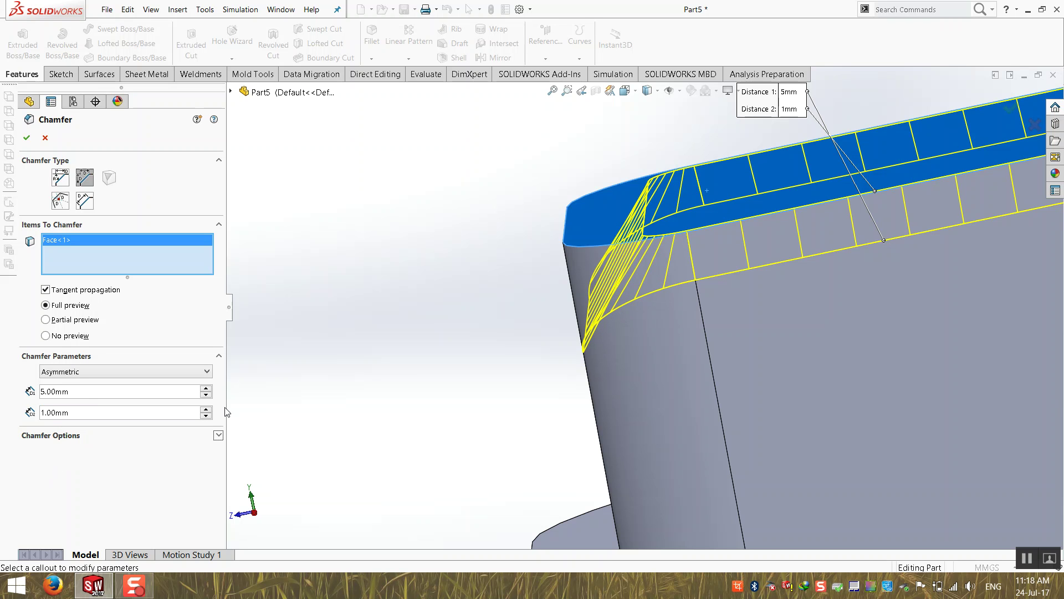
- Try second distances of 11 and 6 mm and a first distance of 2 mm on the top face, and cancel the chamfer
{"action": "left_click", "coordinate": [207, 409]}
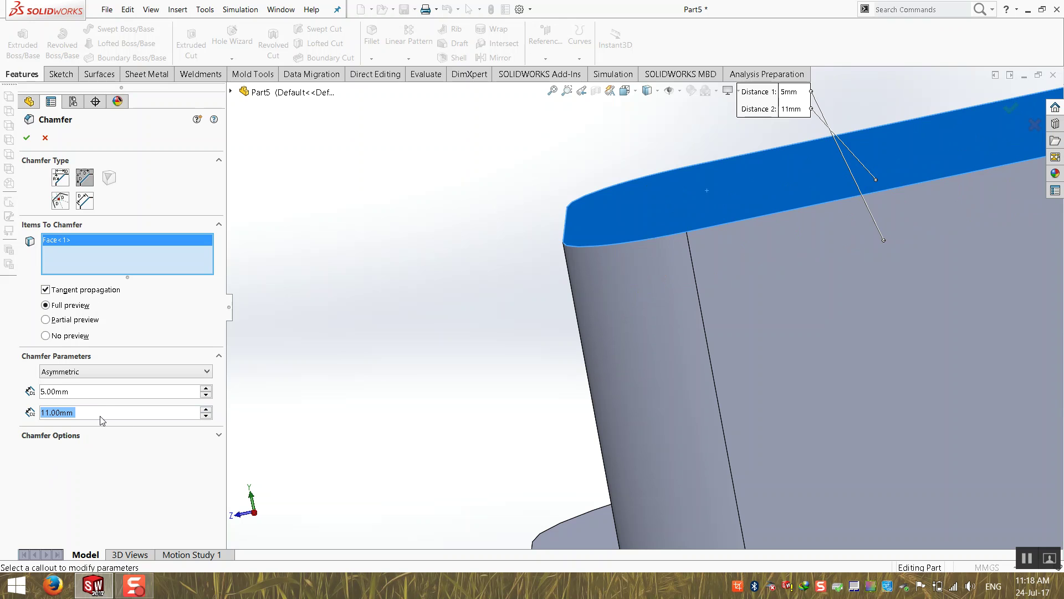
{"action": "type", "text": "6"}
{"action": "key", "text": "Return"}
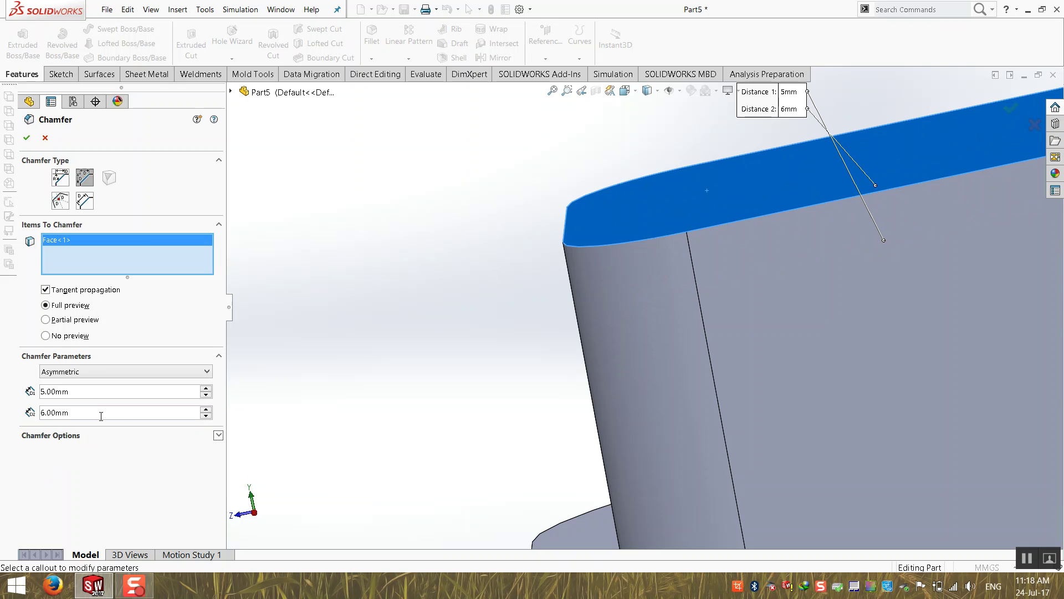
{"action": "double_click", "coordinate": [115, 397]}
{"action": "type", "text": "2"}
{"action": "key", "text": "Tab"}
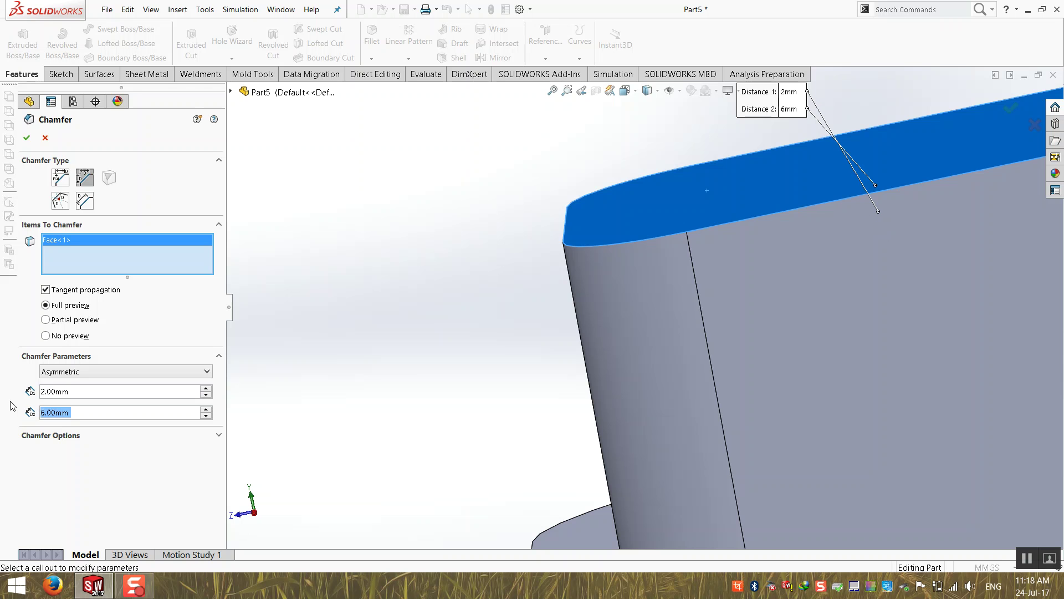
{"action": "left_click", "coordinate": [45, 137]}
{"action": "scroll", "coordinate": [602, 307], "scroll_direction": "up", "scroll_amount": 5}
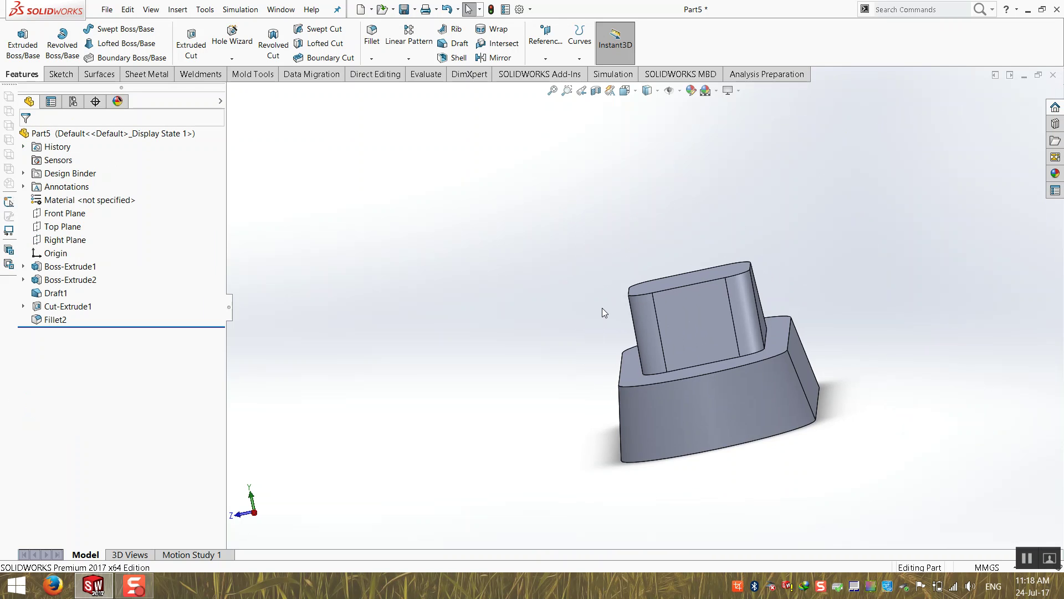
- Create a new document from the Part template
{"action": "left_click", "coordinate": [107, 10]}
{"action": "left_click", "coordinate": [127, 27]}
{"action": "left_click", "coordinate": [257, 172]}
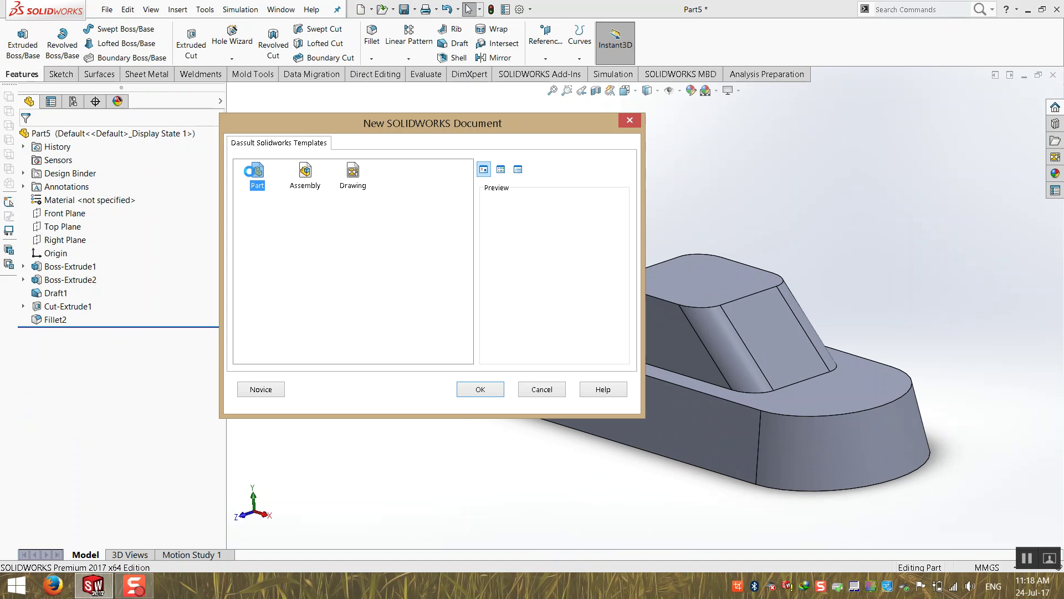
{"action": "left_click", "coordinate": [475, 385]}
- Sketch a center rectangle about 175 by 116 mm on the Top Plane, centred on the origin
{"action": "left_click", "coordinate": [23, 39]}
{"action": "left_click", "coordinate": [394, 315]}
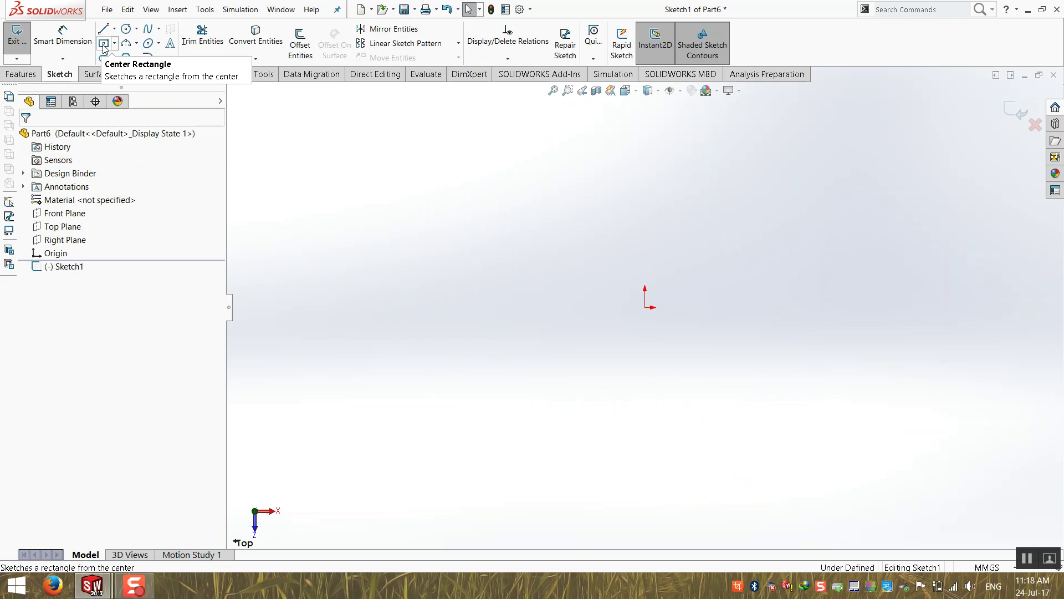
{"action": "left_click", "coordinate": [105, 43]}
{"action": "left_click", "coordinate": [645, 307]}
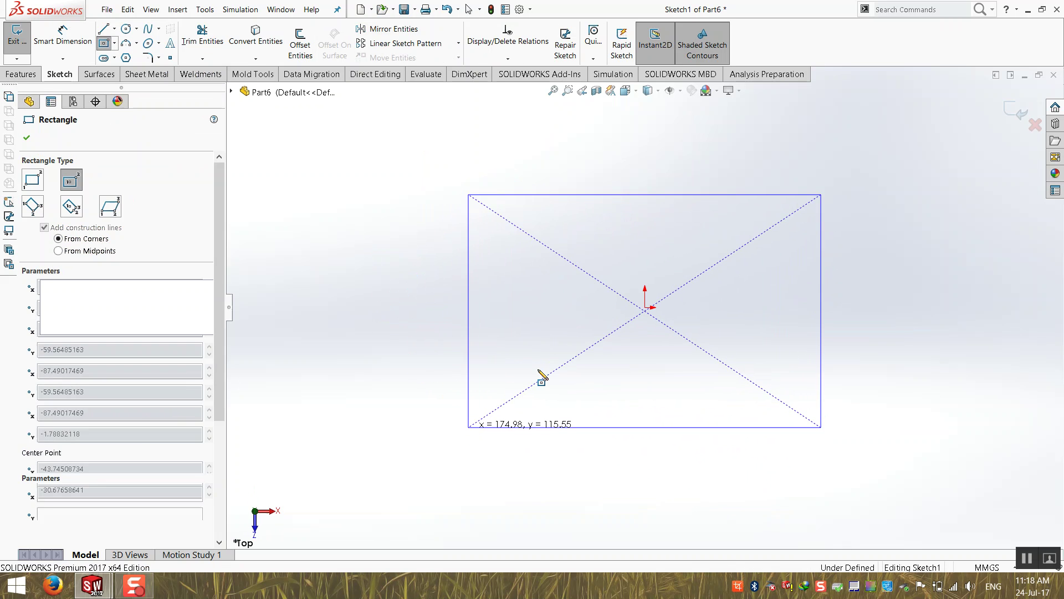
{"action": "left_click", "coordinate": [468, 427]}
- Finish the rectangle sketch and extrude it upward into a thick block, setting the height freehand
{"action": "left_click", "coordinate": [1015, 112]}
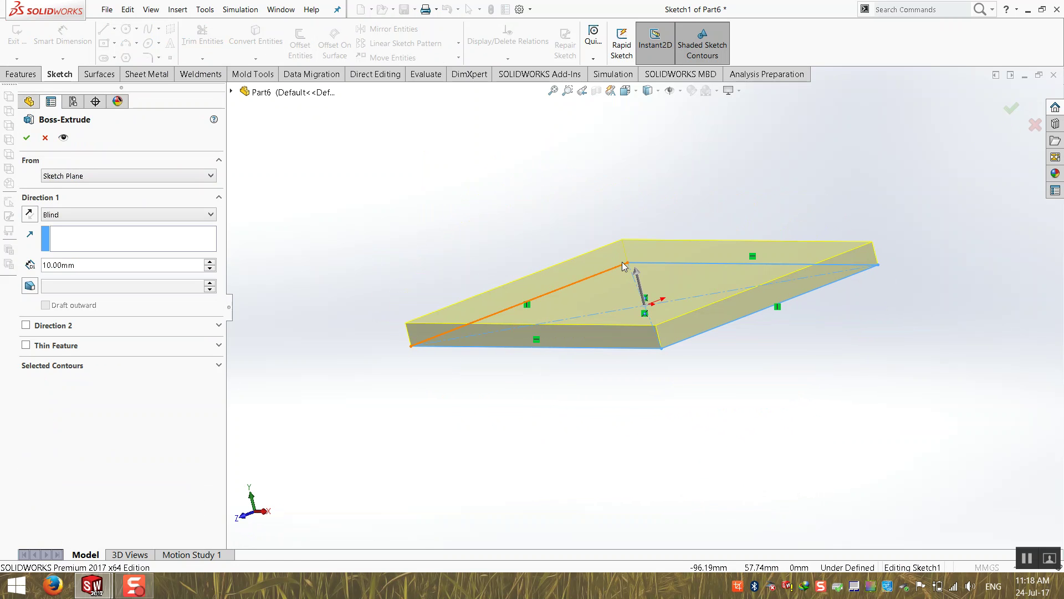
{"action": "left_click_drag", "start_coordinate": [638, 273], "coordinate": [611, 166]}
{"action": "key", "text": "Return"}
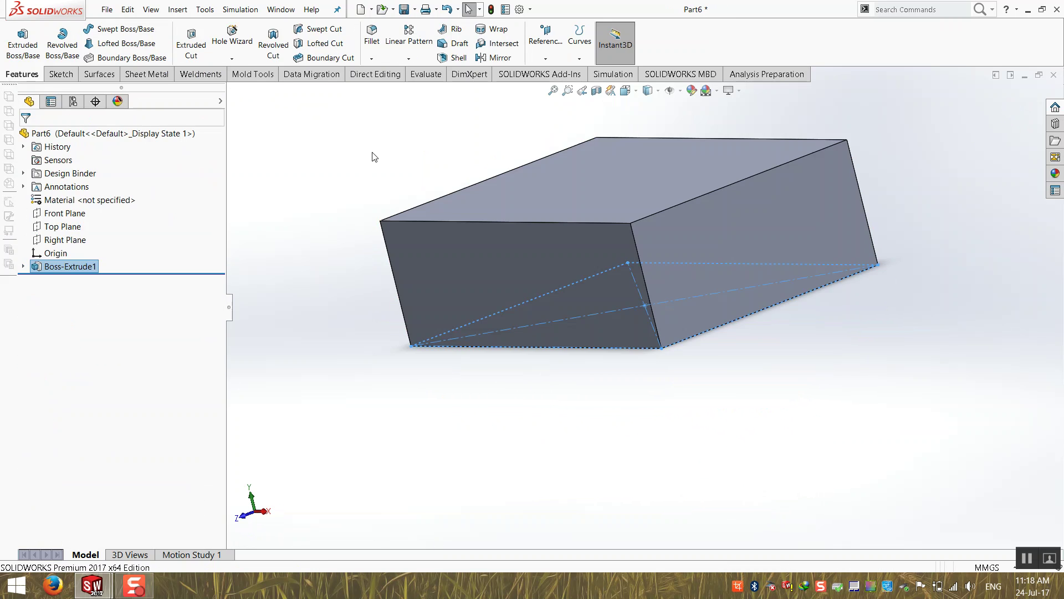
- Set up a chamfer on the upper front edge of the block
{"action": "left_click", "coordinate": [372, 58]}
{"action": "left_click", "coordinate": [383, 86]}
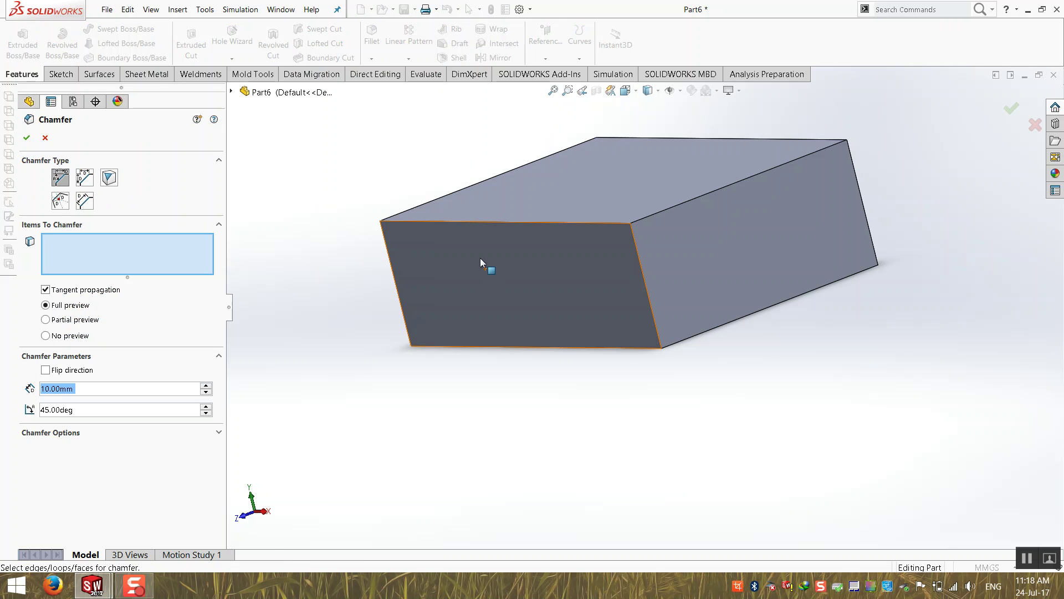
{"action": "left_click", "coordinate": [486, 222]}
{"action": "middle_click_drag", "start_coordinate": [486, 230], "coordinate": [514, 230]}
{"action": "scroll", "coordinate": [514, 229], "scroll_direction": "down", "scroll_amount": 5}
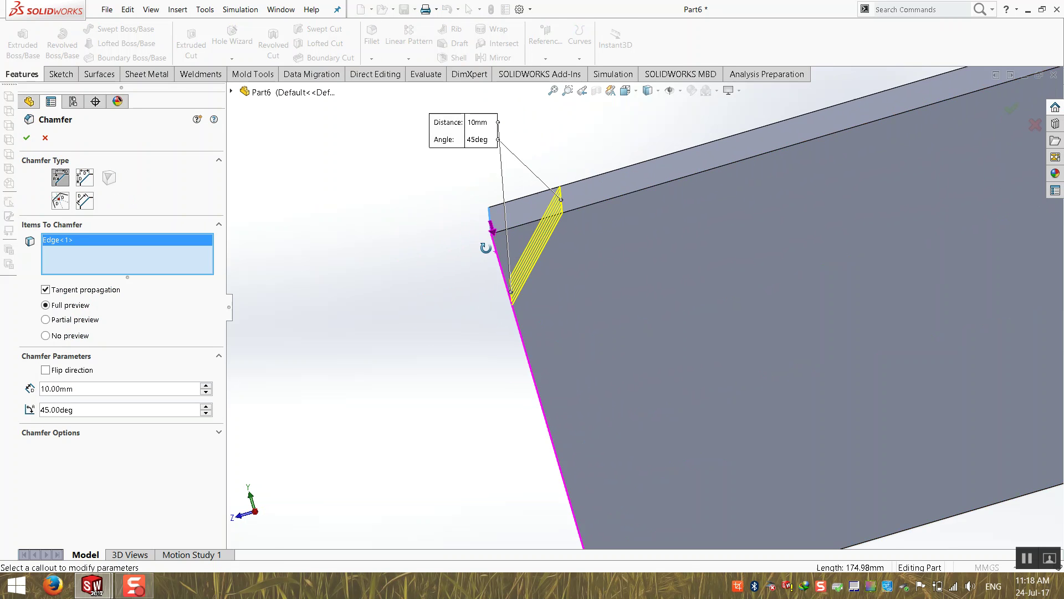
- Switch the block's chamfer to asymmetric distances and raise the first distance to 40 mm
{"action": "left_click", "coordinate": [84, 178]}
{"action": "left_click", "coordinate": [94, 381]}
{"action": "left_click", "coordinate": [93, 390]}
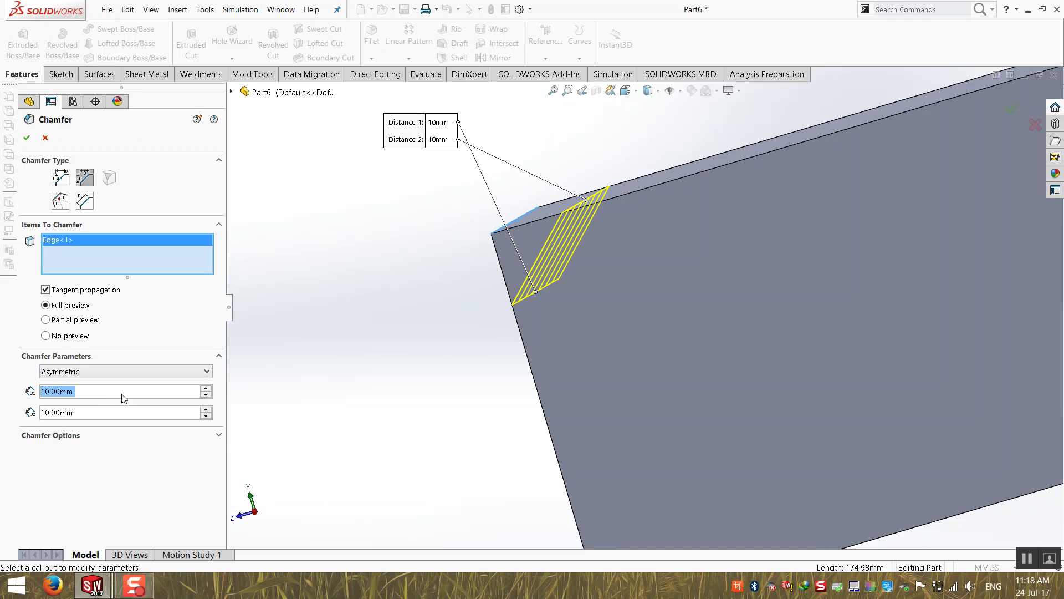
{"action": "left_click", "coordinate": [206, 389]}
{"action": "left_click", "coordinate": [206, 389]}
{"action": "left_click", "coordinate": [206, 390]}
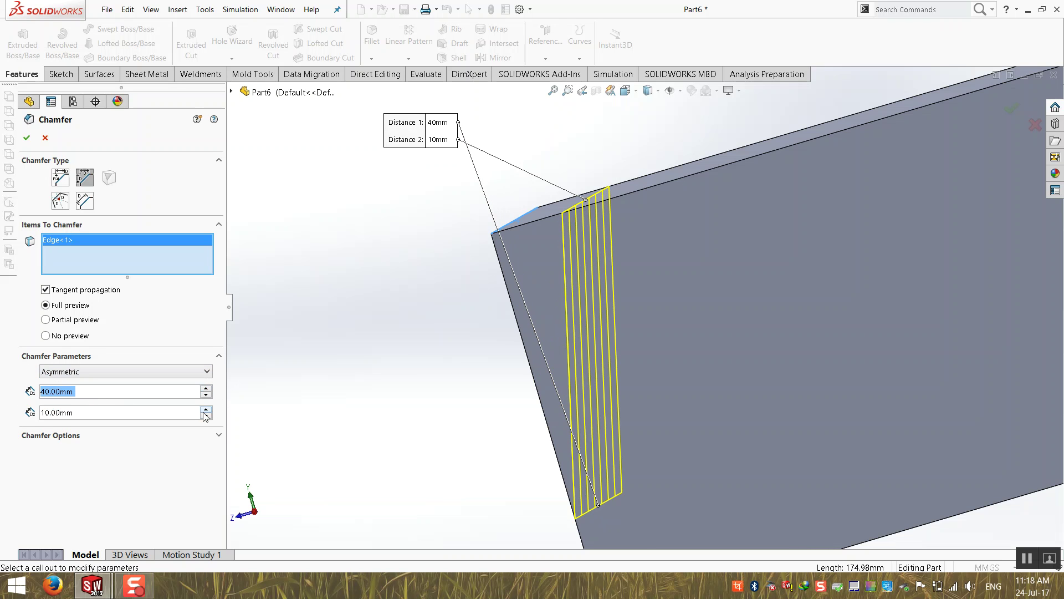
- Set the chamfer's second distance to 2 mm and accept the chamfer on the block
{"action": "left_click", "coordinate": [144, 411]}
{"action": "type", "text": "2"}
{"action": "key", "text": "Return"}
{"action": "middle_click_drag", "start_coordinate": [620, 288], "coordinate": [489, 297]}
{"action": "double_click", "coordinate": [68, 393]}
{"action": "key", "text": "Tab"}
{"action": "left_click", "coordinate": [26, 137]}
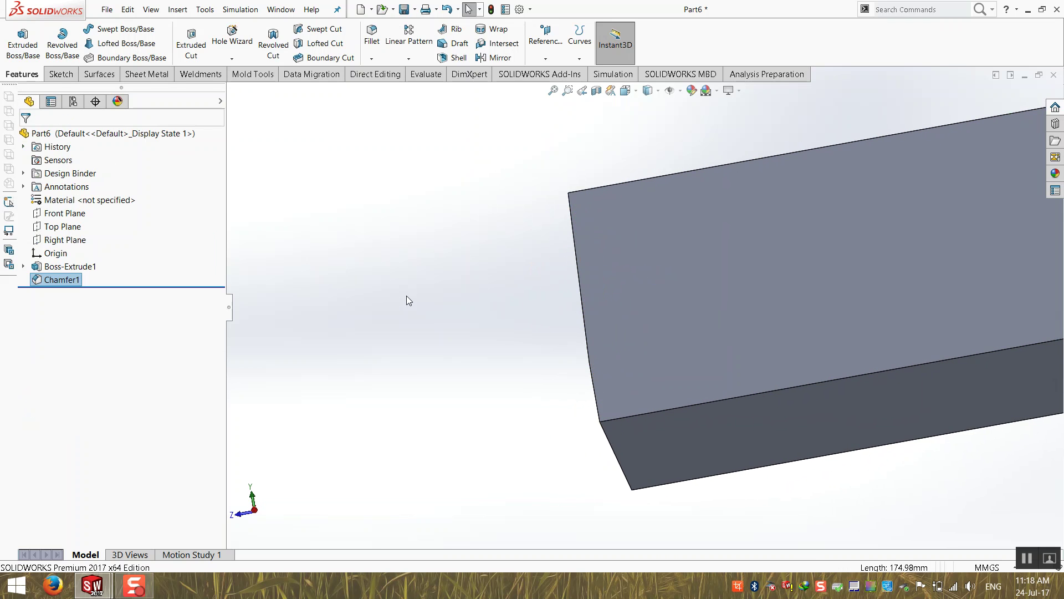
{"action": "key", "text": "ctrl+7"}
{"action": "middle_click_drag", "start_coordinate": [535, 373], "coordinate": [260, 342]}
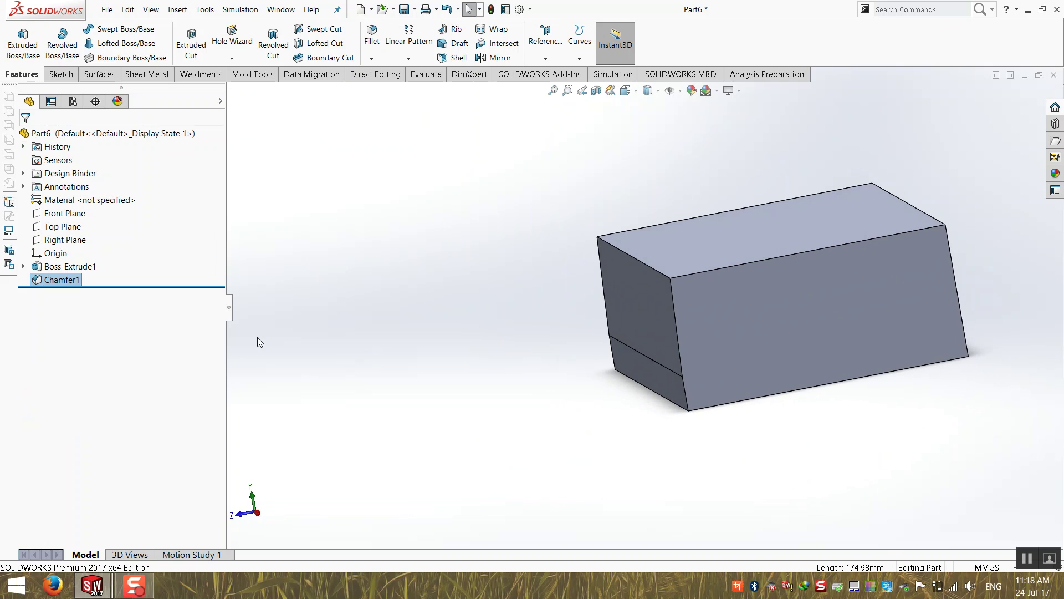
- Edit the block chamfer's model dimensions, setting the distance down the end face to 20 mm and along the top face to 30 mm
{"action": "left_click", "coordinate": [69, 282]}
{"action": "scroll", "coordinate": [619, 293], "scroll_direction": "down", "scroll_amount": 2}
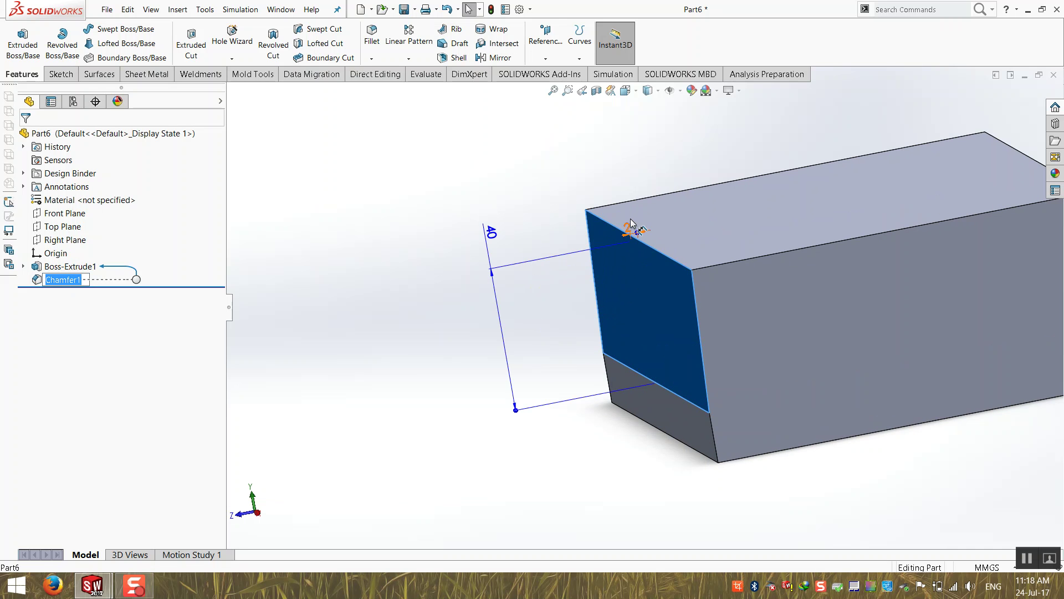
{"action": "left_click_drag", "start_coordinate": [631, 222], "coordinate": [557, 138]}
{"action": "left_click_drag", "start_coordinate": [498, 240], "coordinate": [532, 261]}
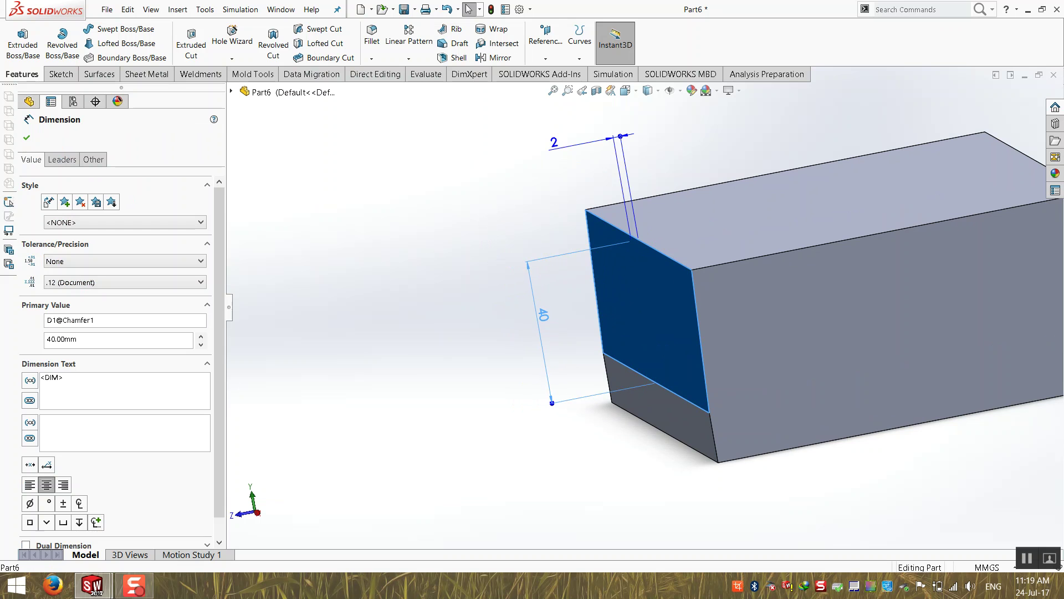
{"action": "double_click", "coordinate": [543, 316]}
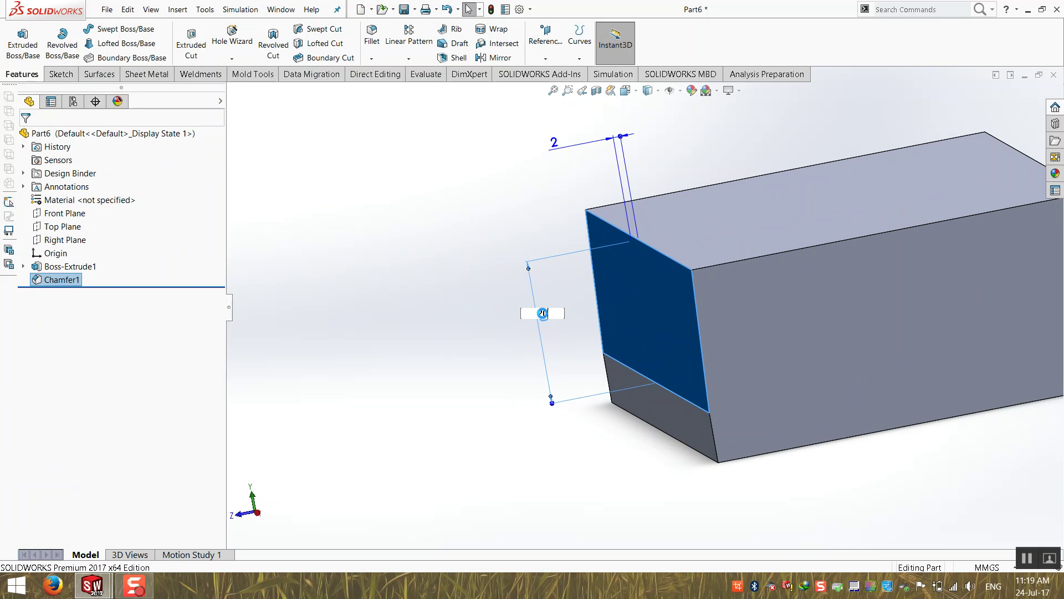
{"action": "key", "text": "Return"}
{"action": "double_click", "coordinate": [560, 142]}
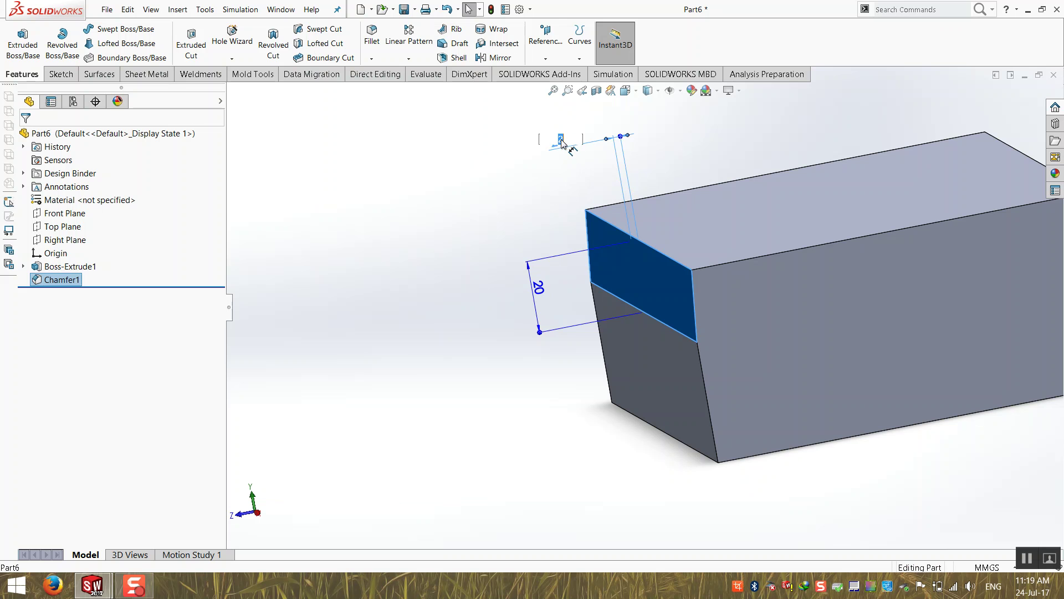
{"action": "key", "text": "Return"}
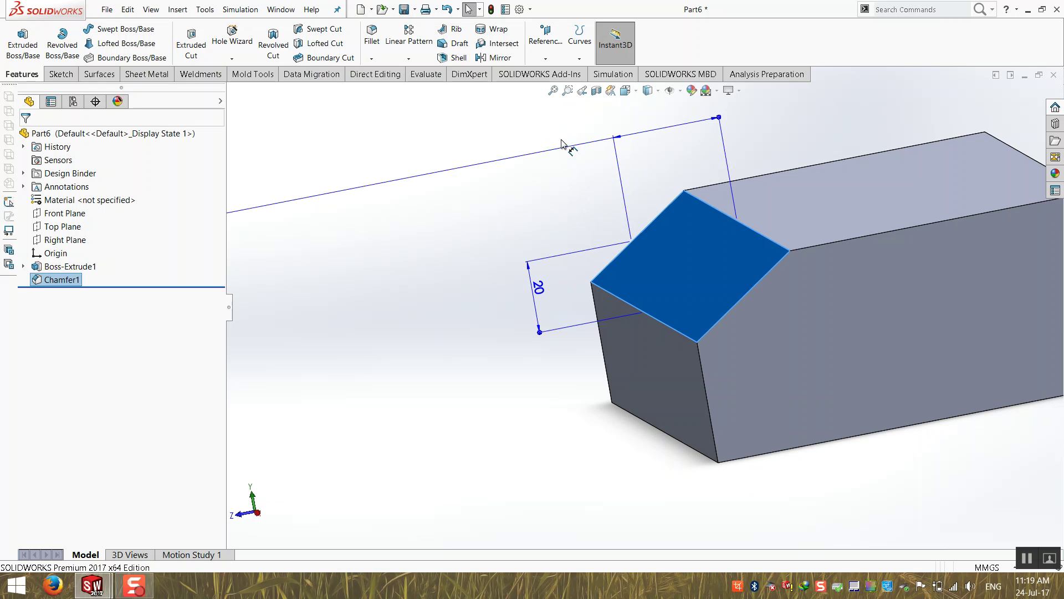
{"action": "left_click", "coordinate": [600, 230]}
{"action": "scroll", "coordinate": [600, 230], "scroll_direction": "up", "scroll_amount": 5}
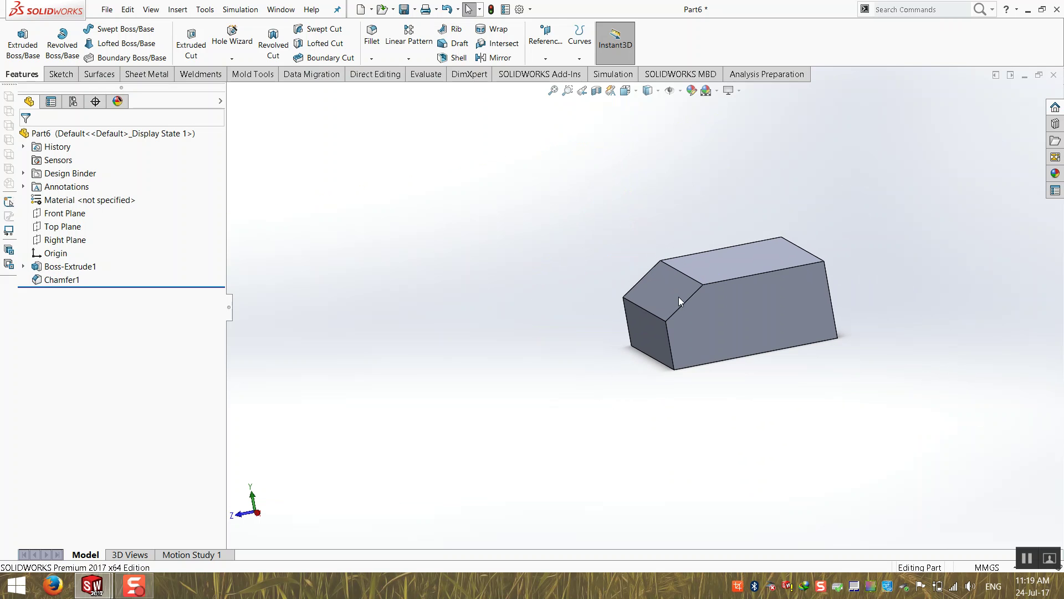
- Set the chamfer's distance along the block's top face to 50 mm
{"action": "left_click", "coordinate": [679, 297]}
{"action": "left_click_drag", "start_coordinate": [300, 302], "coordinate": [646, 228]}
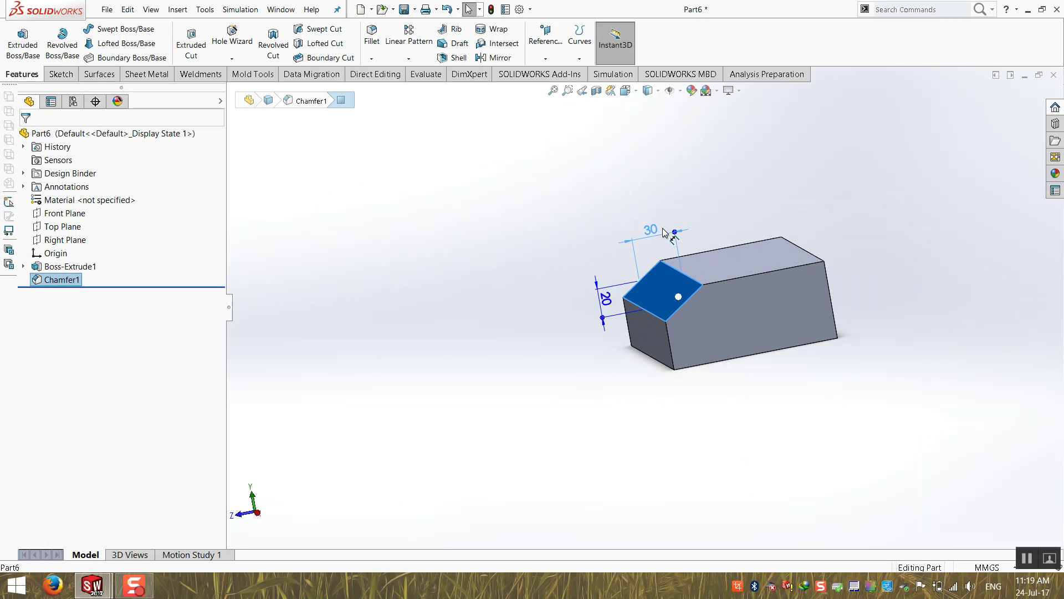
{"action": "double_click", "coordinate": [648, 228]}
{"action": "type", "text": "50"}
{"action": "key", "text": "Return"}
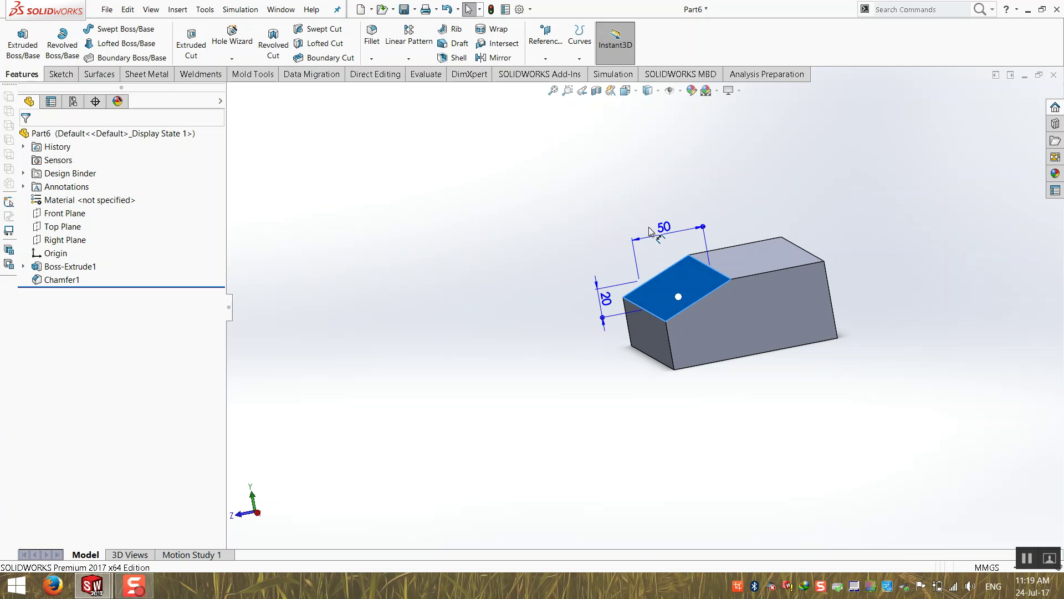
- Set the chamfer's distance along the block's top face to 80 mm
{"action": "double_click", "coordinate": [664, 227]}
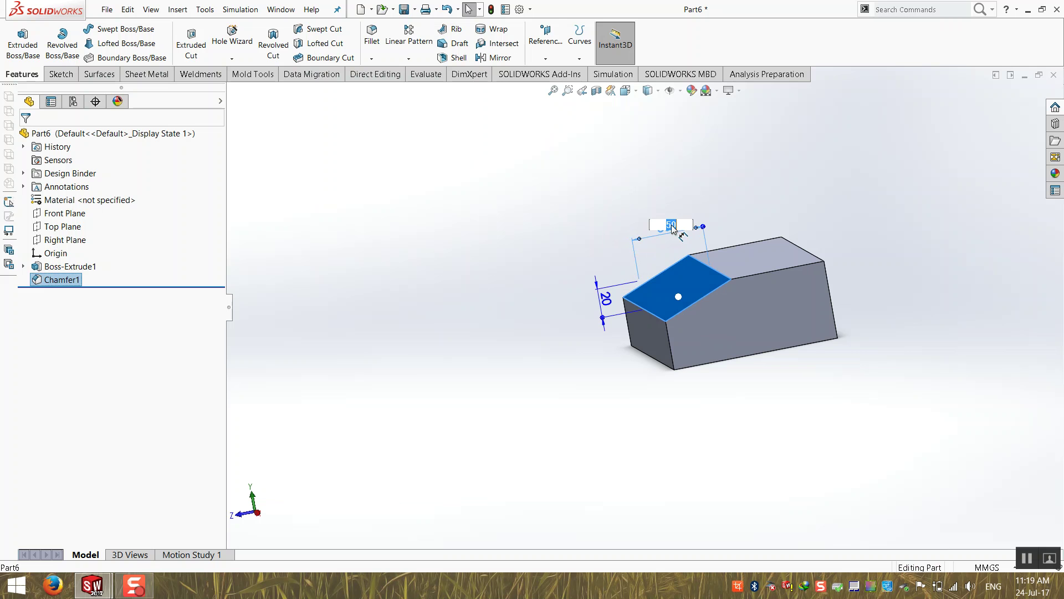
{"action": "type", "text": "80"}
{"action": "key", "text": "Return"}
{"action": "left_click", "coordinate": [580, 185]}
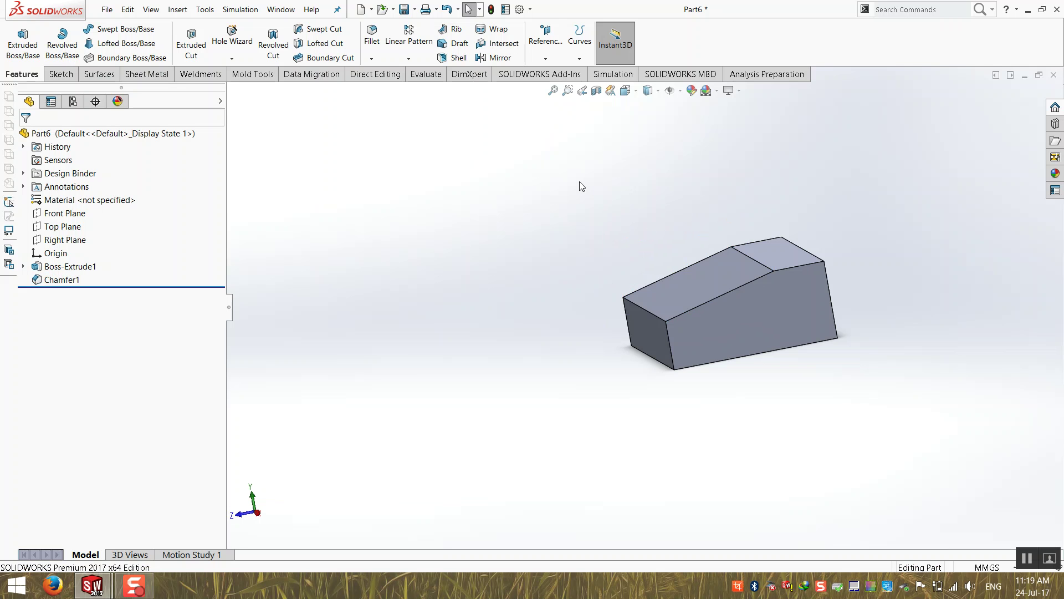
- Examine the block's chamfered slope from several angles and check which dimensions control it
{"action": "middle_click_drag", "start_coordinate": [571, 362], "coordinate": [613, 366]}
{"action": "scroll", "coordinate": [827, 312], "scroll_direction": "down", "scroll_amount": 3}
{"action": "middle_click_drag", "start_coordinate": [659, 310], "coordinate": [663, 320]}
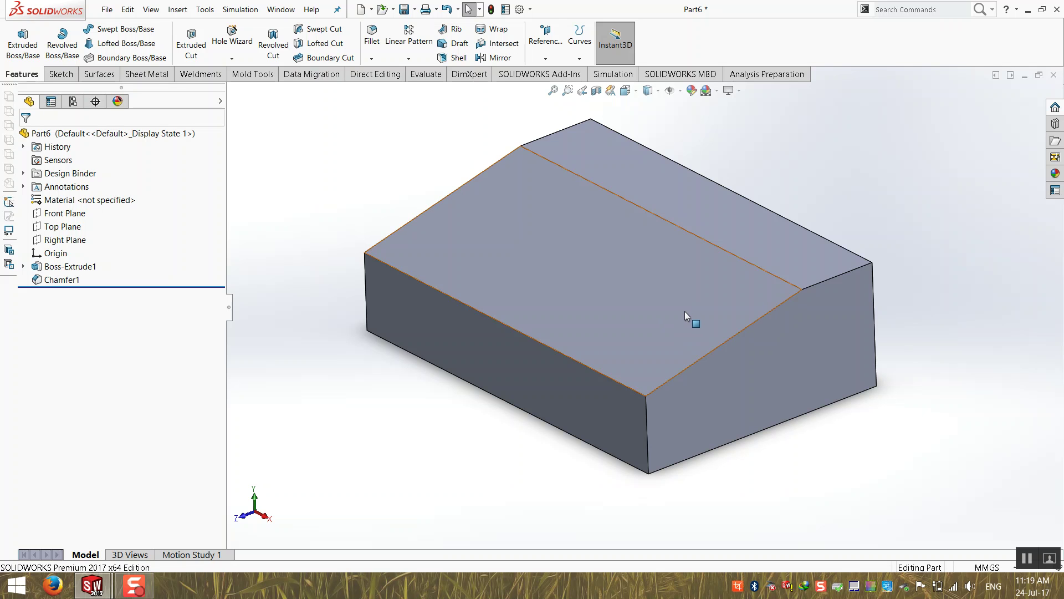
{"action": "scroll", "coordinate": [682, 307], "scroll_direction": "up", "scroll_amount": 2}
{"action": "middle_click_drag", "start_coordinate": [729, 265], "coordinate": [588, 274]}
{"action": "left_click", "coordinate": [588, 274]}
{"action": "middle_click_drag", "start_coordinate": [446, 251], "coordinate": [435, 216]}
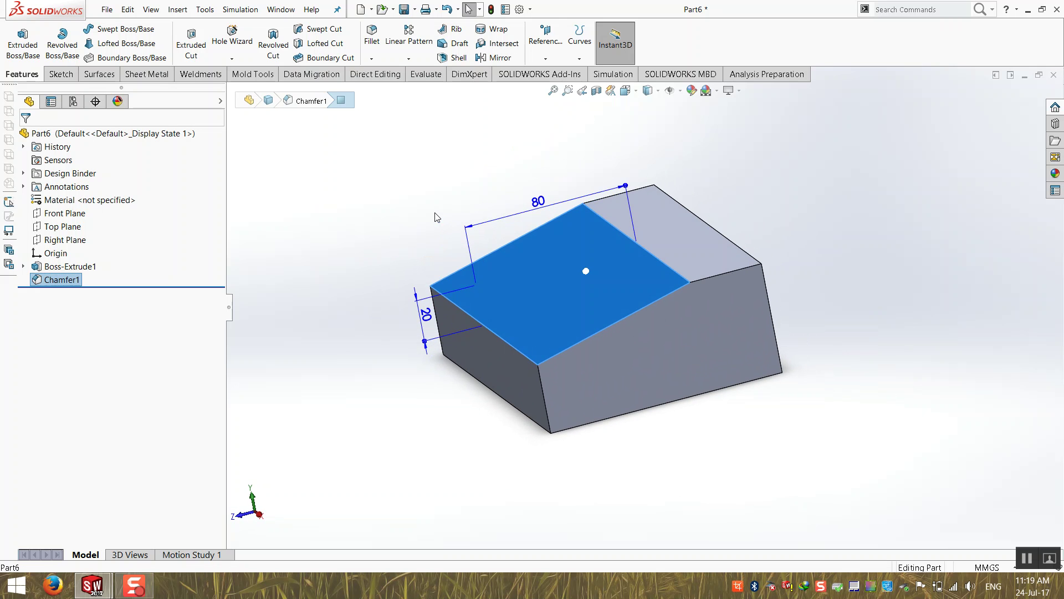
{"action": "left_click", "coordinate": [435, 217]}
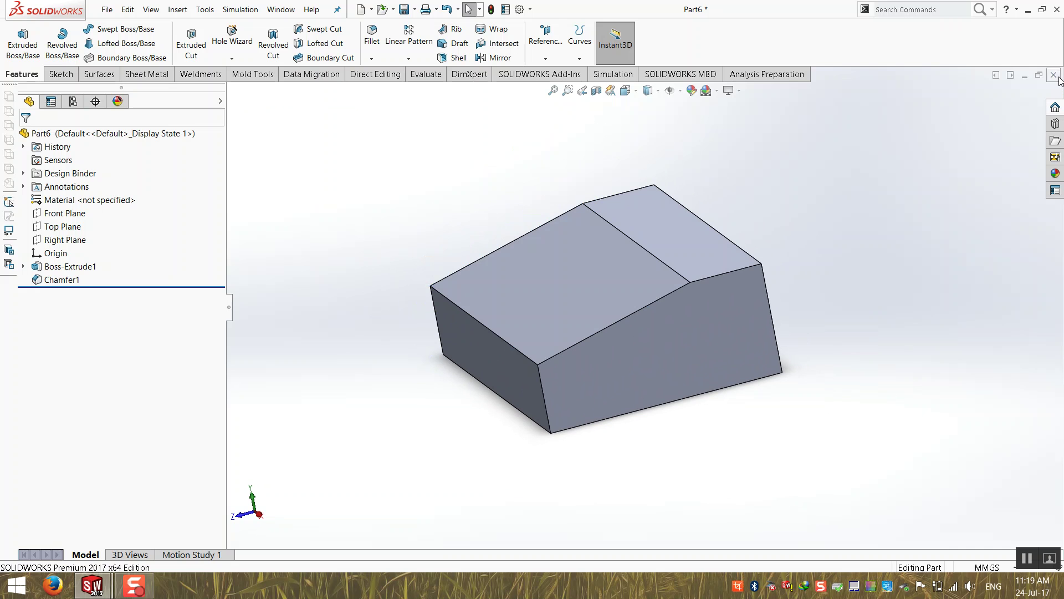
- Close the block part and return to the part with the sloped boss
{"action": "key", "text": "ctrl+w"}
{"action": "left_click", "coordinate": [488, 305]}
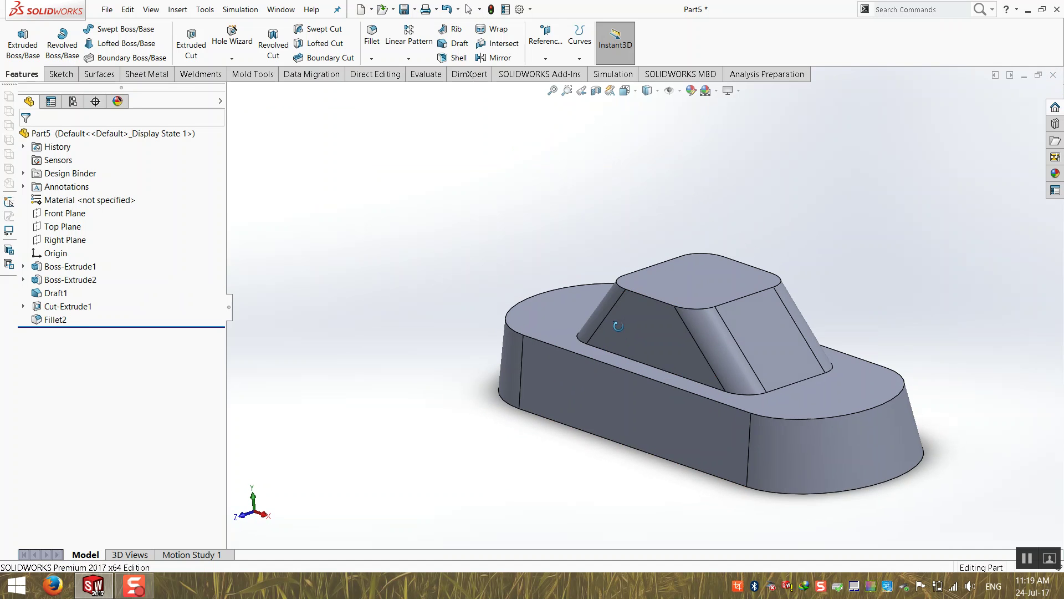
{"action": "scroll", "coordinate": [478, 183], "scroll_direction": "down", "scroll_amount": 3}
- Set up an angle-distance chamfer on the long edge where the sloped boss meets the base
{"action": "left_click", "coordinate": [409, 58]}
{"action": "left_click", "coordinate": [371, 58]}
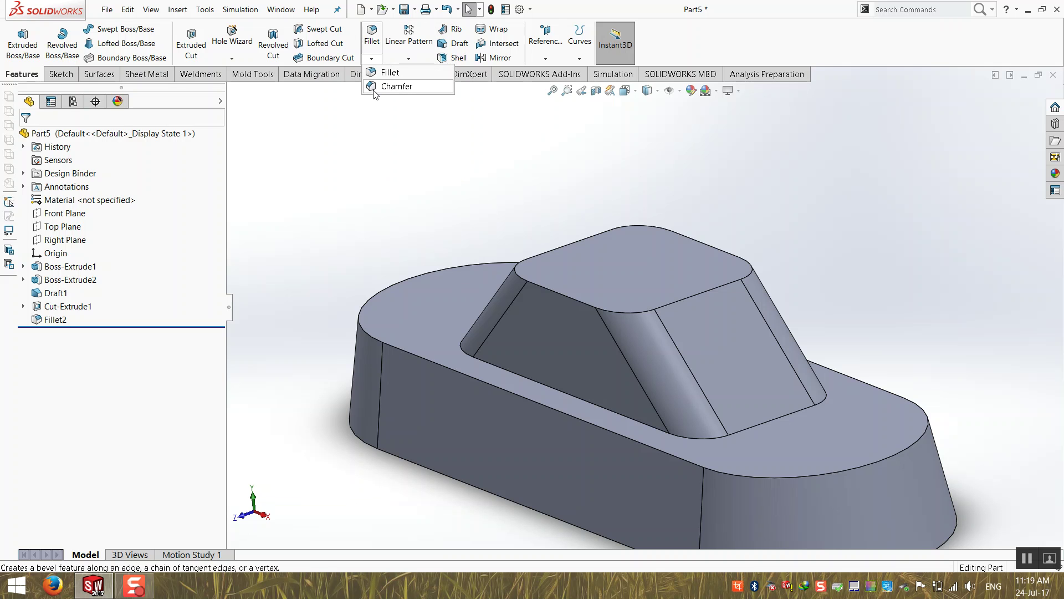
{"action": "left_click", "coordinate": [390, 85]}
{"action": "middle_click_drag", "start_coordinate": [522, 331], "coordinate": [577, 365]}
{"action": "left_click", "coordinate": [549, 392]}
{"action": "left_click", "coordinate": [549, 391]}
{"action": "left_click", "coordinate": [548, 370]}
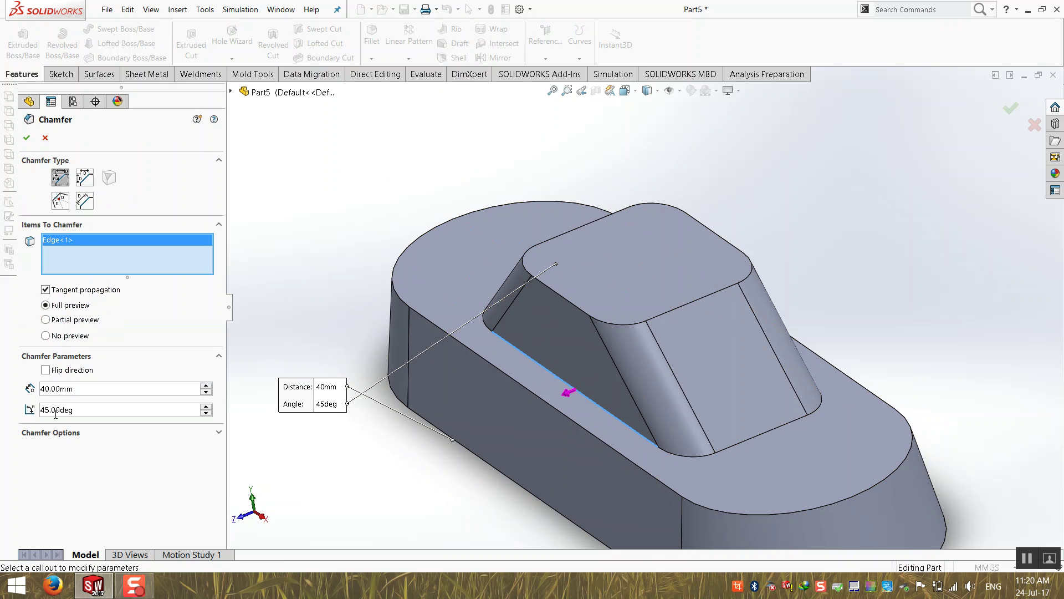
{"action": "left_click", "coordinate": [84, 177]}
{"action": "left_click", "coordinate": [60, 177]}
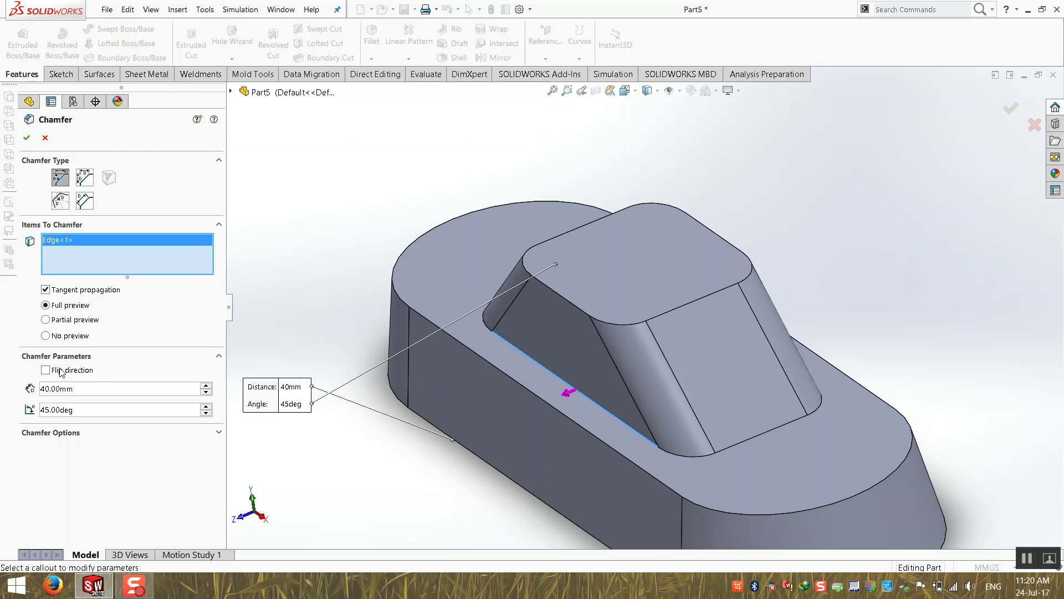
- Set the boss chamfer's distance to 5 mm and accept it after checking the preview
{"action": "left_click_drag", "start_coordinate": [97, 388], "coordinate": [36, 390]}
{"action": "type", "text": "5"}
{"action": "key", "text": "Return"}
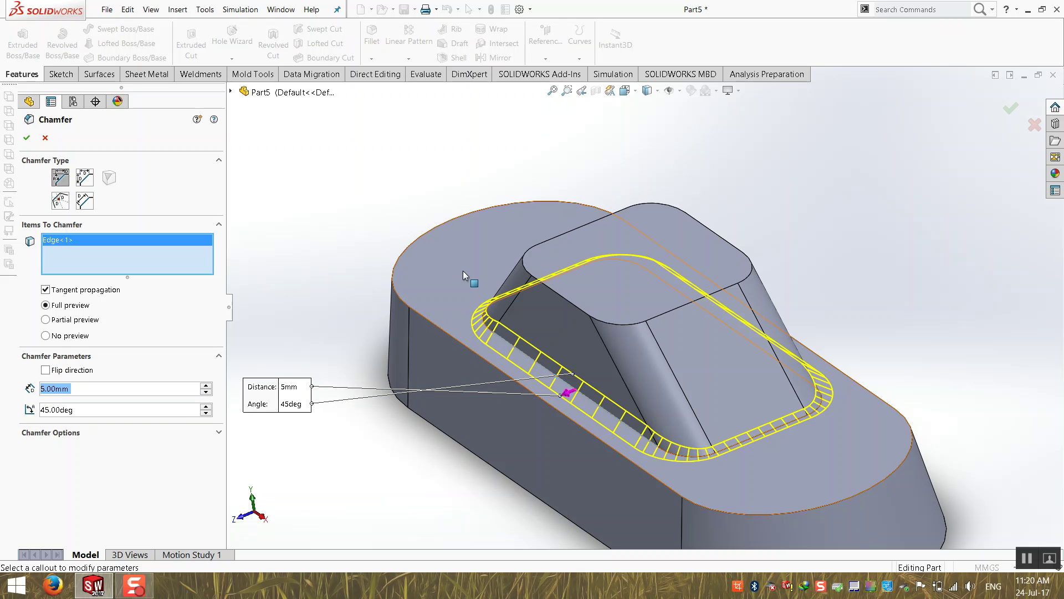
{"action": "middle_click_drag", "start_coordinate": [408, 235], "coordinate": [408, 397]}
{"action": "scroll", "coordinate": [408, 397], "scroll_direction": "up", "scroll_amount": 3}
{"action": "middle_click_drag", "start_coordinate": [475, 382], "coordinate": [593, 357]}
- Switch the model display to shaded without edges and back to shaded with edges
{"action": "left_click", "coordinate": [649, 96]}
{"action": "left_click", "coordinate": [645, 150]}
{"action": "scroll", "coordinate": [554, 349], "scroll_direction": "down", "scroll_amount": 4}
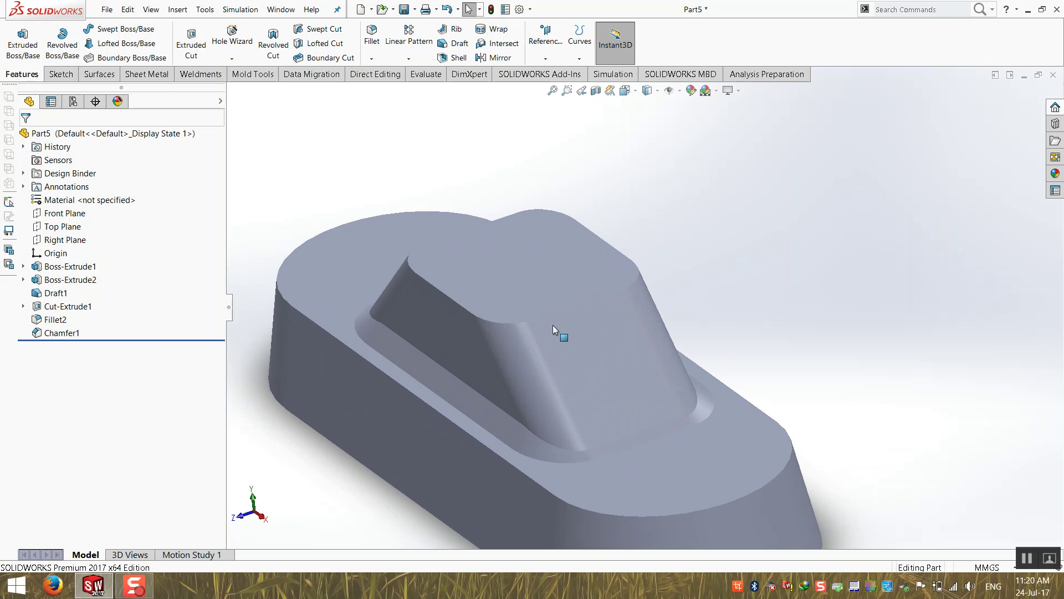
{"action": "left_click", "coordinate": [647, 90]}
{"action": "left_click", "coordinate": [648, 106]}
{"action": "left_click", "coordinate": [647, 91]}
- Start a fillet, try two edges along the inner side of the boss chamfer, and clear the selection
{"action": "left_click", "coordinate": [371, 33]}
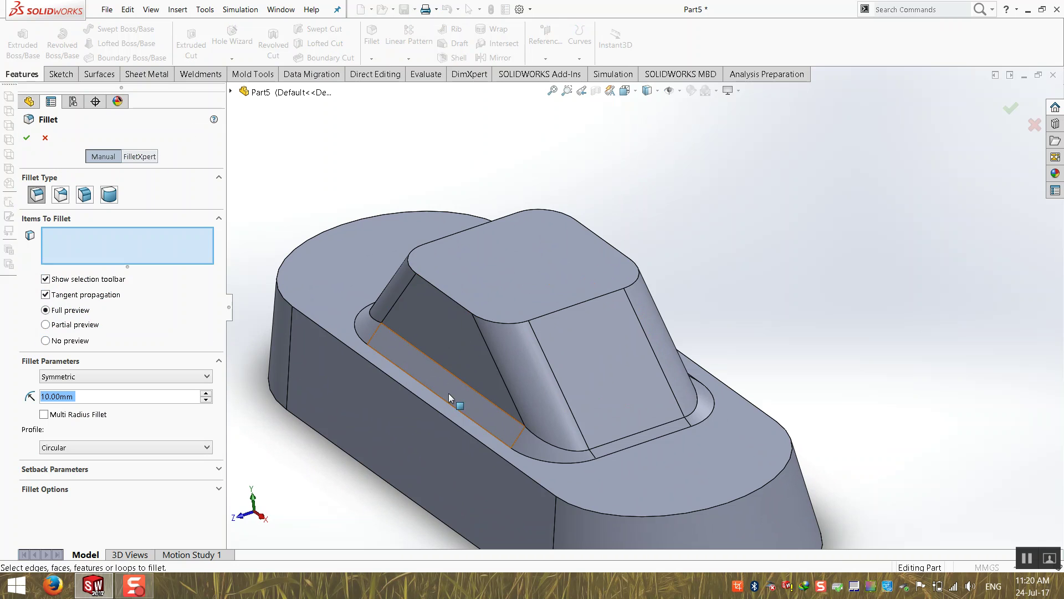
{"action": "left_click", "coordinate": [464, 385]}
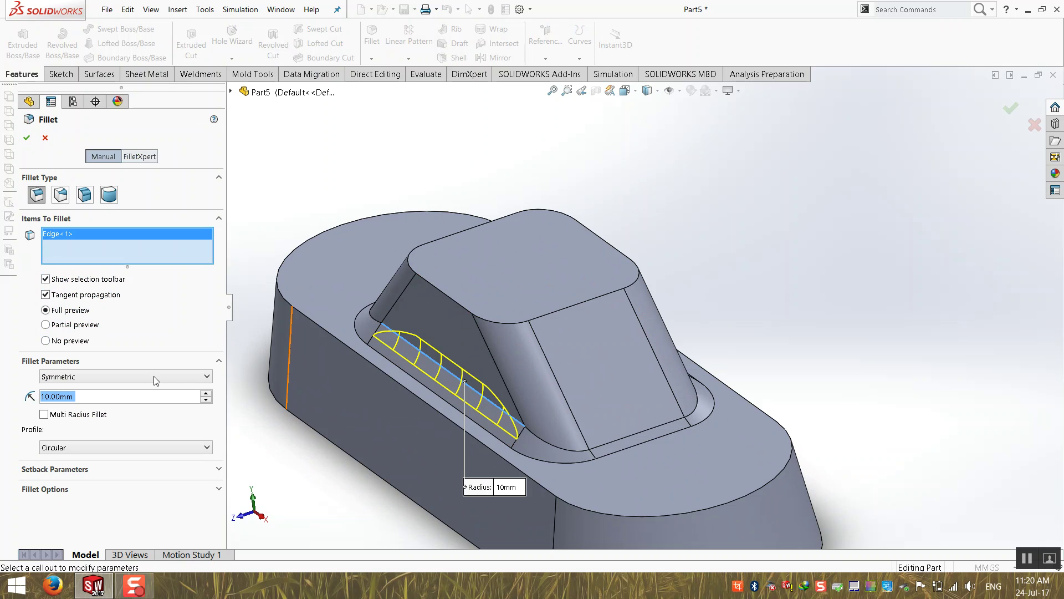
{"action": "scroll", "coordinate": [389, 462], "scroll_direction": "up", "scroll_amount": 1}
{"action": "scroll", "coordinate": [643, 309], "scroll_direction": "up", "scroll_amount": 1}
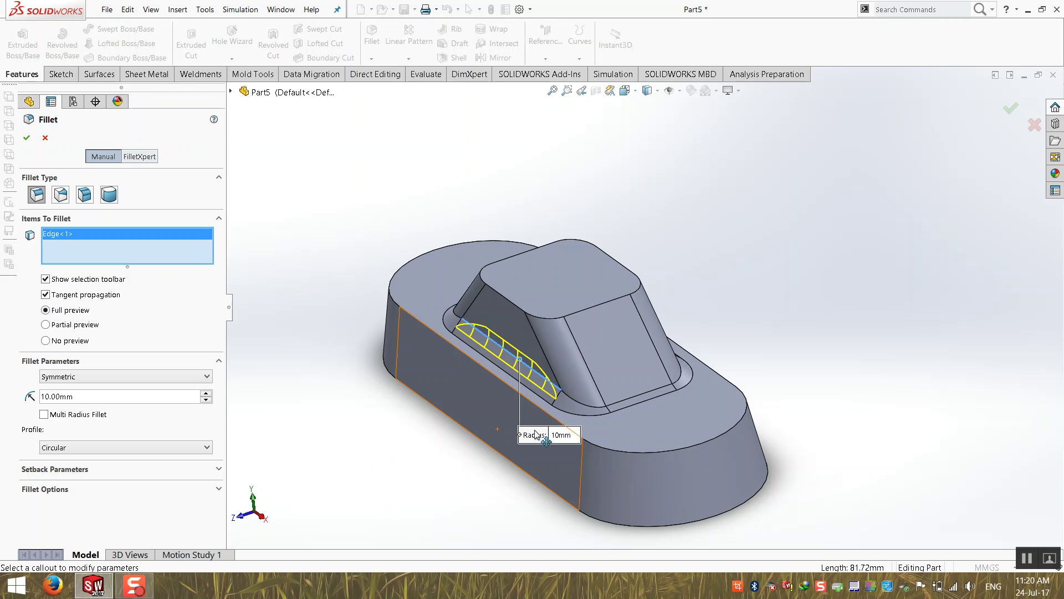
{"action": "left_click", "coordinate": [587, 407]}
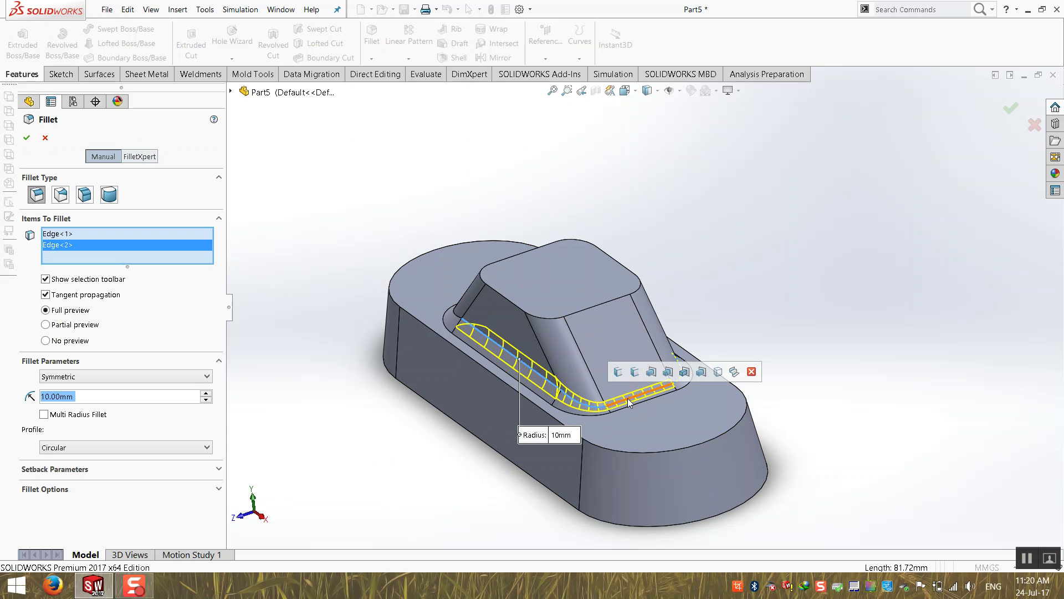
{"action": "scroll", "coordinate": [487, 377], "scroll_direction": "down", "scroll_amount": 2}
{"action": "right_click", "coordinate": [211, 250]}
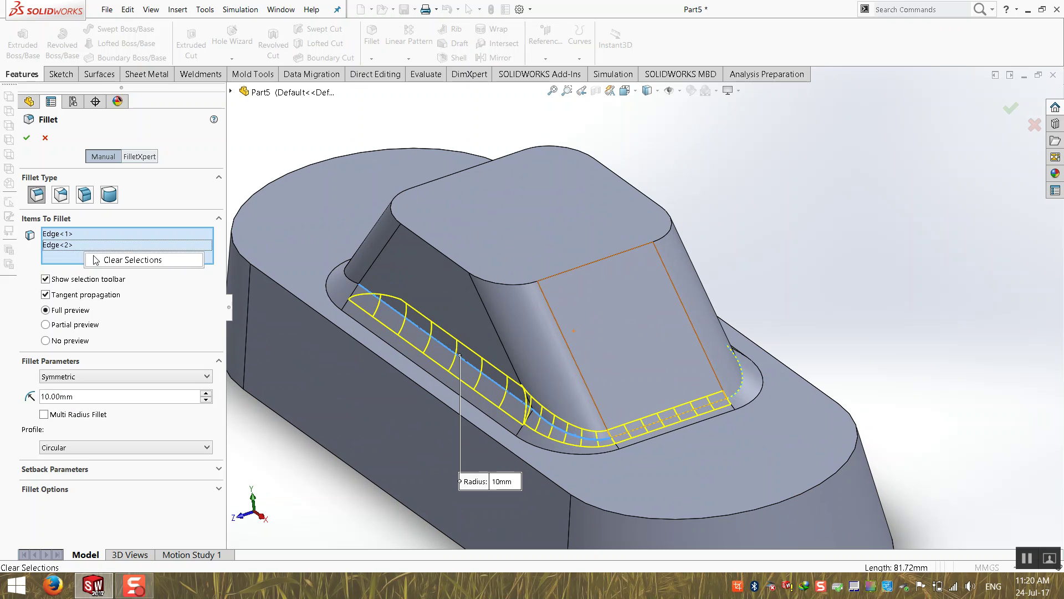
{"action": "left_click", "coordinate": [244, 260]}
- Try selecting the fillet edges as a loop from the boss's long lower edge, and clear the selection
{"action": "right_click", "coordinate": [454, 355]}
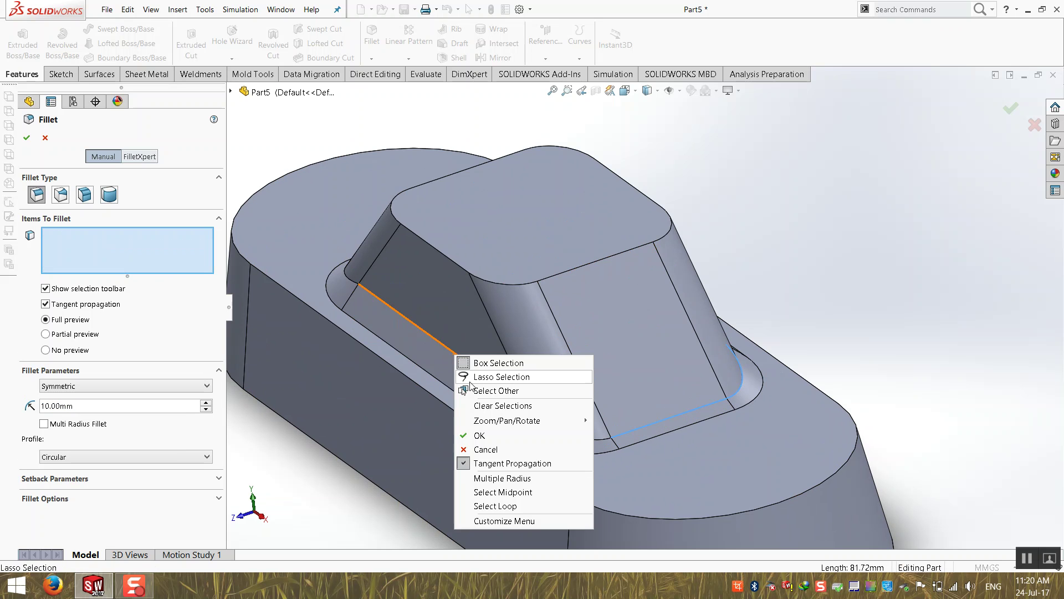
{"action": "left_click", "coordinate": [525, 506]}
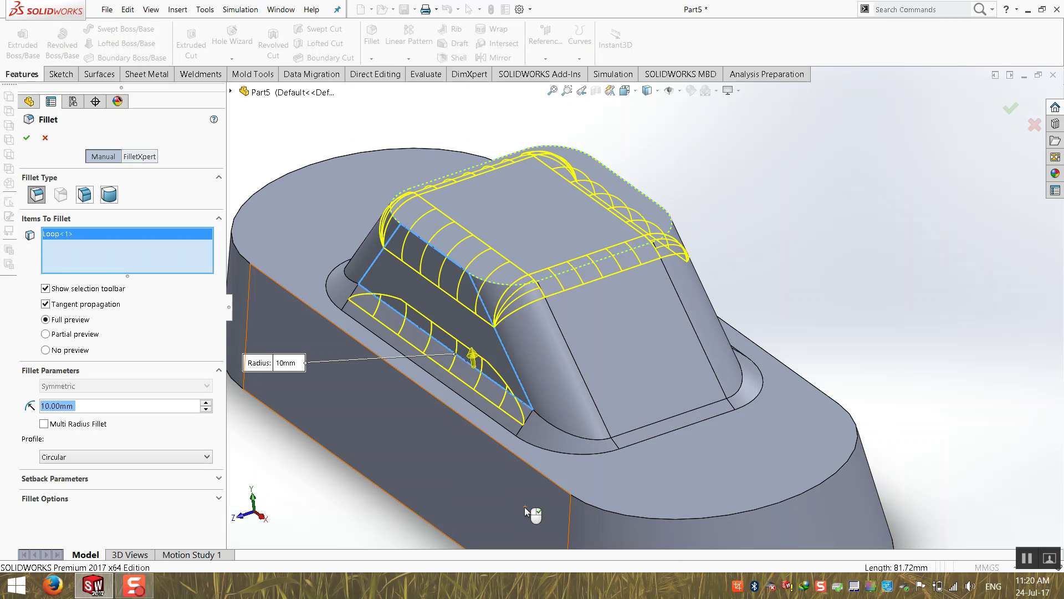
{"action": "left_click", "coordinate": [468, 377]}
{"action": "right_click", "coordinate": [78, 250]}
{"action": "left_click", "coordinate": [111, 259]}
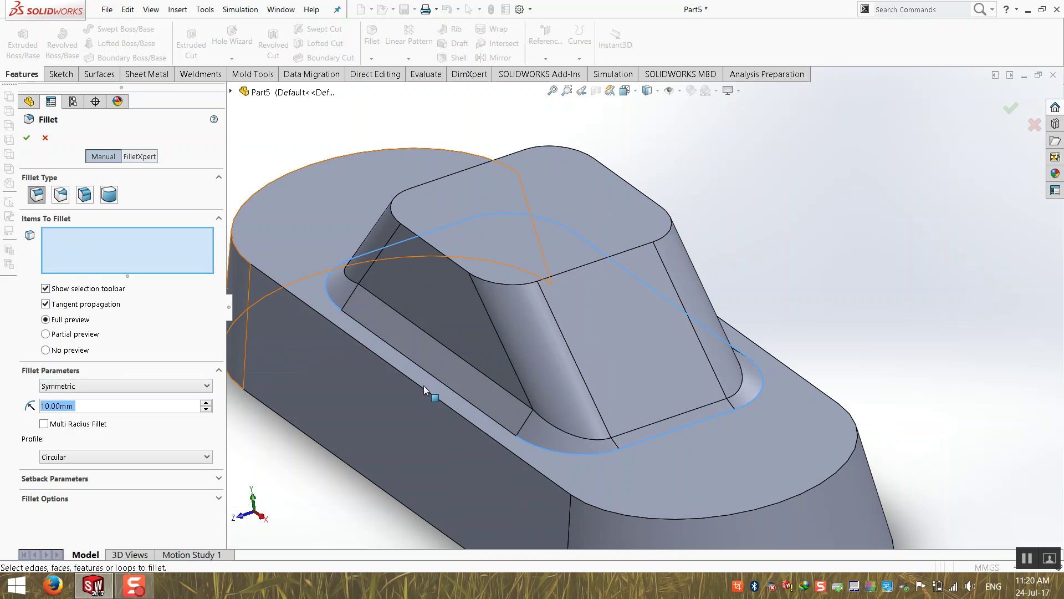
- Select the five edges where the sloped boss meets its chamfer, one by one, for a symmetric fillet of 10 mm radius
{"action": "left_click", "coordinate": [521, 404]}
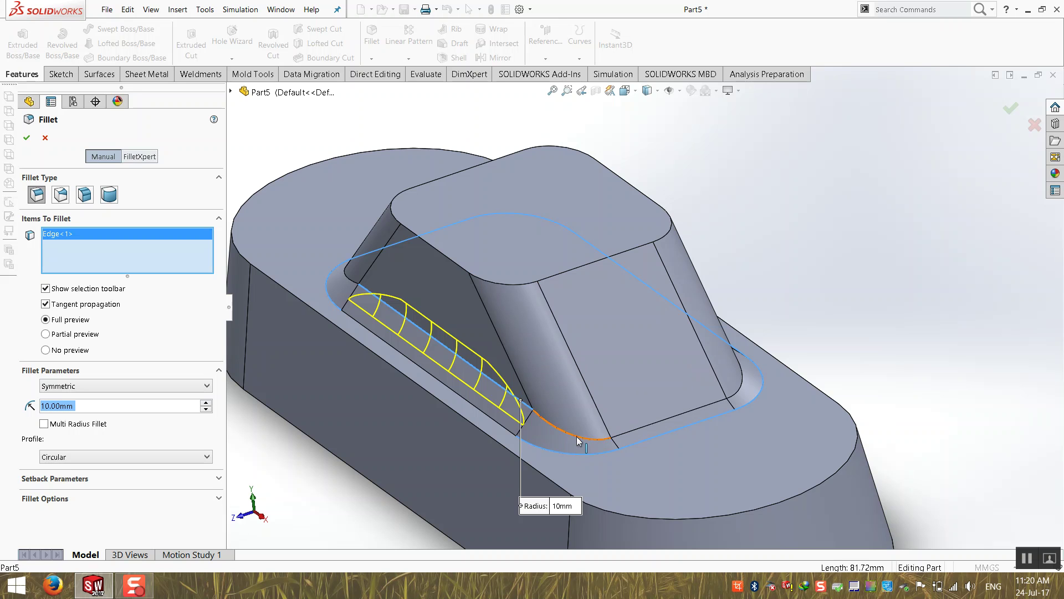
{"action": "left_click", "coordinate": [635, 435]}
{"action": "middle_click_drag", "start_coordinate": [666, 430], "coordinate": [717, 380]}
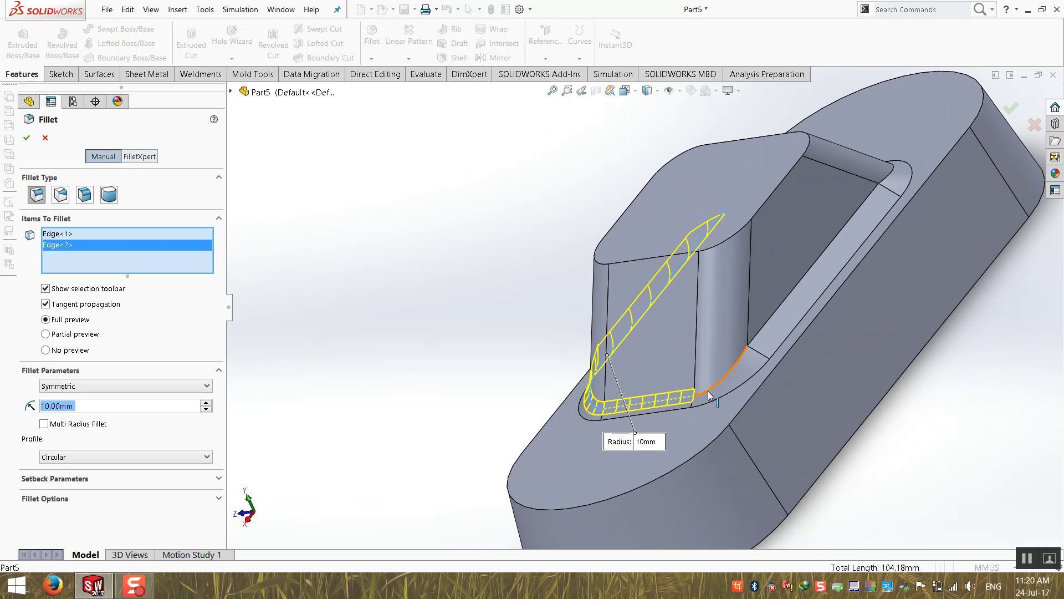
{"action": "left_click", "coordinate": [718, 379]}
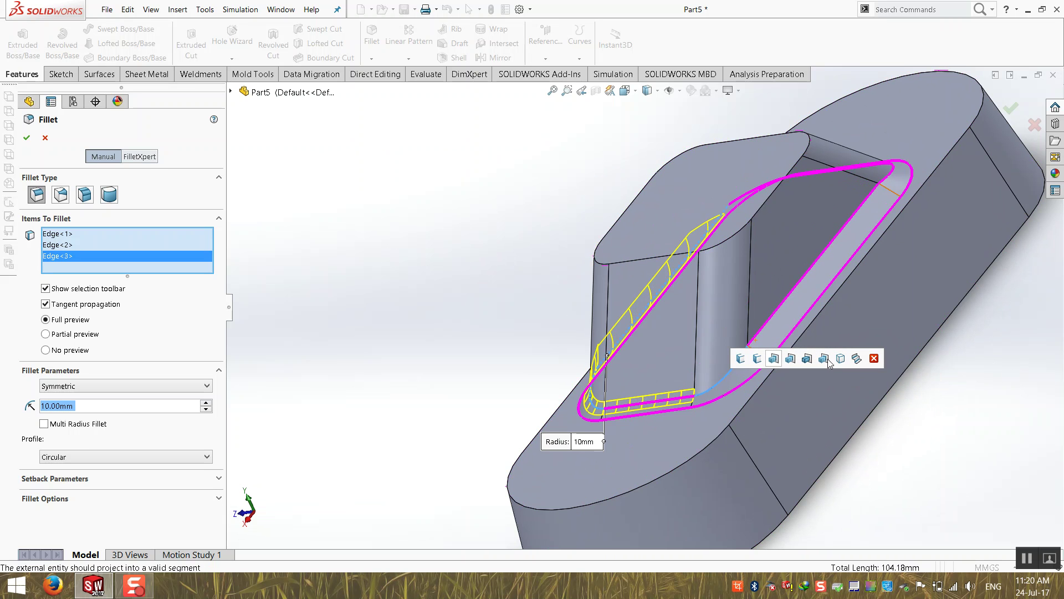
{"action": "left_click", "coordinate": [757, 334]}
{"action": "middle_click_drag", "start_coordinate": [758, 333], "coordinate": [843, 295]}
{"action": "scroll", "coordinate": [843, 295], "scroll_direction": "down", "scroll_amount": 5}
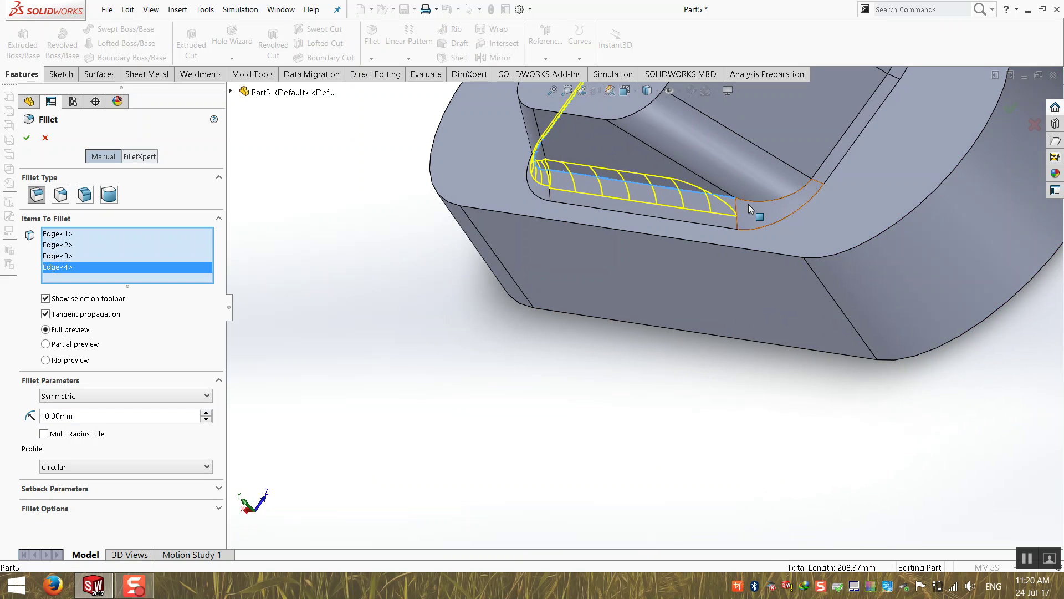
{"action": "left_click", "coordinate": [764, 203]}
{"action": "scroll", "coordinate": [558, 244], "scroll_direction": "up", "scroll_amount": 5}
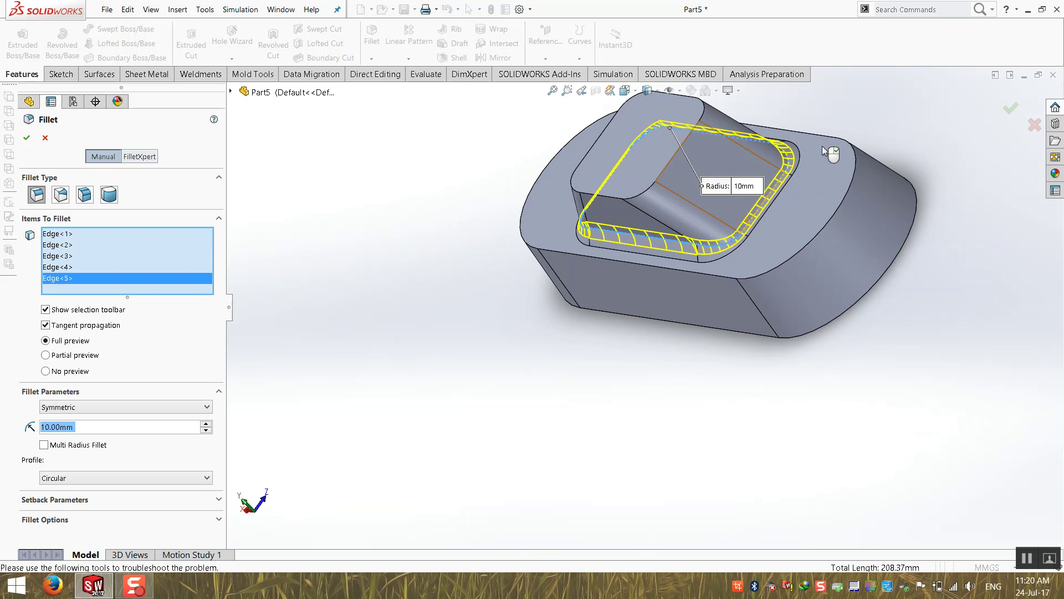
{"action": "middle_click_drag", "start_coordinate": [559, 243], "coordinate": [557, 234]}
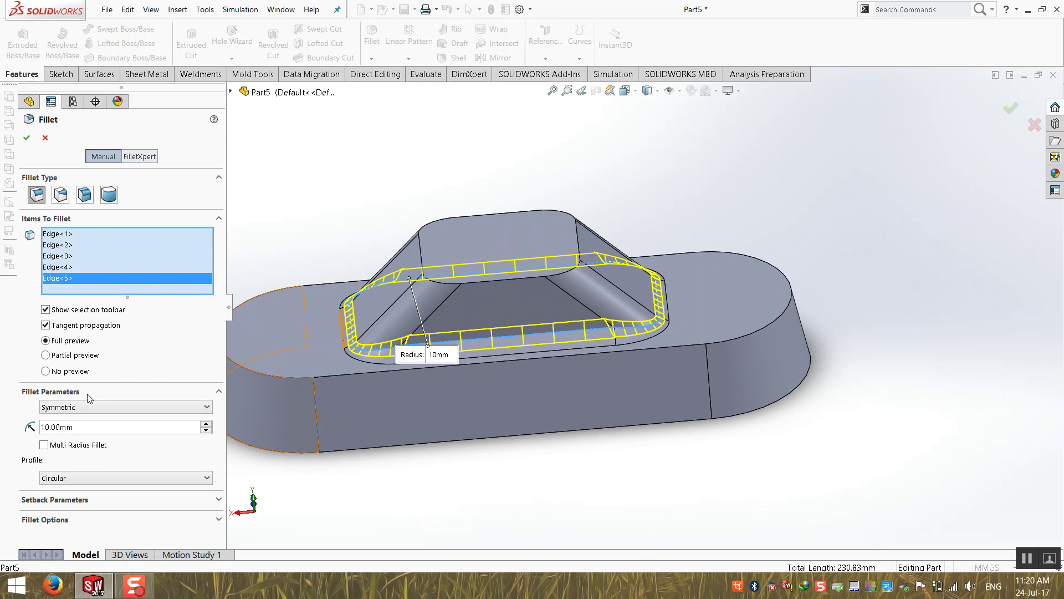
- Set the radius of the fillet around the sloped boss to 12 mm and apply it
{"action": "double_click", "coordinate": [79, 426]}
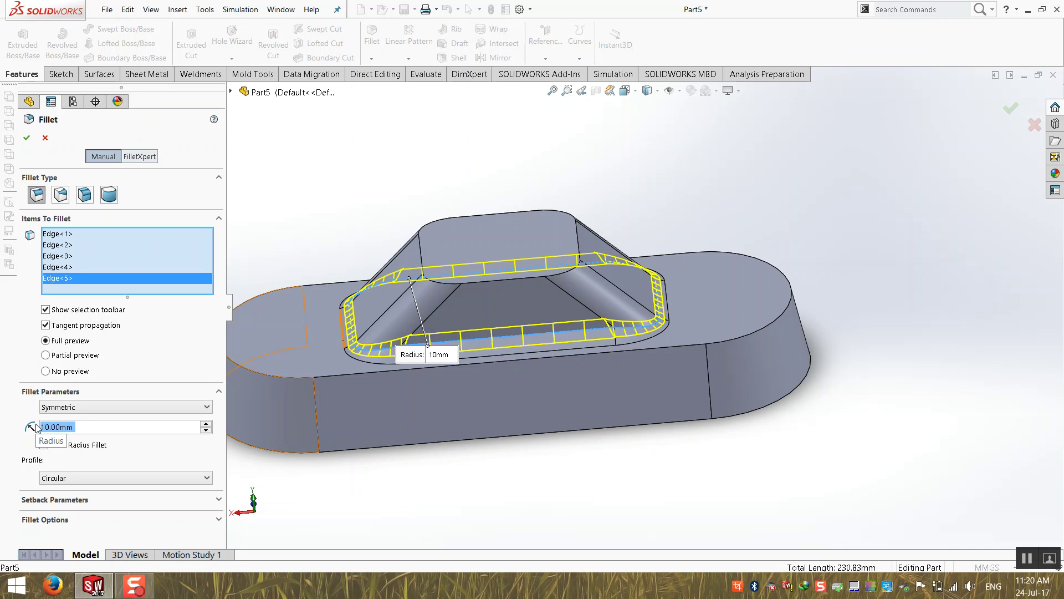
{"action": "type", "text": "12"}
{"action": "key", "text": "Return"}
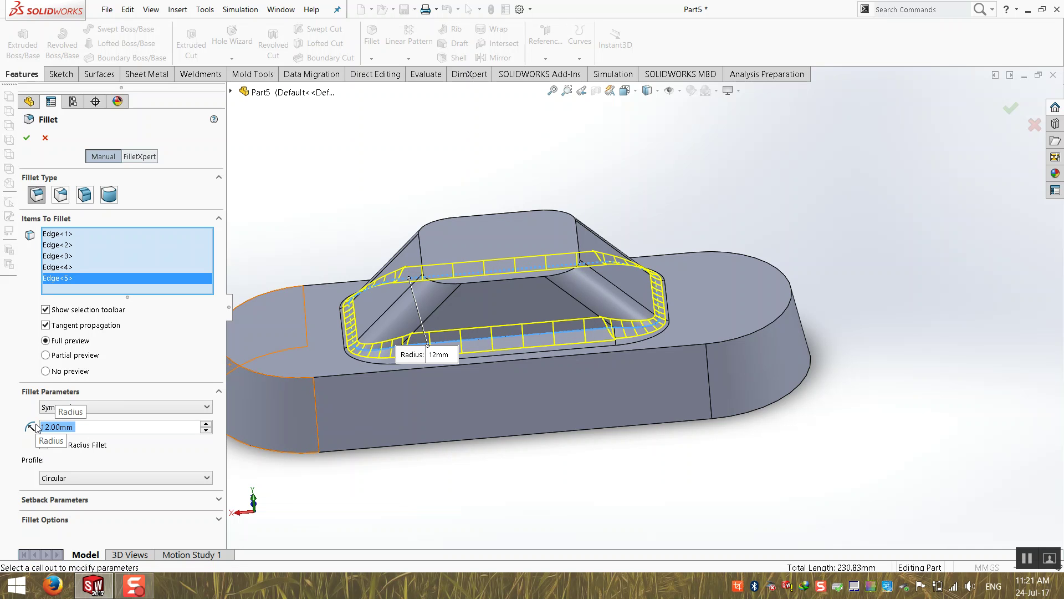
{"action": "key", "text": "Return"}
- Display the model shaded without edges and examine the chamfer and fillet around the base of the sloped boss from several angles
{"action": "scroll", "coordinate": [643, 316], "scroll_direction": "up", "scroll_amount": 2}
{"action": "middle_click_drag", "start_coordinate": [569, 398], "coordinate": [482, 416]}
{"action": "left_click", "coordinate": [647, 90]}
{"action": "left_click", "coordinate": [648, 120]}
{"action": "middle_click_drag", "start_coordinate": [586, 215], "coordinate": [617, 242]}
{"action": "scroll", "coordinate": [454, 331], "scroll_direction": "up", "scroll_amount": 4}
{"action": "mouse_move", "coordinate": [453, 331]}
{"action": "middle_mouse_down"}
{"action": "mouse_move", "coordinate": [514, 422]}
{"action": "mouse_move", "coordinate": [464, 357]}
{"action": "mouse_move", "coordinate": [416, 257]}
{"action": "mouse_move", "coordinate": [449, 304]}
{"action": "mouse_move", "coordinate": [451, 324]}
{"action": "mouse_move", "coordinate": [440, 325]}
{"action": "middle_mouse_up"}
{"action": "scroll", "coordinate": [513, 422], "scroll_direction": "down", "scroll_amount": 3}
{"action": "scroll", "coordinate": [471, 355], "scroll_direction": "down", "scroll_amount": 2}
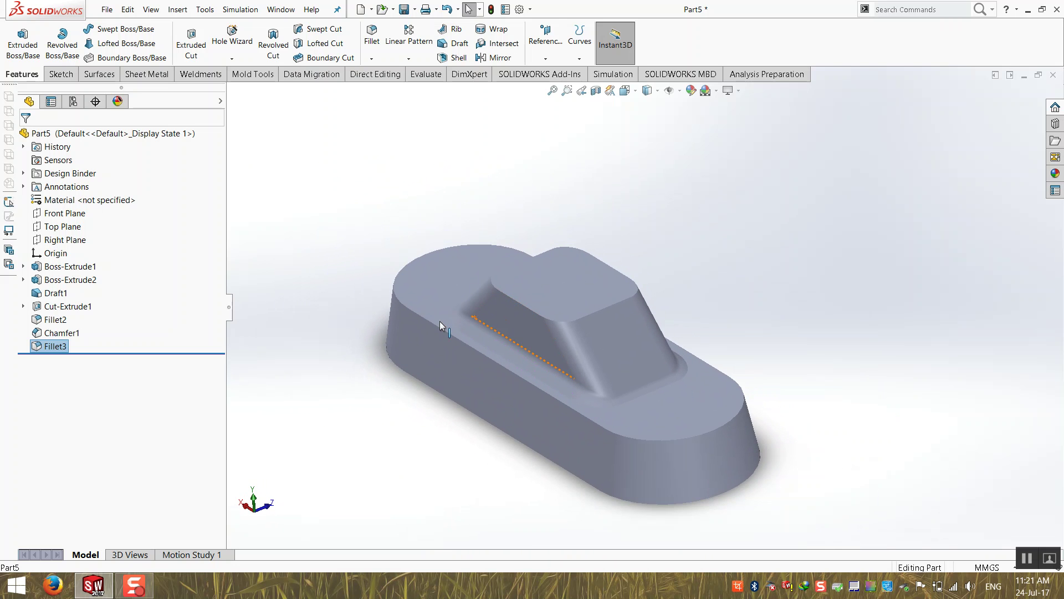
{"action": "key", "text": "z"}
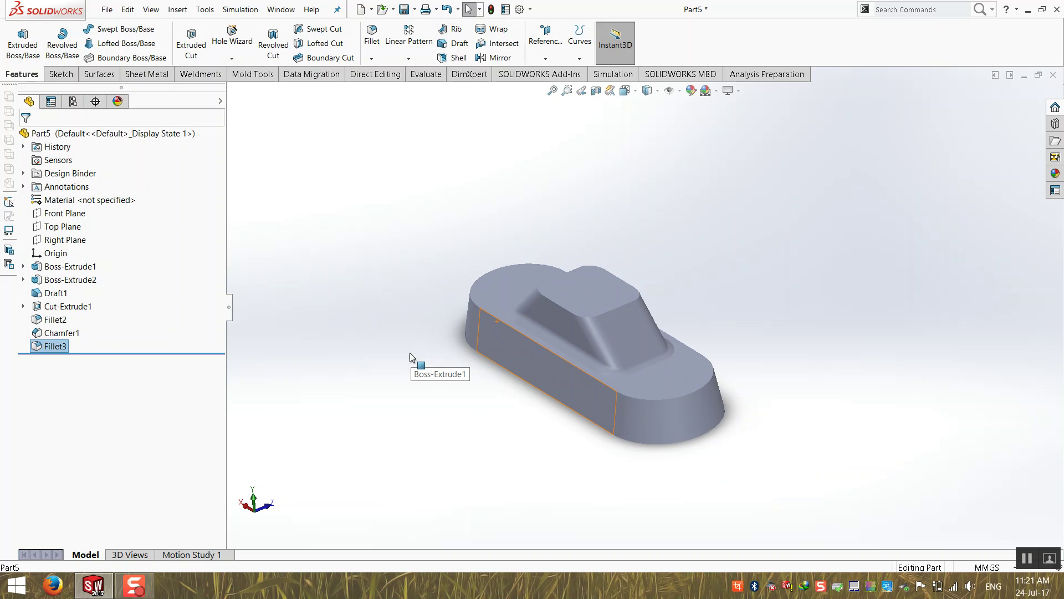
{"action": "middle_click_drag", "start_coordinate": [404, 394], "coordinate": [630, 349]}
{"action": "scroll", "coordinate": [530, 367], "scroll_direction": "down", "scroll_amount": 3}
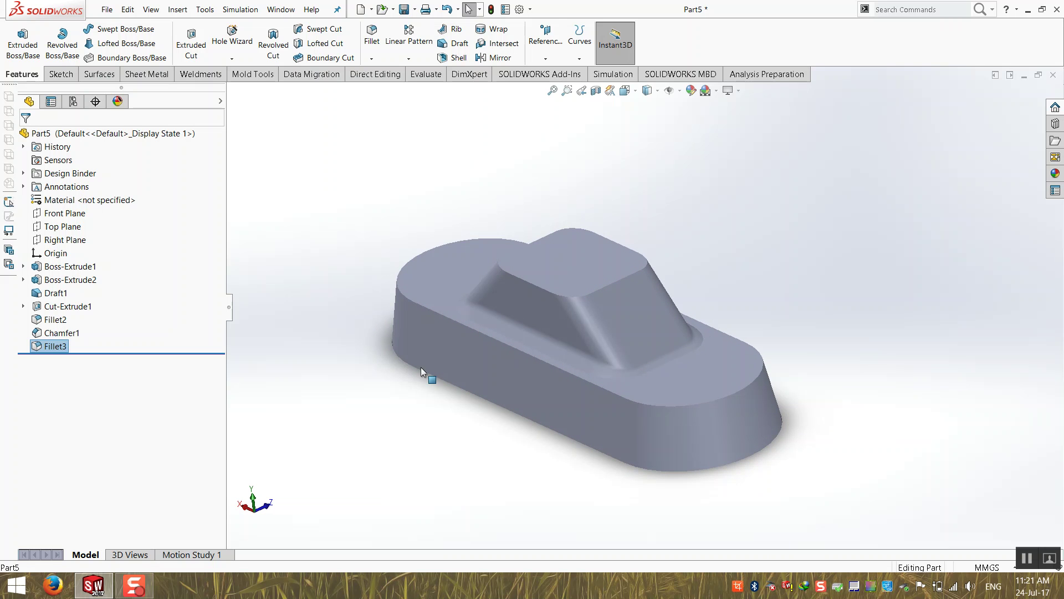
{"action": "middle_click_drag", "start_coordinate": [416, 355], "coordinate": [407, 285]}
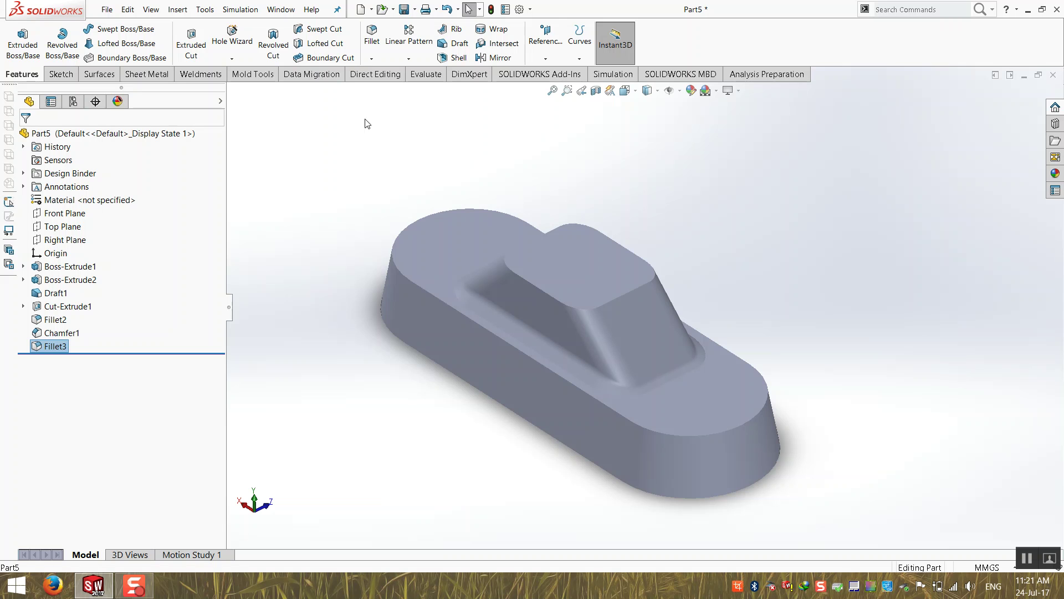
{"action": "middle_click_drag", "start_coordinate": [366, 123], "coordinate": [412, 211]}
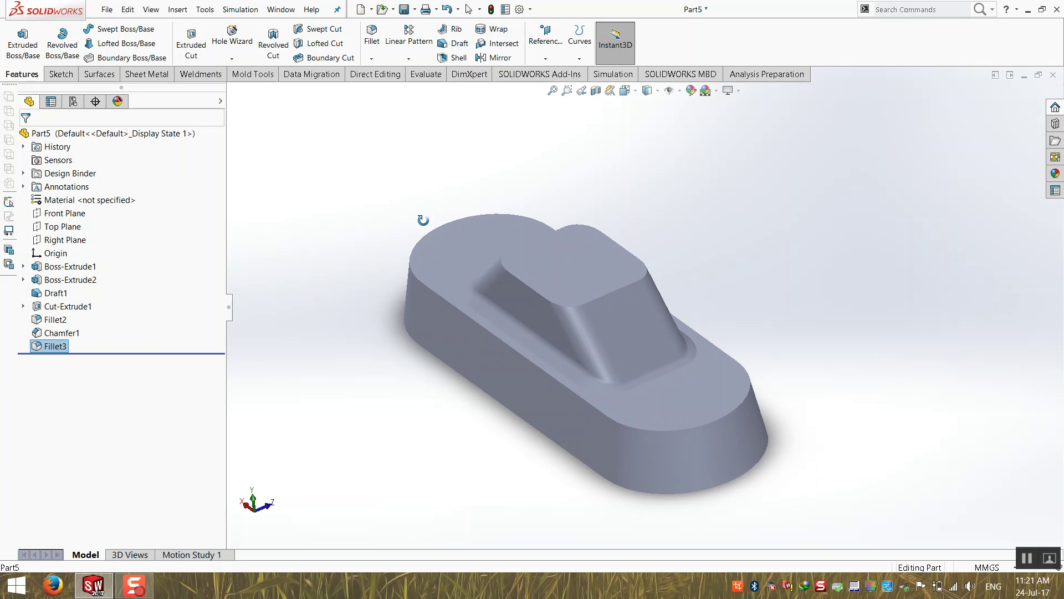
{"action": "left_click", "coordinate": [385, 185]}
- Switch the model display back to shaded with edges and inspect the blended base of the boss
{"action": "left_click", "coordinate": [363, 34]}
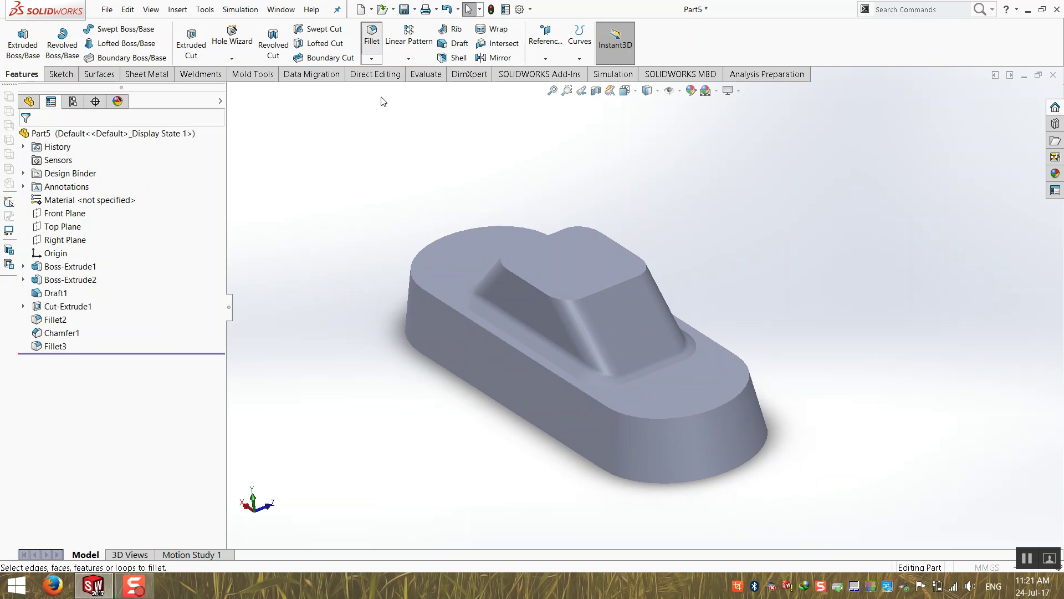
{"action": "key", "text": "Escape"}
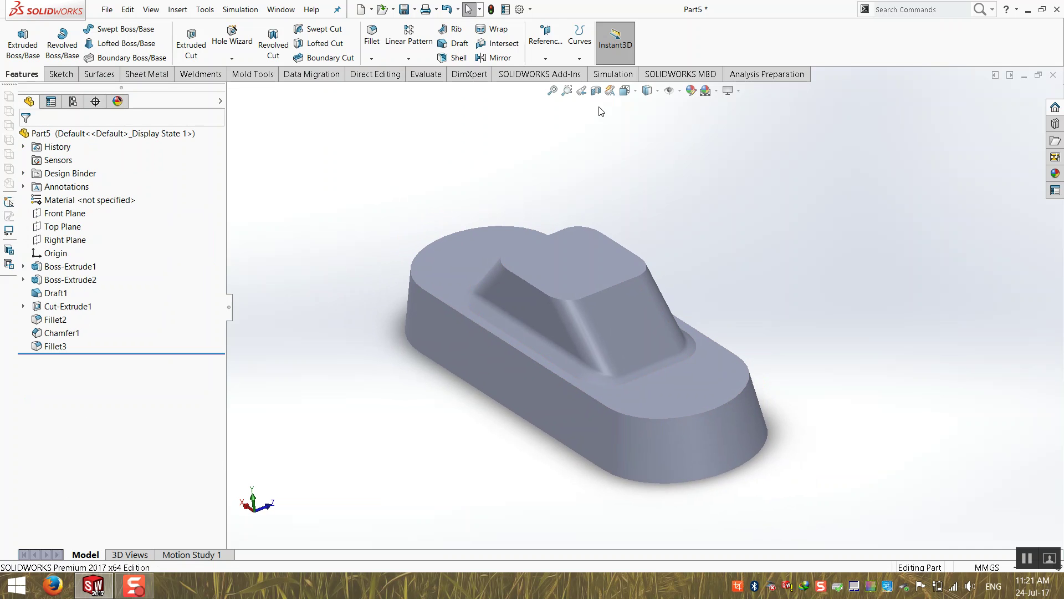
{"action": "left_click", "coordinate": [647, 90]}
{"action": "left_click", "coordinate": [649, 152]}
{"action": "scroll", "coordinate": [487, 333], "scroll_direction": "down", "scroll_amount": 3}
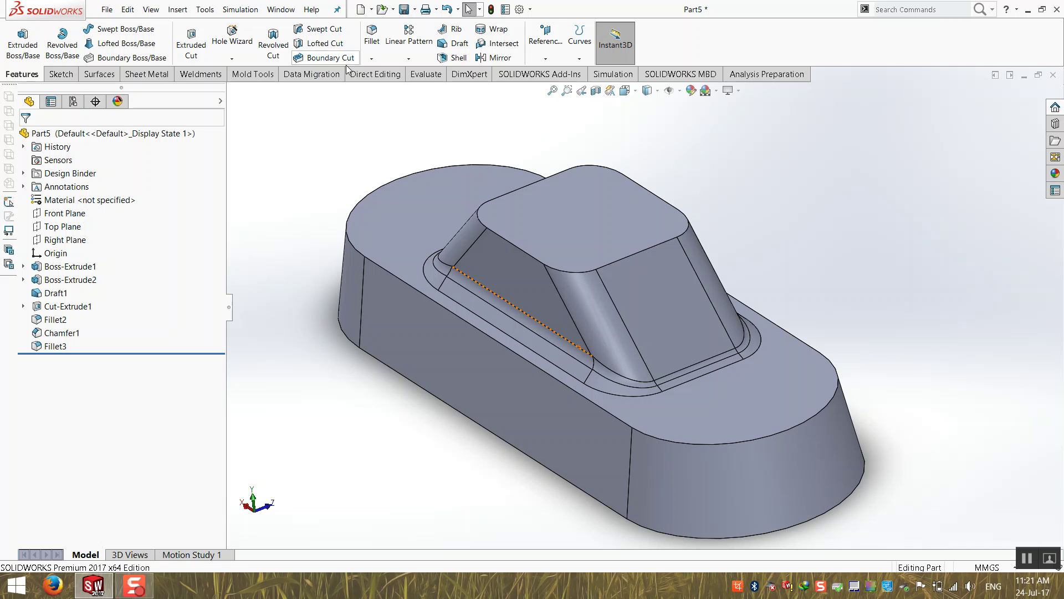
{"action": "middle_click_drag", "start_coordinate": [453, 338], "coordinate": [345, 347]}
{"action": "scroll", "coordinate": [406, 374], "scroll_direction": "up", "scroll_amount": 2}
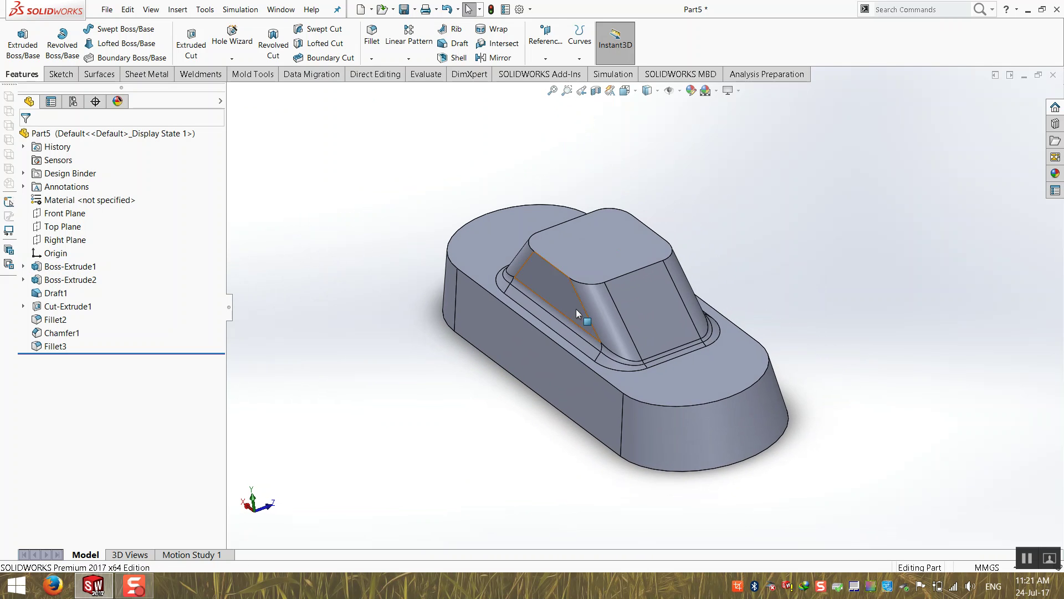
{"action": "scroll", "coordinate": [544, 269], "scroll_direction": "down", "scroll_amount": 3}
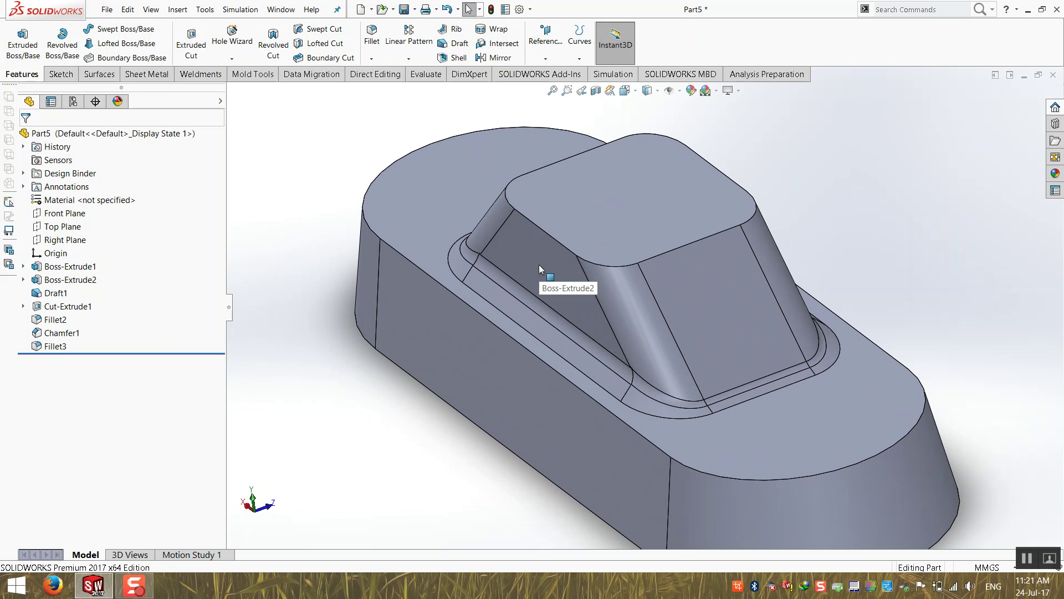
{"action": "middle_click_drag", "start_coordinate": [625, 238], "coordinate": [630, 230]}
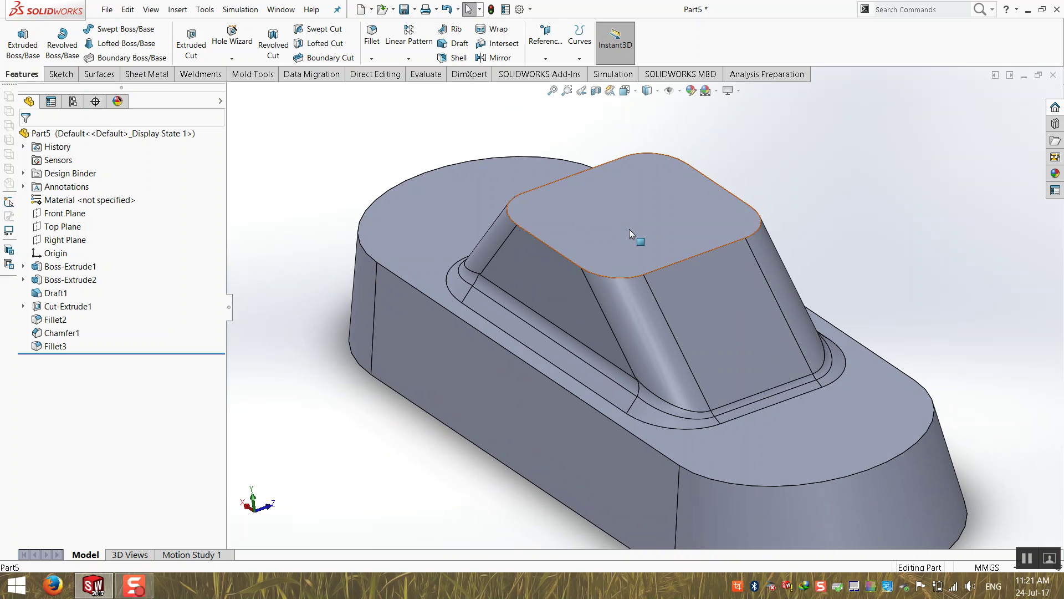
{"action": "scroll", "coordinate": [634, 220], "scroll_direction": "up", "scroll_amount": 3}
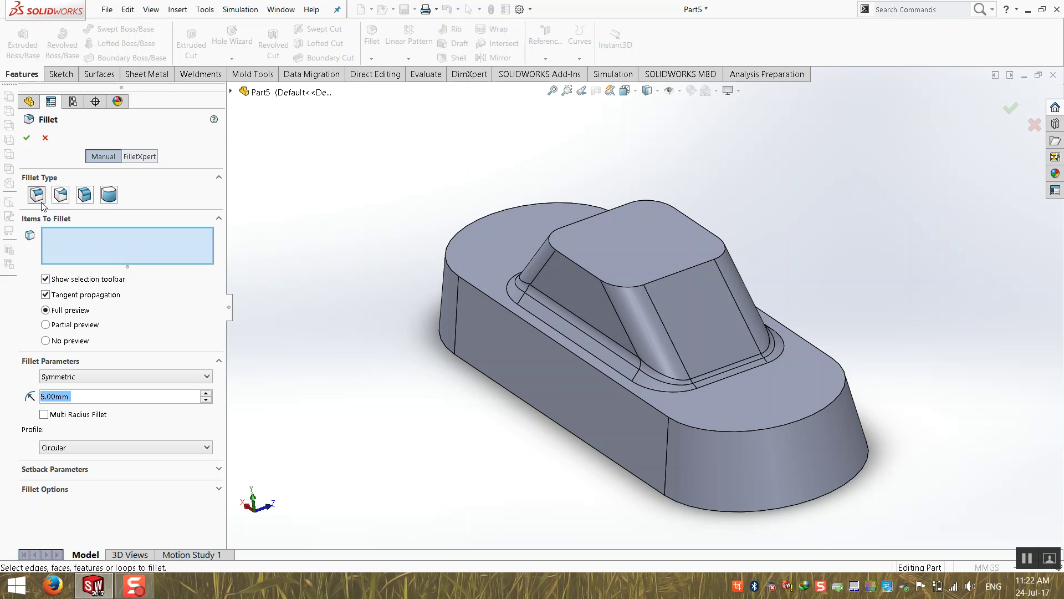
- Try an asymmetric fillet with radii of 5 mm and 50 mm on the top edge of the sloped boss
{"action": "left_click", "coordinate": [593, 274]}
{"action": "left_click", "coordinate": [119, 397]}
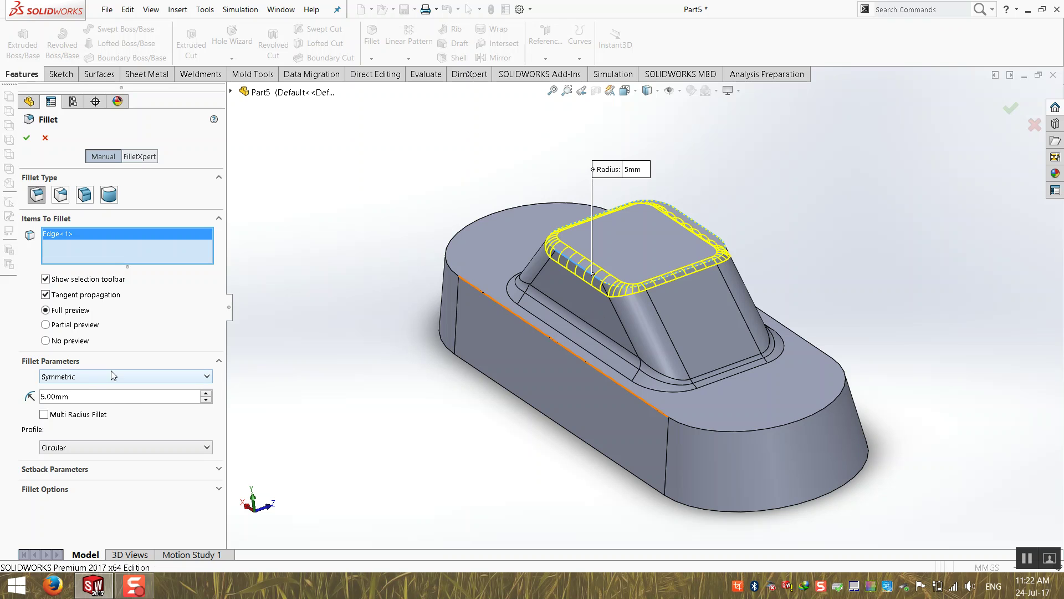
{"action": "left_click", "coordinate": [75, 378]}
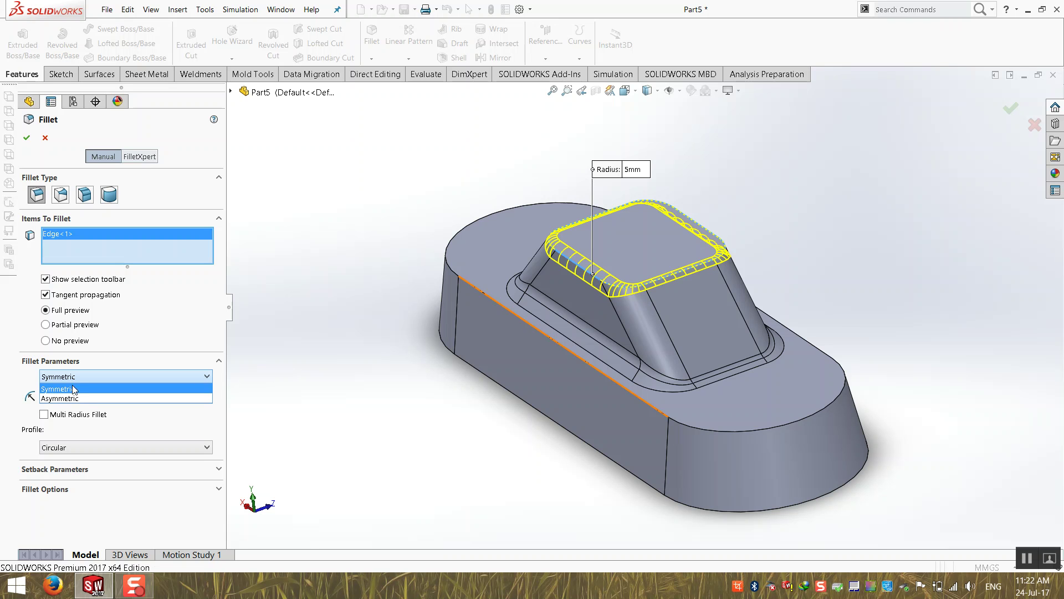
{"action": "left_click", "coordinate": [73, 399]}
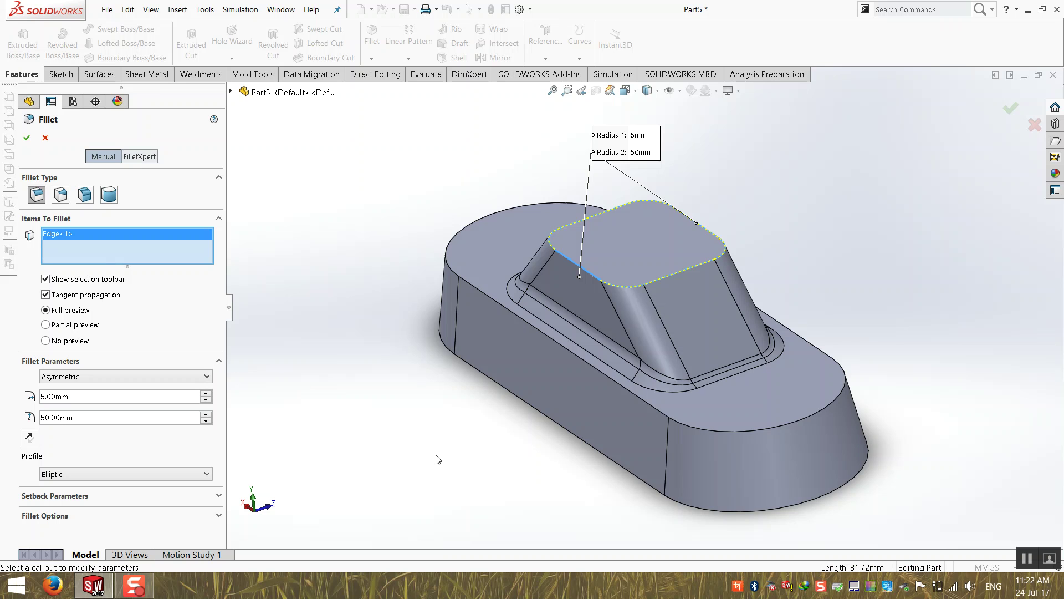
{"action": "key", "text": "z"}
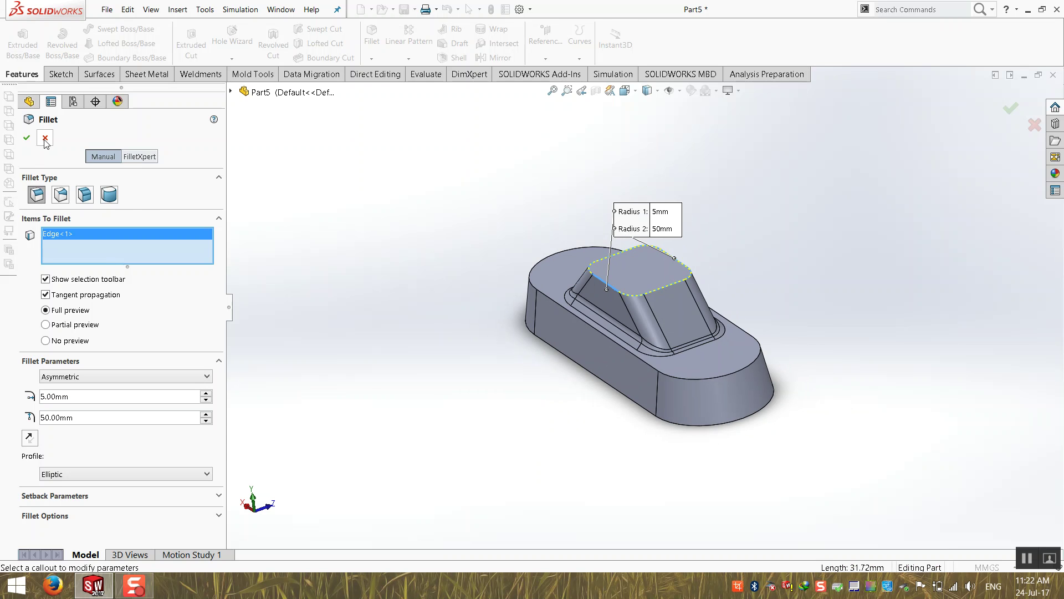
{"action": "key", "text": "Return"}
- Save the part as Part5.SLDPRT on the Desktop and close it
{"action": "scroll", "coordinate": [750, 295], "scroll_direction": "down", "scroll_amount": 2}
{"action": "key", "text": "ctrl+s"}
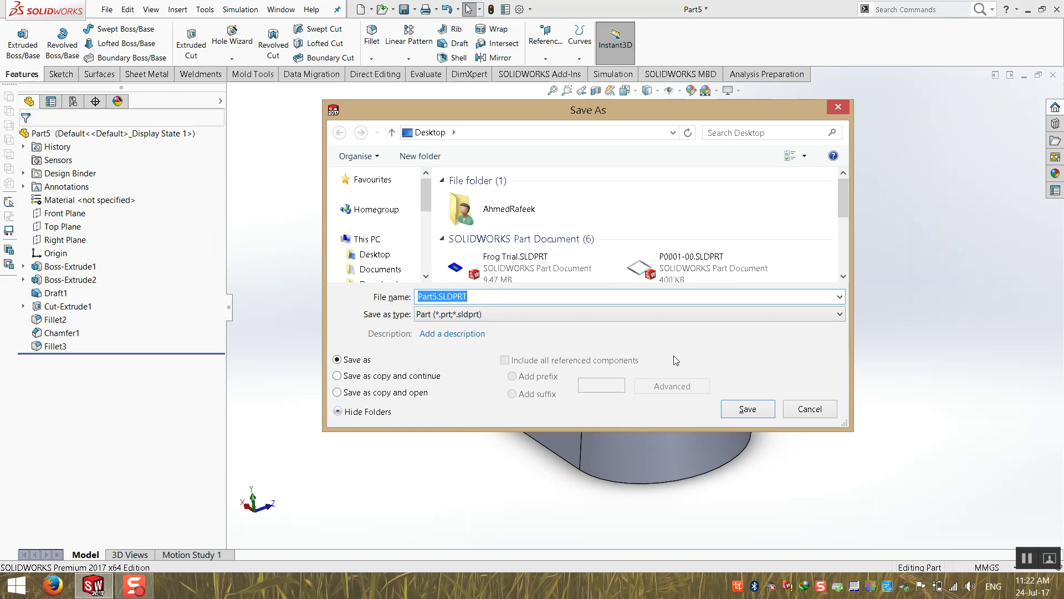
{"action": "left_click", "coordinate": [749, 414]}
{"action": "left_click", "coordinate": [1053, 74]}
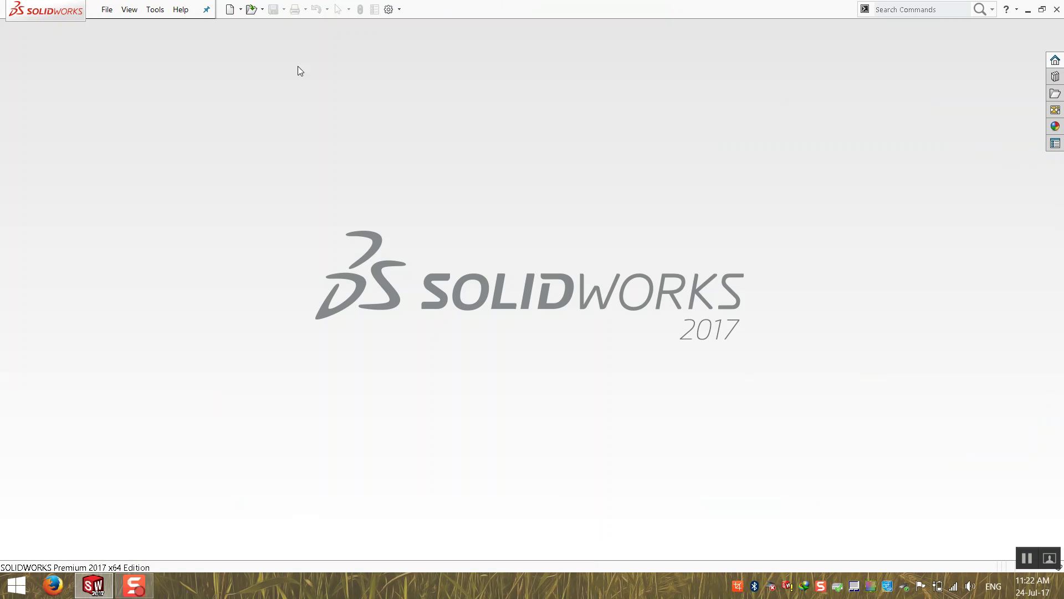
- Create a new part document from the Part template
{"action": "left_click", "coordinate": [107, 9]}
{"action": "left_click", "coordinate": [119, 27]}
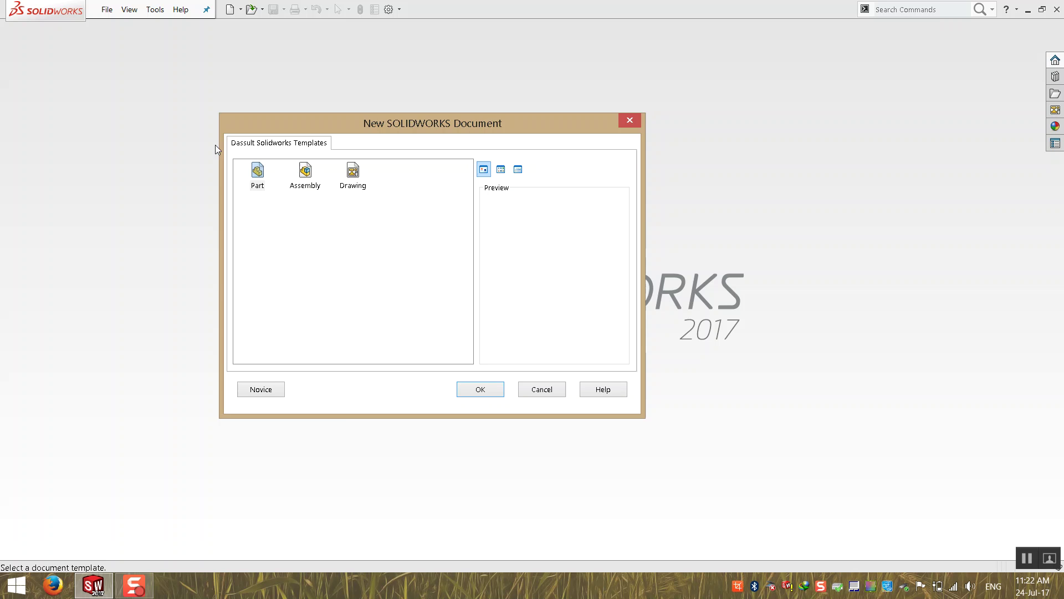
{"action": "double_click", "coordinate": [256, 173]}
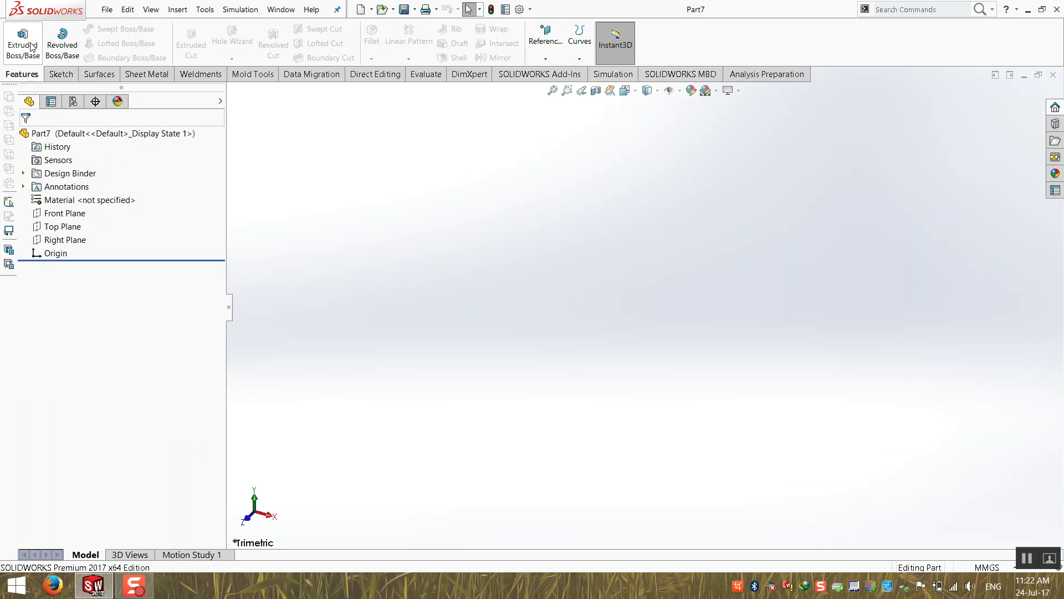
- Begin an extruded boss on the Top Plane and sketch a horizontal centerpoint straight slot centred on the origin
{"action": "left_click", "coordinate": [23, 44]}
{"action": "left_click", "coordinate": [390, 306]}
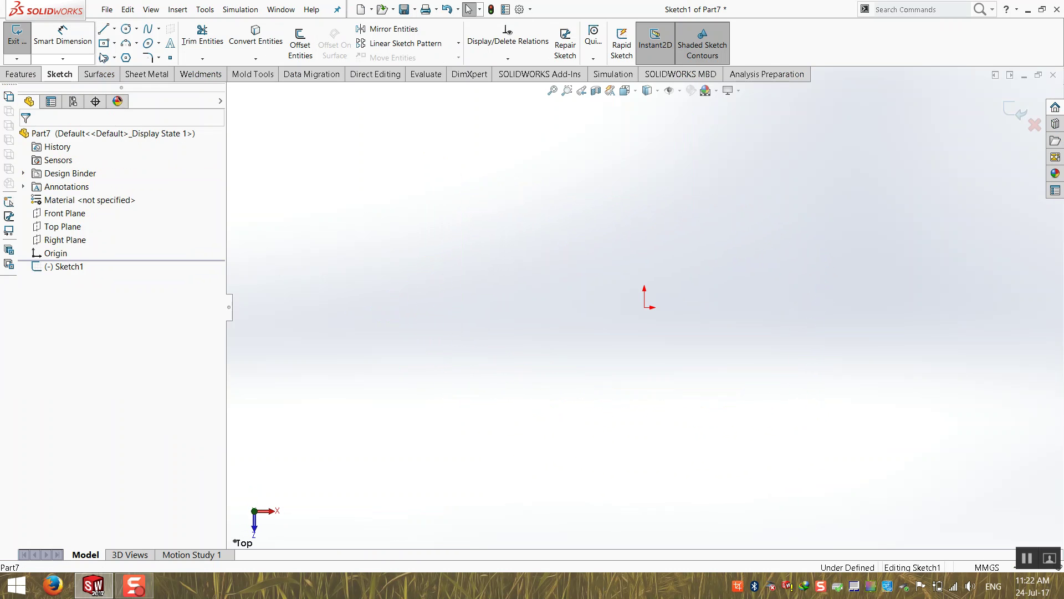
{"action": "left_click", "coordinate": [103, 58]}
{"action": "left_click", "coordinate": [644, 307]}
{"action": "left_click", "coordinate": [855, 307]}
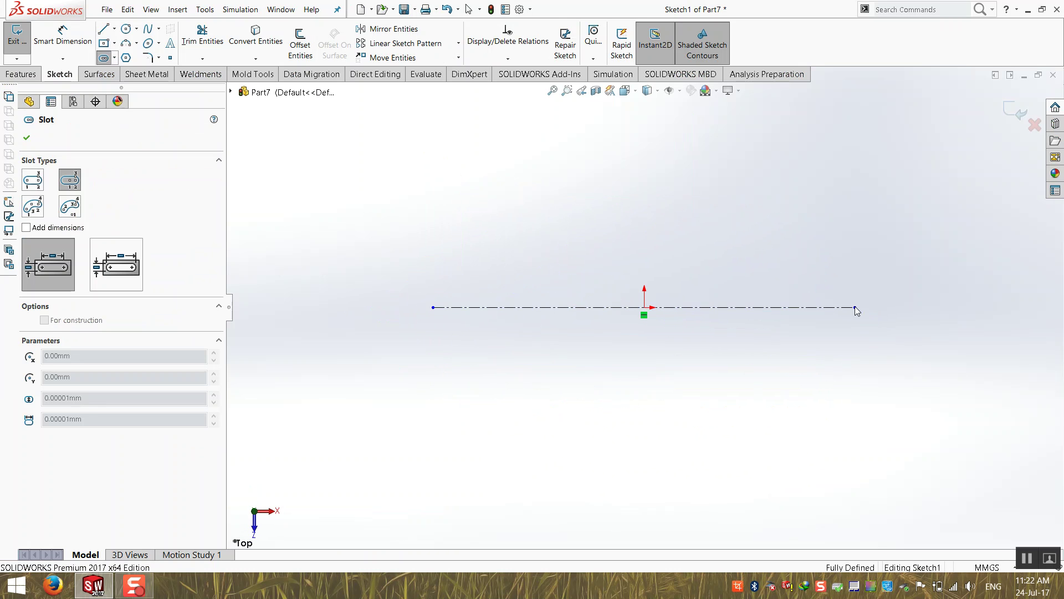
{"action": "left_click", "coordinate": [820, 185]}
- Finish the slot sketch and extrude it with a blind depth of 30 mm
{"action": "left_click", "coordinate": [1015, 112]}
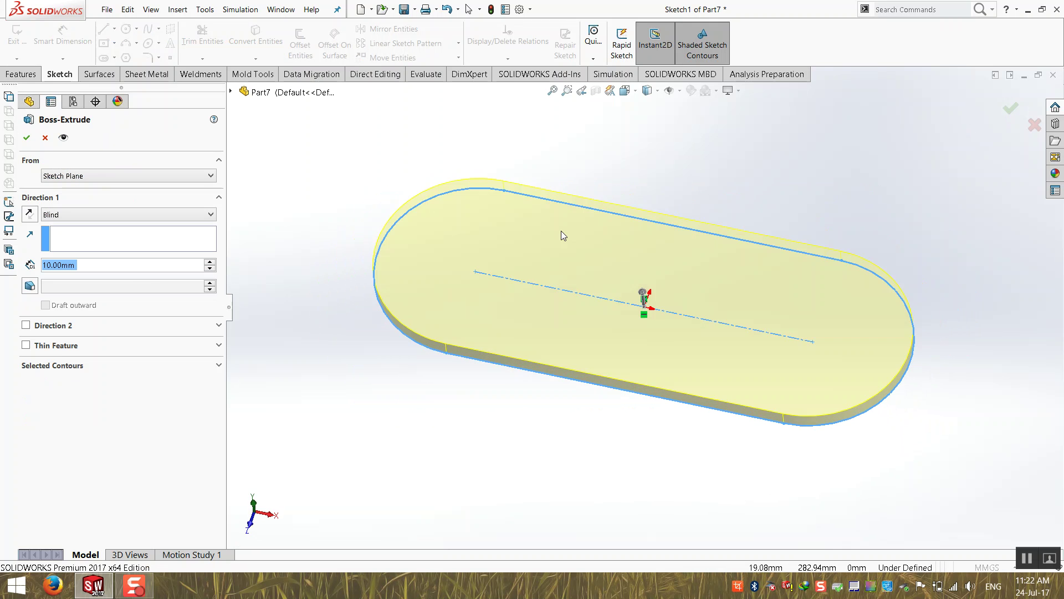
{"action": "type", "text": "30"}
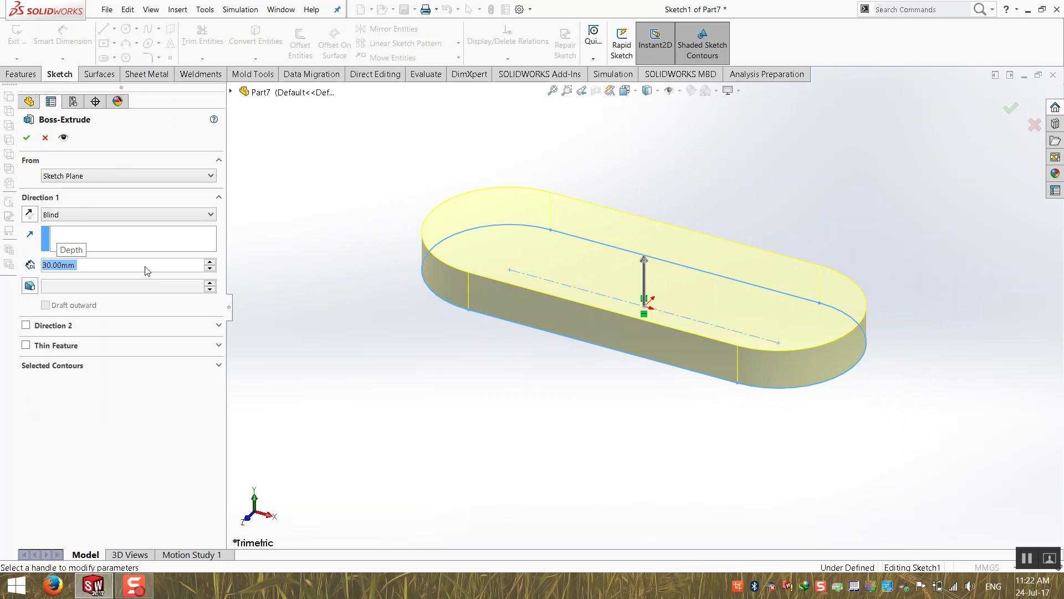
{"action": "key", "text": "Return"}
- Turn on the perspective view for the slot-shaped block
{"action": "left_click", "coordinate": [739, 92]}
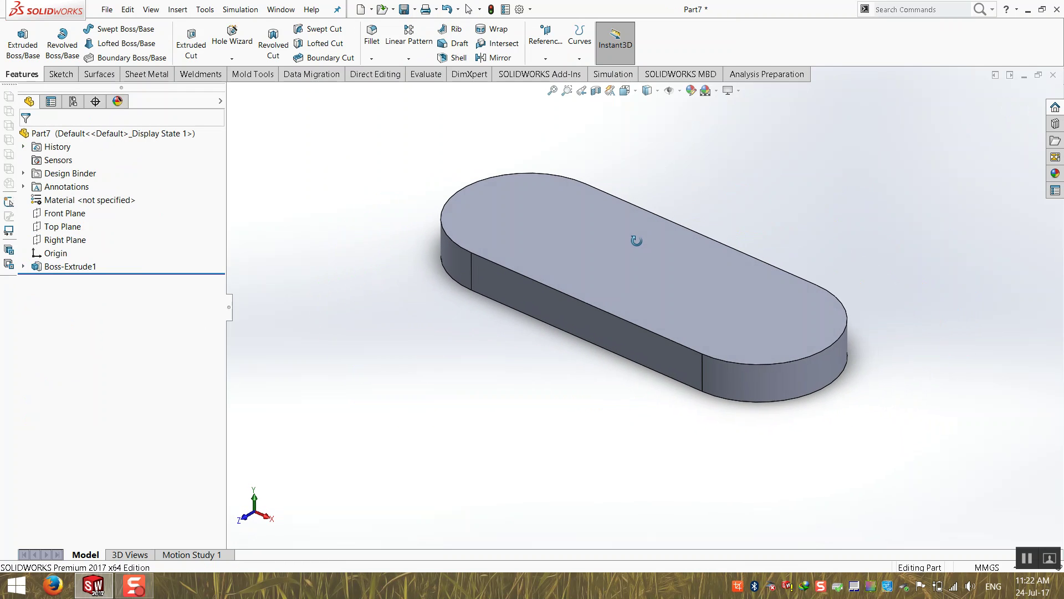
{"action": "scroll", "coordinate": [713, 230], "scroll_direction": "down", "scroll_amount": 5}
{"action": "left_click", "coordinate": [731, 92]}
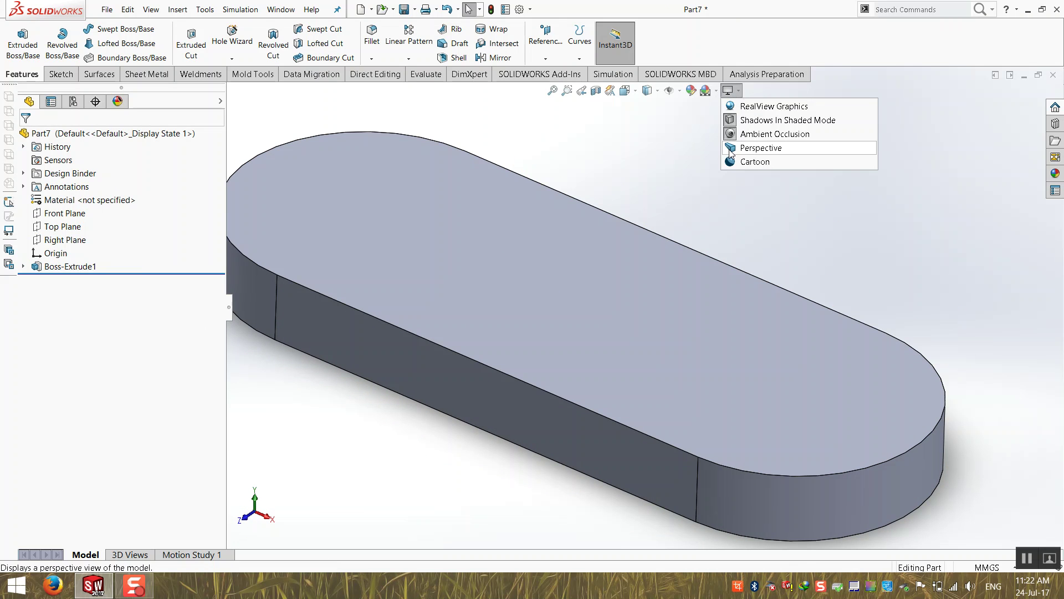
{"action": "left_click", "coordinate": [743, 148]}
- Start a symmetric fillet of 5 mm radius on the long front upper edge of the slot-shaped block, with tangent propagation
{"action": "left_click", "coordinate": [372, 36]}
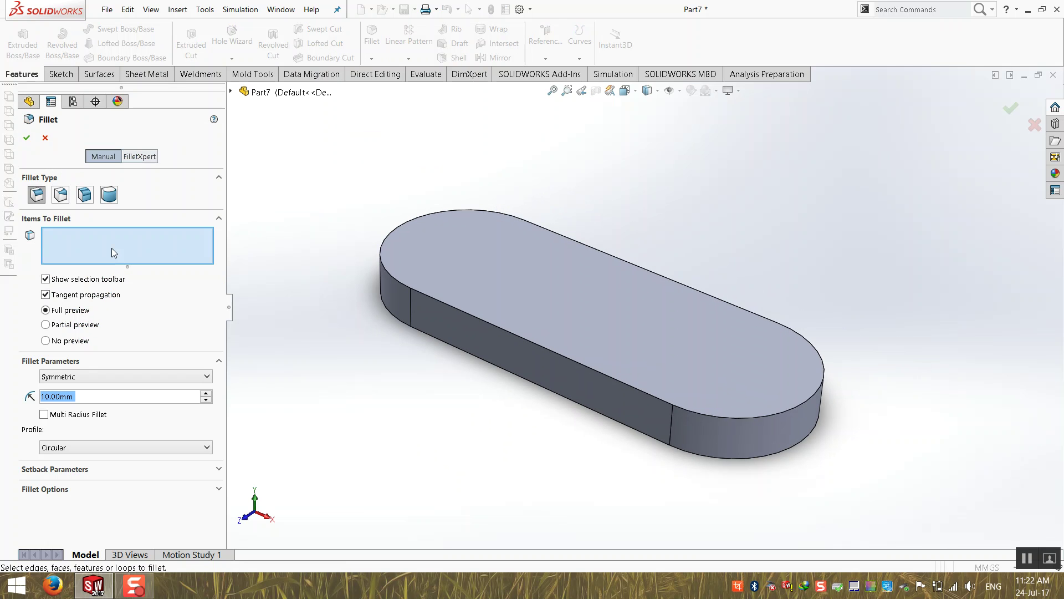
{"action": "type", "text": "5"}
{"action": "key", "text": "Return"}
{"action": "left_click", "coordinate": [491, 322]}
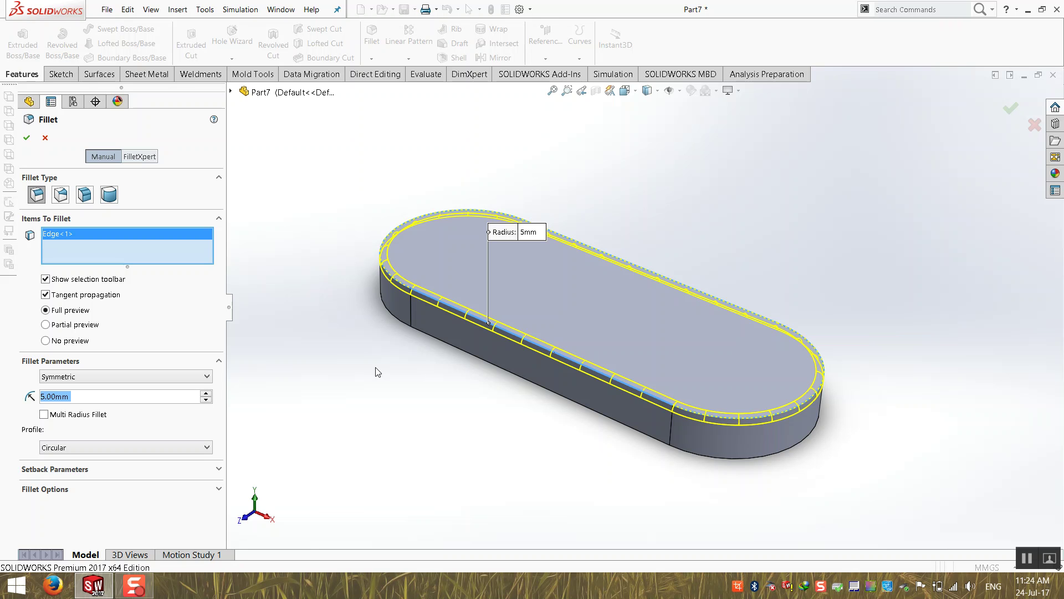
- Change the fillet to asymmetric and set its second radius to 10 mm
{"action": "left_click", "coordinate": [151, 378]}
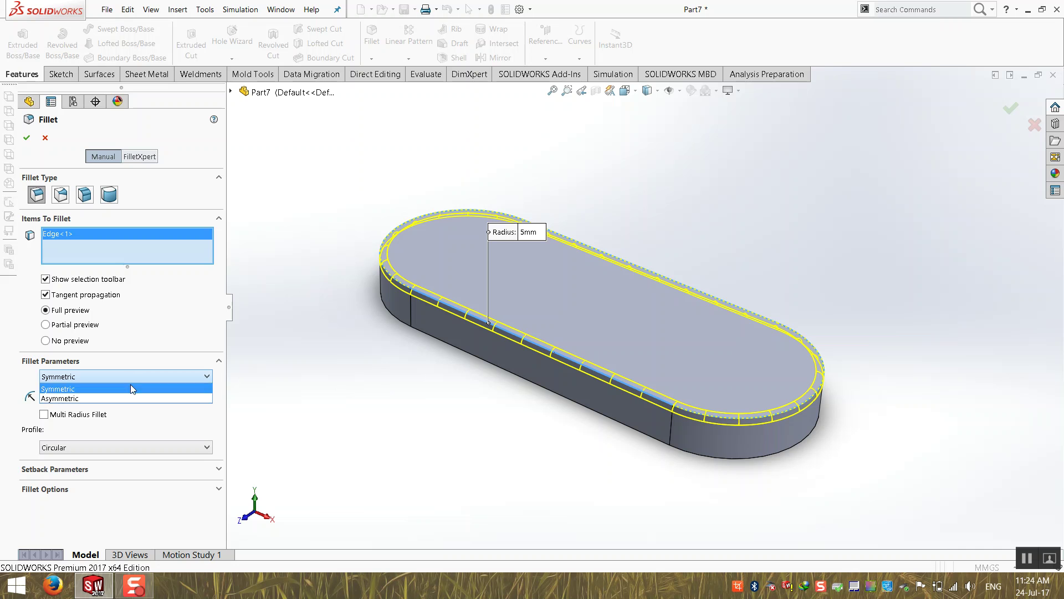
{"action": "left_click", "coordinate": [122, 397]}
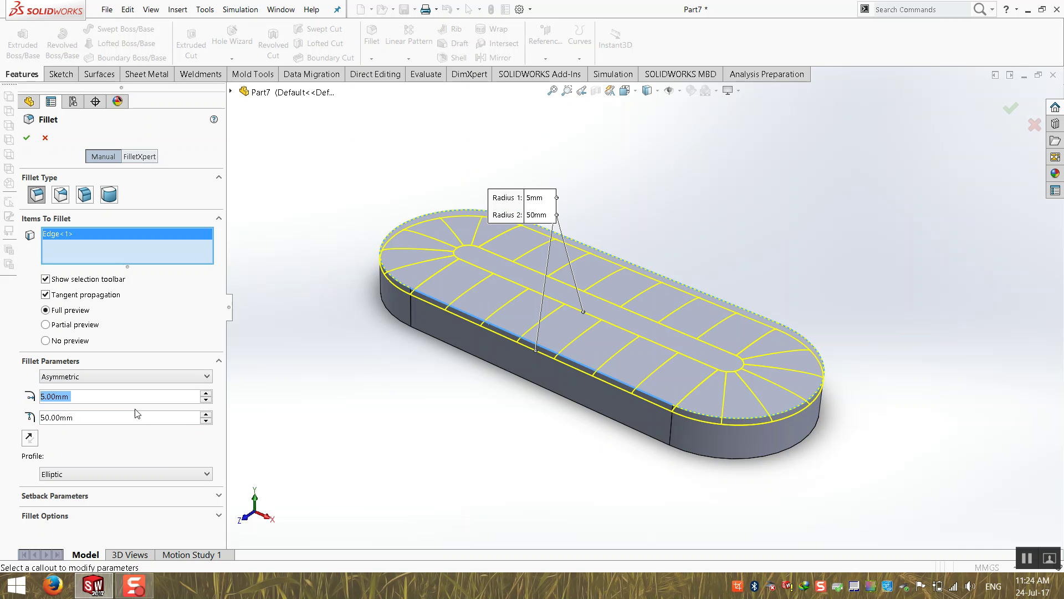
{"action": "middle_click_drag", "start_coordinate": [352, 427], "coordinate": [499, 332]}
{"action": "left_click", "coordinate": [79, 394]}
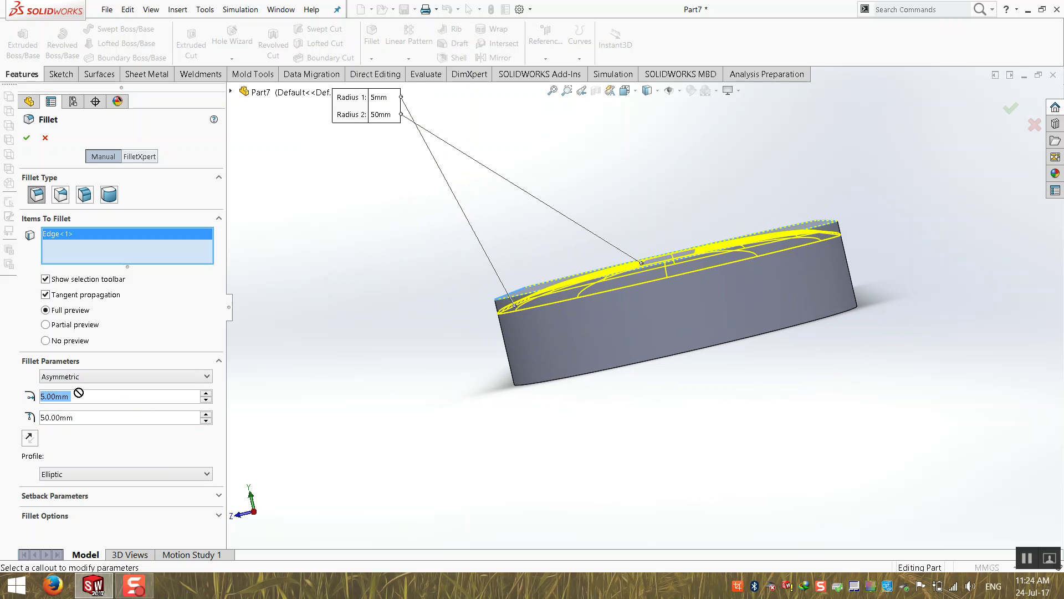
{"action": "left_click", "coordinate": [87, 420]}
{"action": "left_click_drag", "start_coordinate": [95, 418], "coordinate": [20, 419]}
{"action": "type", "text": "10"}
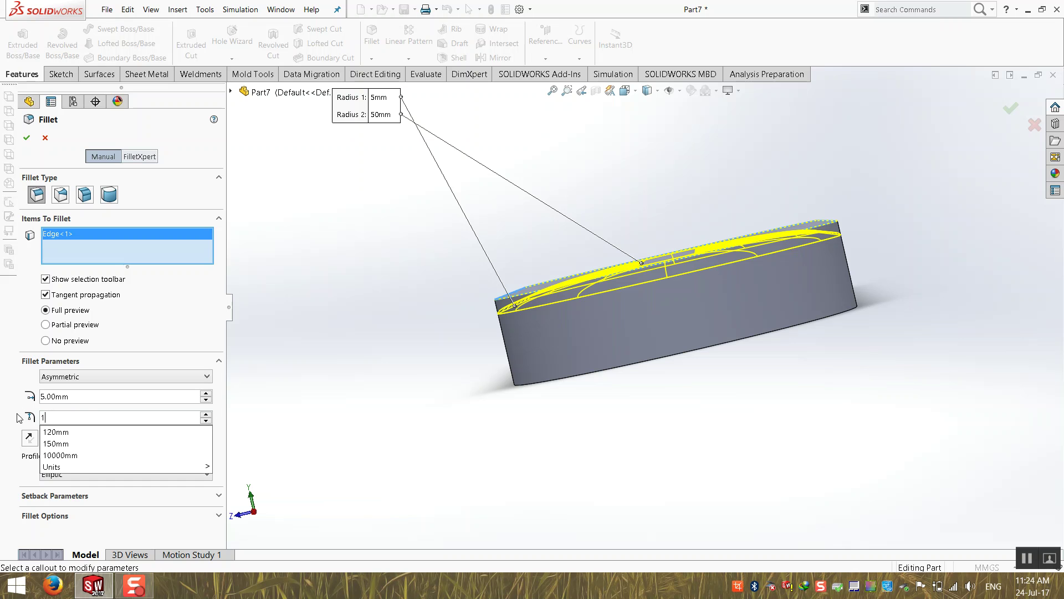
{"action": "key", "text": "Return"}
{"action": "scroll", "coordinate": [516, 264], "scroll_direction": "down", "scroll_amount": 5}
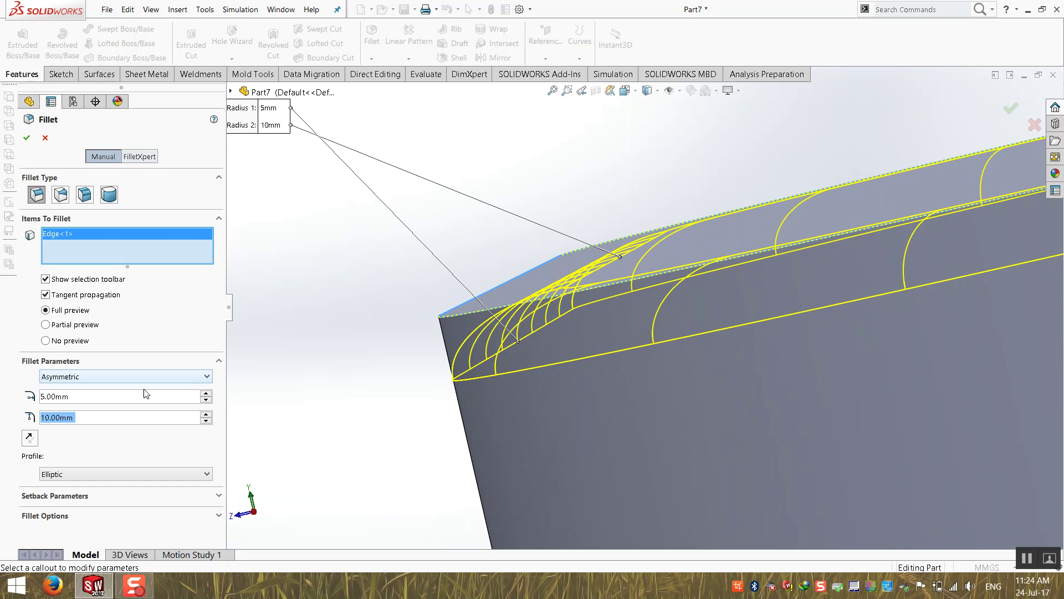
- Set the asymmetric fillet's second radius to 15 mm and accept the fillet
{"action": "type", "text": "15"}
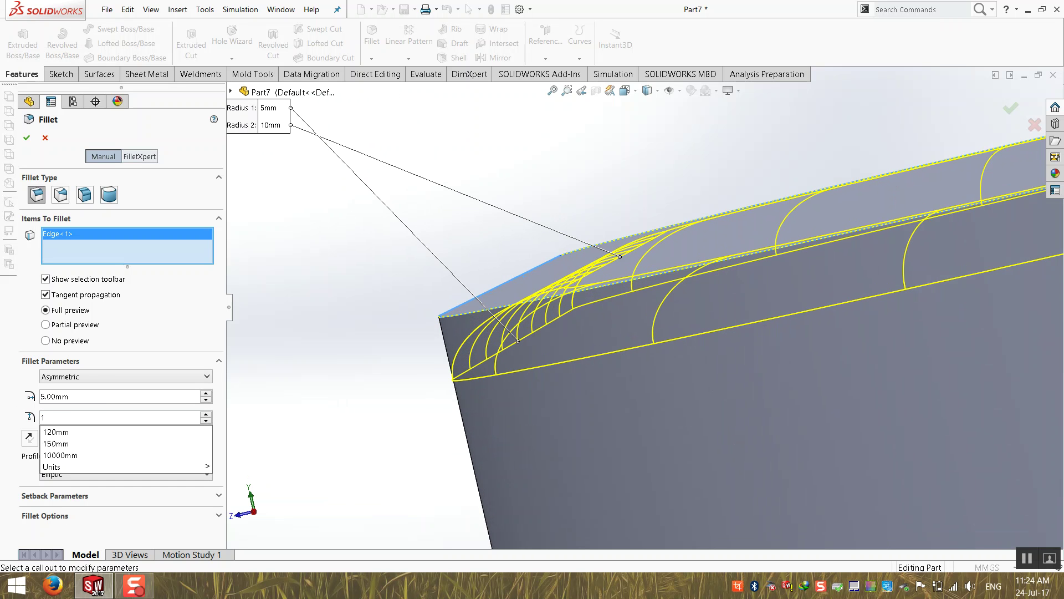
{"action": "key", "text": "Return"}
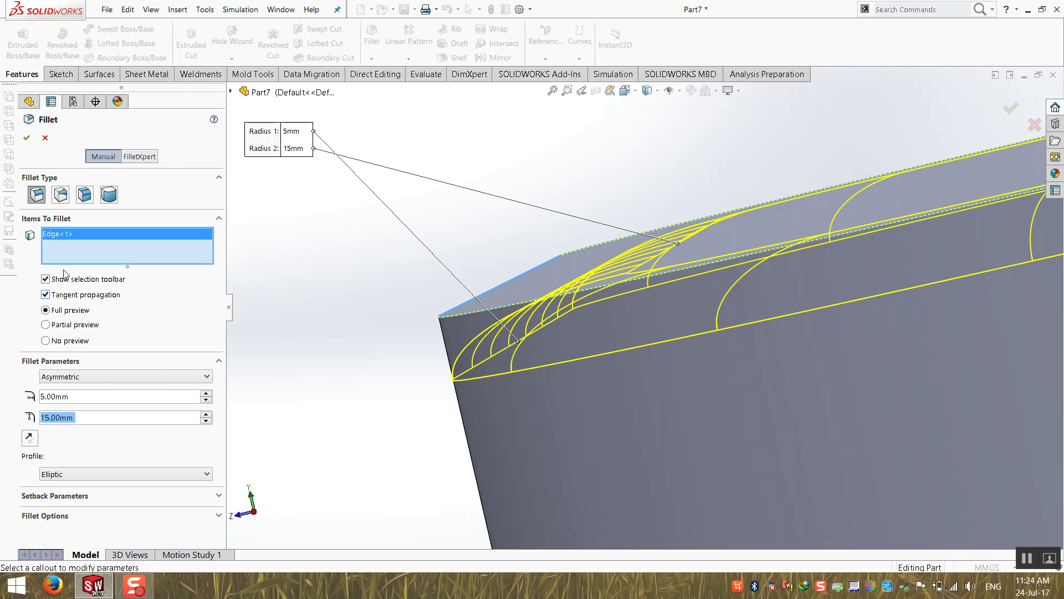
{"action": "left_click", "coordinate": [26, 138]}
{"action": "scroll", "coordinate": [570, 307], "scroll_direction": "up", "scroll_amount": 8}
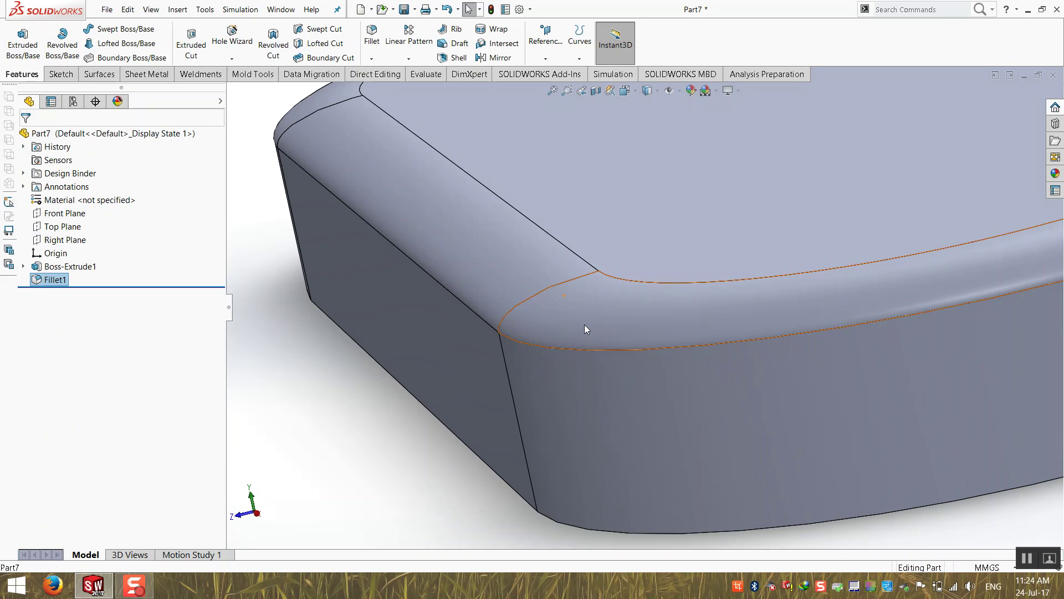
{"action": "middle_click_drag", "start_coordinate": [585, 325], "coordinate": [559, 306]}
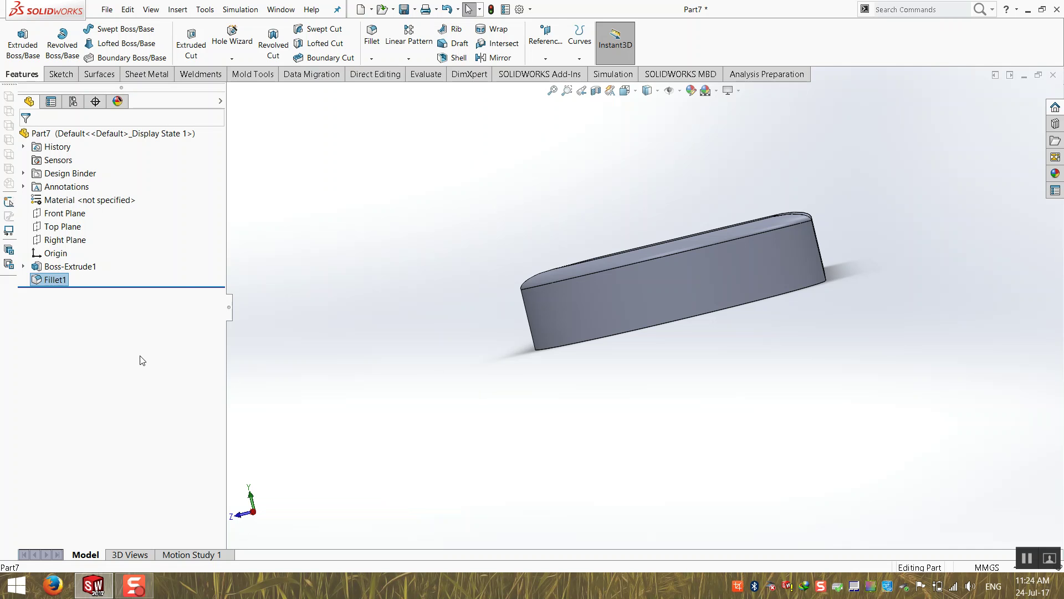
- Edit the fillet, setting its second radius to 30 mm and its first radius to 10 mm
{"action": "right_click", "coordinate": [58, 282]}
{"action": "left_click", "coordinate": [67, 250]}
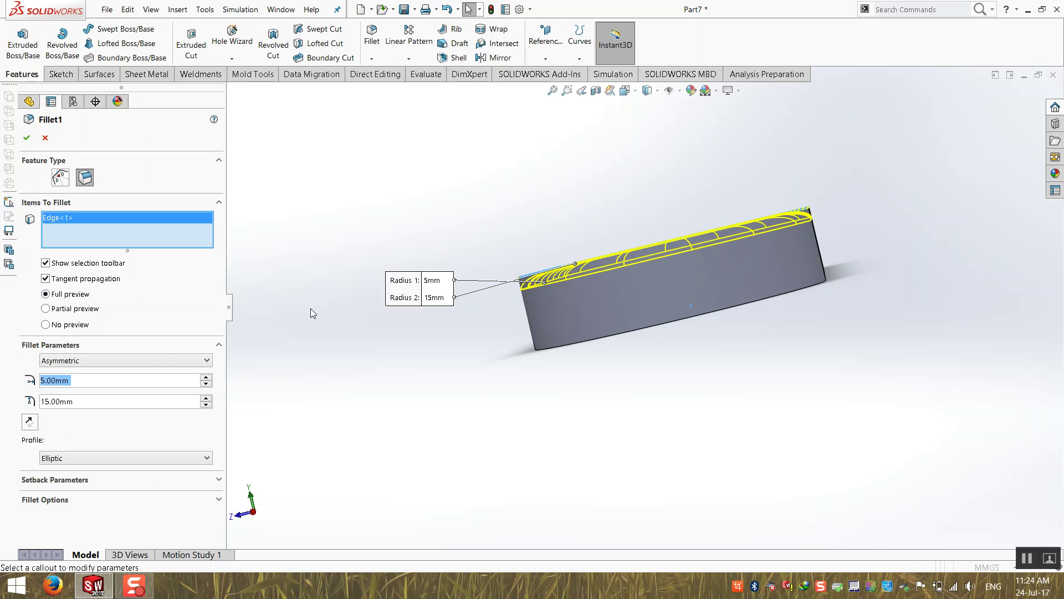
{"action": "scroll", "coordinate": [554, 310], "scroll_direction": "down", "scroll_amount": 5}
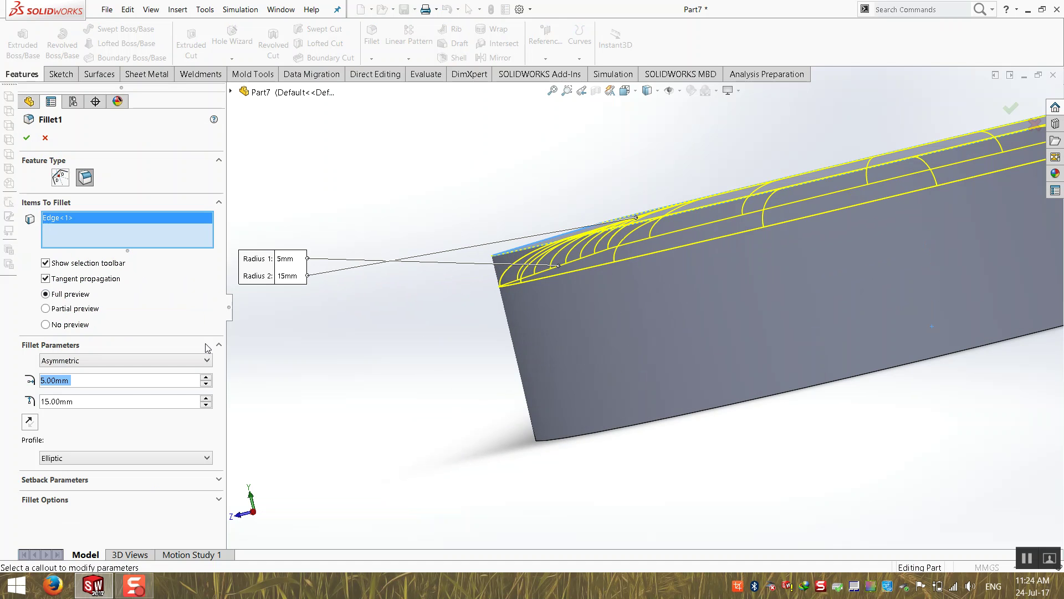
{"action": "double_click", "coordinate": [143, 401]}
{"action": "type", "text": "30"}
{"action": "key", "text": "Return"}
{"action": "double_click", "coordinate": [86, 380]}
{"action": "type", "text": "10"}
{"action": "key", "text": "Return"}
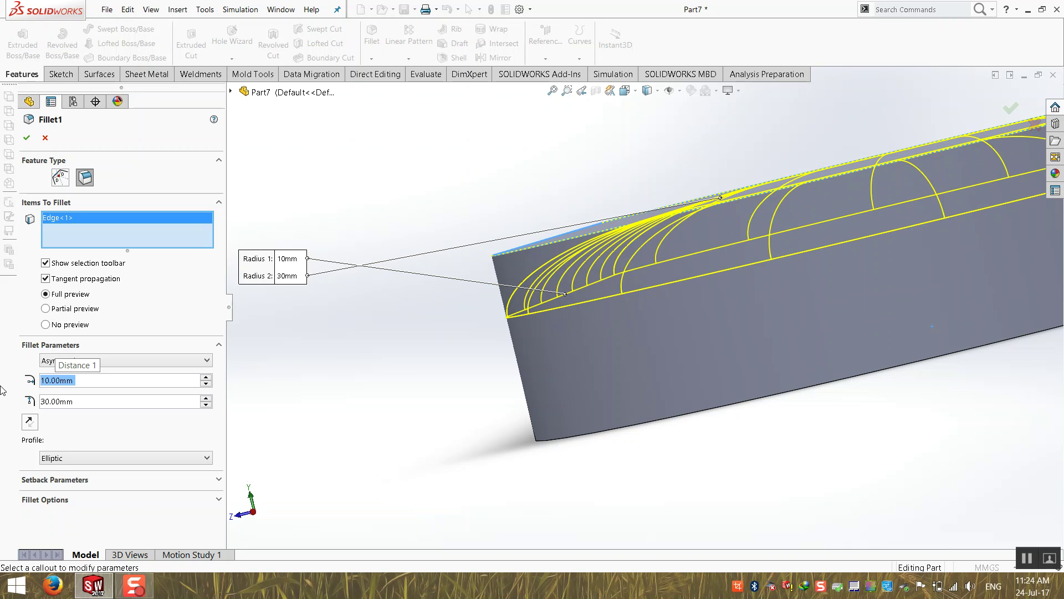
{"action": "key", "text": "Return"}
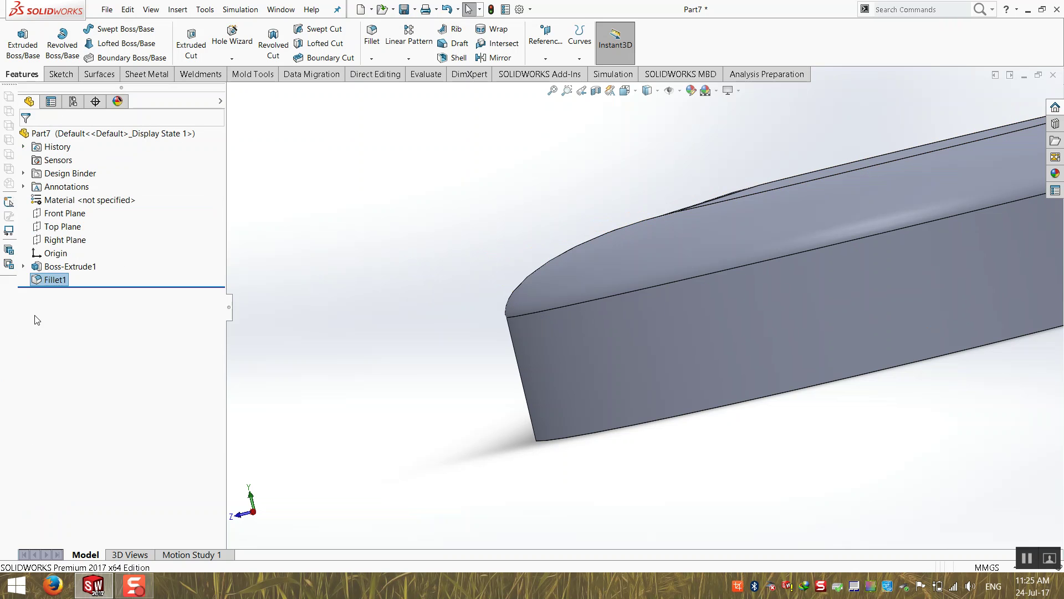
- Edit the fillet to reverse its direction so the 30 mm radius runs down the side face and the 10 mm along the top
{"action": "right_click", "coordinate": [53, 280]}
{"action": "left_click", "coordinate": [61, 247]}
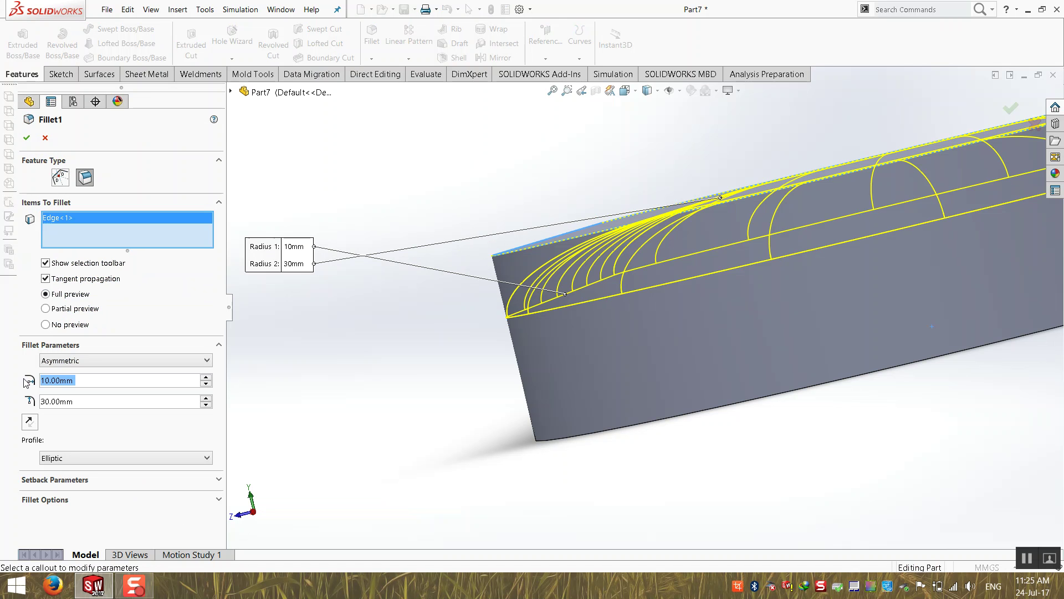
{"action": "left_click", "coordinate": [29, 422]}
{"action": "left_click", "coordinate": [30, 422]}
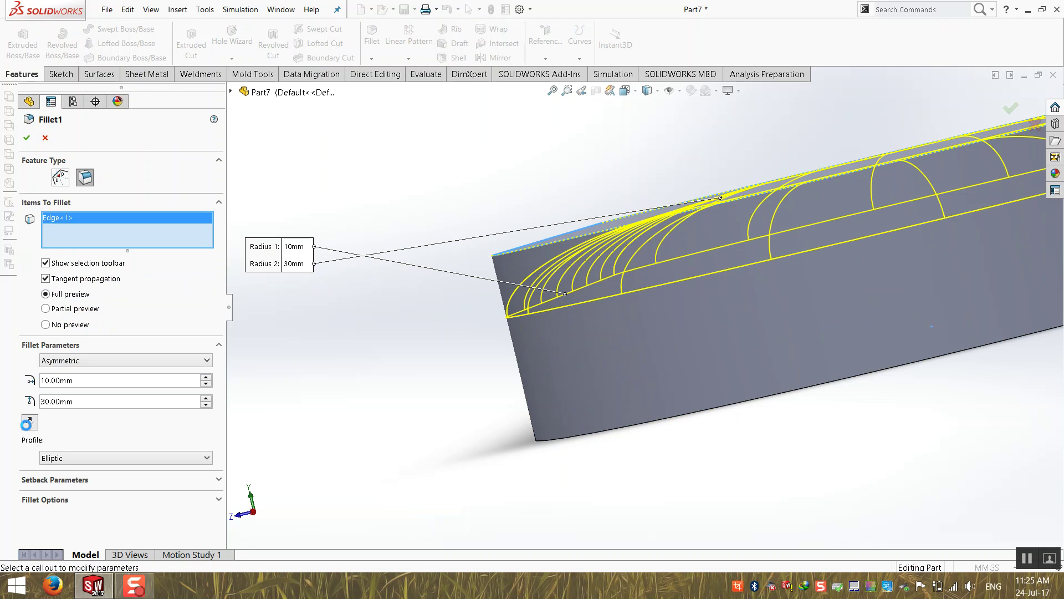
{"action": "left_click", "coordinate": [29, 423]}
{"action": "left_click", "coordinate": [29, 422]}
{"action": "left_click", "coordinate": [27, 426]}
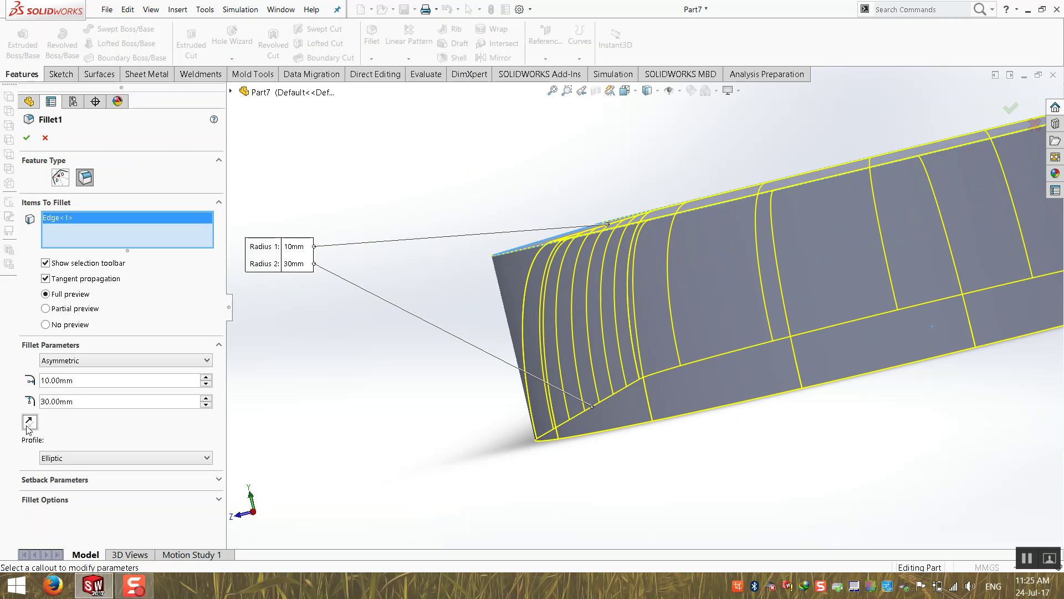
{"action": "left_click", "coordinate": [26, 138]}
{"action": "middle_click_drag", "start_coordinate": [157, 231], "coordinate": [577, 315]}
{"action": "scroll", "coordinate": [605, 345], "scroll_direction": "up", "scroll_amount": 3}
{"action": "scroll", "coordinate": [628, 324], "scroll_direction": "down", "scroll_amount": 6}
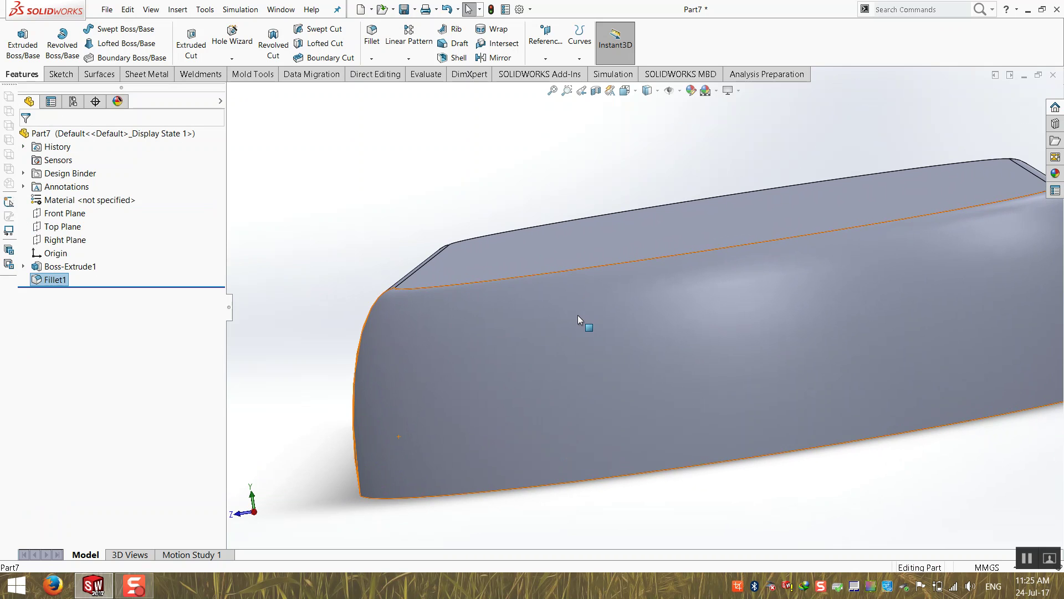
- Edit the fillet again and change its profile from Elliptic to Conic Rho
{"action": "right_click", "coordinate": [42, 281]}
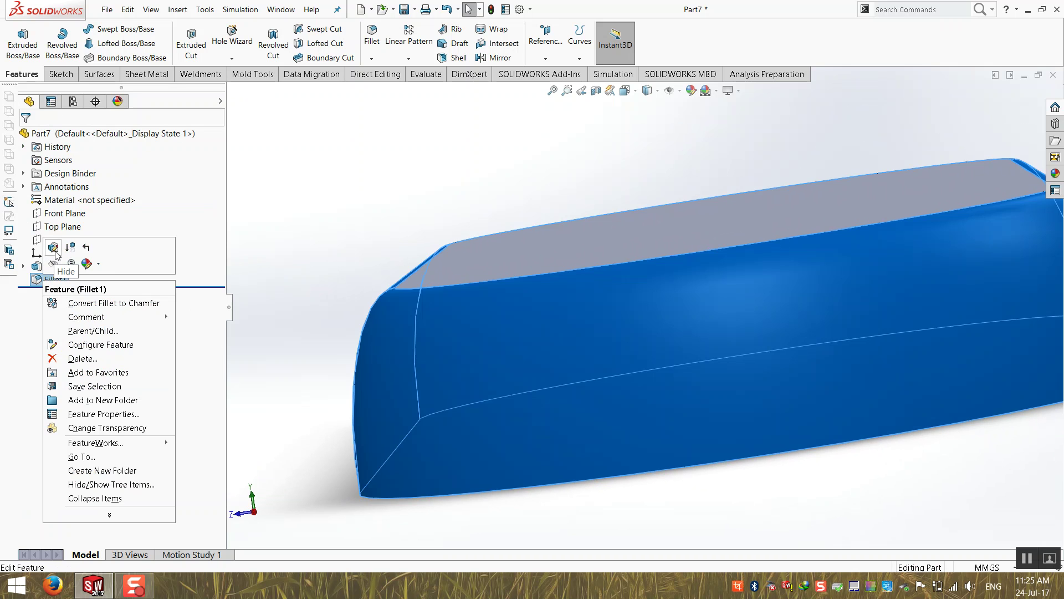
{"action": "left_click", "coordinate": [52, 247]}
{"action": "scroll", "coordinate": [564, 341], "scroll_direction": "up", "scroll_amount": 5}
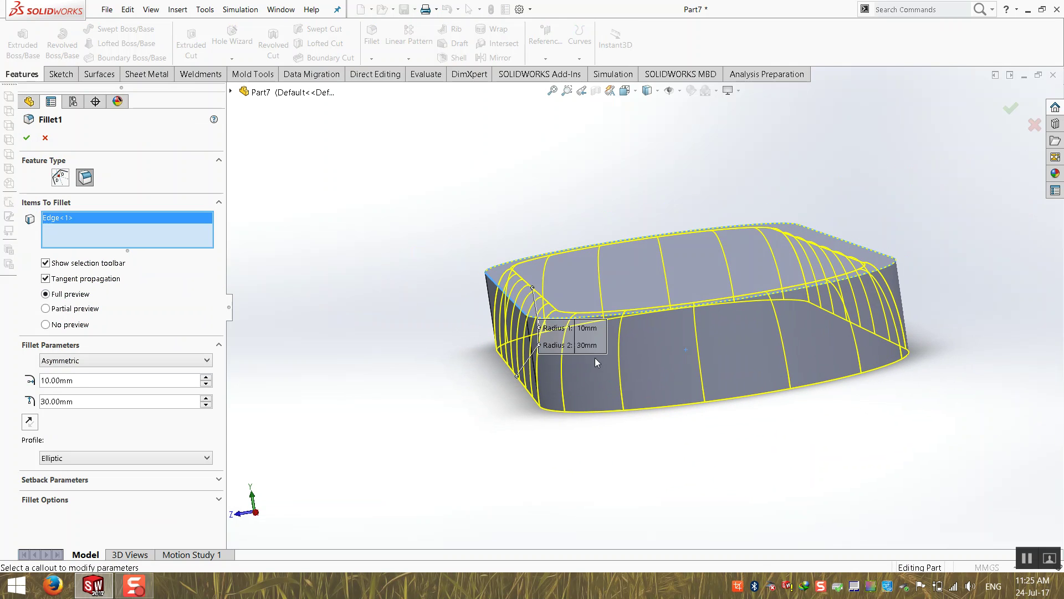
{"action": "scroll", "coordinate": [577, 388], "scroll_direction": "down", "scroll_amount": 2}
{"action": "left_click", "coordinate": [167, 456]}
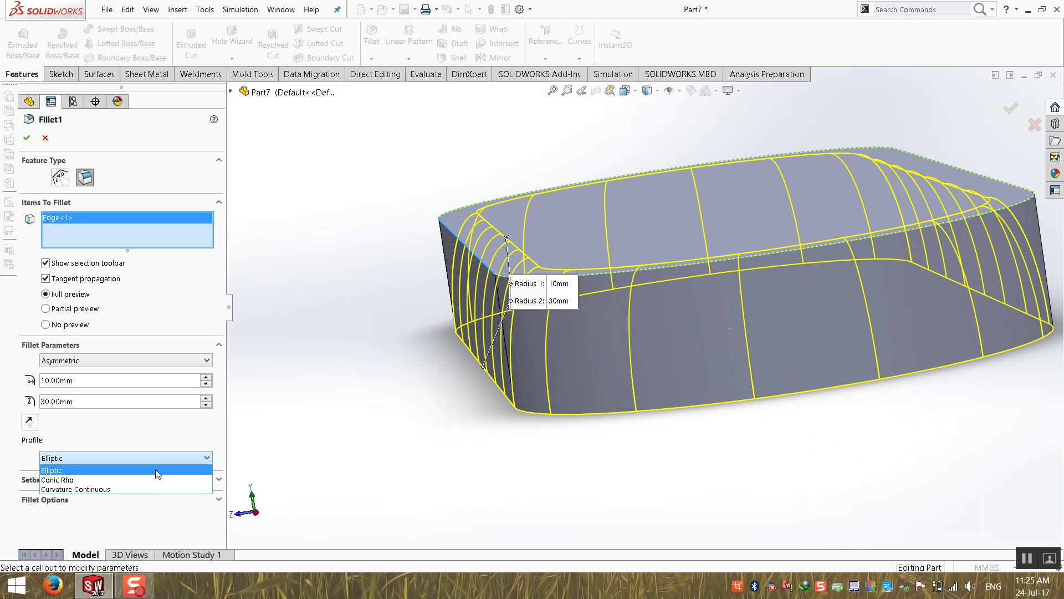
{"action": "left_click", "coordinate": [152, 480]}
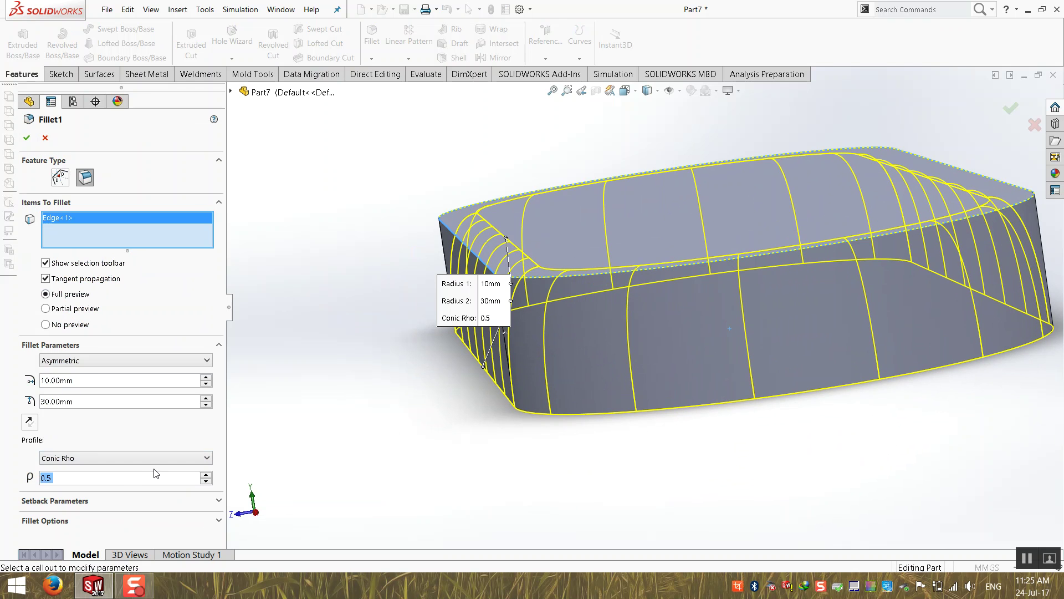
- Raise the fillet's rho value in increments to 0.9 and accept the change
{"action": "left_click", "coordinate": [205, 474]}
{"action": "left_click", "coordinate": [205, 475]}
{"action": "left_click", "coordinate": [205, 474]}
{"action": "left_click", "coordinate": [205, 474]}
{"action": "left_click", "coordinate": [205, 475]}
{"action": "left_click", "coordinate": [205, 476]}
{"action": "middle_click_drag", "start_coordinate": [516, 311], "coordinate": [521, 265]}
{"action": "scroll", "coordinate": [475, 236], "scroll_direction": "down", "scroll_amount": 4}
{"action": "middle_click_drag", "start_coordinate": [460, 236], "coordinate": [455, 258]}
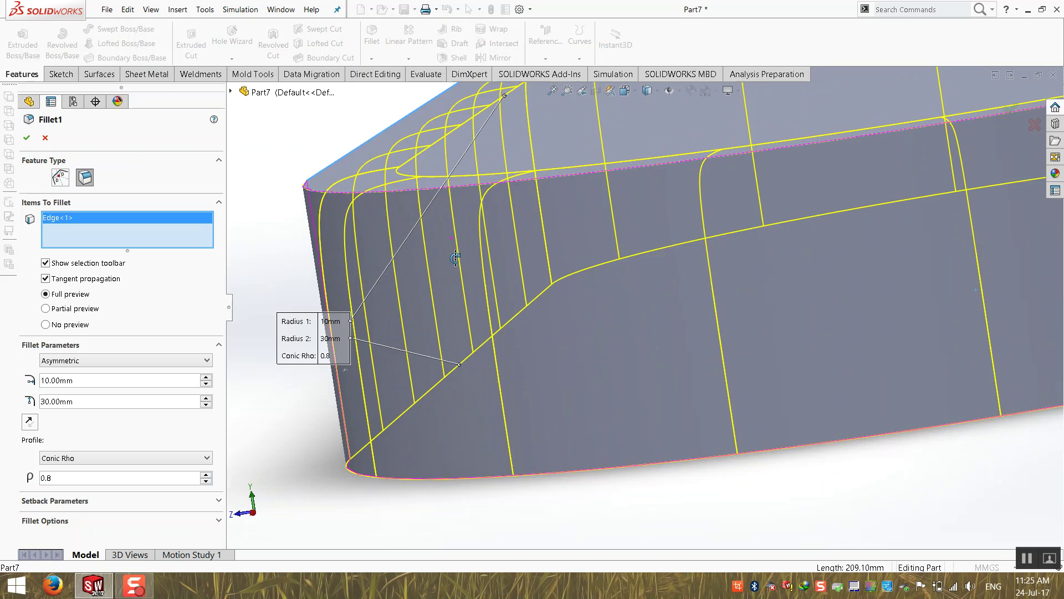
{"action": "scroll", "coordinate": [444, 249], "scroll_direction": "up", "scroll_amount": 3}
{"action": "scroll", "coordinate": [523, 256], "scroll_direction": "down", "scroll_amount": 4}
{"action": "left_click", "coordinate": [205, 474]}
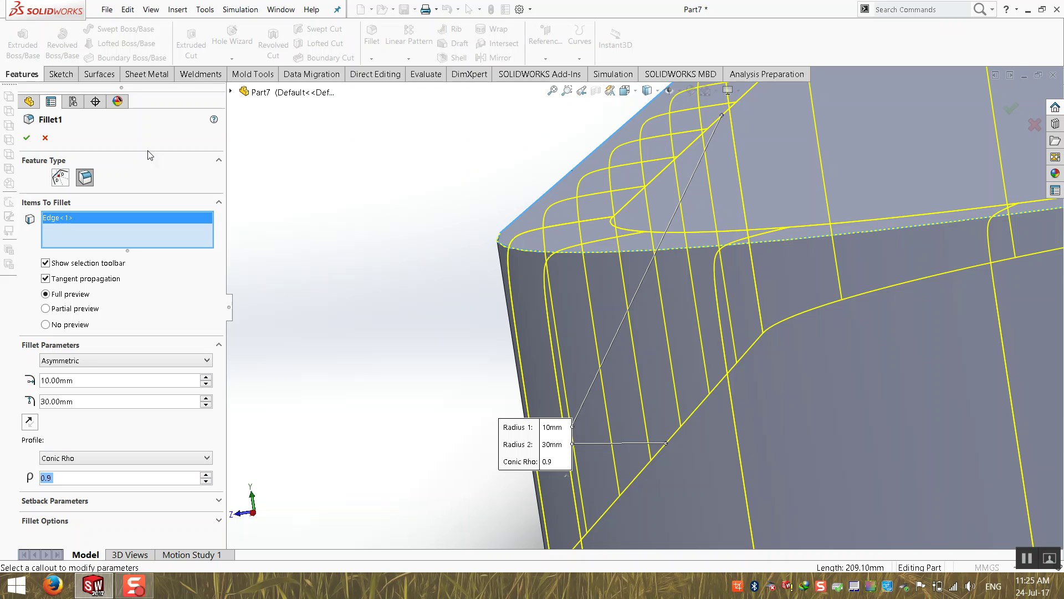
{"action": "left_click", "coordinate": [26, 138]}
{"action": "middle_click_drag", "start_coordinate": [428, 307], "coordinate": [487, 316]}
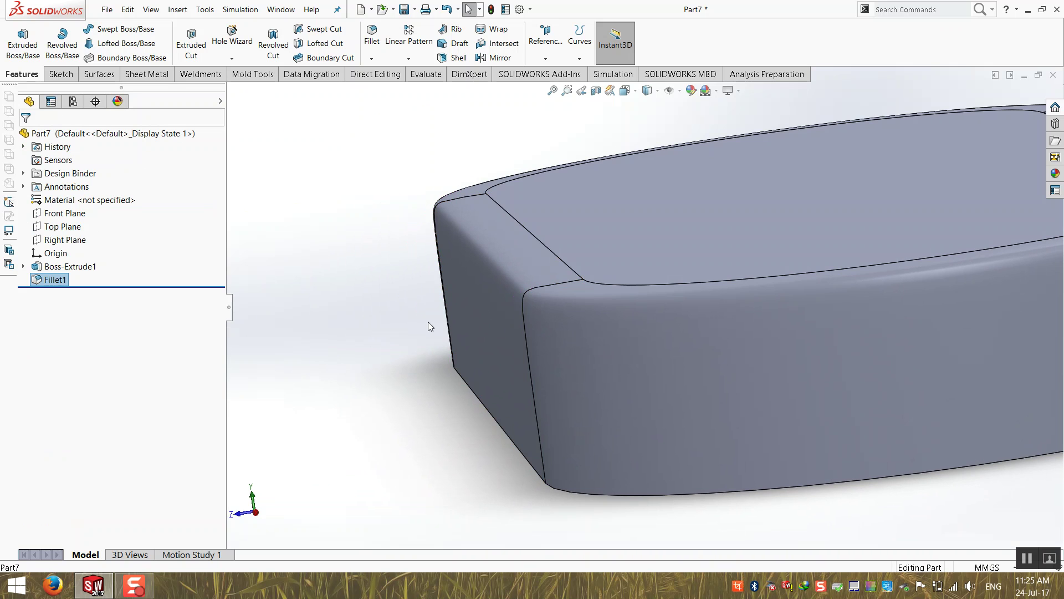
- Edit the fillet to compare the Elliptic profile with Conic Rho, restoring Conic Rho before accepting
{"action": "right_click", "coordinate": [53, 280]}
{"action": "left_click", "coordinate": [64, 248]}
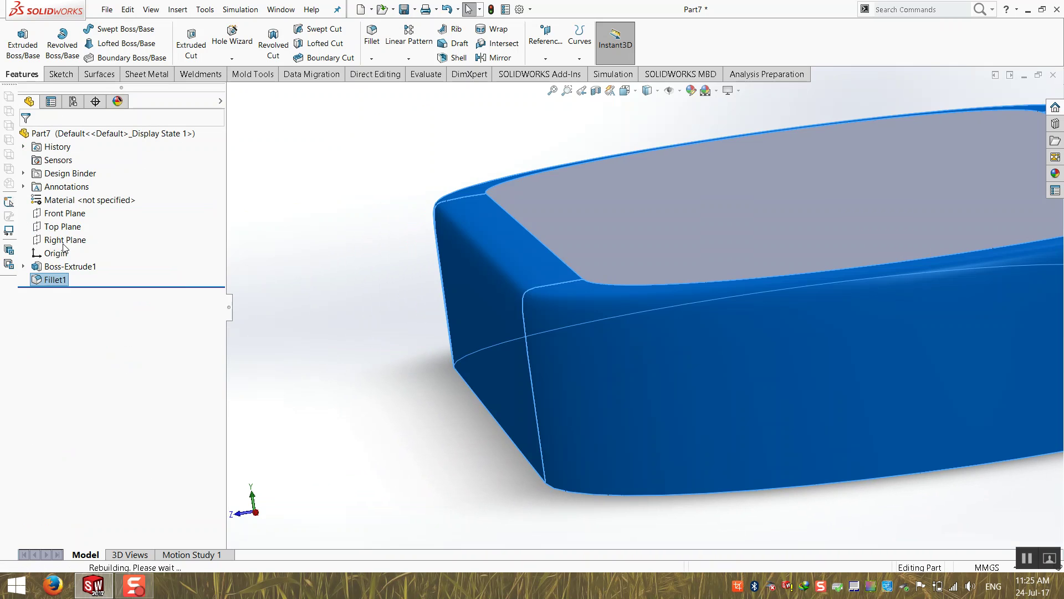
{"action": "left_click", "coordinate": [102, 461]}
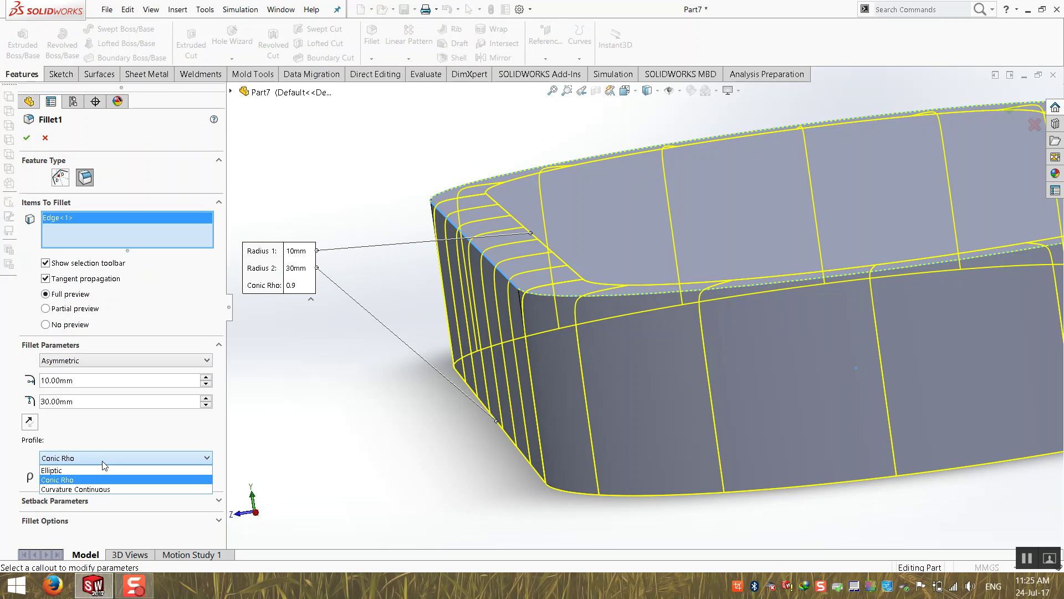
{"action": "left_click", "coordinate": [102, 469]}
{"action": "left_click", "coordinate": [126, 458]}
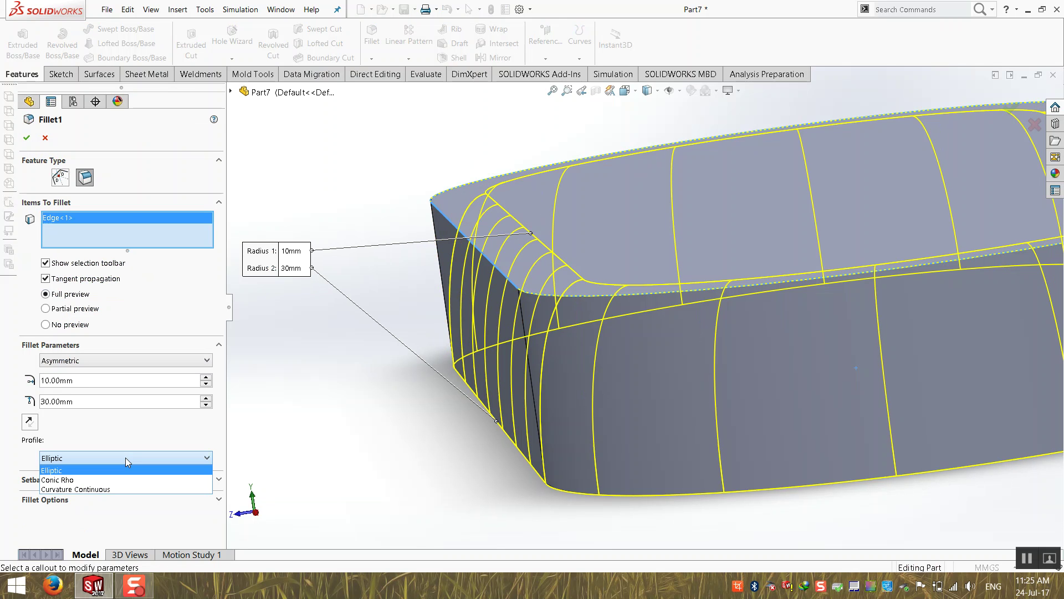
{"action": "left_click", "coordinate": [123, 479]}
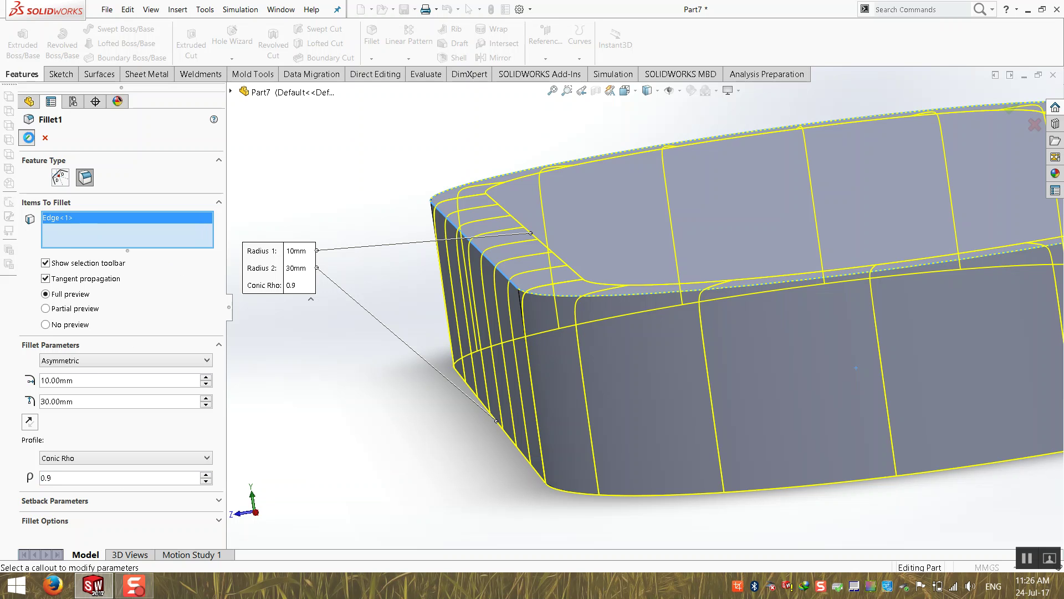
{"action": "left_click", "coordinate": [26, 138]}
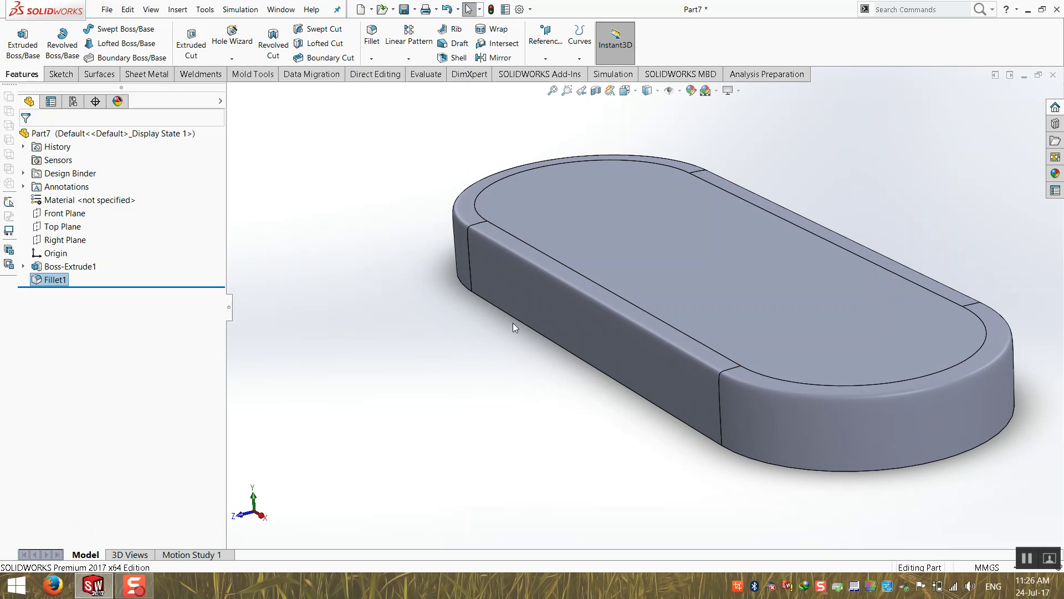
{"action": "left_click", "coordinate": [371, 36]}
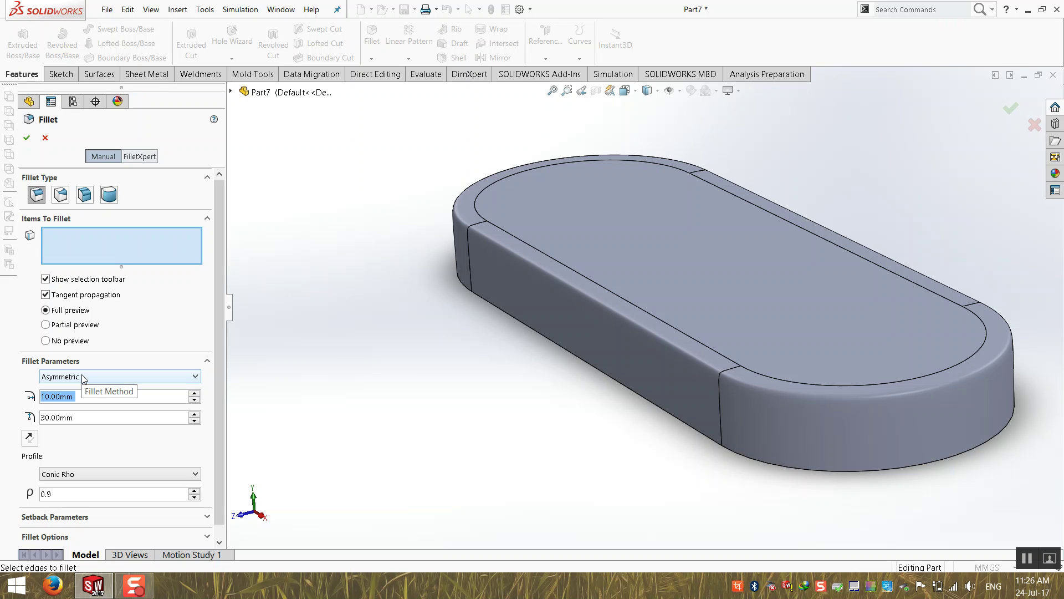
{"action": "left_click", "coordinate": [60, 194]}
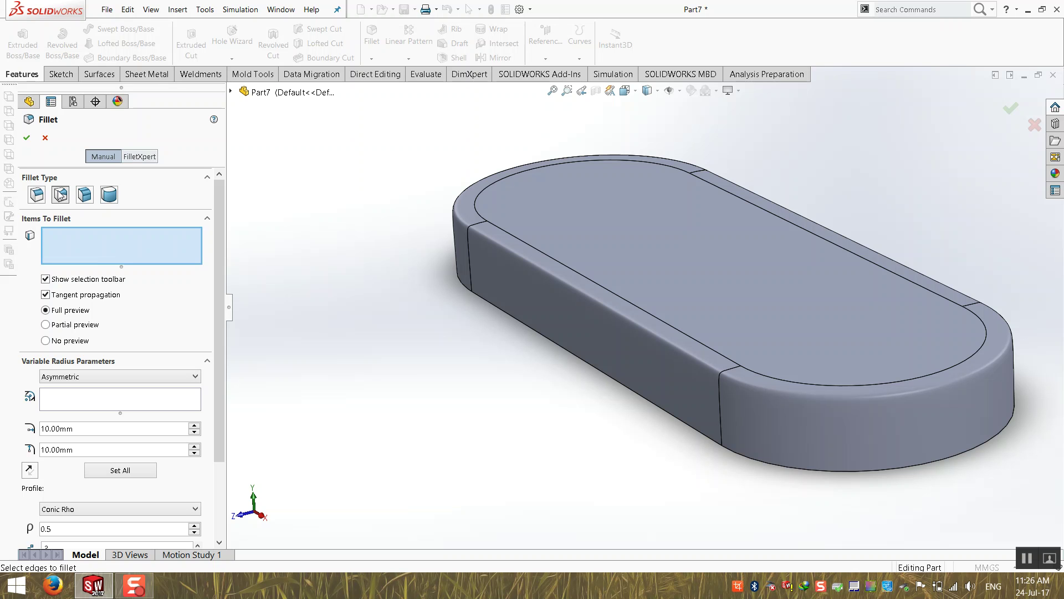
{"action": "left_click", "coordinate": [45, 137]}
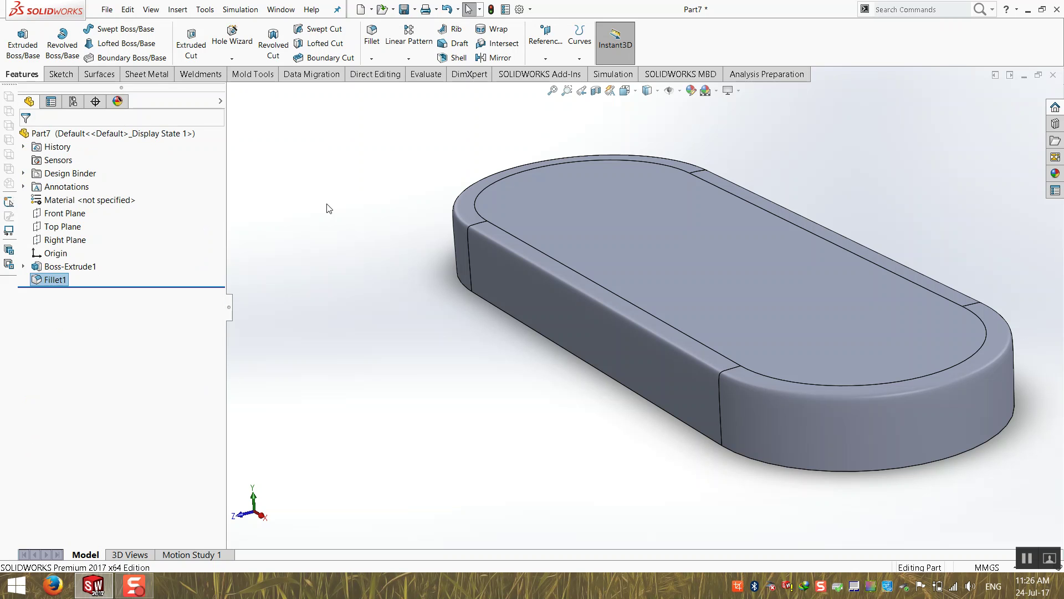
- Start an extruded cut on the block's top face and sketch a horizontal centerpoint slot at the origin, about 251 mm between centres and 69 mm wide
{"action": "scroll", "coordinate": [750, 337], "scroll_direction": "up", "scroll_amount": 1}
{"action": "scroll", "coordinate": [755, 246], "scroll_direction": "down", "scroll_amount": 1}
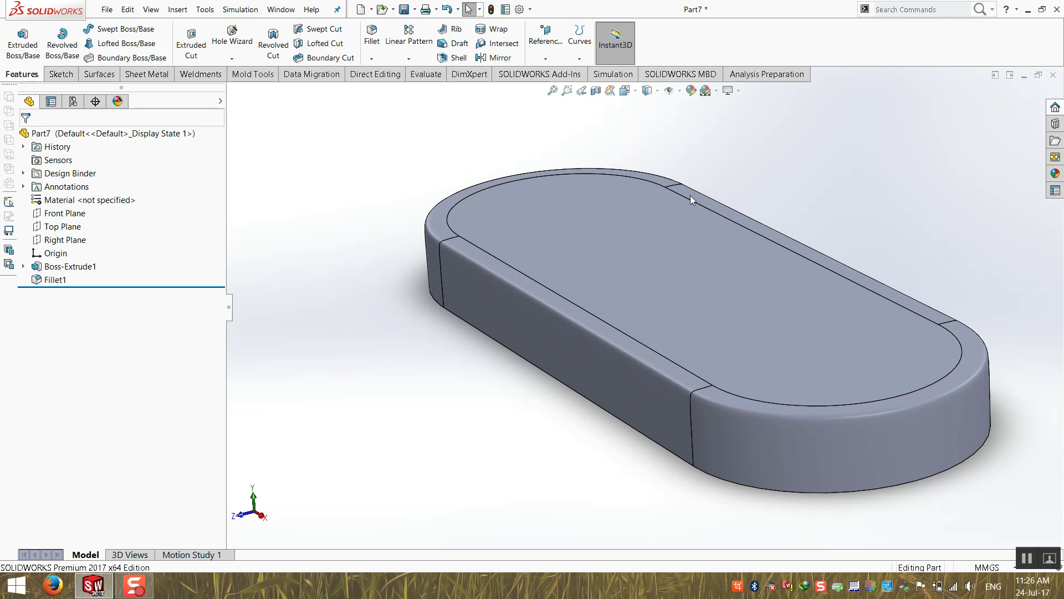
{"action": "left_click", "coordinate": [197, 50]}
{"action": "left_click", "coordinate": [587, 235]}
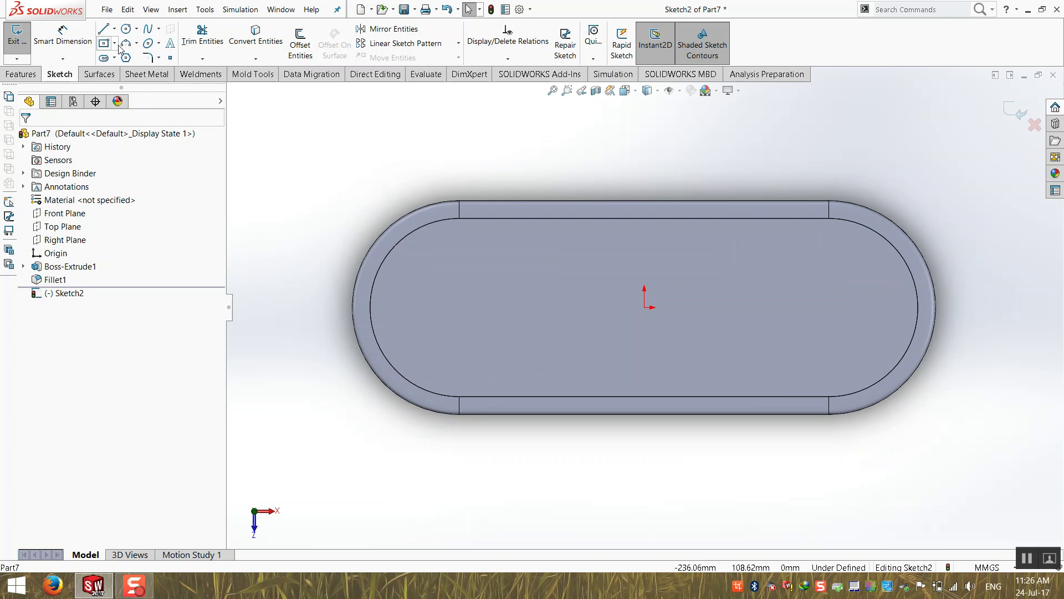
{"action": "left_click", "coordinate": [105, 58]}
{"action": "left_click", "coordinate": [644, 307]}
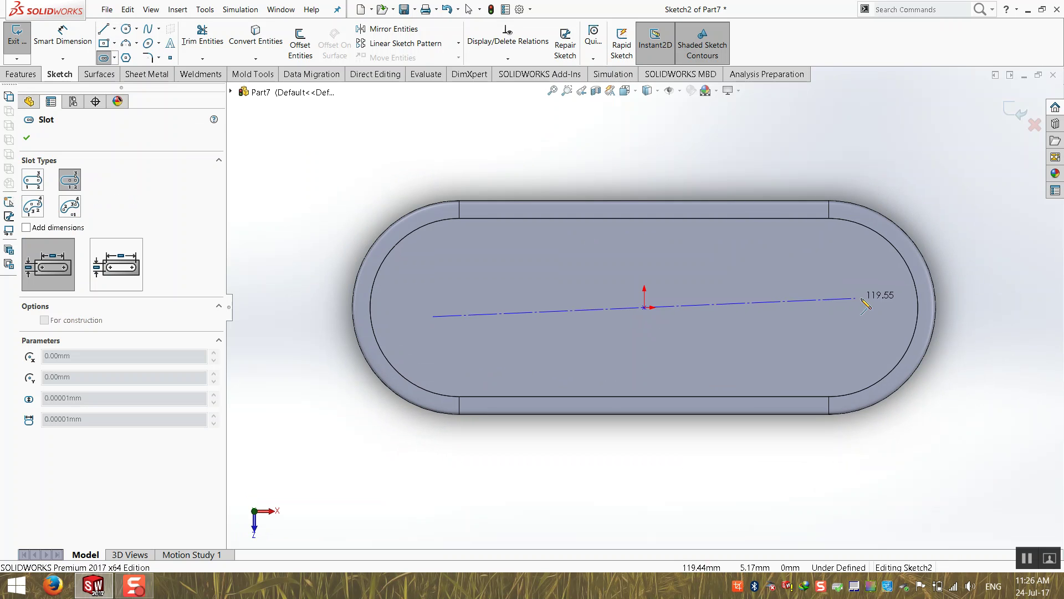
{"action": "left_click", "coordinate": [867, 308]}
{"action": "left_click", "coordinate": [835, 248]}
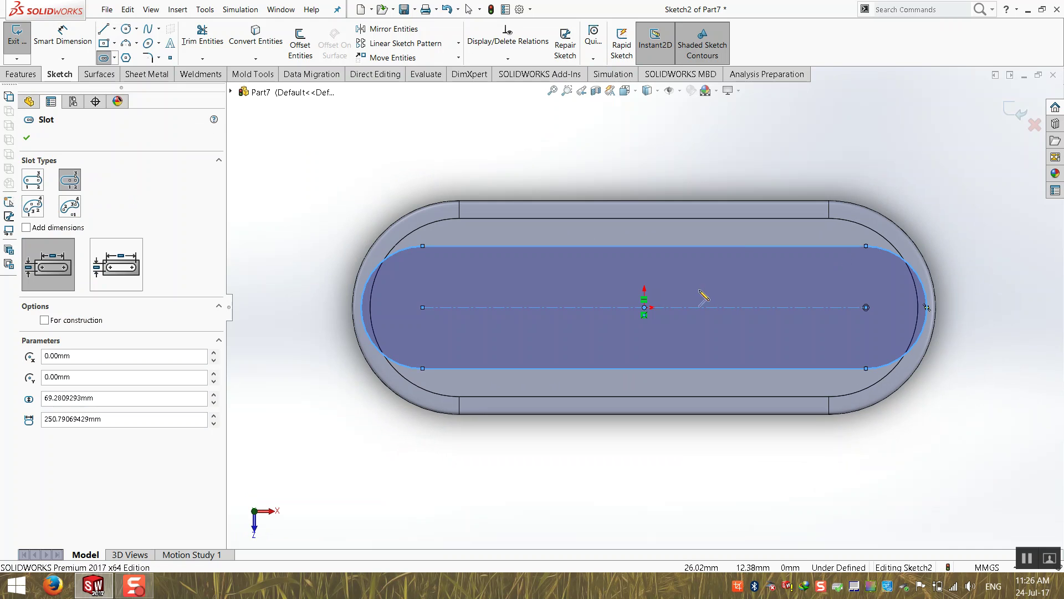
- Resize the slot to about 190 mm between centres and about 80 mm wide so it fits inside the filleted top face
{"action": "key", "text": "Escape"}
{"action": "left_click_drag", "start_coordinate": [867, 307], "coordinate": [813, 307]}
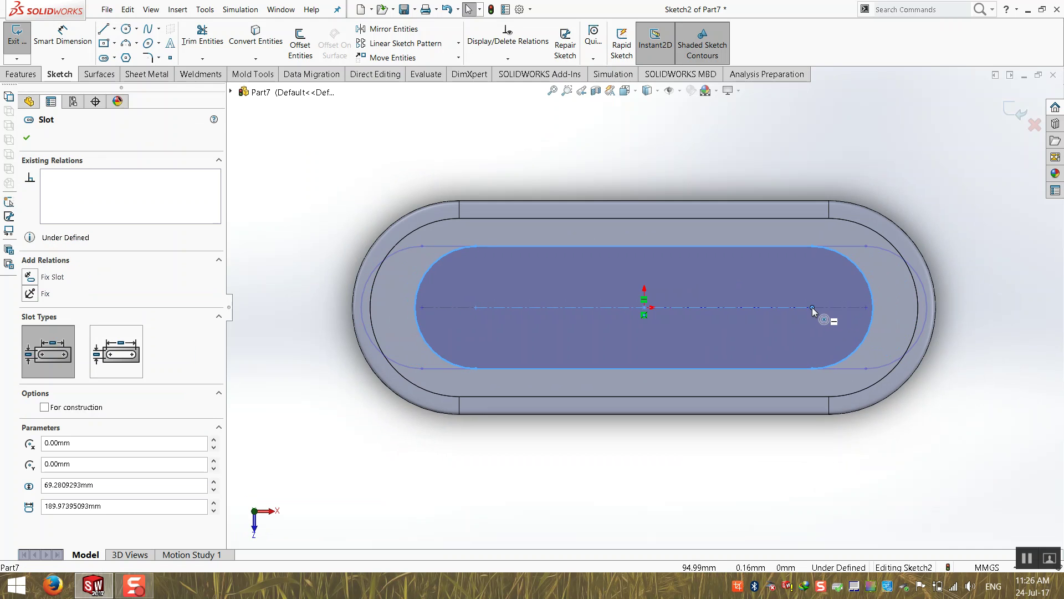
{"action": "mouse_move", "coordinate": [650, 245]}
{"action": "left_mouse_down"}
{"action": "mouse_move", "coordinate": [655, 227]}
{"action": "mouse_move", "coordinate": [656, 237]}
{"action": "left_mouse_up"}
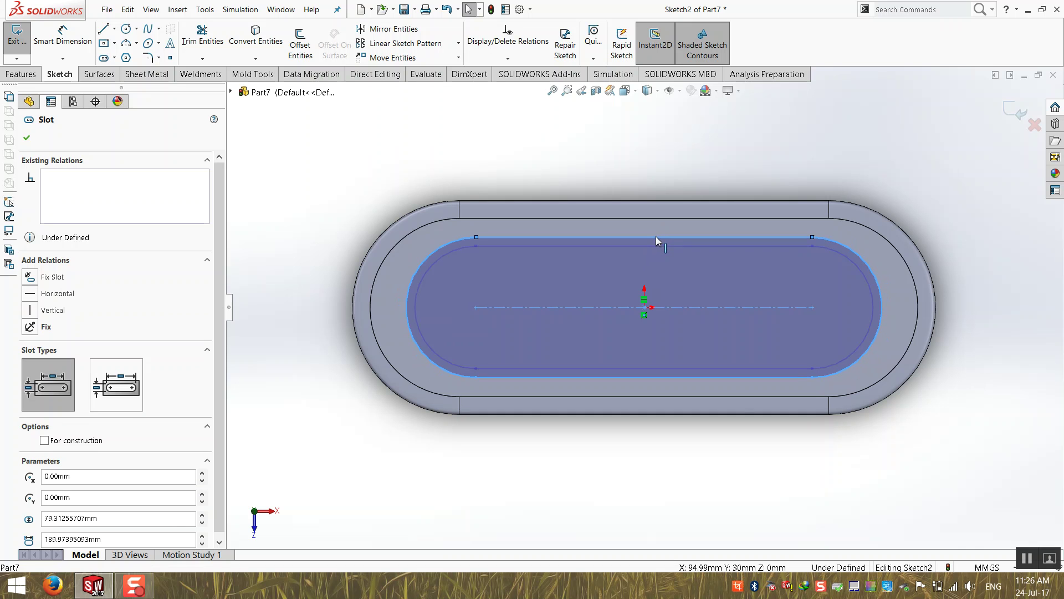
- Finish the slot sketch and cut it Through All in the block
{"action": "left_click", "coordinate": [807, 130]}
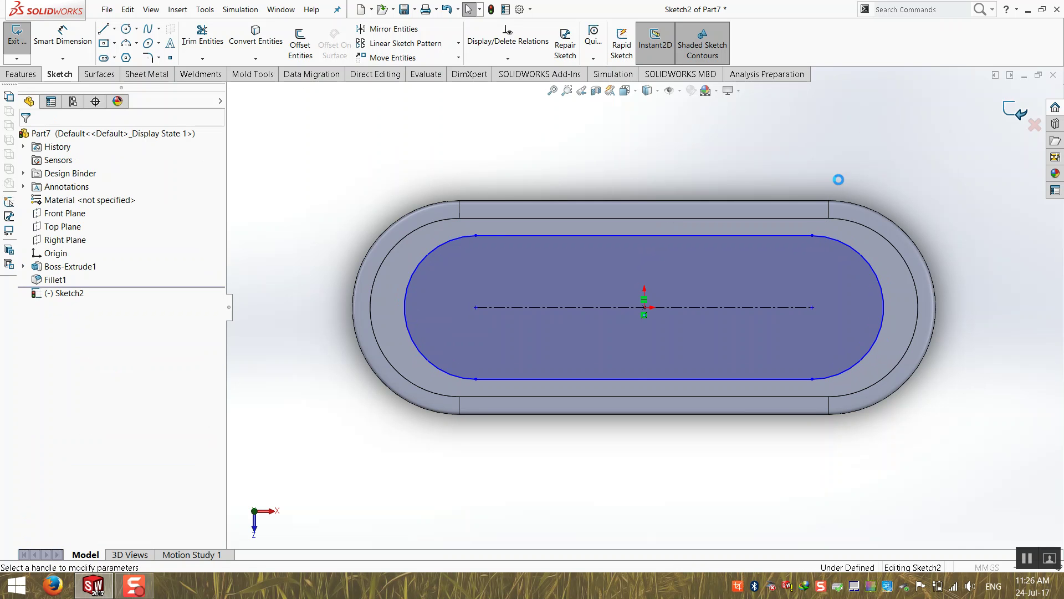
{"action": "key", "text": "ctrl+e"}
{"action": "left_click", "coordinate": [120, 215]}
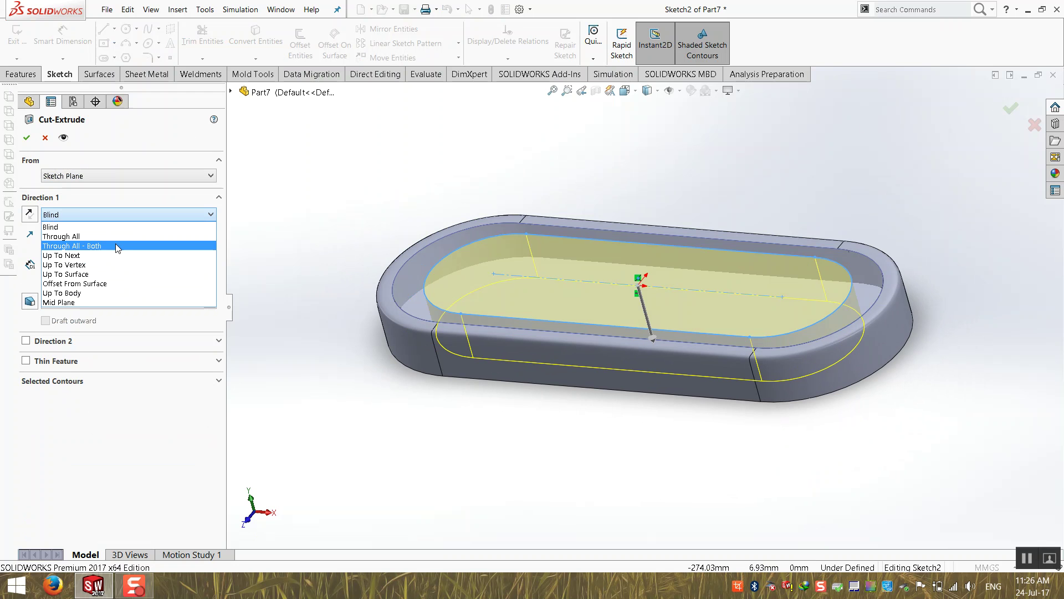
{"action": "left_click", "coordinate": [116, 237]}
{"action": "left_click", "coordinate": [26, 138]}
{"action": "middle_click_drag", "start_coordinate": [340, 357], "coordinate": [460, 488]}
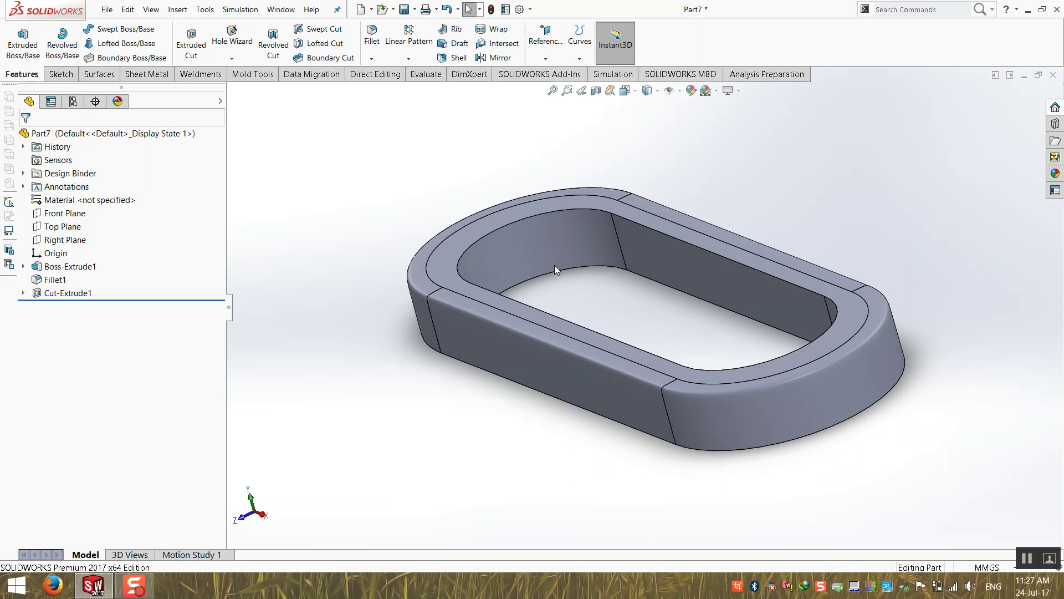
- Edit the cut's sketch and narrow the slot to leave a wider rim, rebuilding the cut
{"action": "left_click", "coordinate": [550, 255]}
{"action": "left_click", "coordinate": [540, 307]}
{"action": "left_click", "coordinate": [23, 293]}
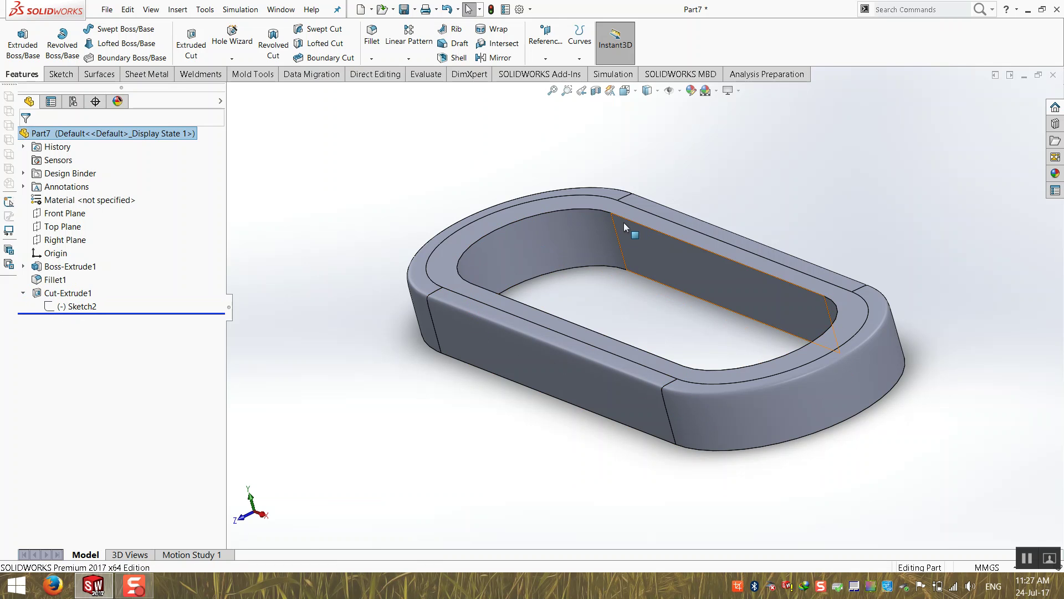
{"action": "left_click", "coordinate": [83, 307]}
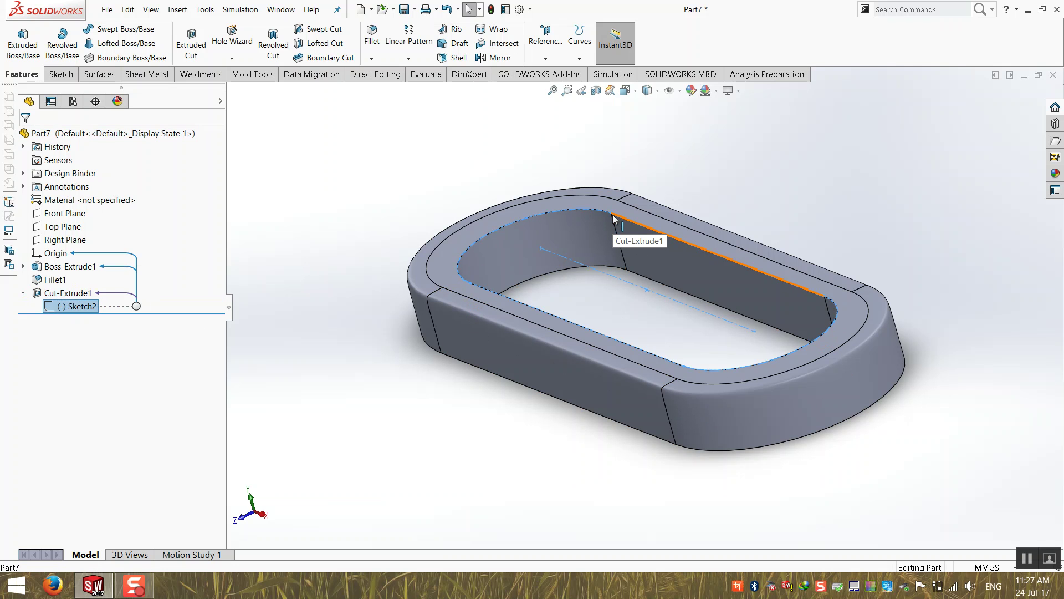
{"action": "right_click", "coordinate": [62, 306]}
{"action": "left_click", "coordinate": [71, 273]}
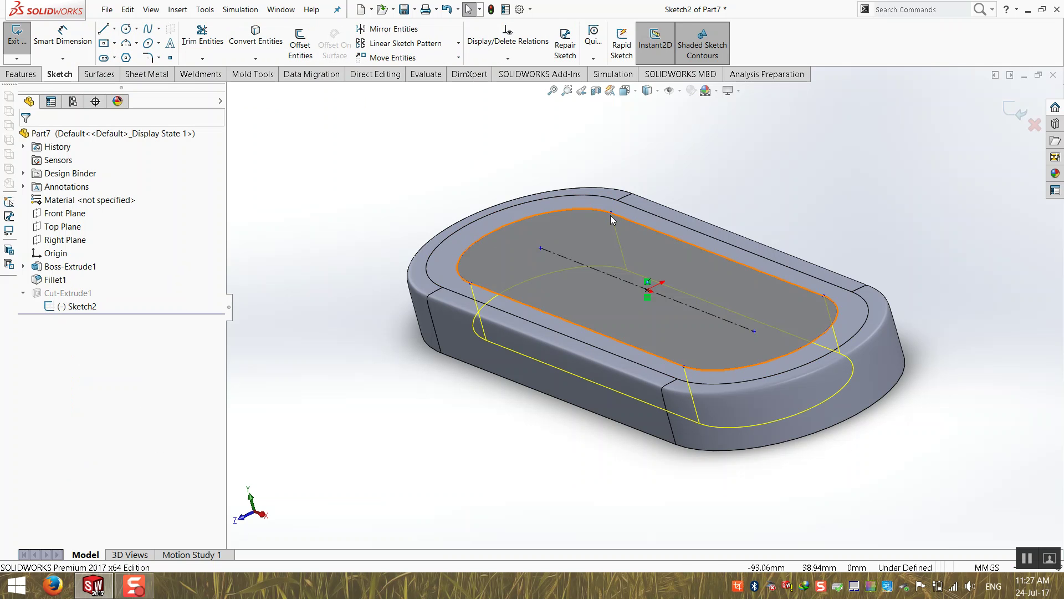
{"action": "left_click_drag", "start_coordinate": [612, 216], "coordinate": [598, 222]}
{"action": "left_click", "coordinate": [1017, 110]}
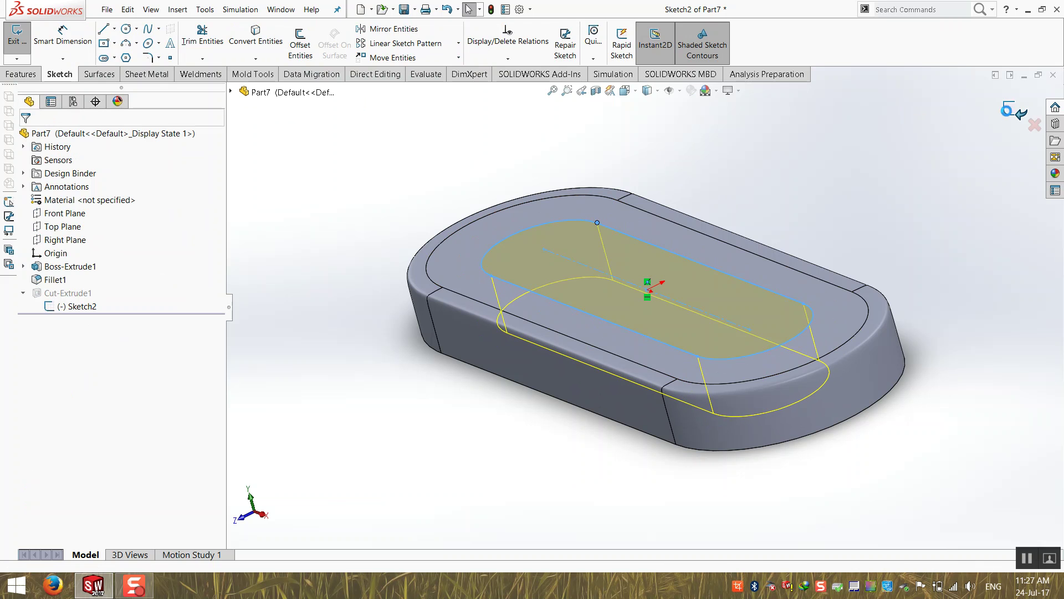
- Reopen the cut's sketch and resize the slot to about 64 mm wide and 186 mm between centres, rebuilding the cut
{"action": "middle_click_drag", "start_coordinate": [900, 148], "coordinate": [783, 296]}
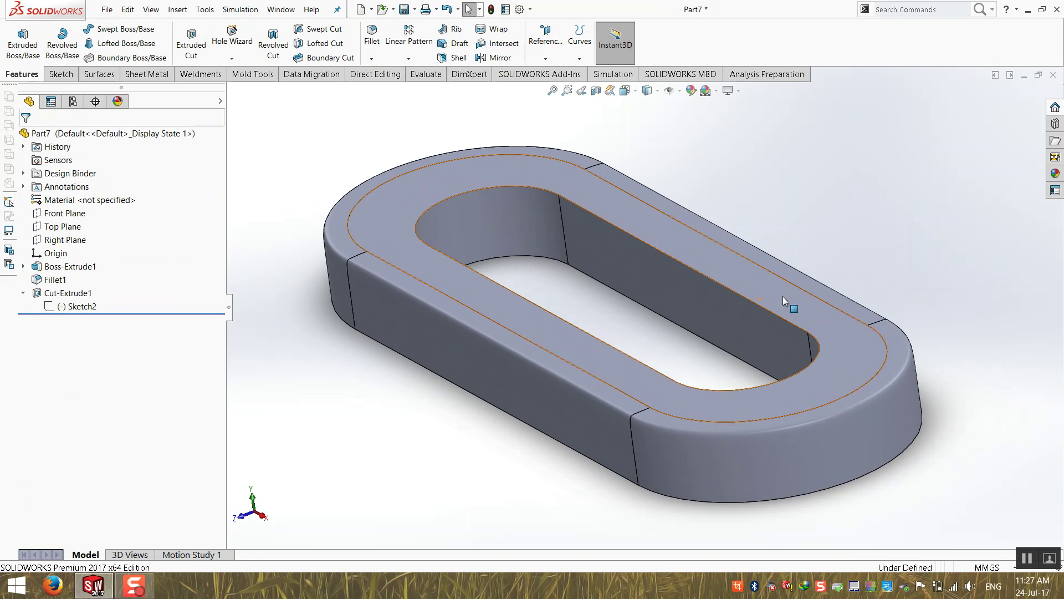
{"action": "right_click", "coordinate": [74, 307]}
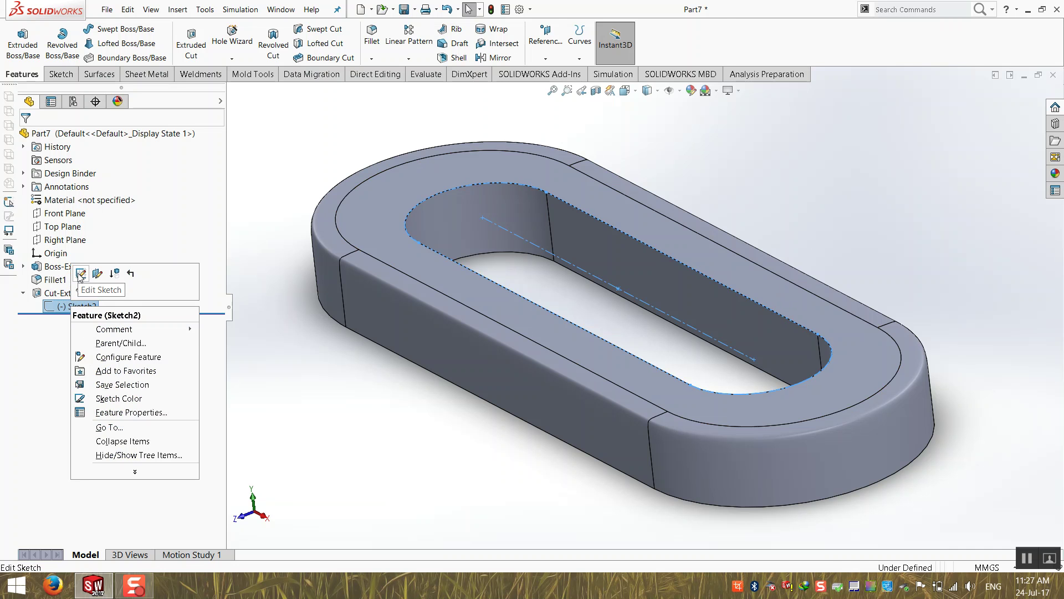
{"action": "left_click", "coordinate": [80, 273]}
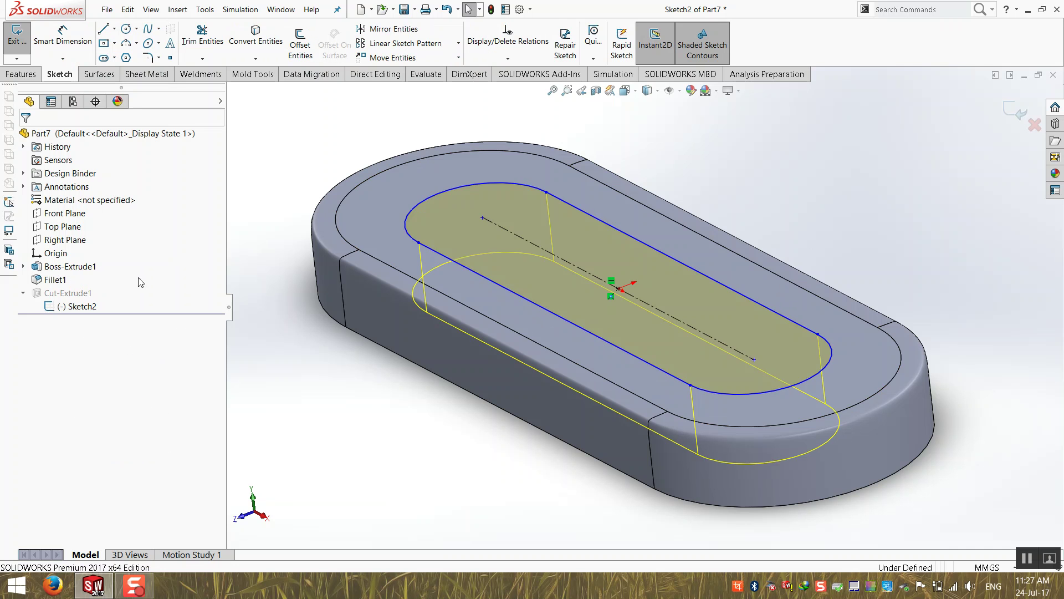
{"action": "left_click", "coordinate": [547, 193]}
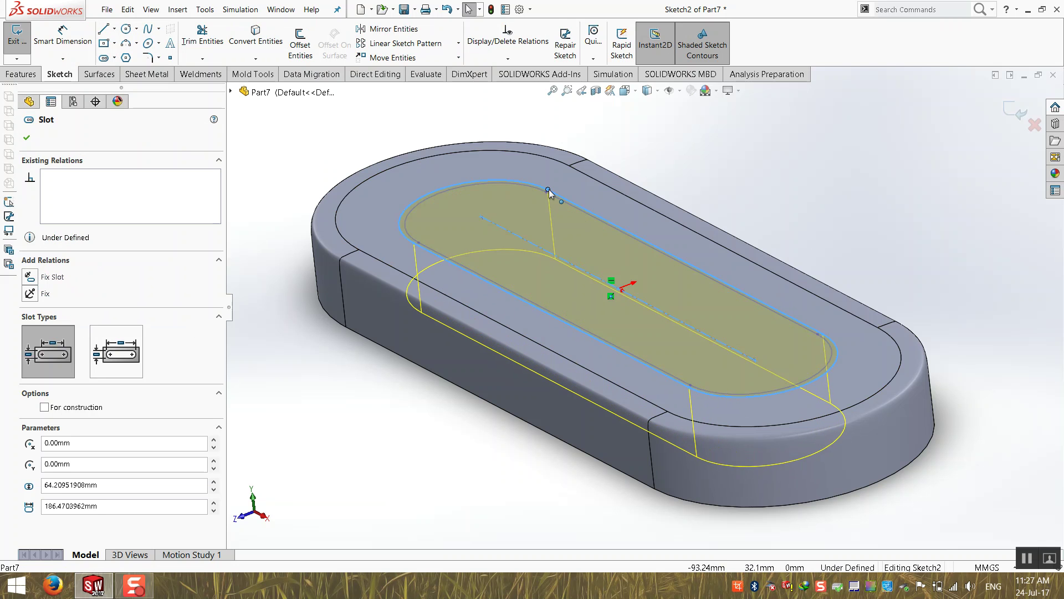
{"action": "left_click", "coordinate": [1026, 144]}
{"action": "left_click", "coordinate": [1014, 111]}
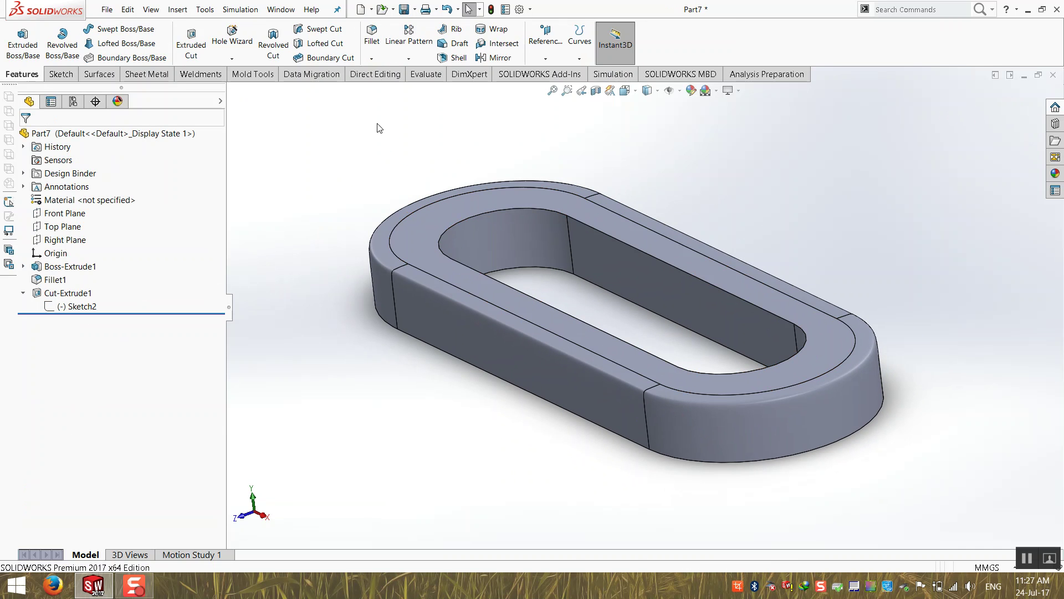
- Start a variable size fillet on the curved end of the opening's top edge, moving both radius callouts clear of the model
{"action": "left_click", "coordinate": [373, 34]}
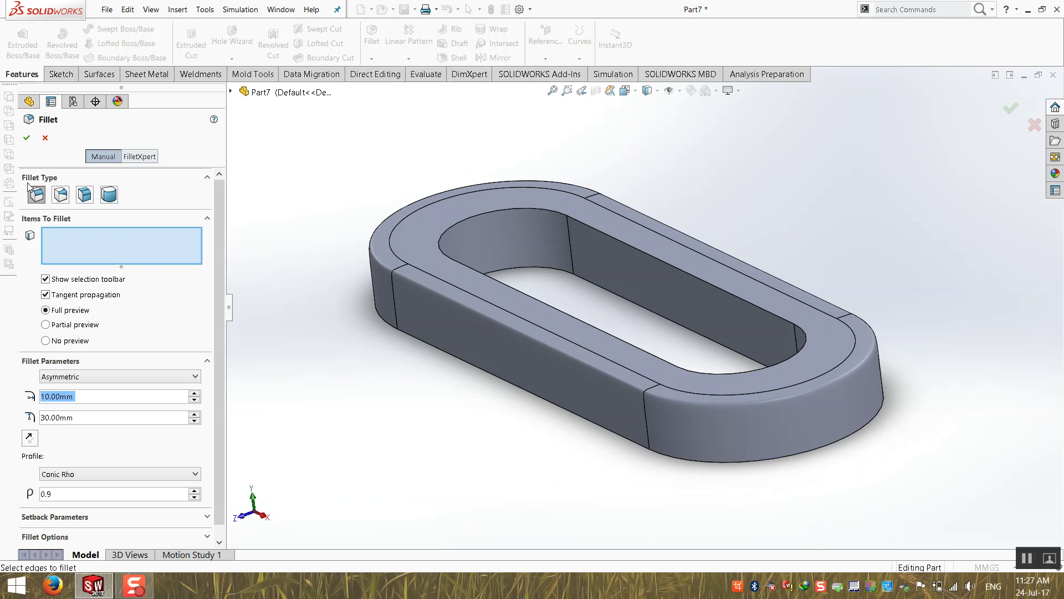
{"action": "left_click", "coordinate": [60, 201]}
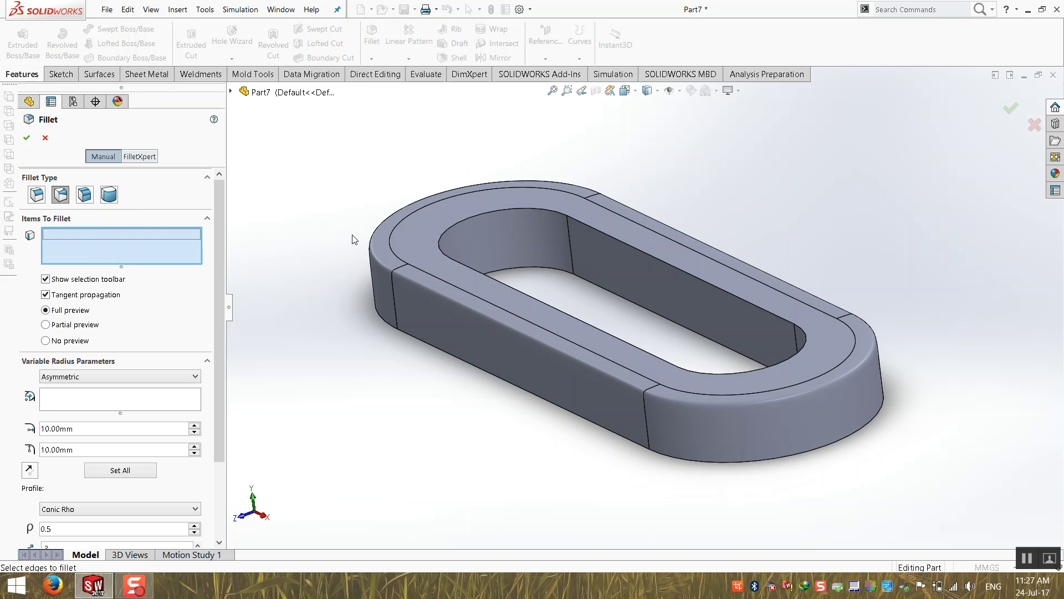
{"action": "left_click", "coordinate": [547, 214]}
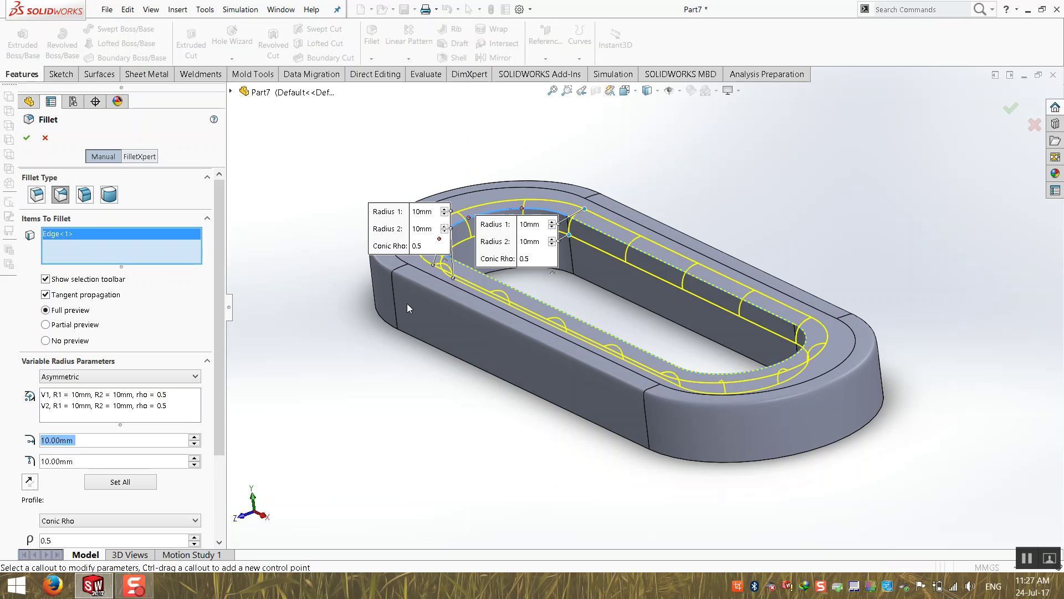
{"action": "middle_click_drag", "start_coordinate": [381, 388], "coordinate": [388, 355]}
{"action": "left_click_drag", "start_coordinate": [399, 248], "coordinate": [351, 172]}
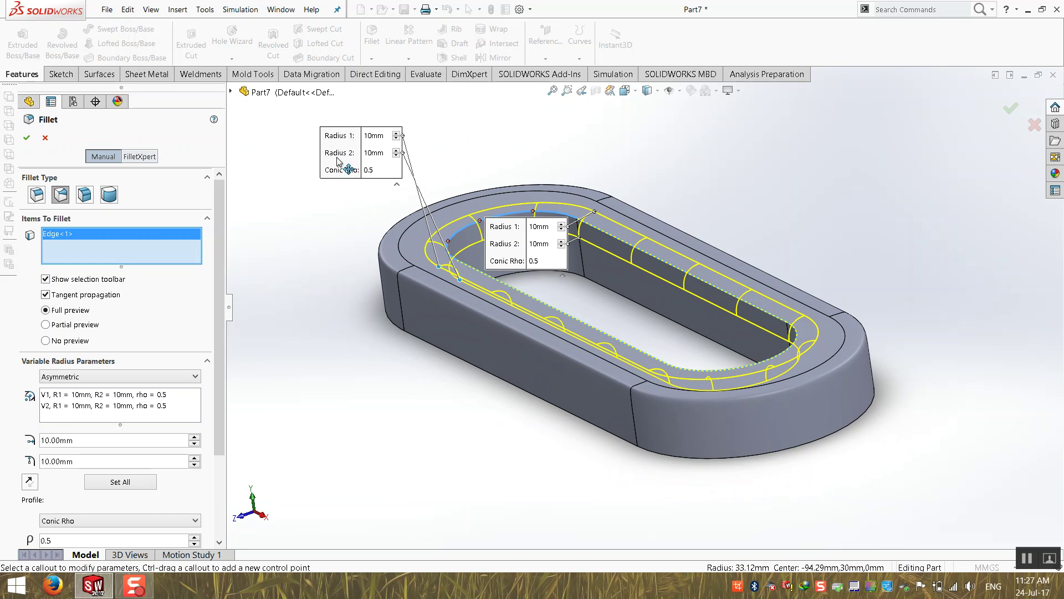
{"action": "left_click_drag", "start_coordinate": [501, 240], "coordinate": [737, 173]}
{"action": "scroll", "coordinate": [627, 321], "scroll_direction": "down", "scroll_amount": 1}
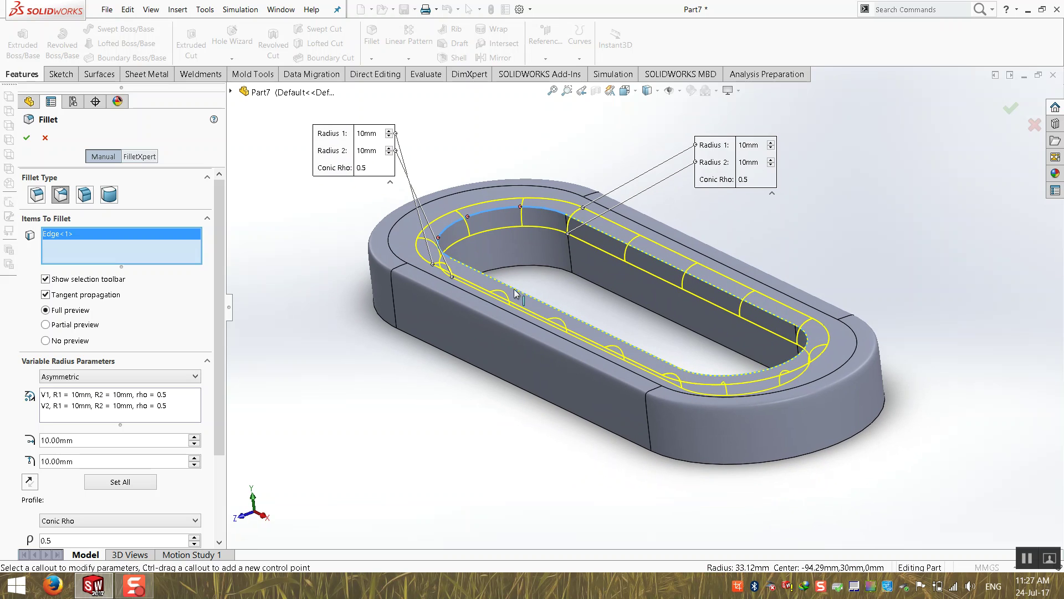
- Switch the variable fillet from Asymmetric to Symmetric and arrange the radius callouts clear of the selected edge
{"action": "left_click", "coordinate": [101, 376]}
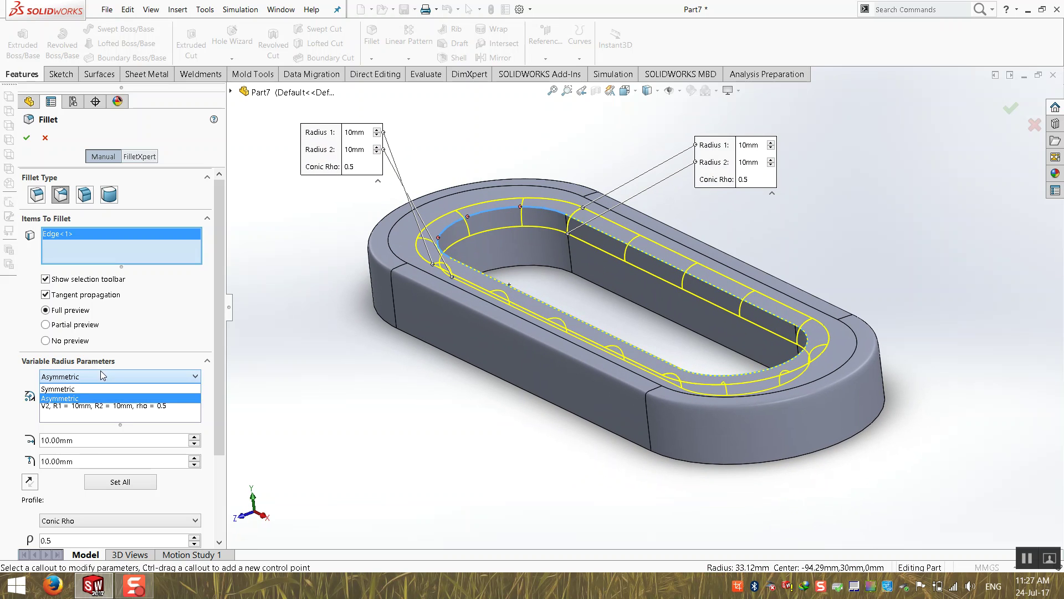
{"action": "left_click", "coordinate": [105, 387]}
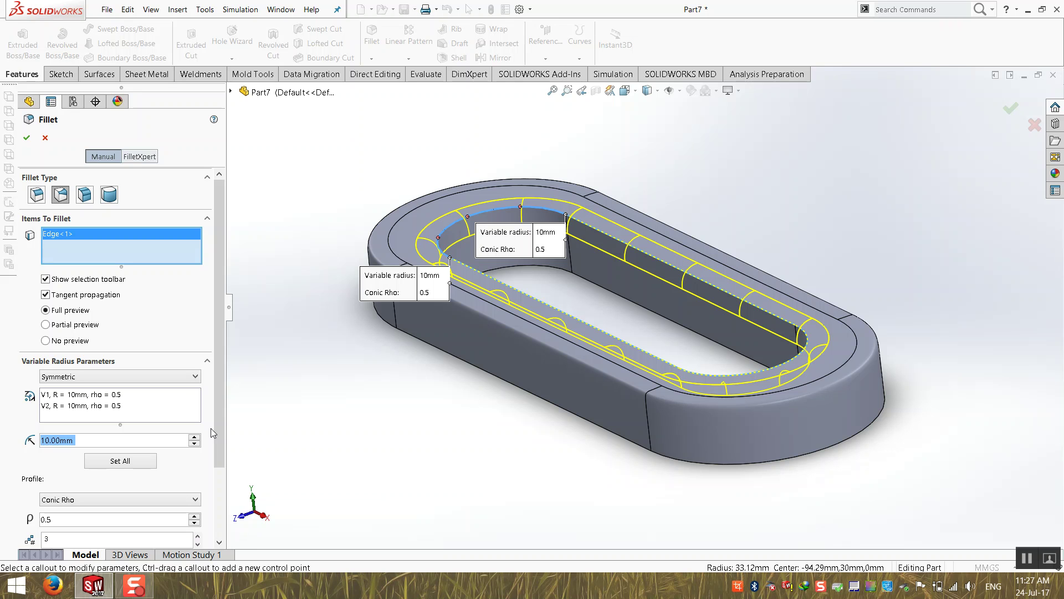
{"action": "left_click_drag", "start_coordinate": [391, 294], "coordinate": [322, 197]}
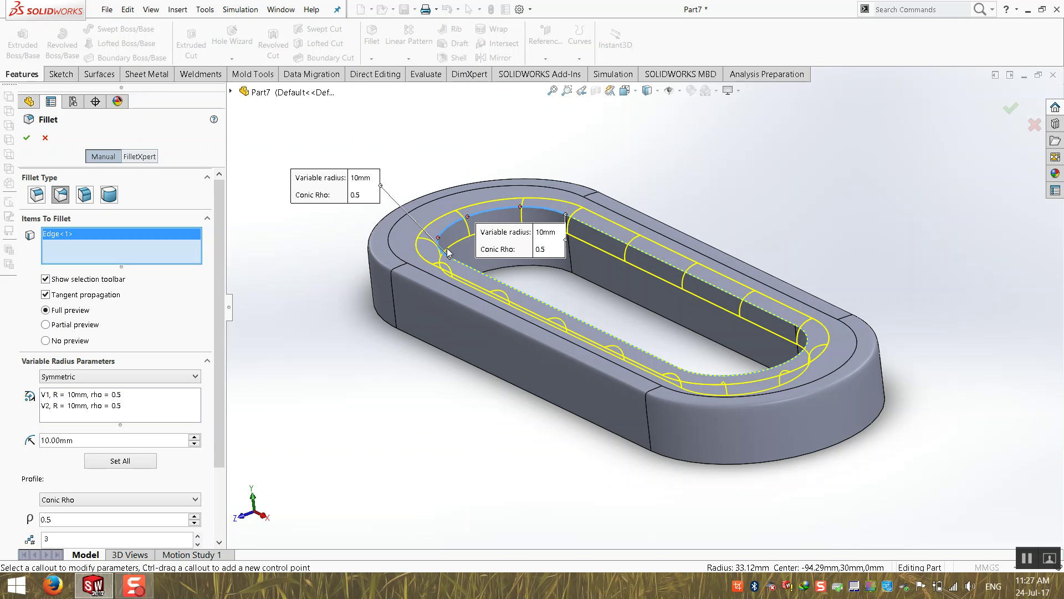
{"action": "left_click_drag", "start_coordinate": [521, 240], "coordinate": [615, 158]}
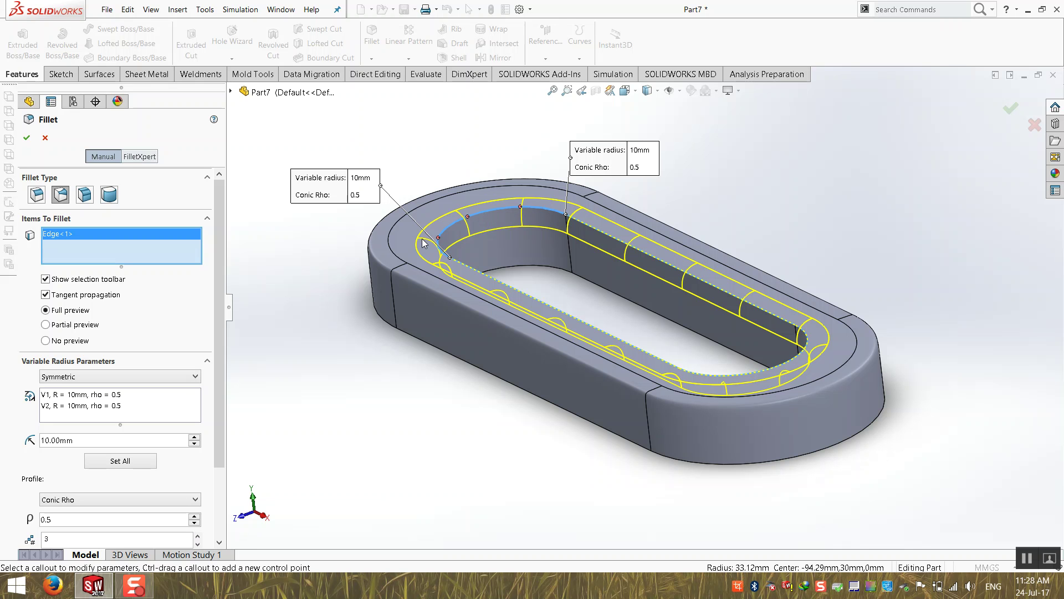
{"action": "middle_click_drag", "start_coordinate": [450, 267], "coordinate": [450, 290]}
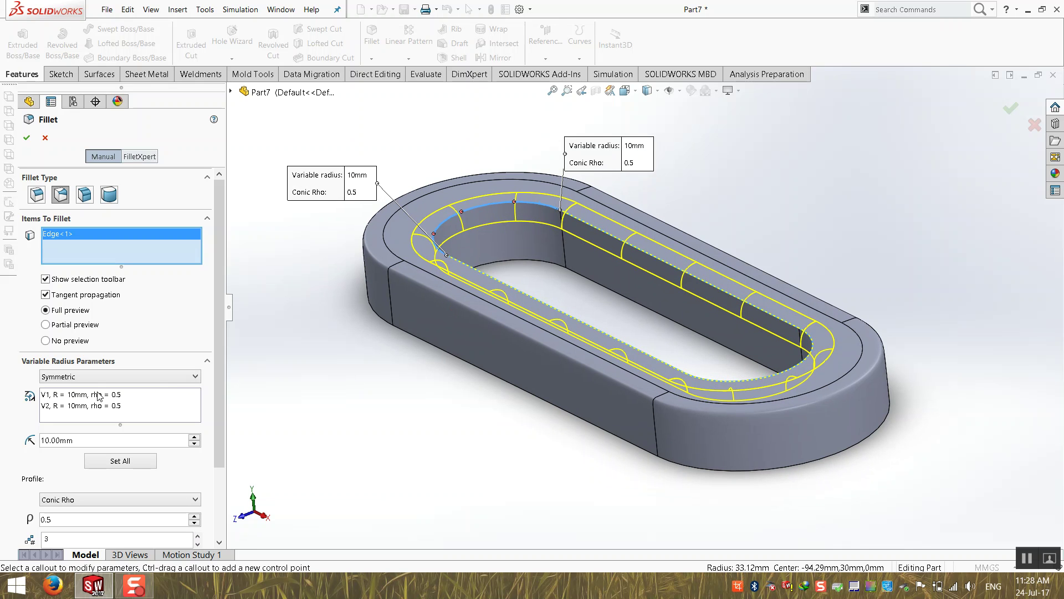
{"action": "left_click", "coordinate": [76, 406]}
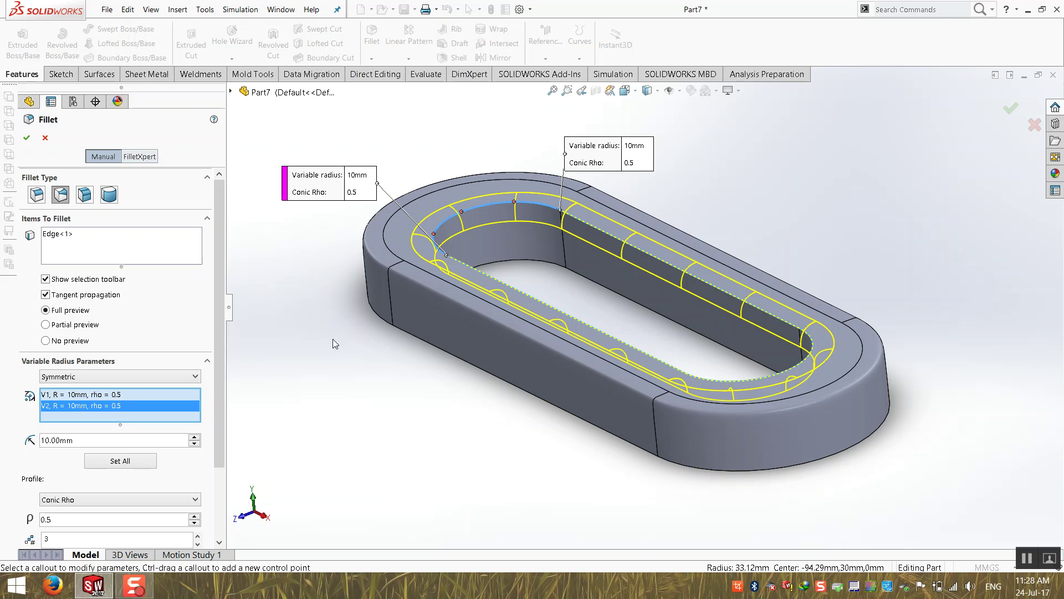
{"action": "middle_click_drag", "start_coordinate": [369, 326], "coordinate": [485, 228]}
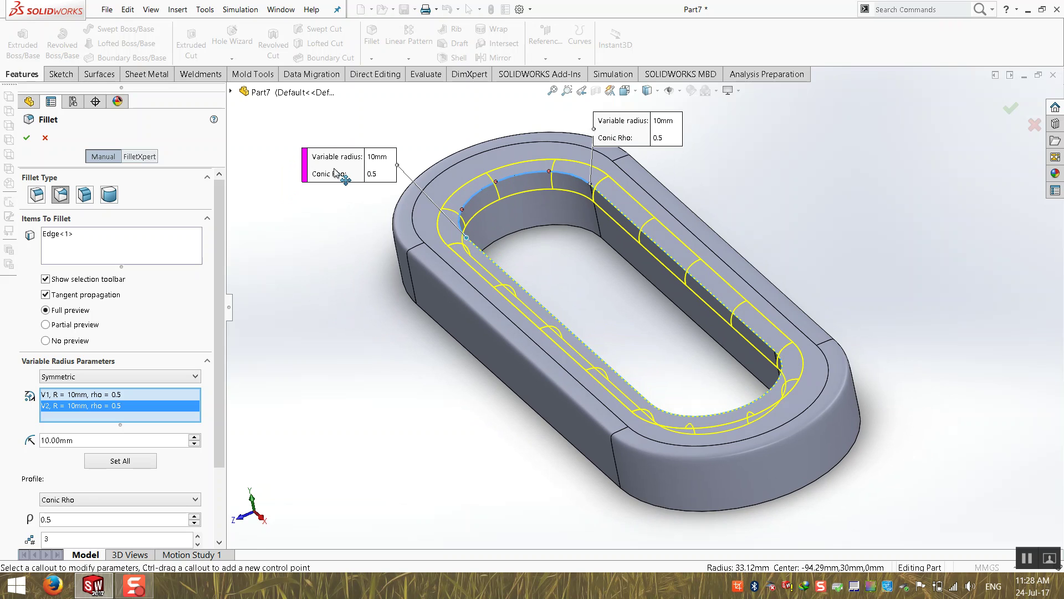
{"action": "left_click_drag", "start_coordinate": [335, 172], "coordinate": [324, 198]}
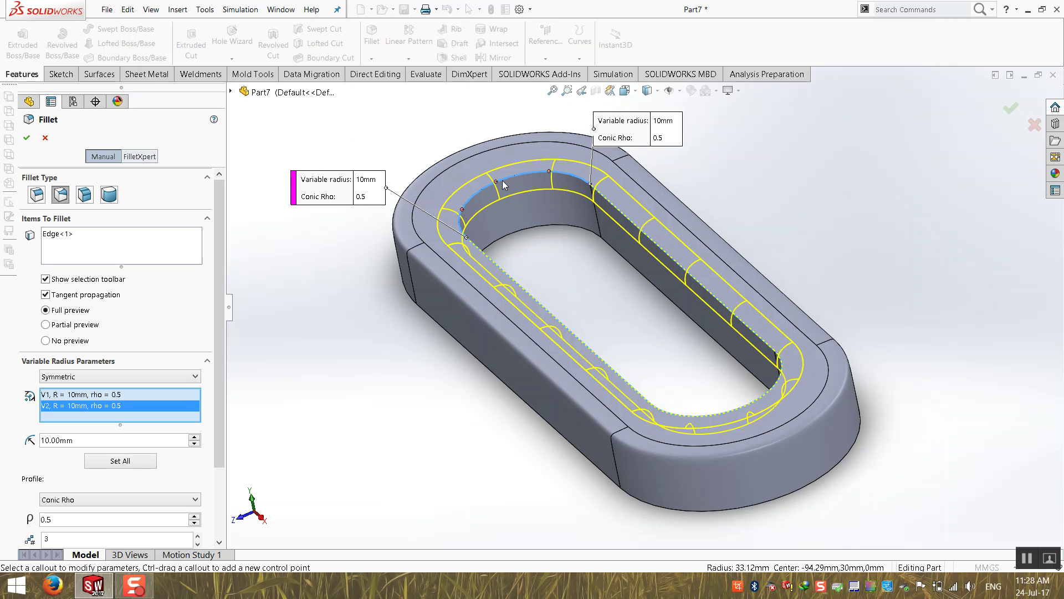
{"action": "left_click_drag", "start_coordinate": [629, 137], "coordinate": [661, 121]}
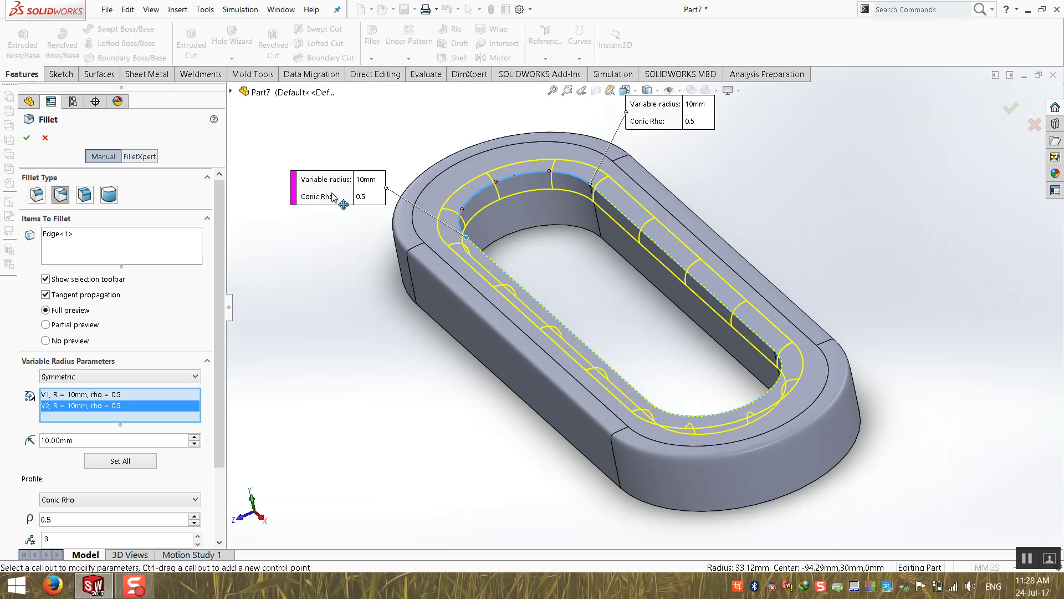
{"action": "left_click_drag", "start_coordinate": [332, 191], "coordinate": [319, 199]}
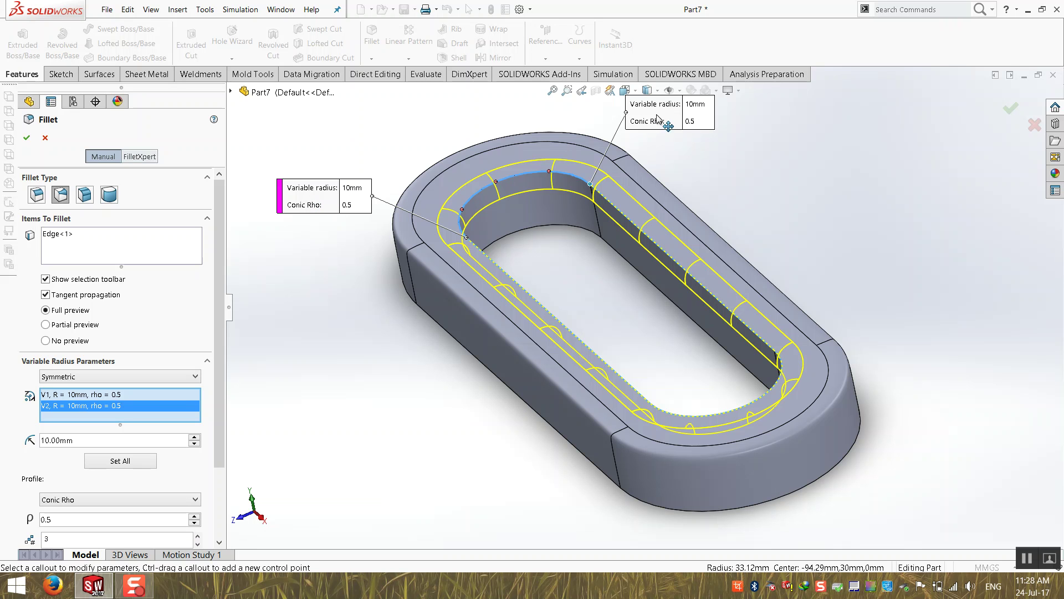
- Set the variable radius to 5 mm at the arc edge's far end and 6 mm at its near end
{"action": "left_click", "coordinate": [699, 105]}
{"action": "type", "text": "5"}
{"action": "key", "text": "Return"}
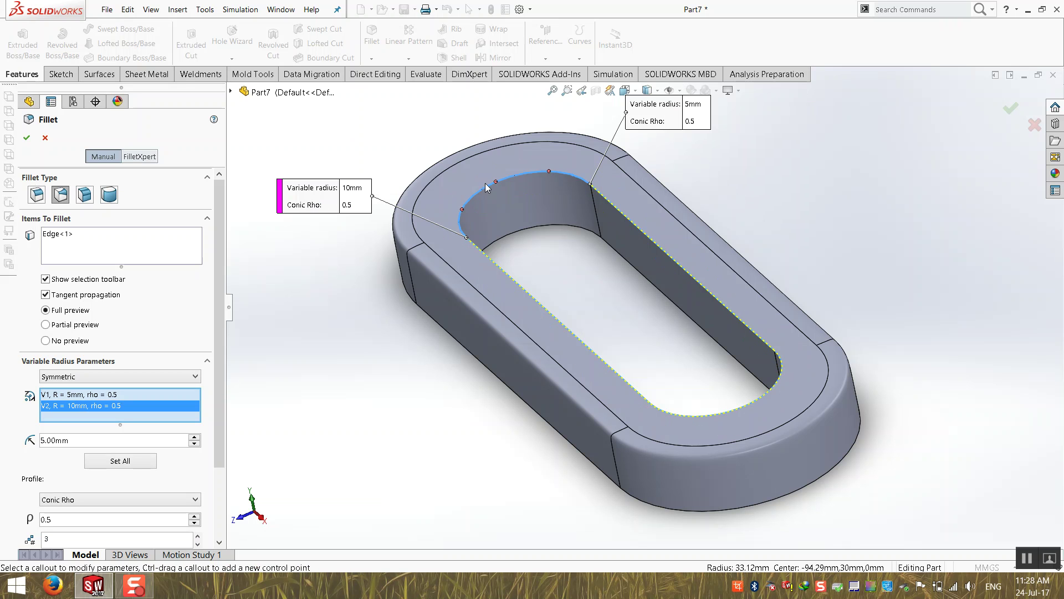
{"action": "left_click", "coordinate": [359, 188]}
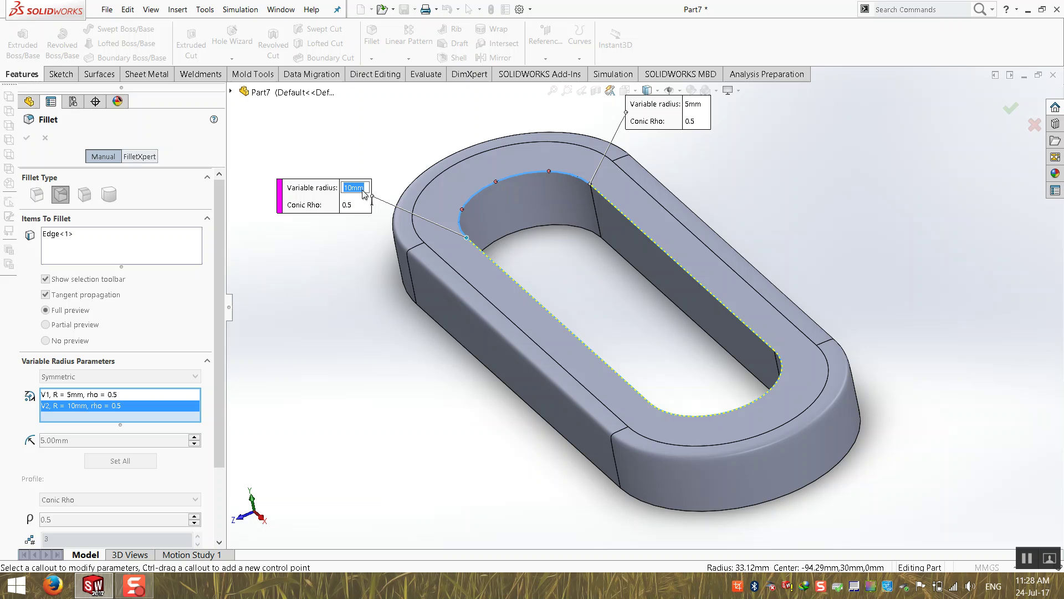
{"action": "type", "text": "6"}
{"action": "key", "text": "Return"}
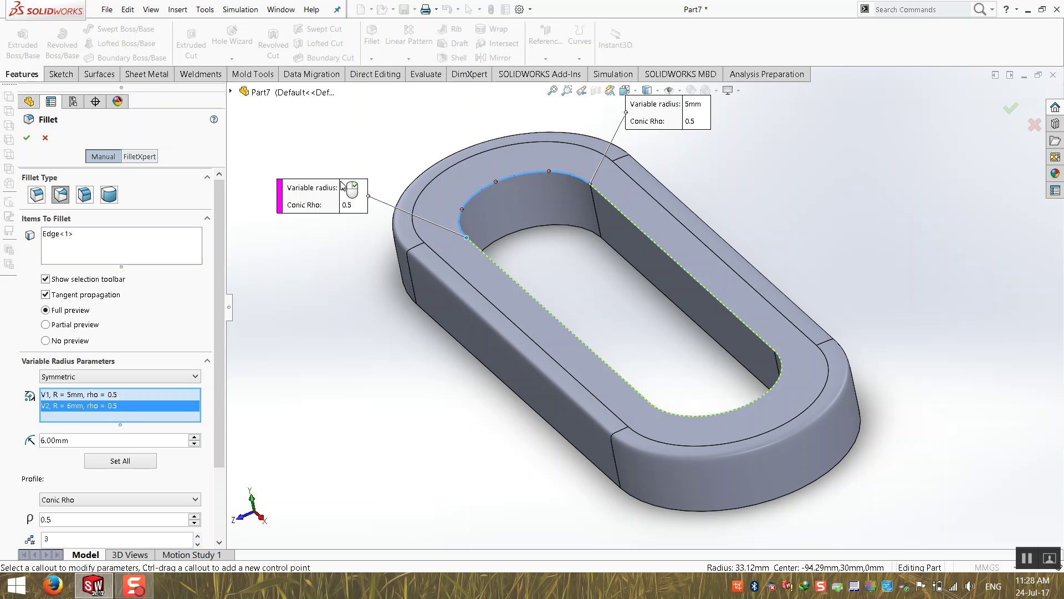
- Add a control point at 75% along the selected arc edge and set its radius to 5 mm
{"action": "middle_click_drag", "start_coordinate": [354, 312], "coordinate": [373, 276]}
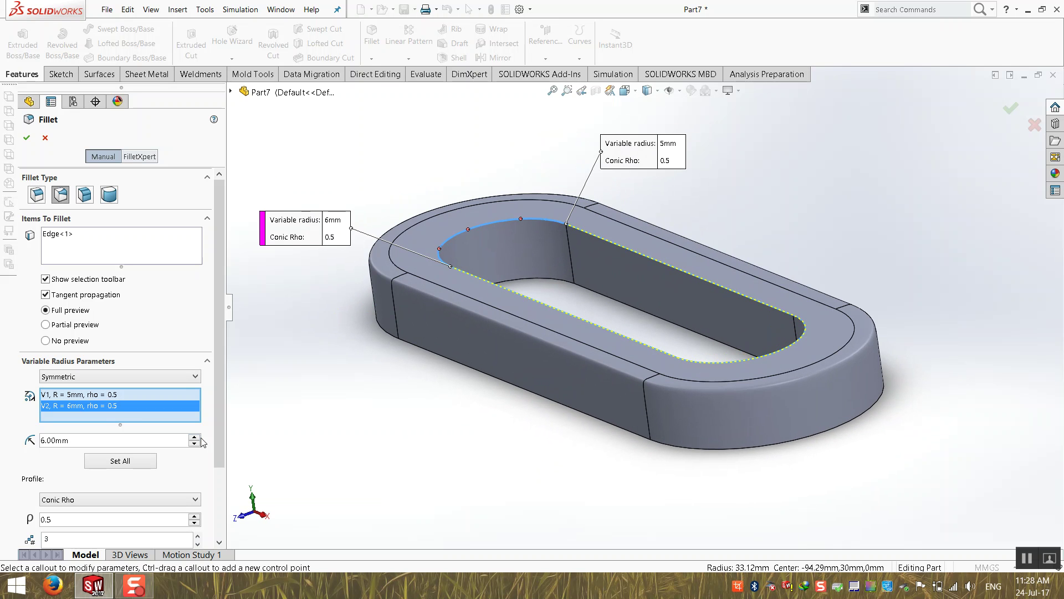
{"action": "middle_click_drag", "start_coordinate": [422, 414], "coordinate": [456, 412]}
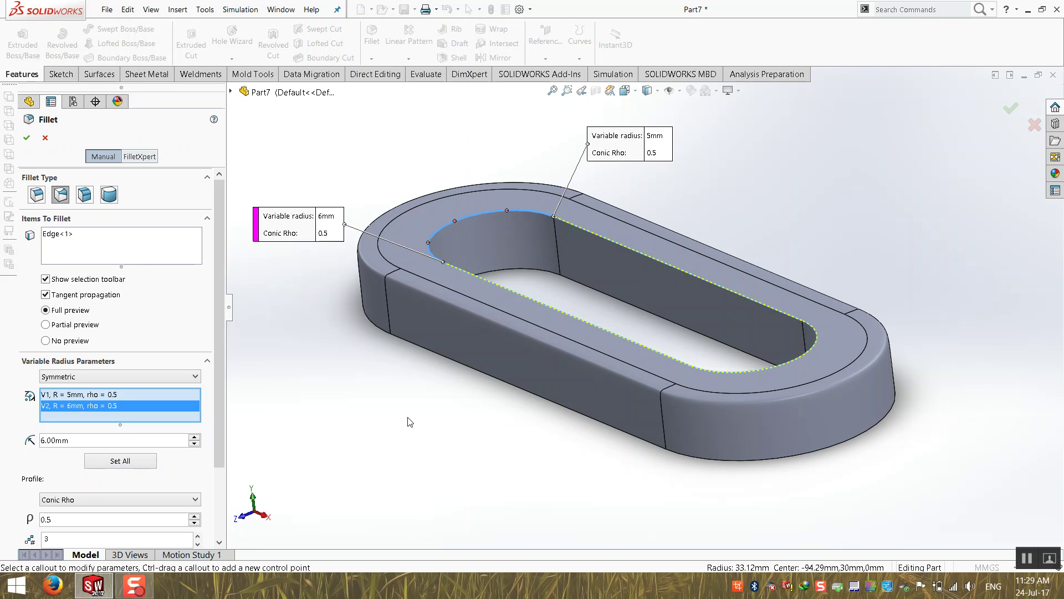
{"action": "middle_click_drag", "start_coordinate": [341, 374], "coordinate": [350, 391]}
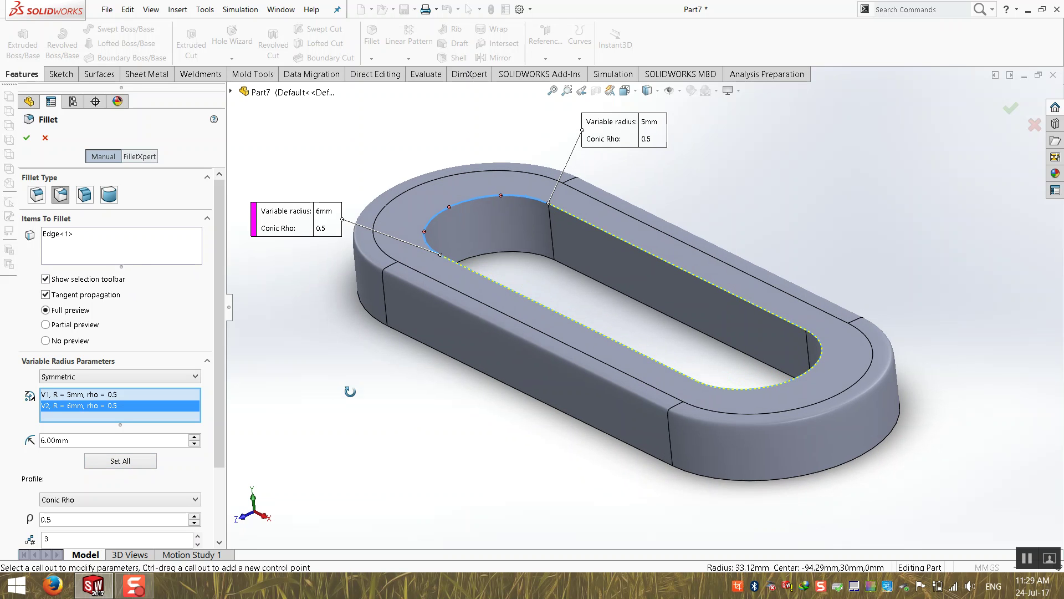
{"action": "left_click", "coordinate": [423, 232]}
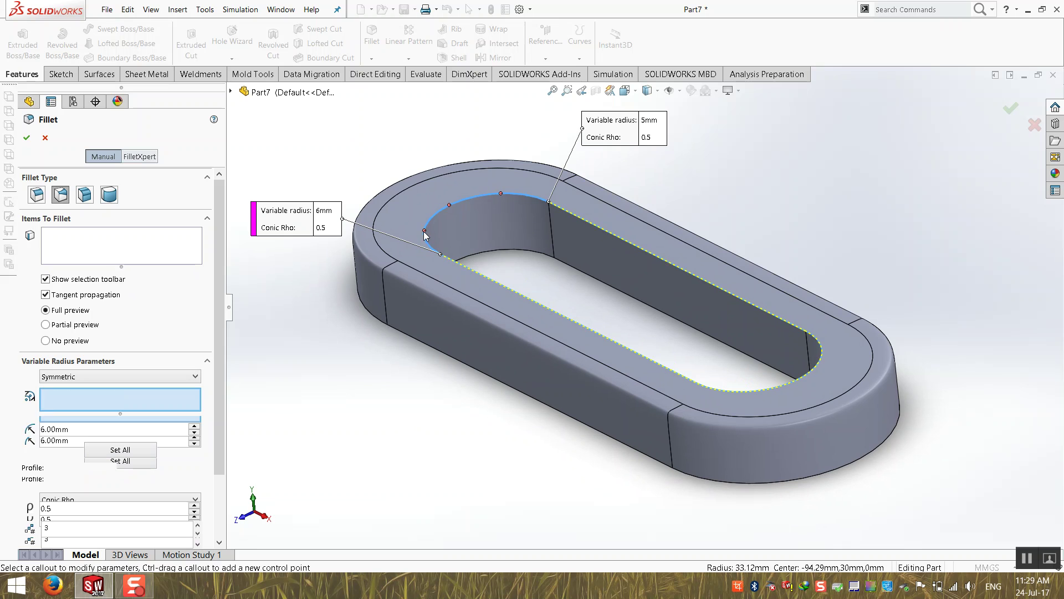
{"action": "key", "text": "f"}
{"action": "left_click", "coordinate": [548, 160]}
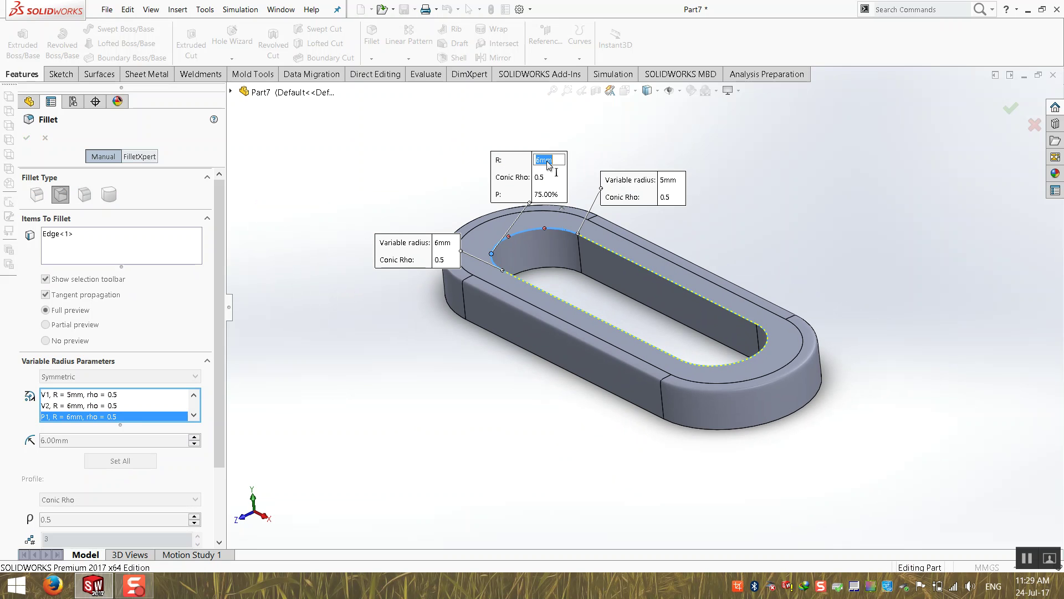
{"action": "type", "text": "5"}
{"action": "key", "text": "Return"}
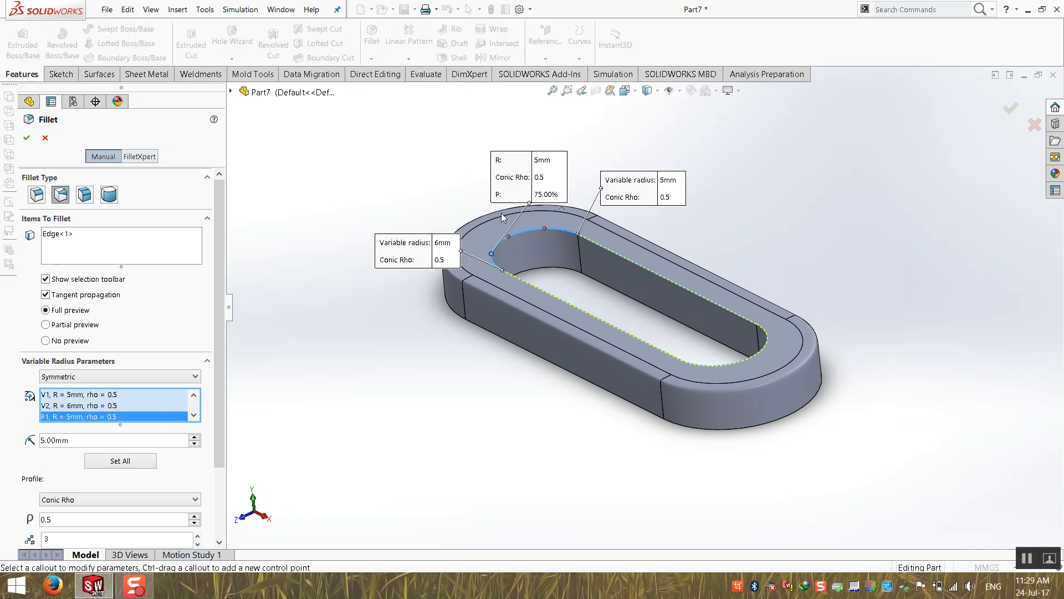
- Add a control point at 50% along the arc edge, move its callout clear, and set its radius to 6 mm
{"action": "left_click", "coordinate": [508, 238]}
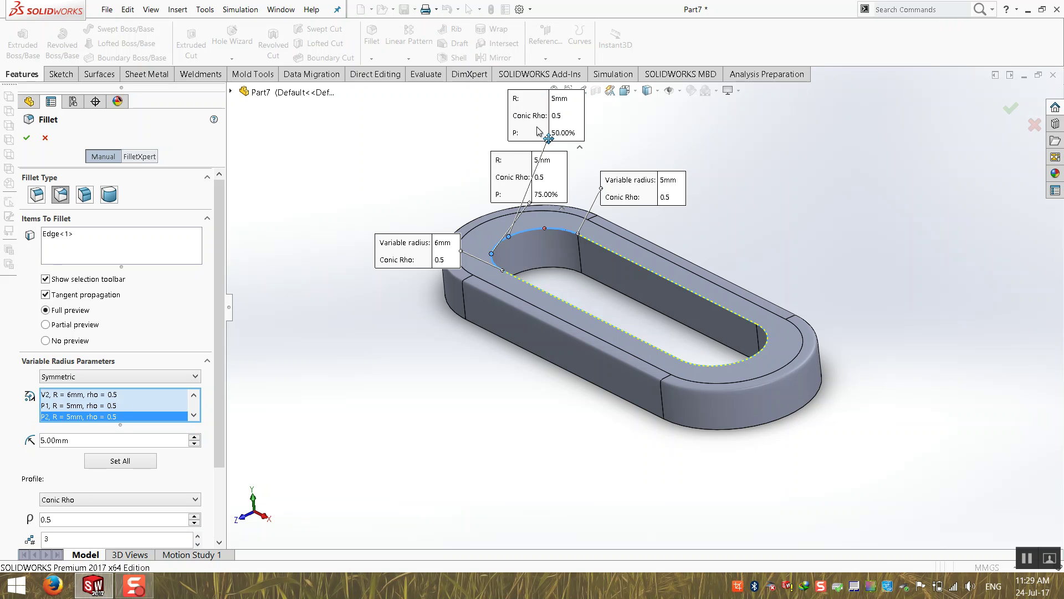
{"action": "left_click_drag", "start_coordinate": [544, 136], "coordinate": [427, 153]}
{"action": "left_click", "coordinate": [455, 121]}
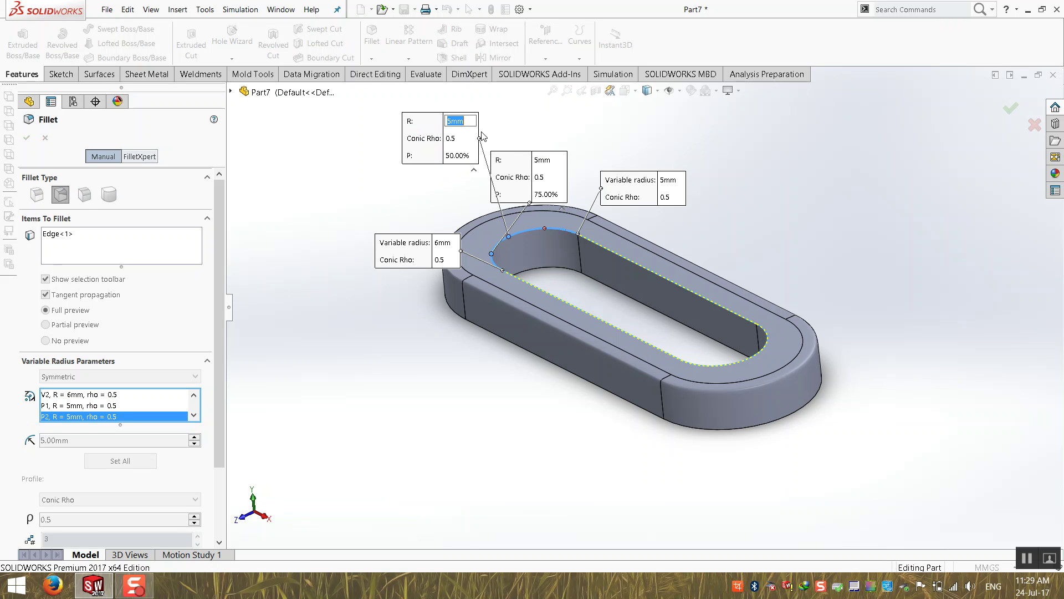
{"action": "type", "text": "6"}
{"action": "key", "text": "Return"}
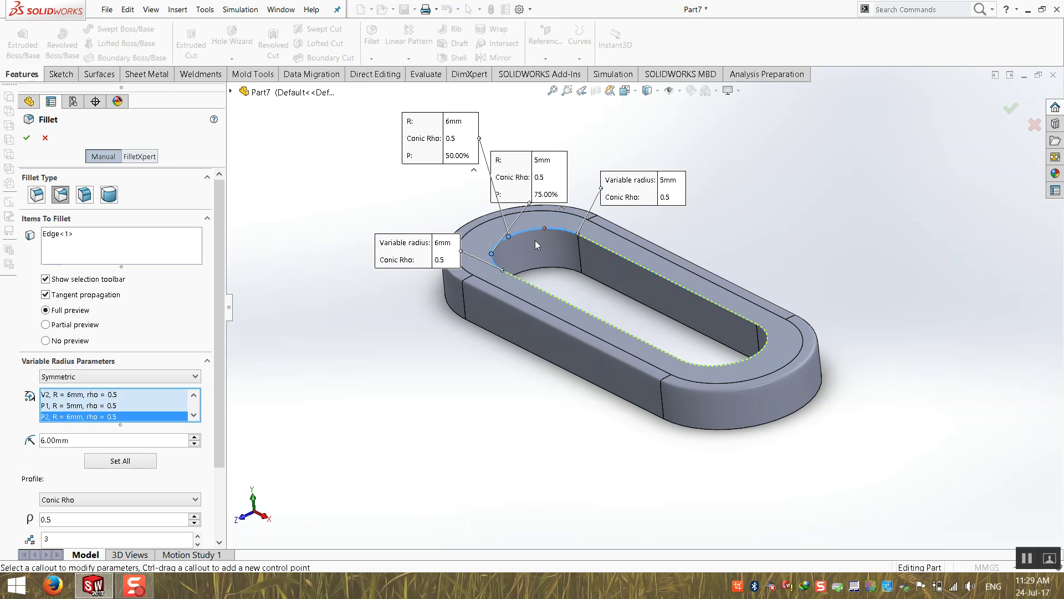
- Add a control point at 25% along the arc edge and set its radius to 10 mm
{"action": "left_click", "coordinate": [545, 227]}
{"action": "left_click", "coordinate": [597, 99]}
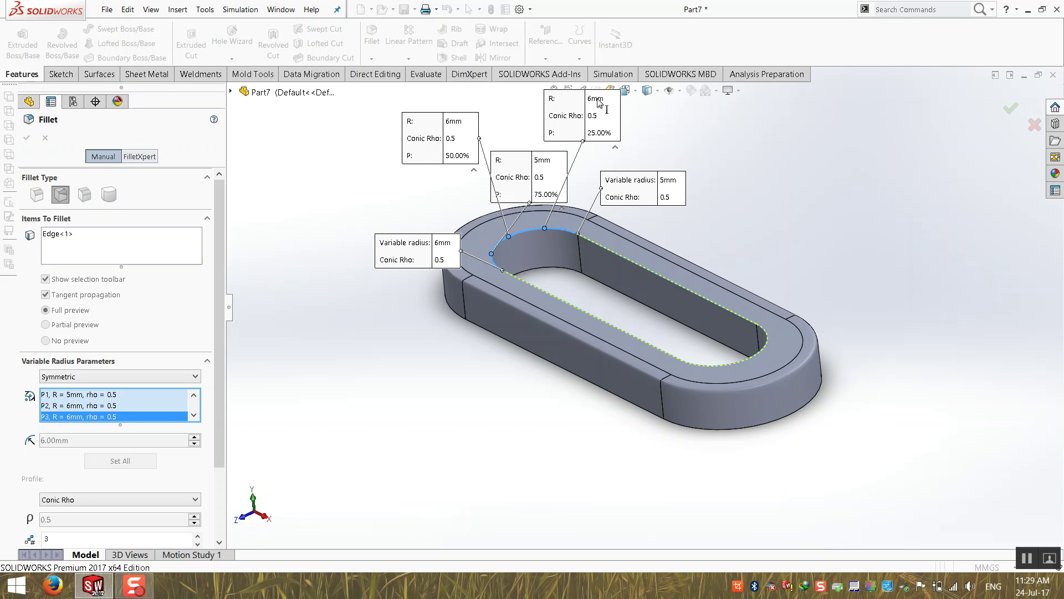
{"action": "type", "text": "10"}
{"action": "key", "text": "Return"}
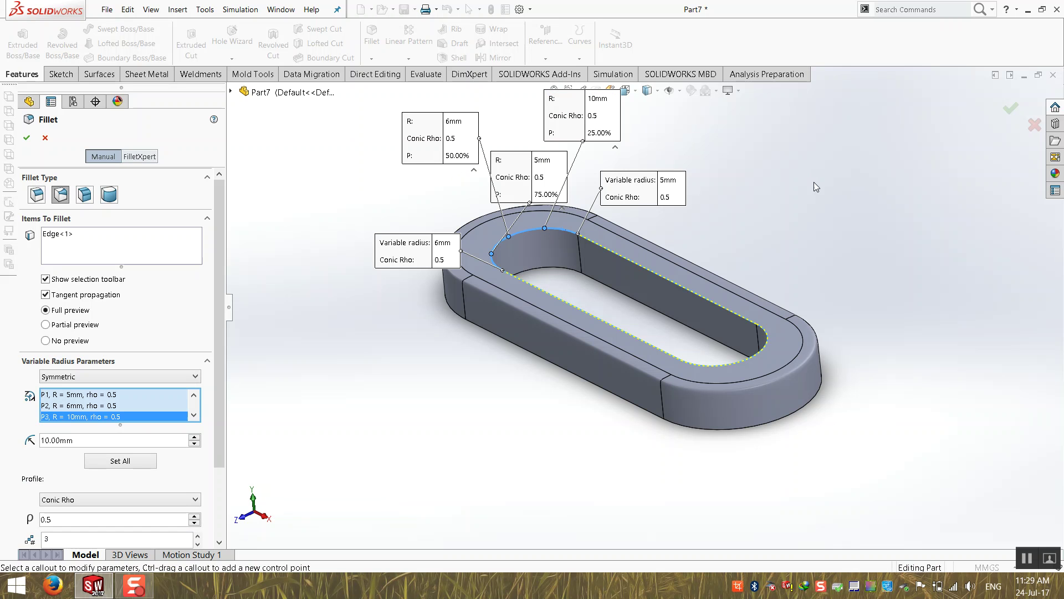
- Enlarge the list of attached radii and examine its vertex and control point entries one by one
{"action": "scroll", "coordinate": [624, 318], "scroll_direction": "up", "scroll_amount": 3}
{"action": "left_click_drag", "start_coordinate": [228, 400], "coordinate": [302, 384]}
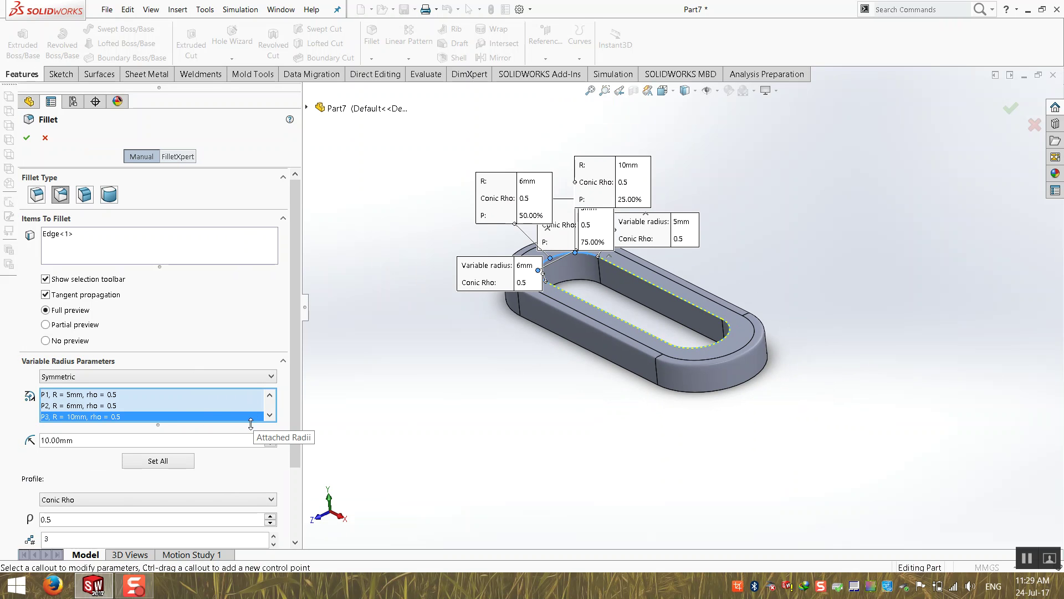
{"action": "left_click_drag", "start_coordinate": [244, 440], "coordinate": [244, 514]}
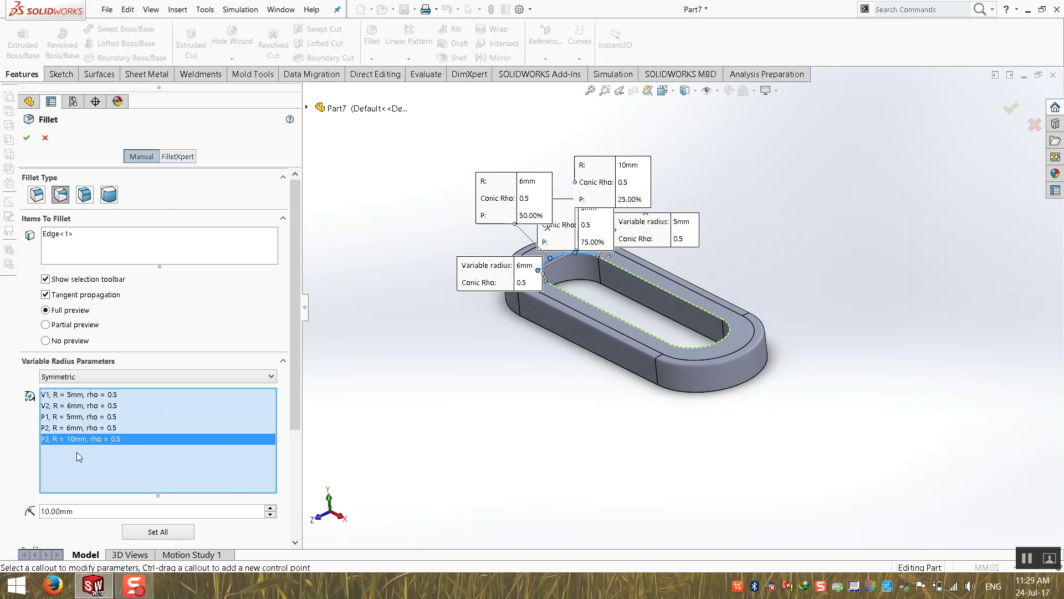
{"action": "right_click", "coordinate": [108, 438]}
{"action": "left_click", "coordinate": [93, 396]}
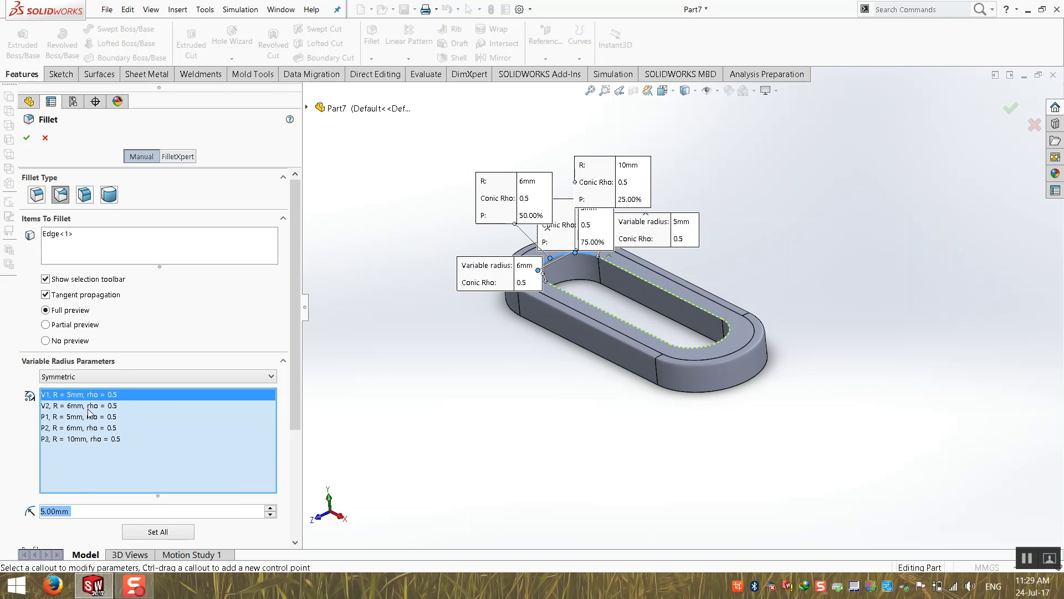
{"action": "left_click", "coordinate": [88, 408]}
{"action": "left_click", "coordinate": [88, 417]}
{"action": "left_click", "coordinate": [91, 428]}
- Spread the five radius callouts apart around the model so that each stands clear of the opening
{"action": "left_click_drag", "start_coordinate": [488, 199], "coordinate": [399, 161]}
{"action": "left_click_drag", "start_coordinate": [504, 277], "coordinate": [352, 329]}
{"action": "left_click_drag", "start_coordinate": [557, 230], "coordinate": [509, 128]}
{"action": "left_click_drag", "start_coordinate": [595, 171], "coordinate": [680, 110]}
{"action": "left_click_drag", "start_coordinate": [668, 228], "coordinate": [810, 172]}
{"action": "mouse_move", "coordinate": [568, 377]}
{"action": "middle_mouse_down"}
{"action": "mouse_move", "coordinate": [548, 369]}
{"action": "mouse_move", "coordinate": [587, 373]}
{"action": "mouse_move", "coordinate": [557, 368]}
{"action": "middle_mouse_up"}
{"action": "scroll", "coordinate": [521, 247], "scroll_direction": "down", "scroll_amount": 3}
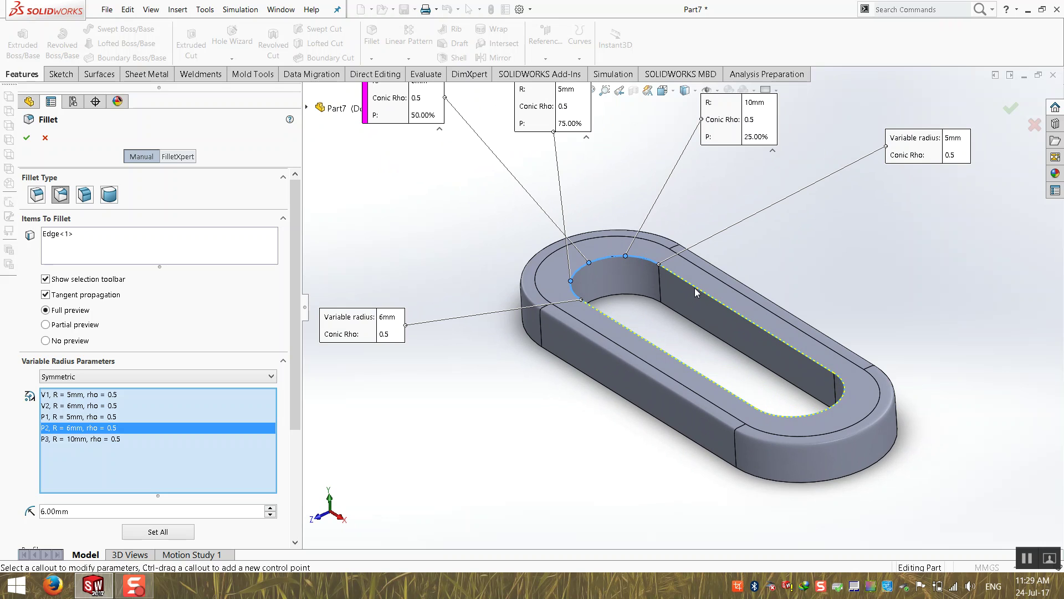
- Add the opening's rear straight top edge to the items of the variable size fillet
{"action": "left_click", "coordinate": [79, 233]}
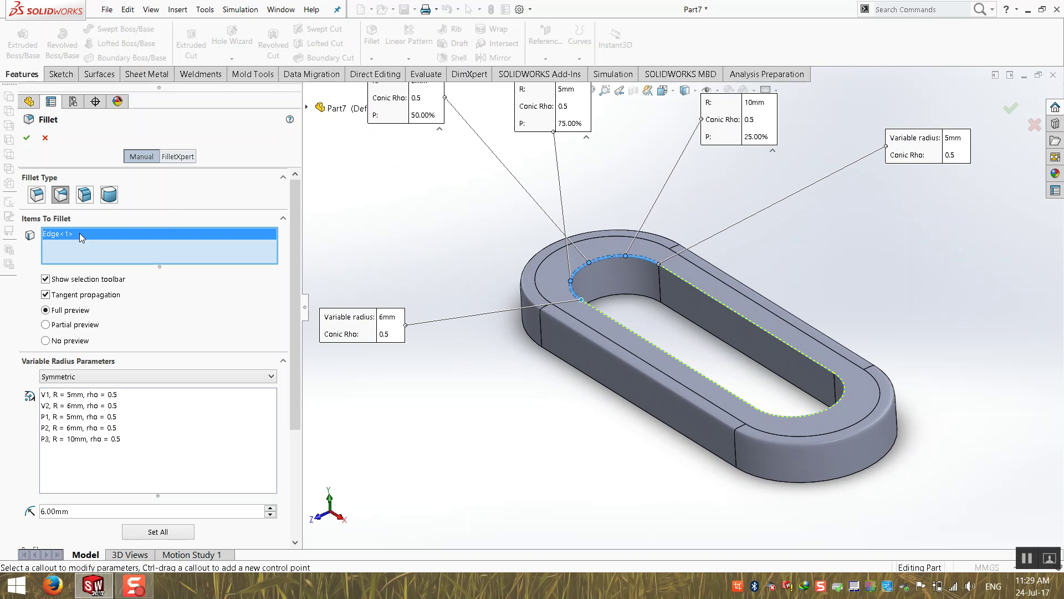
{"action": "left_click", "coordinate": [677, 280]}
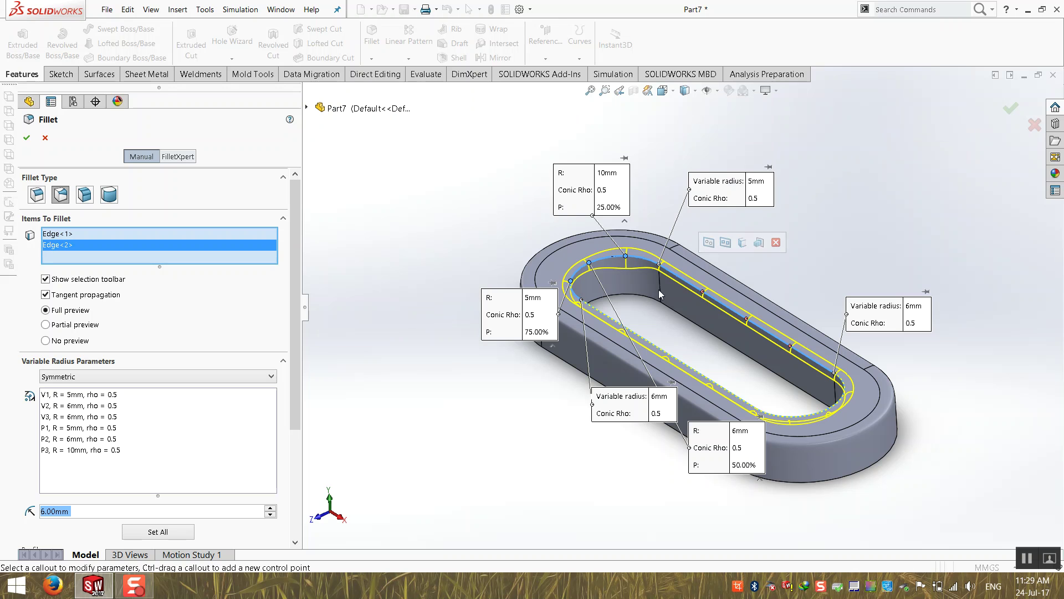
{"action": "scroll", "coordinate": [658, 278], "scroll_direction": "down", "scroll_amount": 2}
{"action": "scroll", "coordinate": [560, 242], "scroll_direction": "up", "scroll_amount": 2}
{"action": "scroll", "coordinate": [633, 237], "scroll_direction": "down", "scroll_amount": 2}
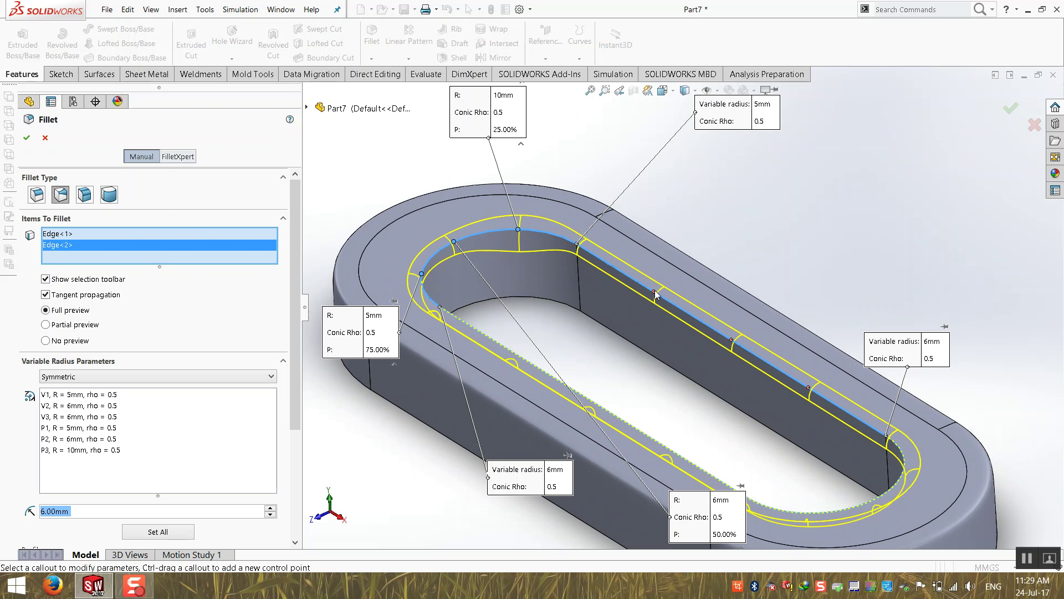
- Add a control point at 75% on the rear straight edge and set its radius to 12 mm
{"action": "left_click", "coordinate": [654, 292]}
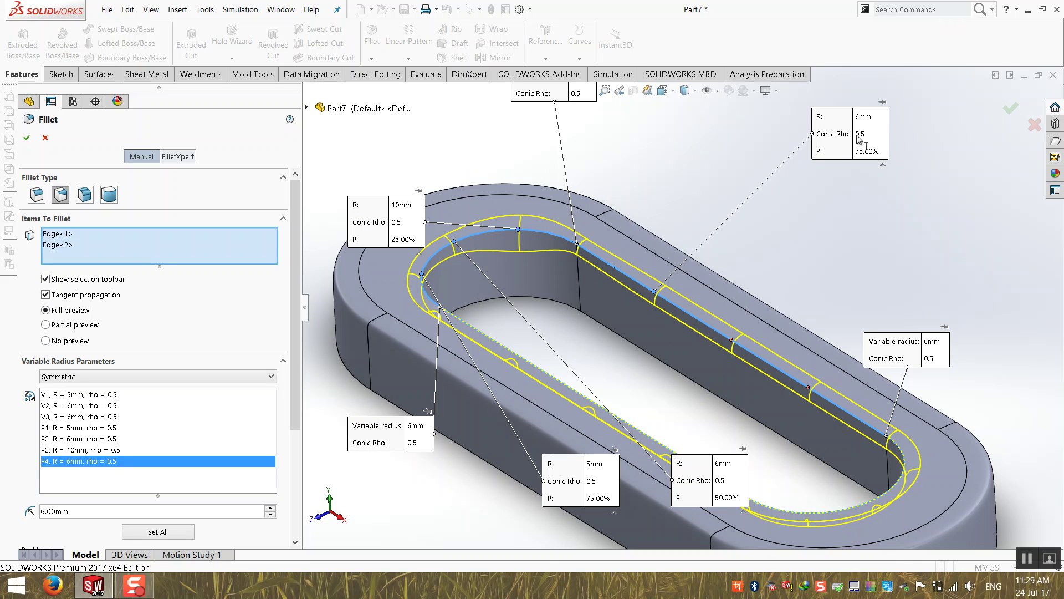
{"action": "left_click", "coordinate": [870, 117]}
{"action": "type", "text": "0"}
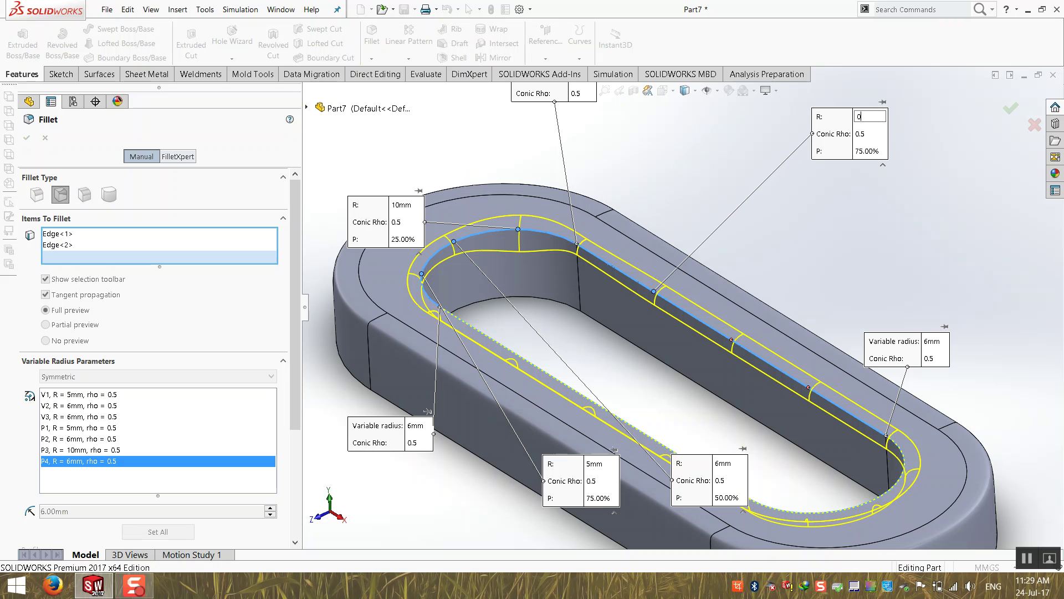
{"action": "key", "text": "Return"}
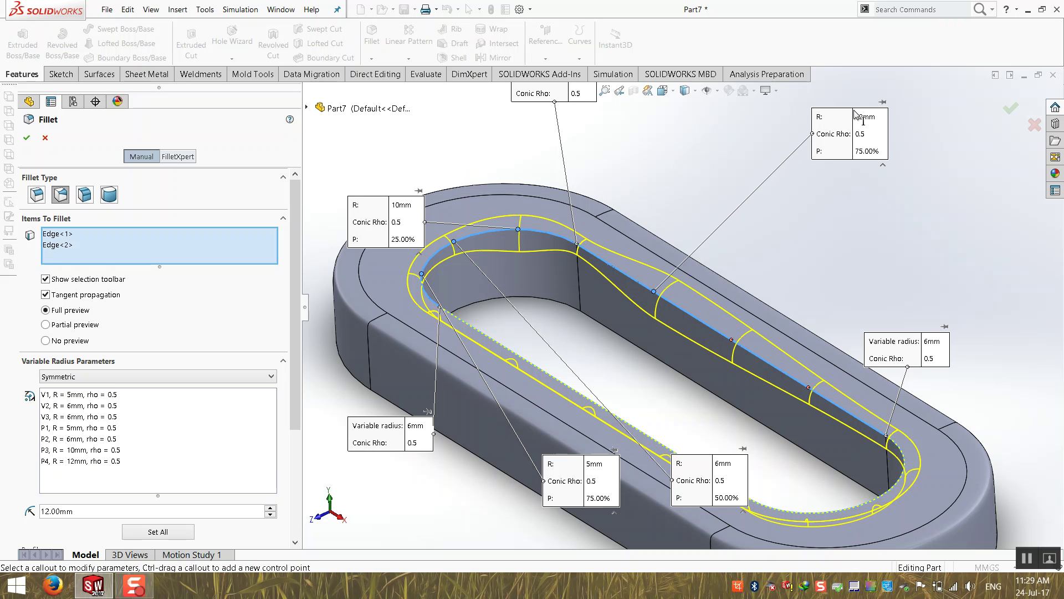
- Add a control point at 50% on the rear straight edge and set its radius to 20 mm
{"action": "left_click", "coordinate": [732, 340]}
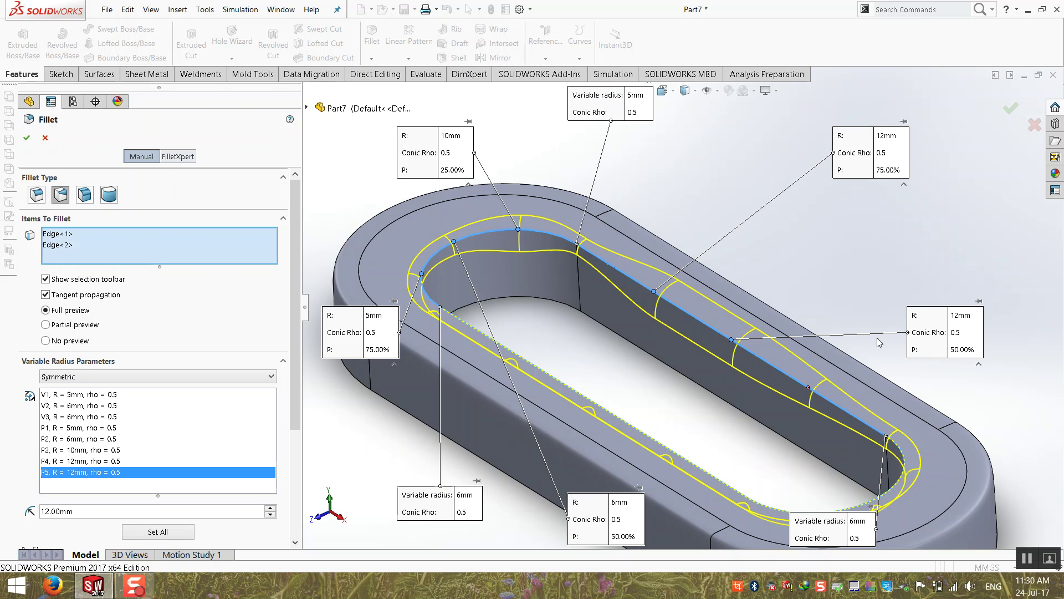
{"action": "left_click", "coordinate": [962, 315]}
{"action": "type", "text": "20"}
{"action": "key", "text": "Return"}
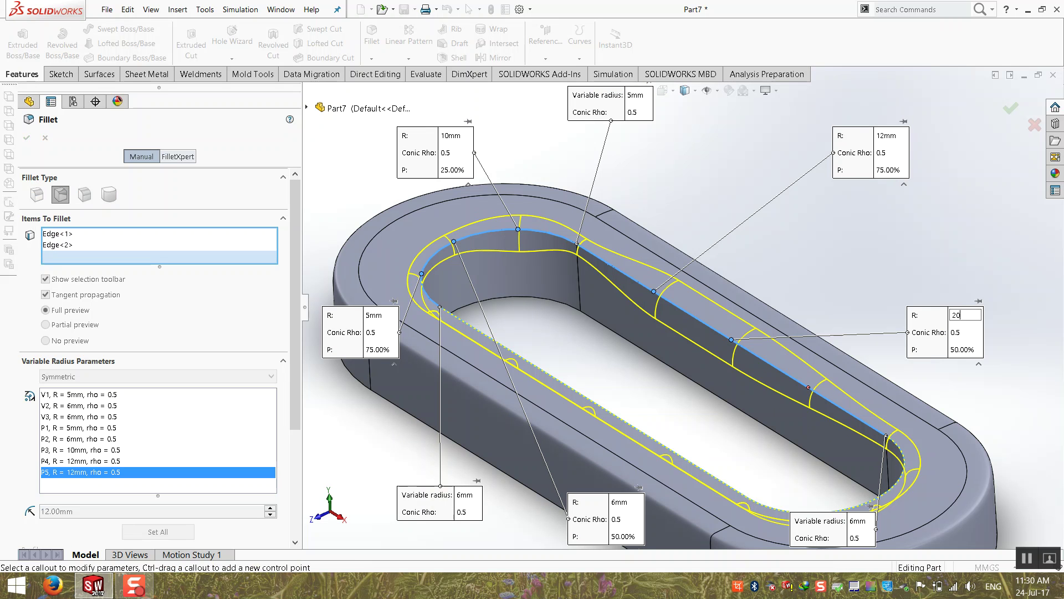
{"action": "key", "text": "z"}
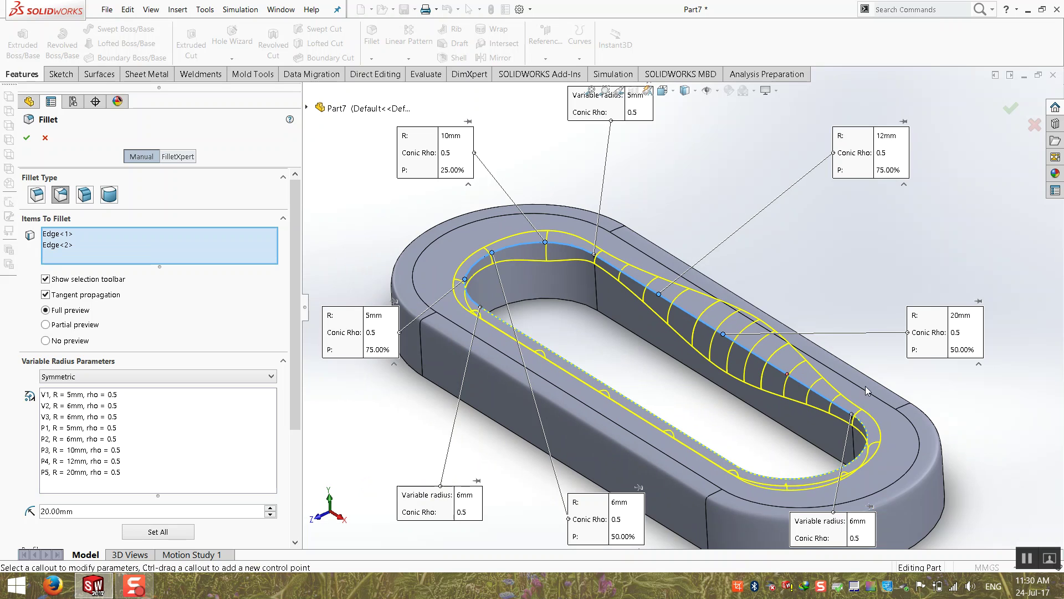
- Add a control point at 25% on the rear straight edge, move its callout clear, and set its radius to 5 mm
{"action": "left_click", "coordinate": [790, 377]}
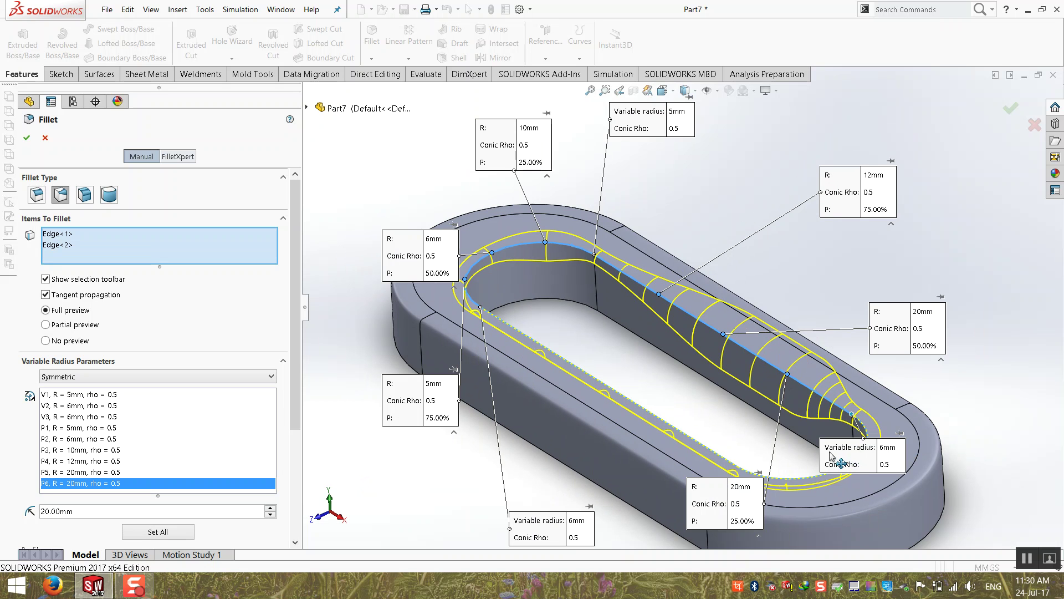
{"action": "left_click_drag", "start_coordinate": [721, 471], "coordinate": [1003, 352]}
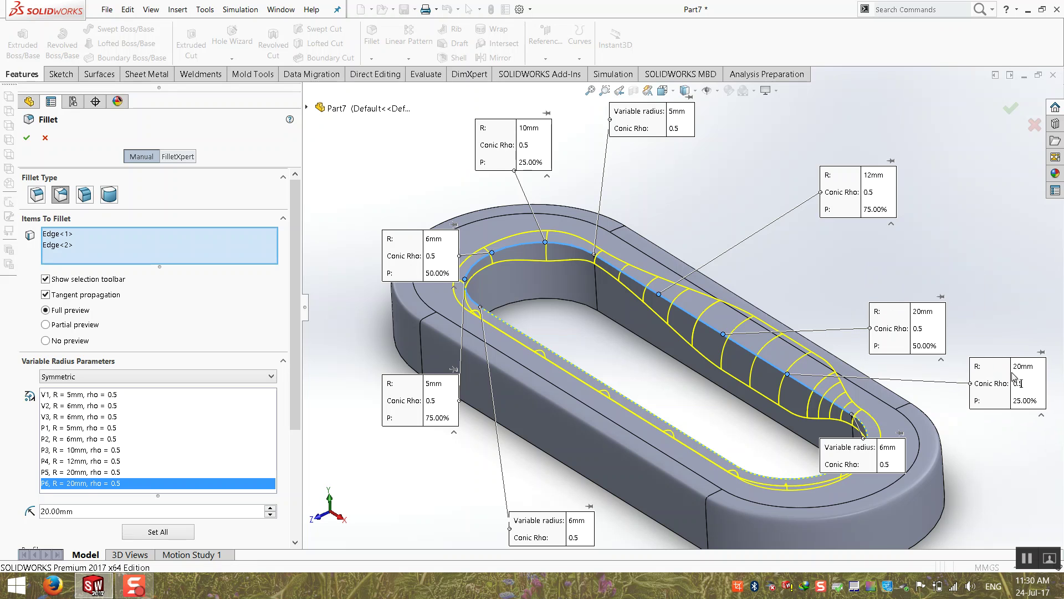
{"action": "left_click", "coordinate": [1023, 367]}
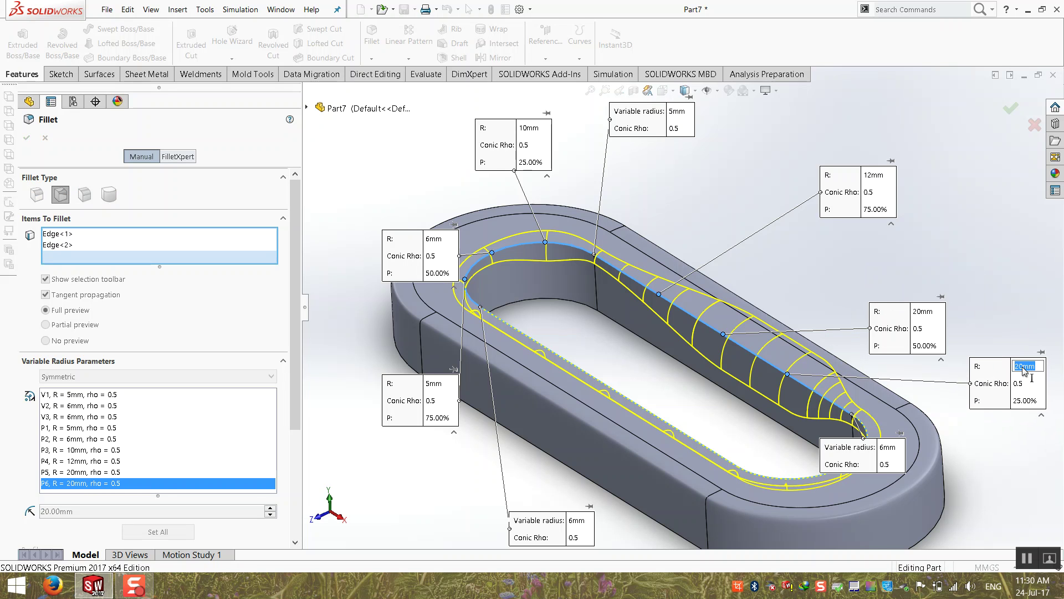
{"action": "type", "text": "5"}
{"action": "key", "text": "Return"}
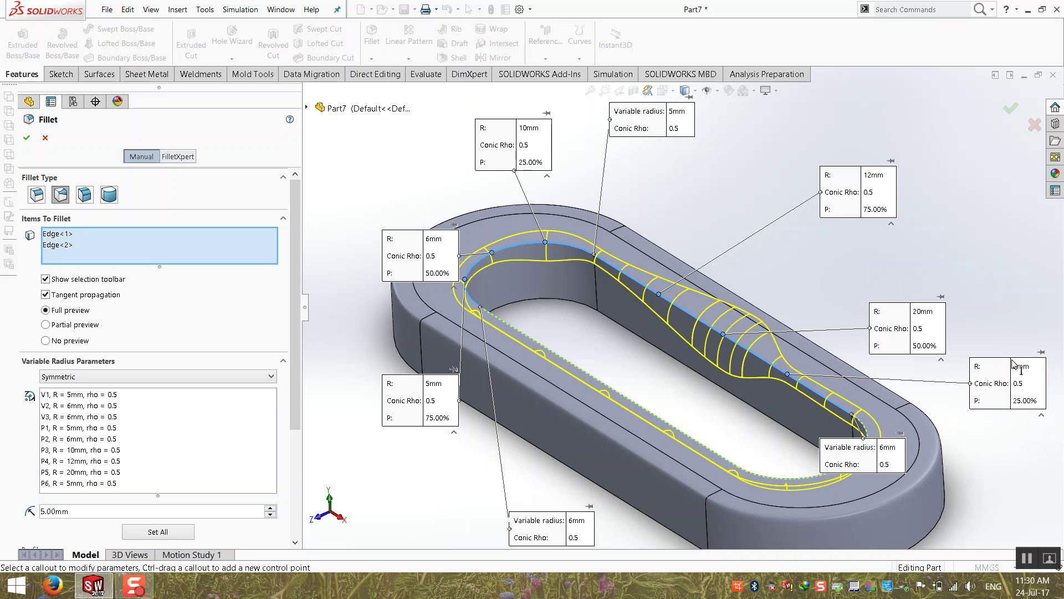
- Add the arc edge at the opening's other end to the fillet and place a control point at 75% on it
{"action": "middle_click_drag", "start_coordinate": [814, 271], "coordinate": [853, 367]}
{"action": "scroll", "coordinate": [650, 305], "scroll_direction": "down", "scroll_amount": 6}
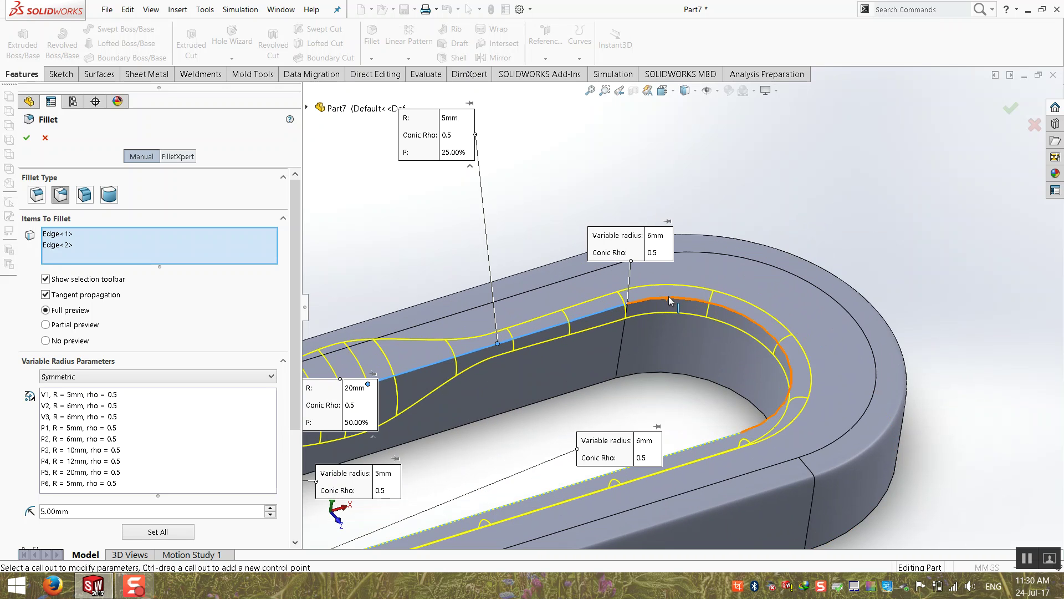
{"action": "left_click", "coordinate": [650, 305]}
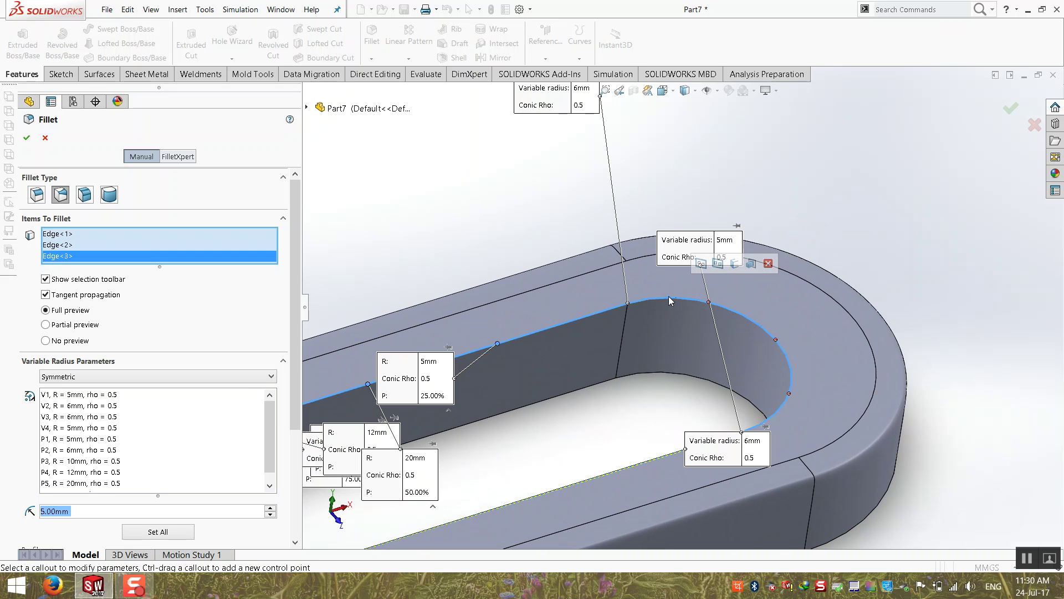
{"action": "left_click", "coordinate": [709, 303]}
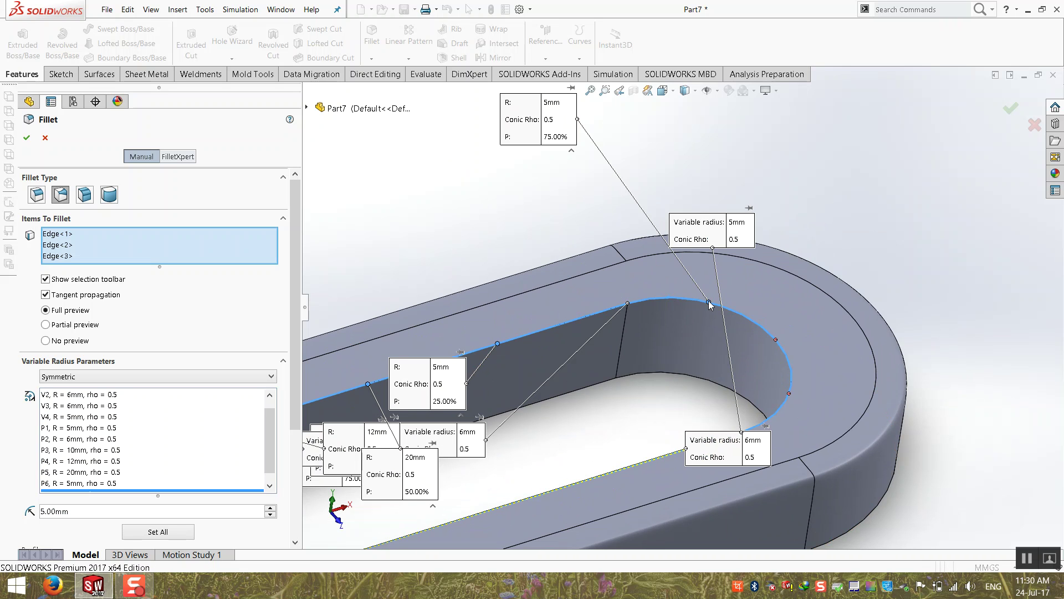
- Set the variable radius to 10 mm at the second arc edge's end vertex, where it meets the unselected straight edge
{"action": "left_click", "coordinate": [741, 223]}
{"action": "type", "text": "10"}
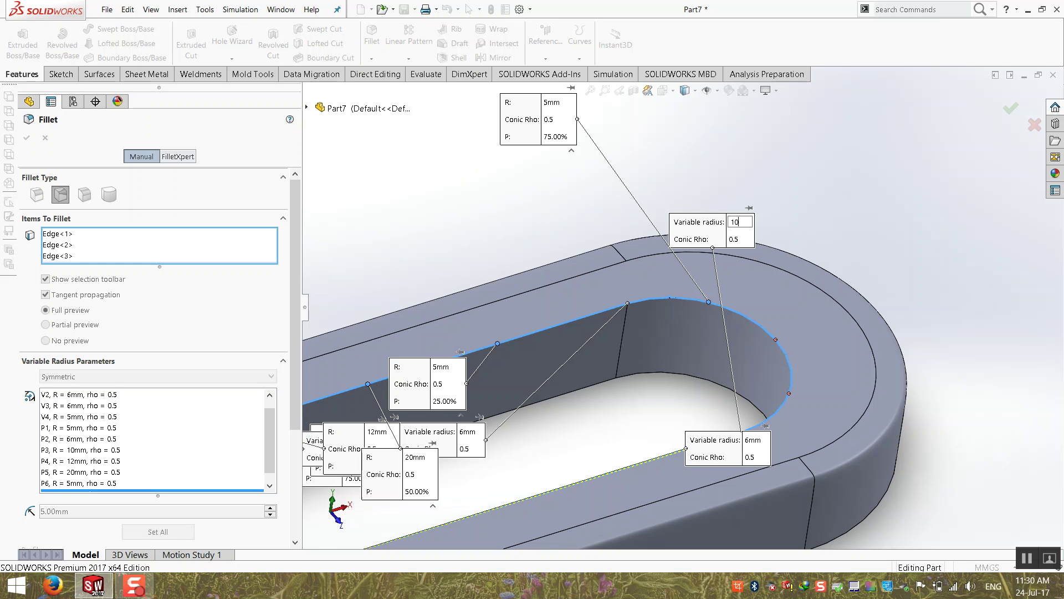
{"action": "key", "text": "Return"}
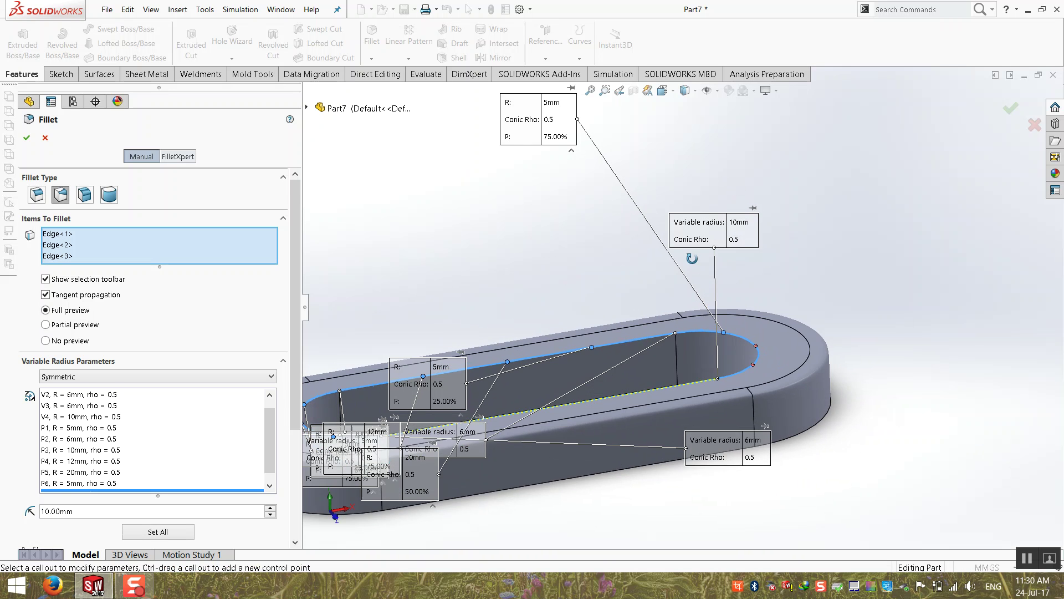
- Add the opening's remaining straight top edge to the fillet and activate the list of attached radii
{"action": "middle_click_drag", "start_coordinate": [714, 310], "coordinate": [576, 408]}
{"action": "left_click", "coordinate": [574, 407]}
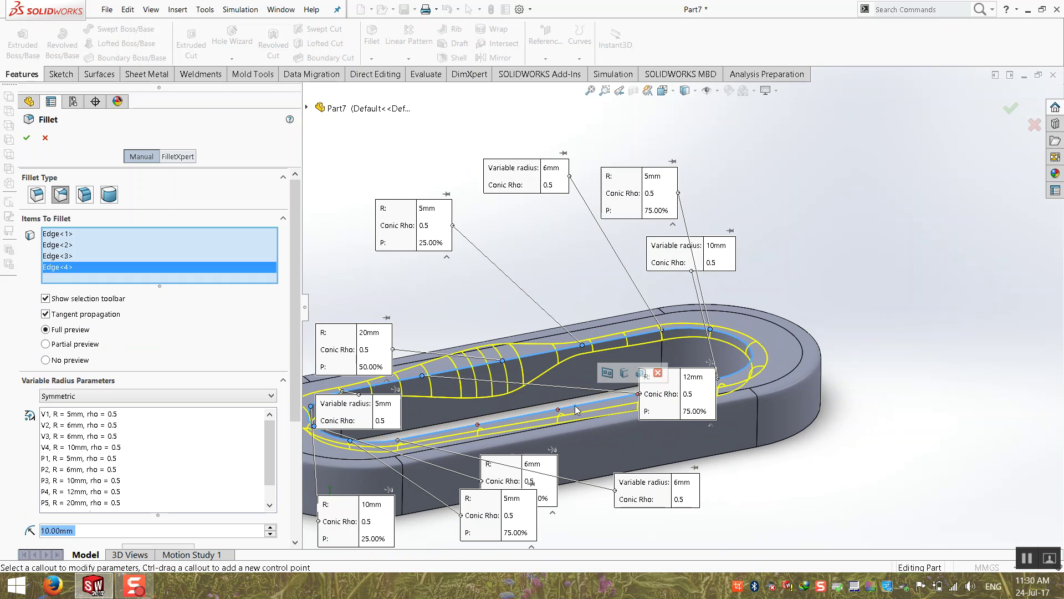
{"action": "middle_click_drag", "start_coordinate": [576, 409], "coordinate": [693, 338]}
{"action": "left_click", "coordinate": [218, 475]}
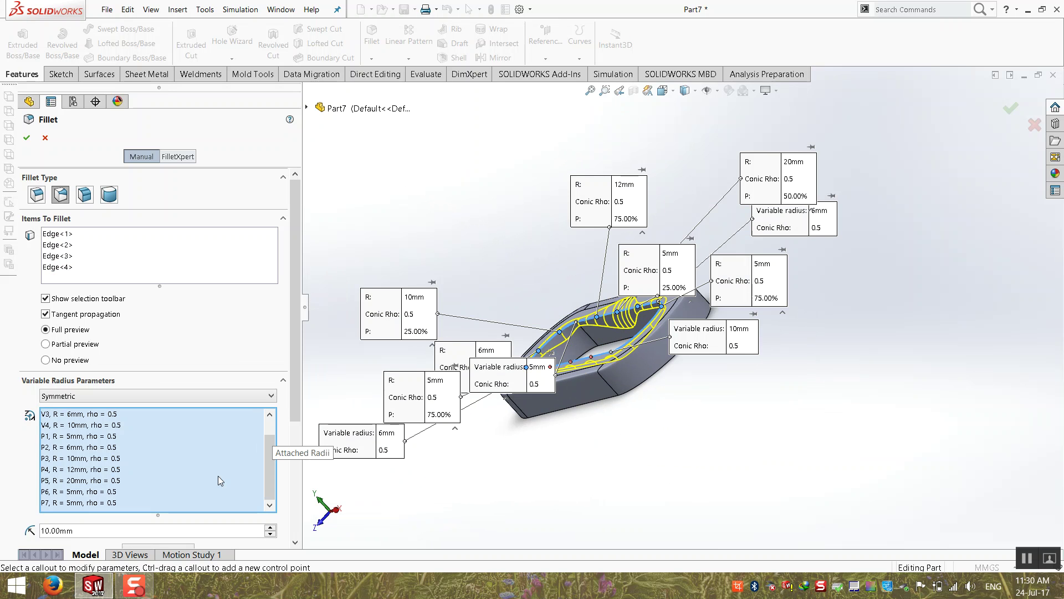
- Examine the attached vertex and control point radii one by one to match each entry with its callout on the model
{"action": "left_click", "coordinate": [105, 492]}
{"action": "left_click", "coordinate": [103, 502]}
{"action": "left_click", "coordinate": [97, 469]}
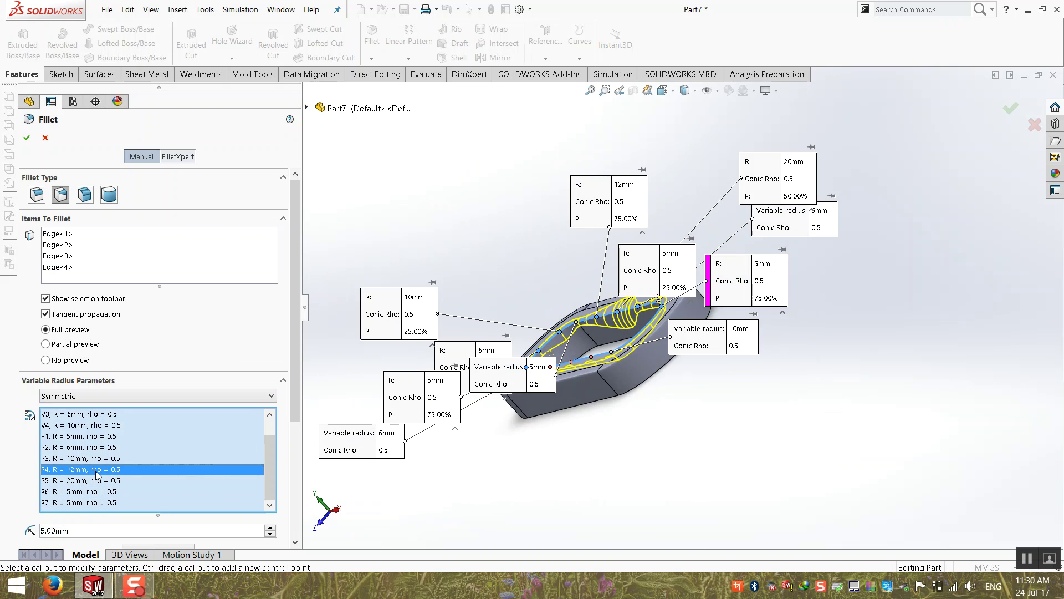
{"action": "left_click", "coordinate": [110, 428]}
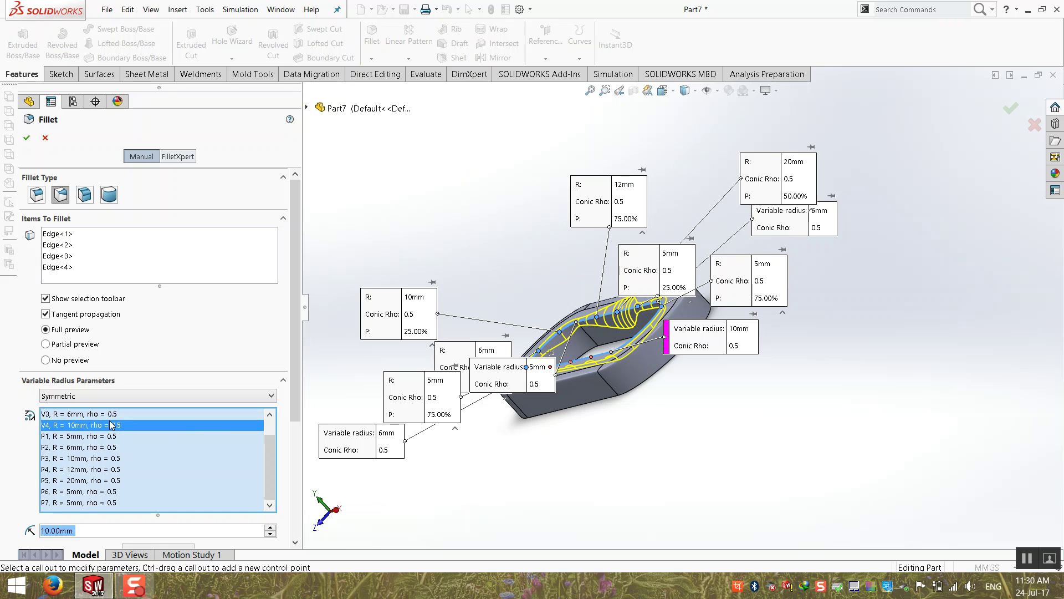
{"action": "left_click", "coordinate": [100, 435]}
{"action": "left_click", "coordinate": [89, 458]}
{"action": "left_click", "coordinate": [86, 480]}
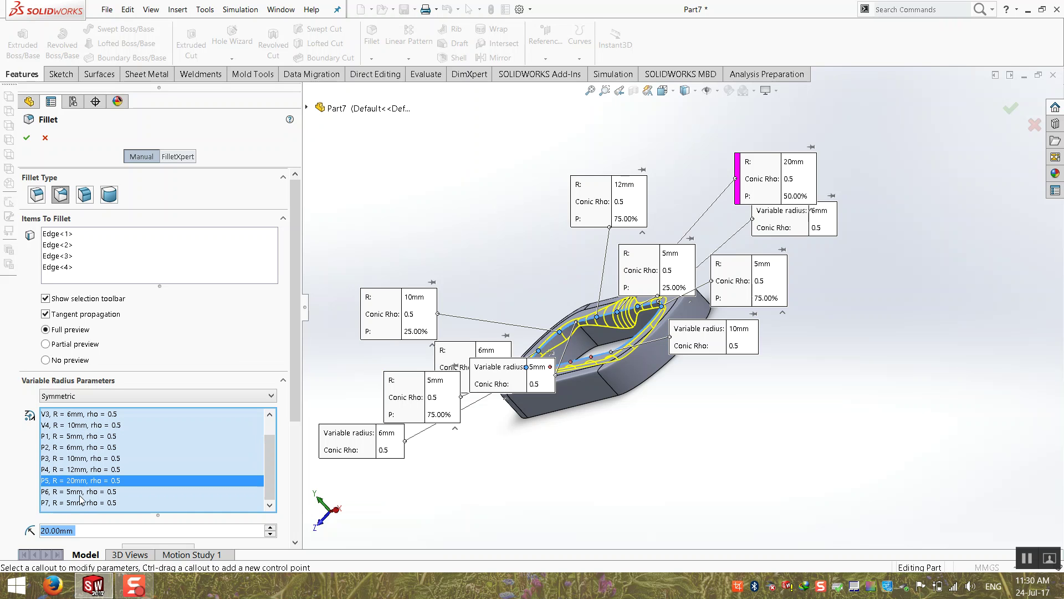
{"action": "left_click", "coordinate": [83, 491]}
{"action": "left_click", "coordinate": [85, 459]}
{"action": "left_click", "coordinate": [87, 414]}
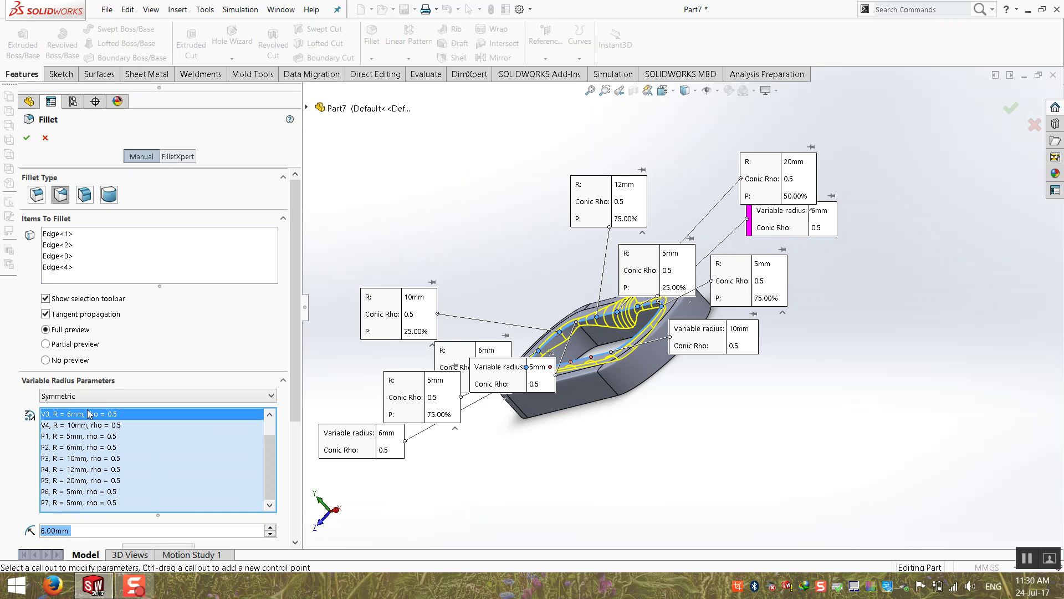
{"action": "left_click", "coordinate": [92, 436]}
{"action": "left_click", "coordinate": [90, 457]}
{"action": "left_click", "coordinate": [90, 469]}
{"action": "left_click", "coordinate": [89, 491]}
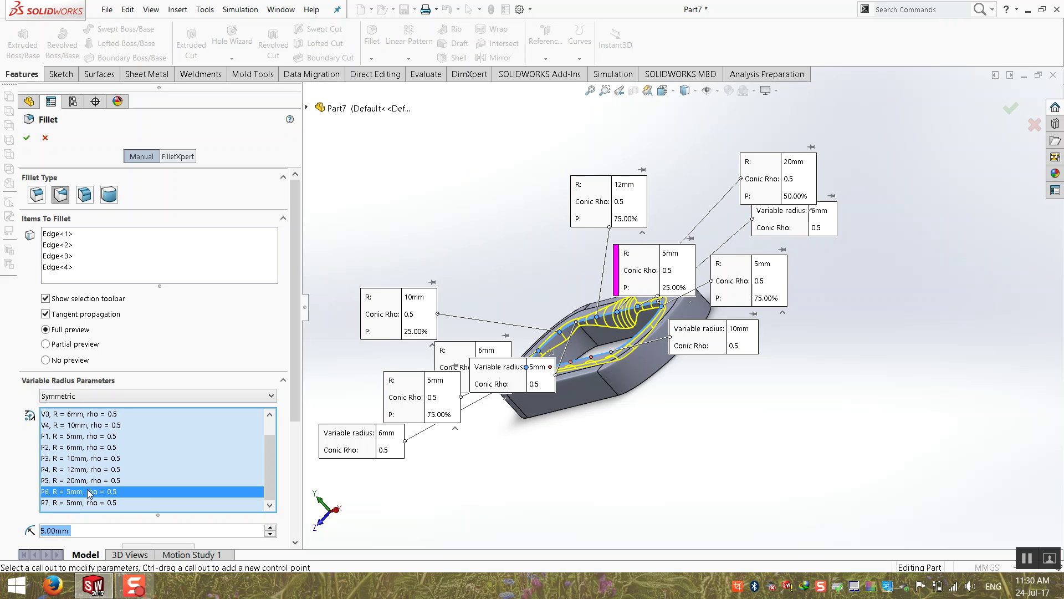
- Set the radius of control point P7, at 75% on the second arc edge, to 10 mm
{"action": "left_click", "coordinate": [101, 502]}
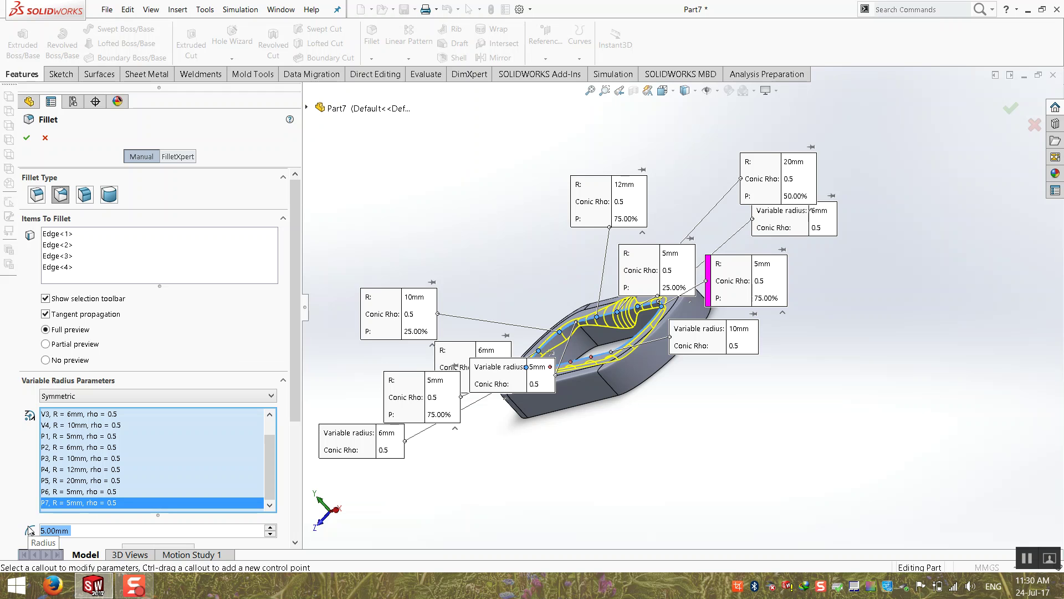
{"action": "type", "text": "10"}
{"action": "key", "text": "Return"}
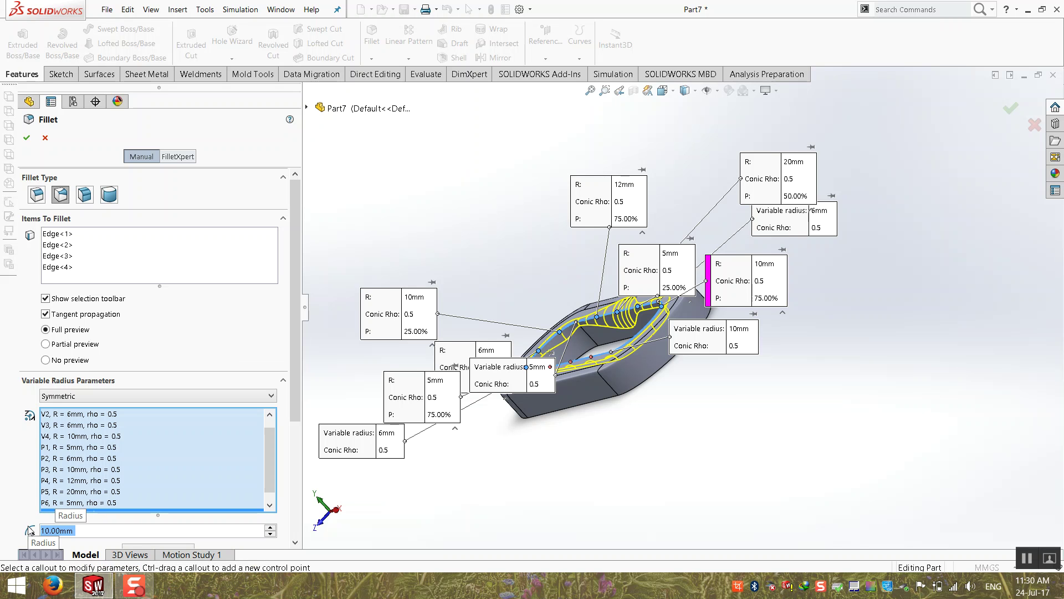
{"action": "scroll", "coordinate": [634, 375], "scroll_direction": "down", "scroll_amount": 6}
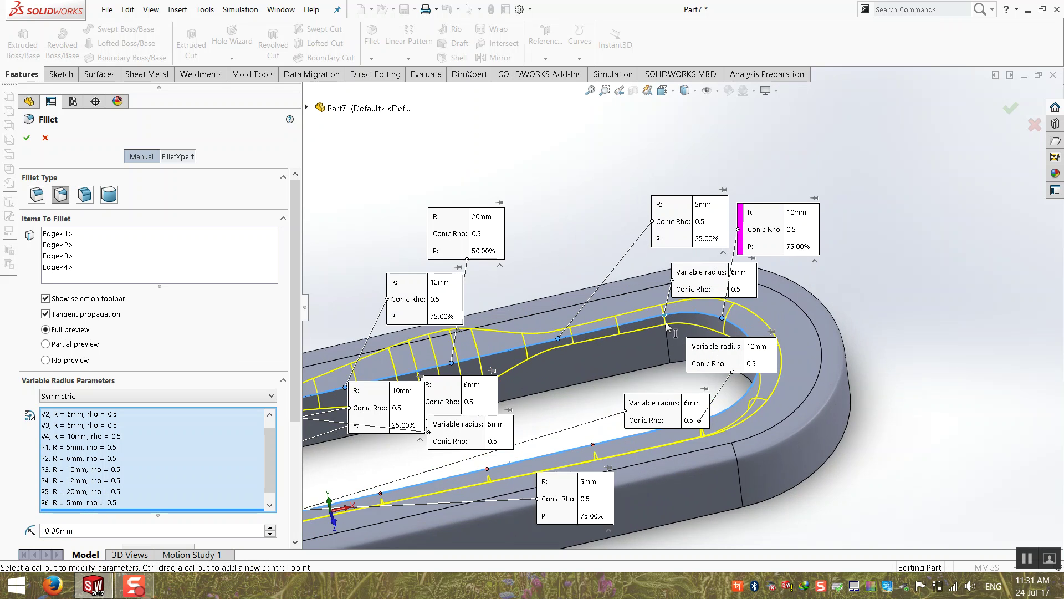
- Complete the variable size fillet on the slot opening and show the finished part in isometric view, then from slightly above
{"action": "key", "text": "Return"}
{"action": "scroll", "coordinate": [591, 376], "scroll_direction": "up", "scroll_amount": 3}
{"action": "key", "text": "ctrl+7"}
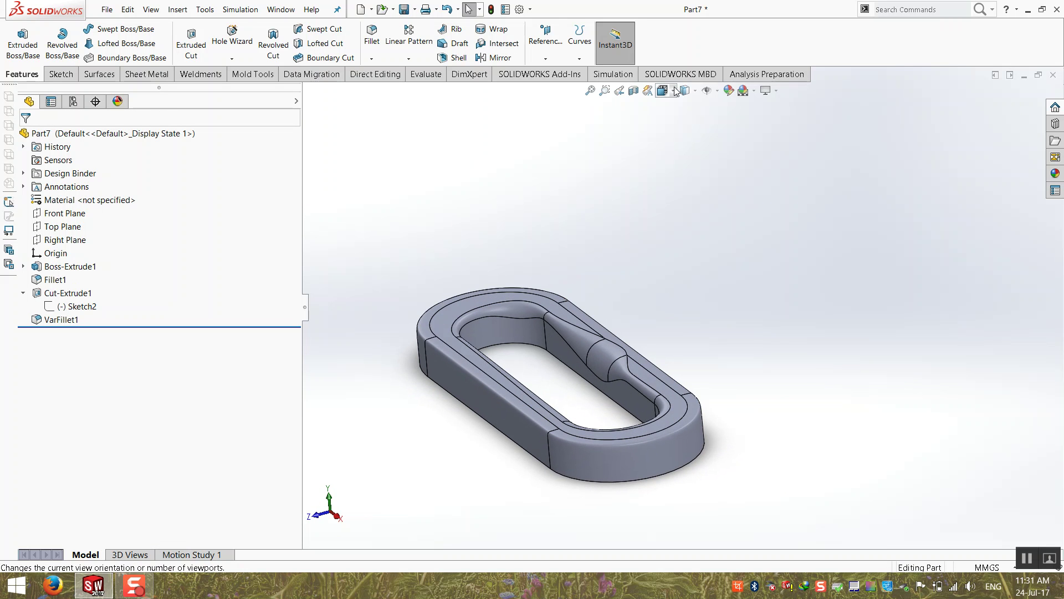
{"action": "middle_click_drag", "start_coordinate": [621, 420], "coordinate": [600, 447]}
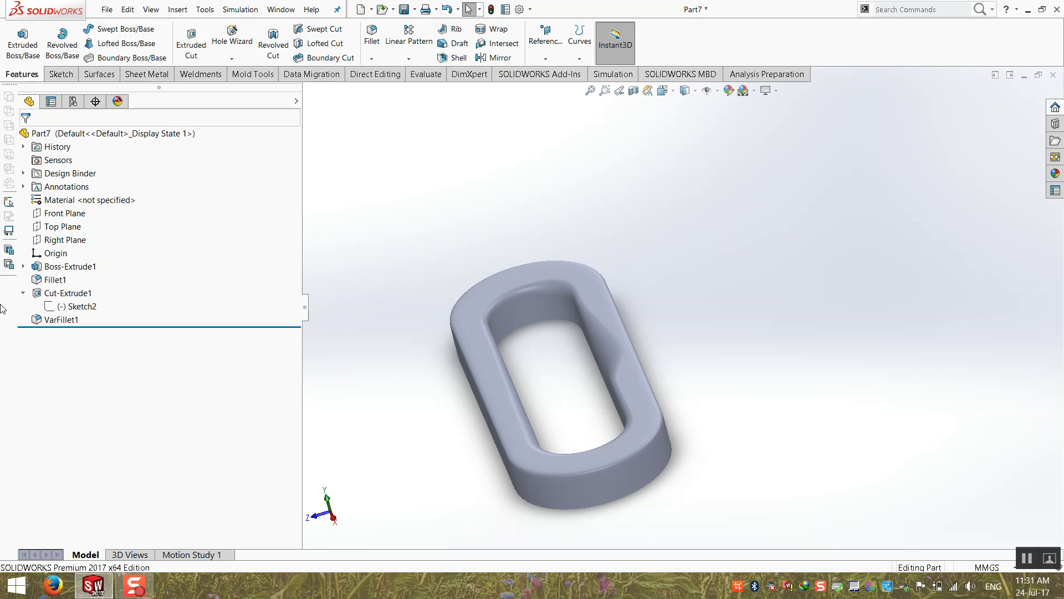
- Edit the VarFillet1 feature, switch its variable radius parameters to Asymmetric, and accept the change
{"action": "right_click", "coordinate": [55, 321]}
{"action": "left_click", "coordinate": [63, 291]}
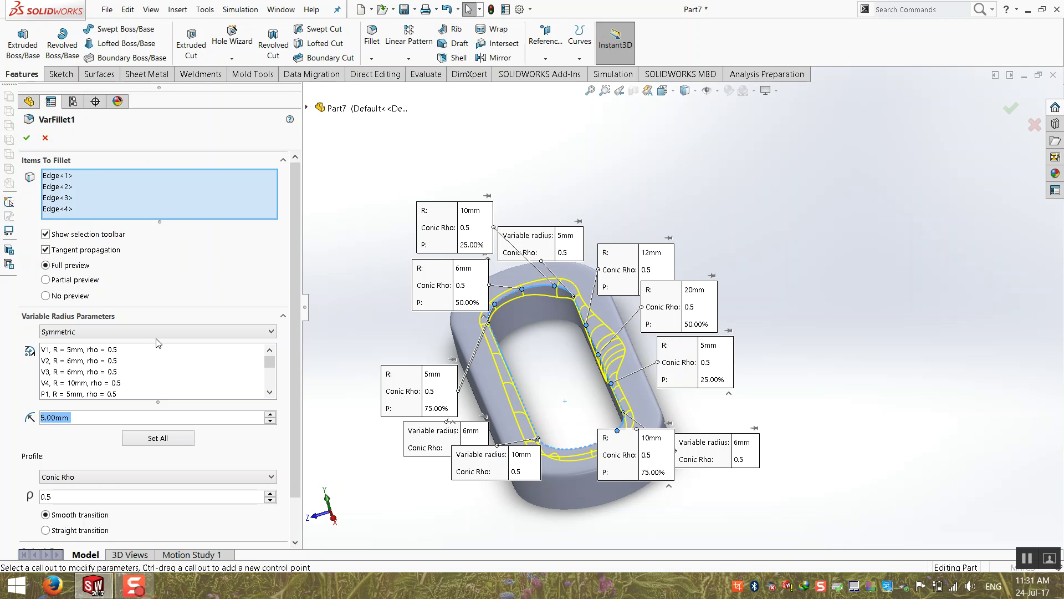
{"action": "left_click", "coordinate": [244, 332]}
{"action": "left_click", "coordinate": [242, 353]}
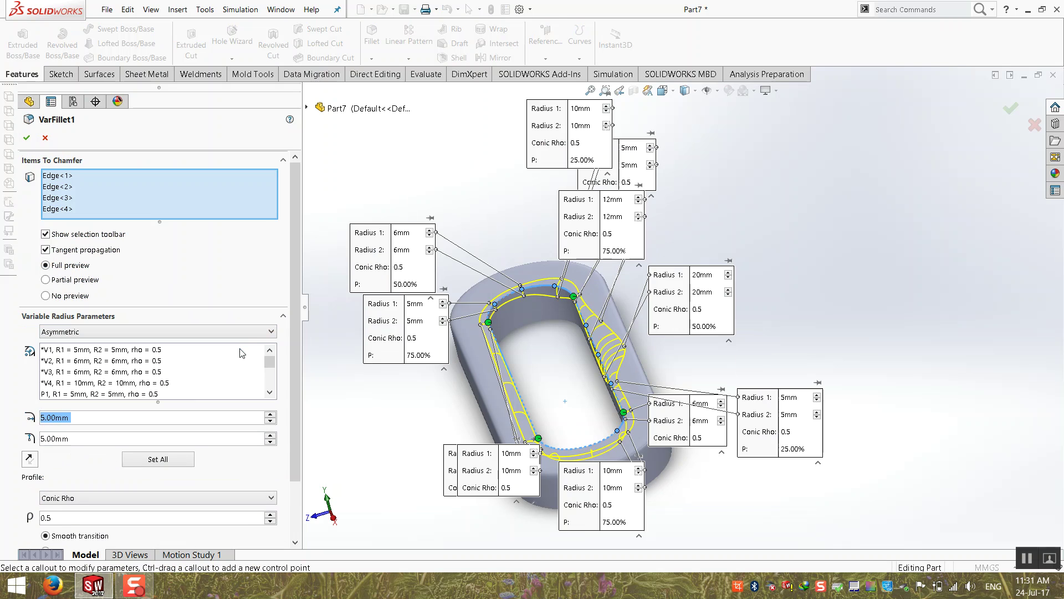
{"action": "middle_click_drag", "start_coordinate": [488, 426], "coordinate": [441, 259]}
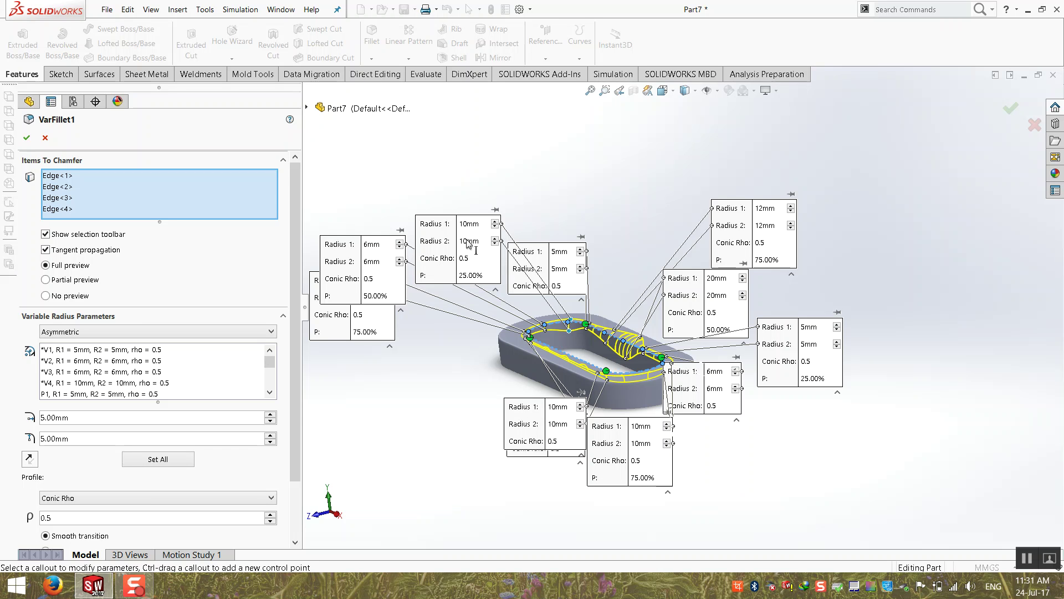
{"action": "middle_click_drag", "start_coordinate": [679, 354], "coordinate": [623, 365]}
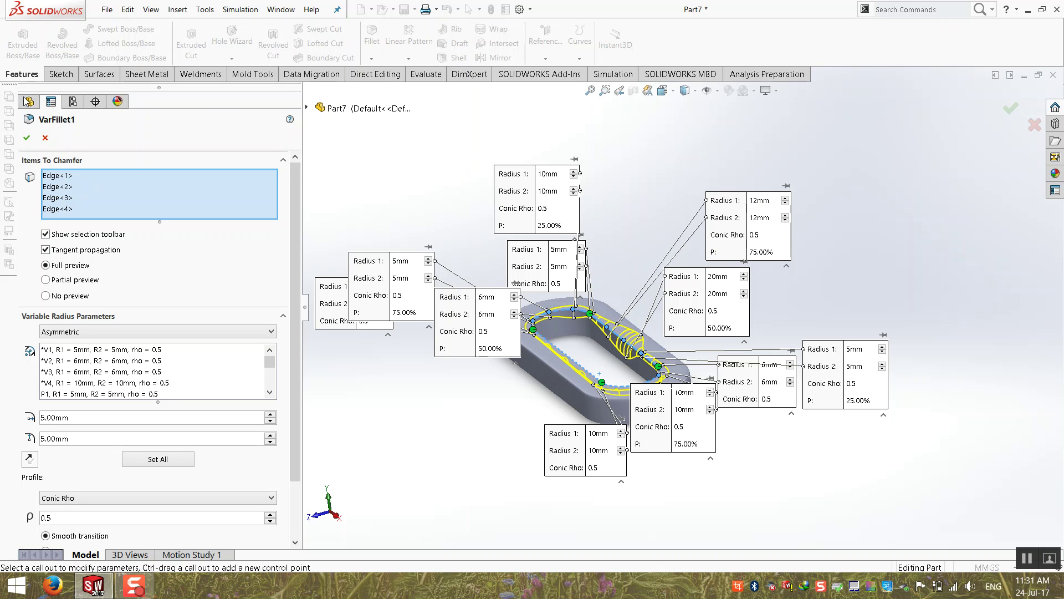
{"action": "left_click", "coordinate": [26, 138]}
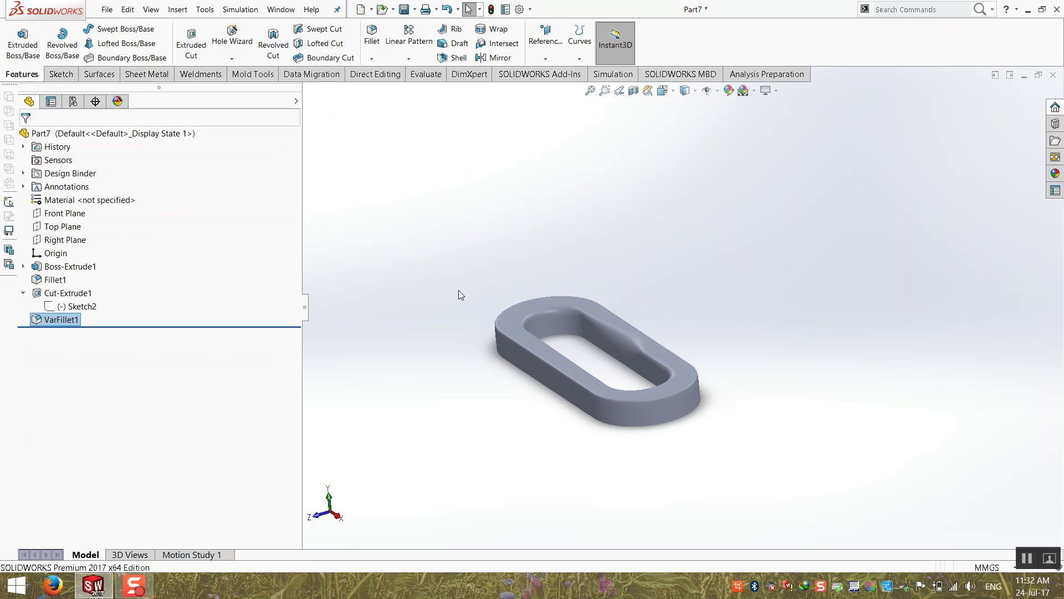
{"action": "scroll", "coordinate": [615, 368], "scroll_direction": "down", "scroll_amount": 3}
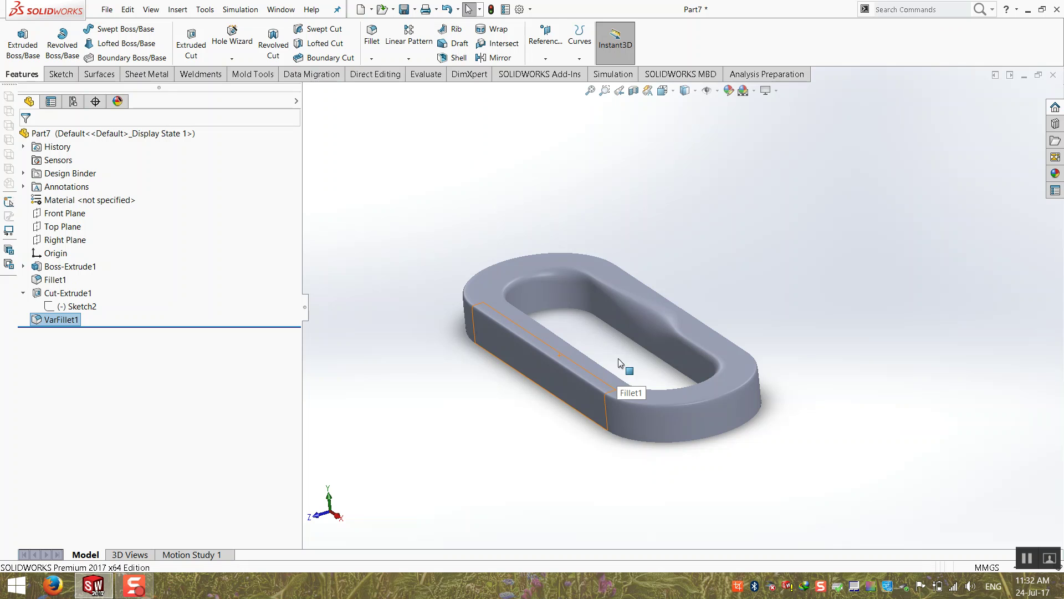
{"action": "scroll", "coordinate": [557, 325], "scroll_direction": "down", "scroll_amount": 1}
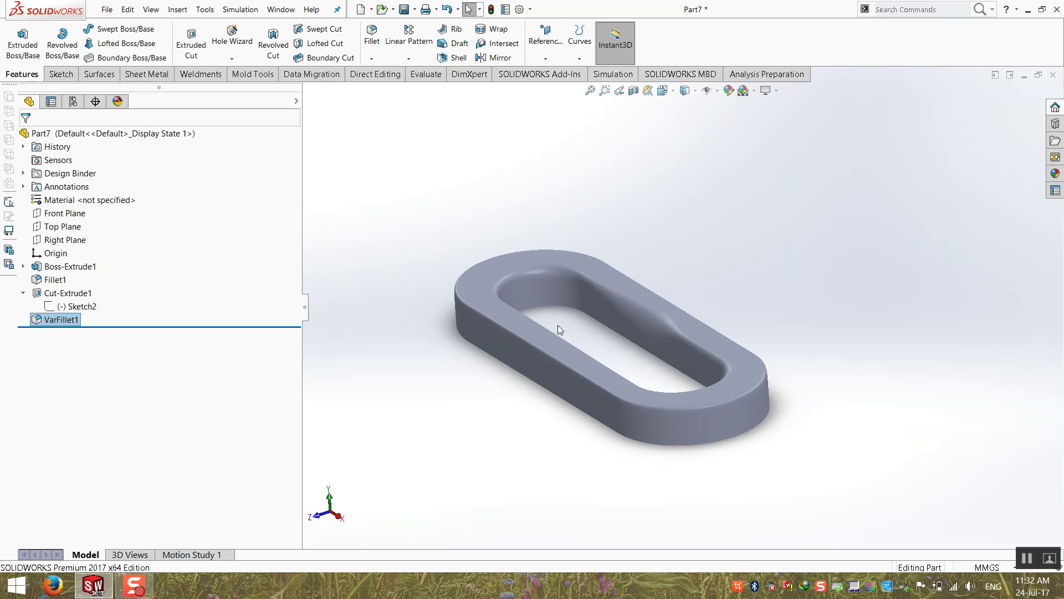